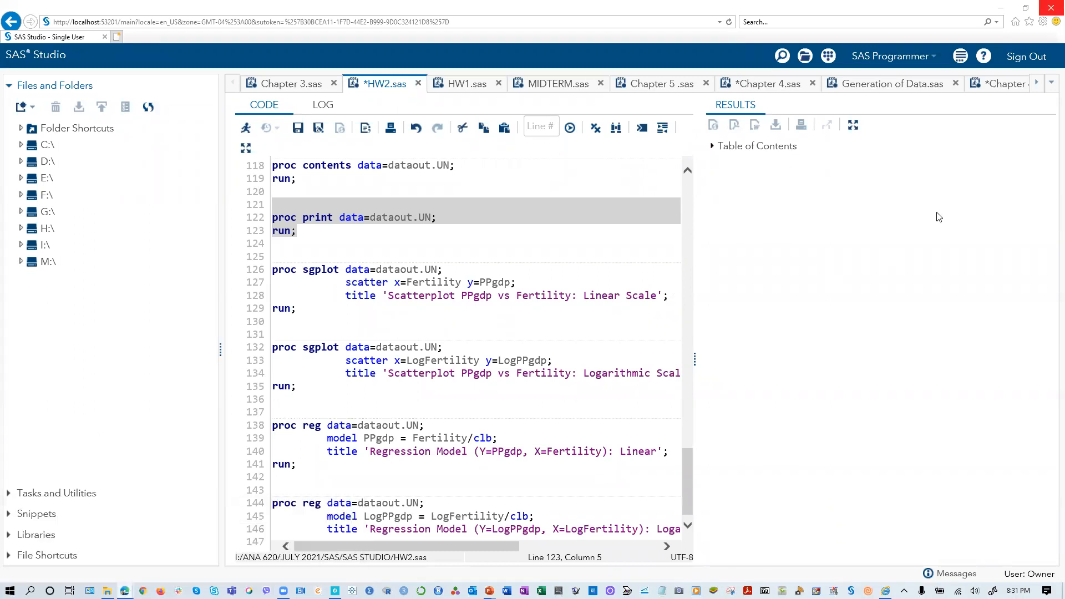
- Switch from SAS Studio to the ANA620 course in the browser and open the Week Two unit
{"action": "left_click", "coordinate": [1001, 8]}
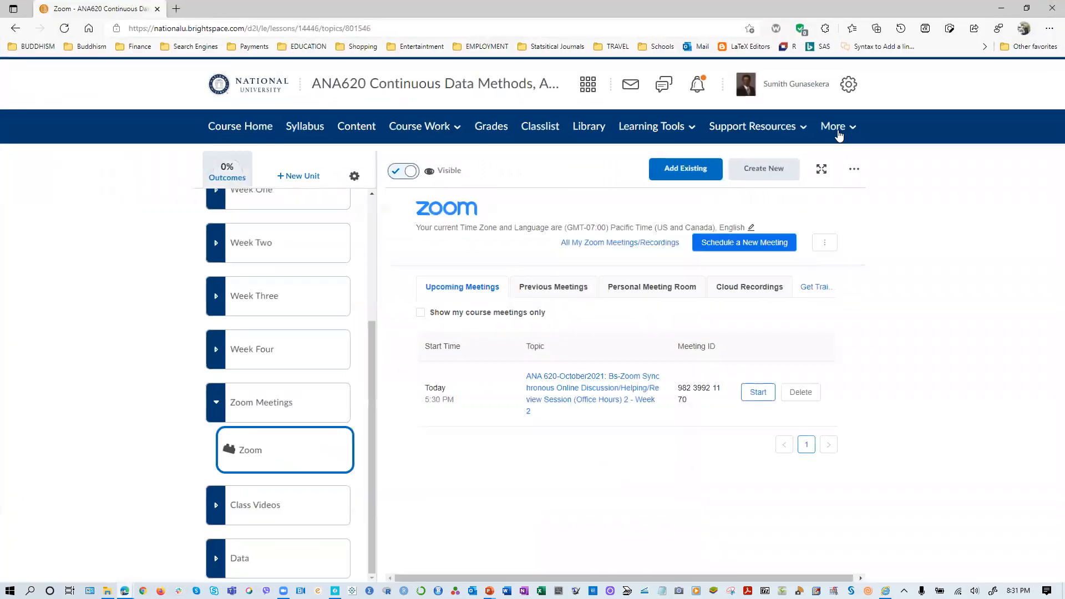
{"action": "scroll", "coordinate": [284, 389], "scroll_direction": "up", "scroll_amount": 3}
{"action": "scroll", "coordinate": [284, 389], "scroll_direction": "up", "scroll_amount": 1}
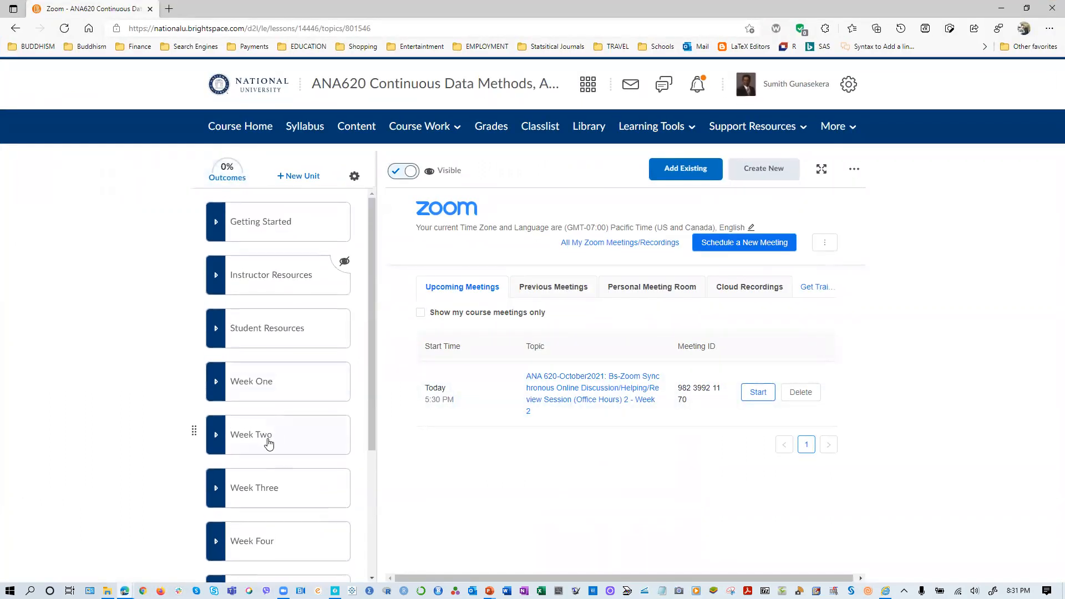
{"action": "left_click", "coordinate": [264, 439]}
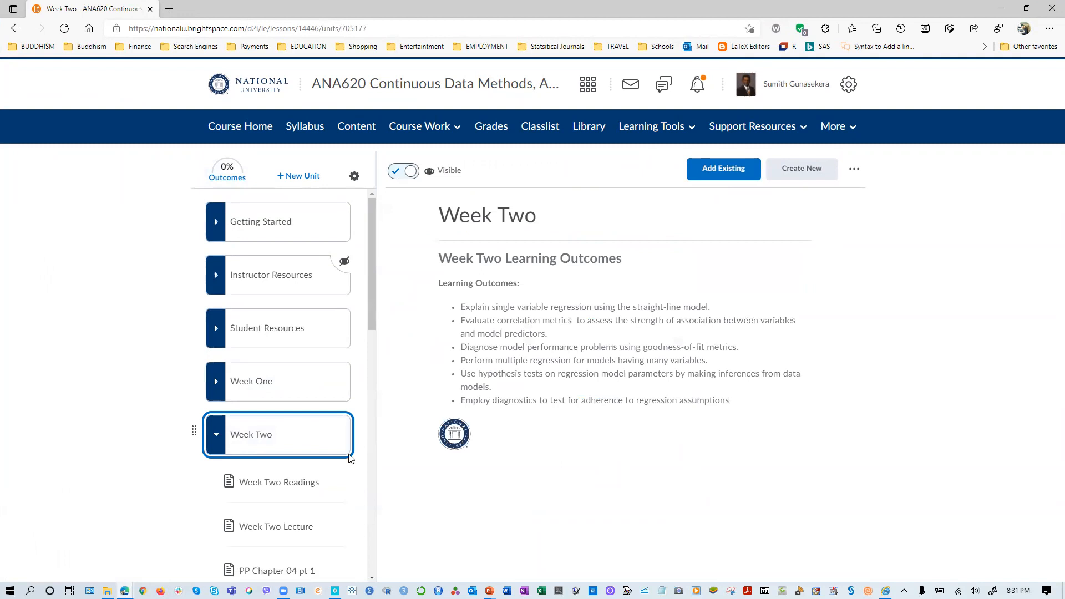
- Go to the Week Two: Assignment topic and open its assignment for editing
{"action": "scroll", "coordinate": [275, 480], "scroll_direction": "down", "scroll_amount": 5}
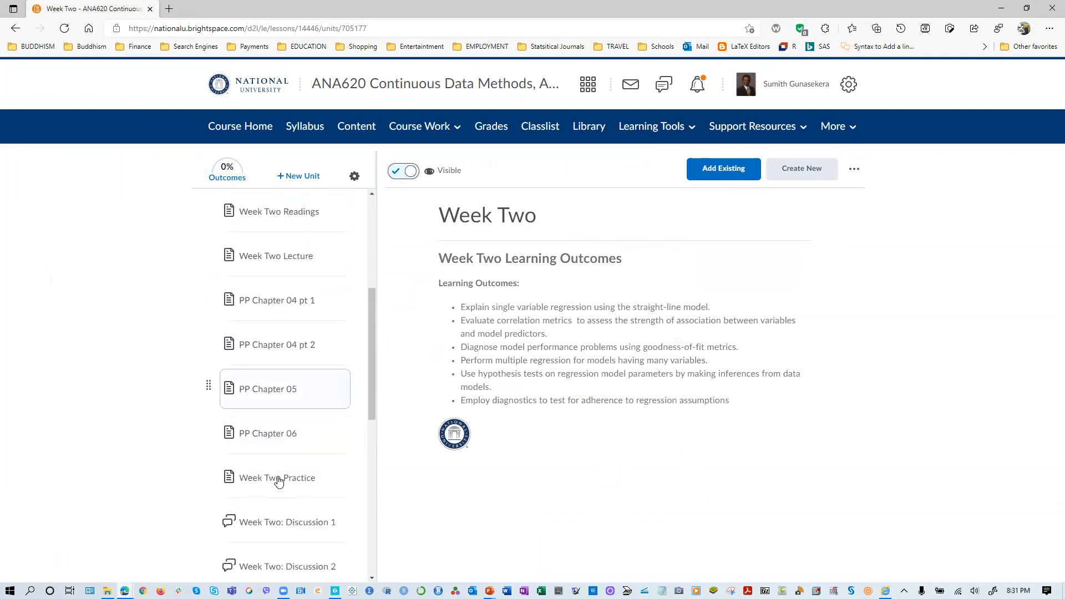
{"action": "scroll", "coordinate": [279, 481], "scroll_direction": "down", "scroll_amount": 1}
{"action": "scroll", "coordinate": [280, 481], "scroll_direction": "down", "scroll_amount": 4}
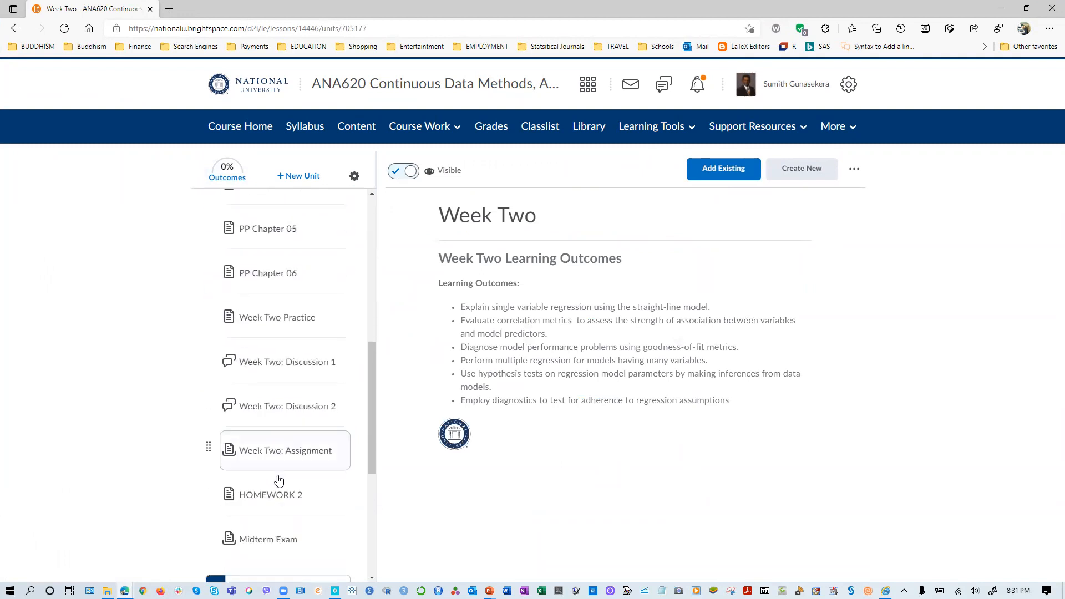
{"action": "left_click", "coordinate": [272, 395]}
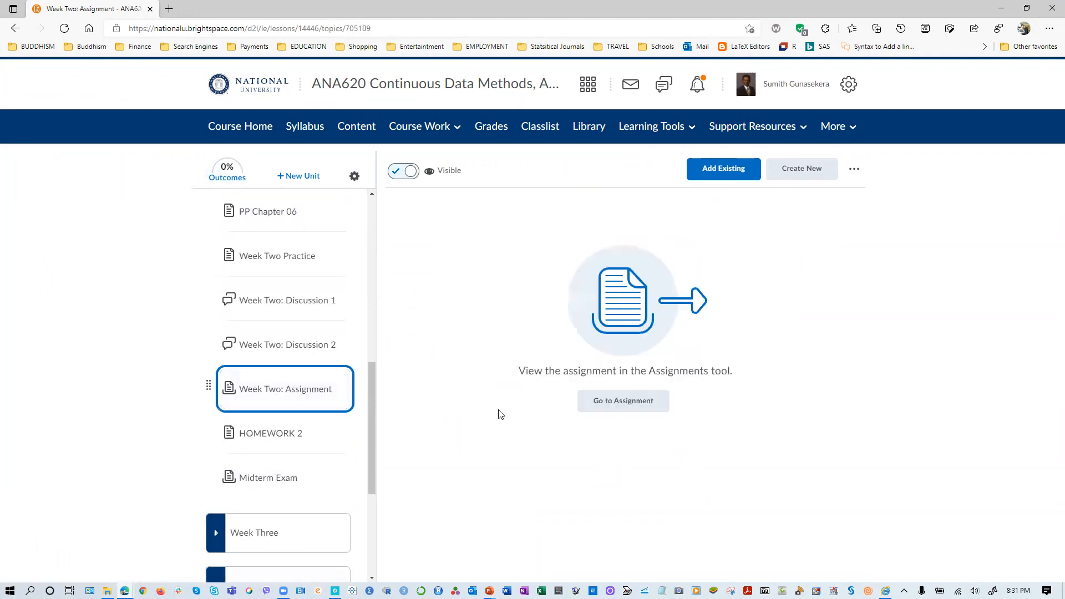
{"action": "left_click", "coordinate": [618, 405]}
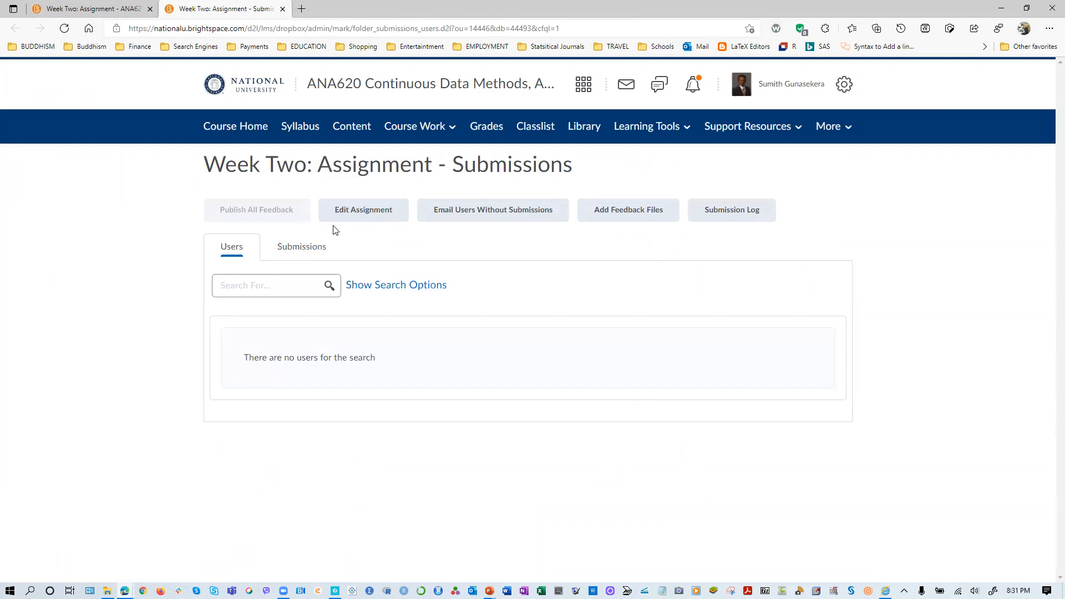
{"action": "left_click", "coordinate": [354, 220]}
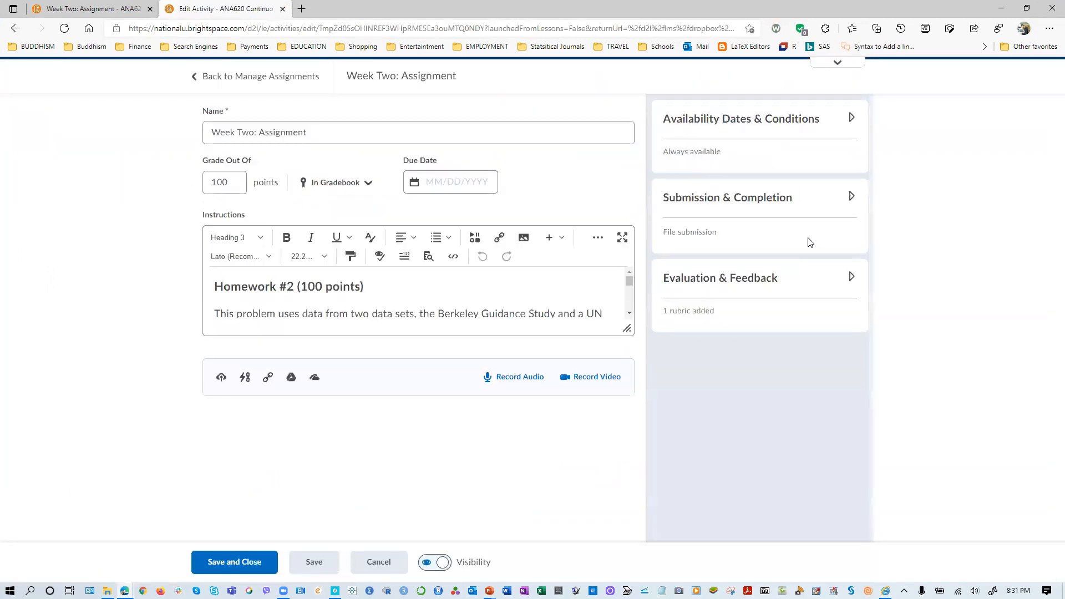
- Look over the Homework #2 instructions, examining the data set descriptions and the scatter-plot and regression questions
{"action": "scroll", "coordinate": [492, 294], "scroll_direction": "down", "scroll_amount": 15}
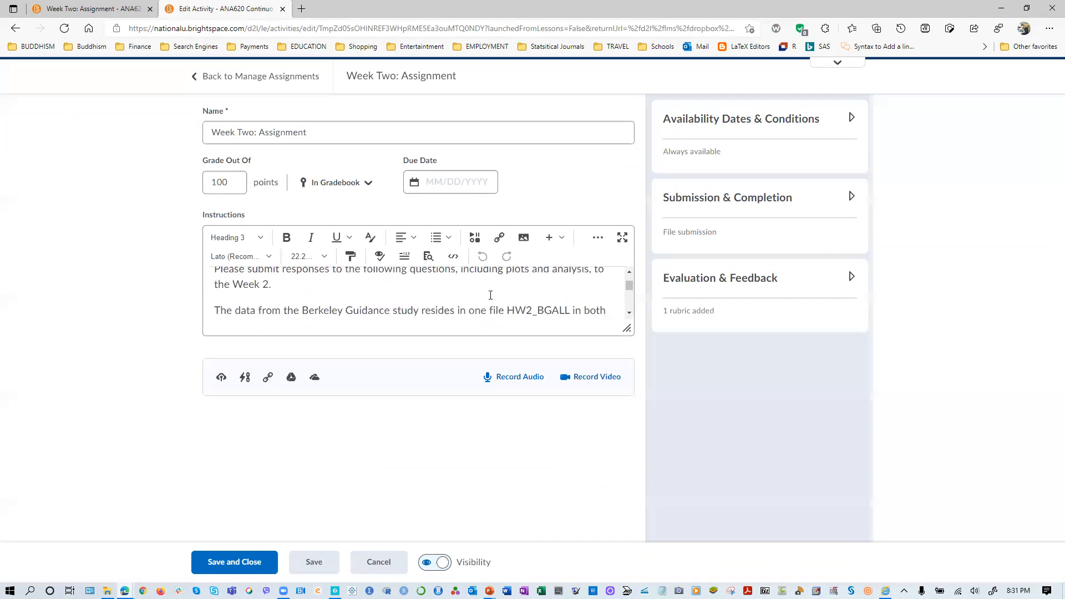
{"action": "scroll", "coordinate": [492, 311], "scroll_direction": "down", "scroll_amount": 15}
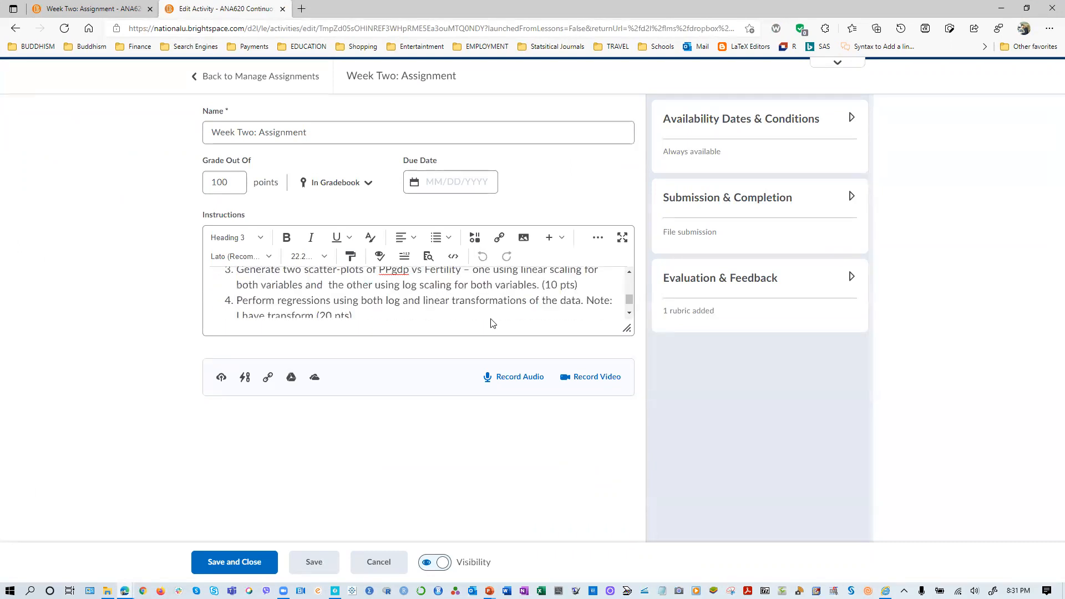
{"action": "scroll", "coordinate": [494, 324], "scroll_direction": "up", "scroll_amount": 10}
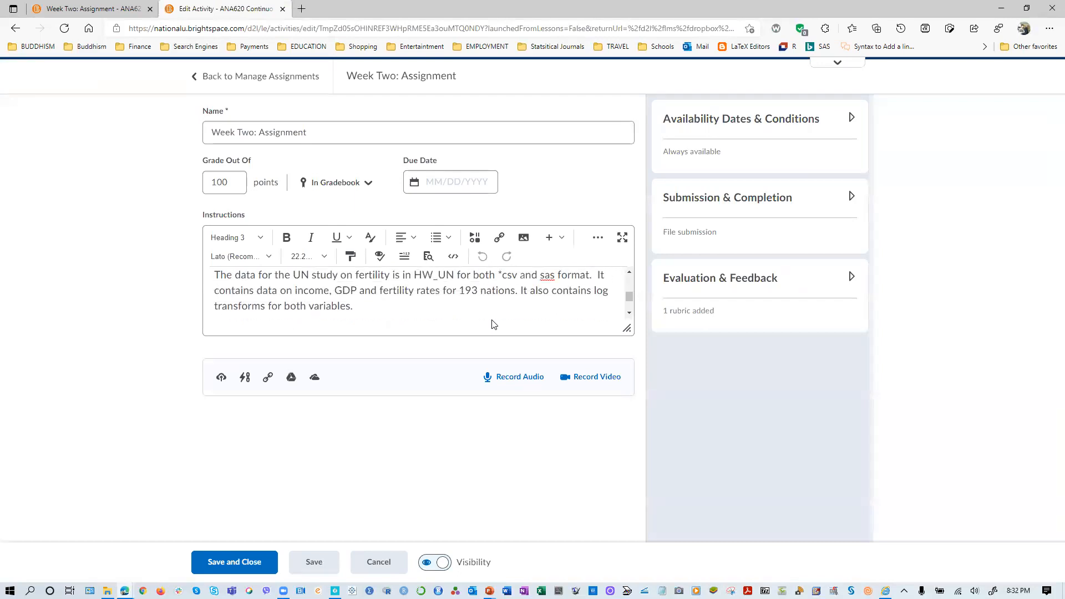
{"action": "scroll", "coordinate": [483, 277], "scroll_direction": "up", "scroll_amount": 4}
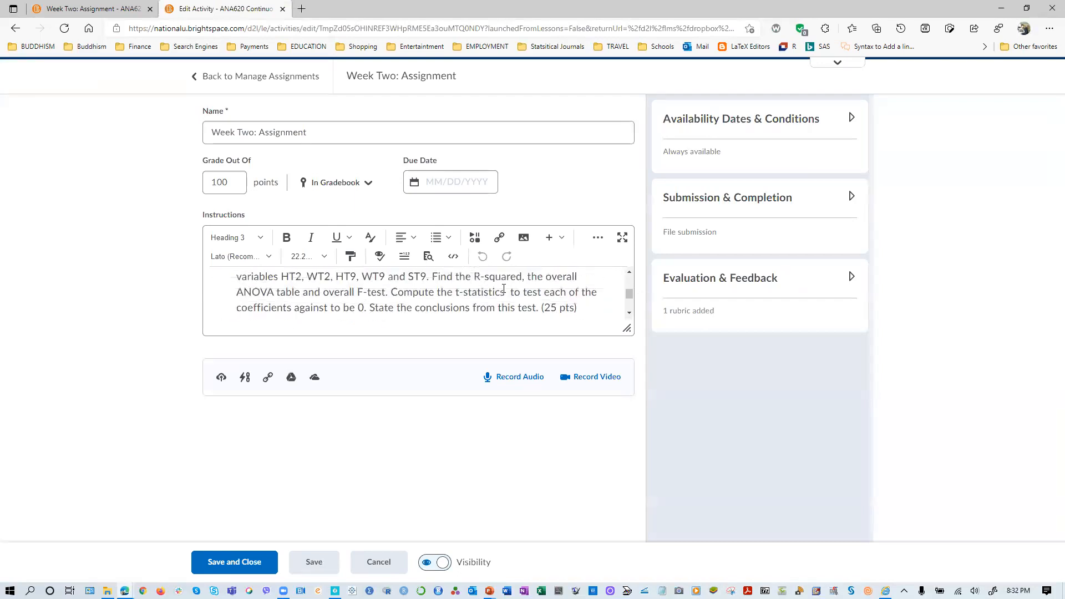
{"action": "scroll", "coordinate": [349, 306], "scroll_direction": "up", "scroll_amount": 2}
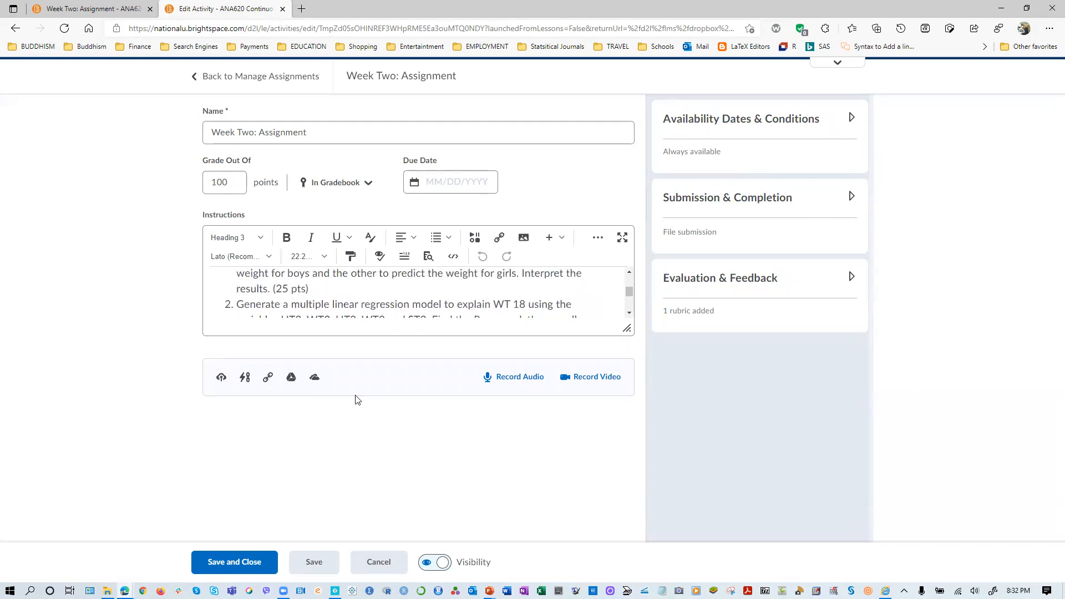
{"action": "scroll", "coordinate": [397, 303], "scroll_direction": "down", "scroll_amount": 3}
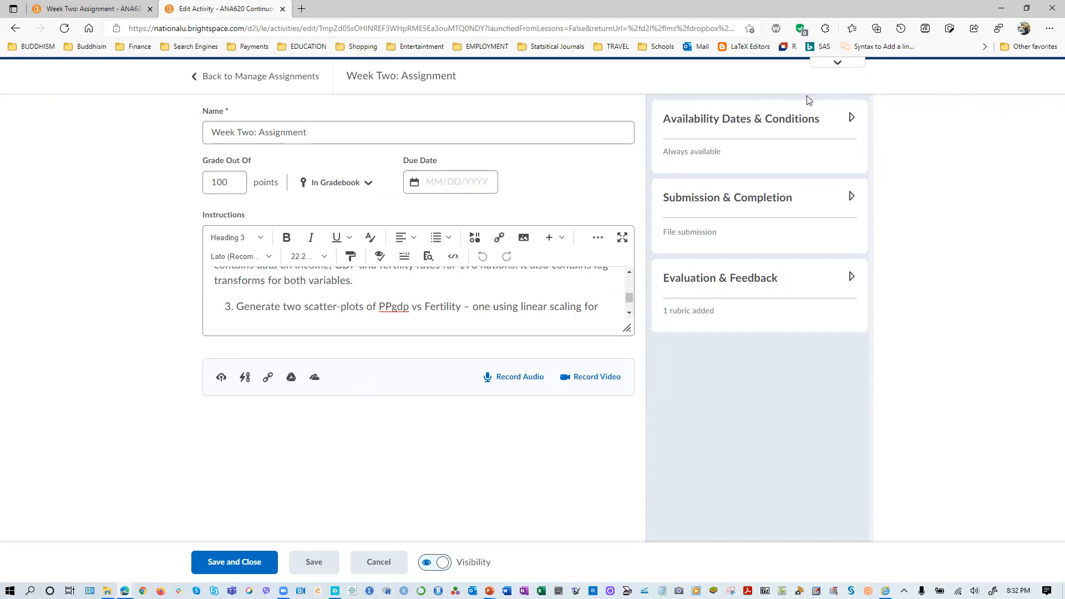
{"action": "scroll", "coordinate": [360, 304], "scroll_direction": "down", "scroll_amount": 1}
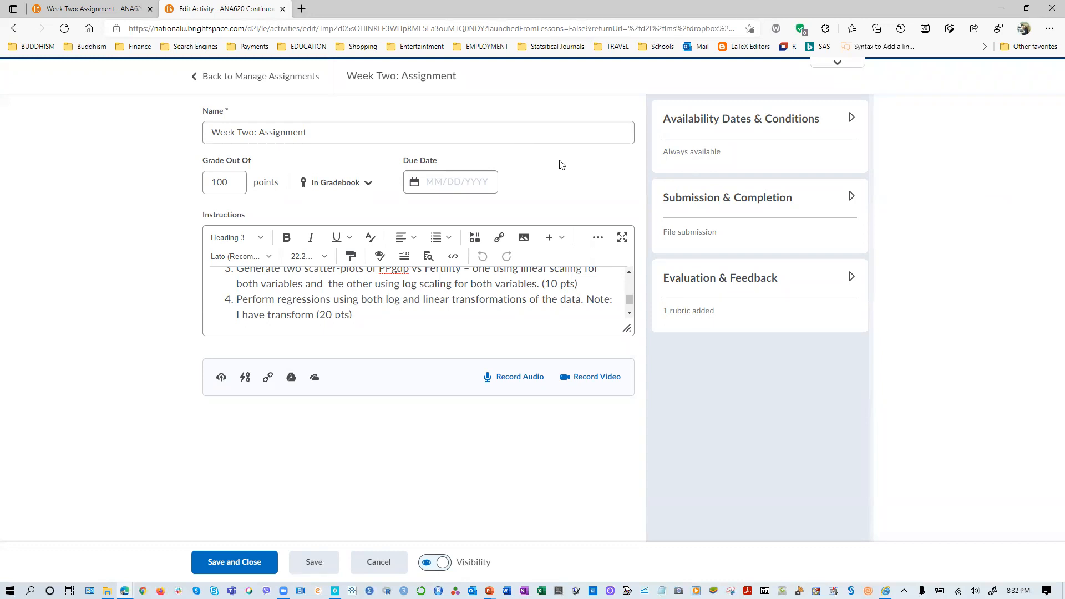
{"action": "scroll", "coordinate": [464, 309], "scroll_direction": "up", "scroll_amount": 5}
{"action": "scroll", "coordinate": [459, 309], "scroll_direction": "down", "scroll_amount": 3}
{"action": "scroll", "coordinate": [458, 309], "scroll_direction": "up", "scroll_amount": 1}
{"action": "scroll", "coordinate": [462, 301], "scroll_direction": "down", "scroll_amount": 4}
{"action": "scroll", "coordinate": [461, 301], "scroll_direction": "down", "scroll_amount": 5}
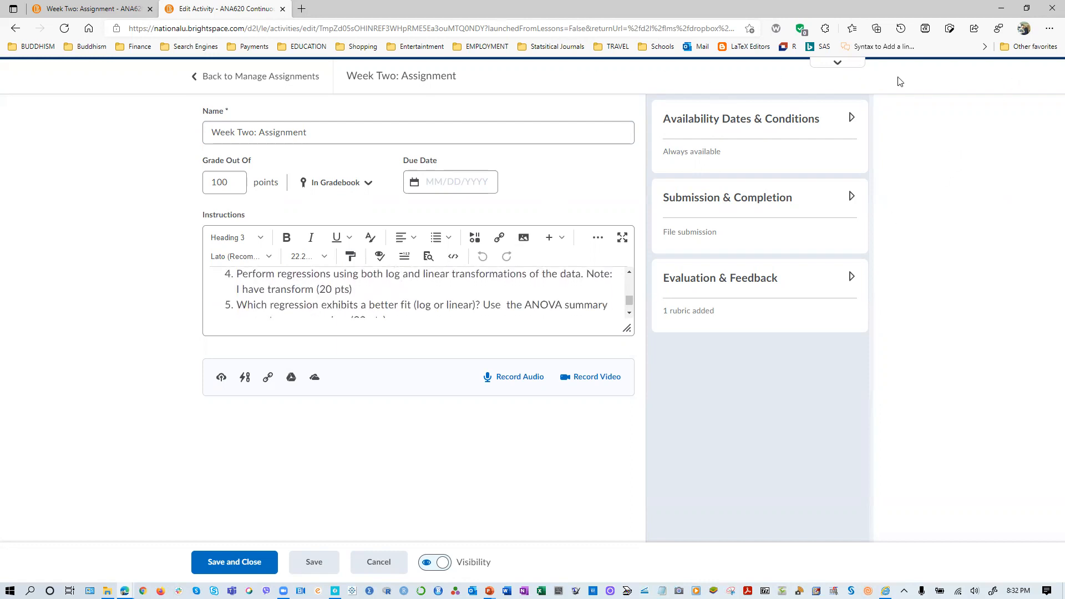
{"action": "scroll", "coordinate": [391, 284], "scroll_direction": "up", "scroll_amount": 1}
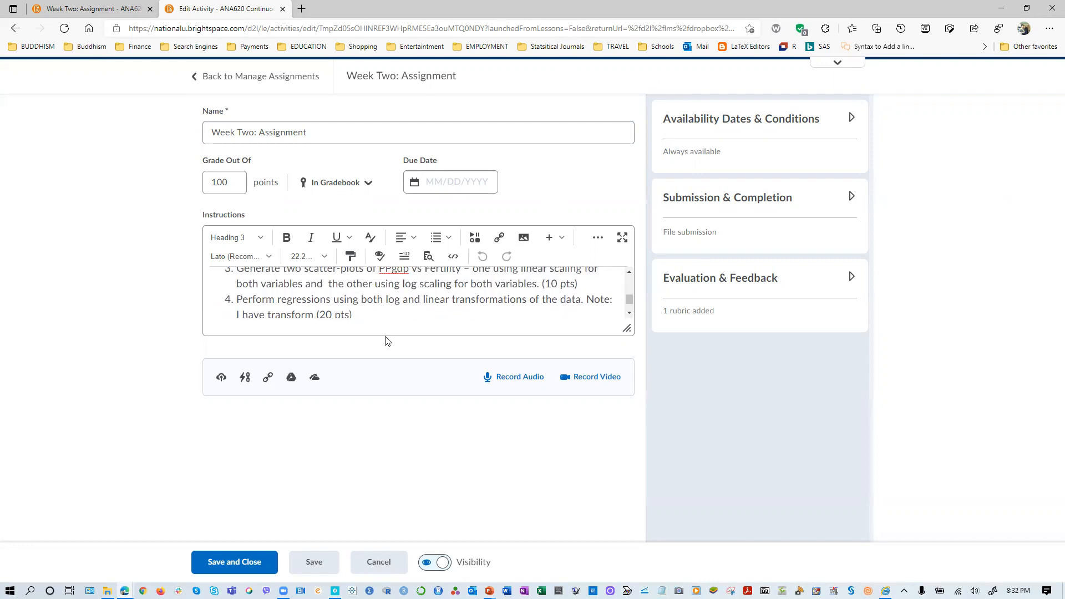
{"action": "scroll", "coordinate": [372, 289], "scroll_direction": "up", "scroll_amount": 6}
{"action": "scroll", "coordinate": [376, 289], "scroll_direction": "up", "scroll_amount": 4}
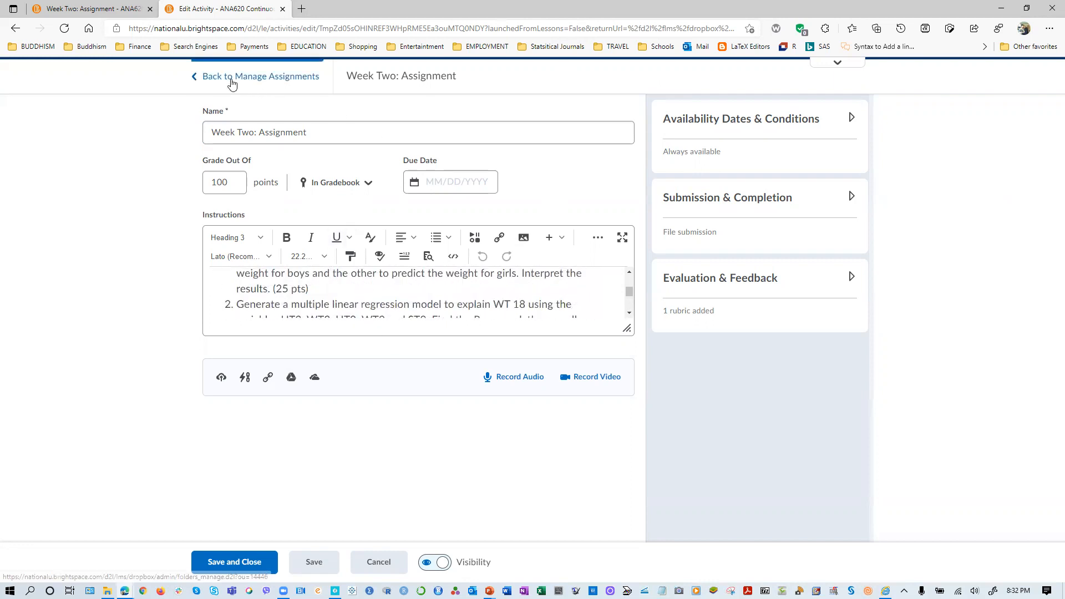
- Read the Homework #2 instructions from the heading through all questions to the closing submission note
{"action": "scroll", "coordinate": [339, 289], "scroll_direction": "up", "scroll_amount": 5}
{"action": "scroll", "coordinate": [340, 289], "scroll_direction": "up", "scroll_amount": 4}
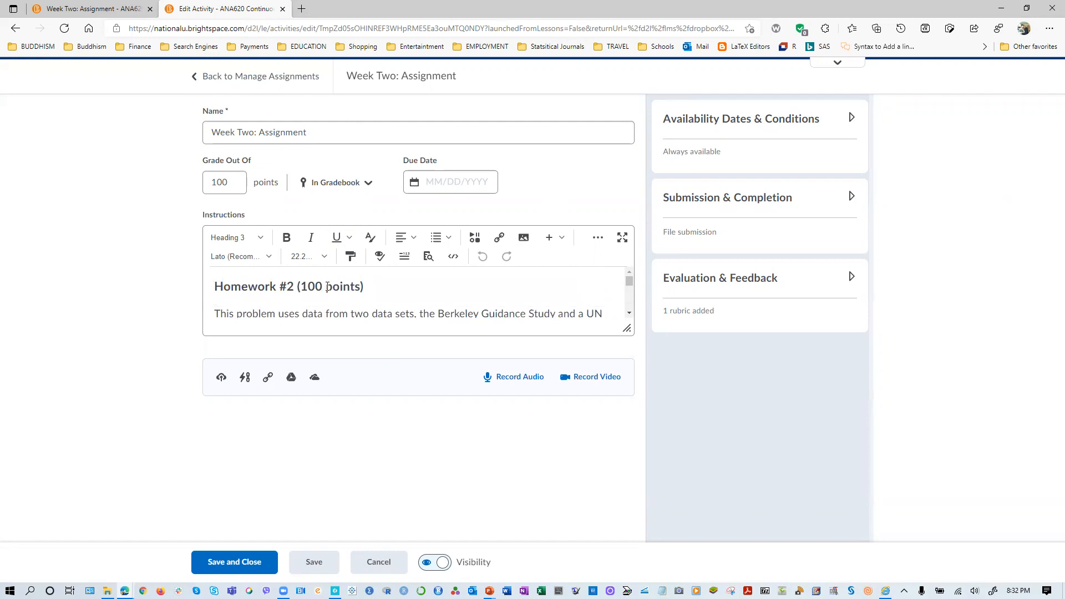
{"action": "scroll", "coordinate": [333, 299], "scroll_direction": "down", "scroll_amount": 5}
{"action": "scroll", "coordinate": [331, 298], "scroll_direction": "down", "scroll_amount": 8}
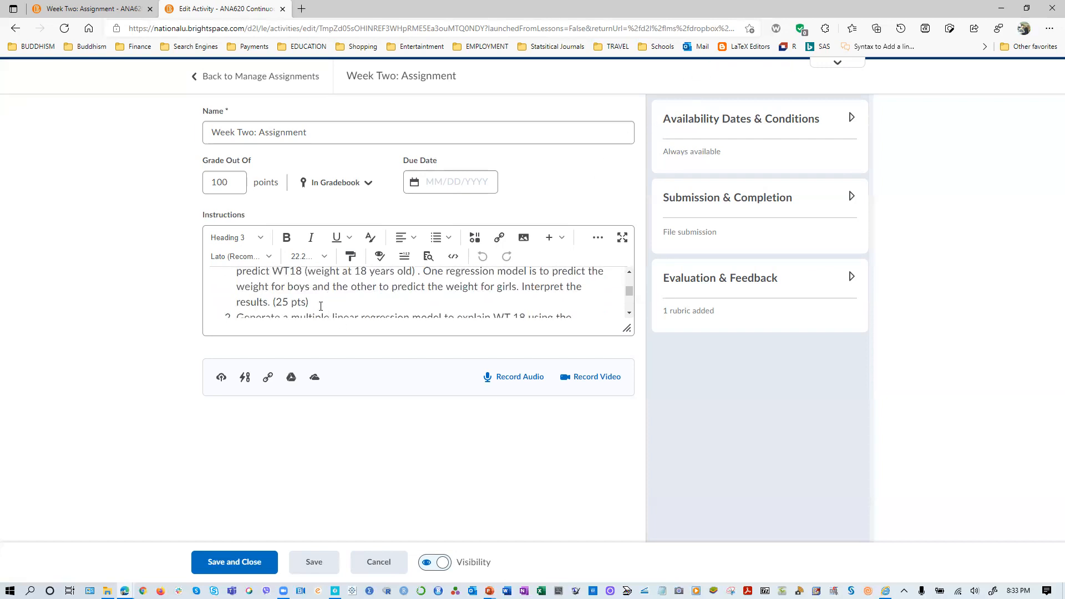
{"action": "scroll", "coordinate": [321, 306], "scroll_direction": "down", "scroll_amount": 1}
{"action": "scroll", "coordinate": [321, 306], "scroll_direction": "down", "scroll_amount": 3}
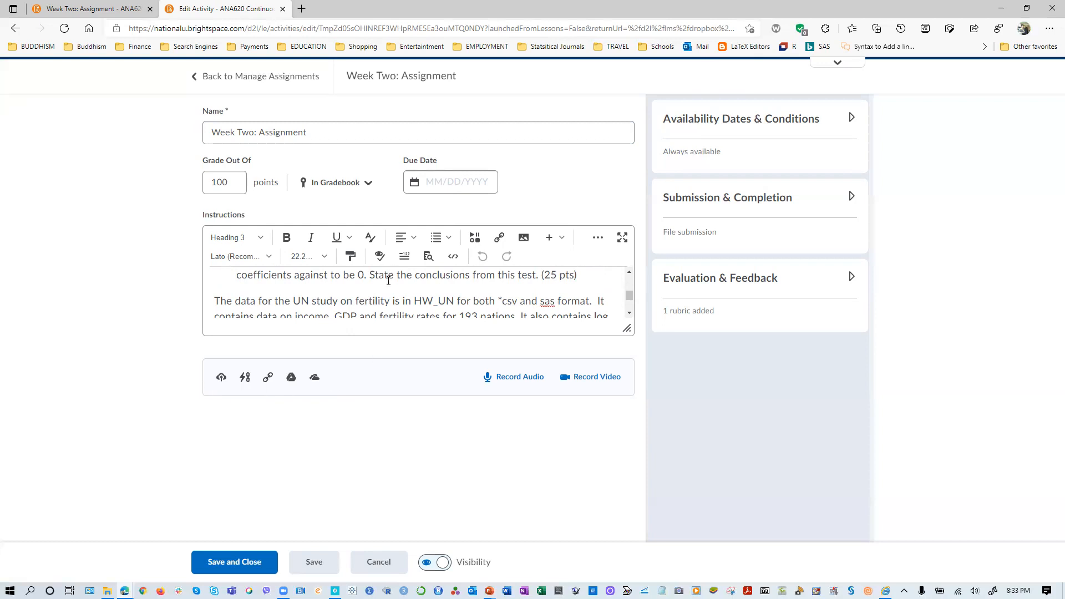
{"action": "scroll", "coordinate": [388, 280], "scroll_direction": "down", "scroll_amount": 3}
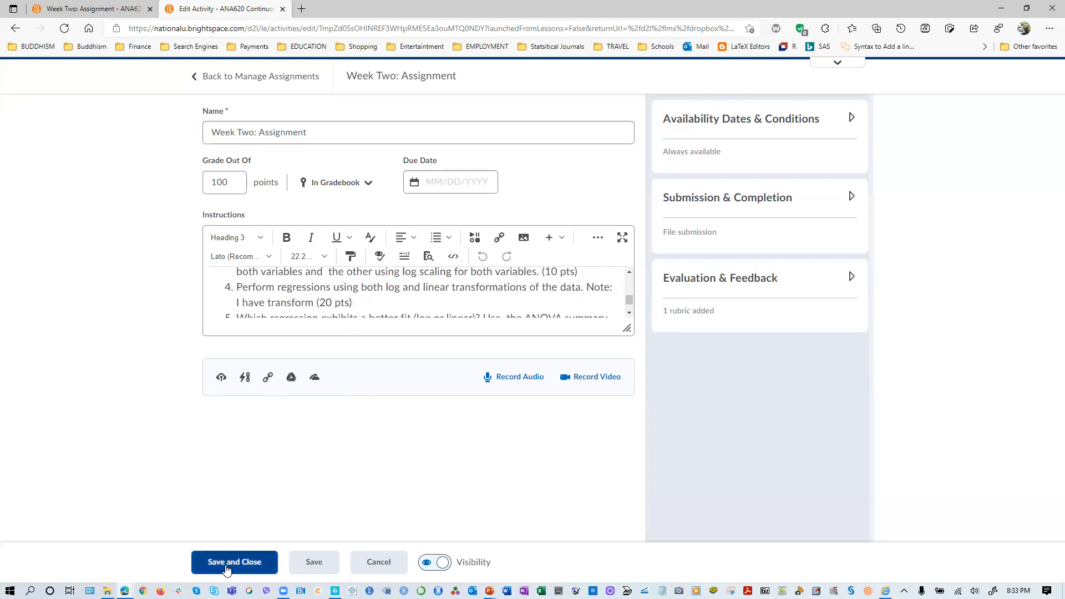
{"action": "scroll", "coordinate": [376, 293], "scroll_direction": "down", "scroll_amount": 5}
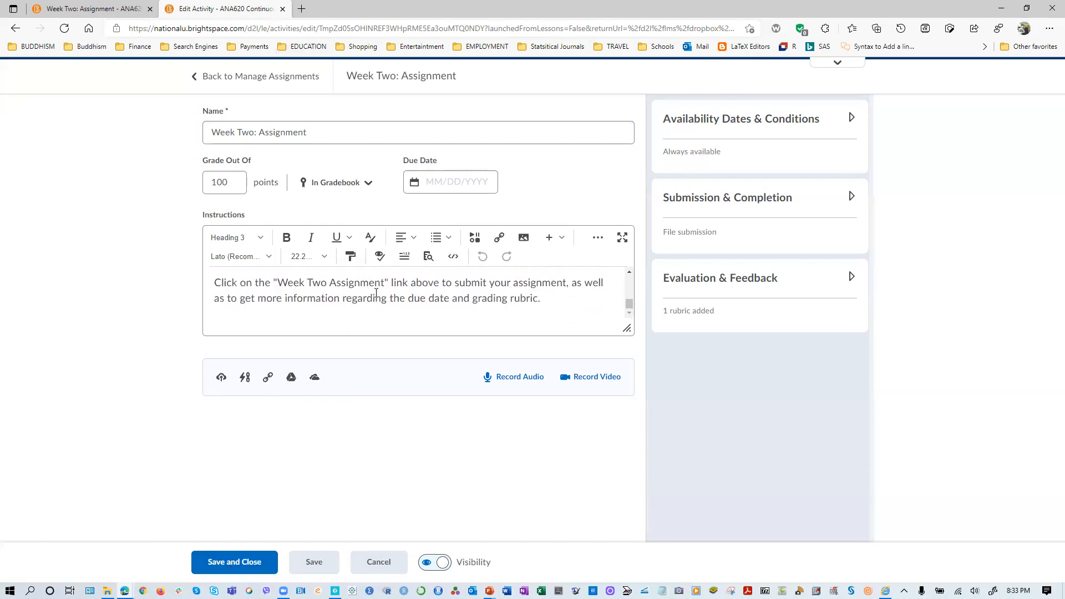
{"action": "scroll", "coordinate": [407, 287], "scroll_direction": "up", "scroll_amount": 7}
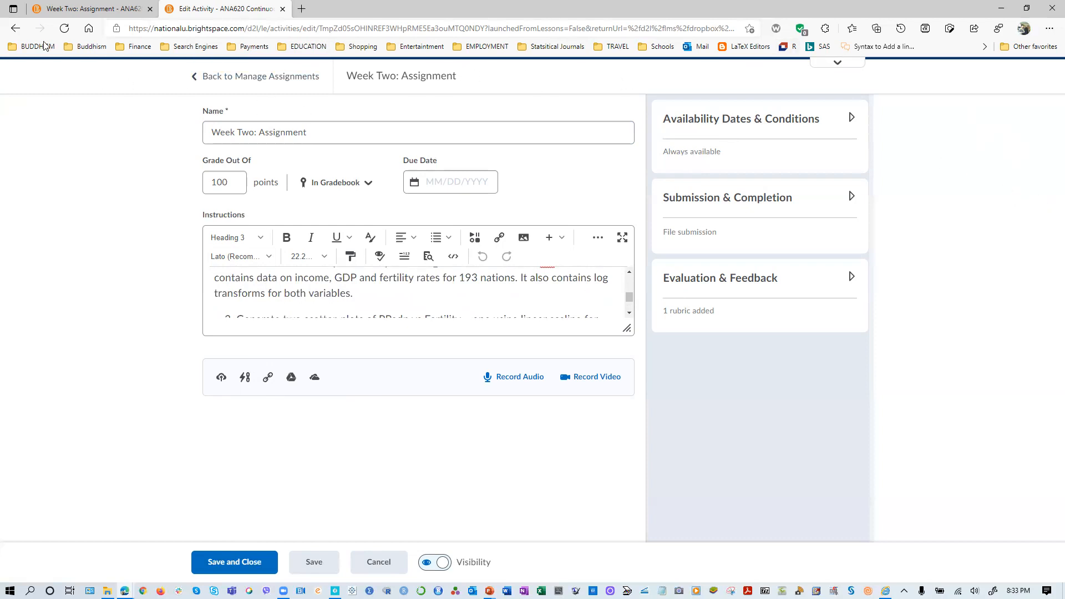
- Leave the assignment editor and switch the course view to the Student role
{"action": "left_click", "coordinate": [16, 28]}
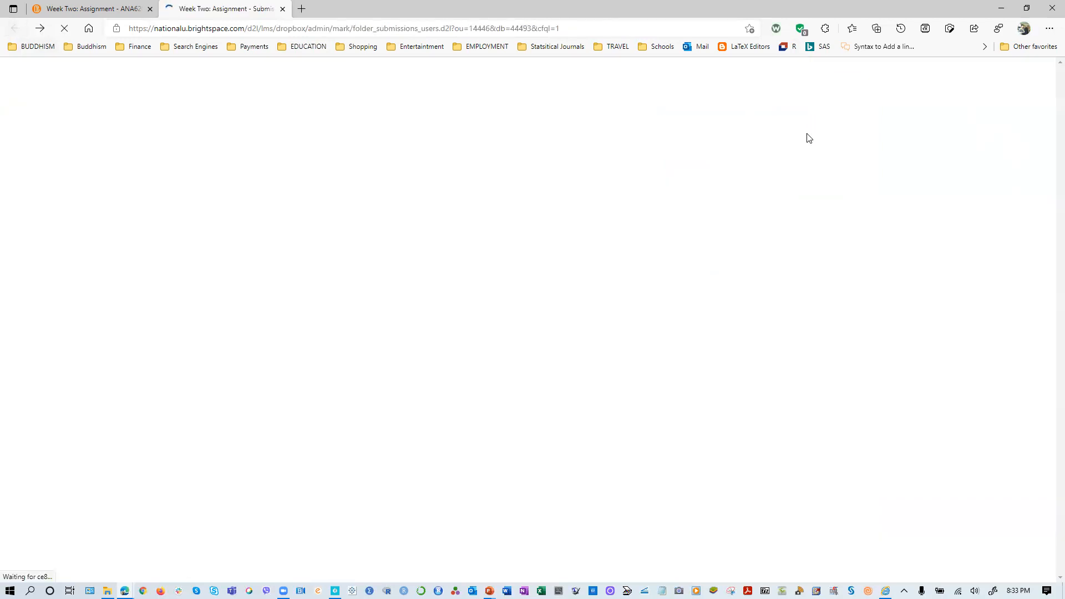
{"action": "left_click", "coordinate": [783, 89]}
{"action": "left_click", "coordinate": [735, 130]}
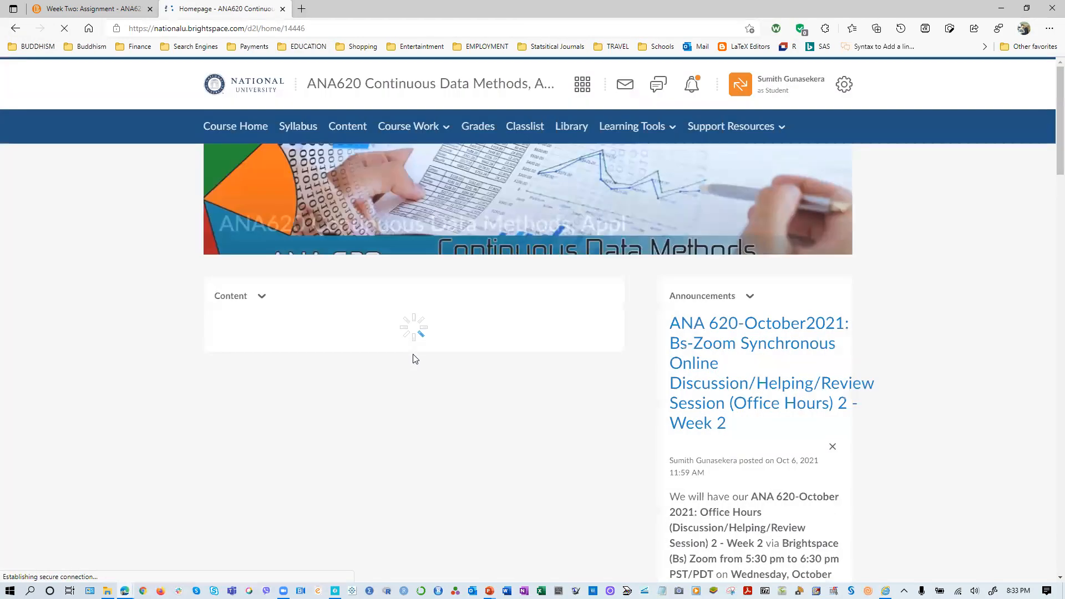
- Open the Shared Documents page under Student Resources in the course content
{"action": "scroll", "coordinate": [431, 353], "scroll_direction": "down", "scroll_amount": 2}
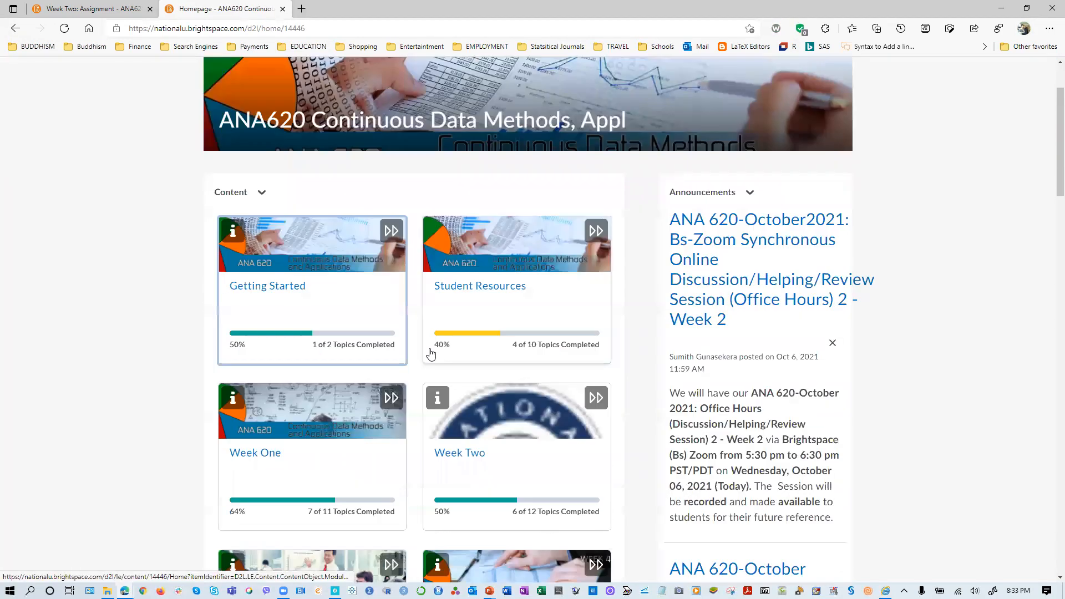
{"action": "scroll", "coordinate": [431, 354], "scroll_direction": "down", "scroll_amount": 6}
{"action": "scroll", "coordinate": [389, 338], "scroll_direction": "up", "scroll_amount": 8}
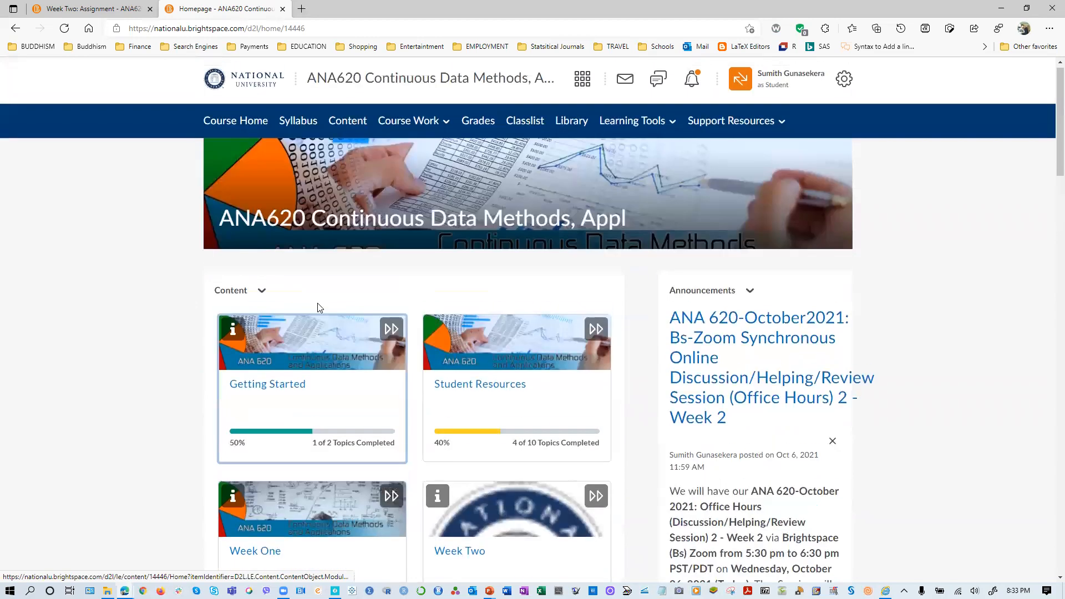
{"action": "left_click", "coordinate": [346, 127]}
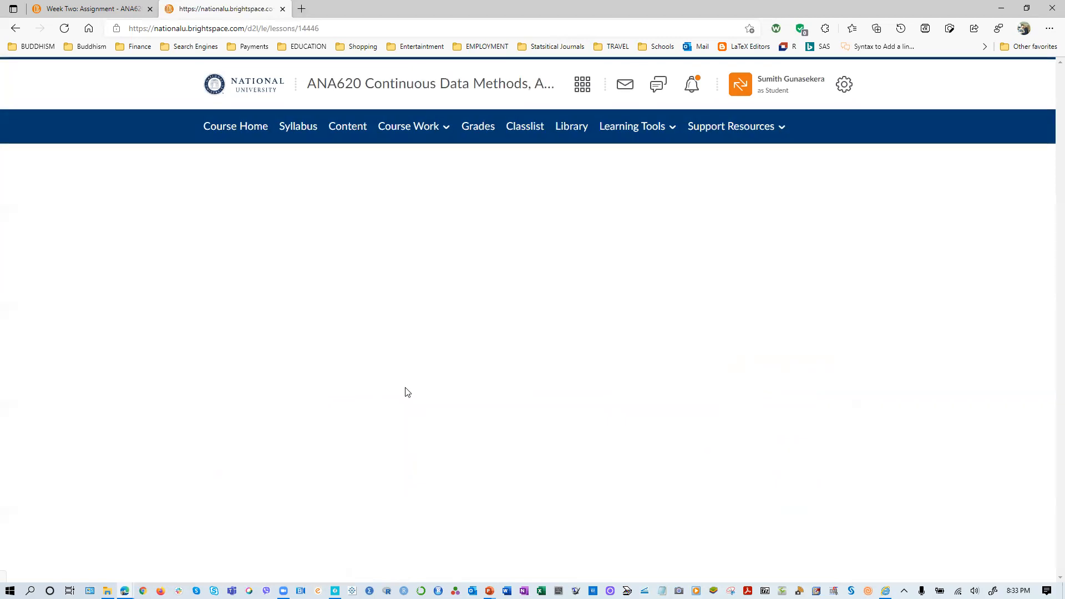
{"action": "scroll", "coordinate": [253, 444], "scroll_direction": "down", "scroll_amount": 1}
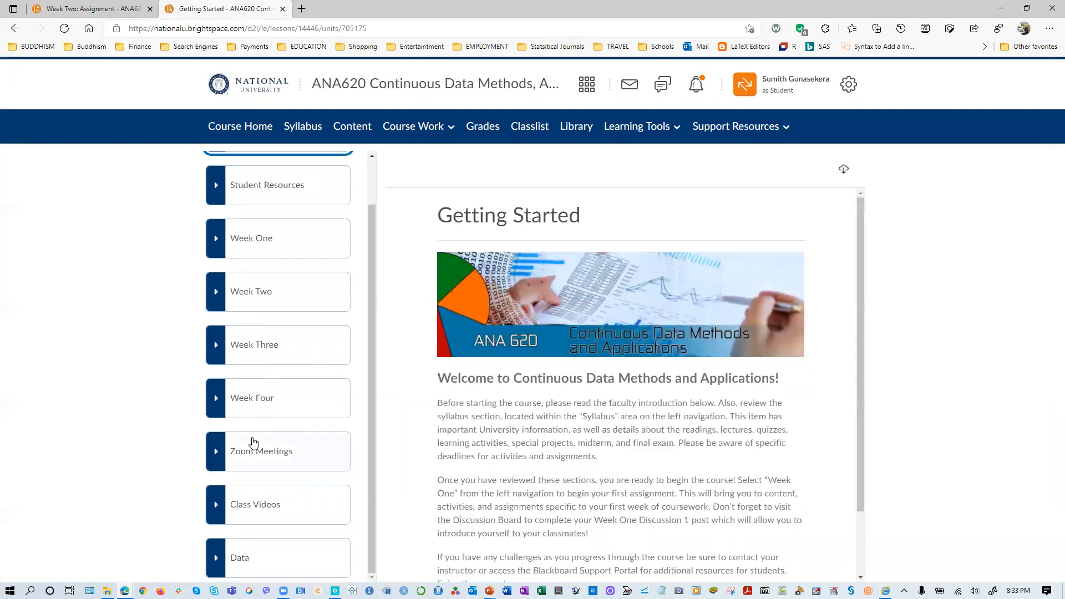
{"action": "left_click", "coordinate": [240, 191]}
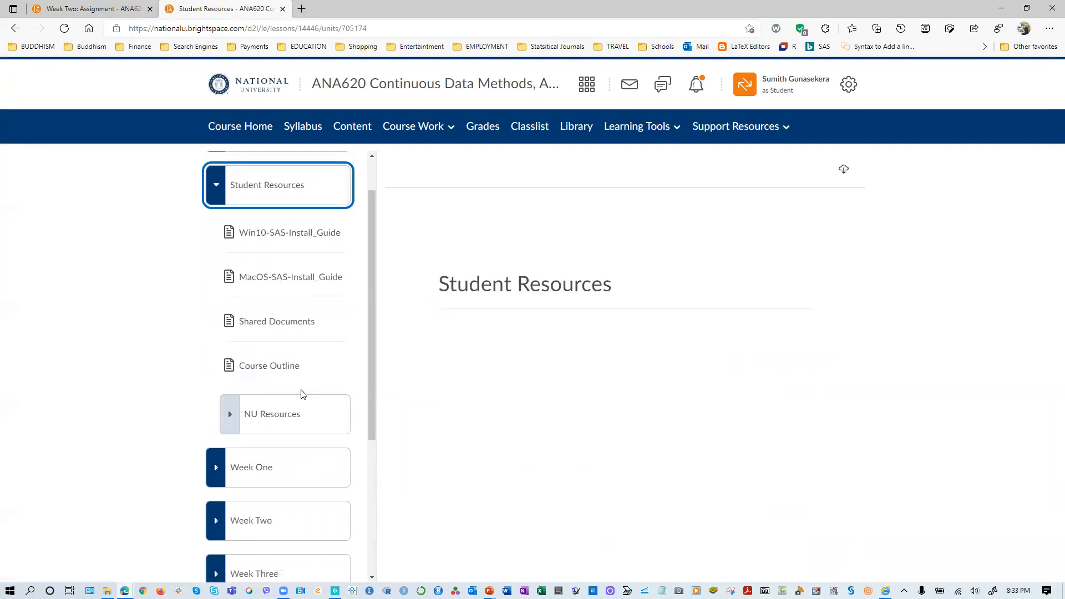
{"action": "left_click", "coordinate": [280, 328]}
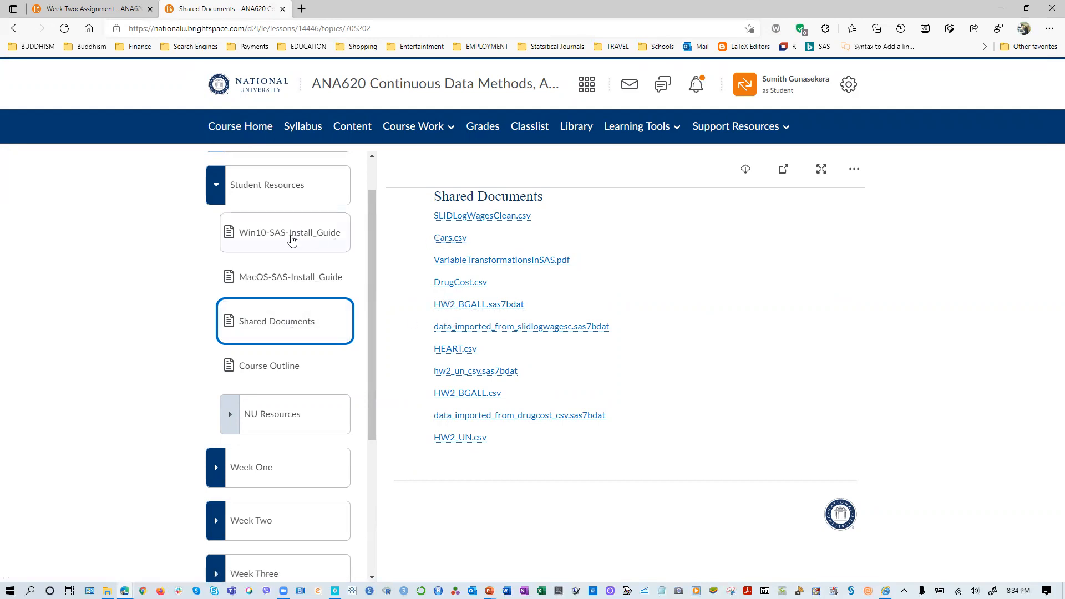
- Download Cars.csv from the shared documents, and bring up the HW2_BGALL data file in Excel
{"action": "left_click", "coordinate": [442, 244]}
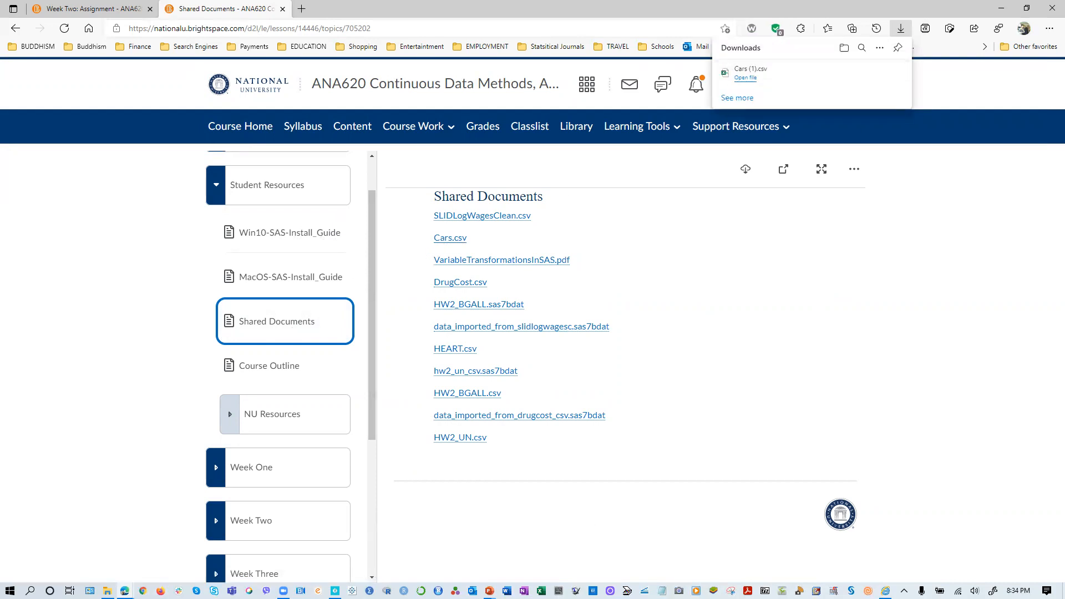
{"action": "key", "text": "alt+Tab"}
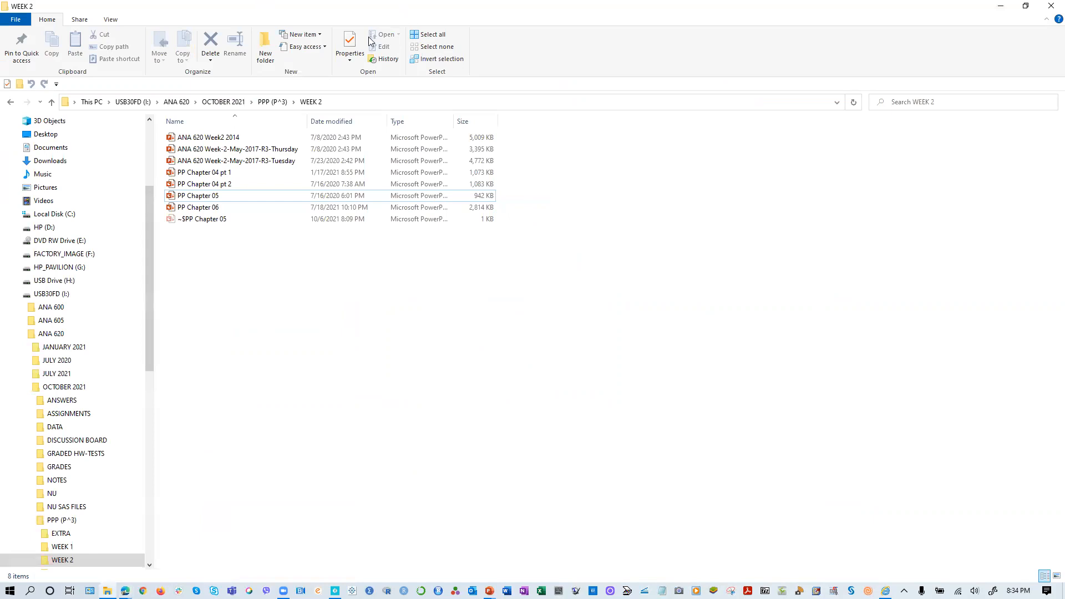
{"action": "key", "text": "alt+Tab"}
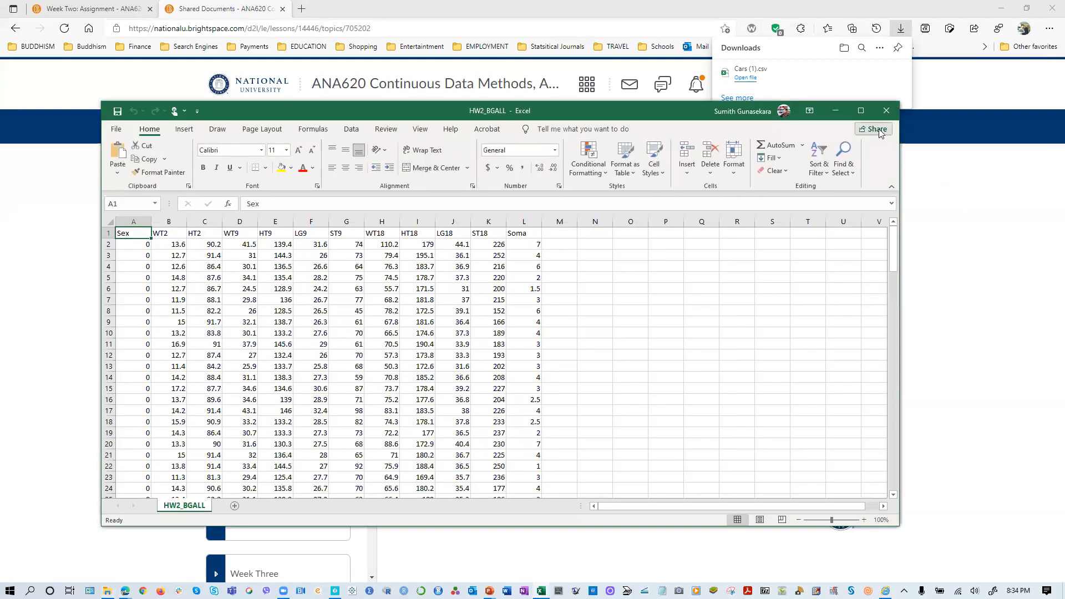
- Maximize the HW2_BGALL workbook to view its data, and close it
{"action": "left_click", "coordinate": [861, 110]}
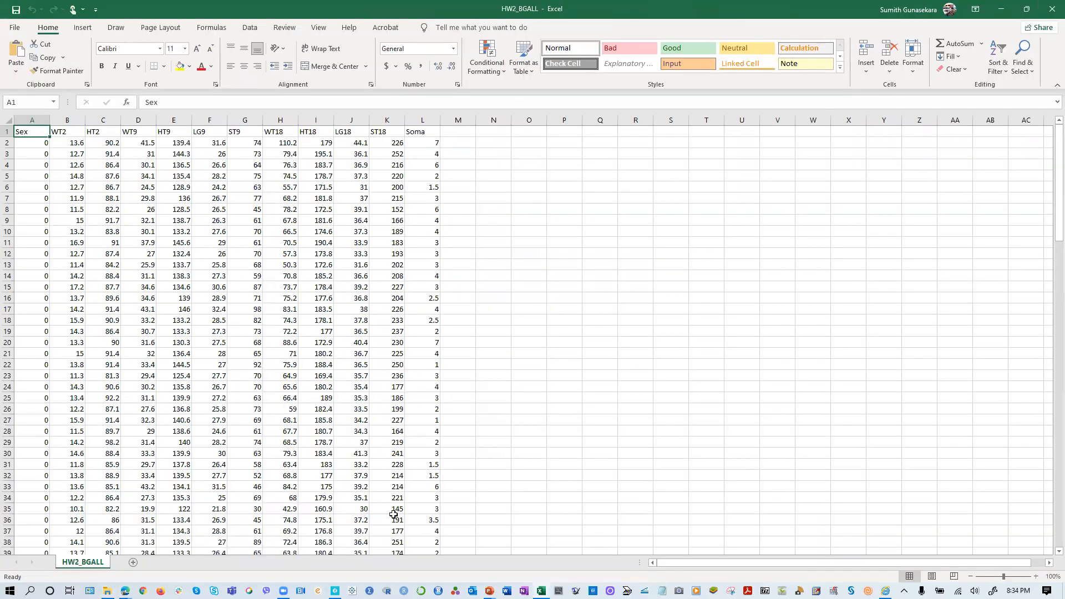
{"action": "left_click", "coordinate": [1052, 9]}
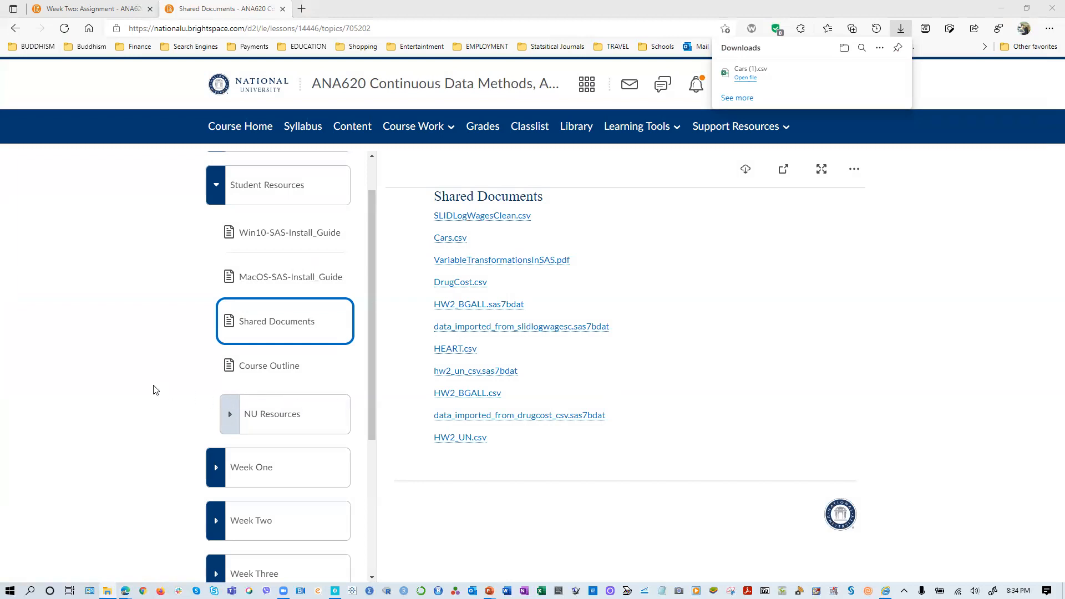
- Open the Week Two: Assignment page from the Week Two unit and look over its instructions and rubric
{"action": "scroll", "coordinate": [212, 366], "scroll_direction": "down", "scroll_amount": 4}
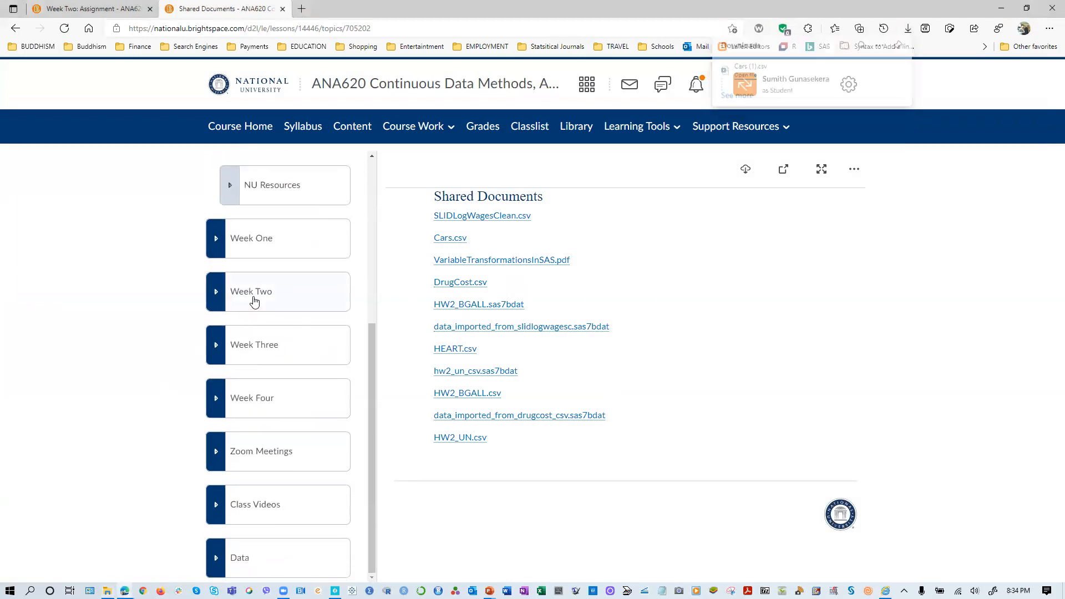
{"action": "left_click", "coordinate": [254, 300]}
{"action": "scroll", "coordinate": [285, 462], "scroll_direction": "down", "scroll_amount": 3}
{"action": "scroll", "coordinate": [285, 462], "scroll_direction": "down", "scroll_amount": 2}
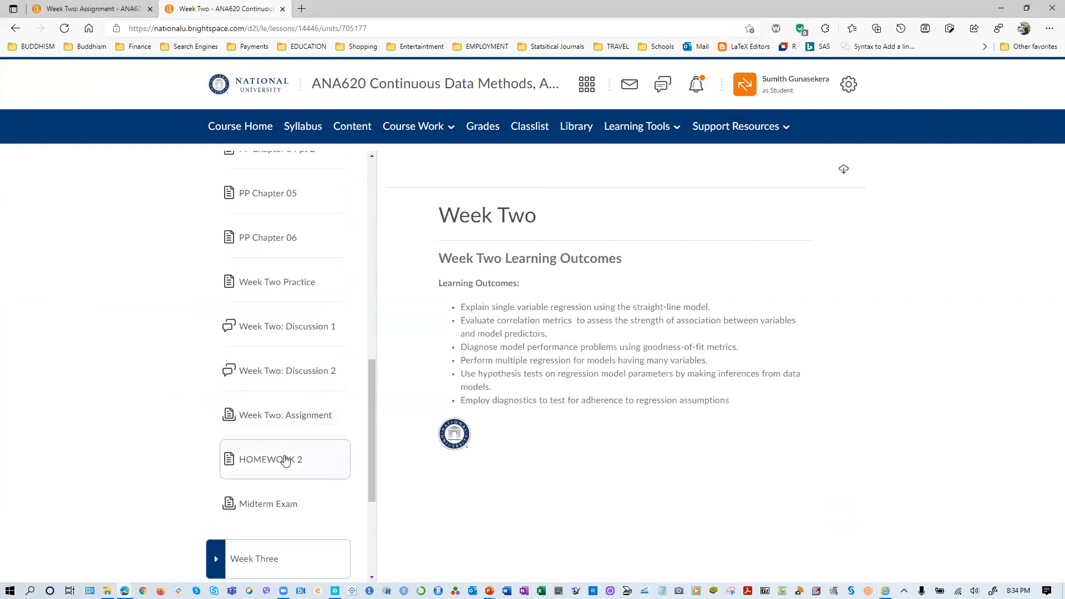
{"action": "left_click", "coordinate": [286, 426]}
{"action": "left_click", "coordinate": [617, 410]}
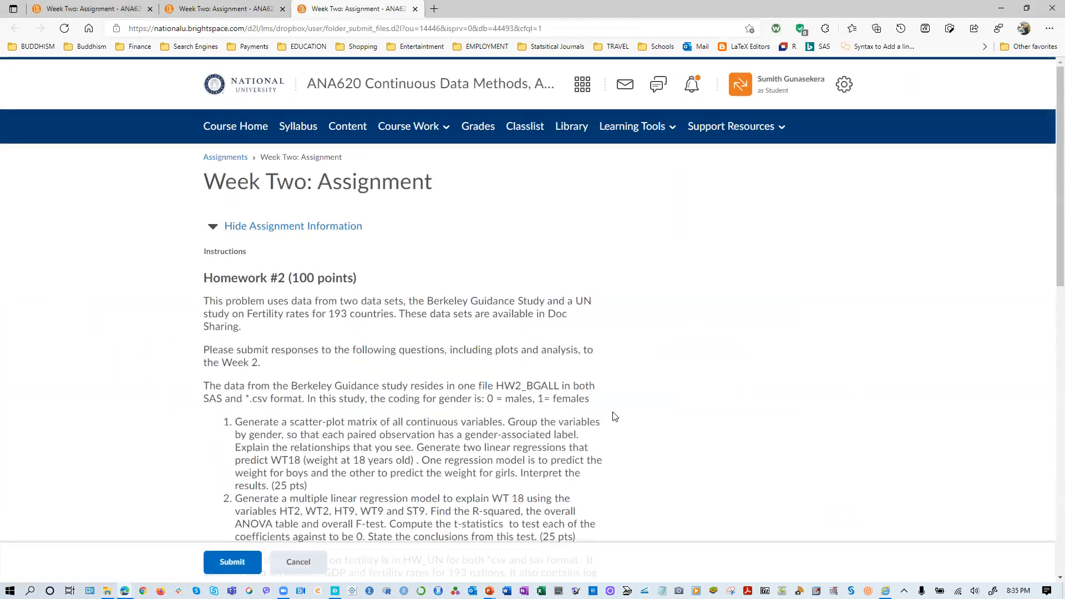
{"action": "scroll", "coordinate": [614, 417], "scroll_direction": "down", "scroll_amount": 10}
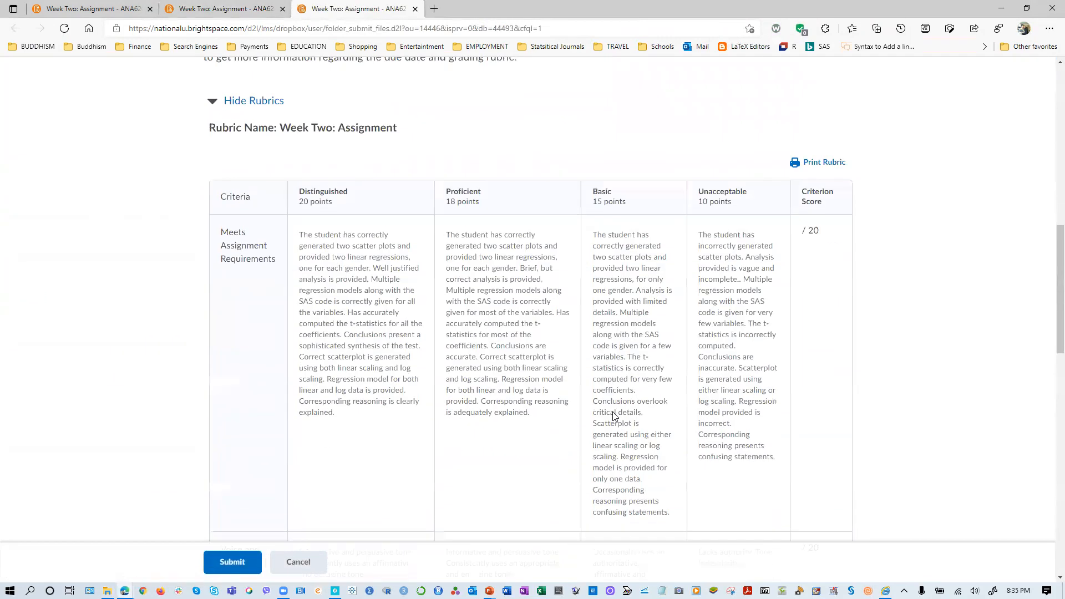
{"action": "scroll", "coordinate": [615, 418], "scroll_direction": "down", "scroll_amount": 5}
{"action": "scroll", "coordinate": [611, 418], "scroll_direction": "up", "scroll_amount": 15}
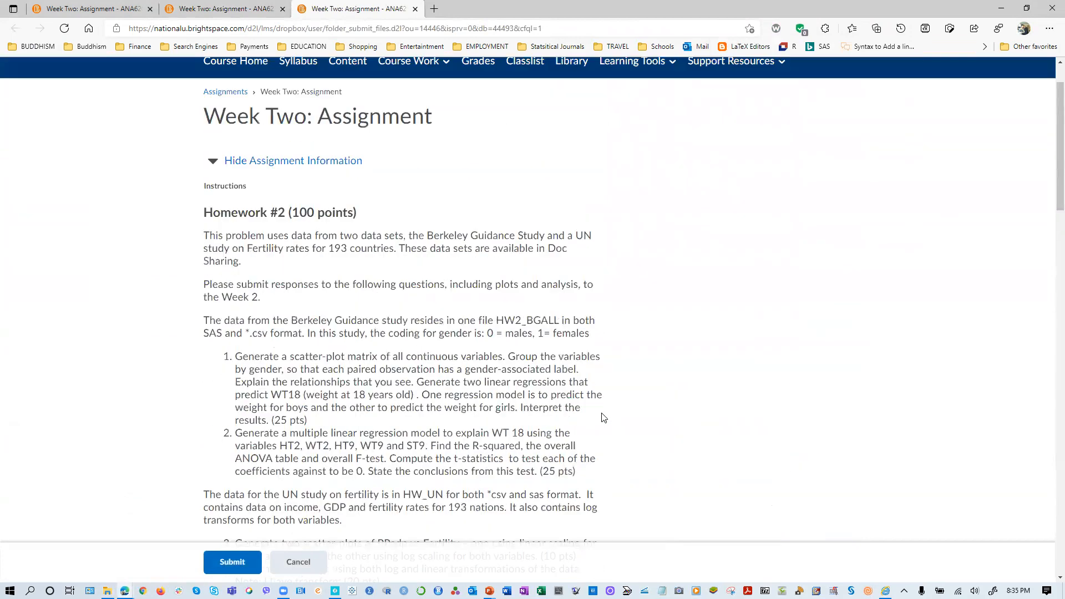
{"action": "scroll", "coordinate": [604, 419], "scroll_direction": "up", "scroll_amount": 2}
- Exit the student view of the course and return to the instructor role
{"action": "left_click", "coordinate": [771, 91]}
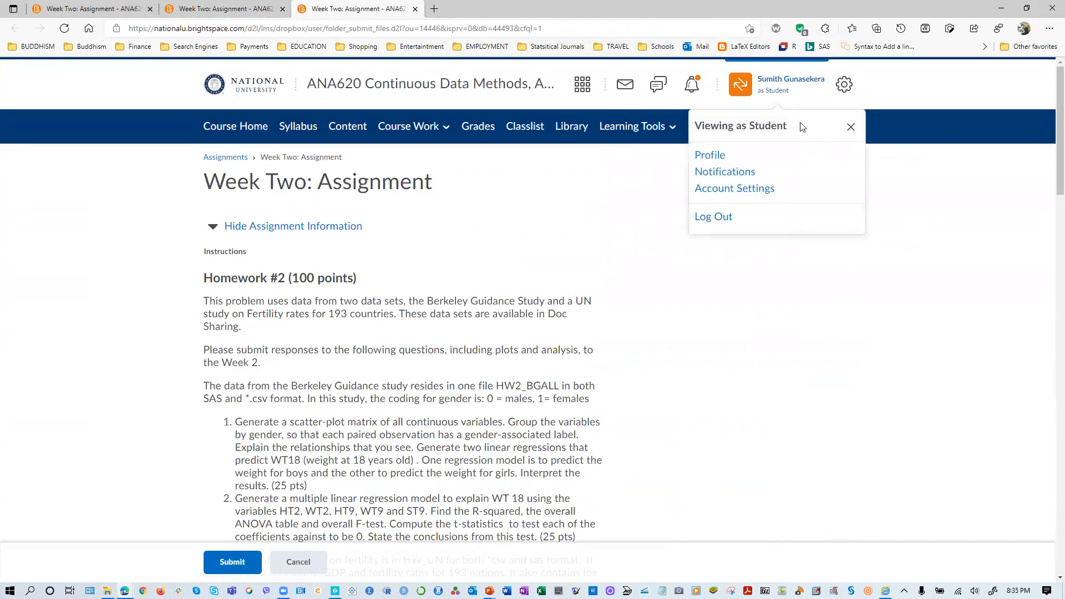
{"action": "left_click", "coordinate": [851, 127]}
{"action": "left_click", "coordinate": [805, 94]}
{"action": "left_click", "coordinate": [851, 128]}
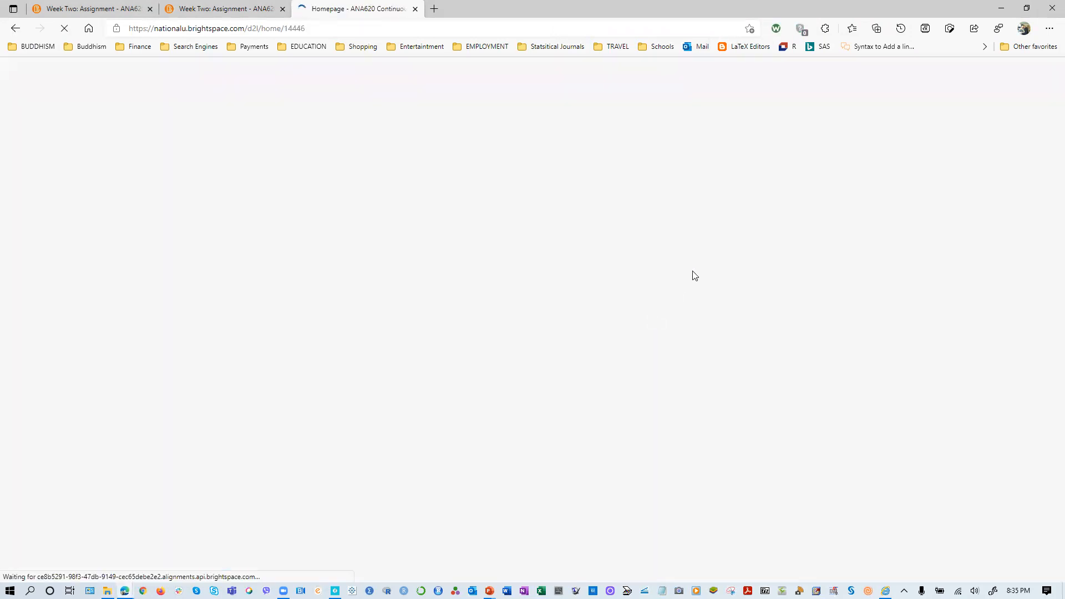
- Go to Week Two: Assignment through the Week Two unit and open the assignment for editing
{"action": "scroll", "coordinate": [388, 402], "scroll_direction": "down", "scroll_amount": 8}
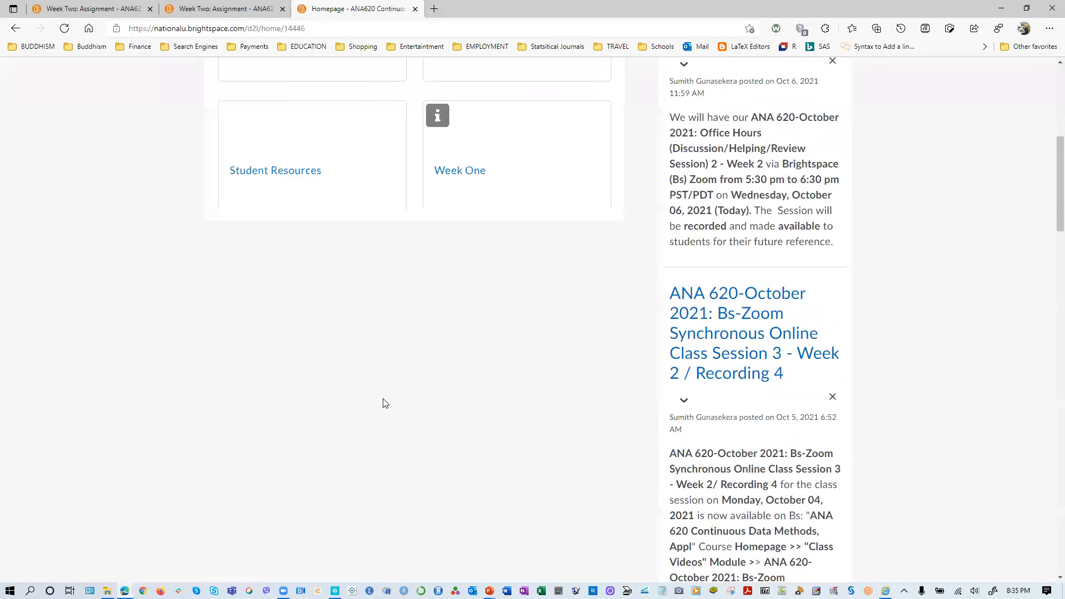
{"action": "scroll", "coordinate": [381, 400], "scroll_direction": "down", "scroll_amount": 6}
{"action": "scroll", "coordinate": [333, 444], "scroll_direction": "up", "scroll_amount": 9}
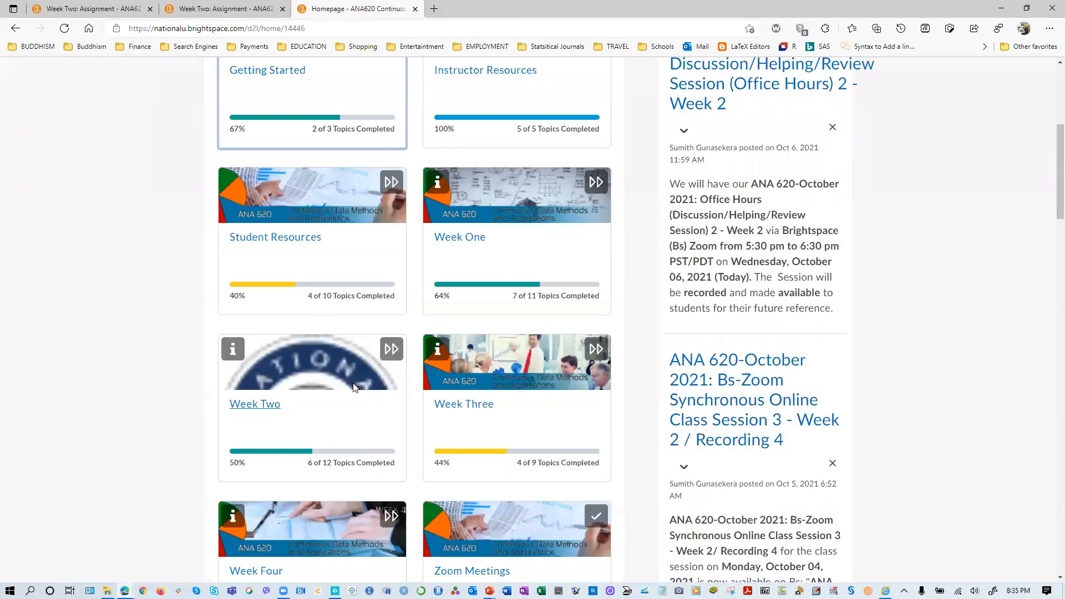
{"action": "left_click", "coordinate": [267, 460]}
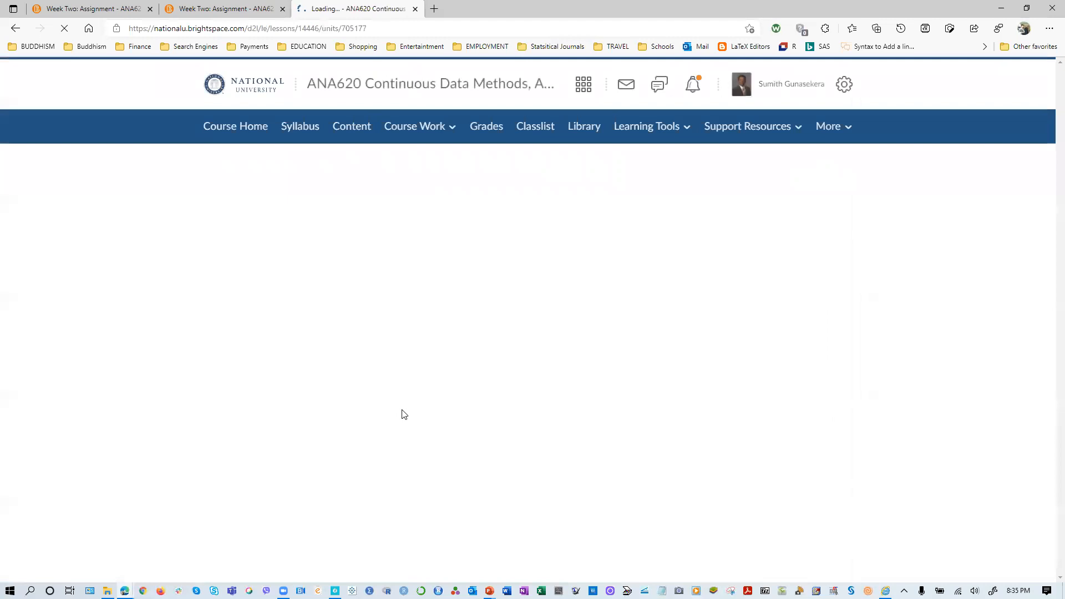
{"action": "scroll", "coordinate": [281, 400], "scroll_direction": "down", "scroll_amount": 10}
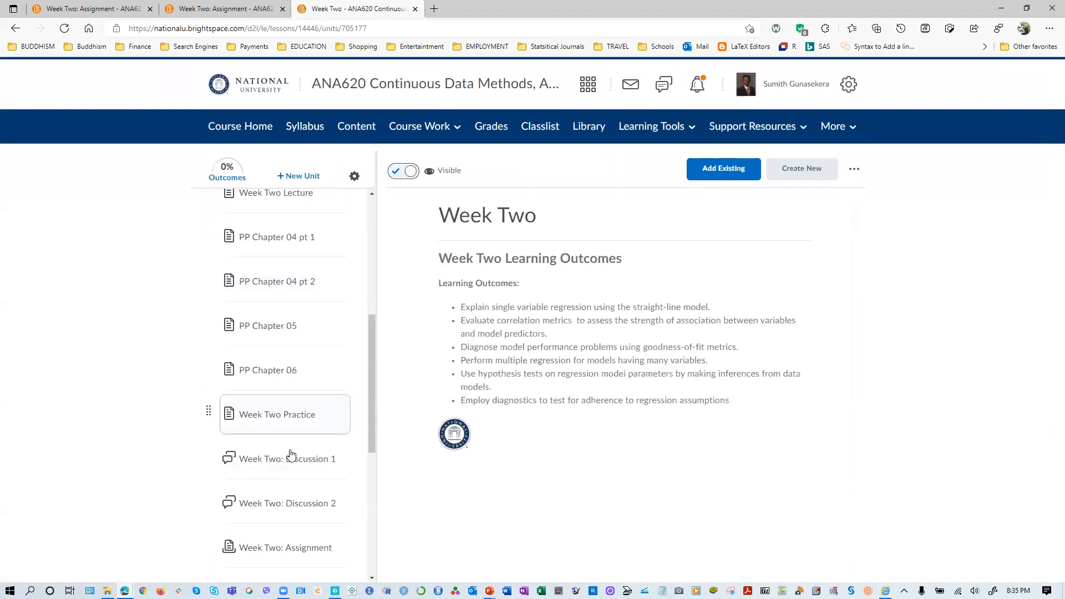
{"action": "scroll", "coordinate": [277, 289], "scroll_direction": "up", "scroll_amount": 4}
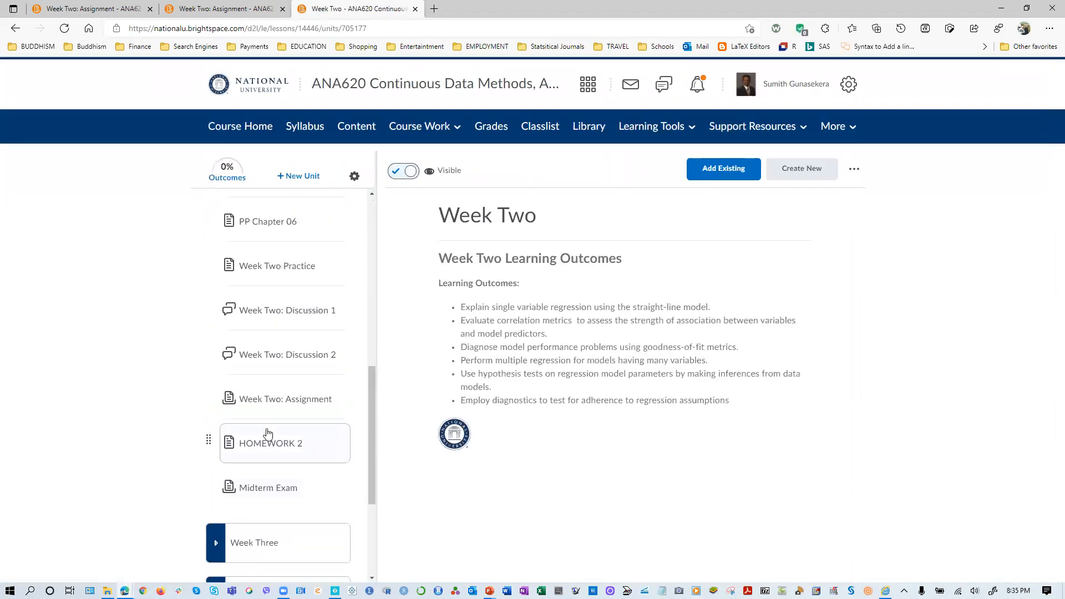
{"action": "left_click", "coordinate": [267, 401]}
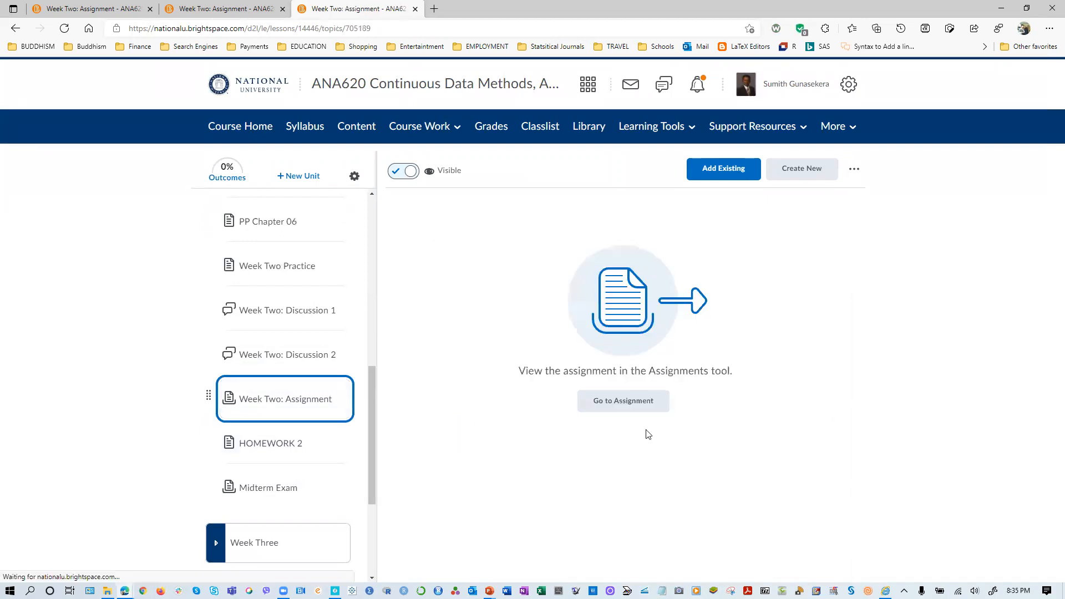
{"action": "left_click", "coordinate": [609, 401]}
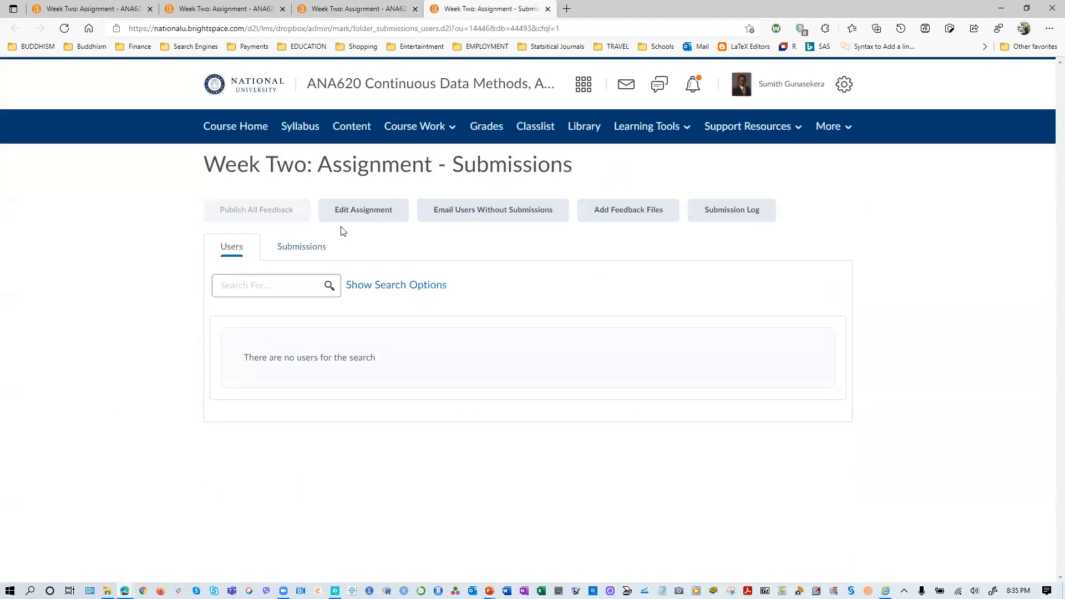
{"action": "left_click", "coordinate": [361, 210]}
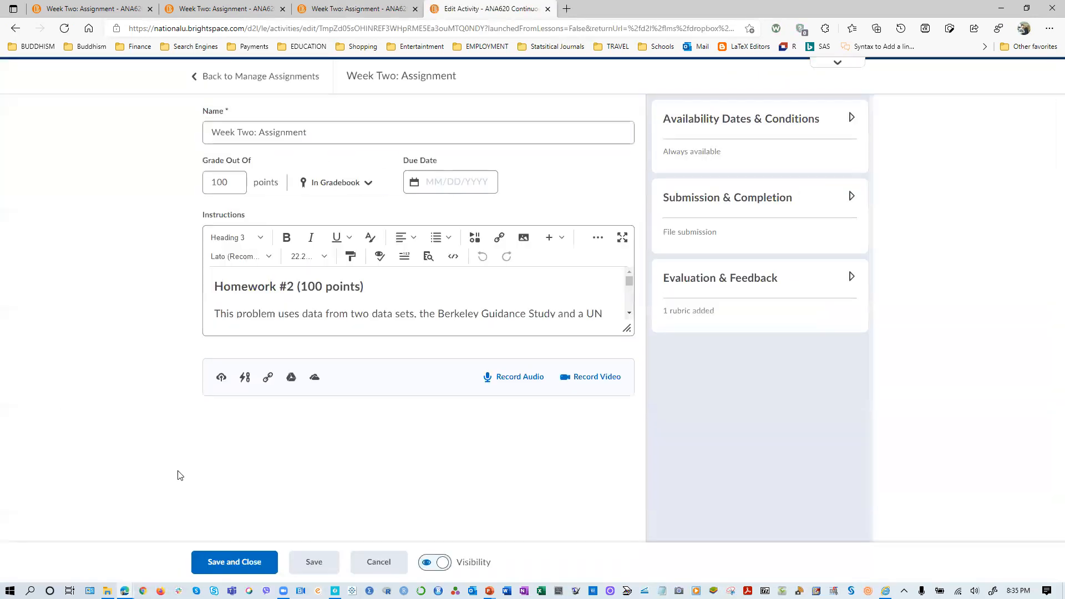
- Try to attach the HW2_BGALL CSV file to the assignment, and go back to its submissions page
{"action": "left_click", "coordinate": [221, 378]}
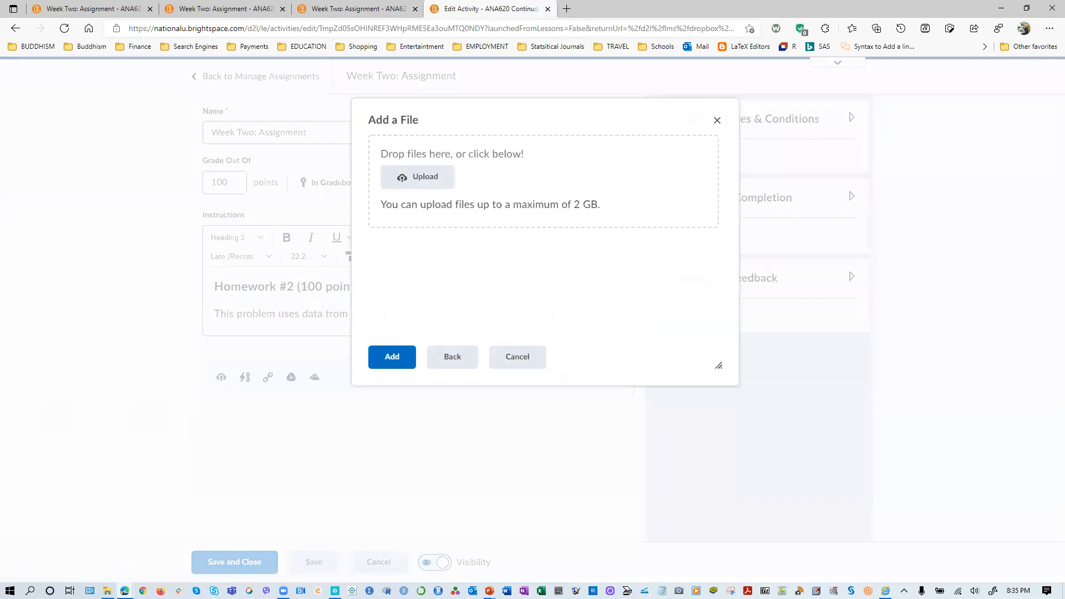
{"action": "left_click_drag", "start_coordinate": [344, 230], "coordinate": [435, 203]}
{"action": "left_click", "coordinate": [391, 357]}
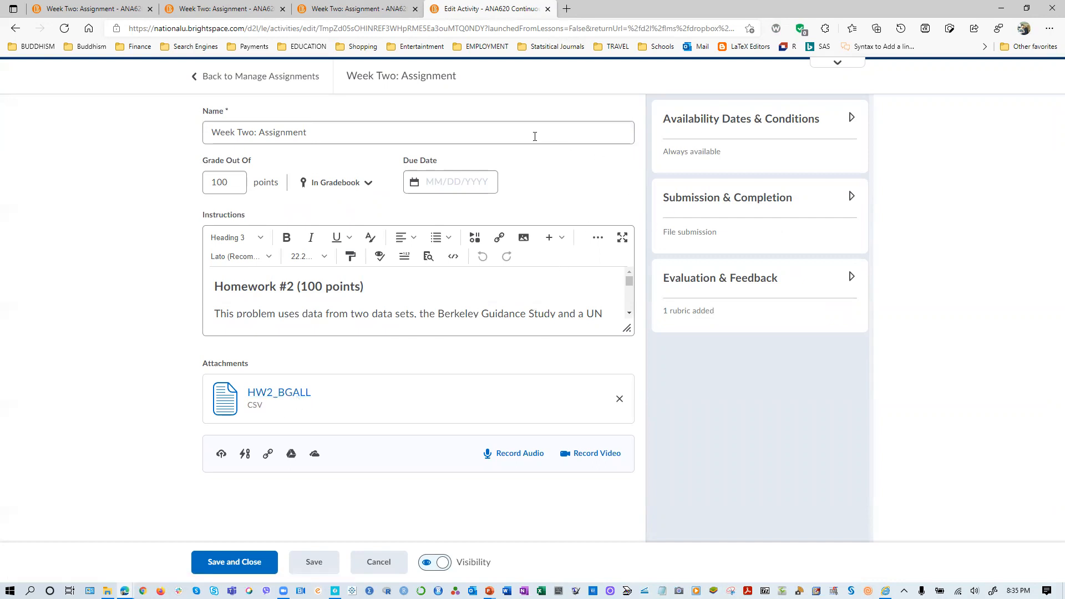
{"action": "left_click", "coordinate": [13, 26]}
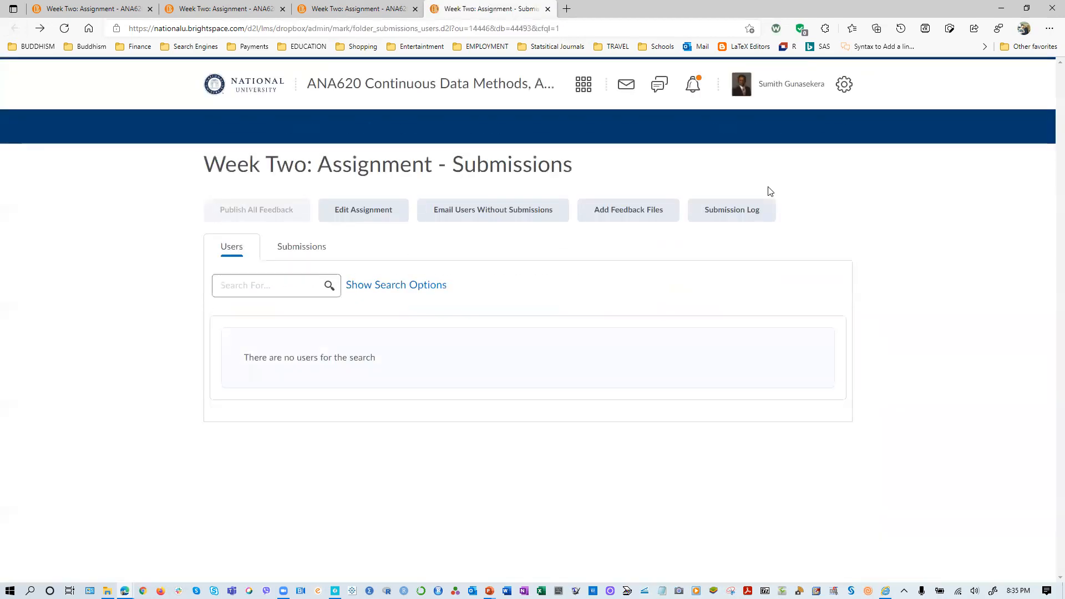
- Switch the course view to the Student role and open the Week Two: Assignment page from the Week Two unit
{"action": "left_click", "coordinate": [783, 99]}
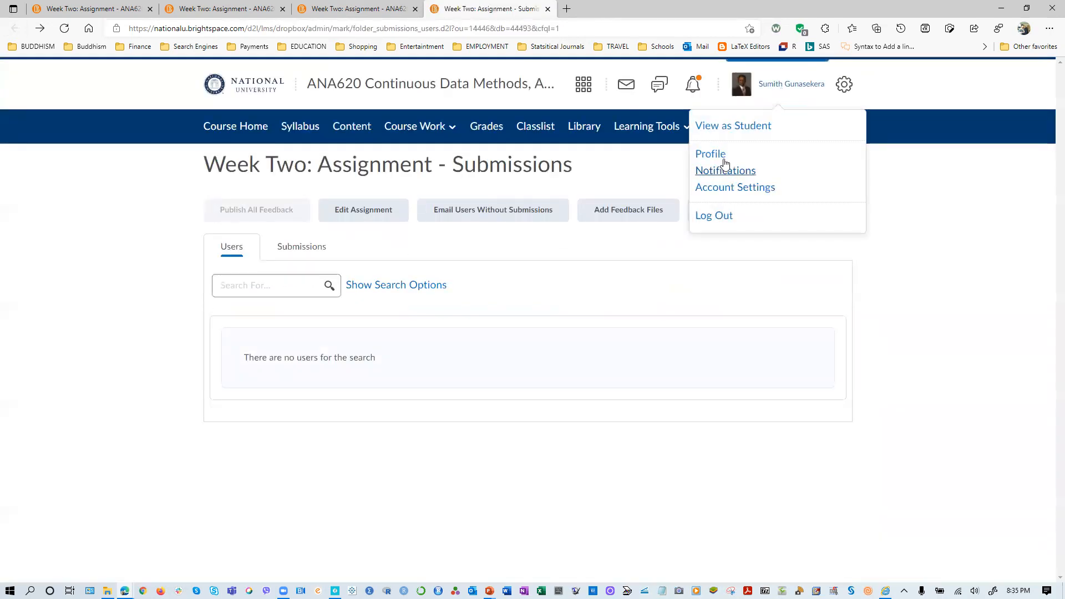
{"action": "left_click", "coordinate": [713, 128]}
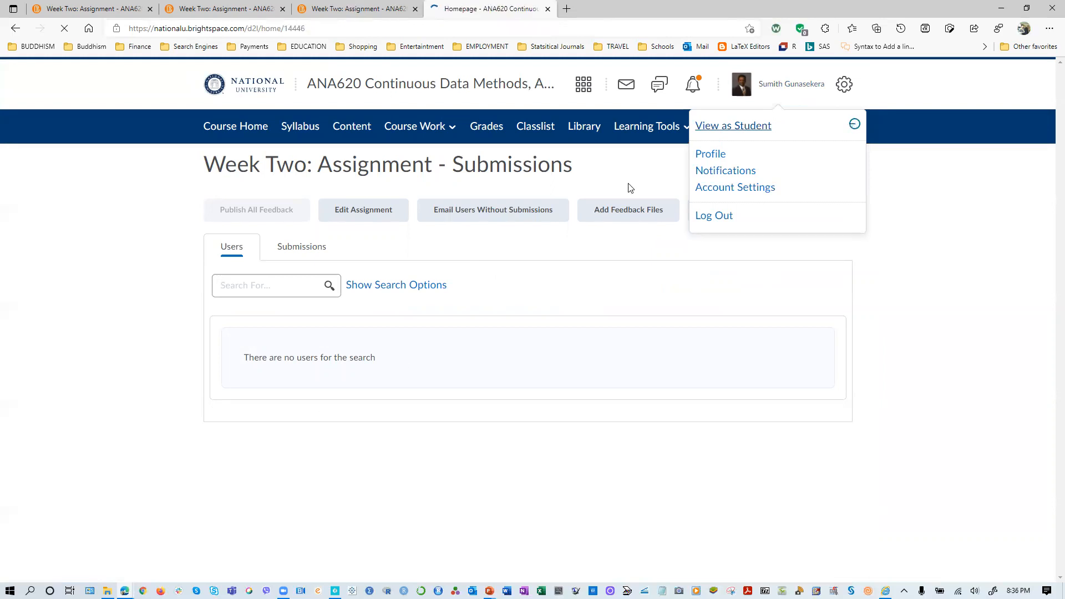
{"action": "scroll", "coordinate": [283, 483], "scroll_direction": "down", "scroll_amount": 10}
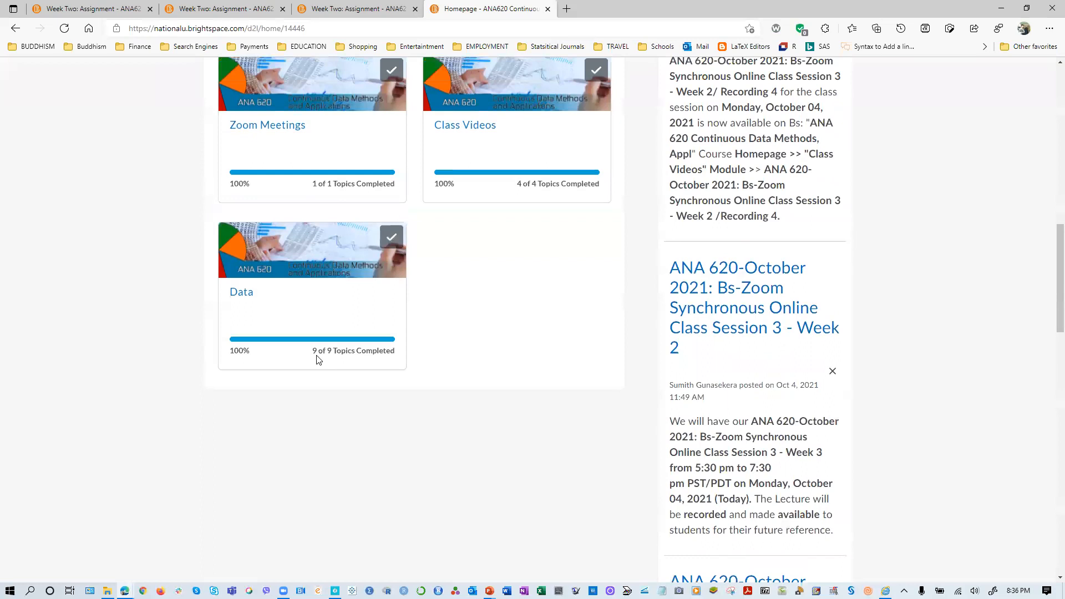
{"action": "scroll", "coordinate": [283, 482], "scroll_direction": "up", "scroll_amount": 10}
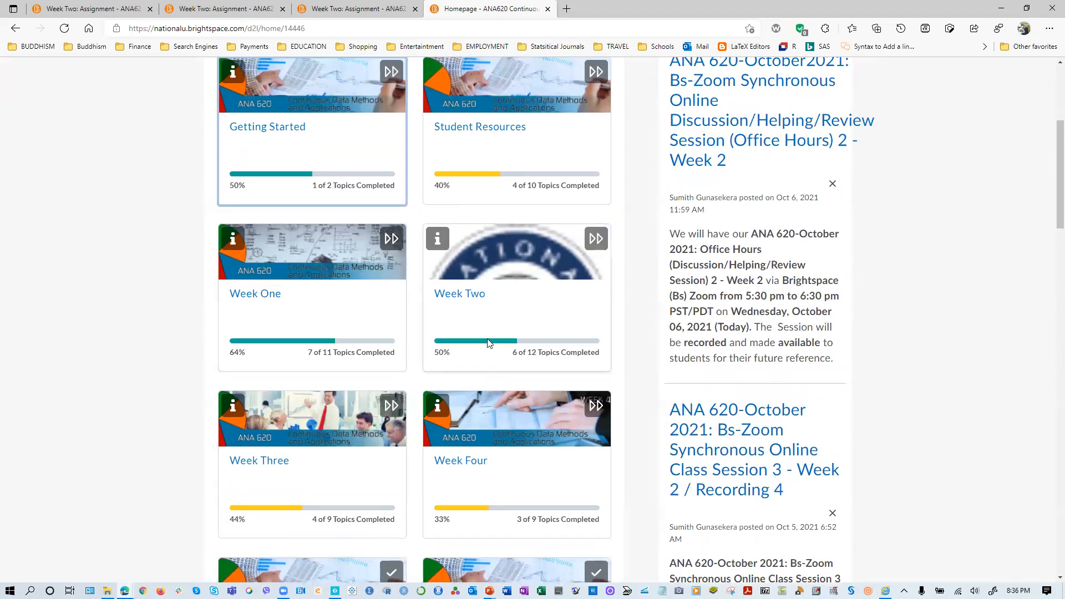
{"action": "left_click", "coordinate": [467, 294]}
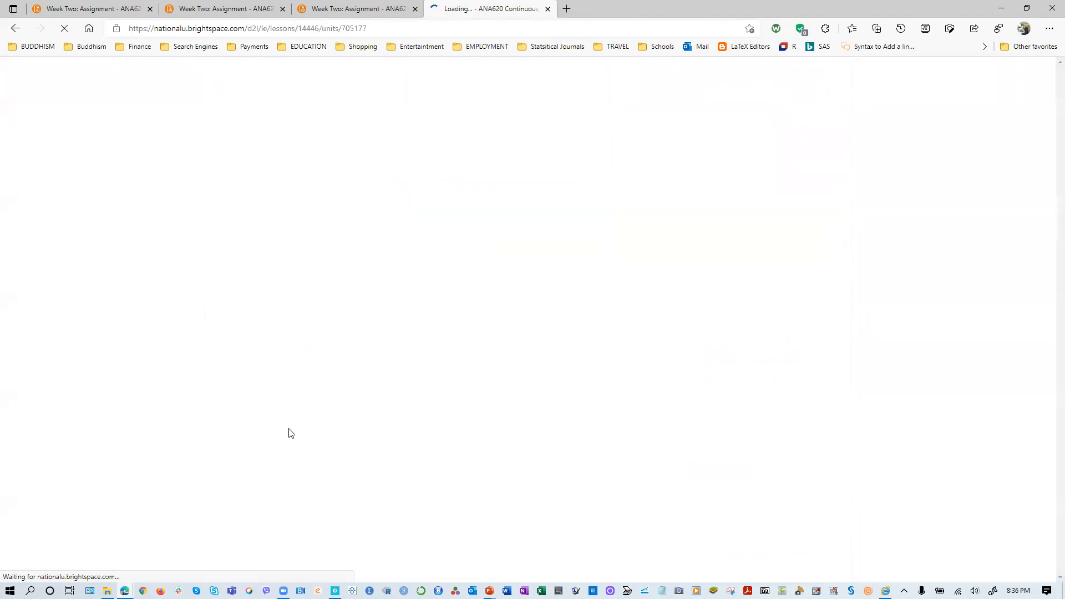
{"action": "scroll", "coordinate": [288, 433], "scroll_direction": "down", "scroll_amount": 4}
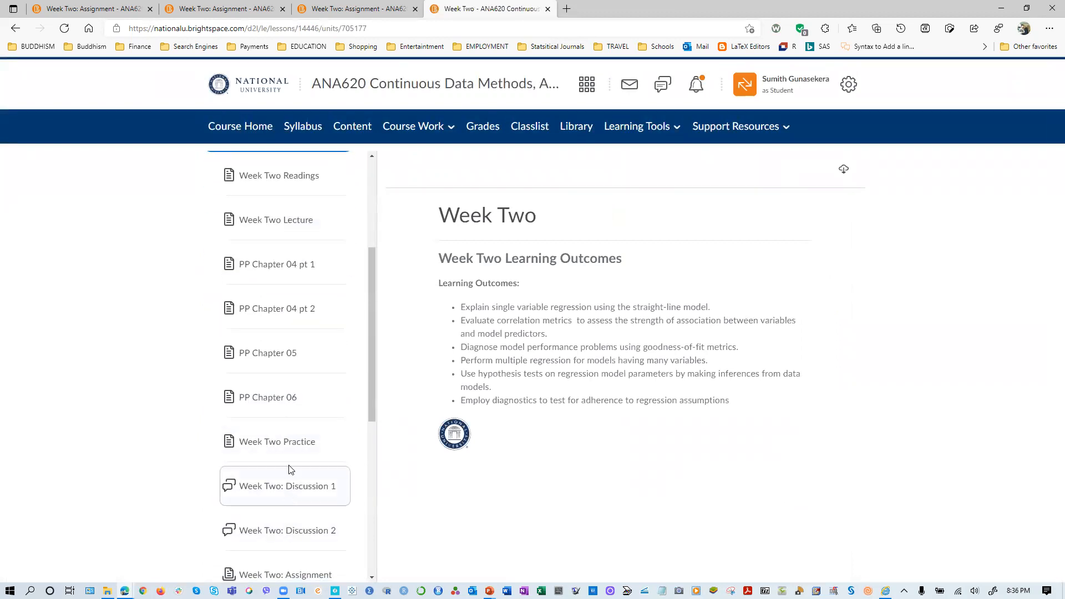
{"action": "scroll", "coordinate": [290, 471], "scroll_direction": "down", "scroll_amount": 5}
{"action": "left_click", "coordinate": [275, 251]}
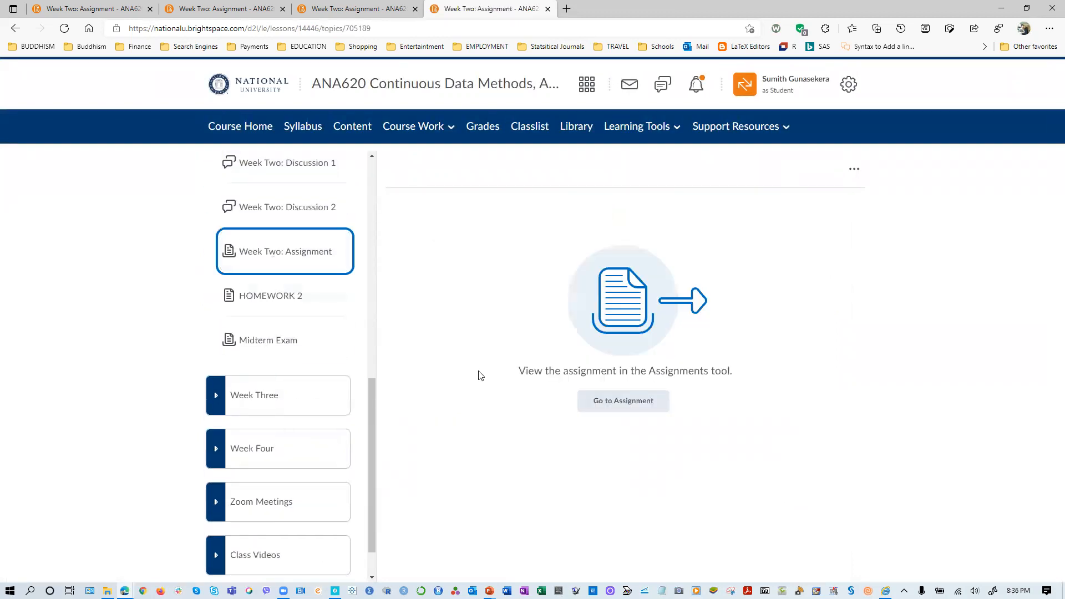
{"action": "left_click", "coordinate": [625, 401]}
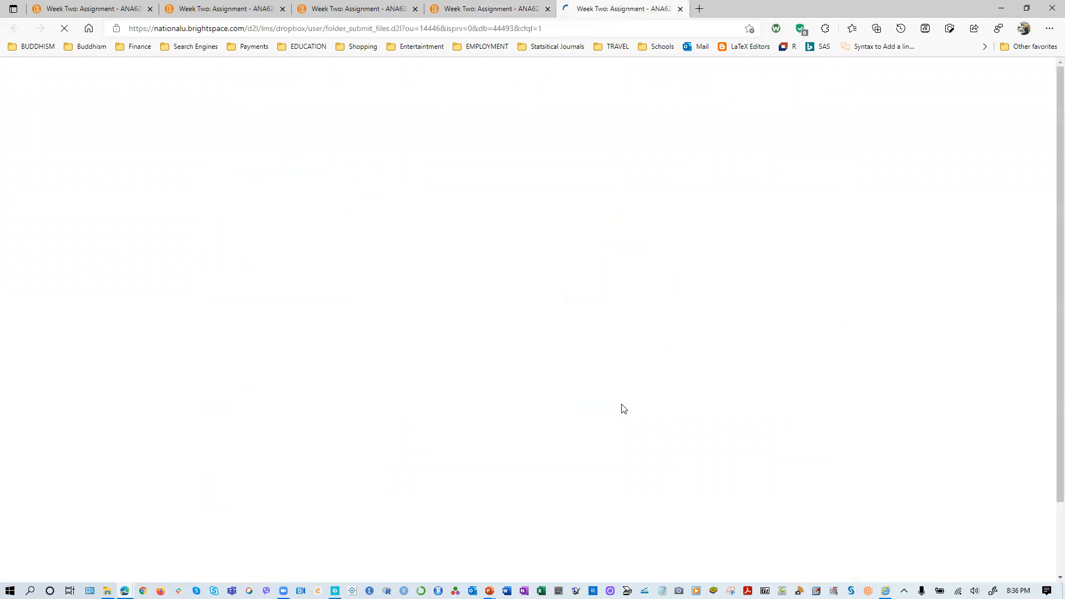
- Examine the student's assignment page, from the homework questions through the grading rubric to the Submit Assignment section
{"action": "scroll", "coordinate": [527, 489], "scroll_direction": "down", "scroll_amount": 9}
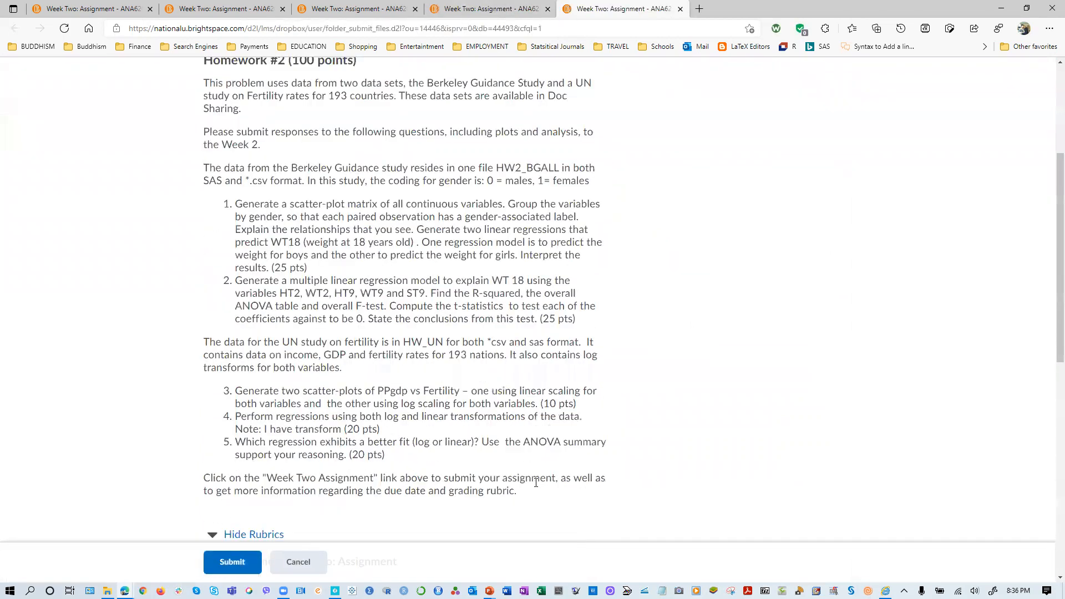
{"action": "scroll", "coordinate": [177, 416], "scroll_direction": "down", "scroll_amount": 15}
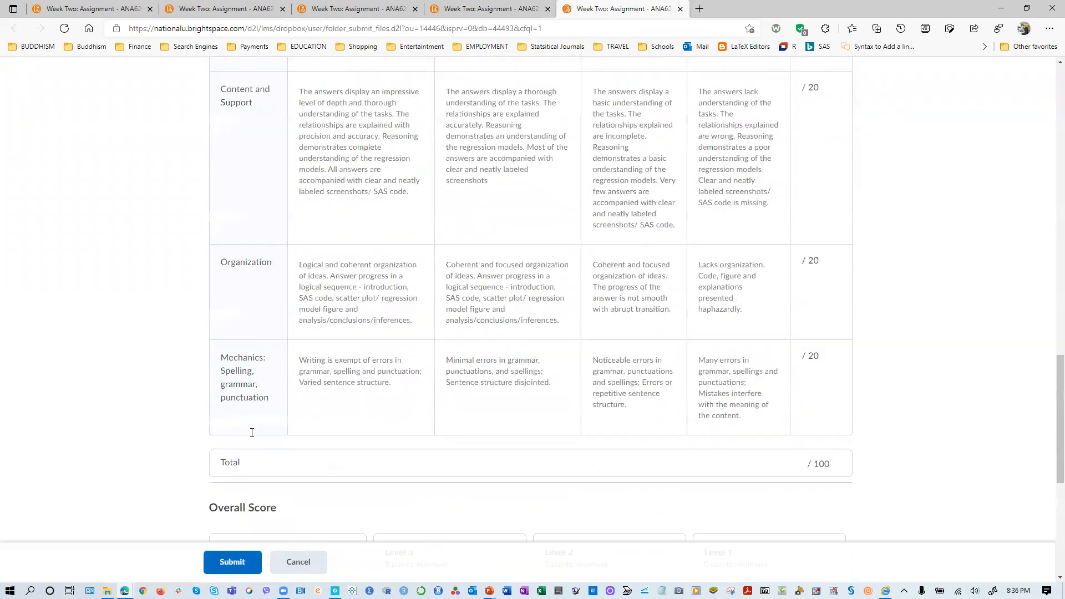
{"action": "scroll", "coordinate": [257, 444], "scroll_direction": "up", "scroll_amount": 20}
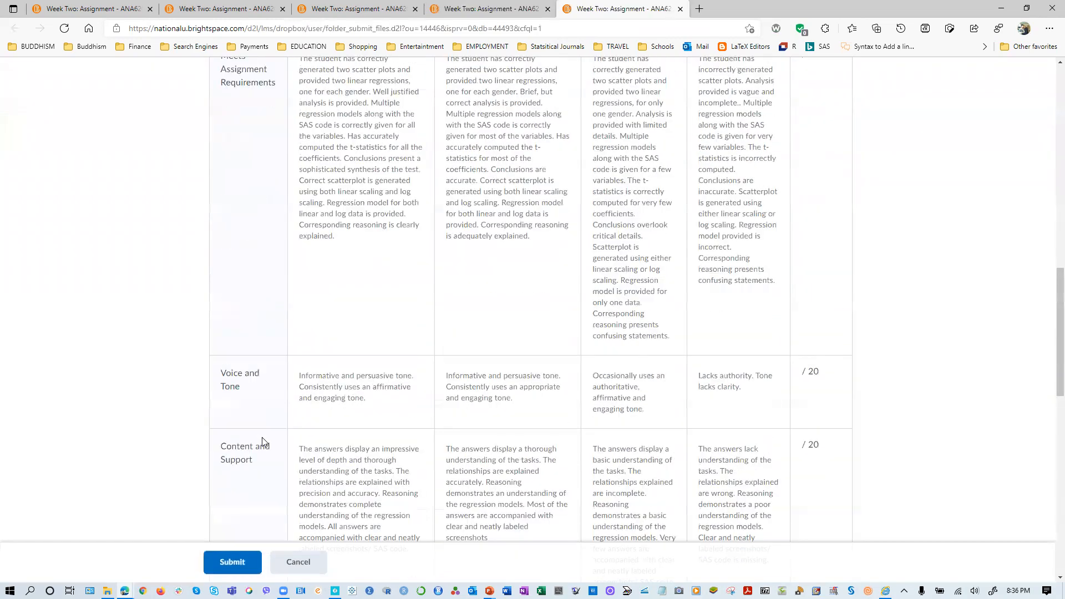
{"action": "scroll", "coordinate": [268, 438], "scroll_direction": "down", "scroll_amount": 5}
{"action": "scroll", "coordinate": [269, 438], "scroll_direction": "down", "scroll_amount": 15}
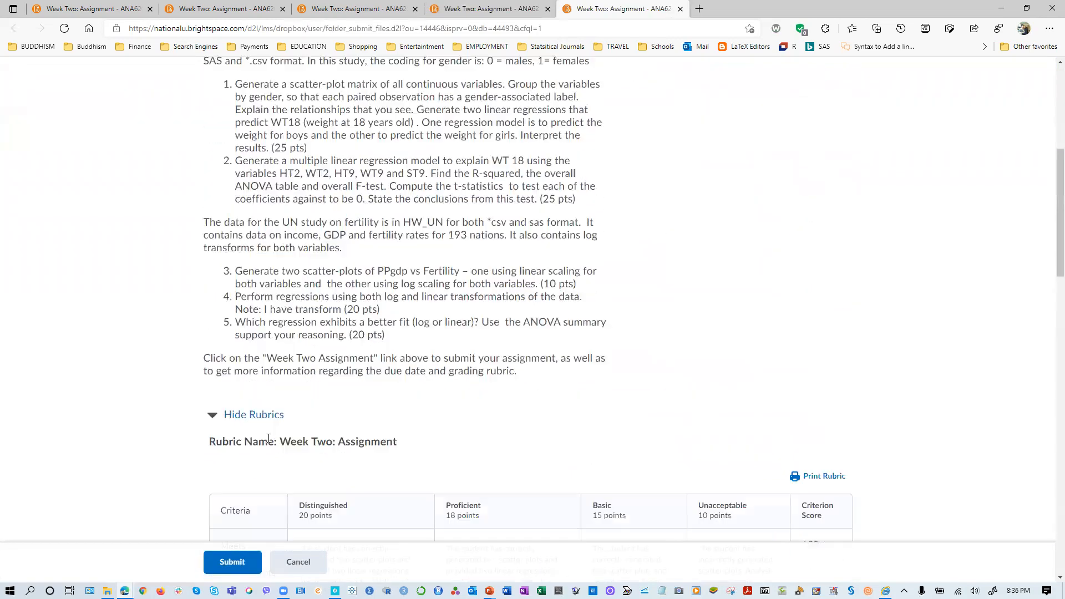
{"action": "scroll", "coordinate": [269, 441], "scroll_direction": "down", "scroll_amount": 7}
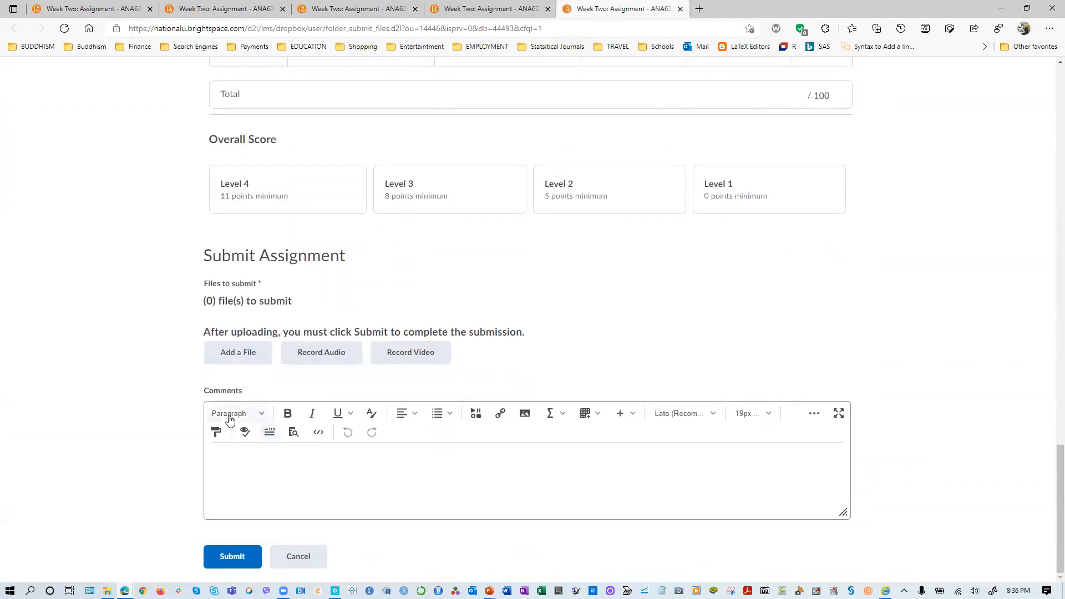
{"action": "scroll", "coordinate": [224, 405], "scroll_direction": "up", "scroll_amount": 20}
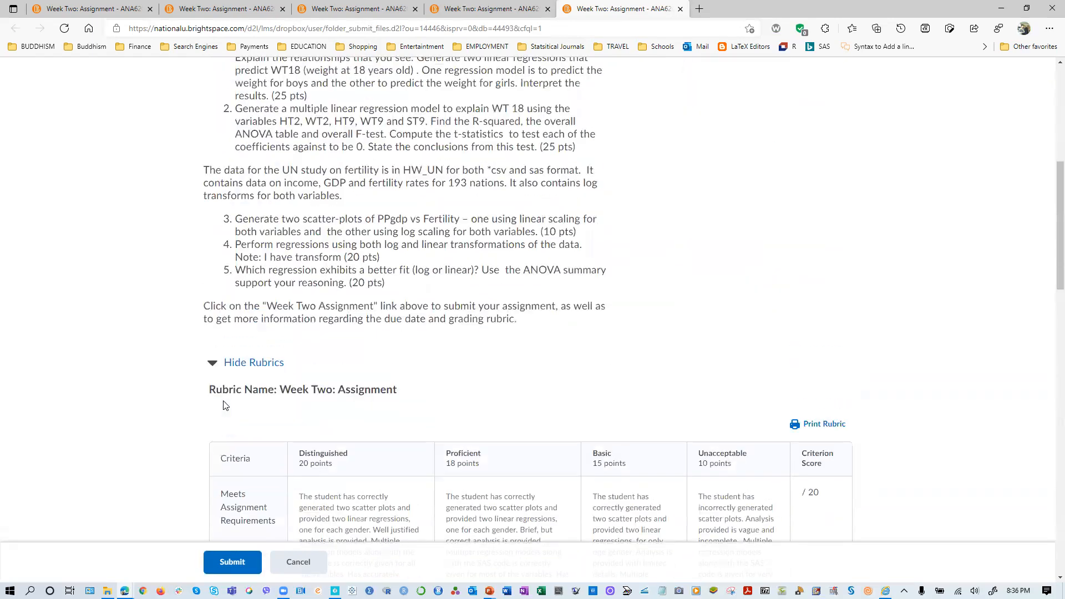
{"action": "scroll", "coordinate": [224, 405], "scroll_direction": "down", "scroll_amount": 9}
{"action": "scroll", "coordinate": [223, 406], "scroll_direction": "down", "scroll_amount": 1}
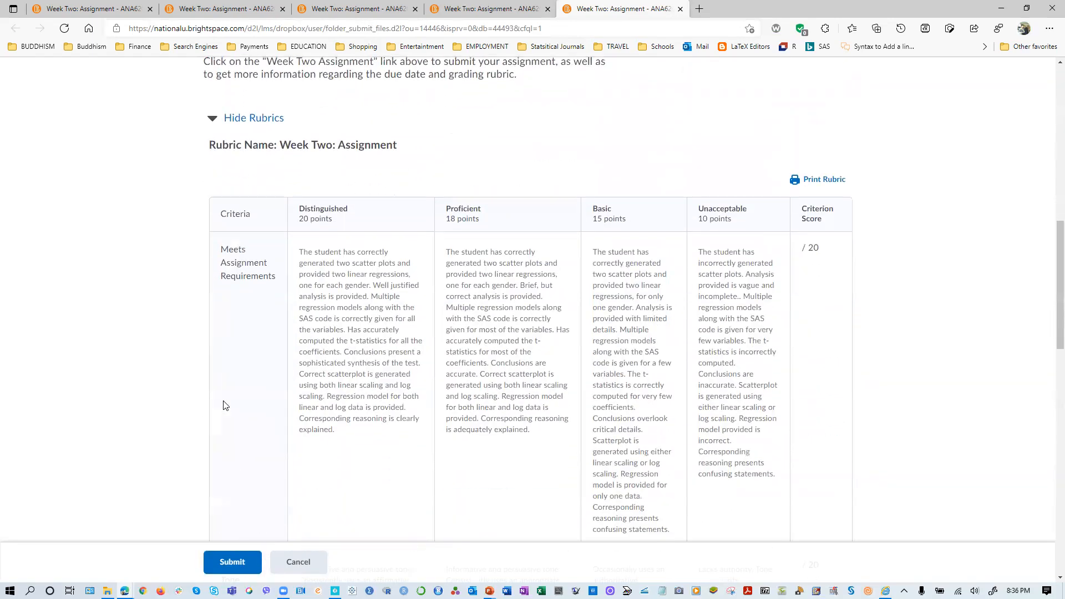
- Leave the Student role and return to the instructor's view of the course
{"action": "scroll", "coordinate": [573, 289], "scroll_direction": "up", "scroll_amount": 15}
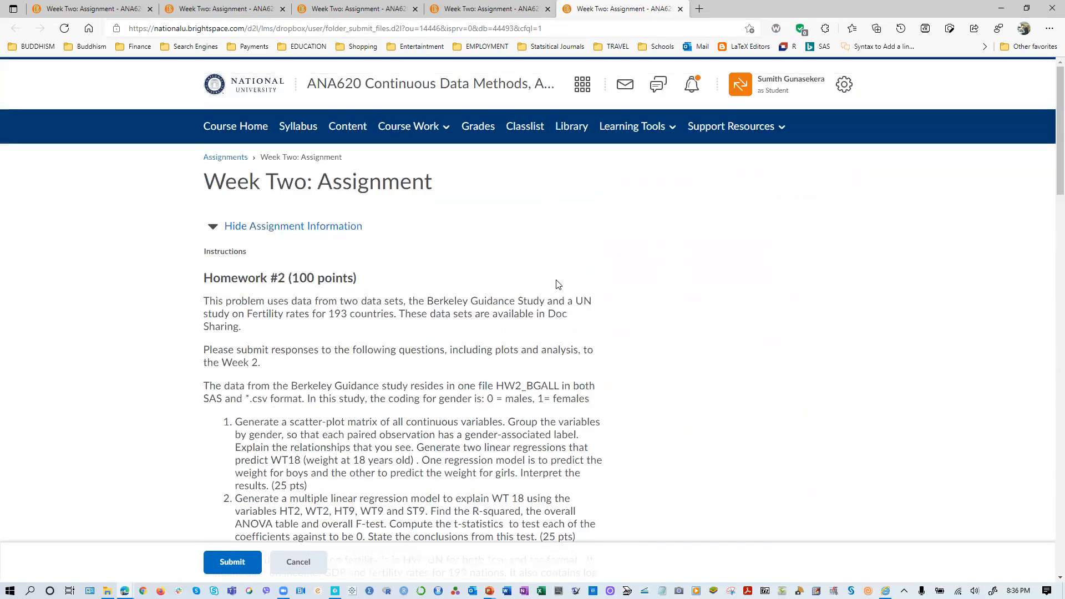
{"action": "left_click", "coordinate": [780, 93]}
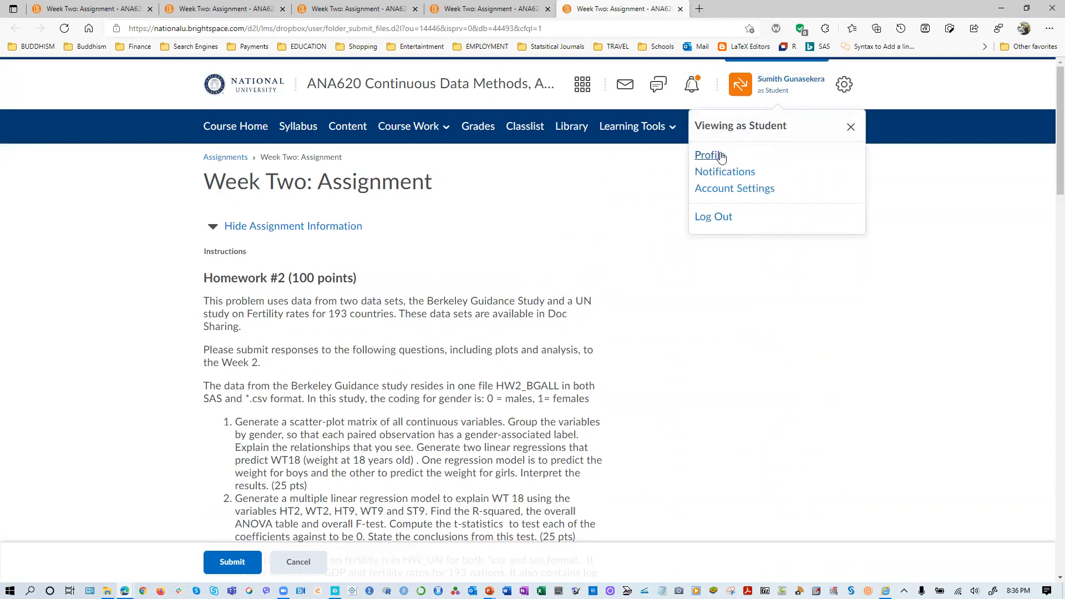
{"action": "left_click", "coordinate": [851, 126]}
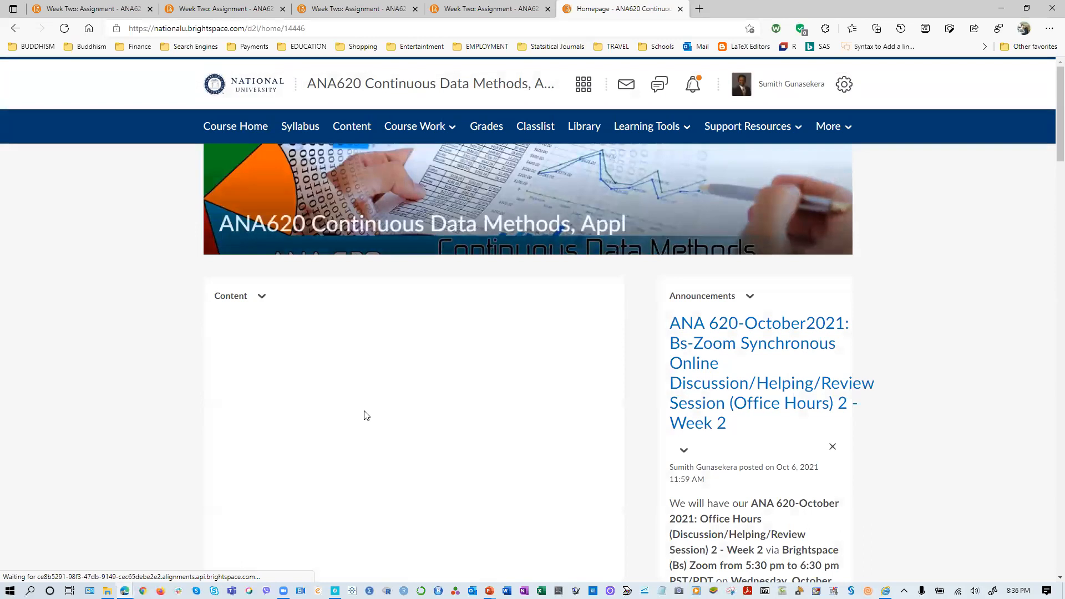
- Go to Week Two: Assignment through the Week Two unit and open it for editing
{"action": "scroll", "coordinate": [362, 416], "scroll_direction": "down", "scroll_amount": 8}
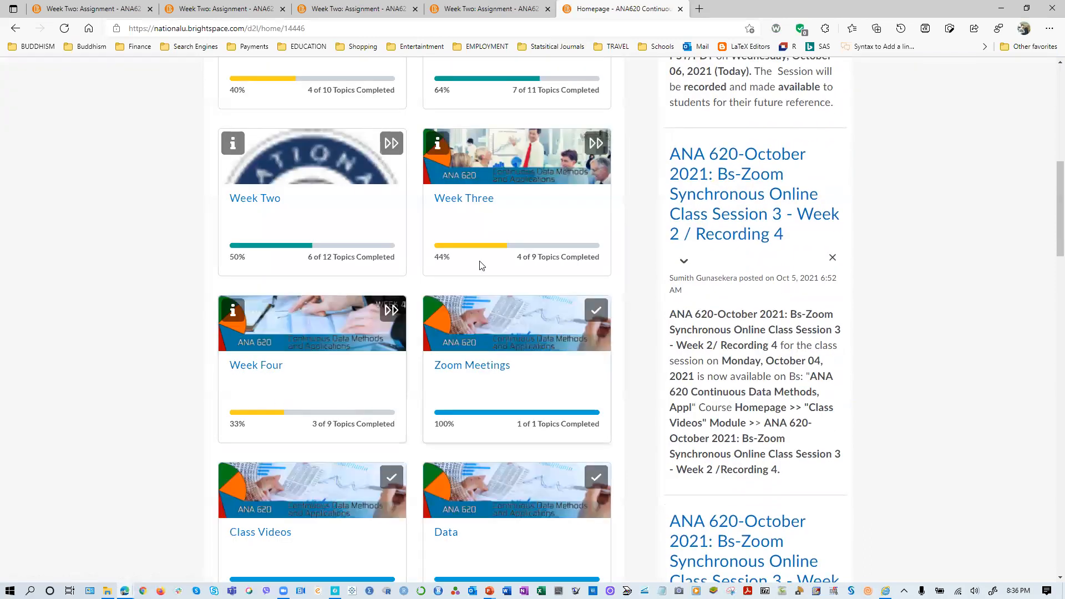
{"action": "left_click", "coordinate": [276, 205]}
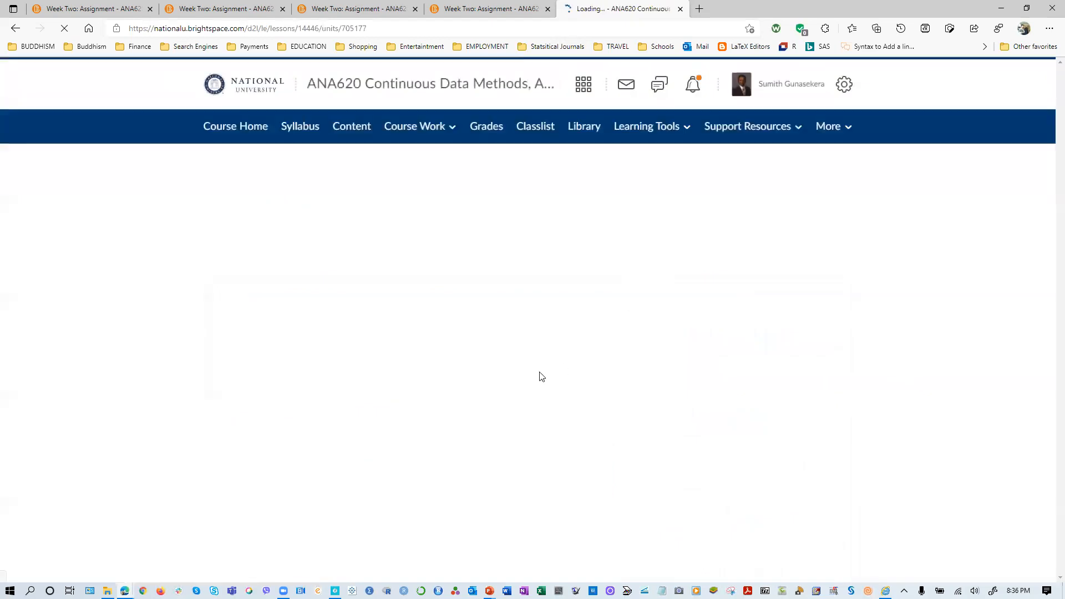
{"action": "scroll", "coordinate": [333, 423], "scroll_direction": "down", "scroll_amount": 3}
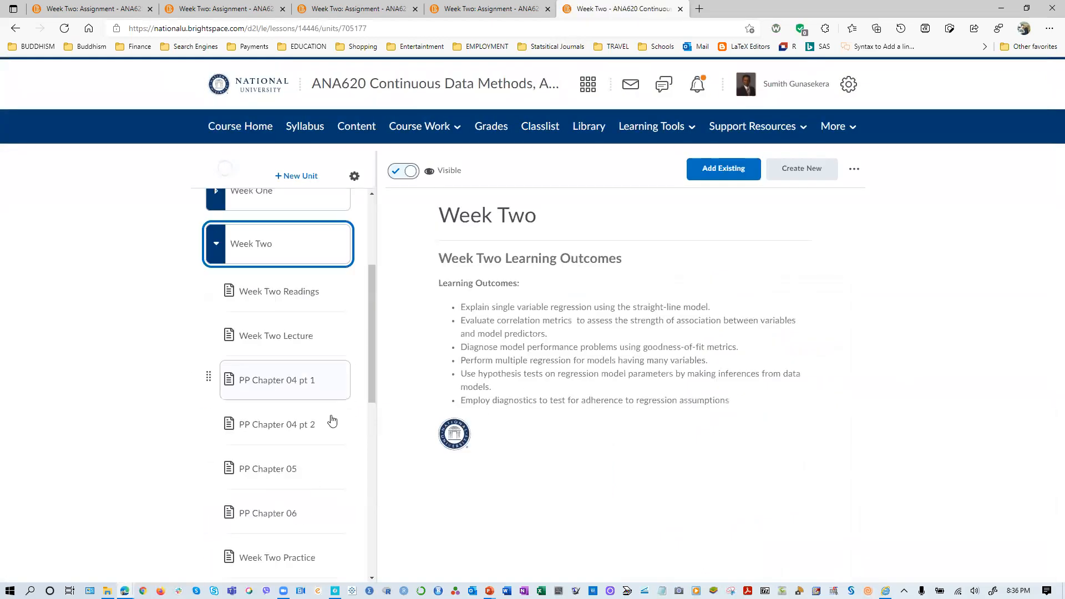
{"action": "scroll", "coordinate": [333, 421], "scroll_direction": "down", "scroll_amount": 5}
{"action": "left_click", "coordinate": [288, 394]}
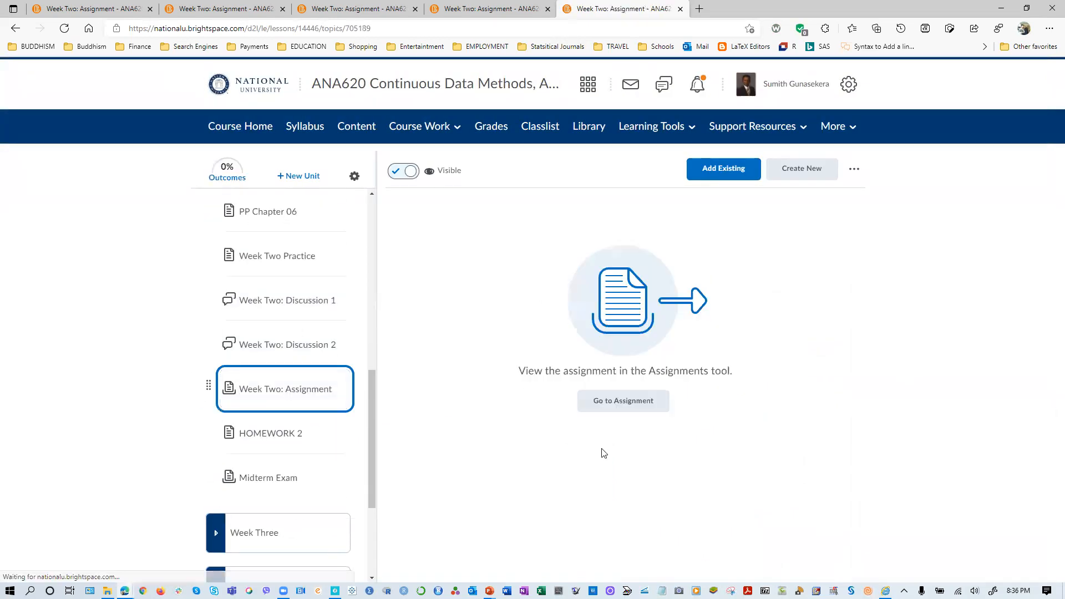
{"action": "left_click", "coordinate": [621, 400]}
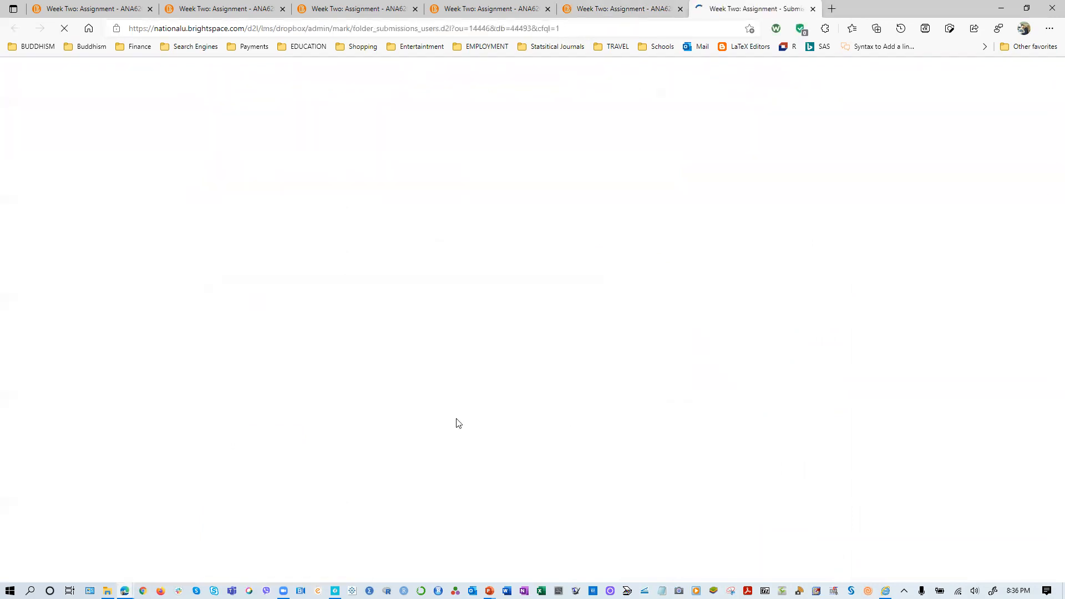
{"action": "left_click", "coordinate": [356, 209]}
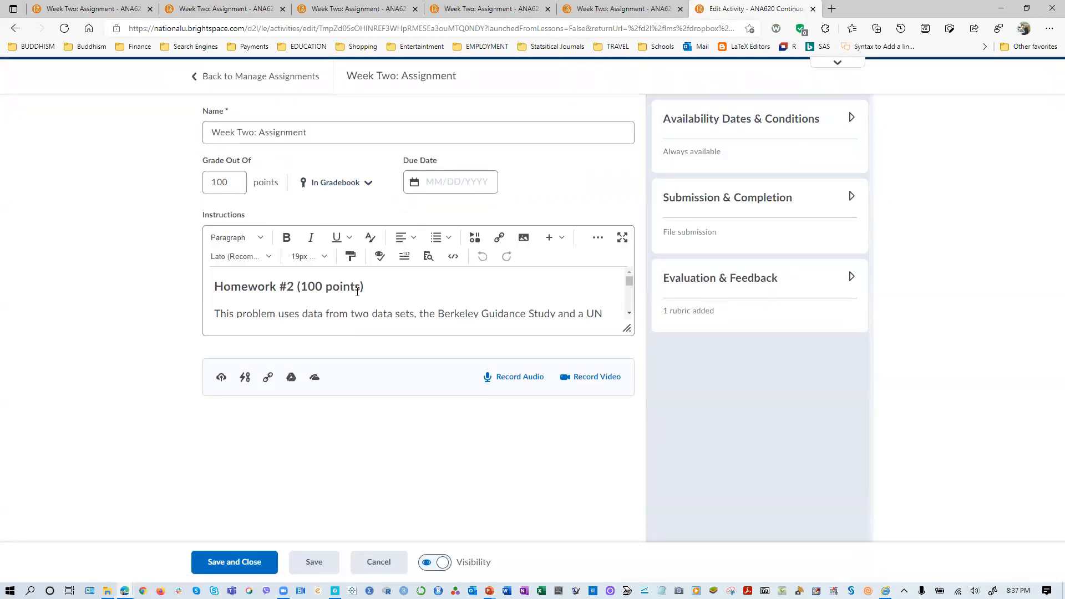
- Attach the HW2_BGALL.csv file to the assignment, and save and close the assignment
{"action": "left_click", "coordinate": [221, 377]}
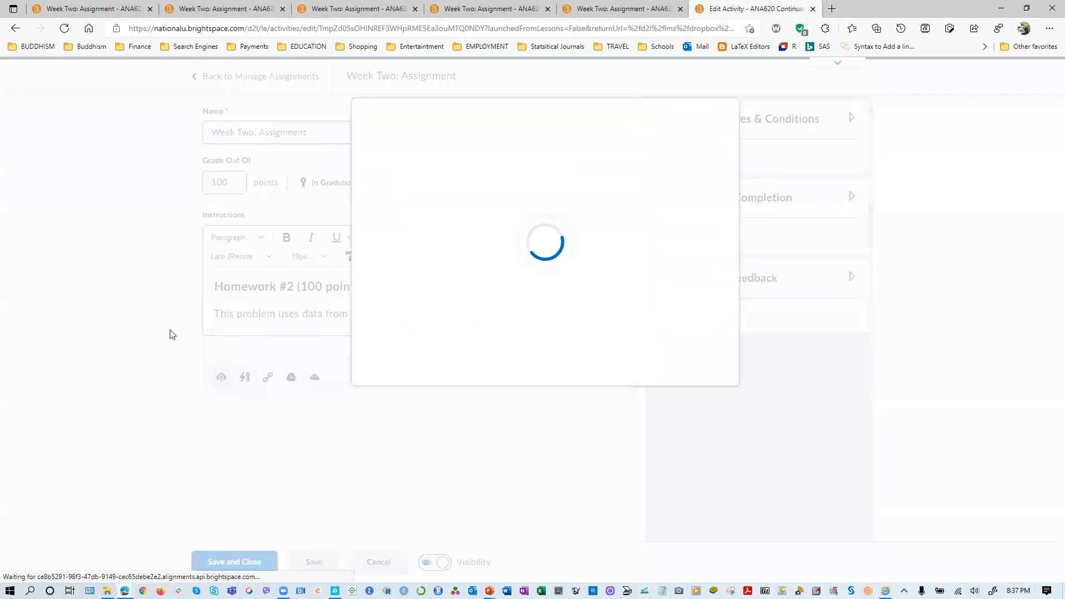
{"action": "left_click_drag", "start_coordinate": [2, 388], "coordinate": [436, 203]}
{"action": "left_click", "coordinate": [392, 358]}
{"action": "left_click", "coordinate": [234, 572]}
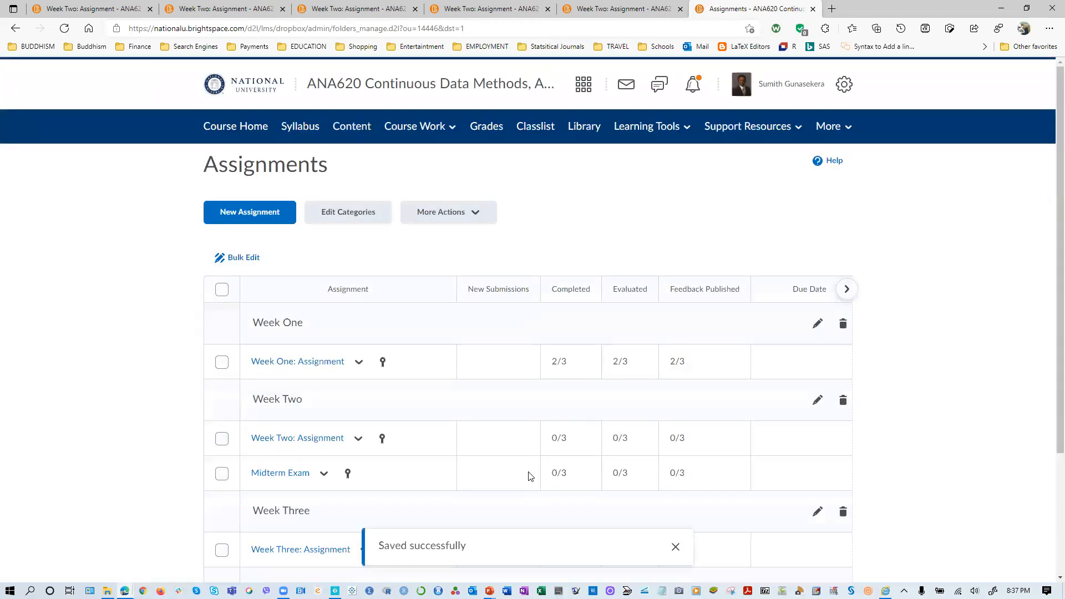
- Look over the course's assignments list and switch the course view to the Student role
{"action": "scroll", "coordinate": [625, 252], "scroll_direction": "down", "scroll_amount": 3}
{"action": "scroll", "coordinate": [587, 290], "scroll_direction": "up", "scroll_amount": 2}
{"action": "scroll", "coordinate": [620, 270], "scroll_direction": "up", "scroll_amount": 1}
{"action": "left_click", "coordinate": [765, 103]}
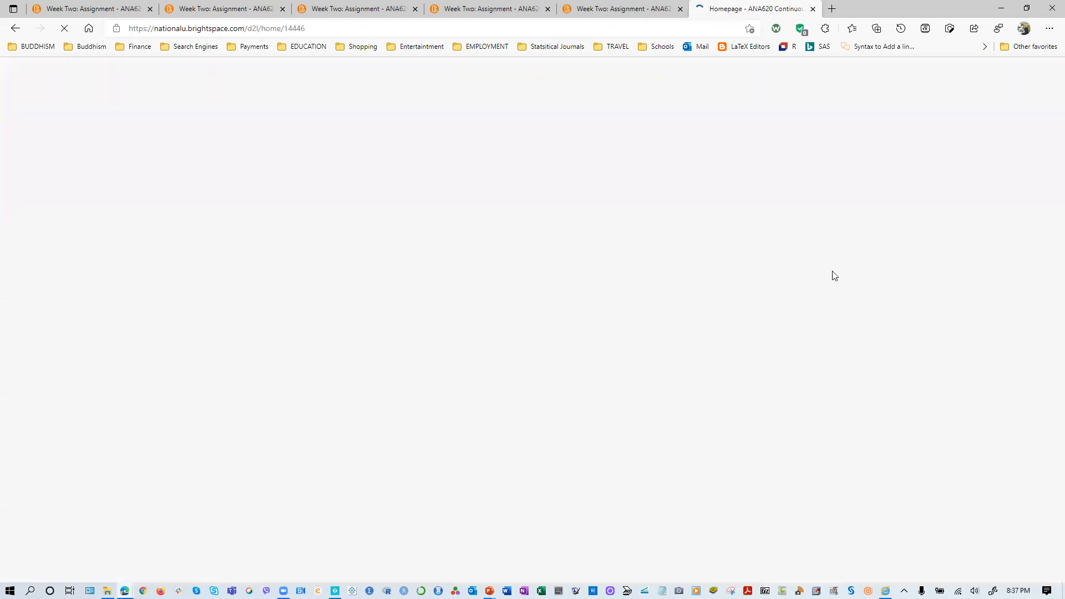
- Open the student's Week Two: Assignment page from the Week Two unit and check its attachments below the homework questions
{"action": "scroll", "coordinate": [563, 302], "scroll_direction": "down", "scroll_amount": 15}
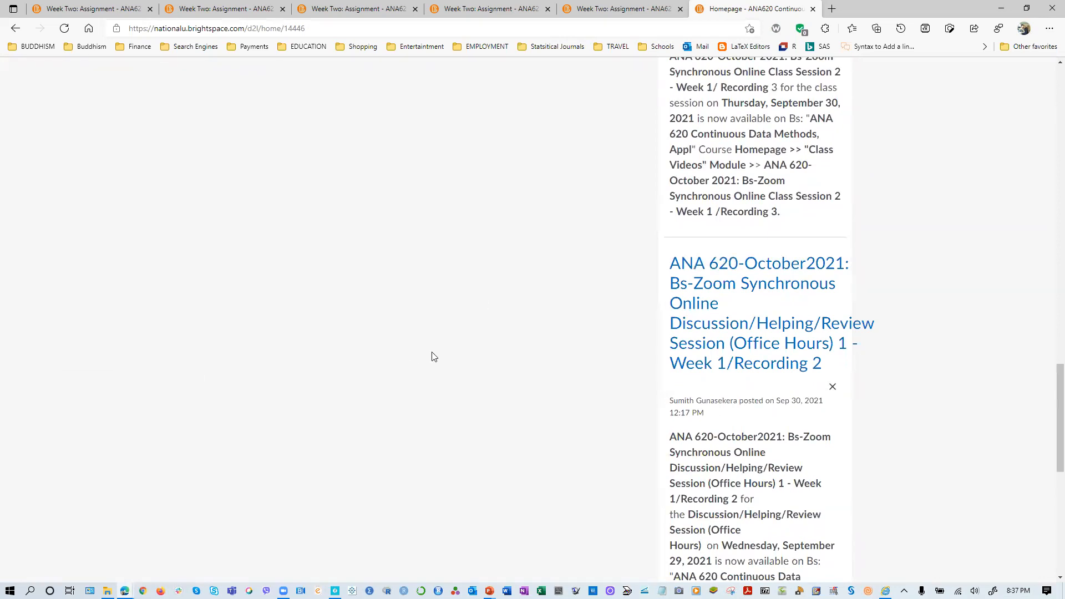
{"action": "scroll", "coordinate": [434, 357], "scroll_direction": "up", "scroll_amount": 10}
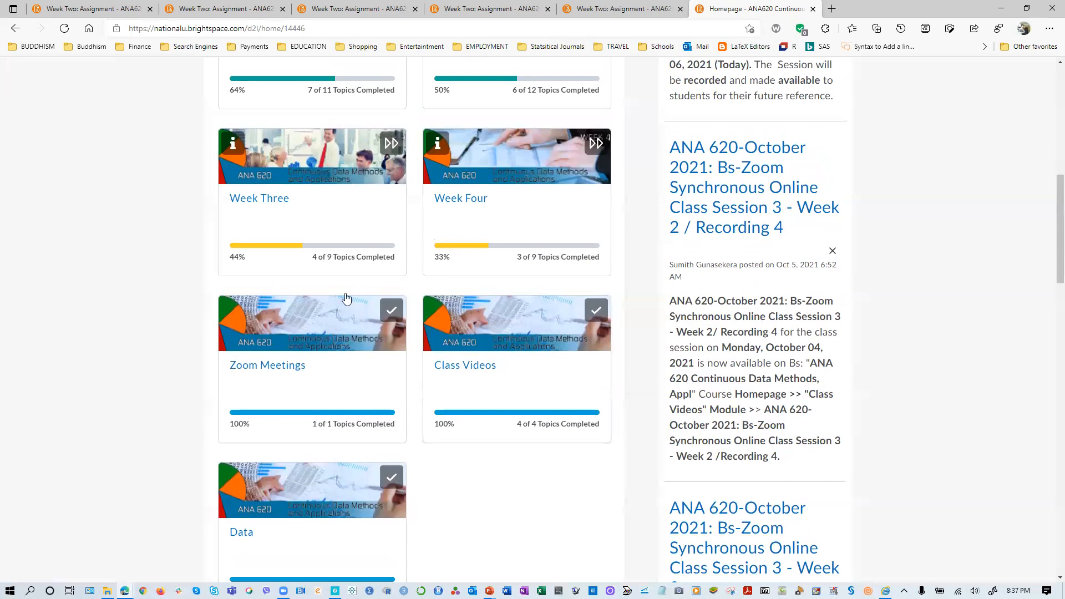
{"action": "scroll", "coordinate": [346, 298], "scroll_direction": "up", "scroll_amount": 5}
{"action": "left_click", "coordinate": [465, 295]}
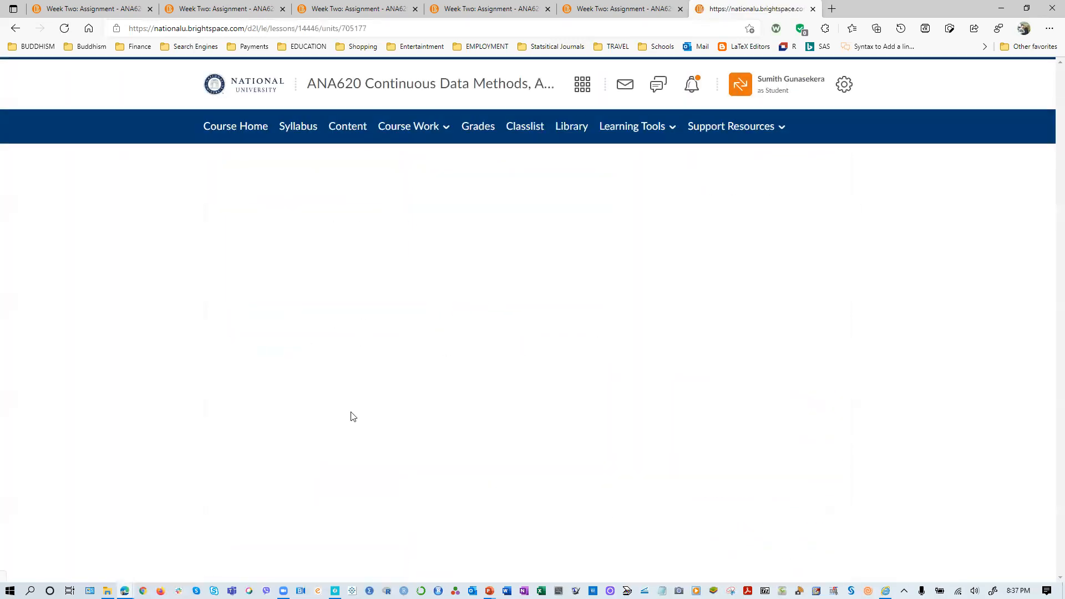
{"action": "scroll", "coordinate": [261, 405], "scroll_direction": "down", "scroll_amount": 6}
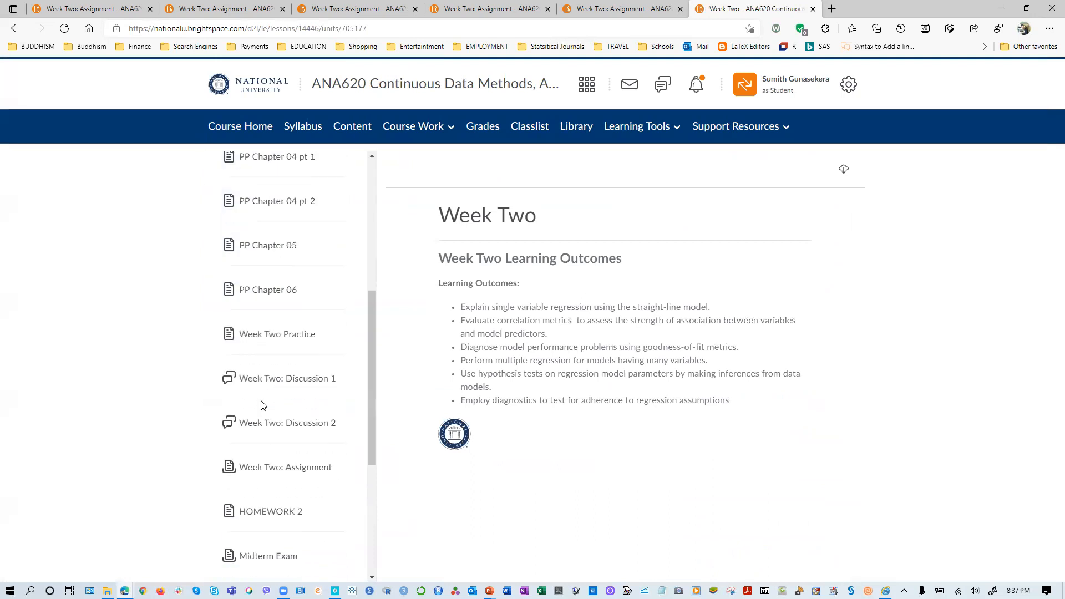
{"action": "left_click", "coordinate": [276, 467]}
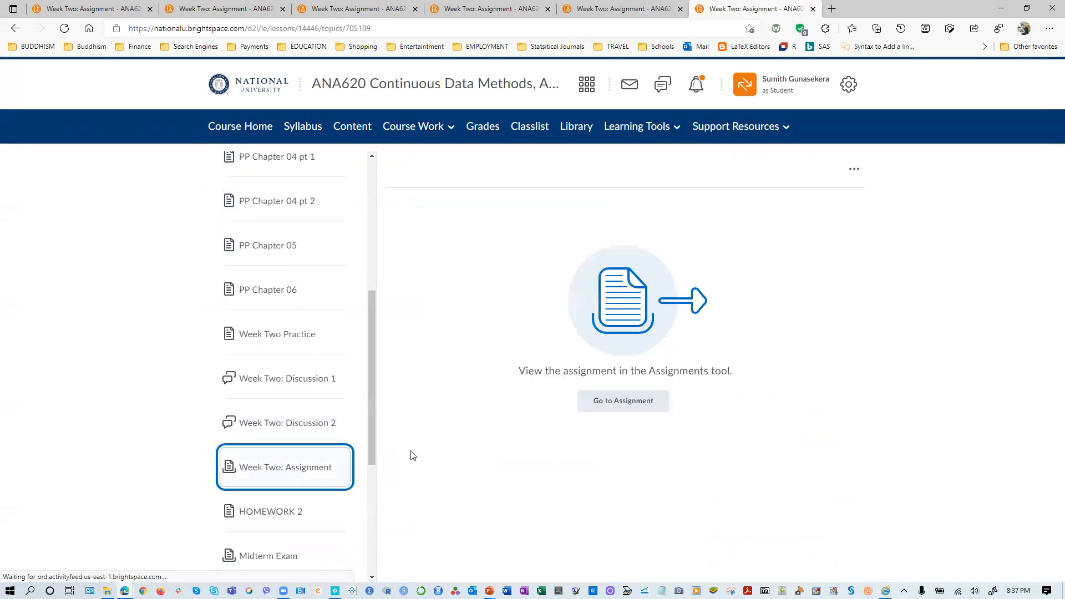
{"action": "left_click", "coordinate": [612, 406]}
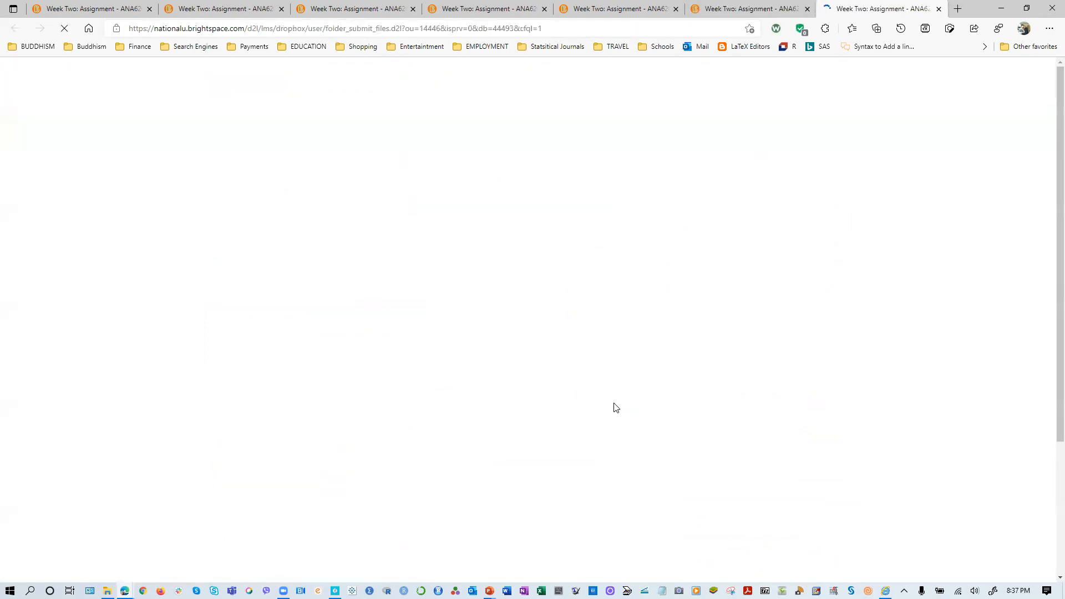
{"action": "scroll", "coordinate": [405, 398], "scroll_direction": "down", "scroll_amount": 10}
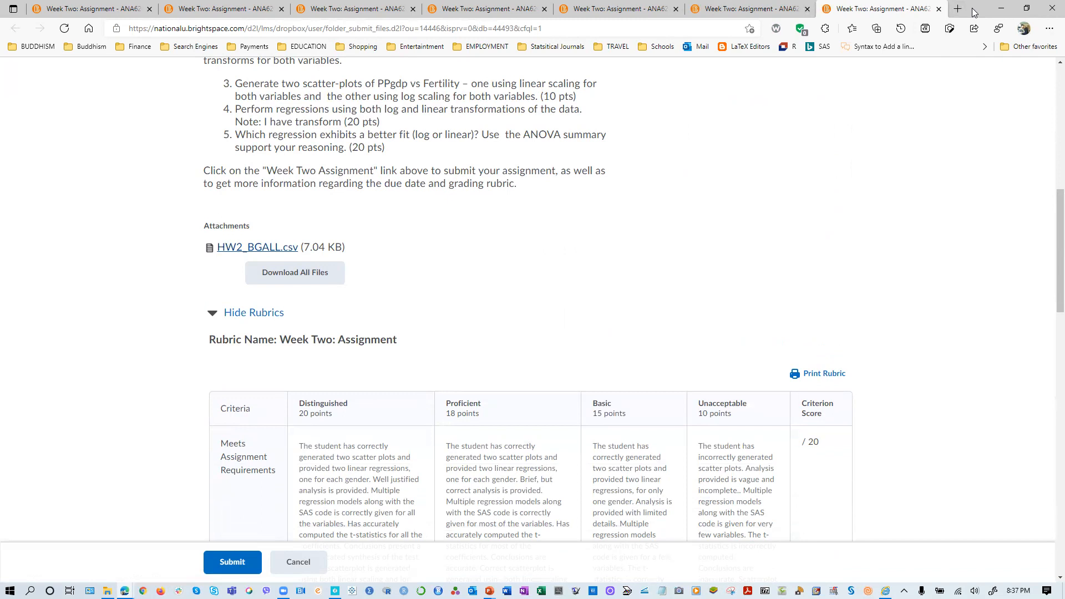
- Close the course browser window and examine the Chapter 4.sas program in SAS Studio, from the MEDDICORP4 import through the regression models
{"action": "left_click", "coordinate": [1052, 8]}
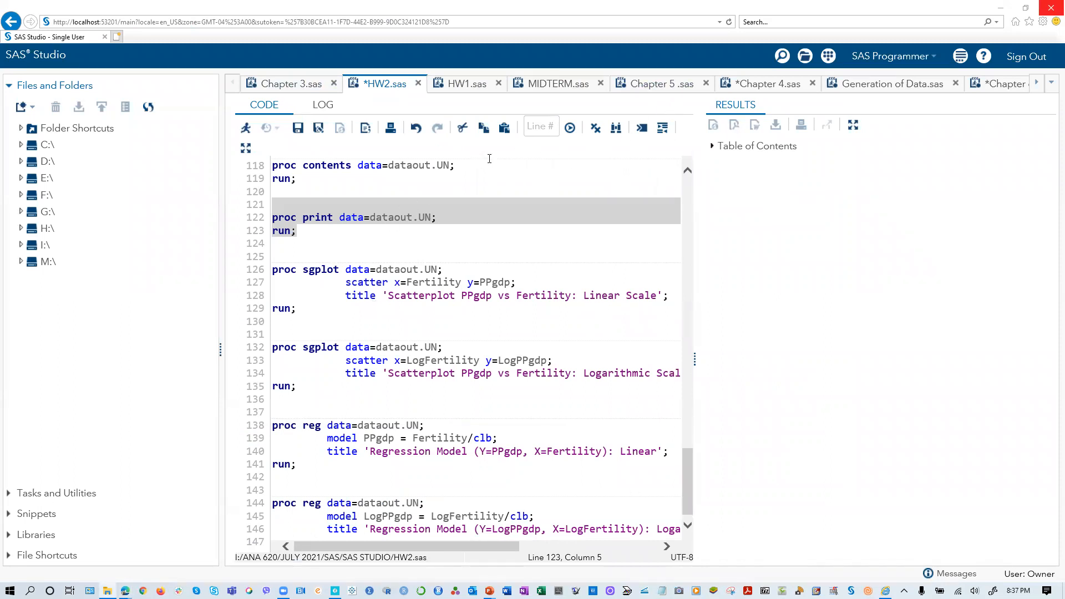
{"action": "left_click", "coordinate": [752, 89]}
{"action": "scroll", "coordinate": [468, 305], "scroll_direction": "down", "scroll_amount": 2}
{"action": "scroll", "coordinate": [439, 341], "scroll_direction": "up", "scroll_amount": 2}
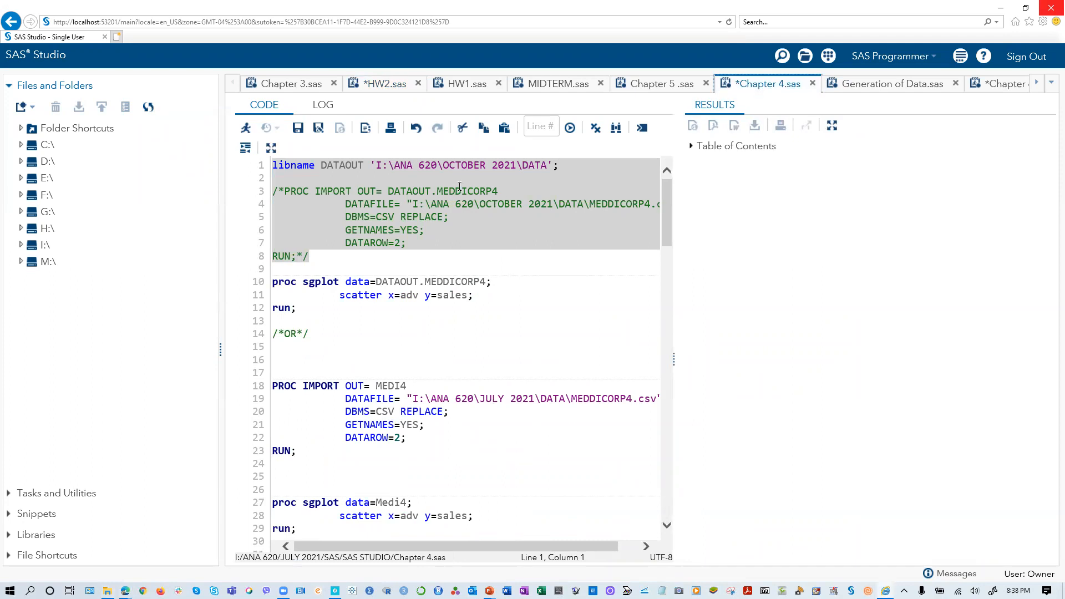
{"action": "scroll", "coordinate": [525, 343], "scroll_direction": "down", "scroll_amount": 2}
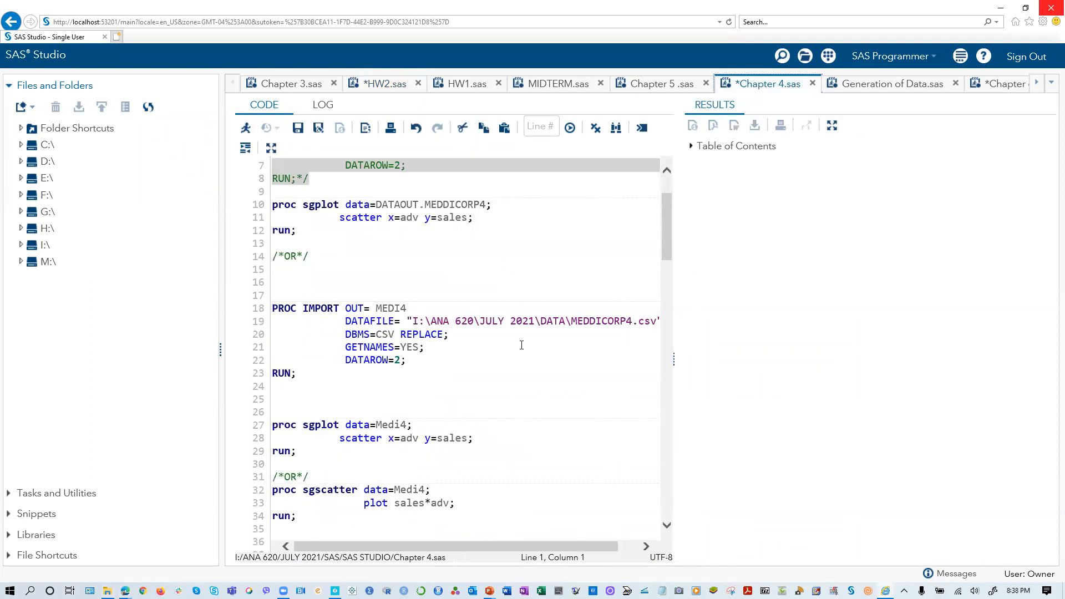
{"action": "scroll", "coordinate": [530, 347], "scroll_direction": "down", "scroll_amount": 1}
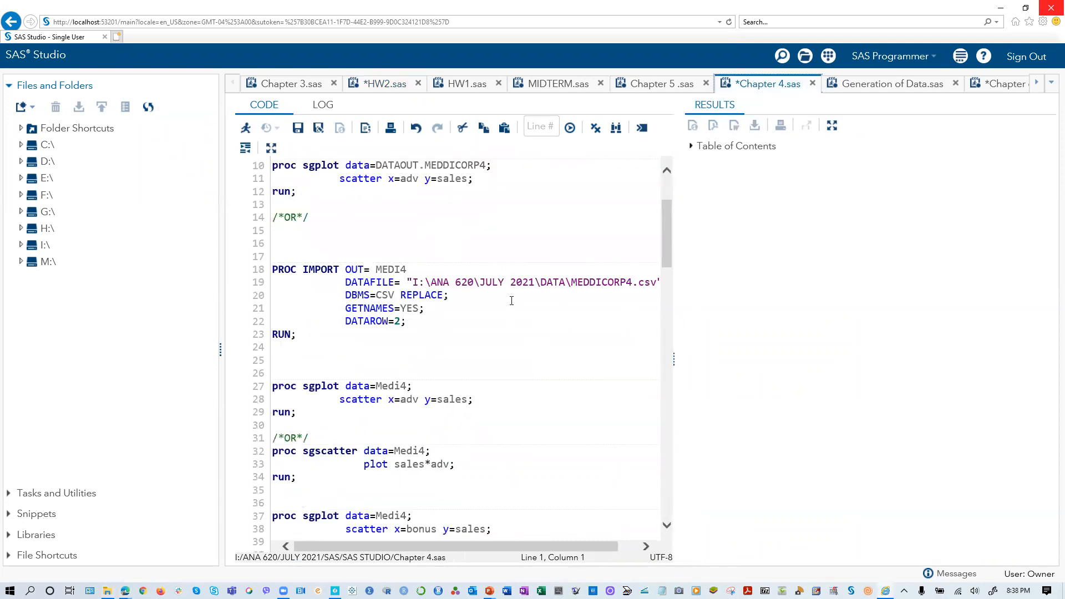
{"action": "scroll", "coordinate": [484, 327], "scroll_direction": "down", "scroll_amount": 4}
{"action": "scroll", "coordinate": [470, 338], "scroll_direction": "down", "scroll_amount": 3}
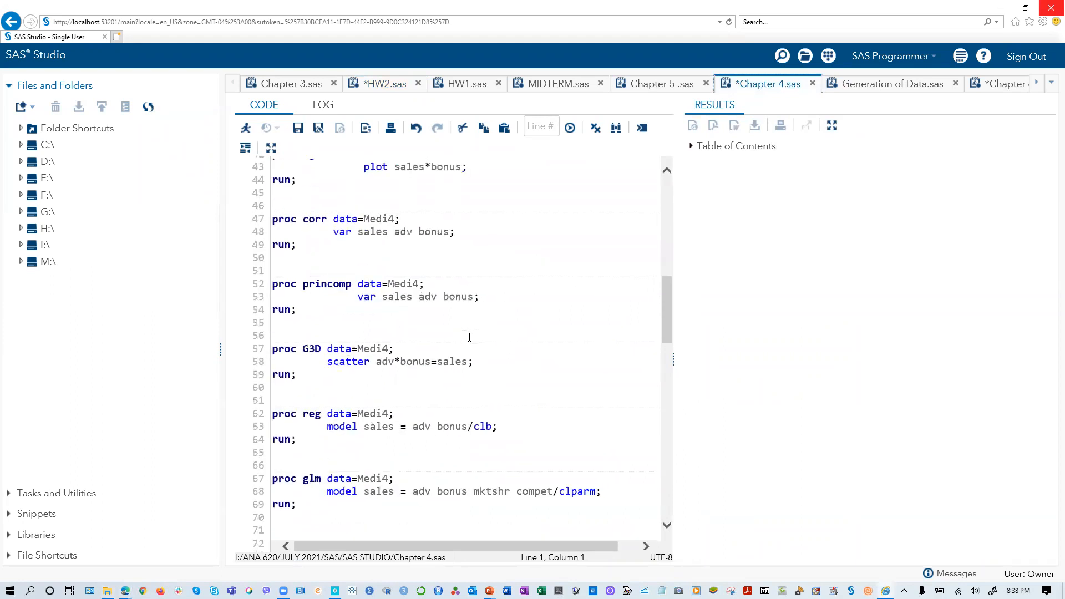
{"action": "scroll", "coordinate": [408, 427], "scroll_direction": "down", "scroll_amount": 3}
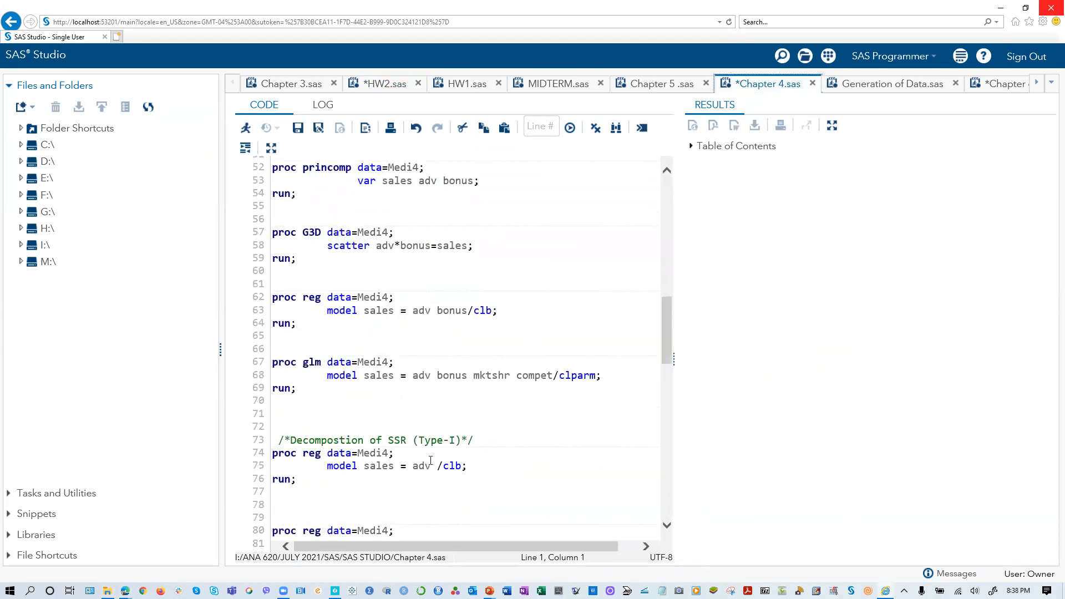
{"action": "scroll", "coordinate": [431, 461], "scroll_direction": "down", "scroll_amount": 11}
{"action": "scroll", "coordinate": [357, 369], "scroll_direction": "up", "scroll_amount": 2}
{"action": "scroll", "coordinate": [357, 373], "scroll_direction": "down", "scroll_amount": 3}
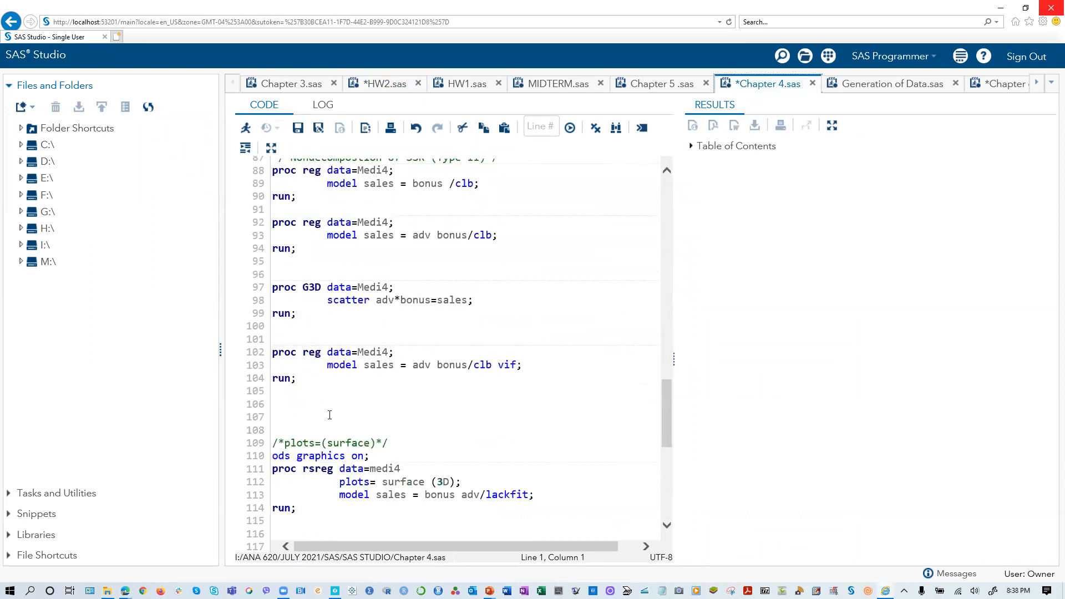
{"action": "scroll", "coordinate": [330, 415], "scroll_direction": "down", "scroll_amount": 5}
{"action": "scroll", "coordinate": [307, 379], "scroll_direction": "down", "scroll_amount": 3}
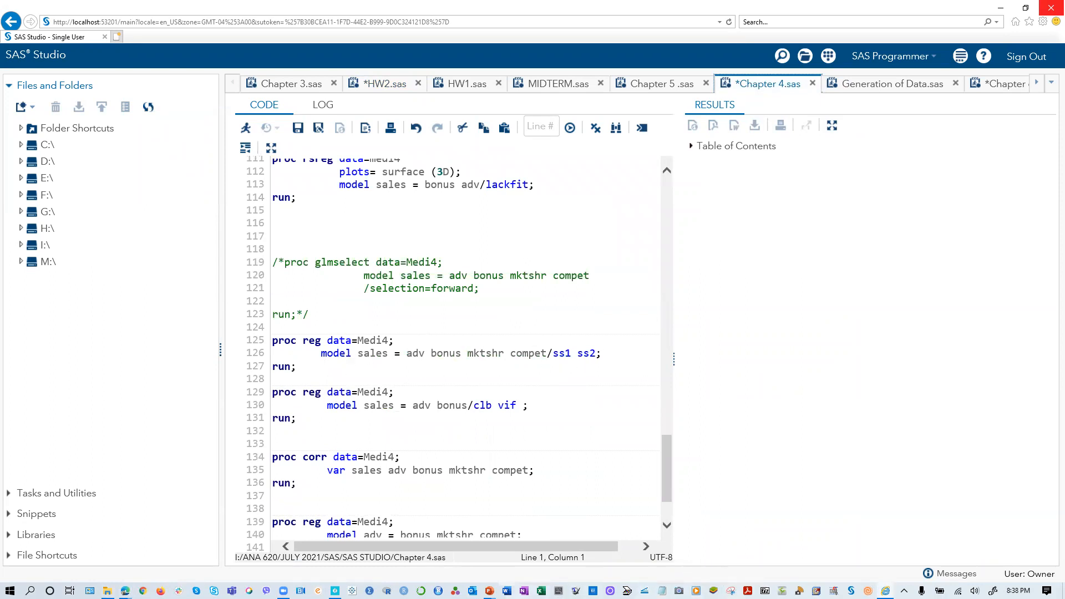
- Switch to the PP Chapter 04 pt 1 presentation in PowerPoint and go to the 4.1 Using Multiple Regression slide
{"action": "mouse_move", "coordinate": [489, 590]}
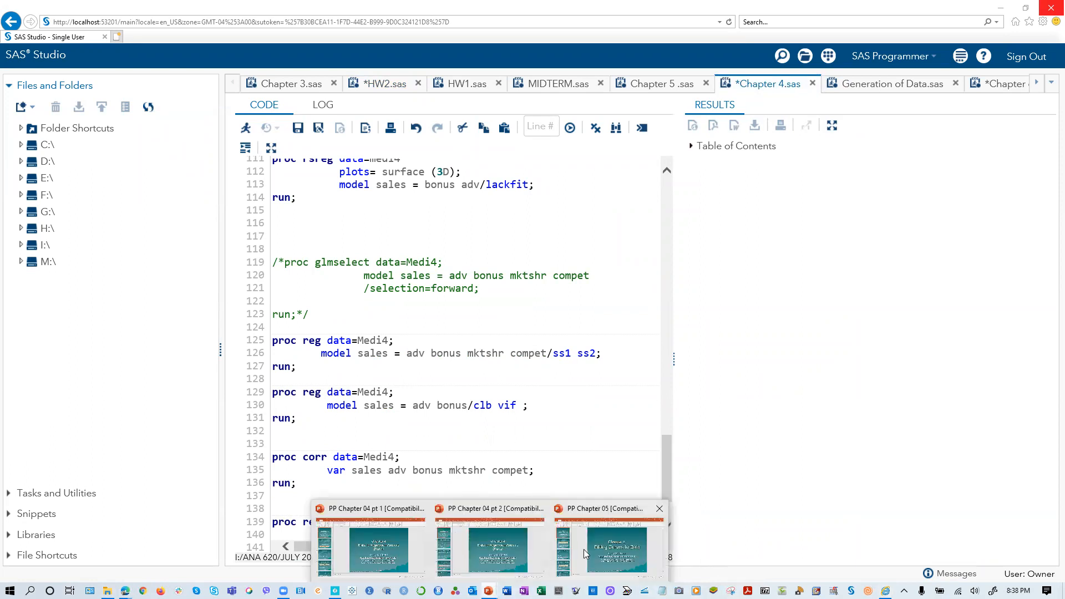
{"action": "left_click", "coordinate": [358, 545]}
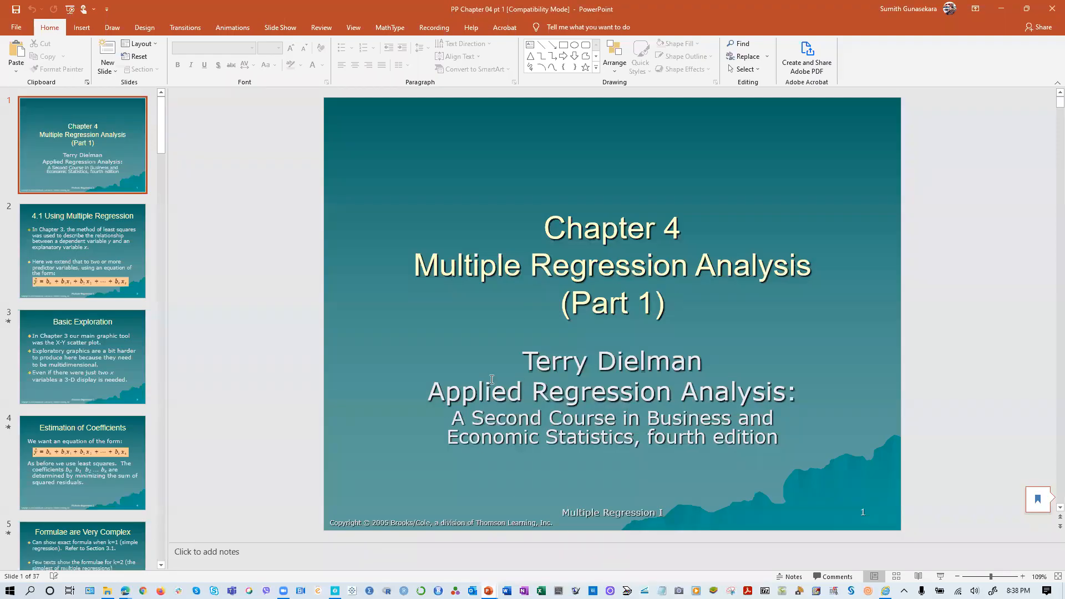
{"action": "scroll", "coordinate": [617, 338], "scroll_direction": "down", "scroll_amount": 1}
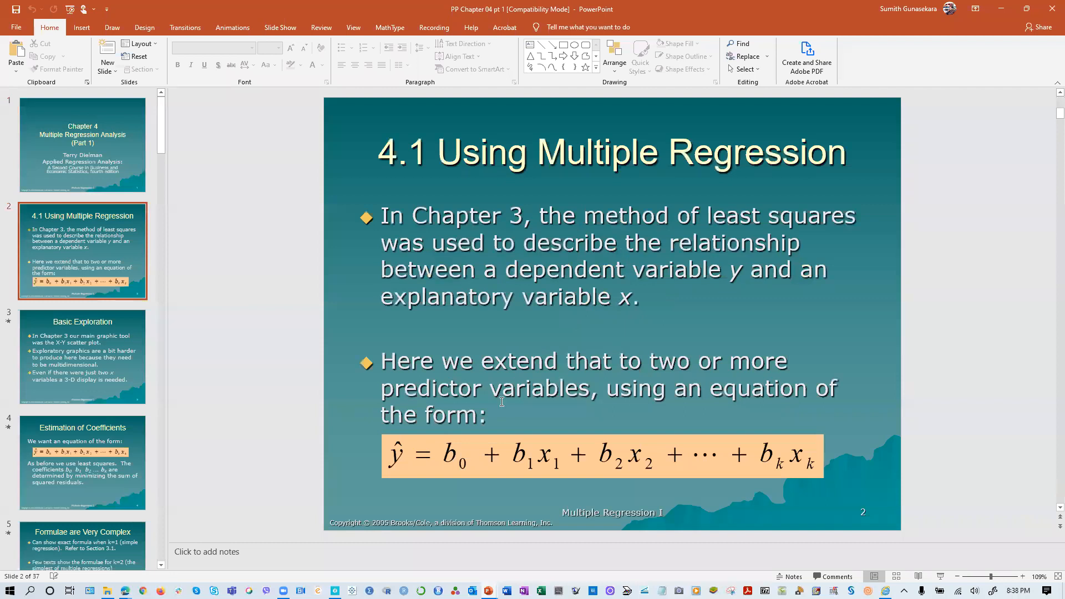
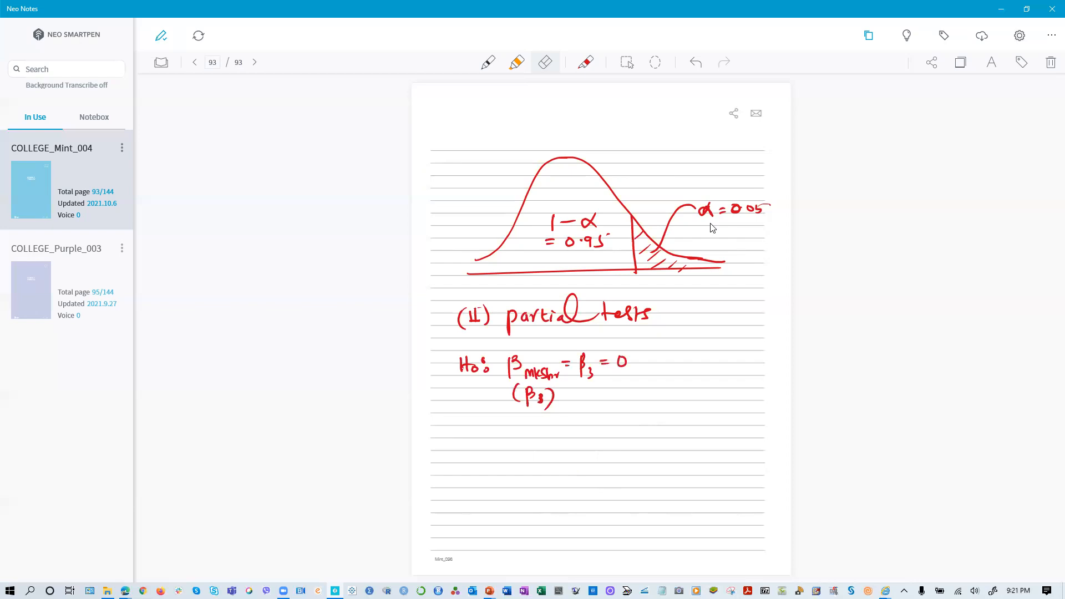
- Complete the handwritten partial test hypotheses: H0 that the market share (β3) and compet (β4) coefficients equal 0, versus Ha that at least one ≠ 0
{"action": "mouse_move", "coordinate": [584, 354]}
{"action": "left_mouse_down"}
{"action": "mouse_move", "coordinate": [591, 379]}
{"action": "mouse_move", "coordinate": [627, 366]}
{"action": "mouse_move", "coordinate": [603, 367]}
{"action": "left_mouse_up"}
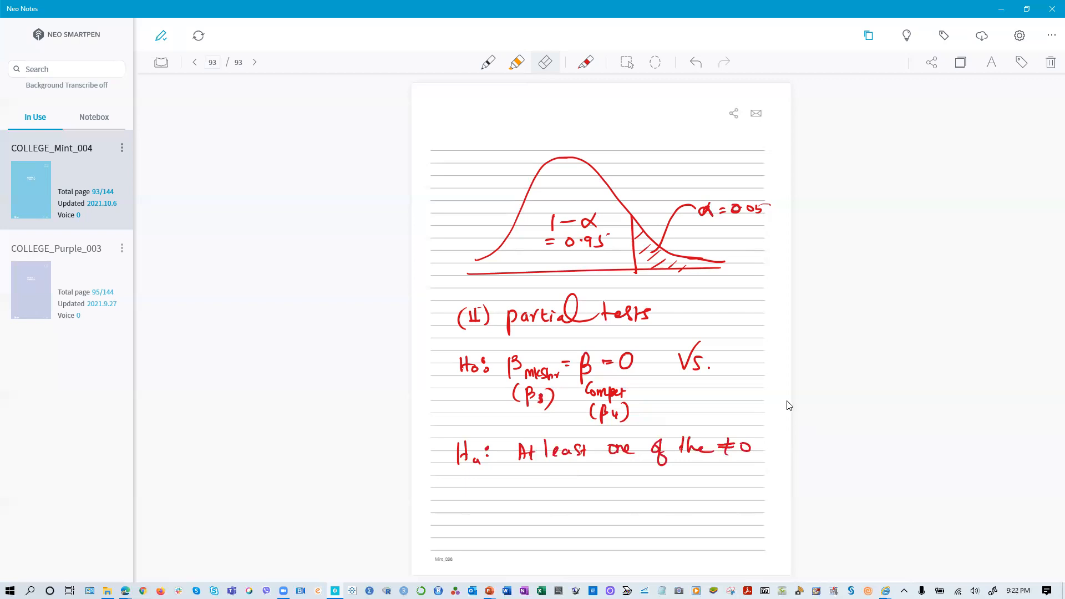
- Switch to the second SAS Studio window, load the autosaved program versions and go to the regression models in Chapter 4.sas
{"action": "mouse_move", "coordinate": [886, 591]}
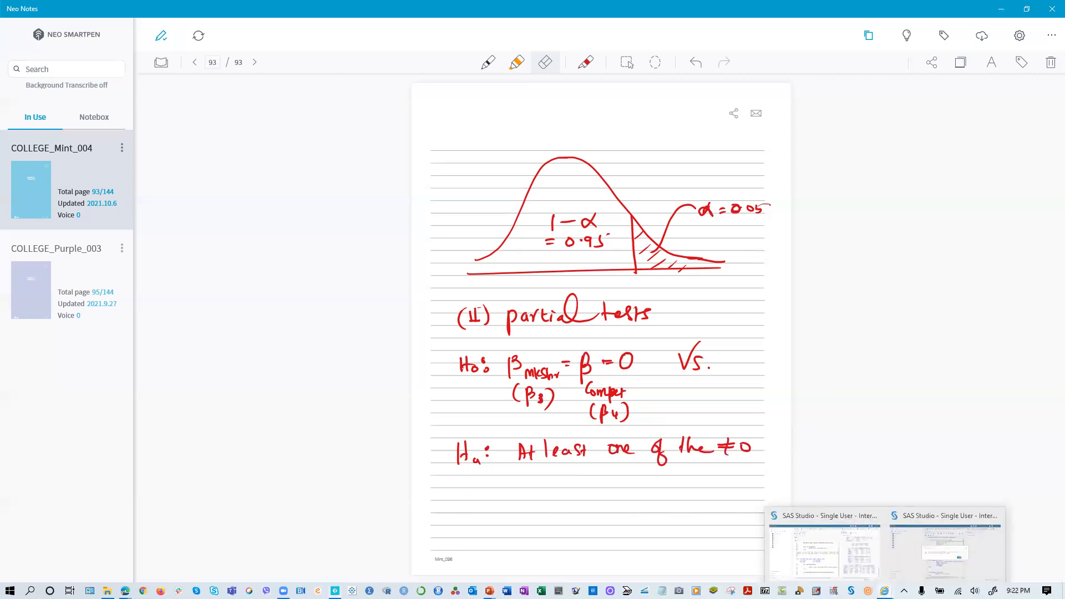
{"action": "left_click", "coordinate": [955, 552]}
{"action": "left_click", "coordinate": [668, 359]}
{"action": "left_click", "coordinate": [669, 359]}
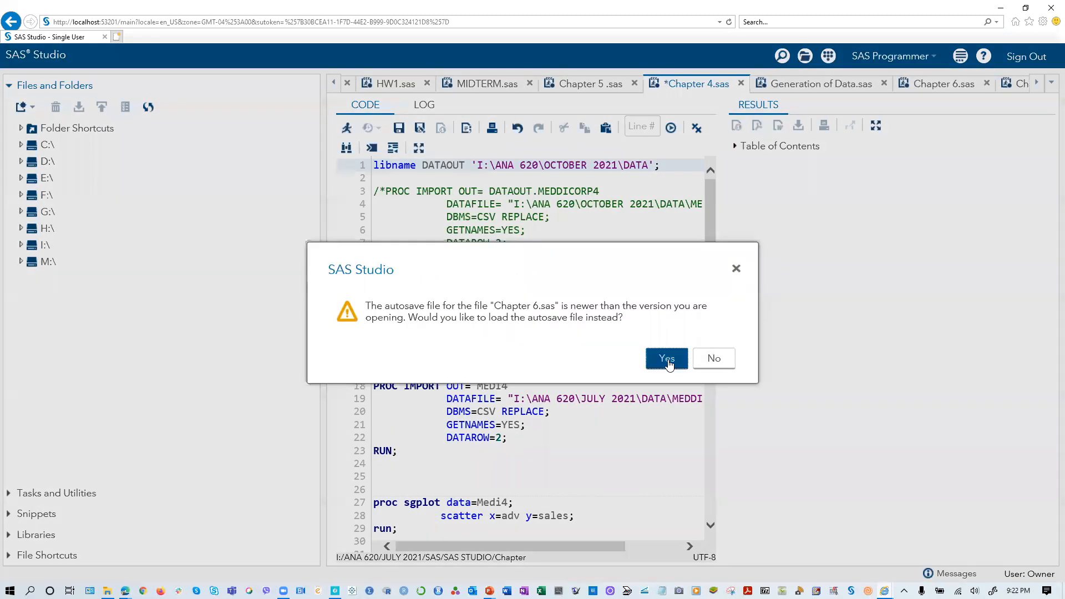
{"action": "left_click", "coordinate": [669, 361]}
{"action": "left_click", "coordinate": [669, 361]}
{"action": "left_click", "coordinate": [669, 360]}
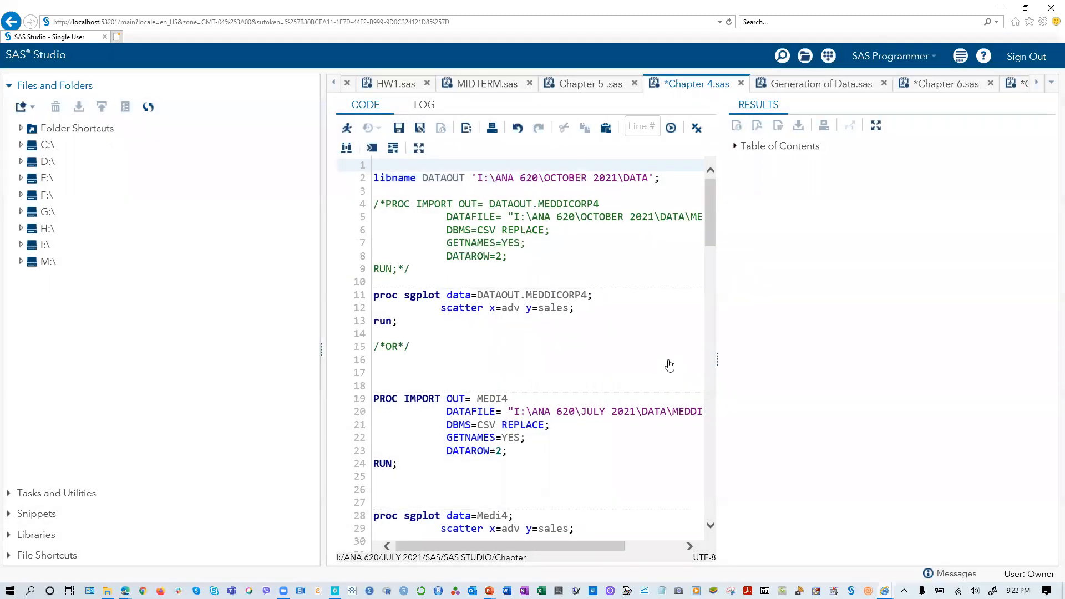
{"action": "left_click", "coordinate": [669, 361]}
{"action": "left_click", "coordinate": [670, 362]}
{"action": "scroll", "coordinate": [492, 383], "scroll_direction": "down", "scroll_amount": 12}
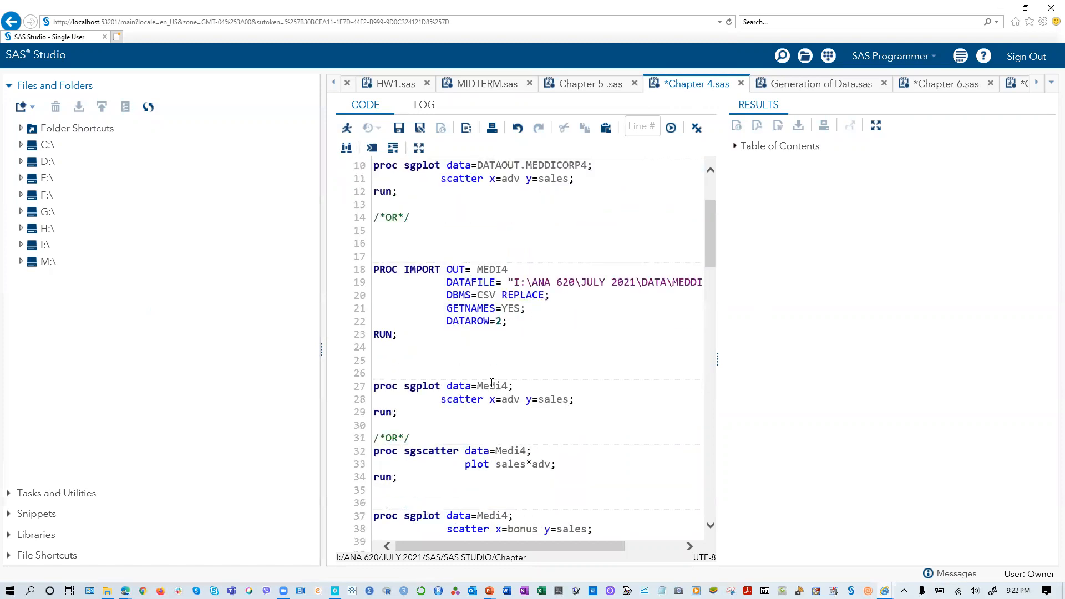
{"action": "scroll", "coordinate": [490, 383], "scroll_direction": "down", "scroll_amount": 5}
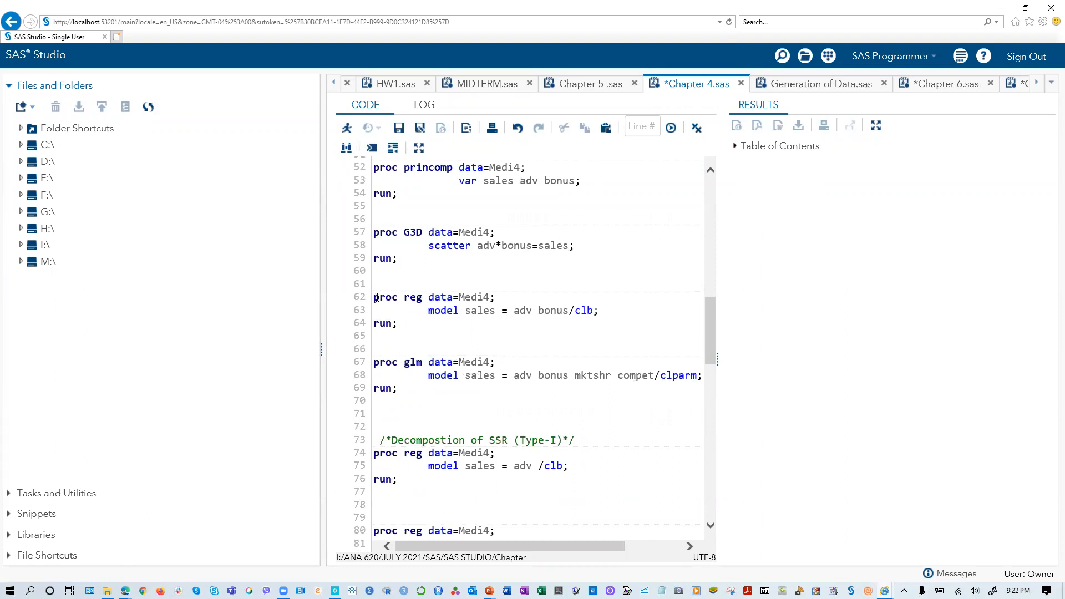
- Close the second SAS Studio window and leave its page
{"action": "mouse_move", "coordinate": [884, 590]}
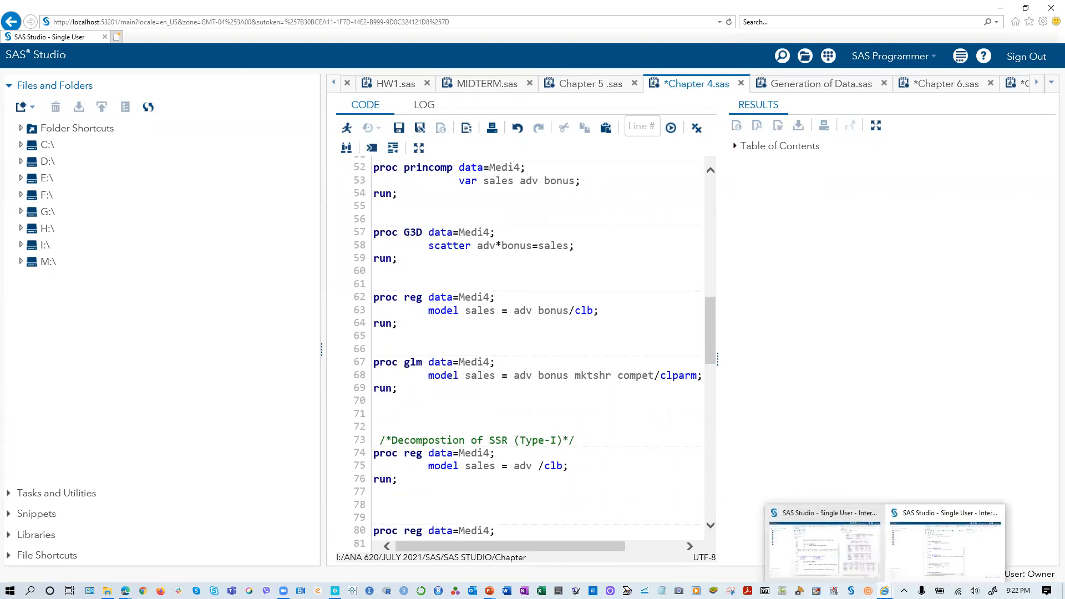
{"action": "left_click", "coordinate": [928, 552]}
{"action": "left_click", "coordinate": [884, 591]}
{"action": "left_click", "coordinate": [994, 516]}
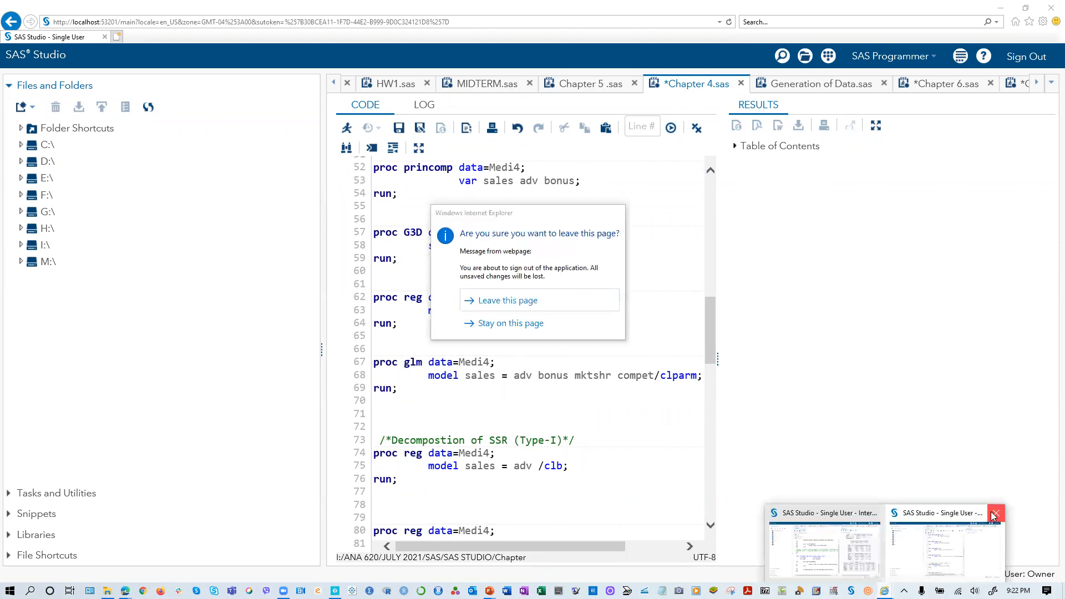
{"action": "left_click", "coordinate": [495, 303]}
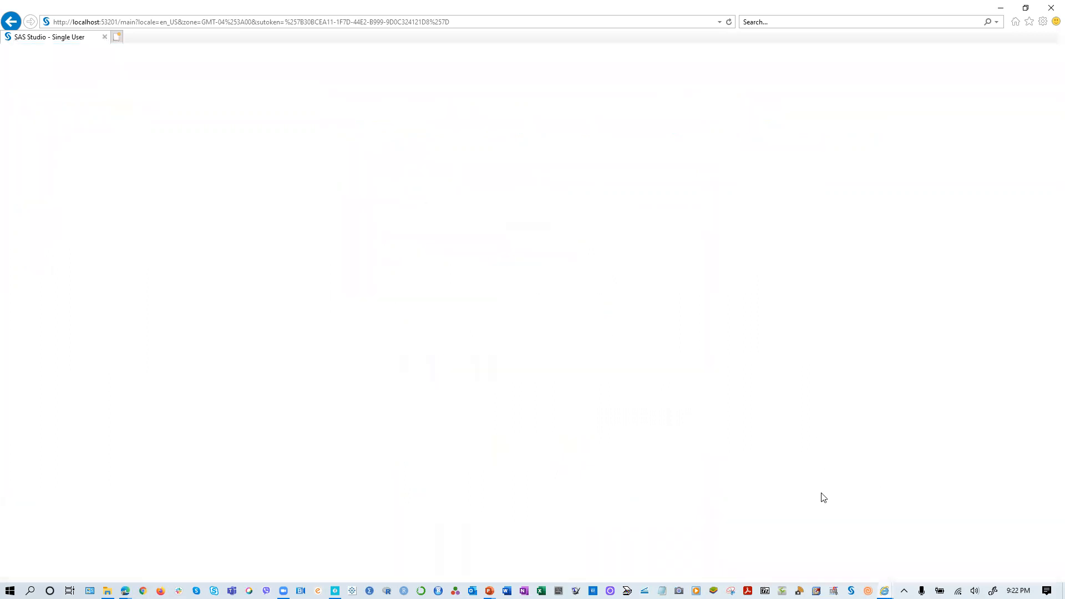
- Return to the remaining SAS Studio window and show the Chapter 4.sas code beside the regression results
{"action": "left_click", "coordinate": [885, 591]}
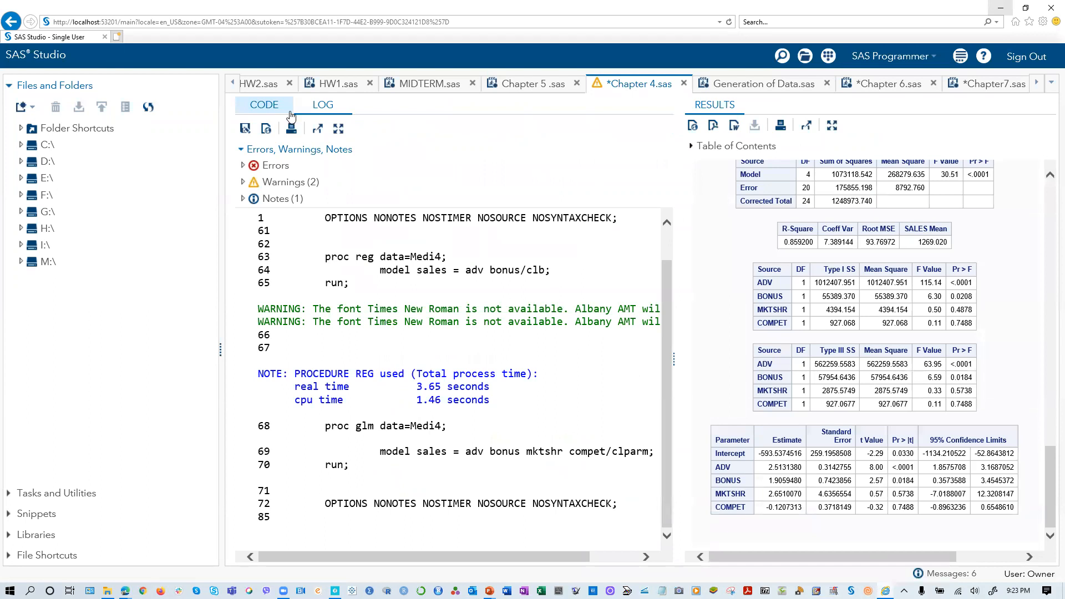
{"action": "left_click", "coordinate": [277, 110]}
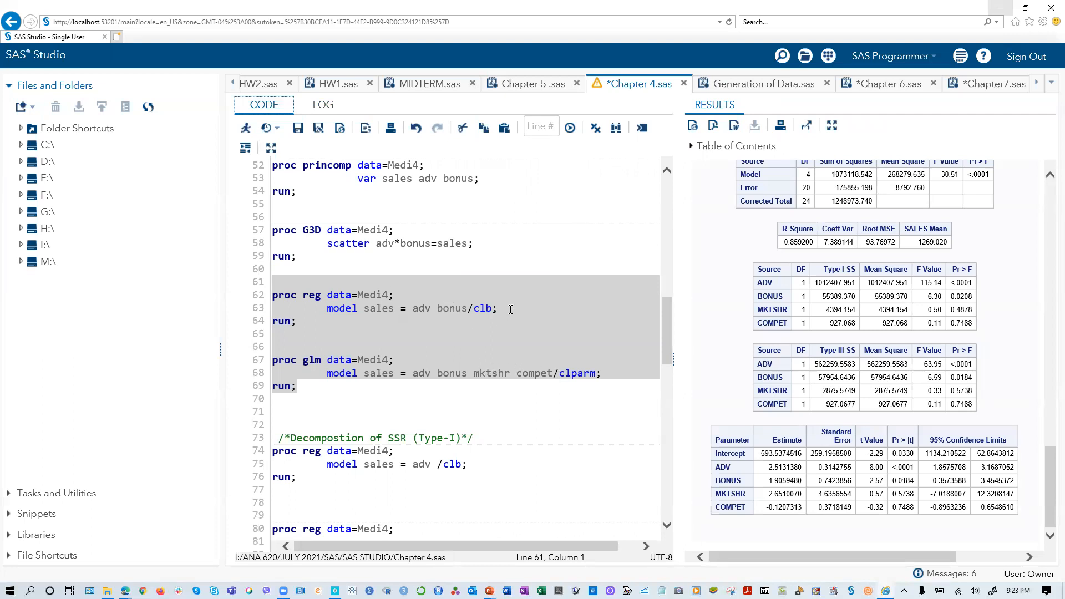
{"action": "left_click", "coordinate": [270, 107]}
- Switch to the PP Chapter 04 pt 2 presentation in PowerPoint and check the F statistic on the Computations slide
{"action": "key", "text": "alt+Tab"}
{"action": "scroll", "coordinate": [590, 295], "scroll_direction": "down", "scroll_amount": 2}
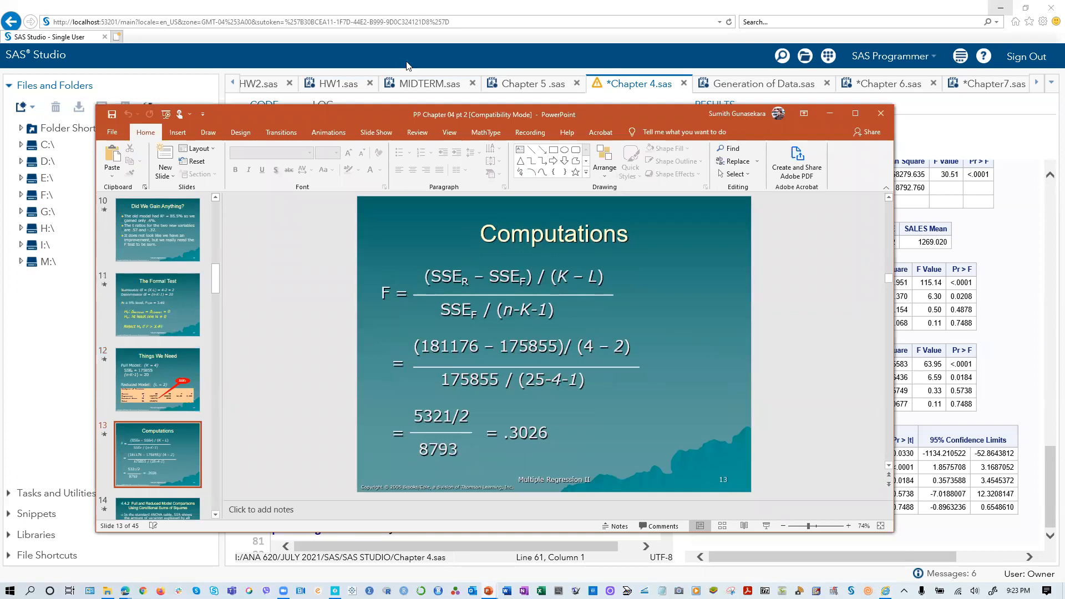
{"action": "left_click_drag", "start_coordinate": [586, 106], "coordinate": [585, 0]}
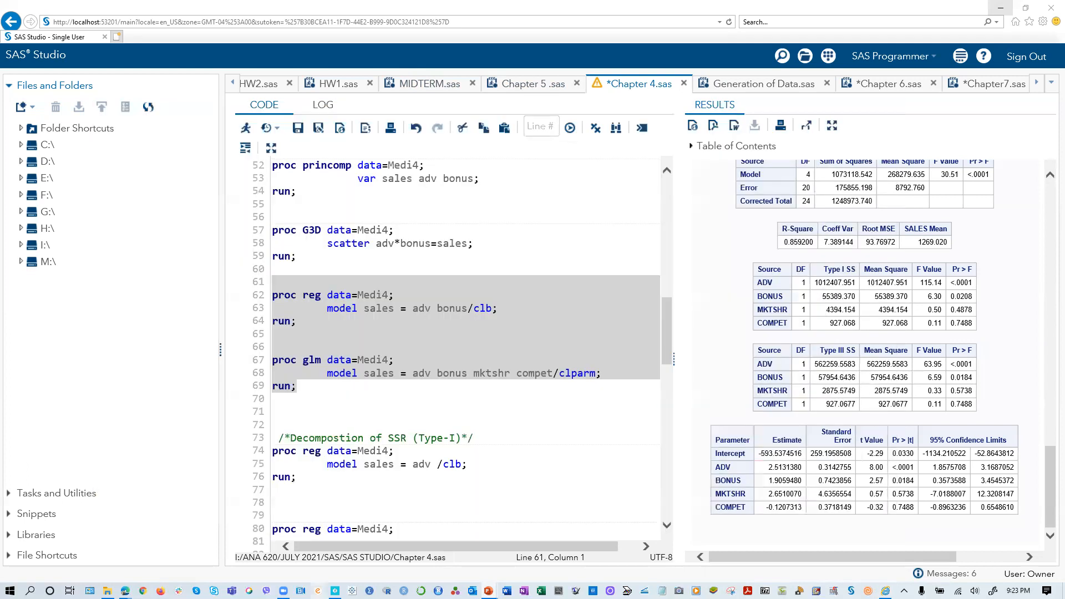
- In Neo Notes, handwrite F as [SSE(Reduced) − SSE(Full)] over SSE(Full)/(n−p), labelling n as sample size and p as the full model's parameters
{"action": "left_click", "coordinate": [335, 590]}
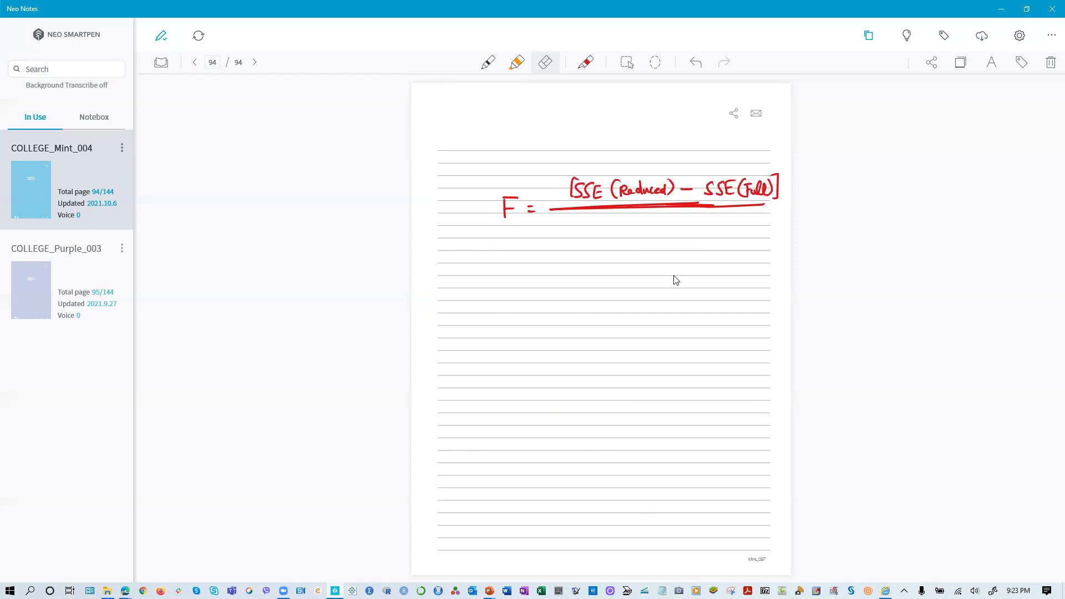
{"action": "mouse_move", "coordinate": [635, 210]}
{"action": "left_mouse_down"}
{"action": "mouse_move", "coordinate": [530, 204]}
{"action": "mouse_move", "coordinate": [504, 213]}
{"action": "mouse_move", "coordinate": [673, 219]}
{"action": "mouse_move", "coordinate": [766, 208]}
{"action": "left_mouse_up"}
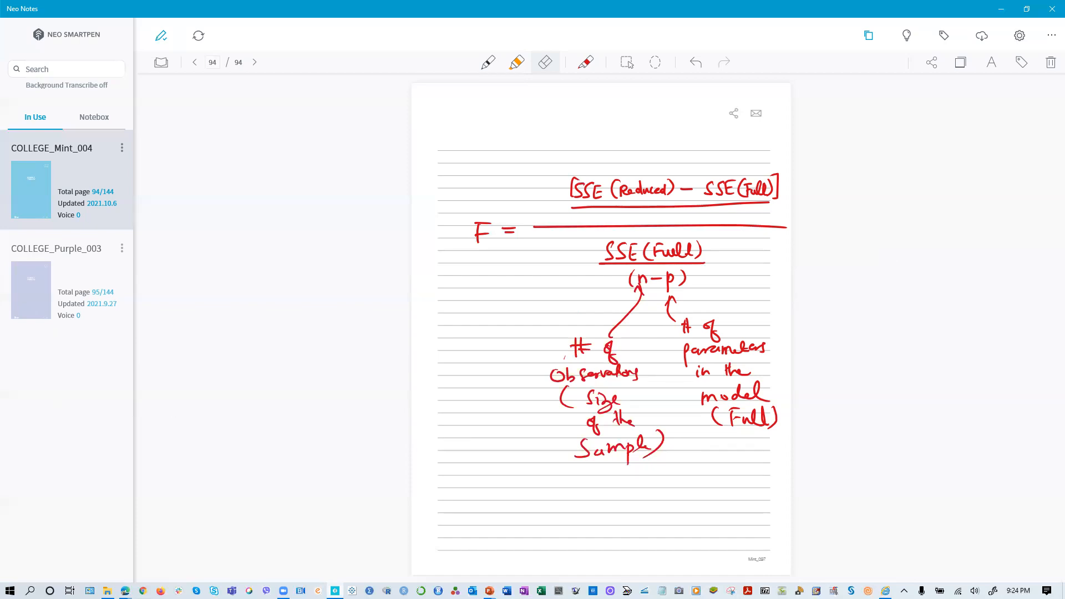
- Switch to the PP Chapter 04 pt 2 presentation and browse back through the Meddicorp and Partial F Statistic slides to The Partial F Test
{"action": "key", "text": "alt+Tab"}
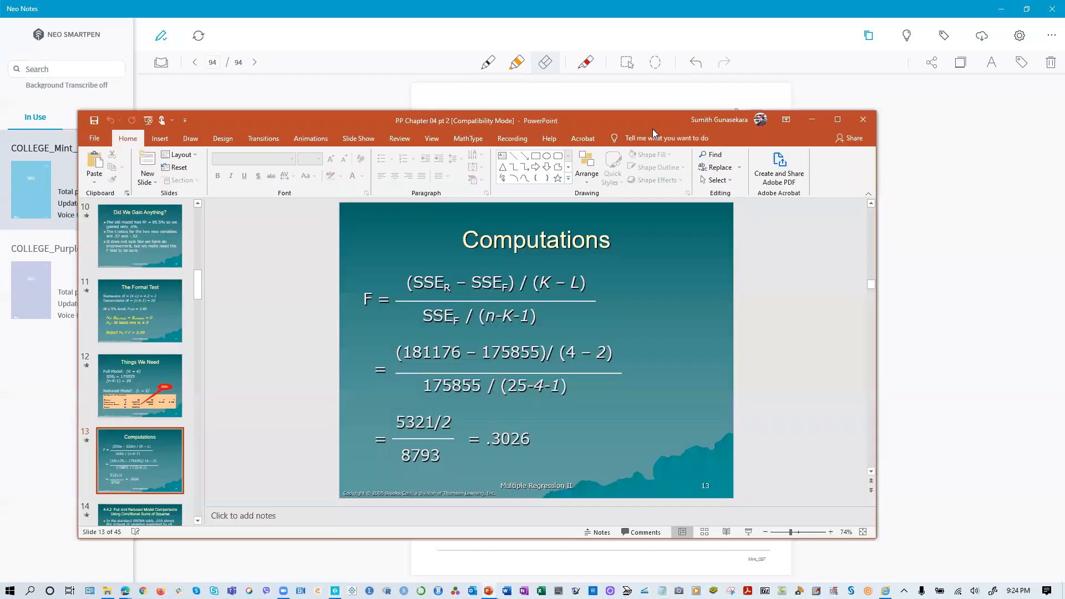
{"action": "left_click", "coordinate": [126, 319]}
{"action": "left_click", "coordinate": [133, 248]}
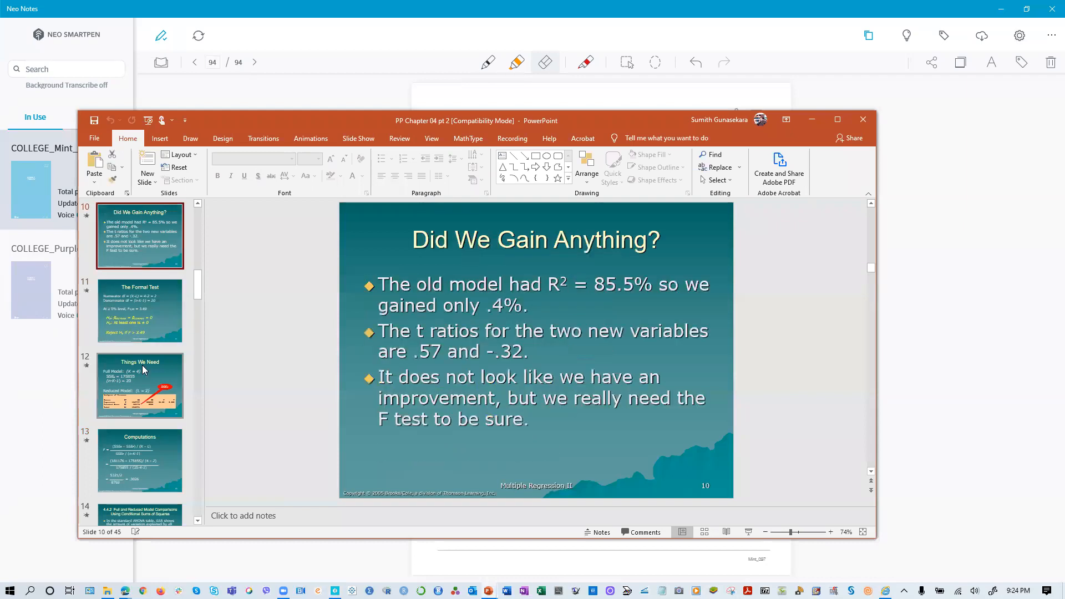
{"action": "scroll", "coordinate": [142, 365], "scroll_direction": "up", "scroll_amount": 3}
{"action": "left_click", "coordinate": [138, 352]}
{"action": "left_click", "coordinate": [122, 286]}
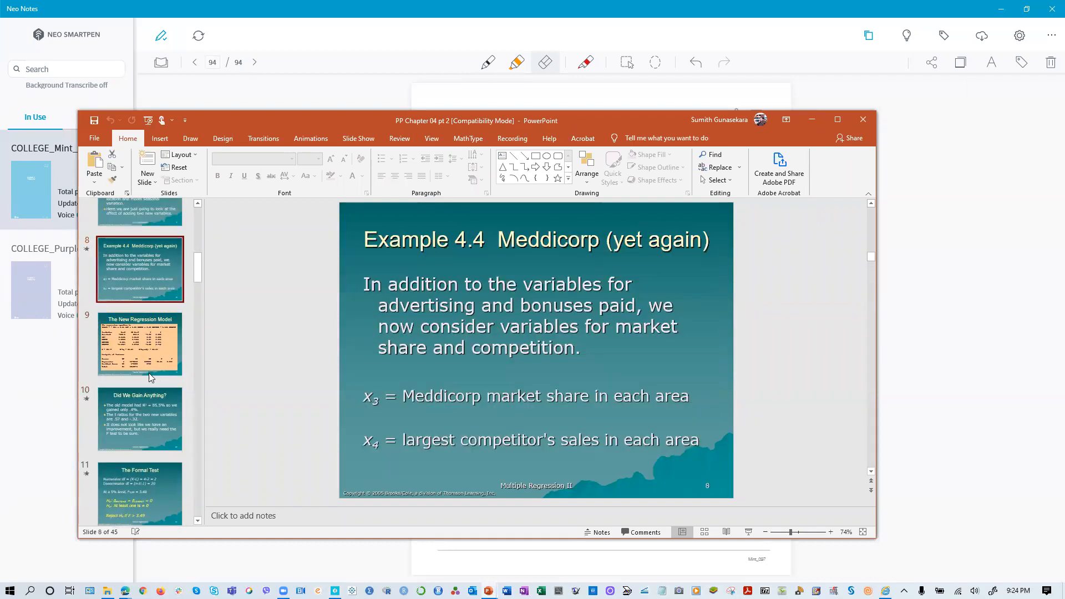
{"action": "scroll", "coordinate": [118, 372], "scroll_direction": "up", "scroll_amount": 3}
{"action": "left_click", "coordinate": [131, 367]}
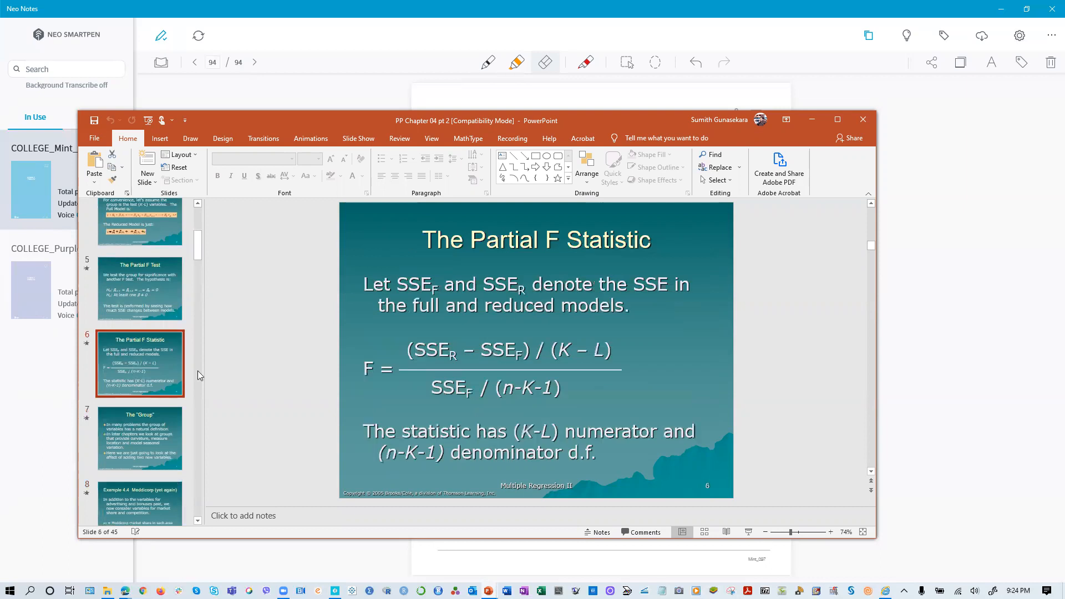
{"action": "left_click", "coordinate": [146, 290]}
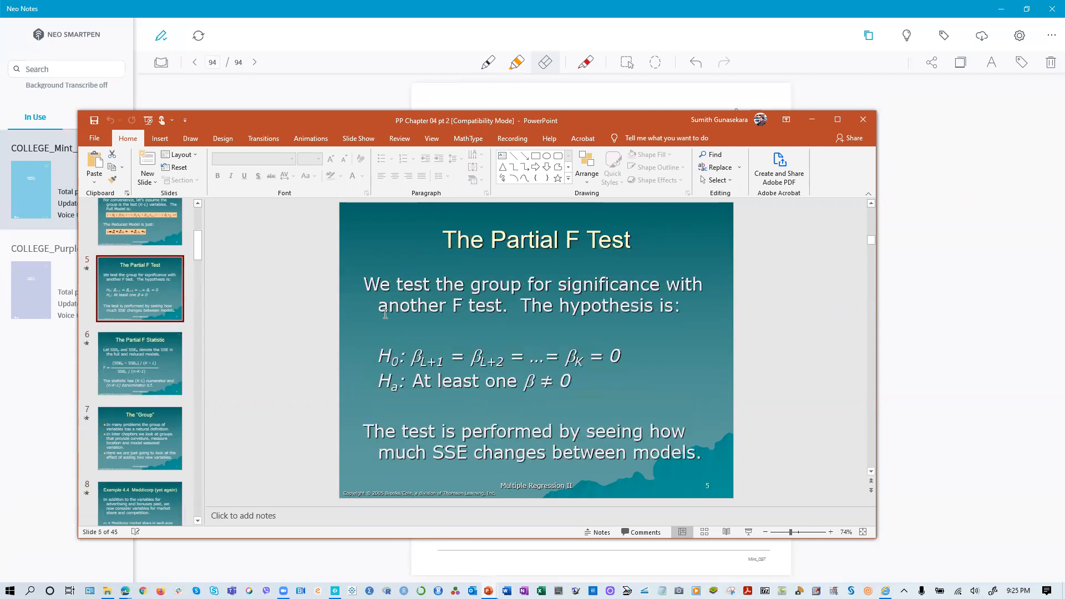
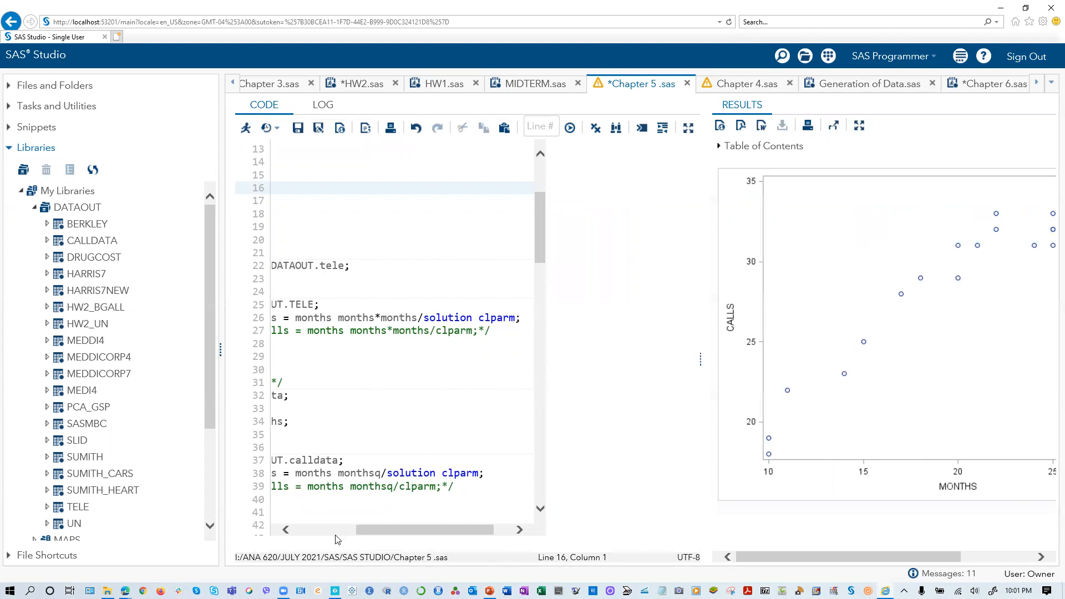
- Widen the code area of Chapter 5 .sas and delete the surplus blank lines above proc contents
{"action": "left_click", "coordinate": [336, 531]}
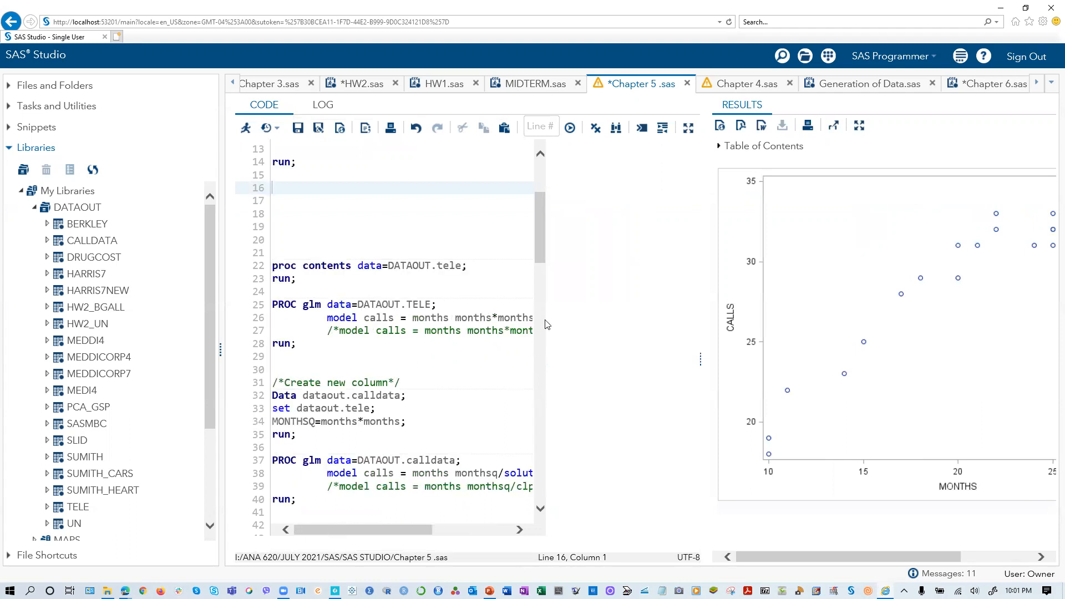
{"action": "left_click", "coordinate": [536, 306]}
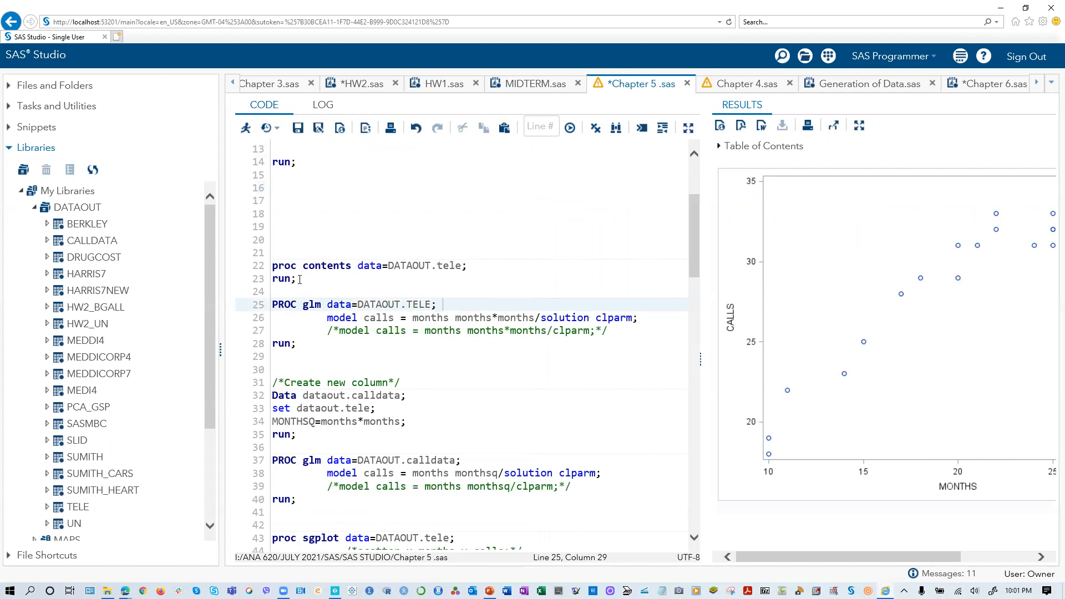
{"action": "left_click", "coordinate": [291, 199]}
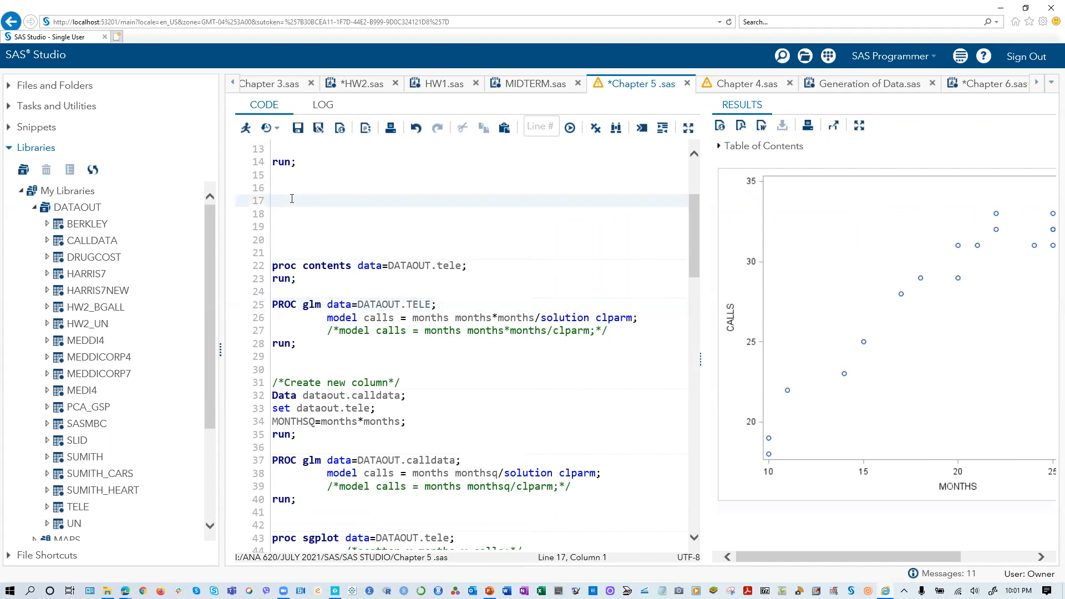
{"action": "key", "text": "Delete"}
{"action": "key", "text": "Delete"}
{"action": "key", "text": "Delete"}
{"action": "key", "text": "Delete"}
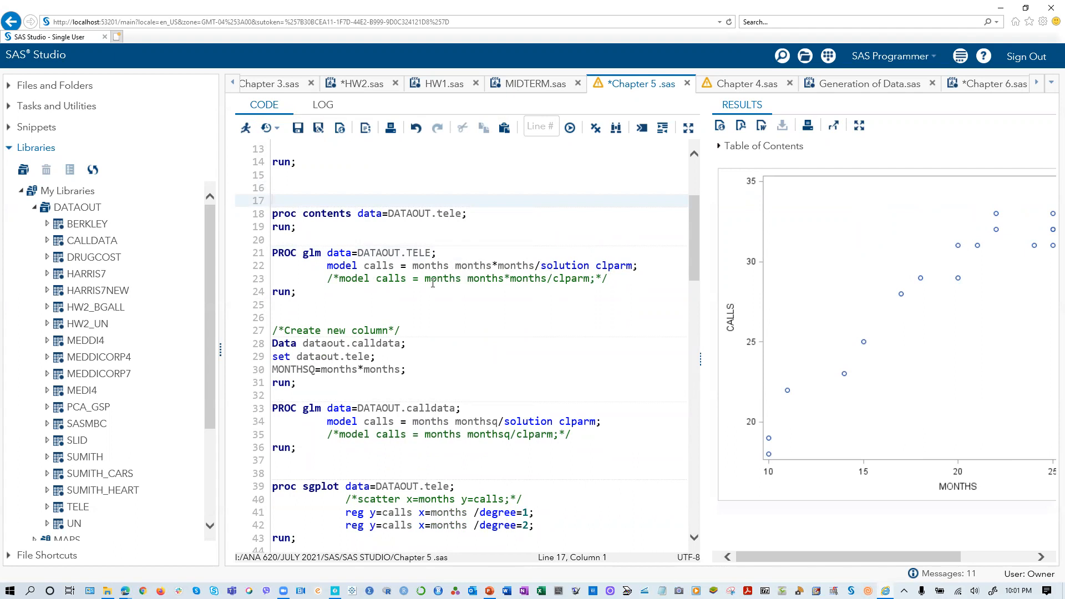
{"action": "left_click_drag", "start_coordinate": [311, 294], "coordinate": [248, 257]}
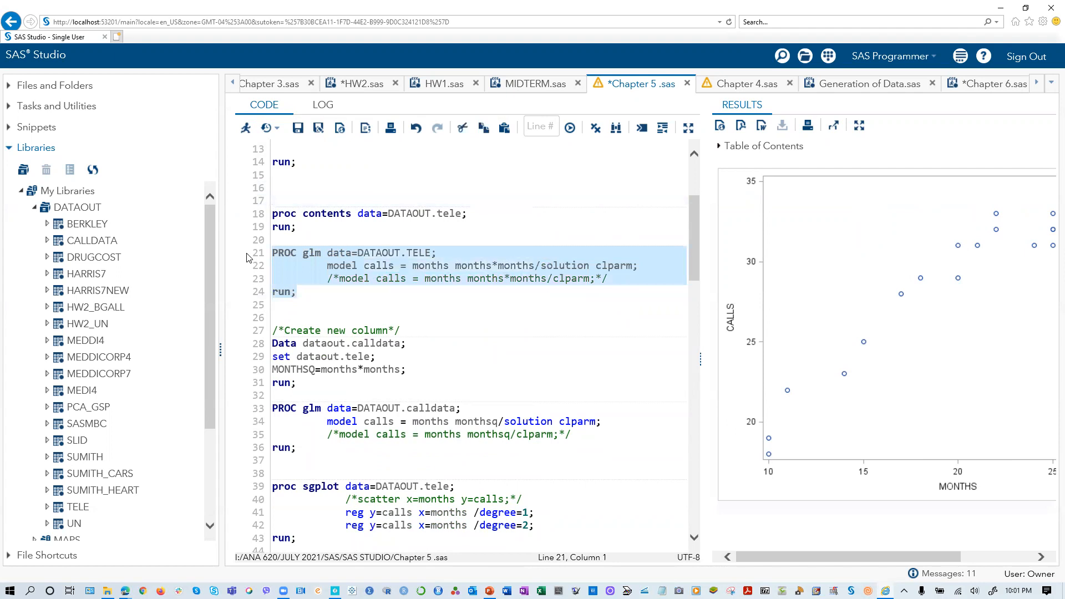
{"action": "left_click", "coordinate": [248, 257]}
{"action": "left_click_drag", "start_coordinate": [298, 293], "coordinate": [261, 247]}
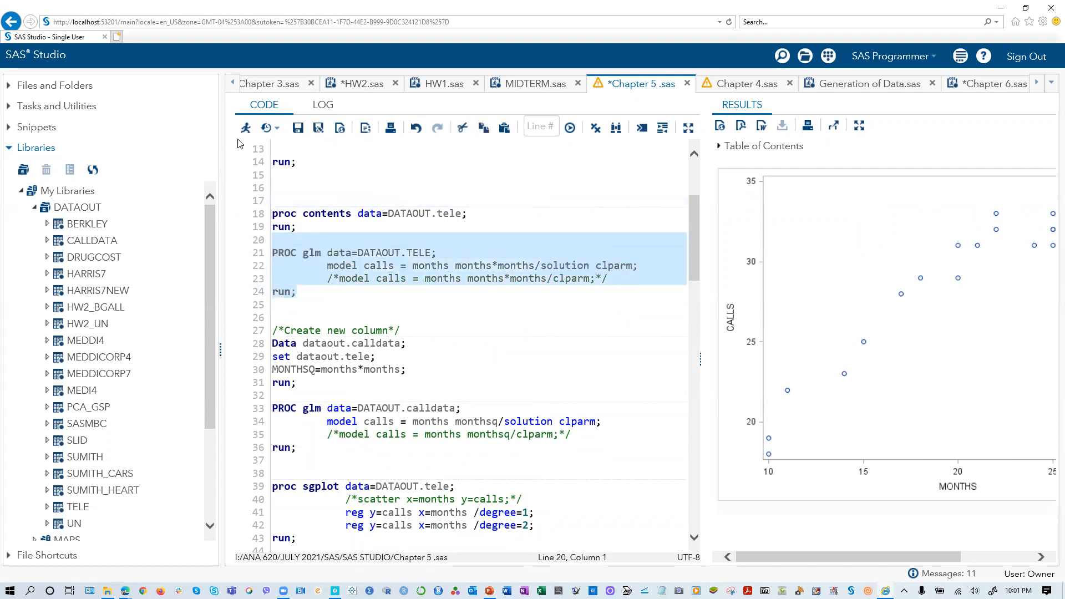
{"action": "left_click", "coordinate": [323, 166]}
{"action": "scroll", "coordinate": [340, 254], "scroll_direction": "up", "scroll_amount": 2}
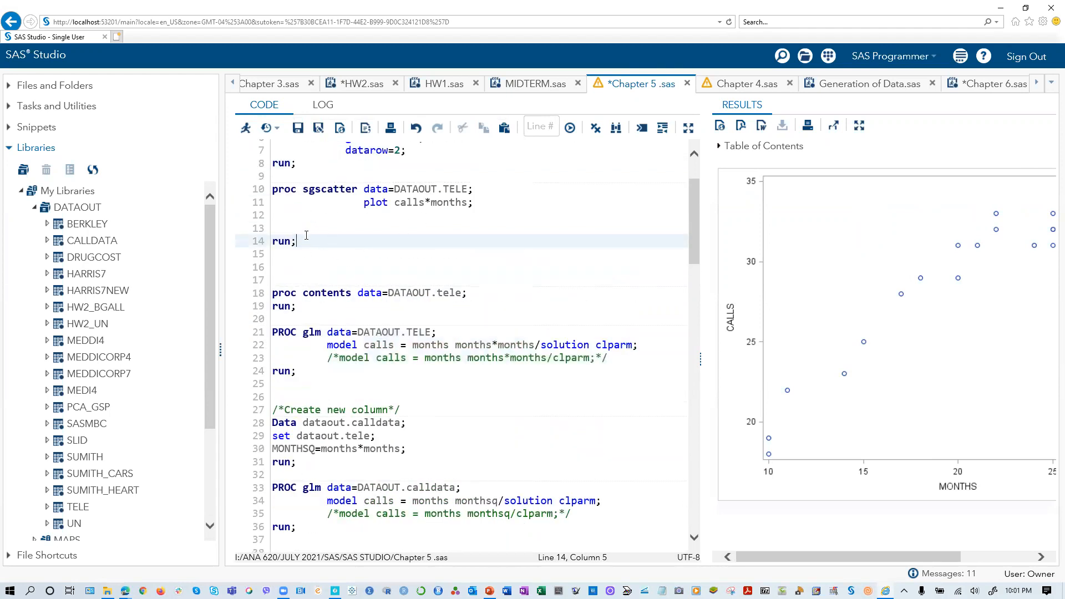
- Copy the proc sgscatter block for DATAOUT.TELE and insert three blank lines above it
{"action": "left_click_drag", "start_coordinate": [299, 241], "coordinate": [280, 196]}
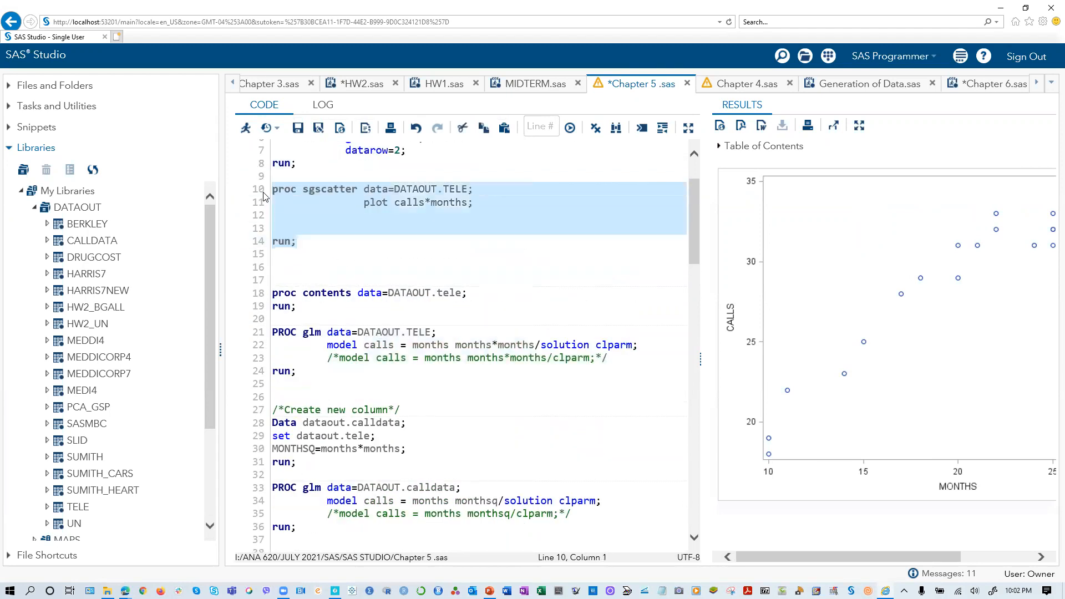
{"action": "right_click", "coordinate": [280, 194]}
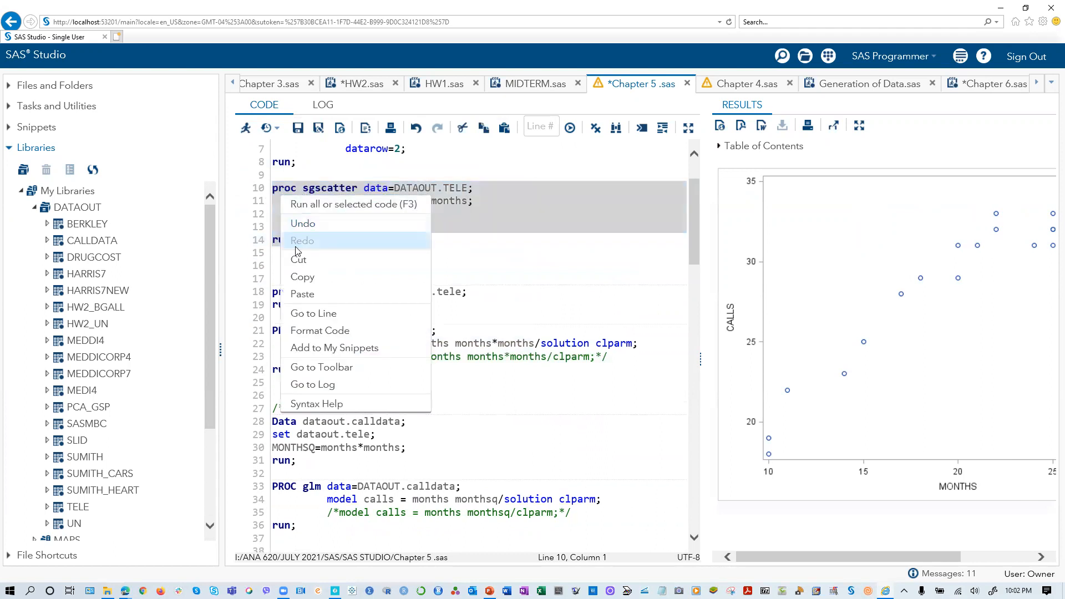
{"action": "left_click", "coordinate": [295, 275]}
{"action": "key", "text": "Left"}
{"action": "key", "text": "Return"}
{"action": "key", "text": "Return"}
{"action": "key", "text": "Return"}
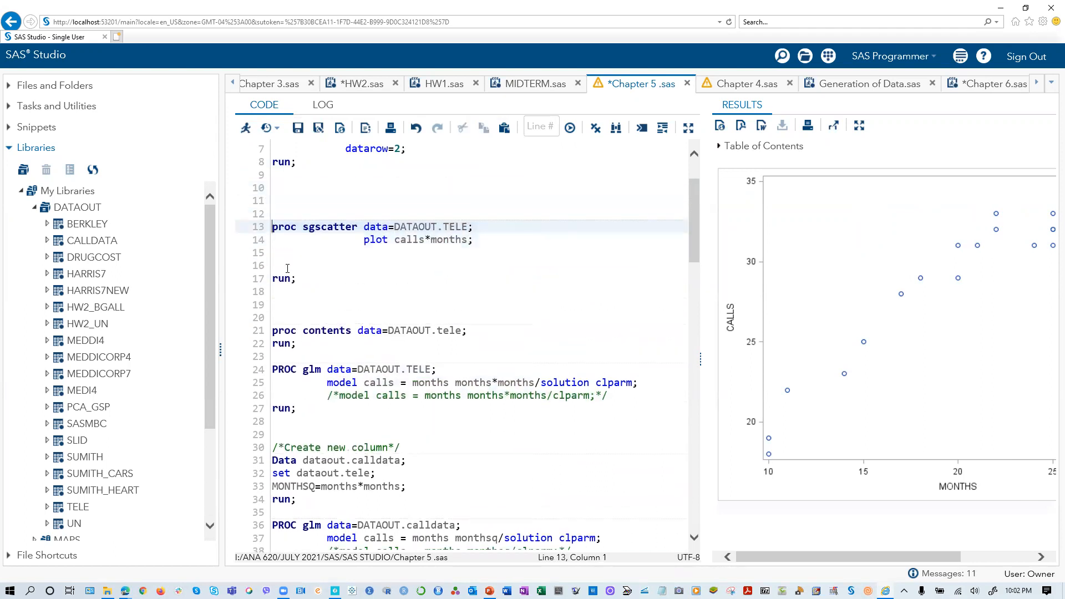
{"action": "left_click", "coordinate": [283, 202]}
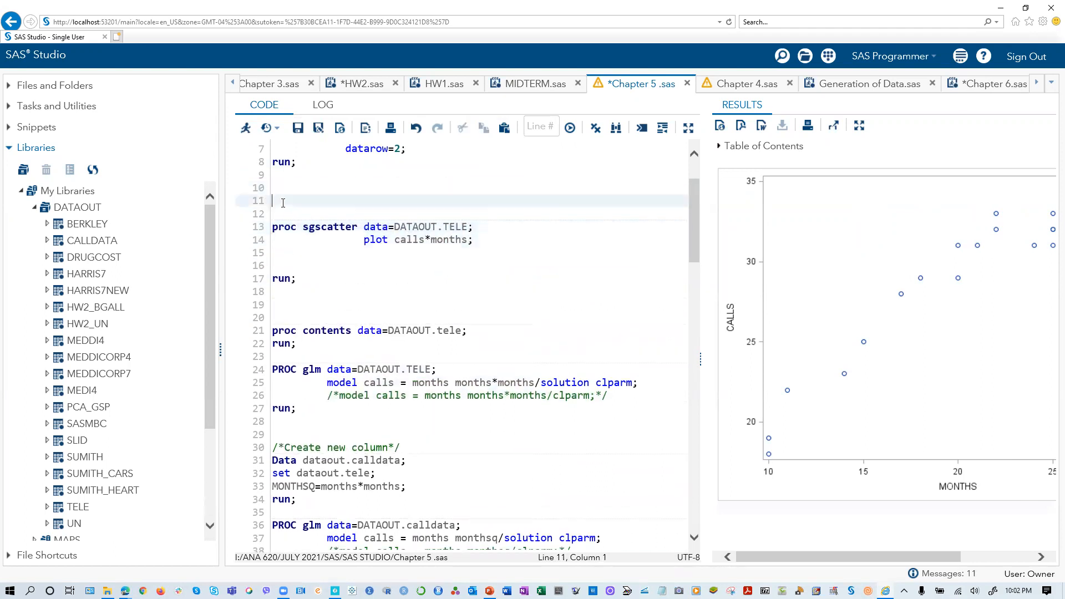
- In HW1.sas, copy the proc reg block that models MPG_City on EngineSize
{"action": "left_click", "coordinate": [441, 85]}
{"action": "scroll", "coordinate": [389, 319], "scroll_direction": "down", "scroll_amount": 14}
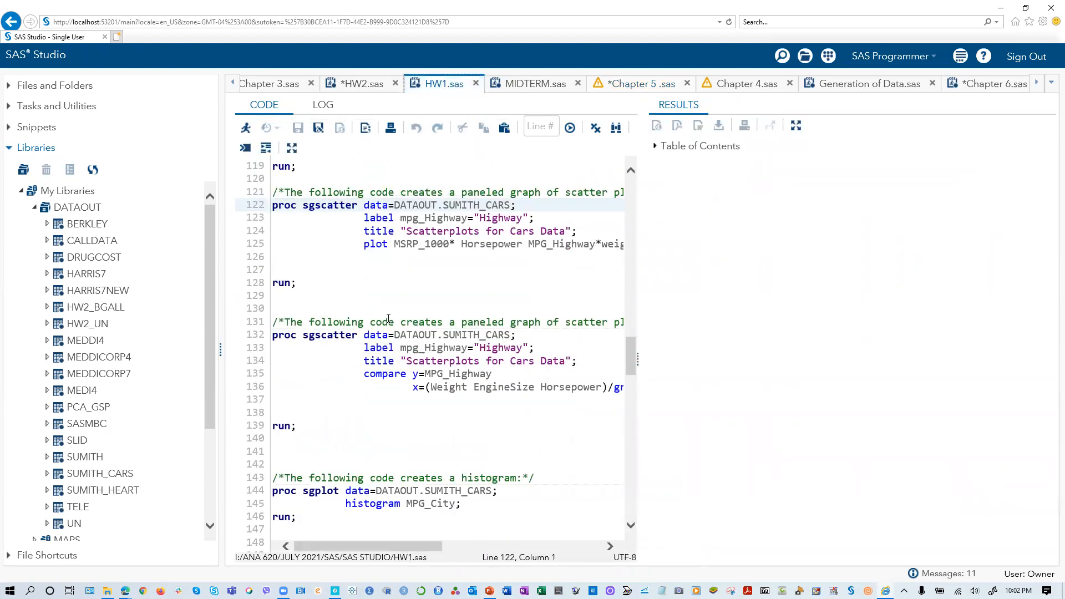
{"action": "scroll", "coordinate": [370, 309], "scroll_direction": "down", "scroll_amount": 8}
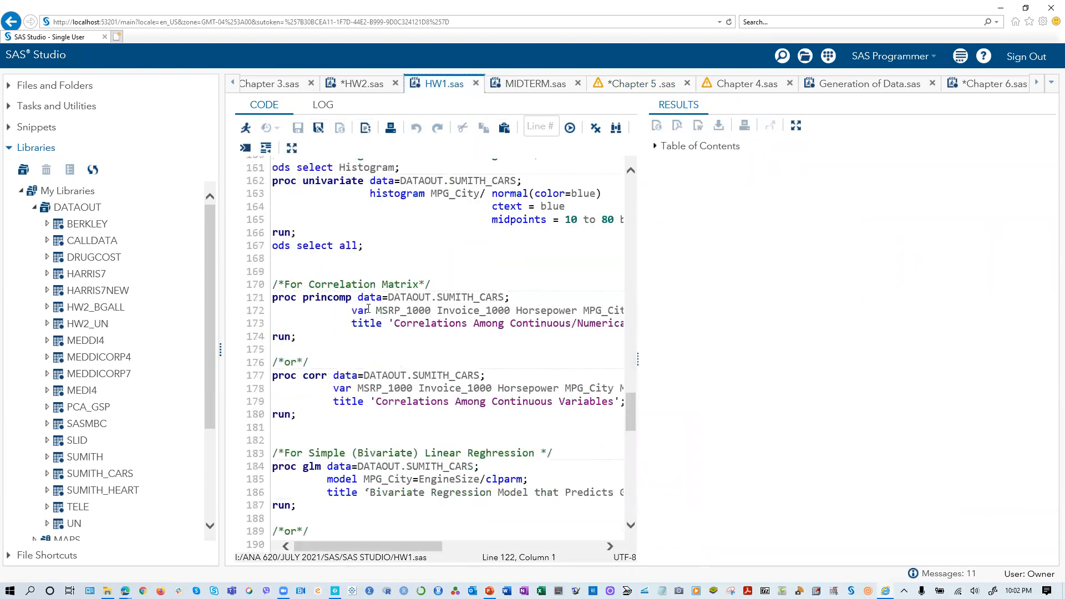
{"action": "left_click_drag", "start_coordinate": [301, 361], "coordinate": [240, 310]}
{"action": "right_click", "coordinate": [378, 325]}
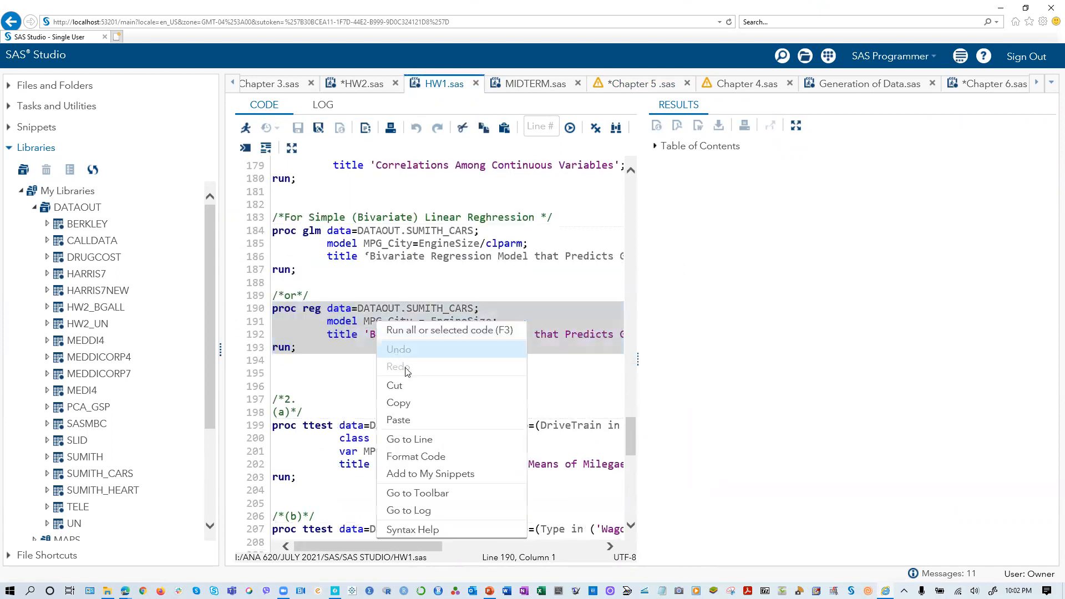
{"action": "left_click", "coordinate": [399, 402]}
- In Chapter 5 .sas, add blank lines below the proc sgscatter block and paste the copied proc reg block there
{"action": "left_click", "coordinate": [635, 86]}
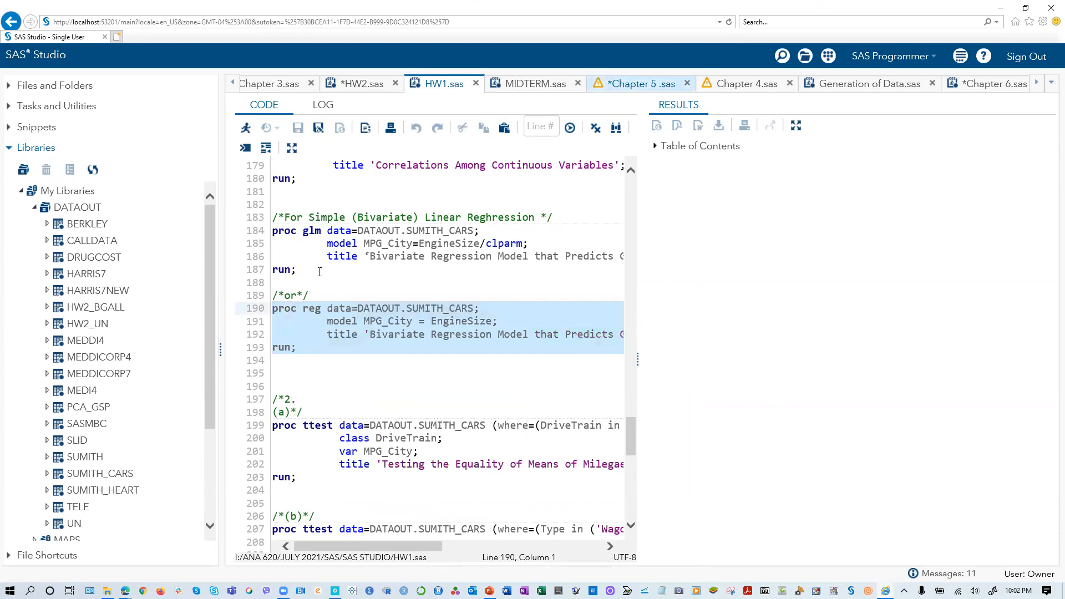
{"action": "scroll", "coordinate": [326, 252], "scroll_direction": "up", "scroll_amount": 2}
{"action": "scroll", "coordinate": [322, 266], "scroll_direction": "down", "scroll_amount": 3}
{"action": "scroll", "coordinate": [292, 315], "scroll_direction": "down", "scroll_amount": 1}
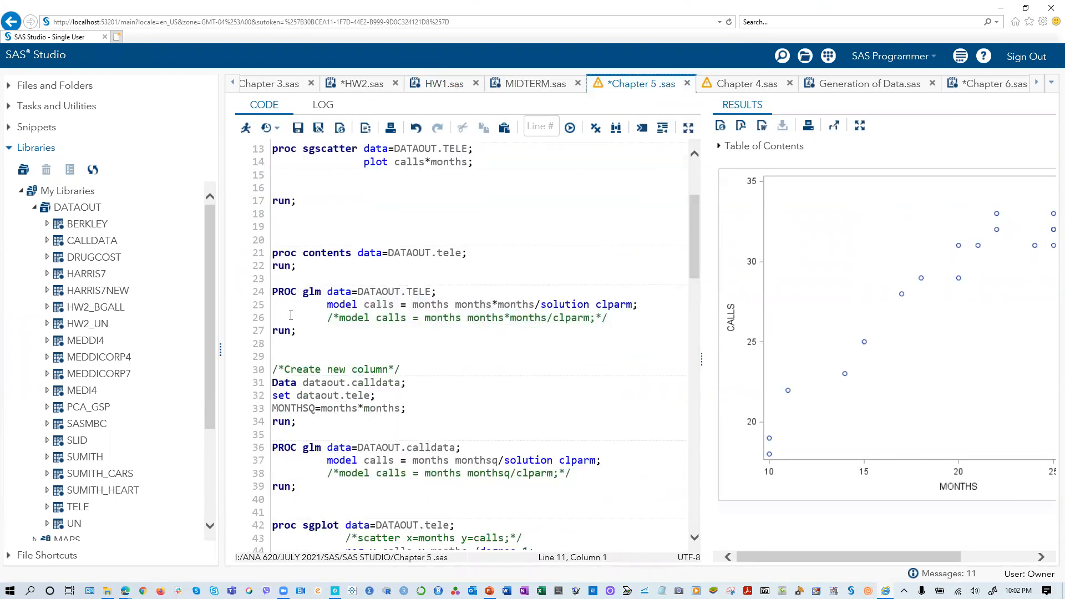
{"action": "left_click", "coordinate": [291, 226]}
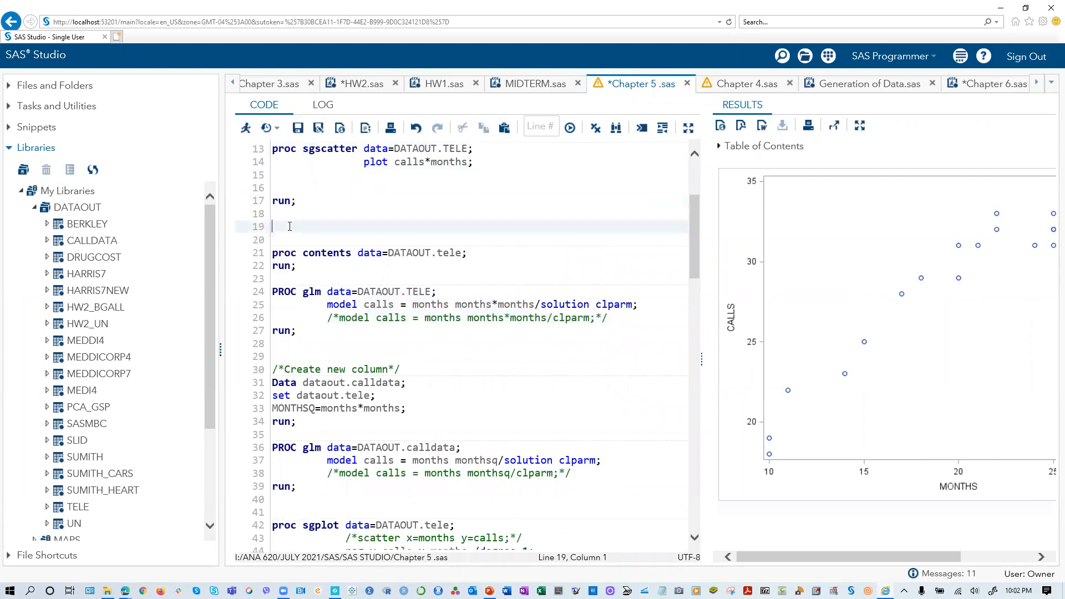
{"action": "key", "text": "Return"}
{"action": "key", "text": "Return"}
{"action": "key", "text": "Return"}
{"action": "key", "text": "Return"}
{"action": "key", "text": "Return"}
{"action": "key", "text": "Return"}
{"action": "key", "text": "Return"}
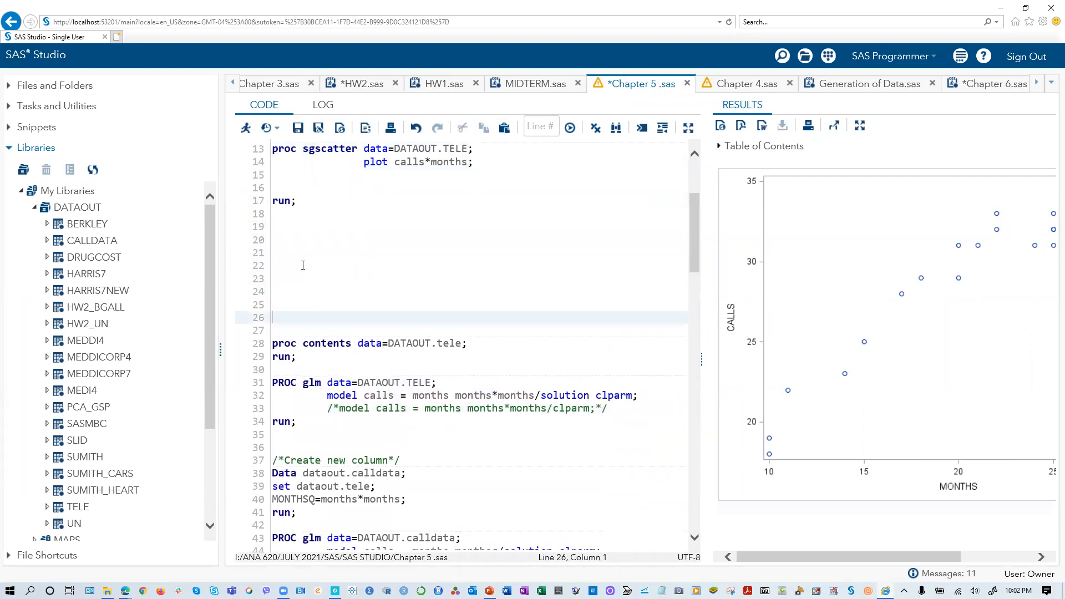
{"action": "left_click", "coordinate": [279, 242]}
{"action": "right_click", "coordinate": [277, 241]}
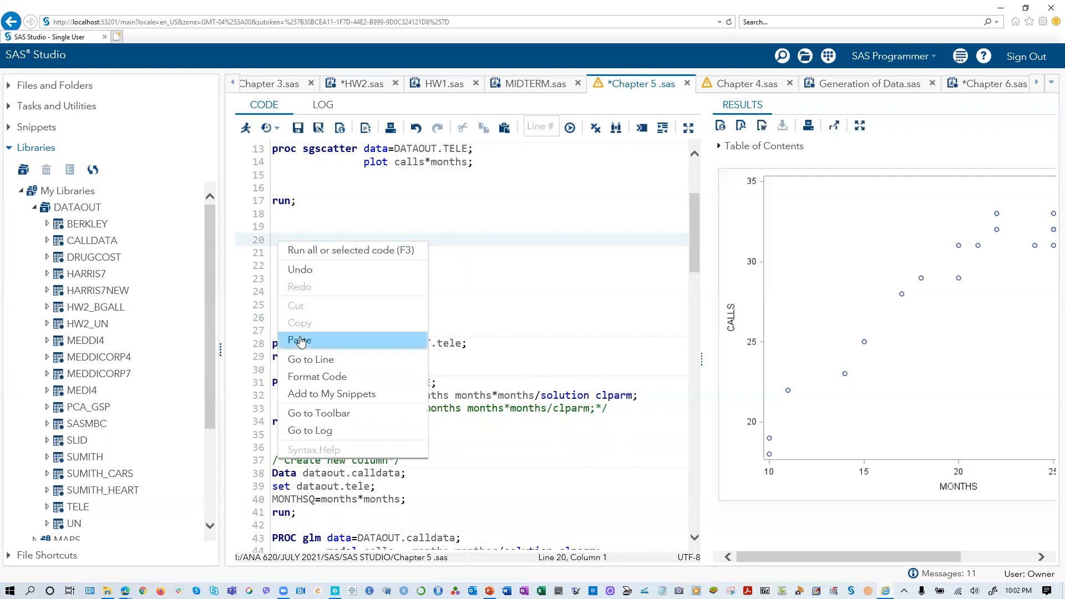
{"action": "left_click", "coordinate": [303, 333]}
- Change the pasted proc reg block's data set to DATAOUT.tele
{"action": "left_click", "coordinate": [407, 239]}
{"action": "key", "text": "Delete"}
{"action": "key", "text": "Delete"}
{"action": "type", "text": "tele"}
{"action": "key", "text": "Delete"}
{"action": "key", "text": "Delete"}
{"action": "key", "text": "Delete"}
{"action": "key", "text": "Delete"}
{"action": "key", "text": "Delete"}
{"action": "key", "text": "Delete"}
{"action": "key", "text": "Delete"}
{"action": "key", "text": "Delete"}
{"action": "key", "text": "Delete"}
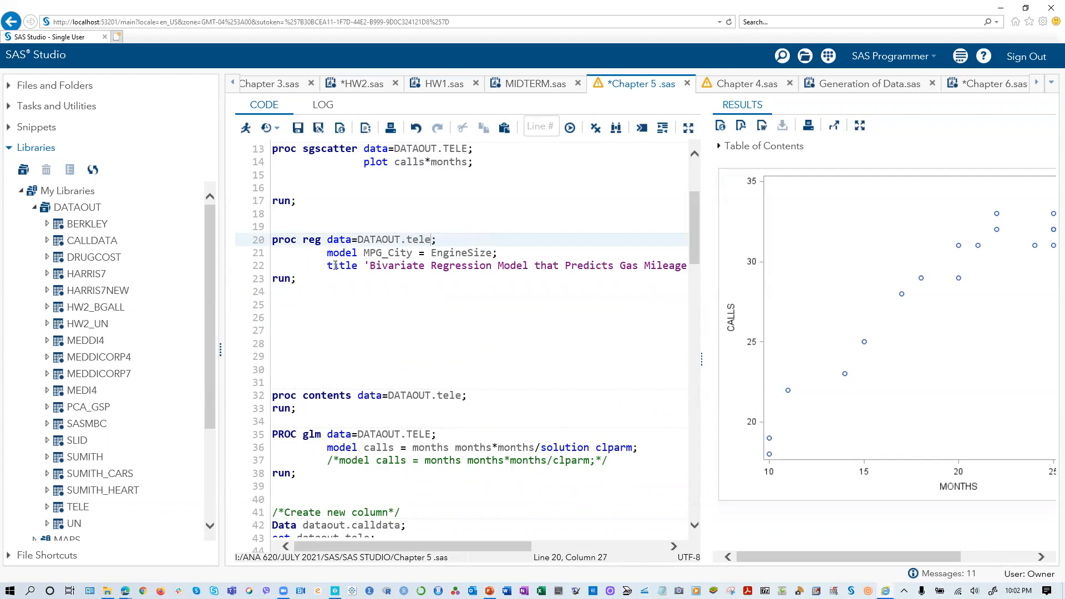
- Delete the whole title statement from the proc reg block
{"action": "left_click", "coordinate": [331, 266]}
{"action": "key", "text": "Delete"}
{"action": "key", "text": "Delete"}
{"action": "key", "text": "Delete"}
{"action": "key", "text": "Delete"}
{"action": "key", "text": "Delete"}
{"action": "key", "text": "Delete"}
{"action": "key", "text": "Delete"}
{"action": "key", "text": "Delete"}
{"action": "key", "text": "Delete"}
{"action": "key", "text": "Delete"}
{"action": "key", "text": "Delete"}
{"action": "key", "text": "Delete"}
{"action": "key", "text": "Delete"}
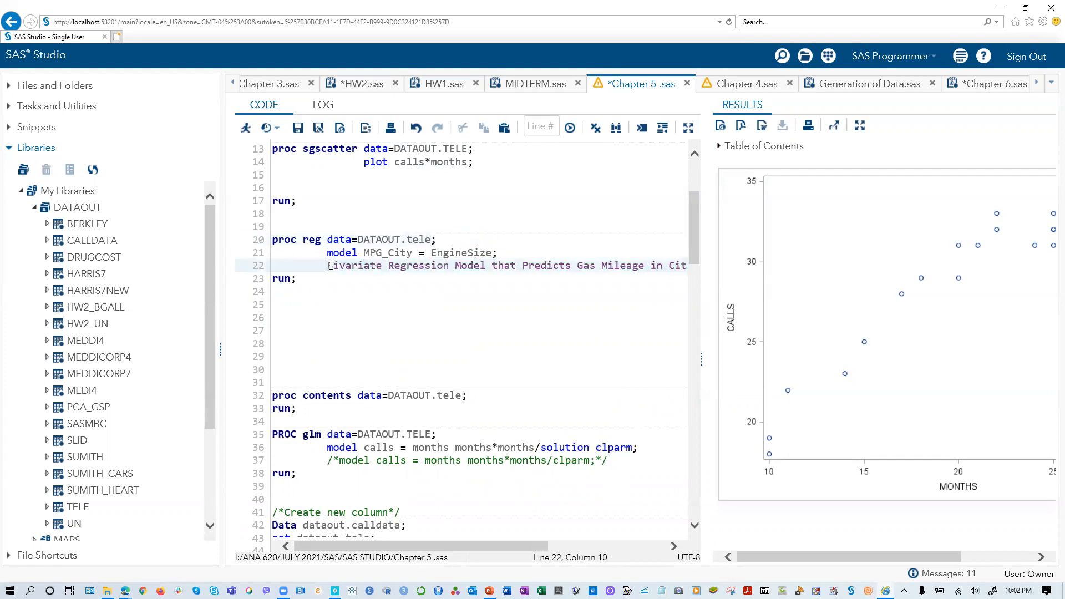
{"action": "key", "text": "Delete"}
{"action": "key", "text": "Delete"}
{"action": "key", "text": "Delete"}
{"action": "key", "text": "Delete"}
{"action": "key", "text": "Delete"}
{"action": "key", "text": "Delete"}
{"action": "key", "text": "Delete"}
{"action": "key", "text": "Delete"}
{"action": "key", "text": "Delete"}
{"action": "key", "text": "Delete"}
{"action": "key", "text": "Delete"}
{"action": "key", "text": "Delete"}
{"action": "key", "text": "Delete"}
{"action": "key", "text": "Delete"}
{"action": "key", "text": "Delete"}
{"action": "key", "text": "Delete"}
{"action": "key", "text": "Delete"}
{"action": "key", "text": "Delete"}
{"action": "key", "text": "Delete"}
{"action": "key", "text": "Delete"}
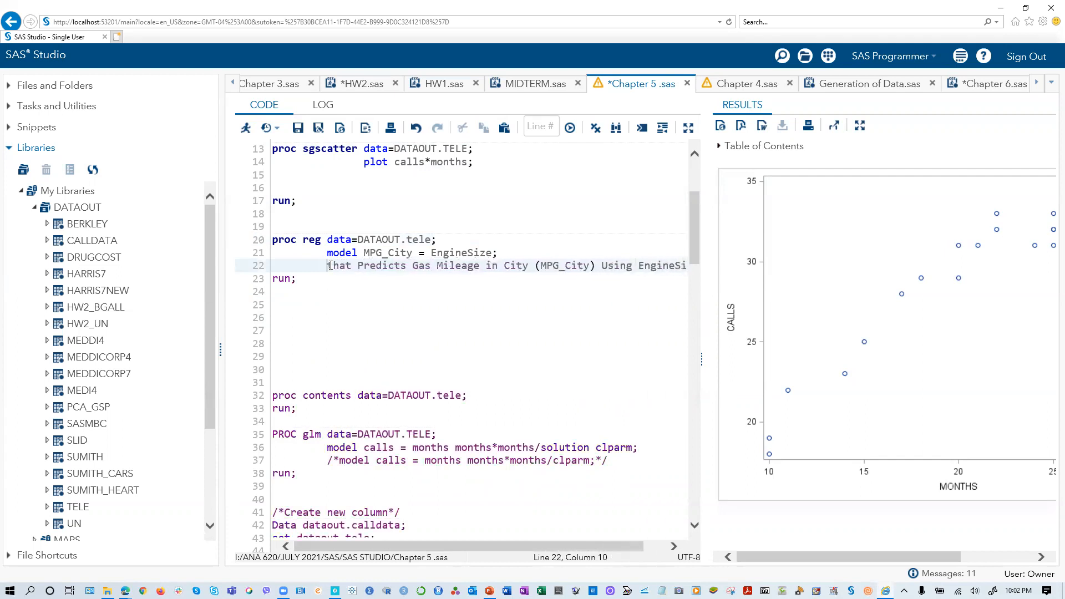
{"action": "key", "text": "Delete"}
{"action": "key", "text": "Delete"}
{"action": "key", "text": "Delete"}
{"action": "key", "text": "Delete"}
{"action": "key", "text": "Delete"}
{"action": "key", "text": "Delete"}
{"action": "key", "text": "Delete"}
{"action": "key", "text": "Delete"}
{"action": "key", "text": "Delete"}
{"action": "key", "text": "Delete"}
{"action": "key", "text": "Delete"}
{"action": "key", "text": "Delete"}
{"action": "key", "text": "Delete"}
{"action": "key", "text": "Delete"}
{"action": "key", "text": "Delete"}
{"action": "key", "text": "Delete"}
{"action": "key", "text": "Delete"}
{"action": "key", "text": "Delete"}
{"action": "key", "text": "Delete"}
{"action": "key", "text": "Delete"}
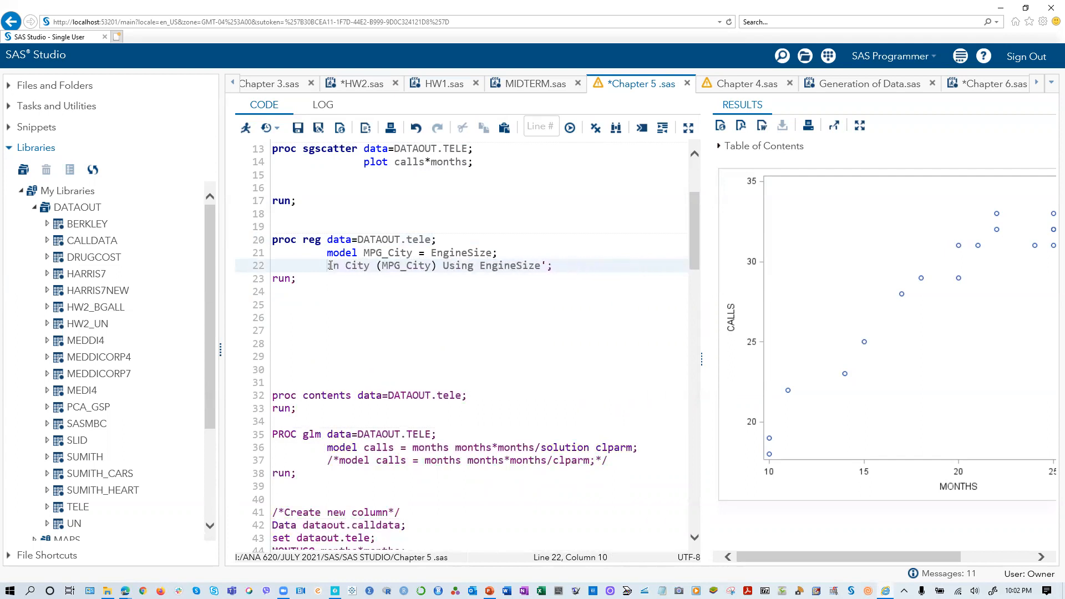
{"action": "key", "text": "Delete"}
{"action": "key", "text": "Delete"}
{"action": "key", "text": "Delete"}
{"action": "key", "text": "Delete"}
{"action": "key", "text": "Delete"}
{"action": "key", "text": "Delete"}
{"action": "key", "text": "Delete"}
{"action": "key", "text": "Delete"}
{"action": "key", "text": "Delete"}
{"action": "key", "text": "Delete"}
{"action": "key", "text": "Delete"}
{"action": "key", "text": "Delete"}
{"action": "key", "text": "Delete"}
{"action": "key", "text": "Delete"}
{"action": "key", "text": "Delete"}
{"action": "key", "text": "Delete"}
{"action": "key", "text": "Delete"}
{"action": "key", "text": "Delete"}
{"action": "key", "text": "Delete"}
{"action": "key", "text": "Delete"}
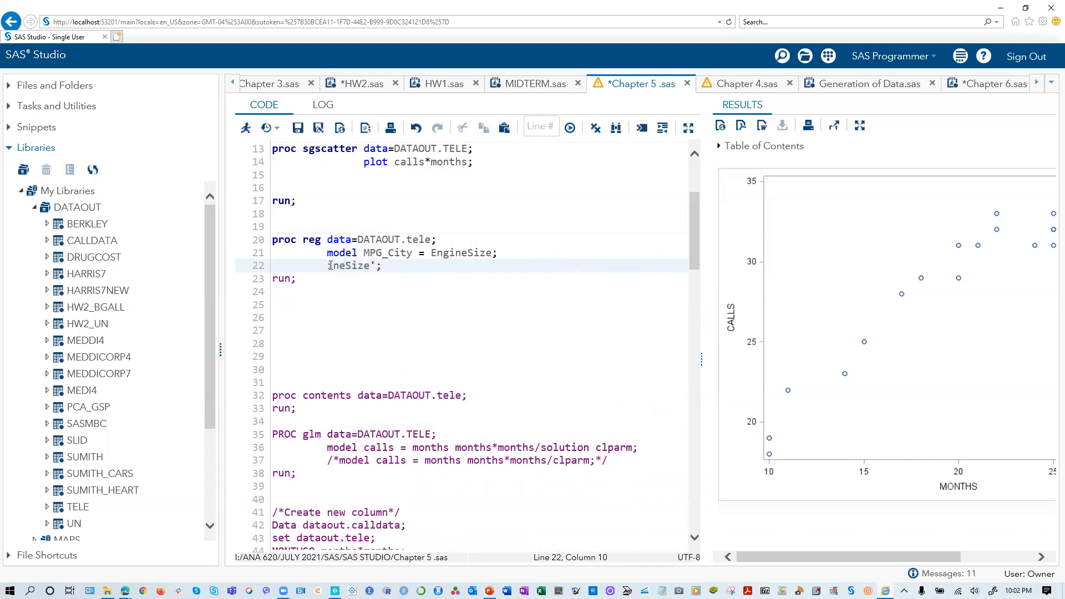
{"action": "key", "text": "Delete"}
{"action": "key", "text": "Delete"}
{"action": "key", "text": "Delete"}
{"action": "key", "text": "Delete"}
{"action": "key", "text": "Delete"}
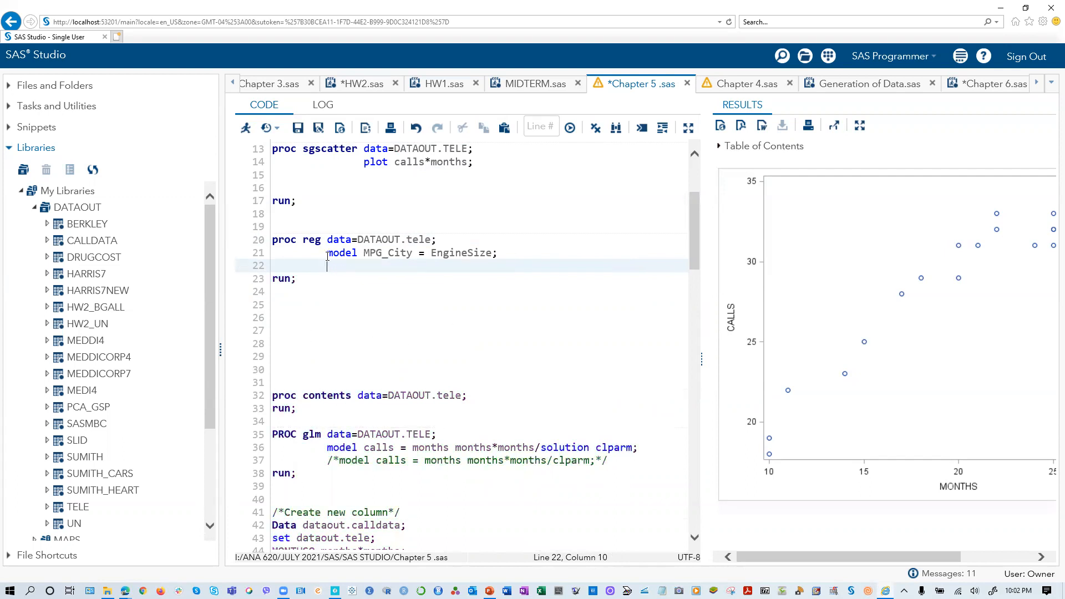
- Change the proc reg model statement to calls= months
{"action": "left_click", "coordinate": [369, 251]}
{"action": "key", "text": "BackSpace"}
{"action": "key", "text": "Delete"}
{"action": "key", "text": "Delete"}
{"action": "type", "text": "calls"}
{"action": "key", "text": "Delete"}
{"action": "key", "text": "Delete"}
{"action": "key", "text": "Delete"}
{"action": "key", "text": "Delete"}
{"action": "key", "text": "Delete"}
{"action": "key", "text": "Delete"}
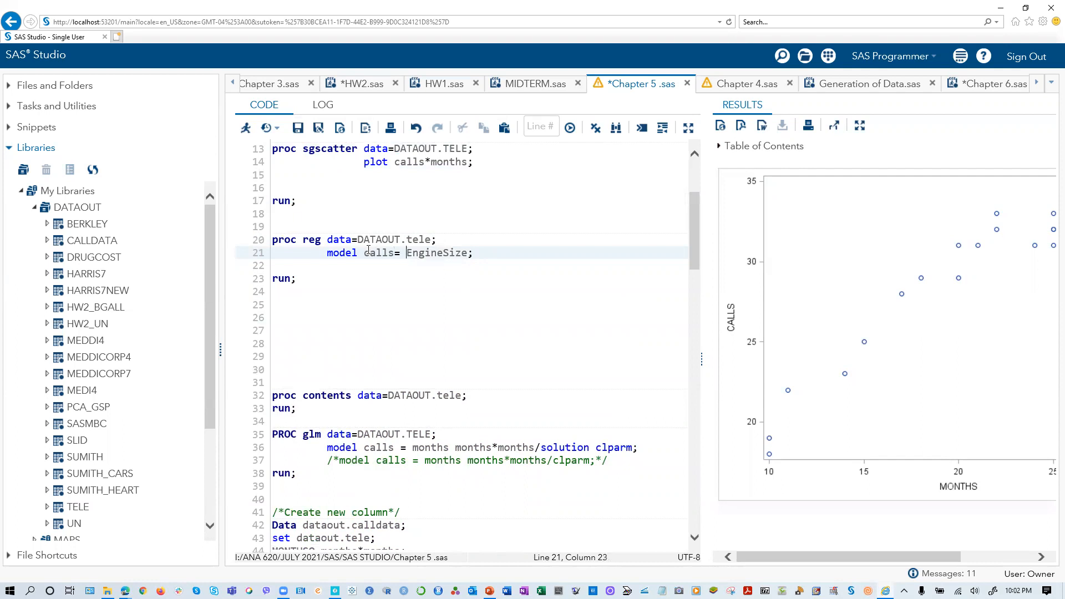
{"action": "key", "text": "Delete"}
{"action": "key", "text": "Delete"}
{"action": "type", "text": "months"}
{"action": "key", "text": "Delete"}
{"action": "key", "text": "Delete"}
{"action": "key", "text": "Delete"}
{"action": "key", "text": "Delete"}
{"action": "key", "text": "Delete"}
{"action": "key", "text": "Delete"}
{"action": "key", "text": "Delete"}
{"action": "key", "text": "Delete"}
- Run only the proc reg block for calls on months, selecting it completely from proc reg to run;
{"action": "left_click_drag", "start_coordinate": [274, 286], "coordinate": [262, 243]}
{"action": "left_click", "coordinate": [246, 128]}
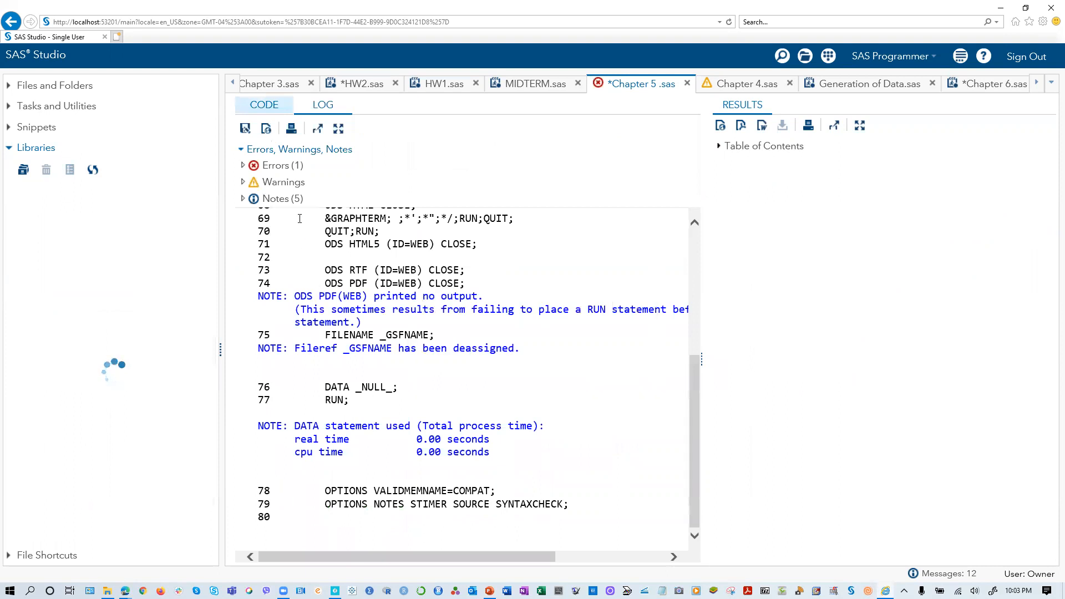
{"action": "left_click", "coordinate": [265, 105]}
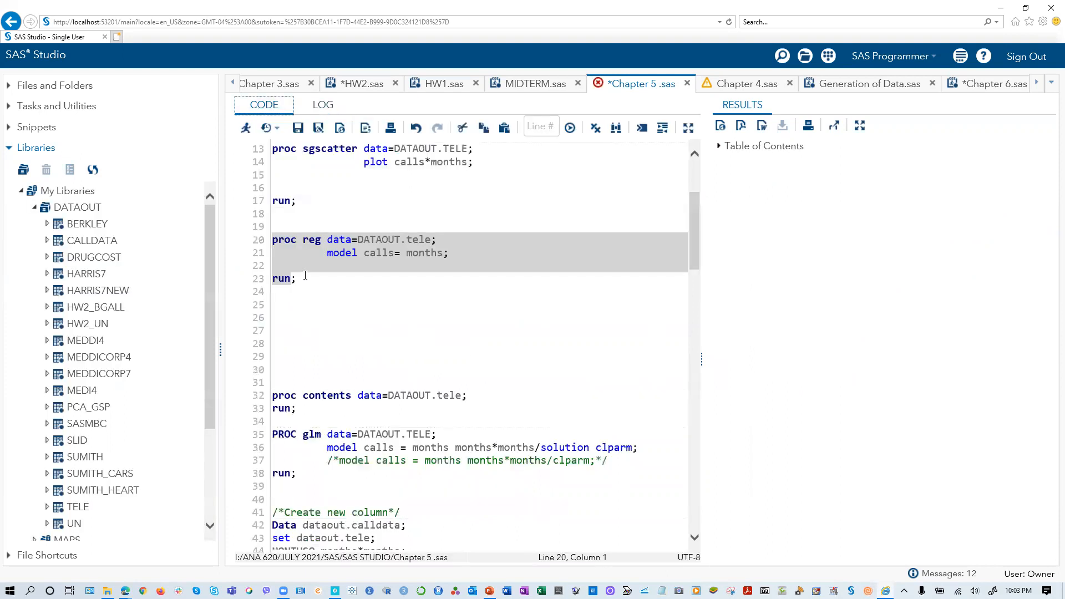
{"action": "left_click", "coordinate": [305, 275]}
{"action": "left_click", "coordinate": [299, 279]}
{"action": "left_click_drag", "start_coordinate": [270, 280], "coordinate": [263, 237]}
{"action": "left_click", "coordinate": [255, 248]}
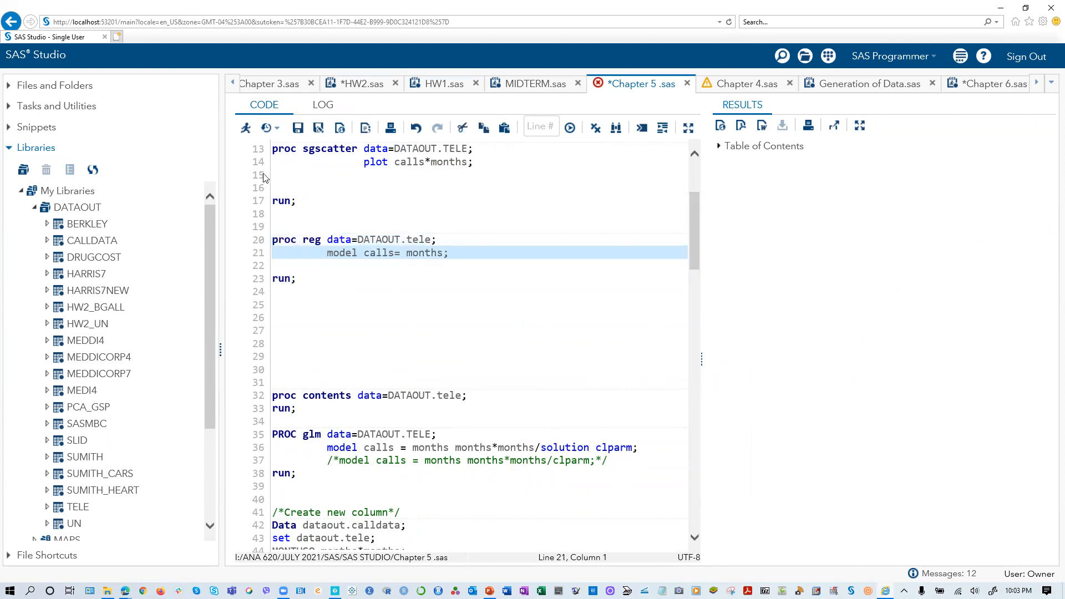
{"action": "left_click_drag", "start_coordinate": [294, 281], "coordinate": [256, 226]}
{"action": "left_click", "coordinate": [246, 128]}
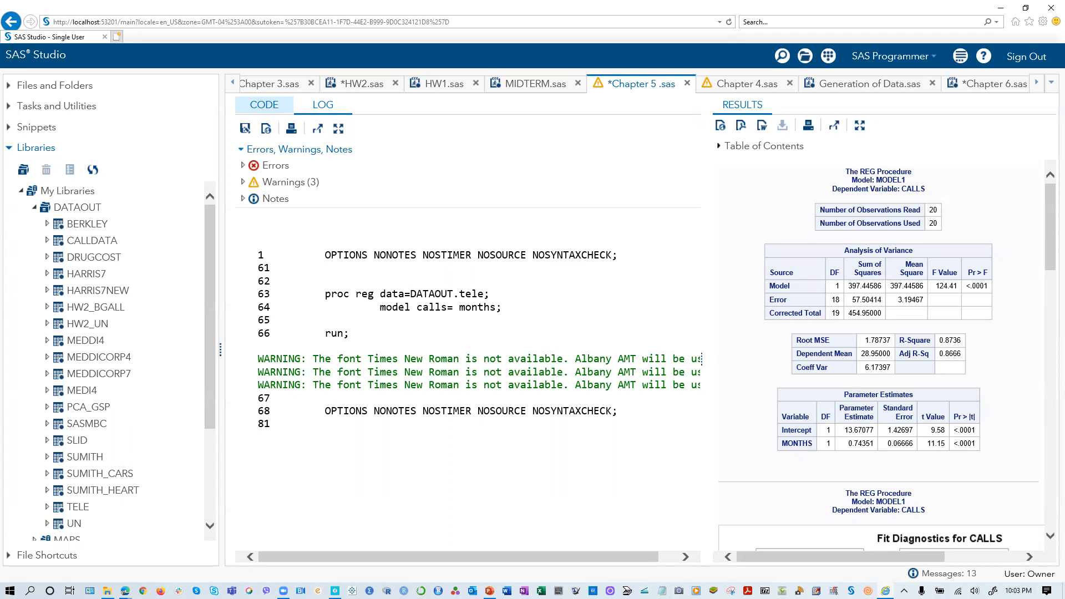
- Switch to PP Chapter 05 in PowerPoint and compare the Fit of a First-Order Model slide with the SAS regression results
{"action": "left_click", "coordinate": [489, 591]}
{"action": "left_click", "coordinate": [104, 239]}
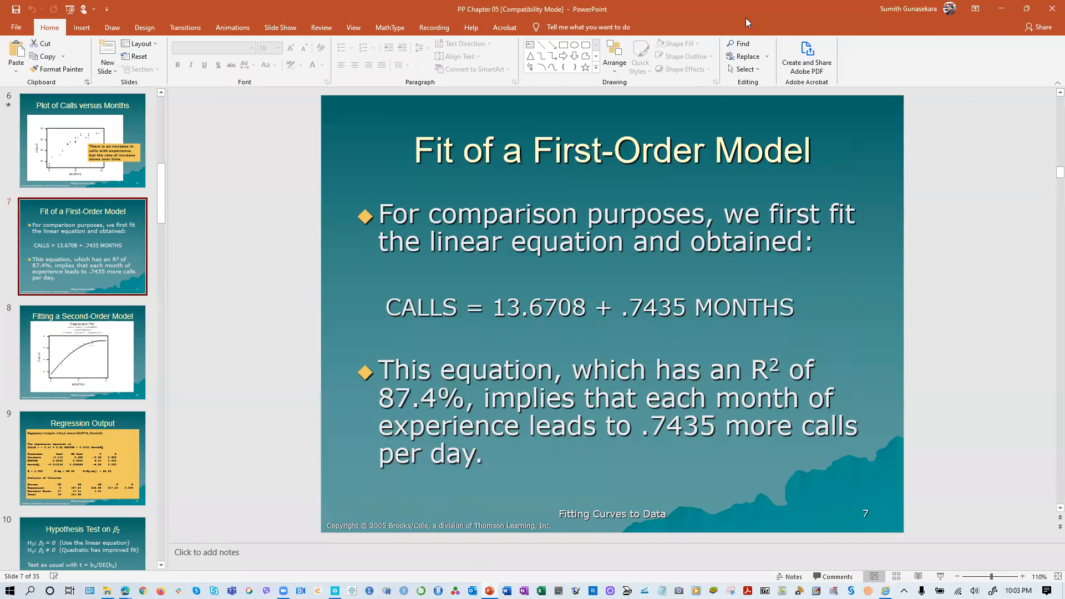
{"action": "double_click", "coordinate": [728, 24]}
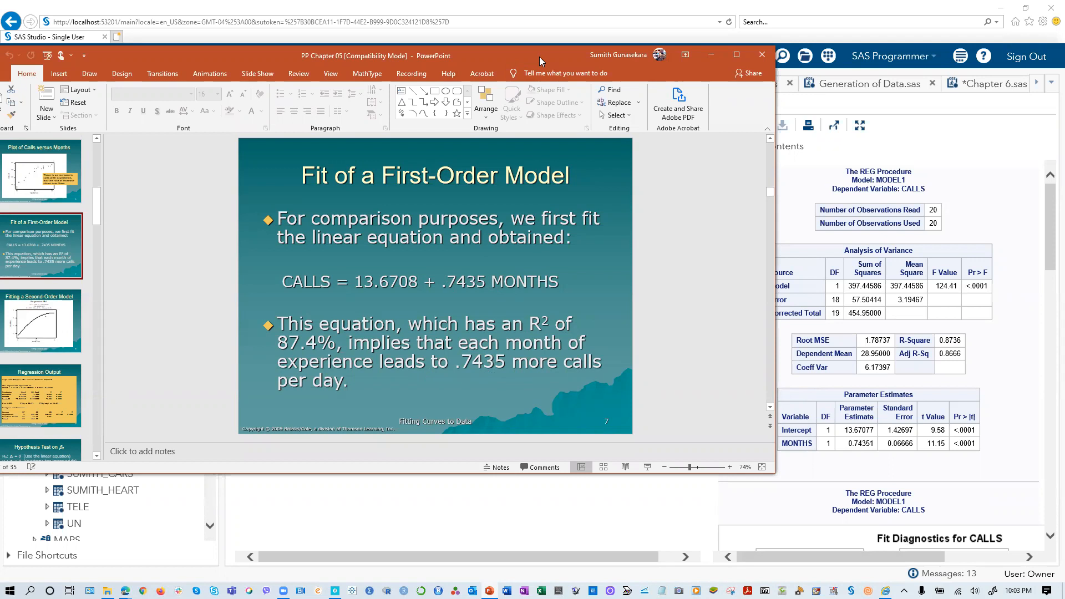
{"action": "left_click_drag", "start_coordinate": [538, 55], "coordinate": [407, 240]}
{"action": "left_click", "coordinate": [577, 240]}
- Return to the Chapter 5 .sas code and delete surplus blank lines between the proc reg and proc contents blocks
{"action": "left_click", "coordinate": [264, 105]}
{"action": "scroll", "coordinate": [334, 320], "scroll_direction": "down", "scroll_amount": 2}
{"action": "left_click", "coordinate": [290, 257]}
{"action": "key", "text": "Delete"}
{"action": "key", "text": "Delete"}
{"action": "key", "text": "Delete"}
{"action": "key", "text": "Delete"}
{"action": "key", "text": "Delete"}
- Adjust the spacing so that two blank lines separate the proc contents block from the intact PROC glm block
{"action": "left_click", "coordinate": [293, 283]}
{"action": "key", "text": "Delete"}
{"action": "key", "text": "Delete"}
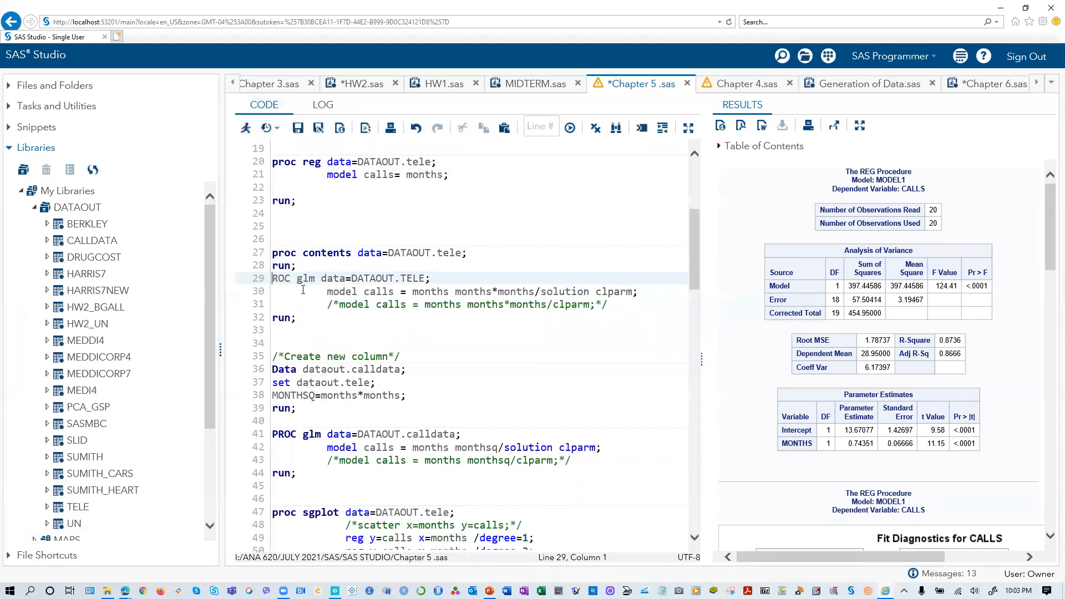
{"action": "type", "text": "P"}
{"action": "left_click", "coordinate": [302, 234]}
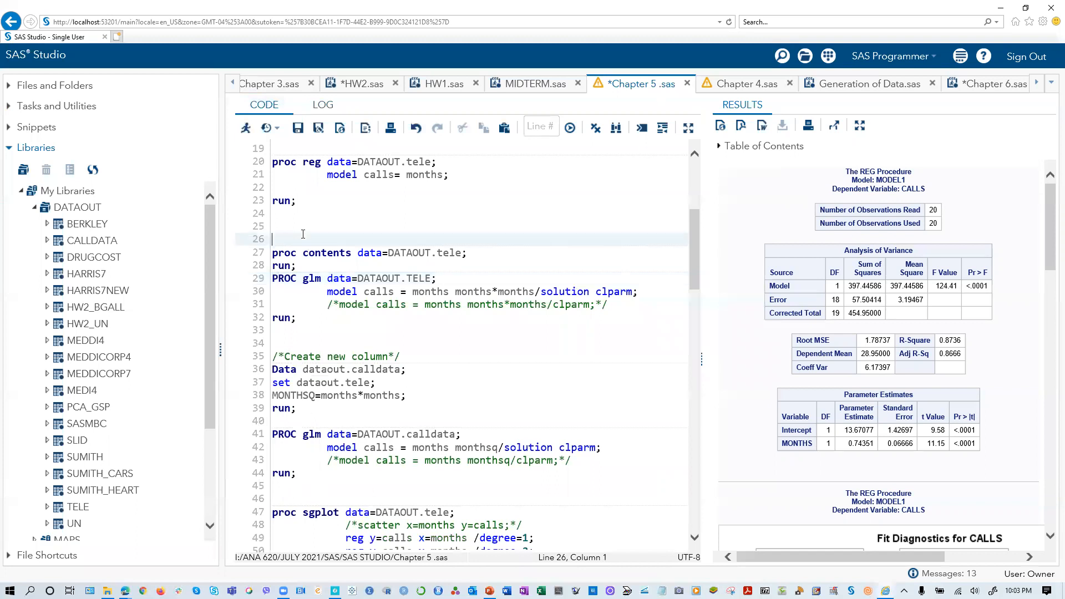
{"action": "left_click", "coordinate": [302, 265]}
{"action": "key", "text": "Return"}
{"action": "key", "text": "Return"}
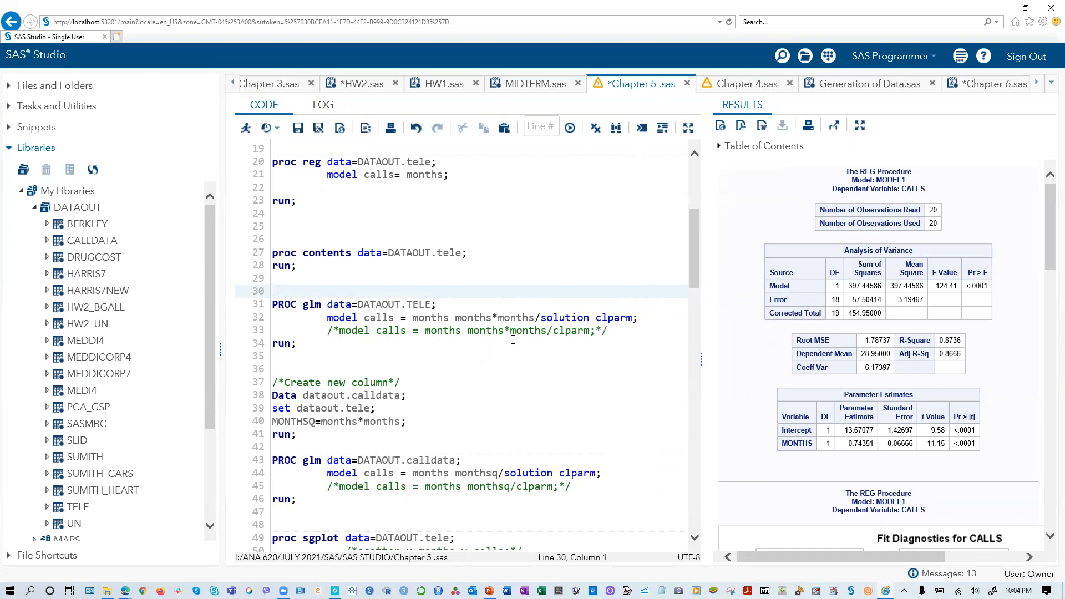
- Run only the PROC glm block for calls on months and months*months, examine its parameter estimates, and return to the code
{"action": "left_click_drag", "start_coordinate": [298, 344], "coordinate": [267, 309]}
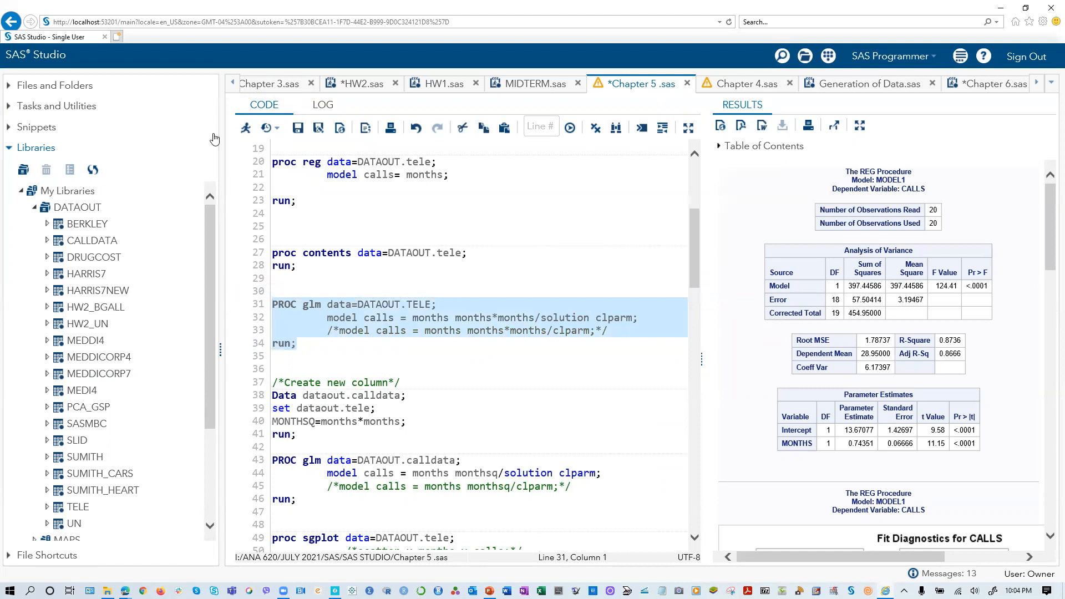
{"action": "left_click", "coordinate": [245, 128]}
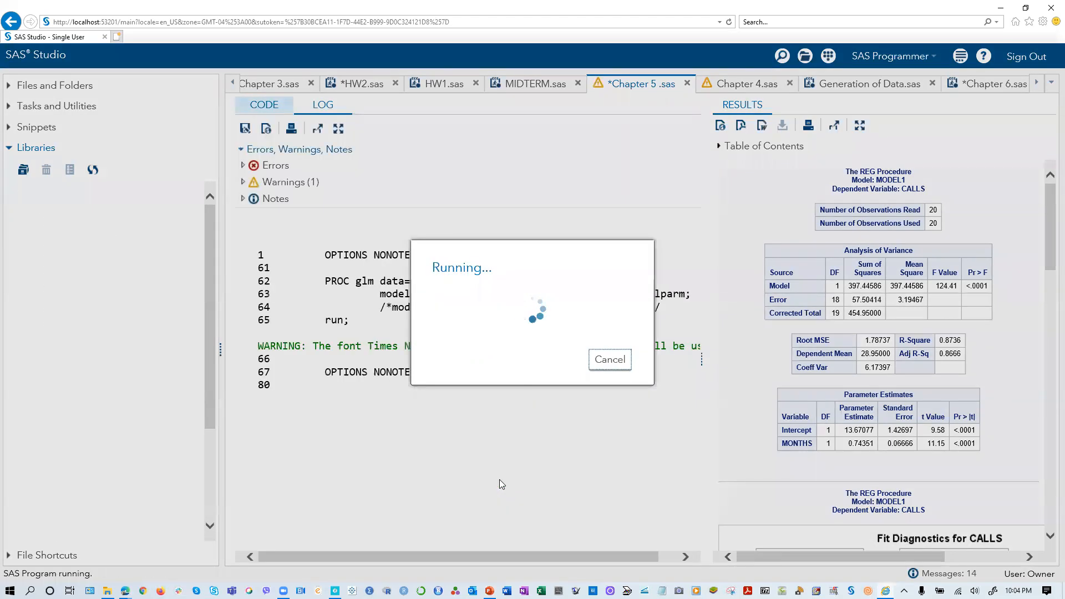
{"action": "scroll", "coordinate": [816, 469], "scroll_direction": "down", "scroll_amount": 3}
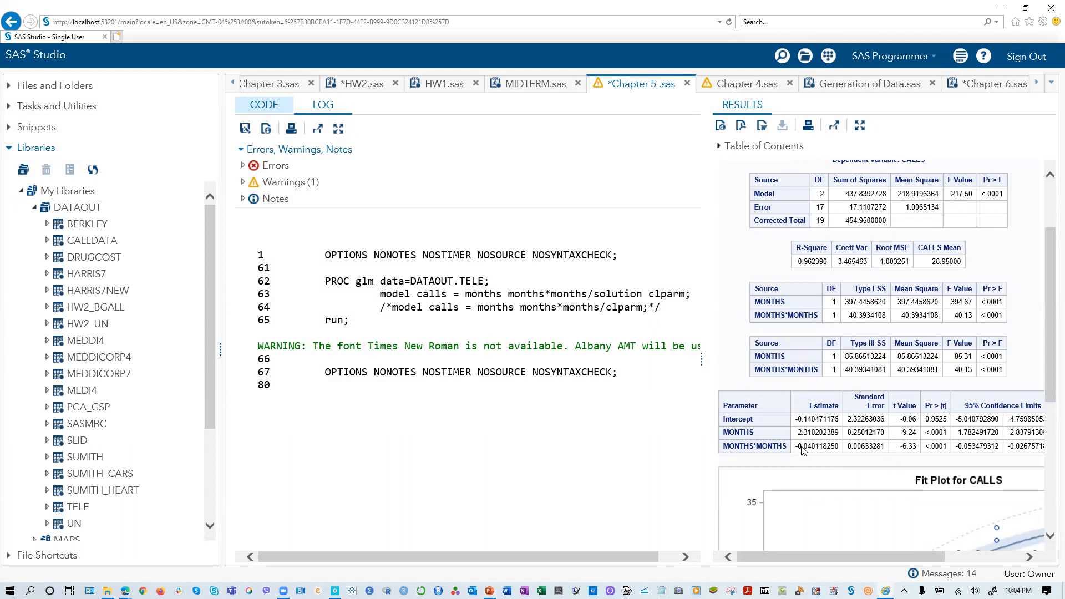
{"action": "left_click_drag", "start_coordinate": [800, 432], "coordinate": [839, 435]}
{"action": "left_click", "coordinate": [834, 439]}
{"action": "left_click", "coordinate": [265, 105]}
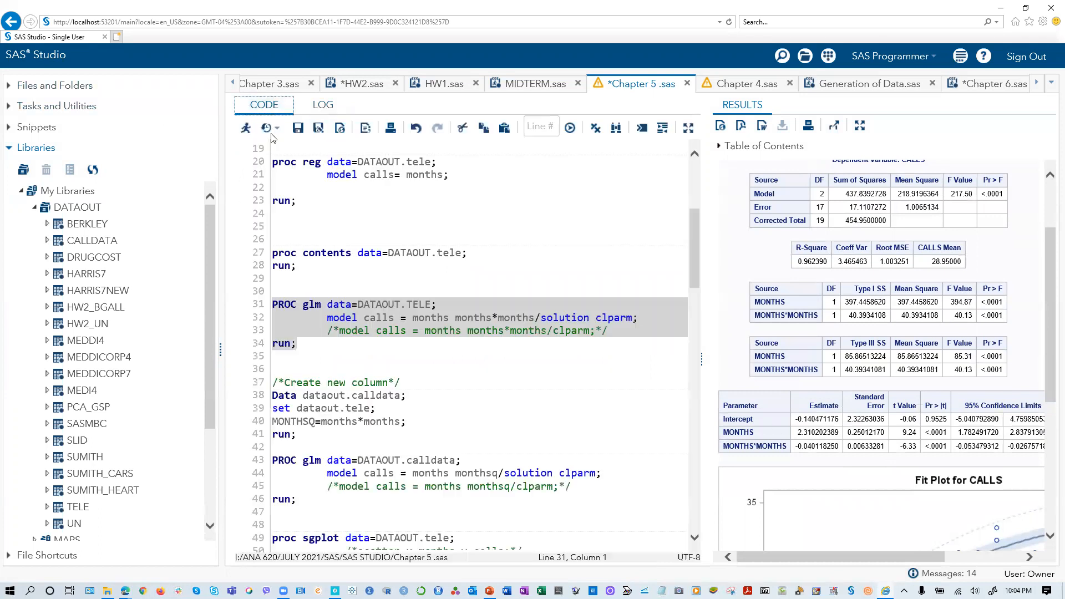
- Run the Create new column data step together with the PROC glm block on DATAOUT.calldata, and review the resulting estimates
{"action": "scroll", "coordinate": [534, 382], "scroll_direction": "down", "scroll_amount": 1}
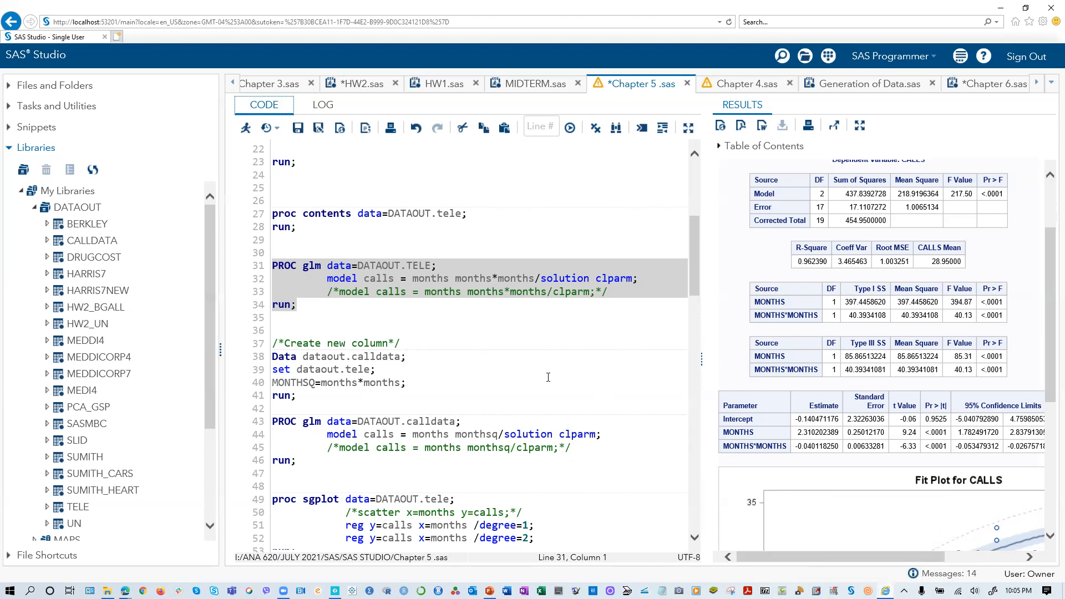
{"action": "scroll", "coordinate": [833, 355], "scroll_direction": "down", "scroll_amount": 5}
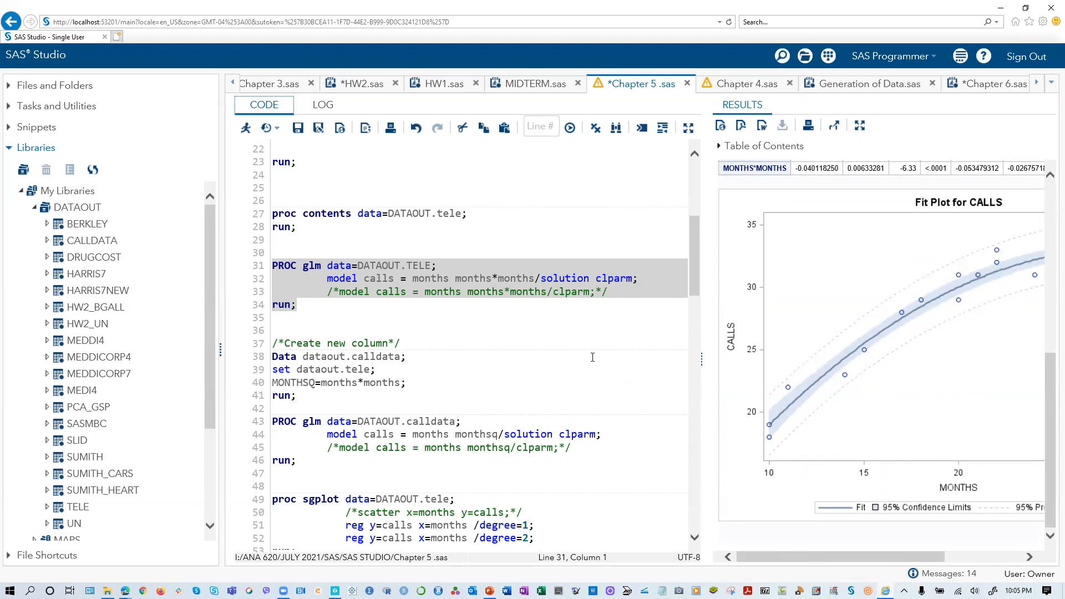
{"action": "scroll", "coordinate": [593, 358], "scroll_direction": "down", "scroll_amount": 1}
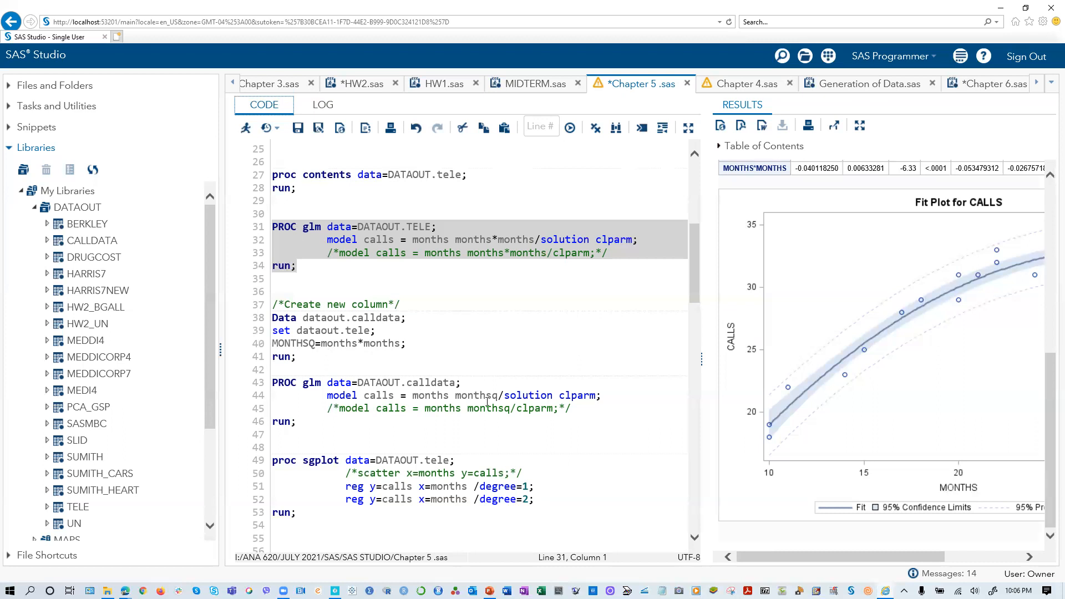
{"action": "left_click_drag", "start_coordinate": [332, 356], "coordinate": [272, 356]}
{"action": "left_click_drag", "start_coordinate": [301, 425], "coordinate": [263, 299]}
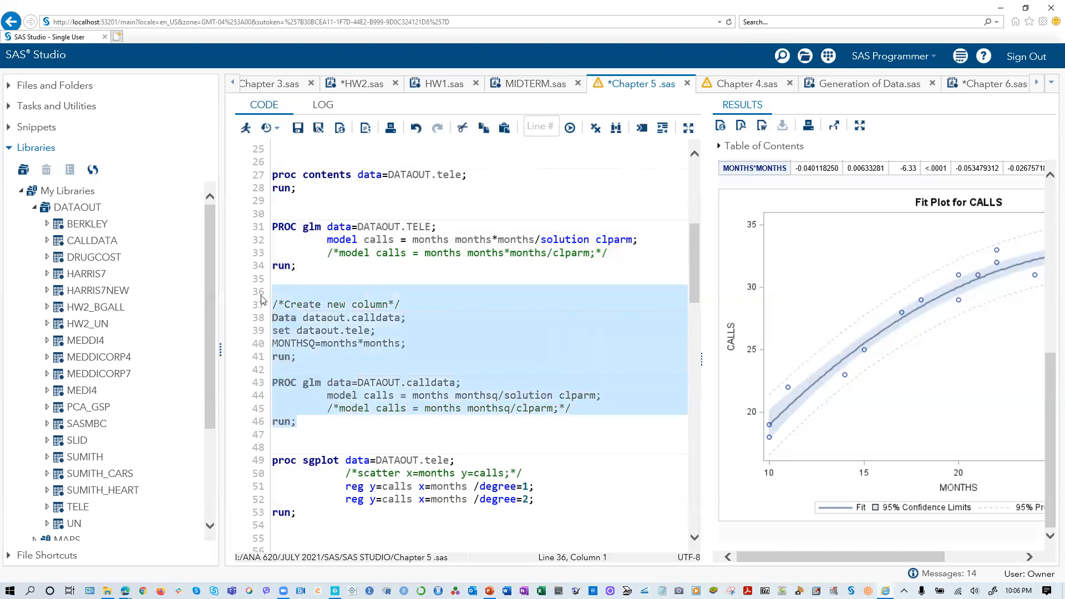
{"action": "left_click", "coordinate": [246, 128]}
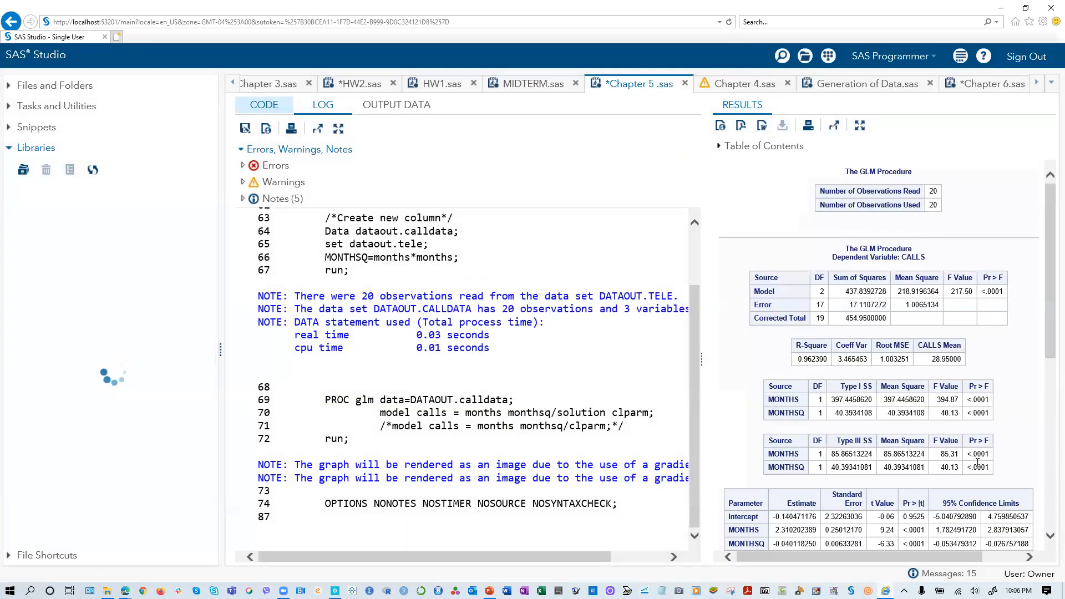
{"action": "scroll", "coordinate": [854, 506], "scroll_direction": "down", "scroll_amount": 7}
{"action": "scroll", "coordinate": [849, 511], "scroll_direction": "up", "scroll_amount": 4}
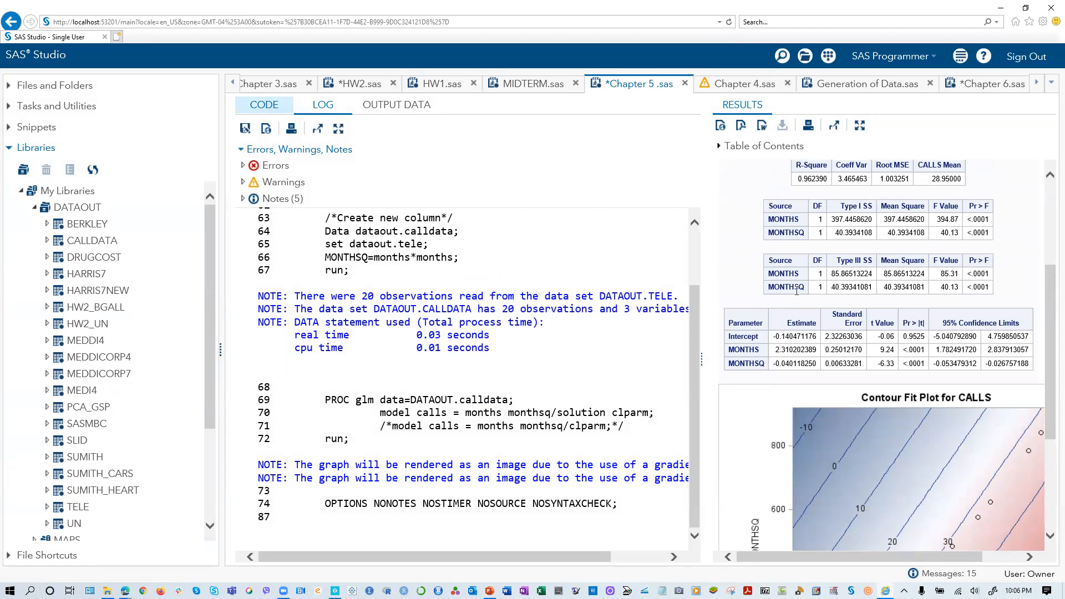
- Return to the code and indent the set dataout.tele; statement by five spaces within the calldata data step
{"action": "left_click", "coordinate": [263, 106]}
{"action": "left_click", "coordinate": [491, 343]}
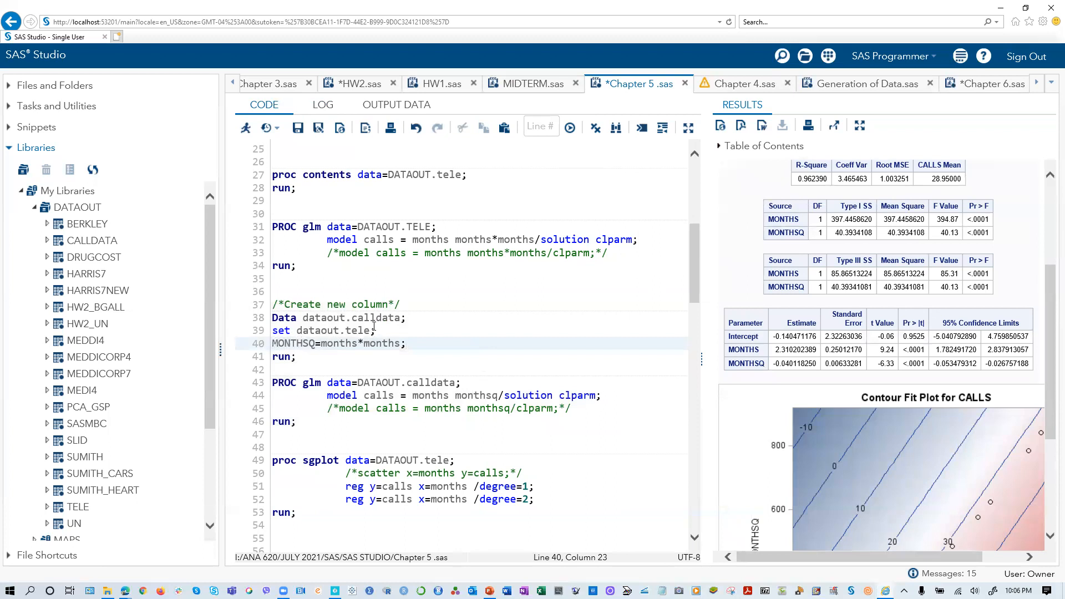
{"action": "left_click", "coordinate": [274, 331]}
{"action": "key", "text": "Left"}
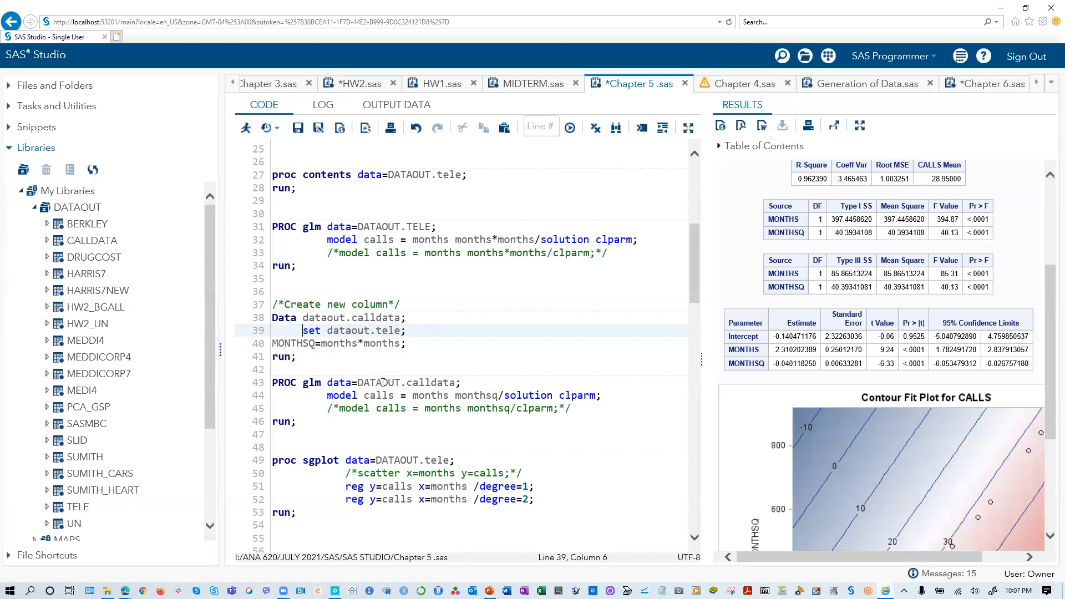
- Open the TELE table from the DATAOUT library to examine its MONTHS and CALLS columns, staying on the current page
{"action": "scroll", "coordinate": [80, 513], "scroll_direction": "down", "scroll_amount": 3}
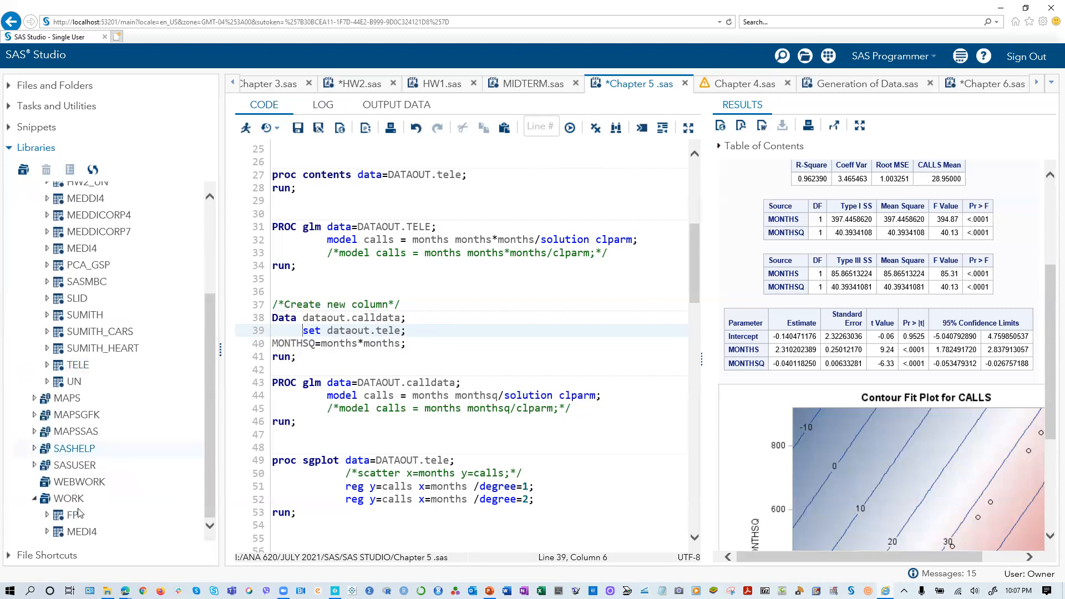
{"action": "scroll", "coordinate": [83, 444], "scroll_direction": "up", "scroll_amount": 2}
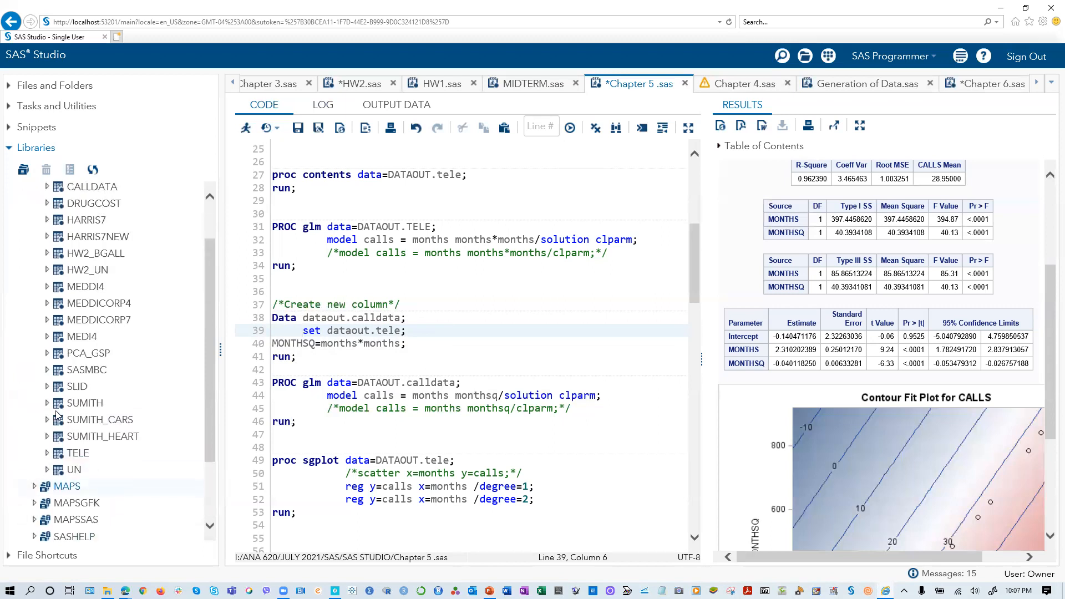
{"action": "scroll", "coordinate": [123, 437], "scroll_direction": "up", "scroll_amount": 1}
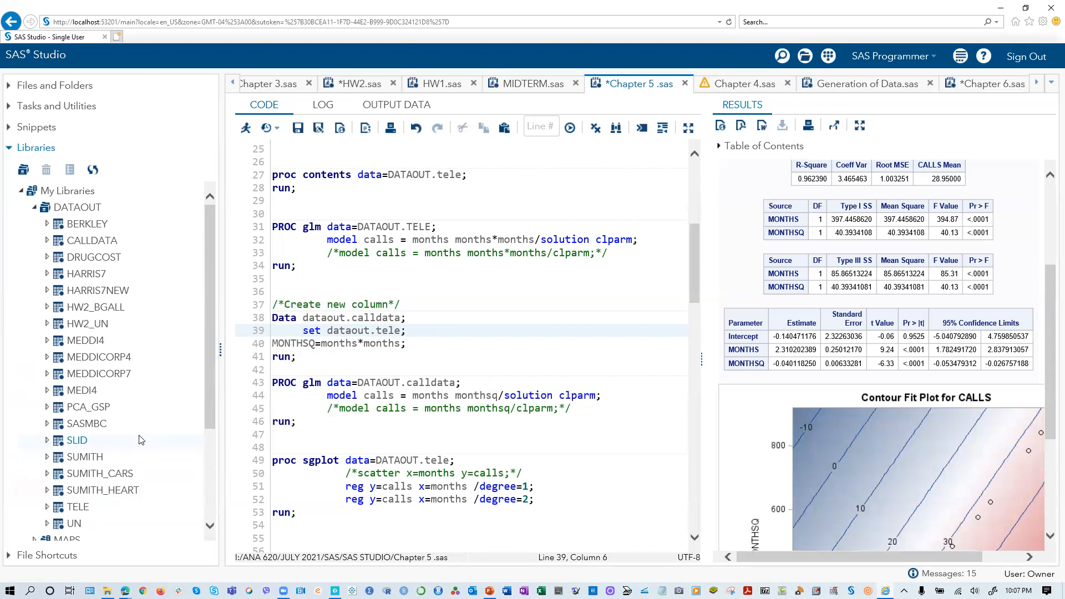
{"action": "scroll", "coordinate": [142, 440], "scroll_direction": "down", "scroll_amount": 2}
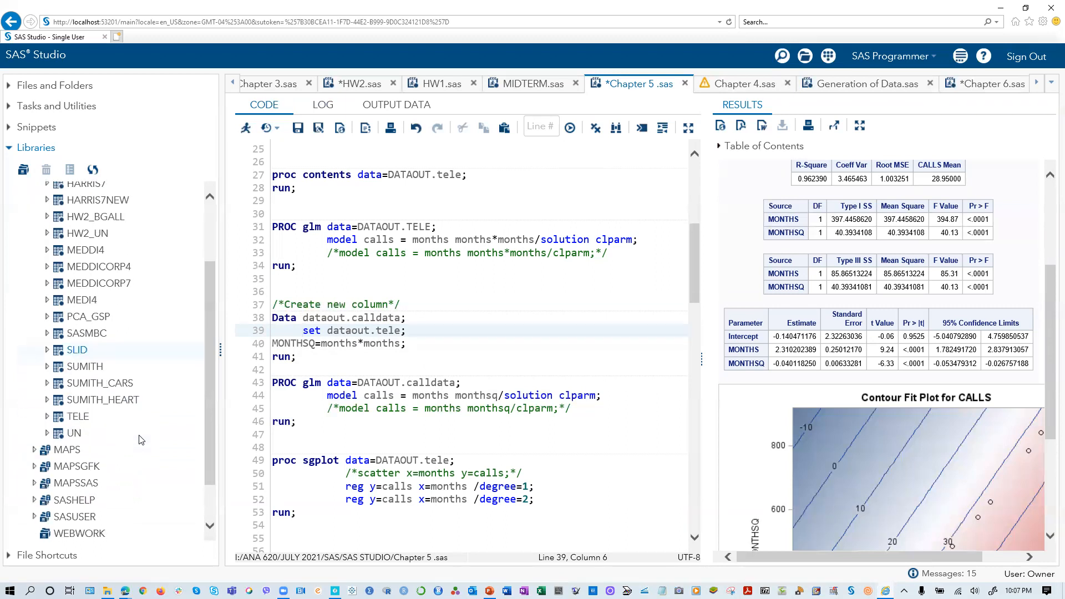
{"action": "double_click", "coordinate": [74, 418]}
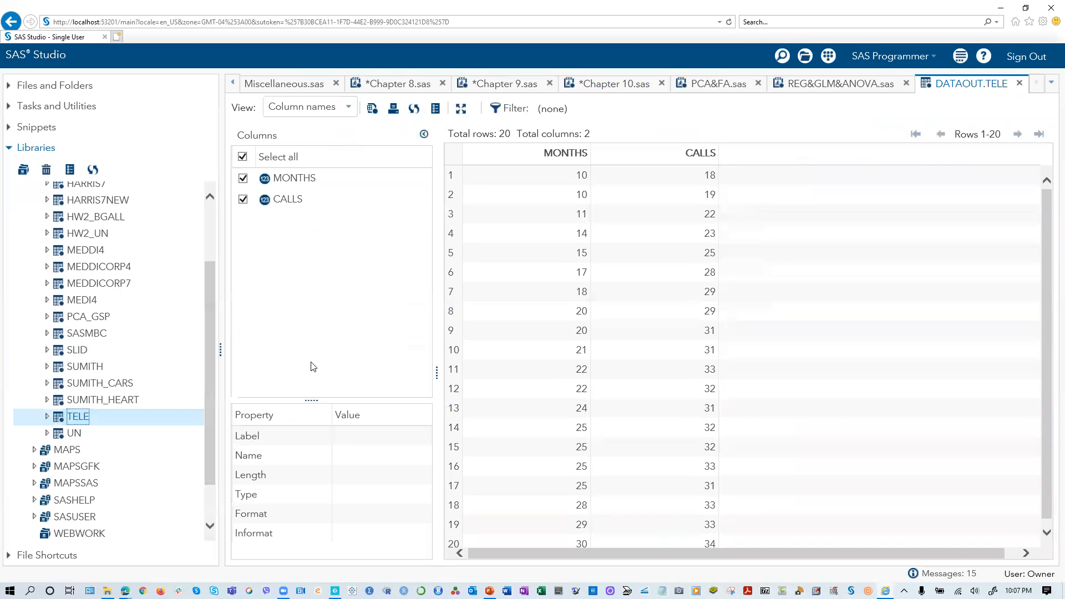
{"action": "left_click", "coordinate": [13, 20]}
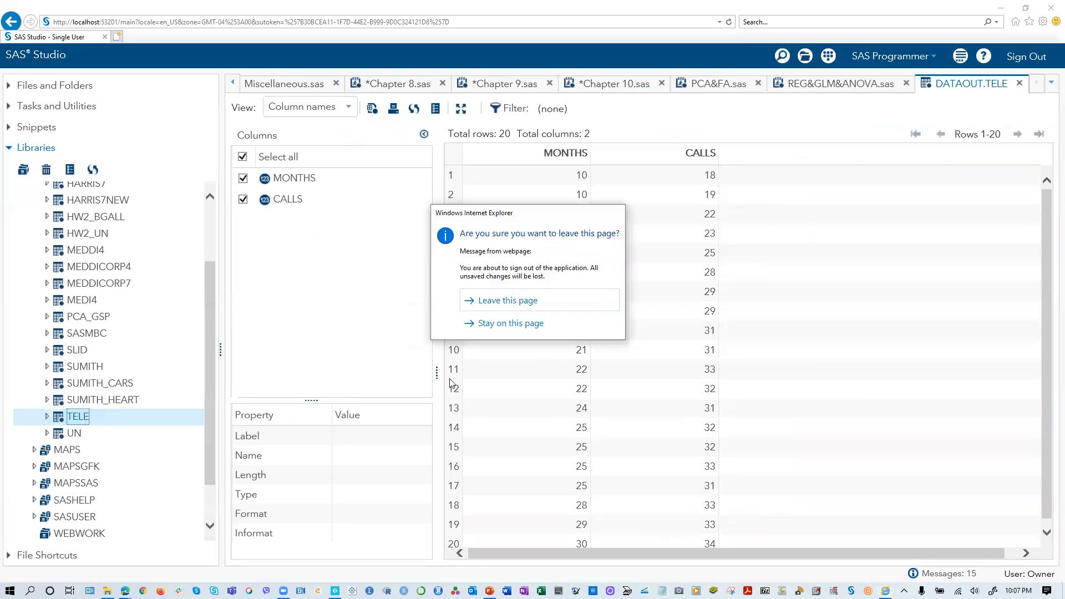
{"action": "left_click", "coordinate": [499, 328]}
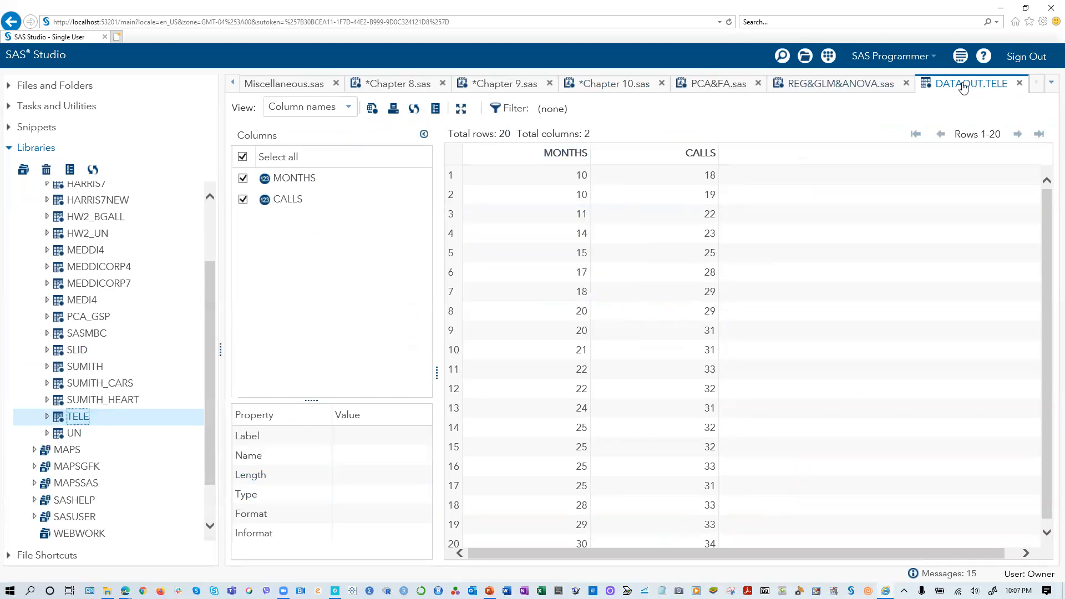
- Go back from the TELE table to the open Chapter 5 .sas program
{"action": "left_click", "coordinate": [233, 83]}
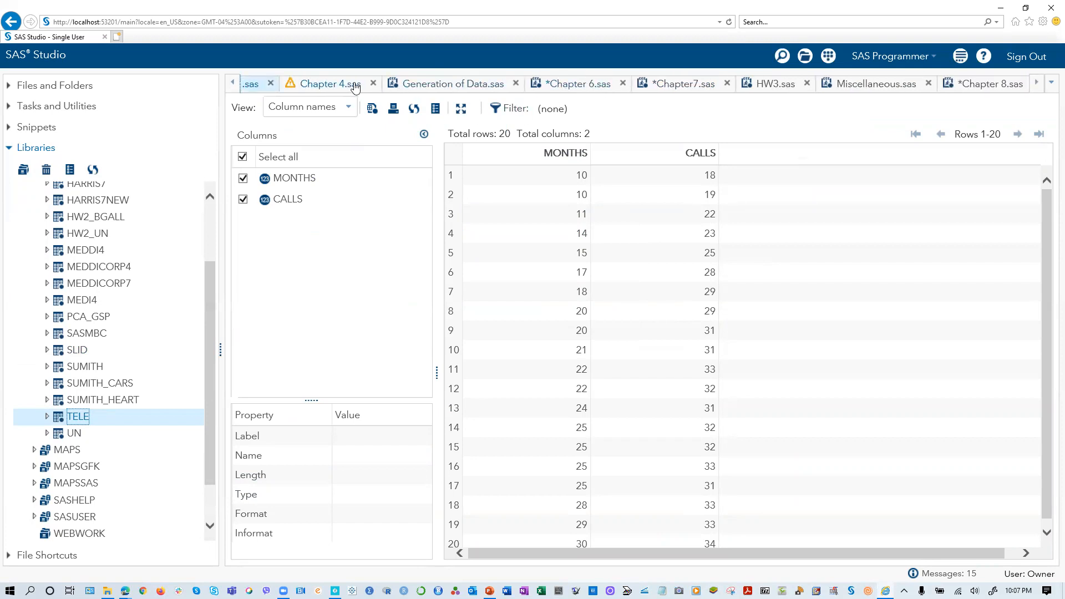
{"action": "left_click", "coordinate": [1040, 85]}
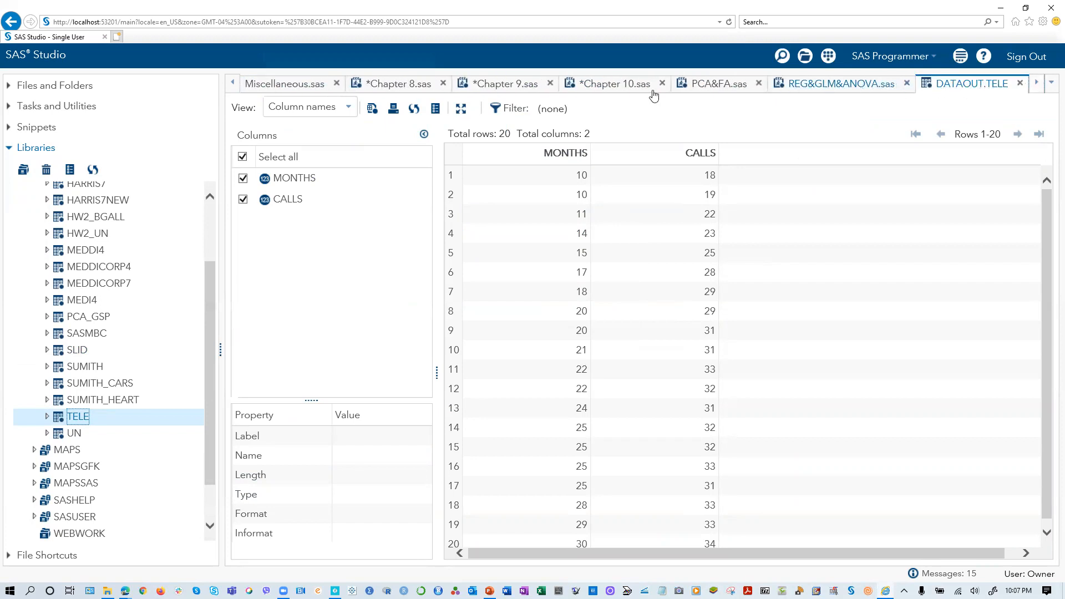
{"action": "left_click", "coordinate": [233, 83]}
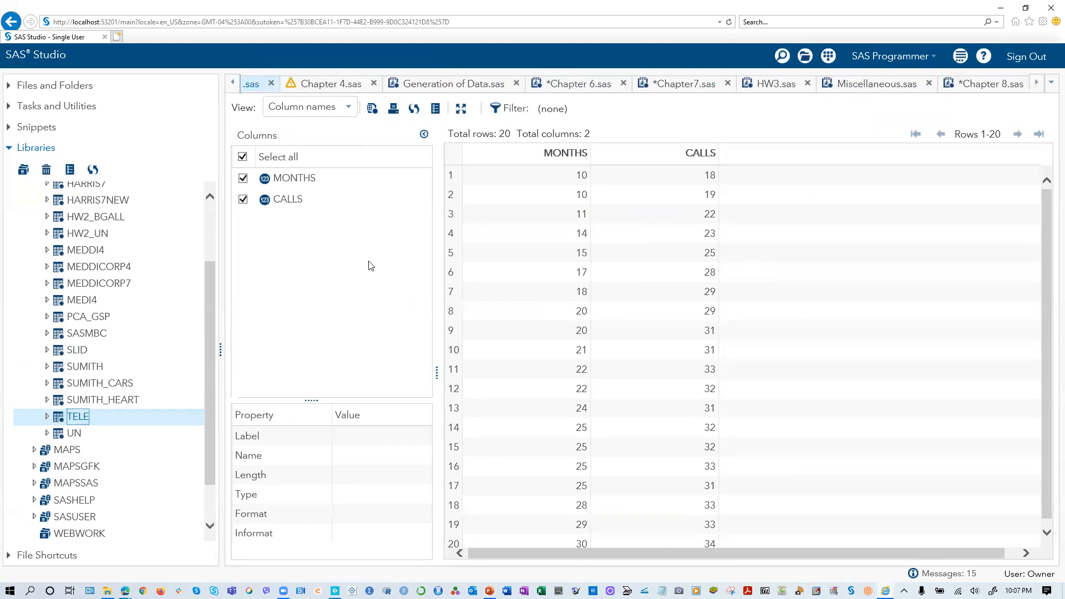
{"action": "left_click", "coordinate": [229, 83]}
{"action": "left_click", "coordinate": [229, 85]}
{"action": "left_click", "coordinate": [648, 88]}
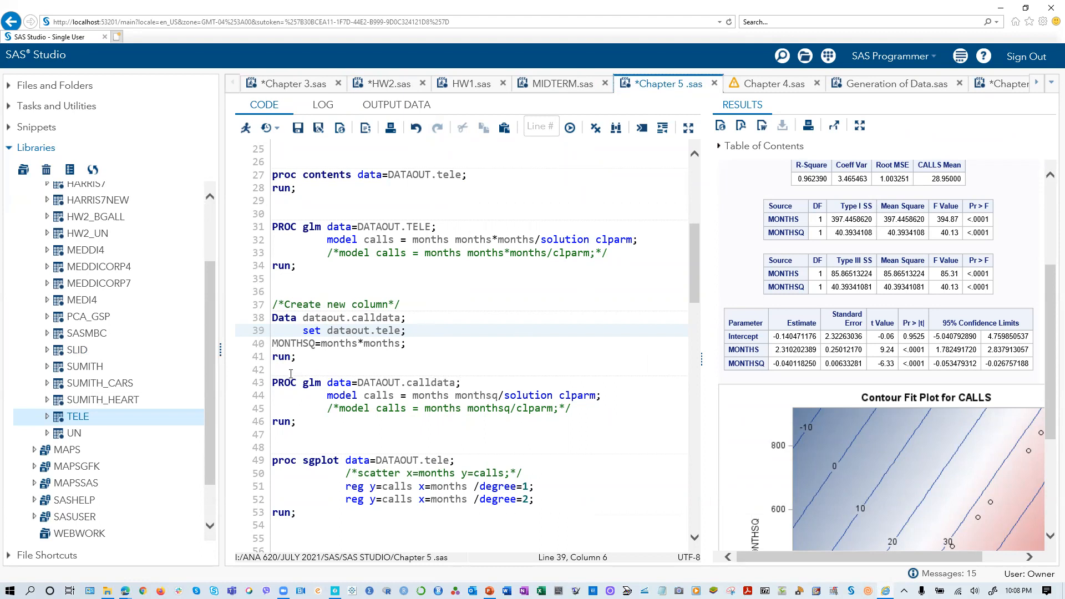
- Run only the proc sgplot block with the degree=1 and degree=2 reg statements, and return to its code
{"action": "scroll", "coordinate": [511, 422], "scroll_direction": "down", "scroll_amount": 1}
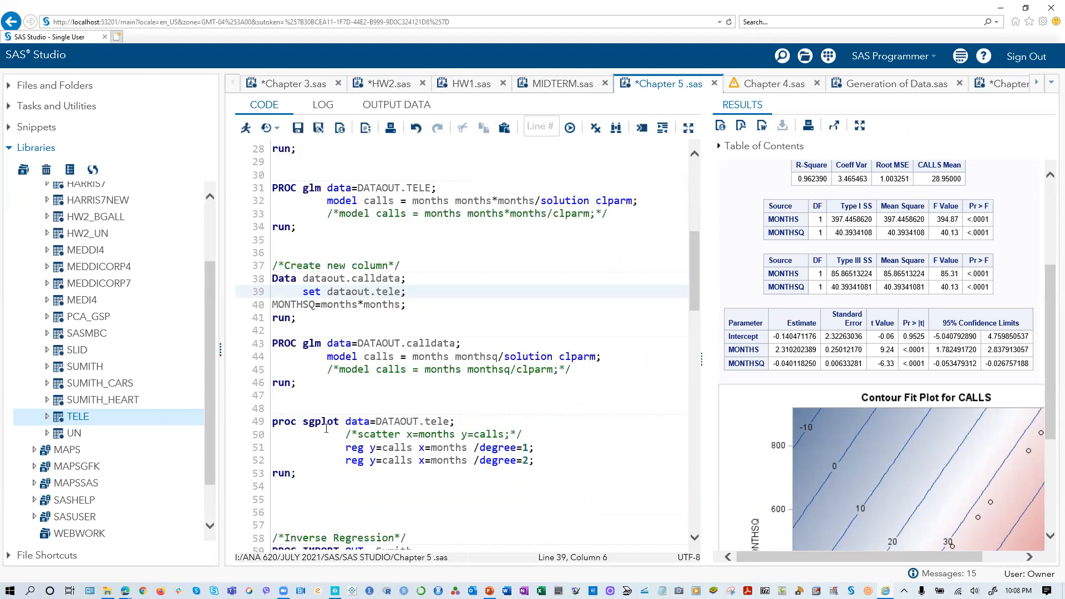
{"action": "scroll", "coordinate": [327, 428], "scroll_direction": "down", "scroll_amount": 1}
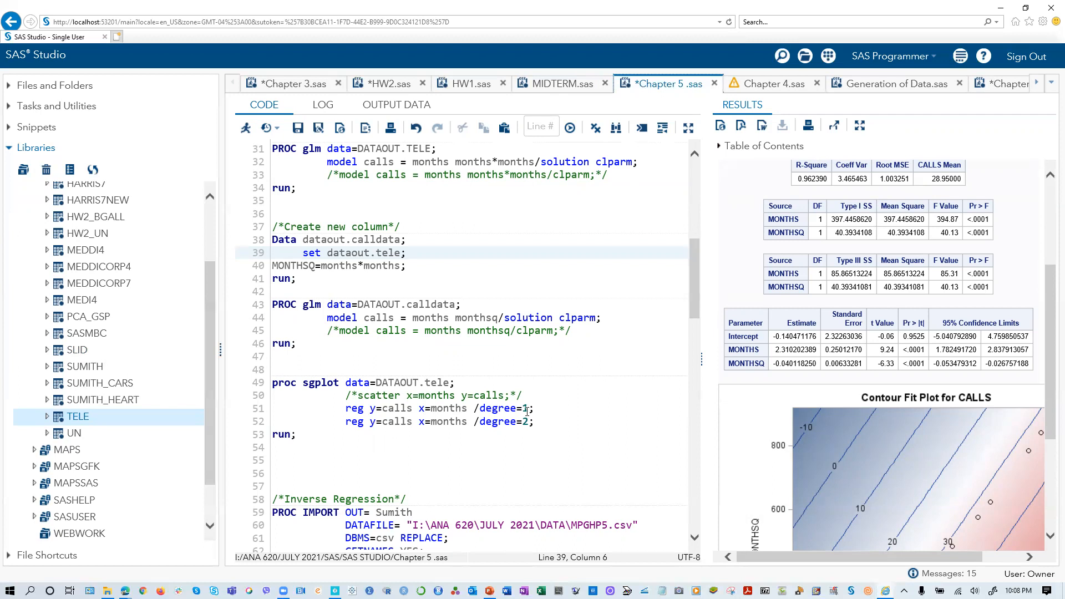
{"action": "left_click_drag", "start_coordinate": [299, 435], "coordinate": [264, 384]}
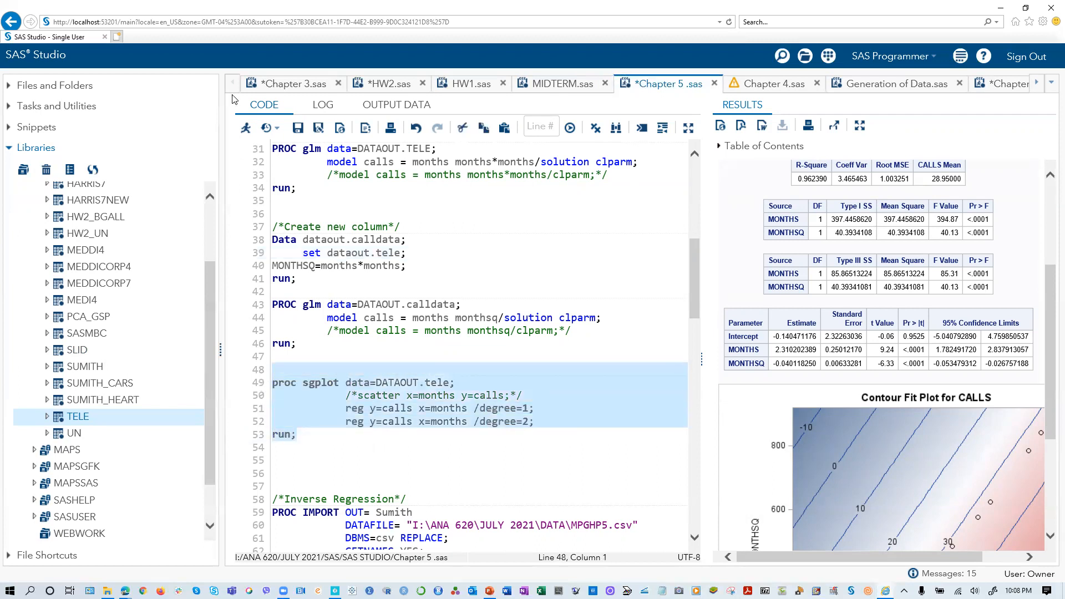
{"action": "left_click", "coordinate": [245, 127]}
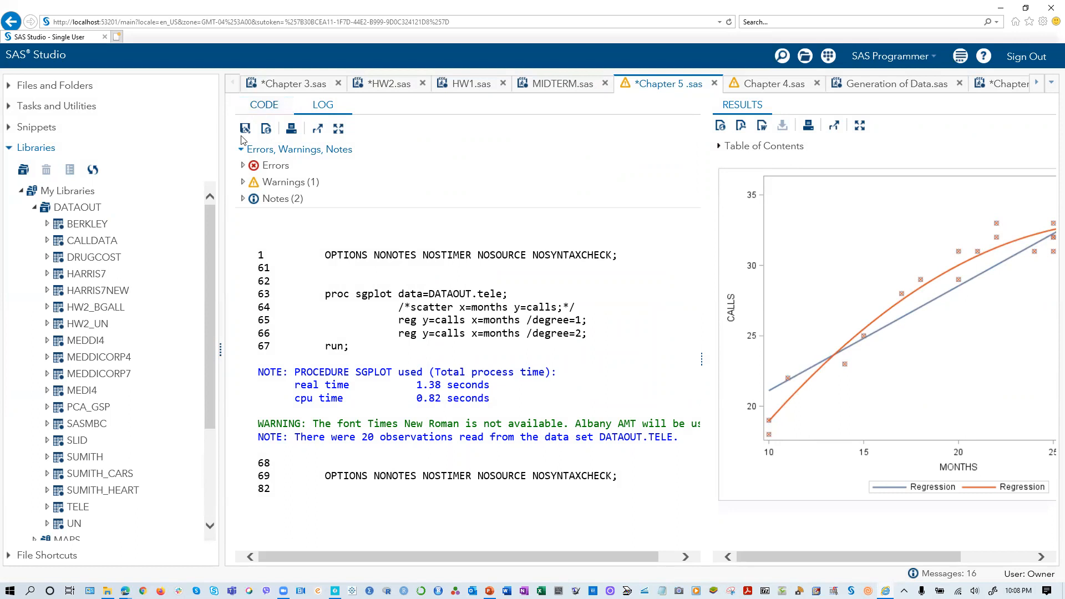
{"action": "left_click", "coordinate": [256, 109]}
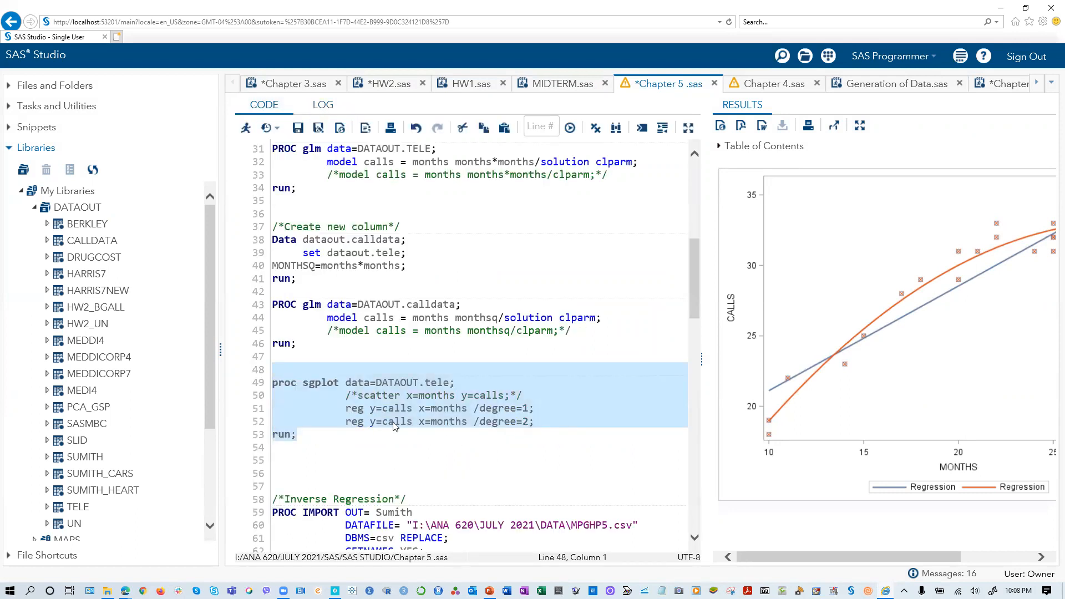
{"action": "left_click", "coordinate": [567, 410]}
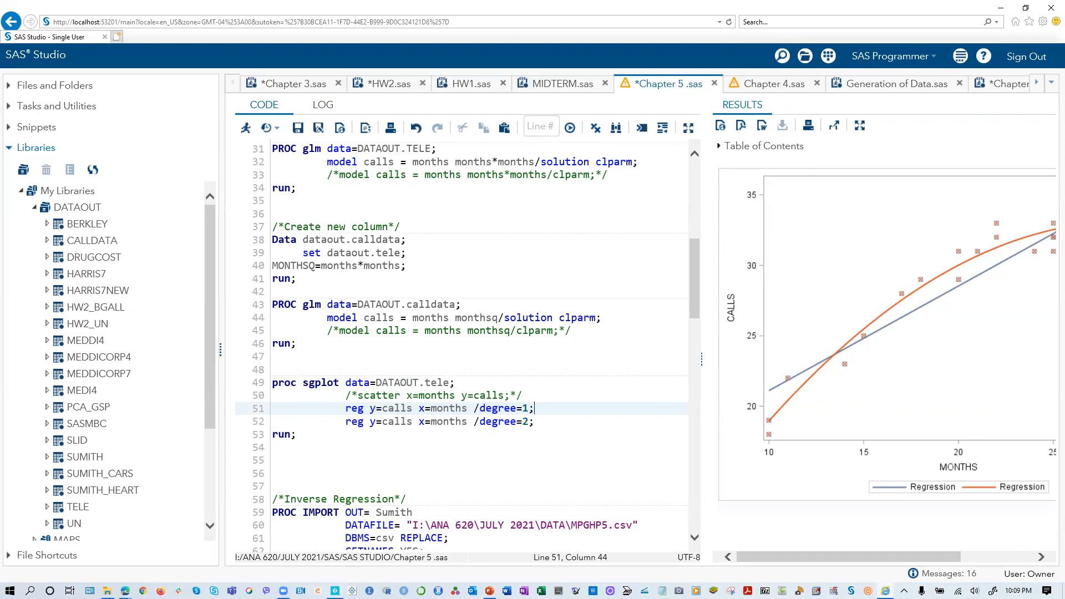
- Switch to Neo Notes, connect the smartpen, dismiss the data transfer dialog, and handwrite the logarithmic regression equations, including log(Y) = b0 + log(x)
{"action": "left_click", "coordinate": [335, 591]}
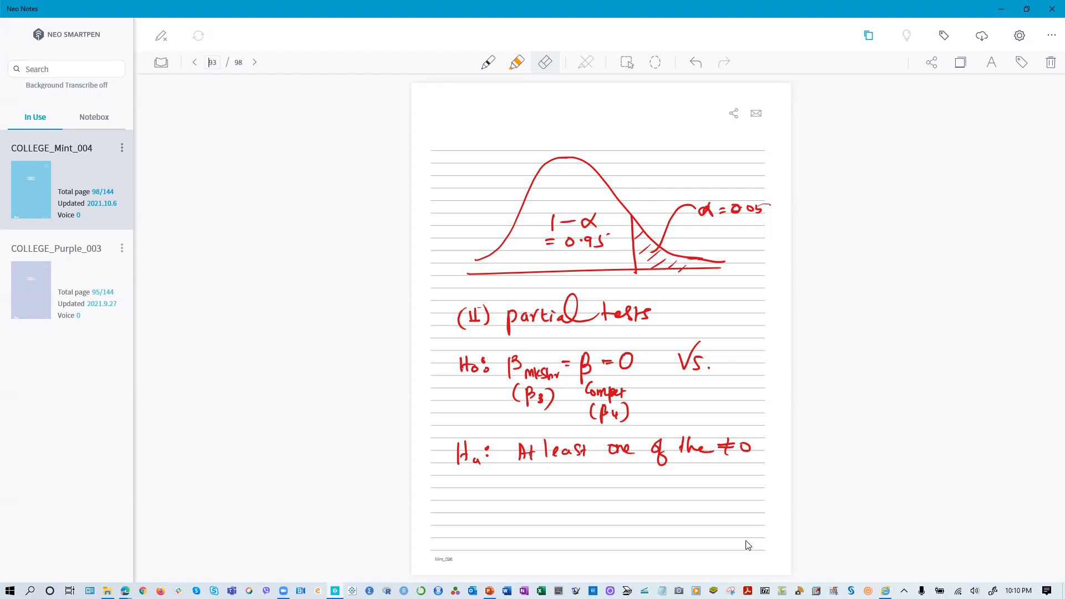
{"action": "left_click", "coordinate": [162, 38]}
{"action": "left_click", "coordinate": [542, 417]}
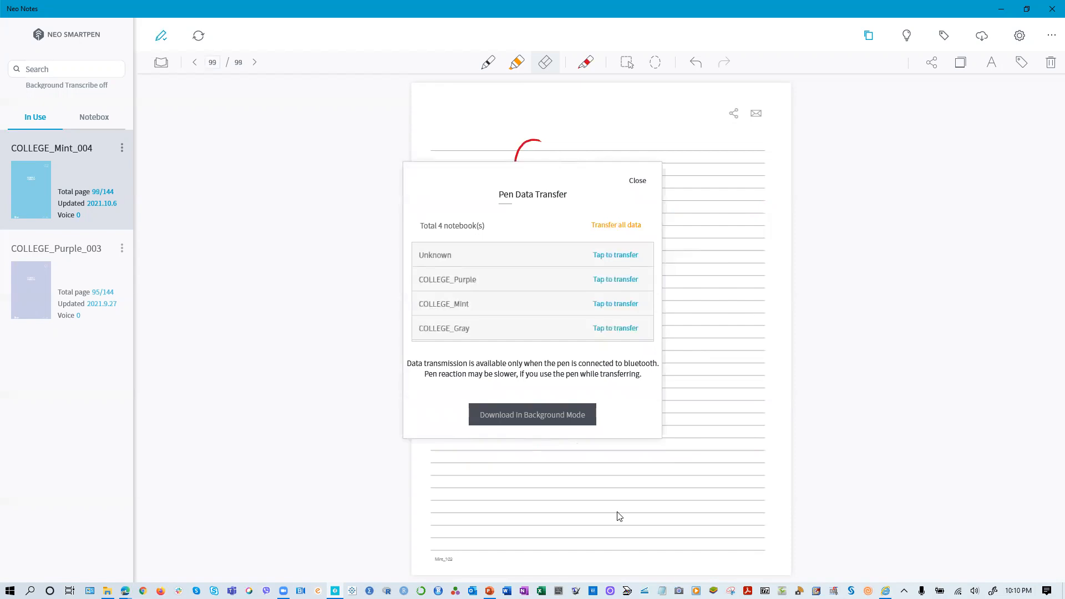
{"action": "left_click", "coordinate": [637, 183]}
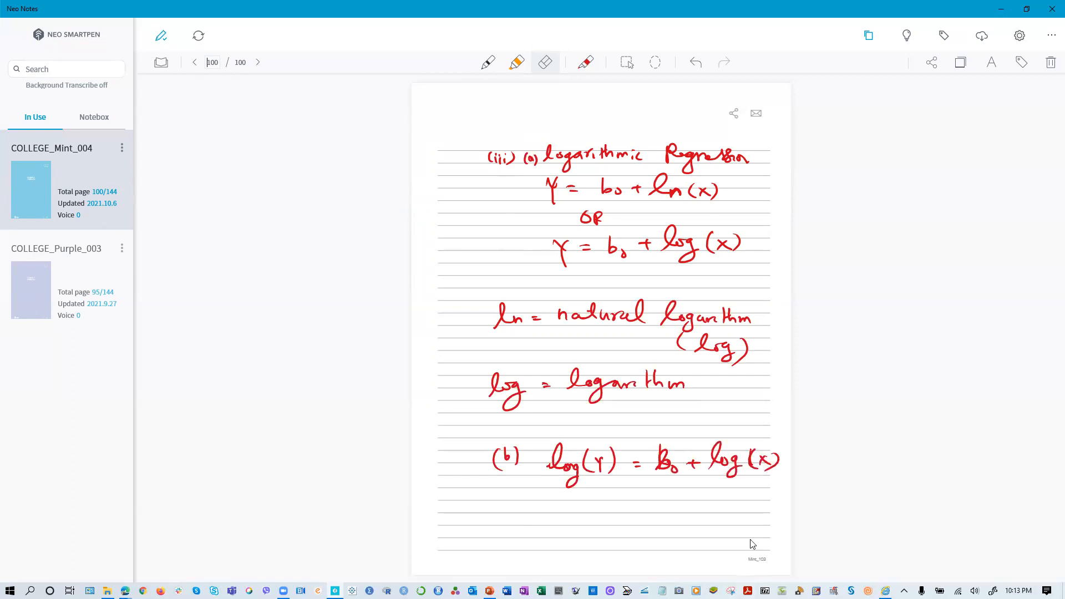
{"action": "left_click", "coordinate": [665, 459]}
- Return to SAS Studio and look through the Inverse Regression section of the Chapter 5 code
{"action": "left_click", "coordinate": [1000, 14]}
{"action": "scroll", "coordinate": [328, 386], "scroll_direction": "down", "scroll_amount": 2}
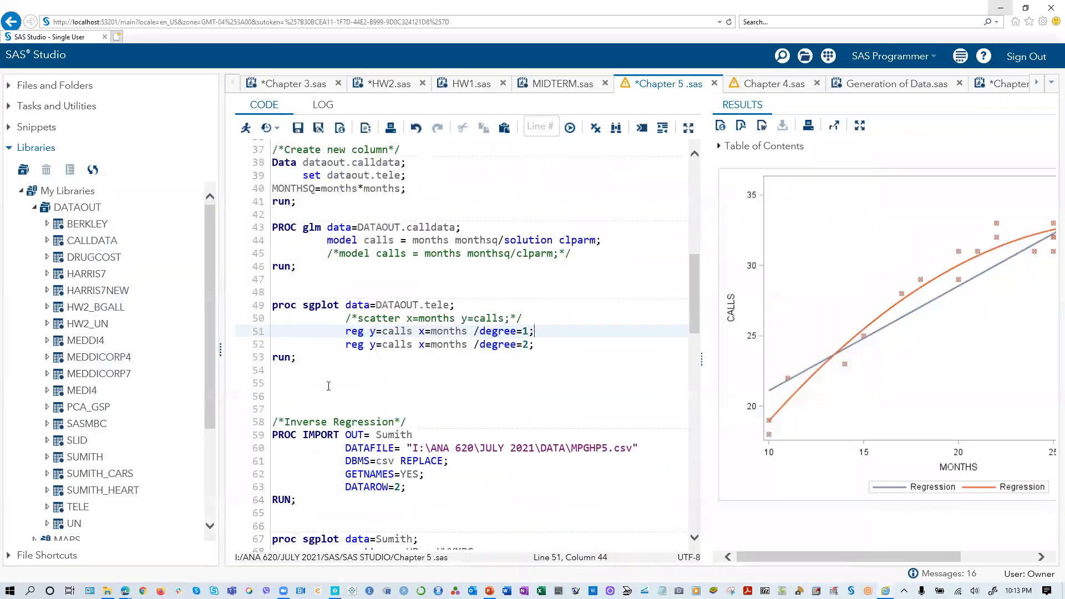
{"action": "scroll", "coordinate": [328, 386], "scroll_direction": "down", "scroll_amount": 3}
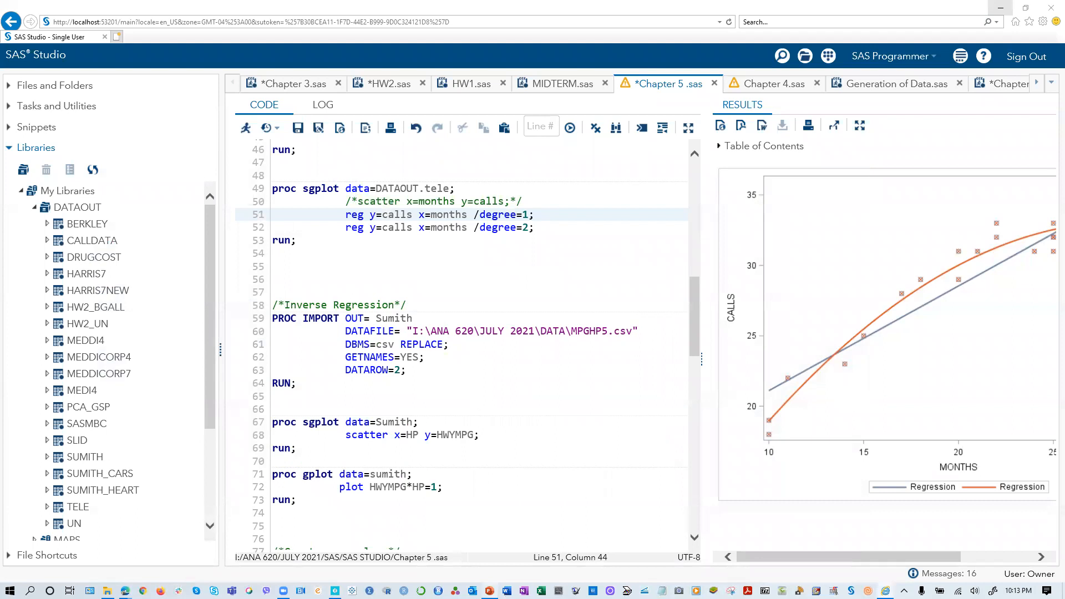
- Switch to PP Chapter 05 in PowerPoint, maximize it, and review the Regression Output slide before selecting the Hypothesis Test on β2 slide
{"action": "left_click", "coordinate": [489, 591]}
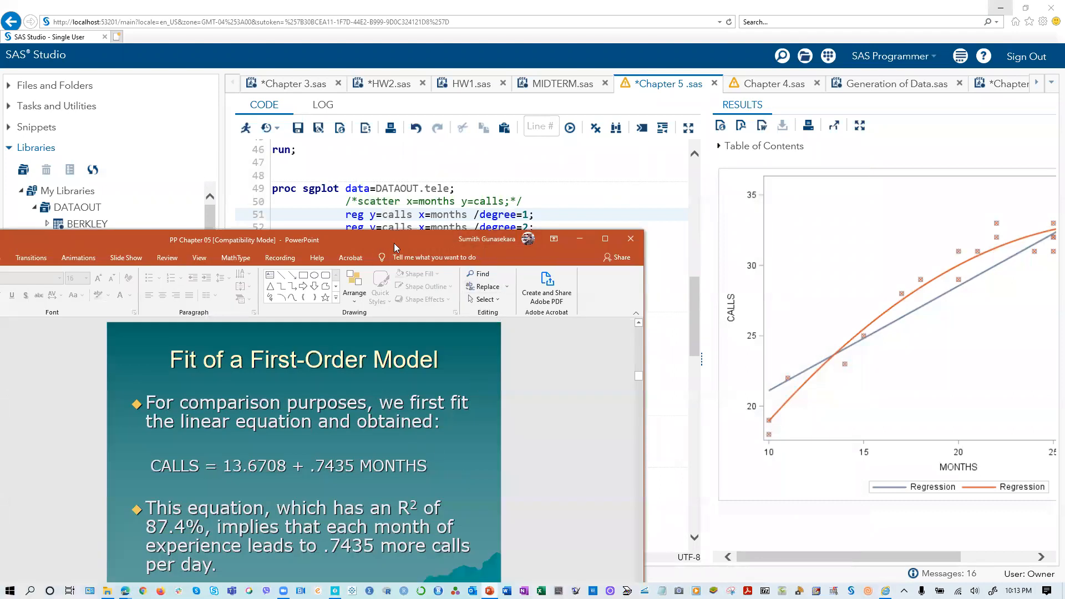
{"action": "left_click_drag", "start_coordinate": [399, 240], "coordinate": [671, 81]}
{"action": "left_click", "coordinate": [882, 80]}
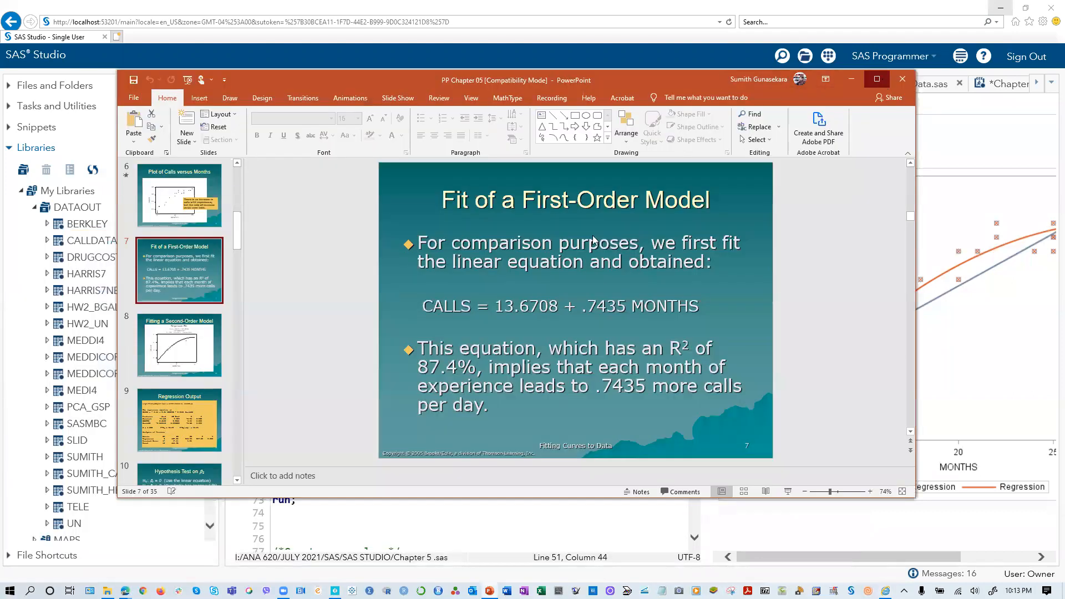
{"action": "left_click", "coordinate": [88, 473]}
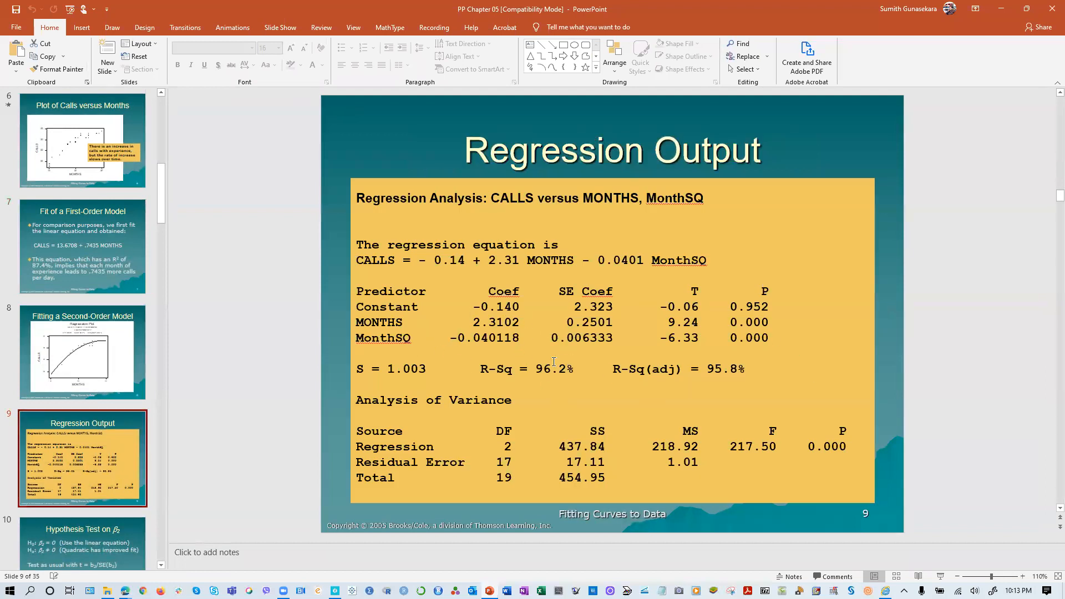
{"action": "scroll", "coordinate": [78, 389], "scroll_direction": "down", "scroll_amount": 3}
{"action": "left_click", "coordinate": [68, 389]}
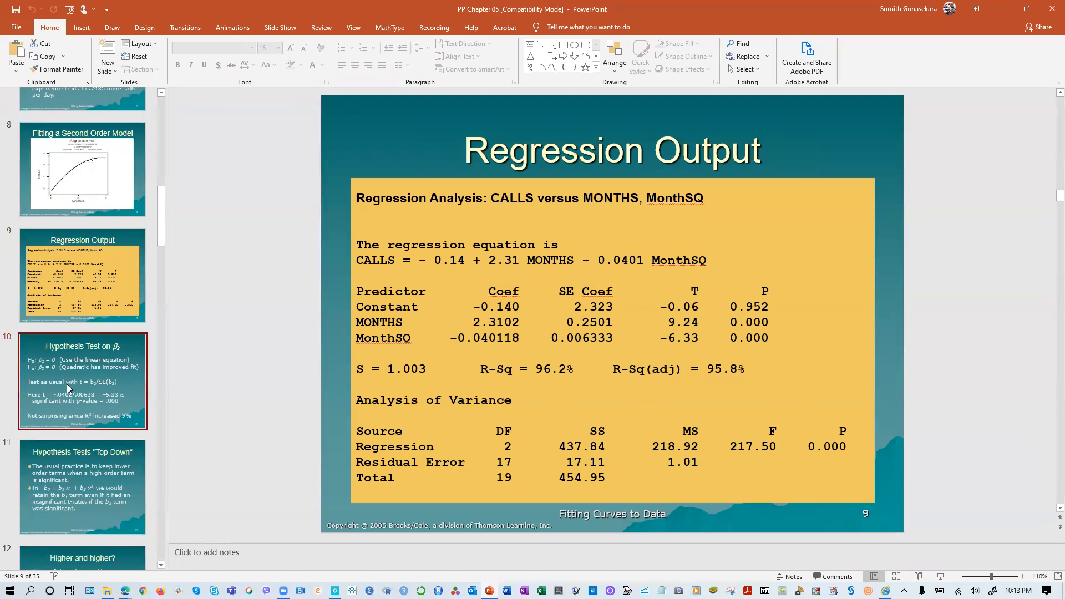
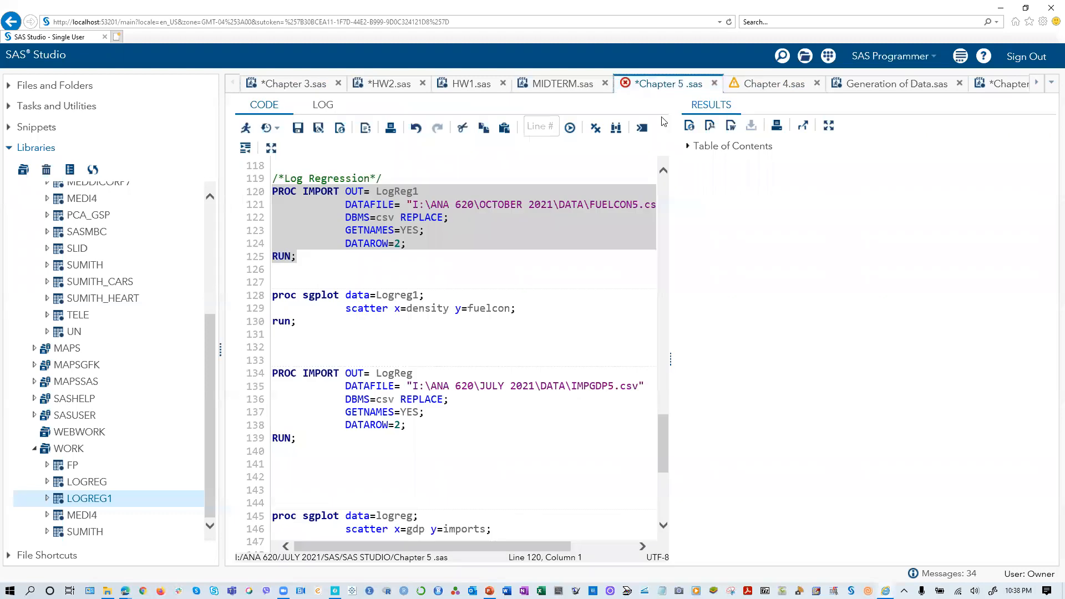
- Insert two blank lines below the density versus fuelcon scatter plot block, before the IMPGDP5.csv import
{"action": "left_click", "coordinate": [484, 236]}
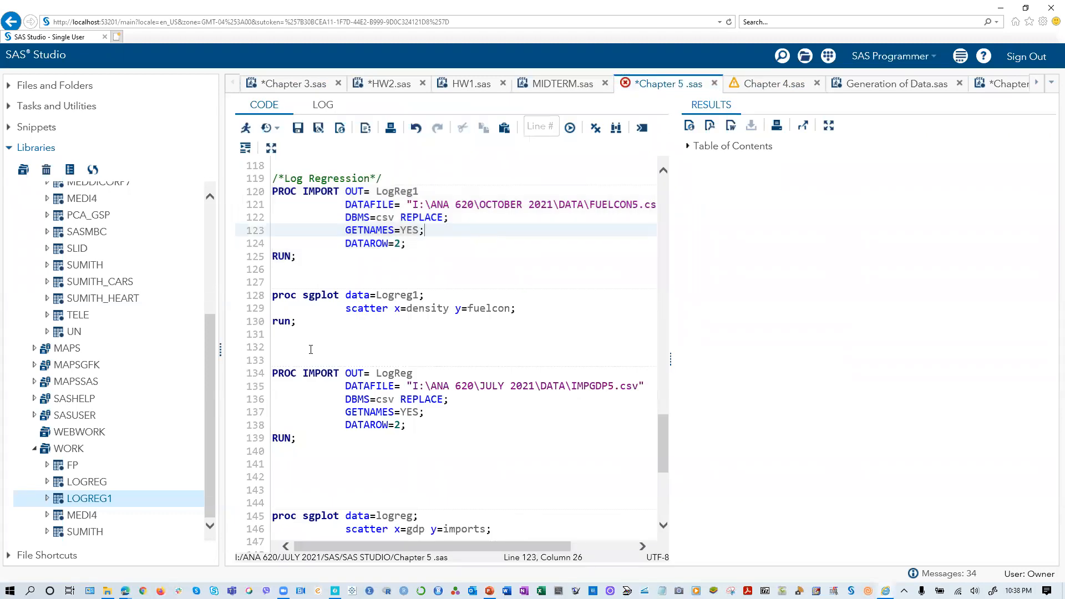
{"action": "left_click", "coordinate": [289, 337]}
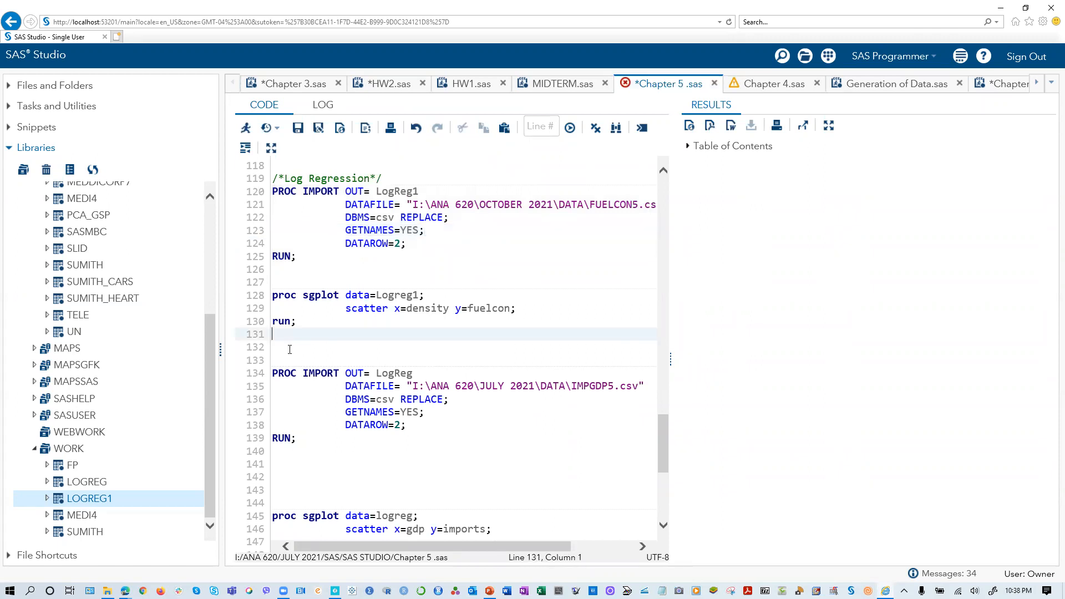
{"action": "key", "text": "Return"}
{"action": "key", "text": "Return"}
{"action": "scroll", "coordinate": [388, 349], "scroll_direction": "down", "scroll_amount": 3}
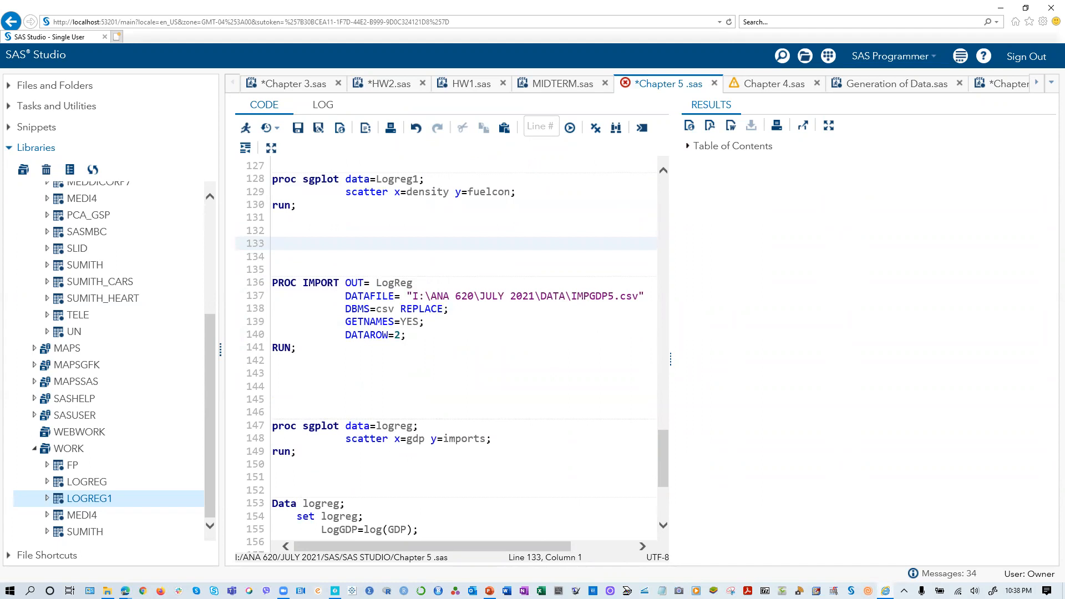
- Switch to PP Chapter 05 in PowerPoint, maximize it, and review the fuel consumption slides from Plot of Fuelcon versus Density through Linear and Log Regressions
{"action": "left_click", "coordinate": [489, 591]}
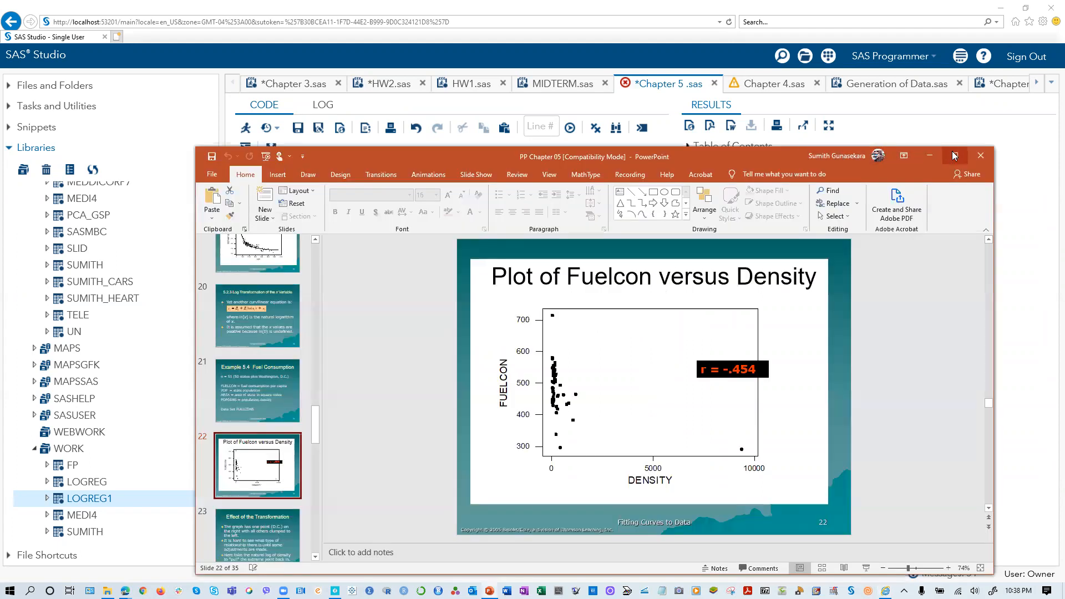
{"action": "left_click", "coordinate": [952, 158]}
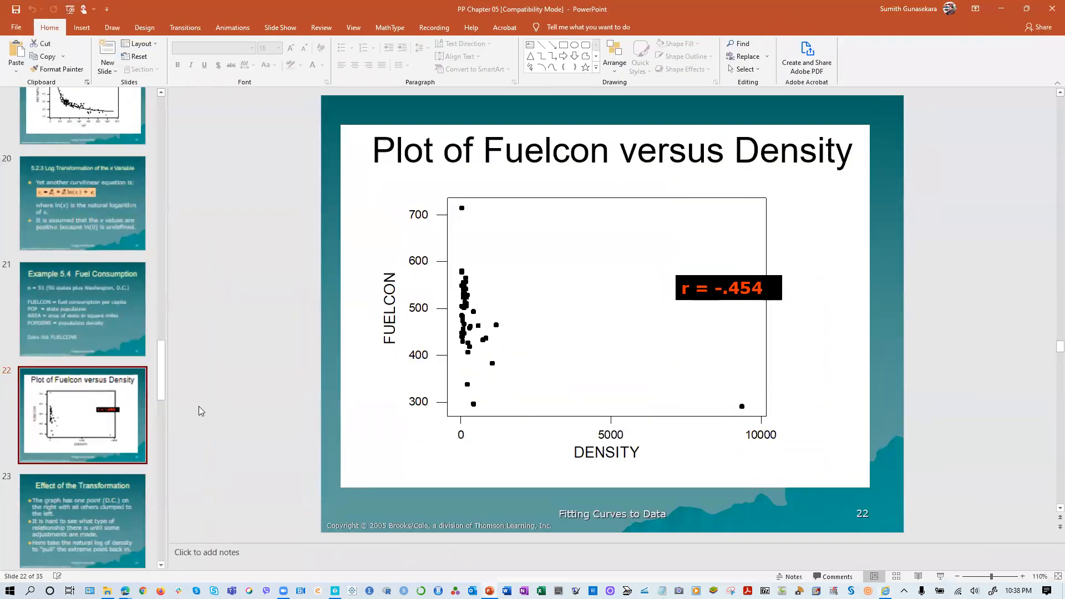
{"action": "left_click", "coordinate": [92, 530]}
{"action": "scroll", "coordinate": [99, 548], "scroll_direction": "down", "scroll_amount": 4}
{"action": "left_click", "coordinate": [91, 408]}
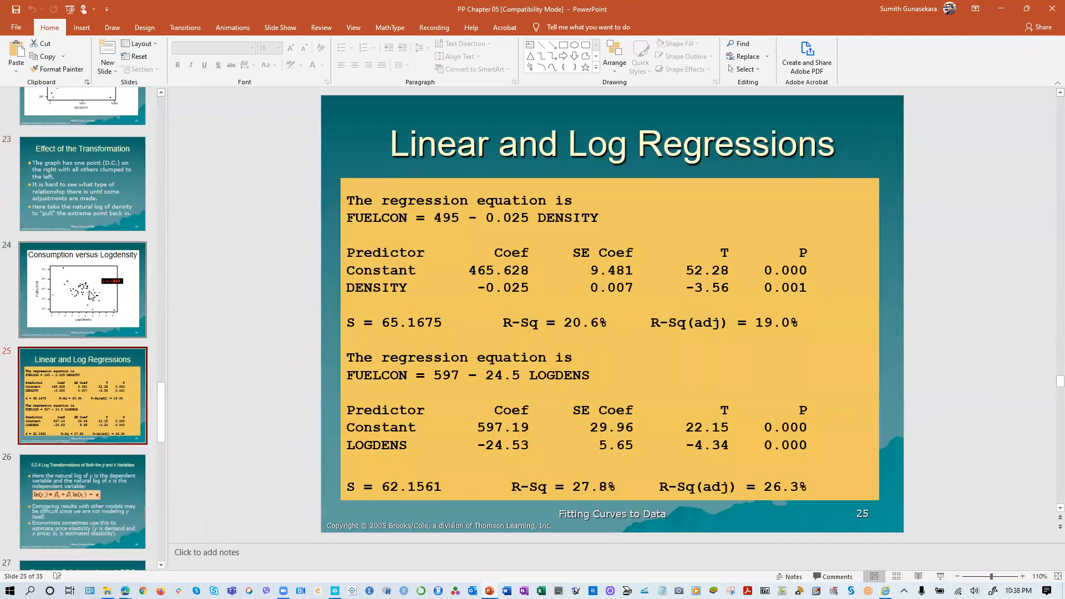
{"action": "left_click", "coordinate": [89, 292]}
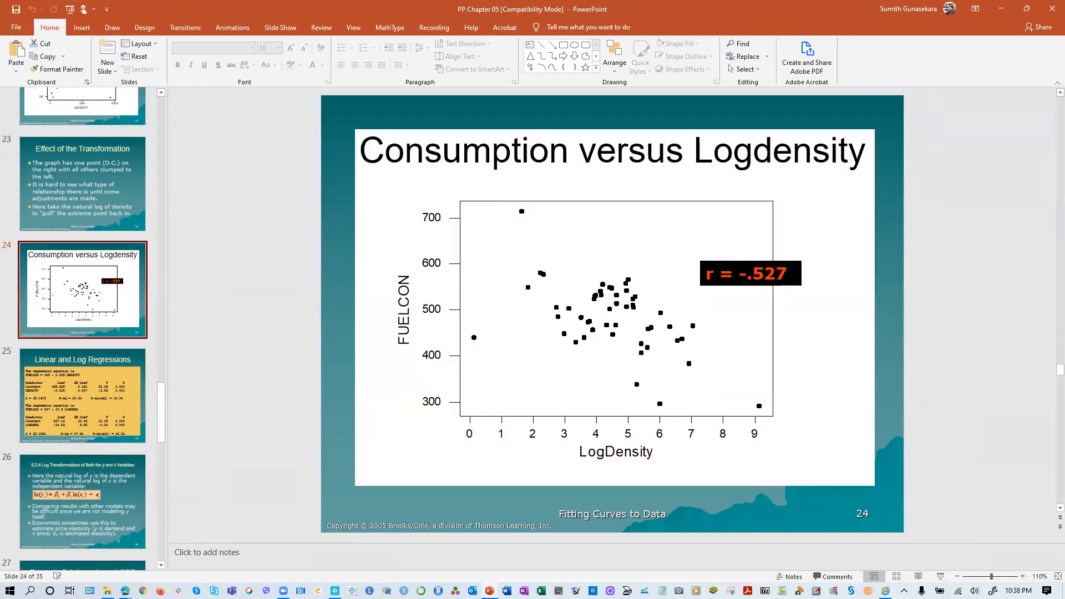
{"action": "left_click", "coordinate": [63, 171]}
{"action": "scroll", "coordinate": [66, 250], "scroll_direction": "up", "scroll_amount": 5}
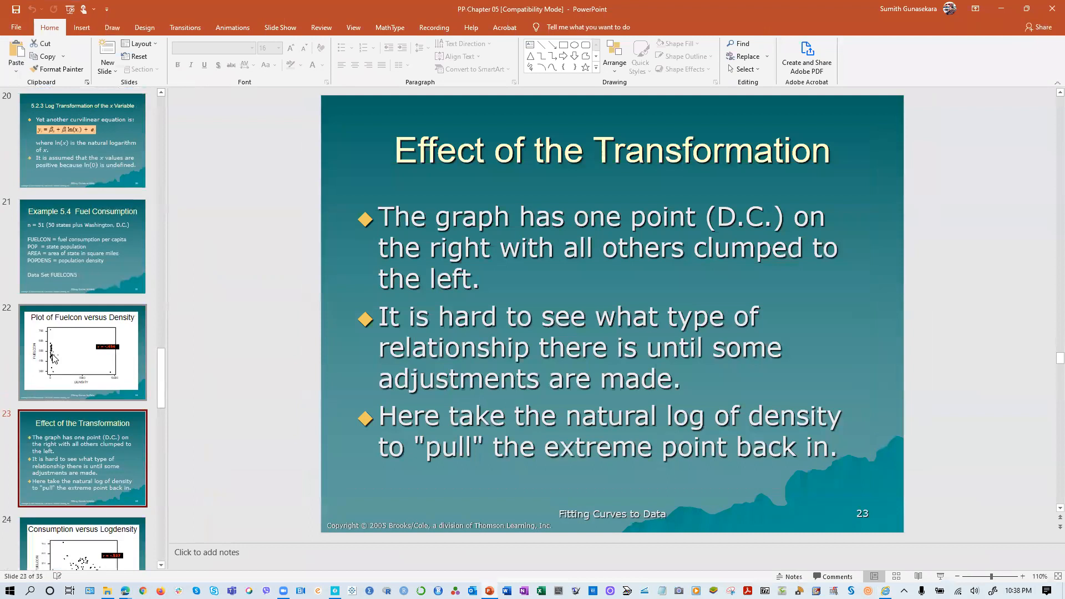
{"action": "left_click", "coordinate": [53, 360]}
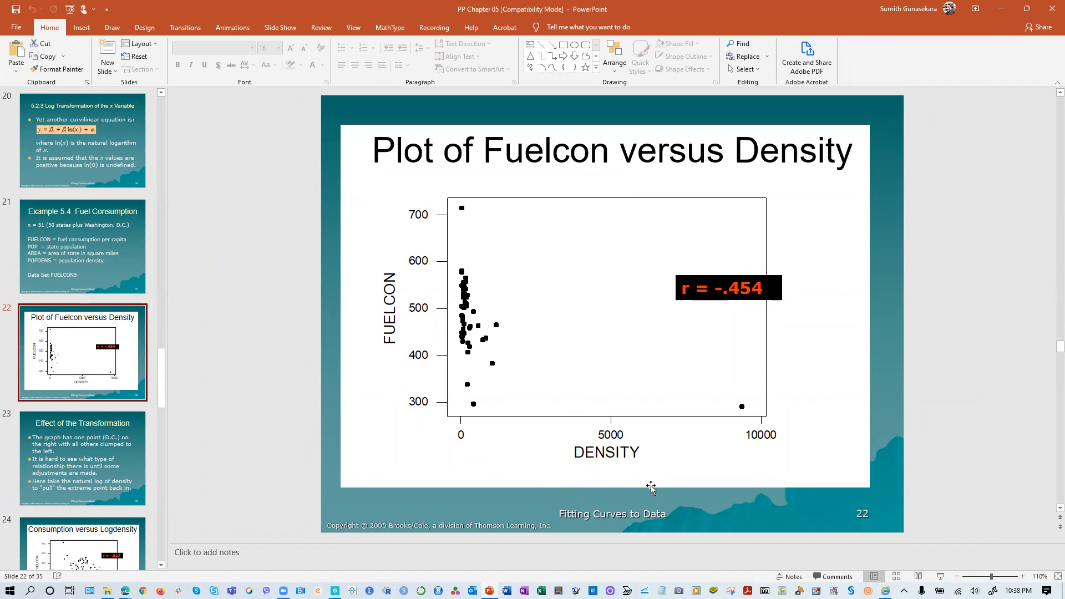
{"action": "scroll", "coordinate": [62, 521], "scroll_direction": "down", "scroll_amount": 3}
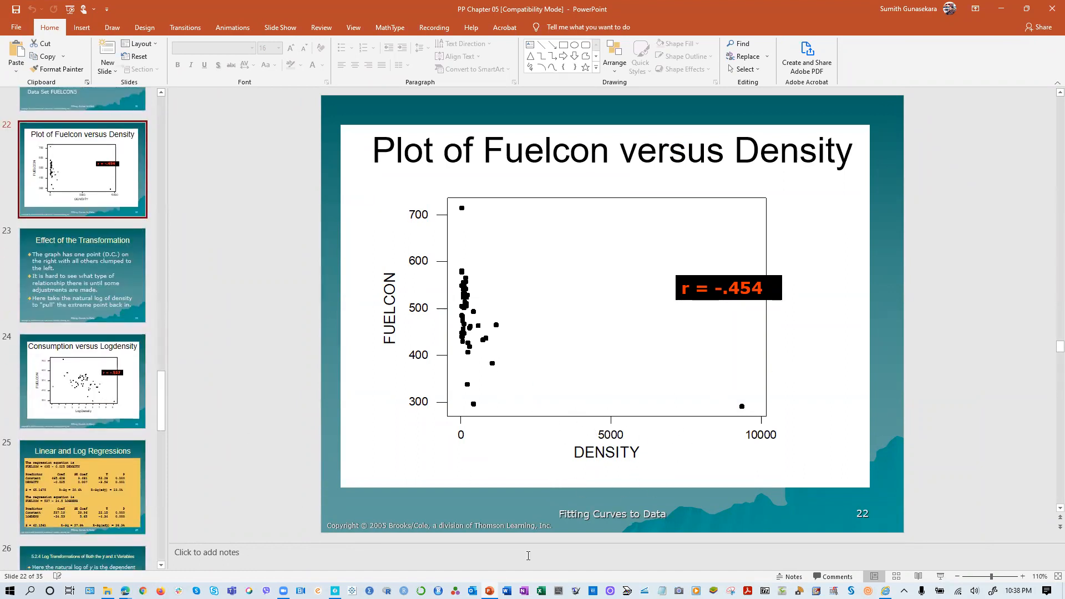
{"action": "left_click", "coordinate": [65, 379]}
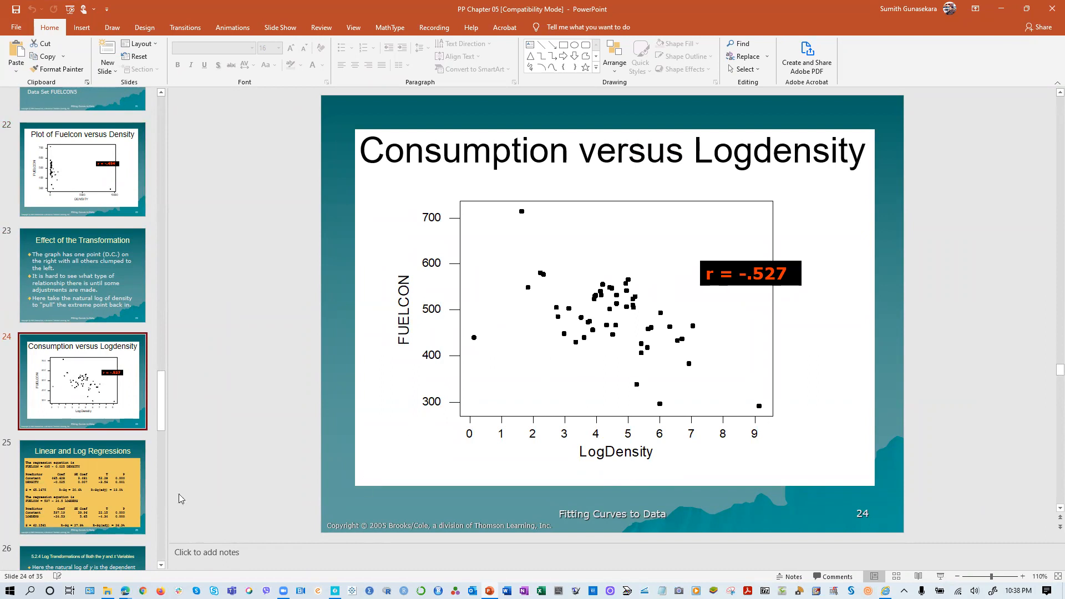
{"action": "left_click", "coordinate": [62, 494]}
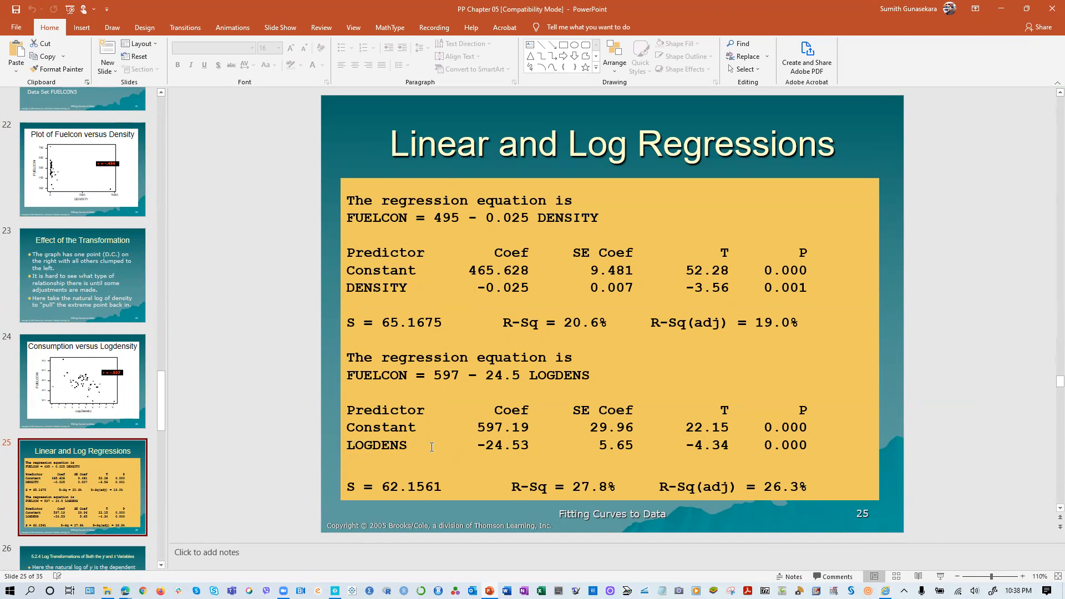
- Close the MPGHP5 workbook and the Excel start-up window to get back to SAS Studio
{"action": "left_click_drag", "start_coordinate": [792, 15], "coordinate": [0, 203]}
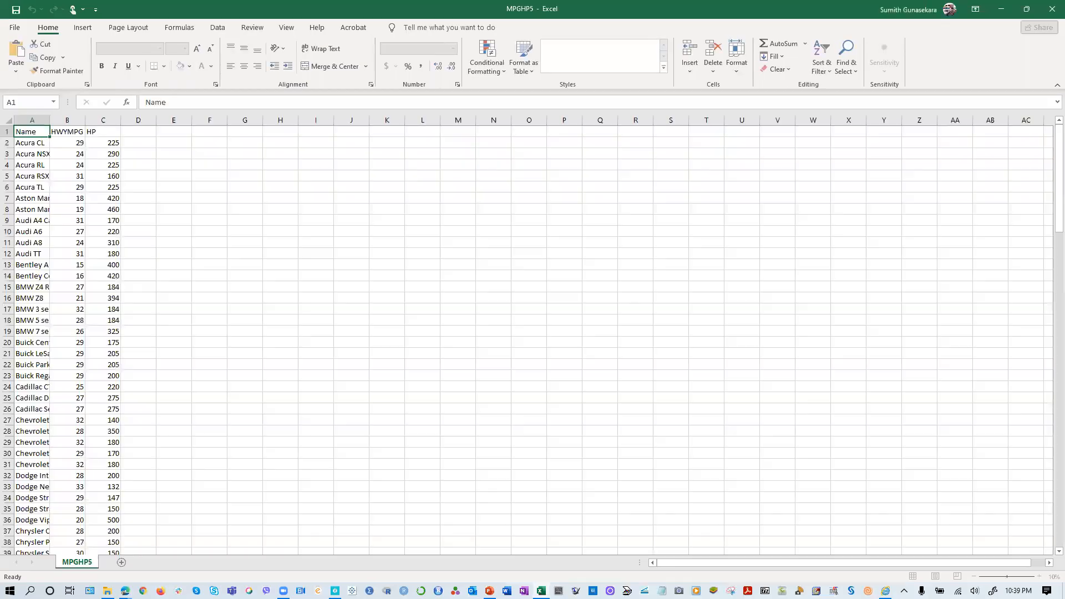
{"action": "left_click", "coordinate": [1052, 9]}
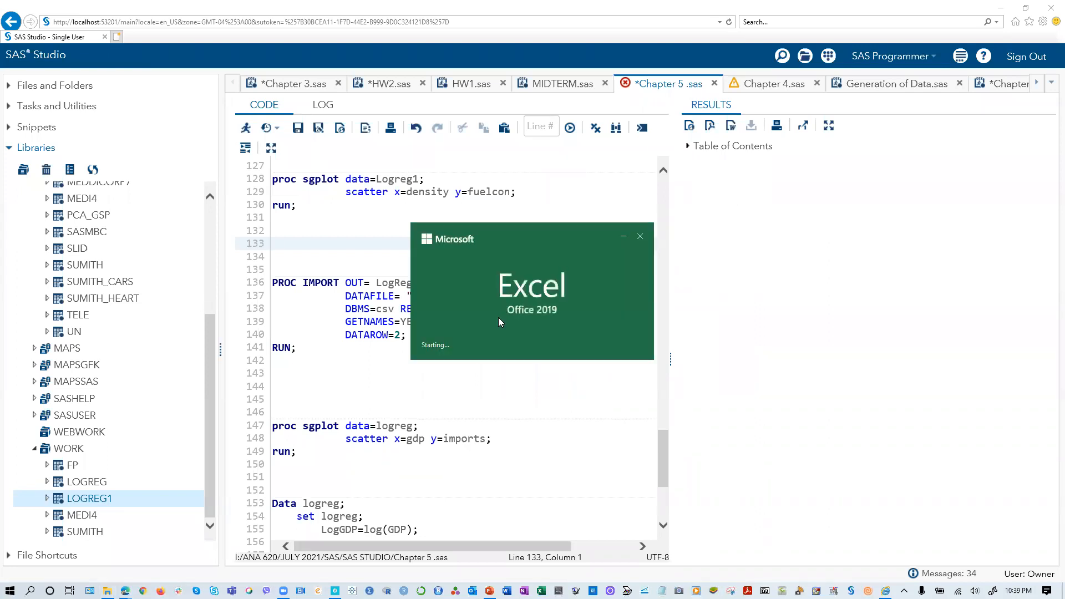
{"action": "left_click", "coordinate": [640, 238]}
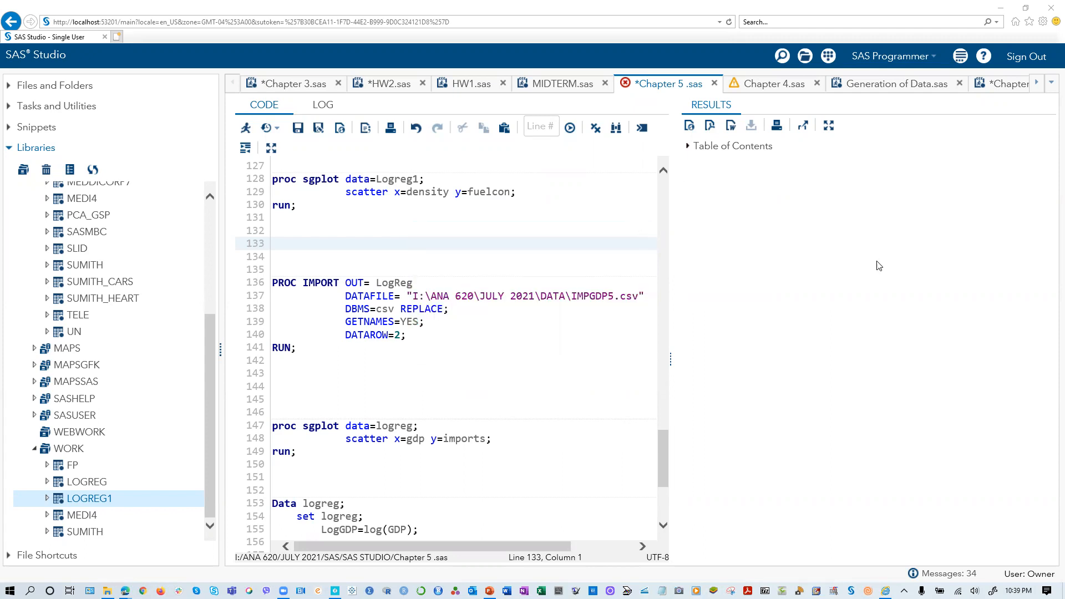
- Run only the PROC IMPORT block that reads IMPGDP5.csv into LogReg, check its output table, and return to the code
{"action": "scroll", "coordinate": [570, 380], "scroll_direction": "down", "scroll_amount": 5}
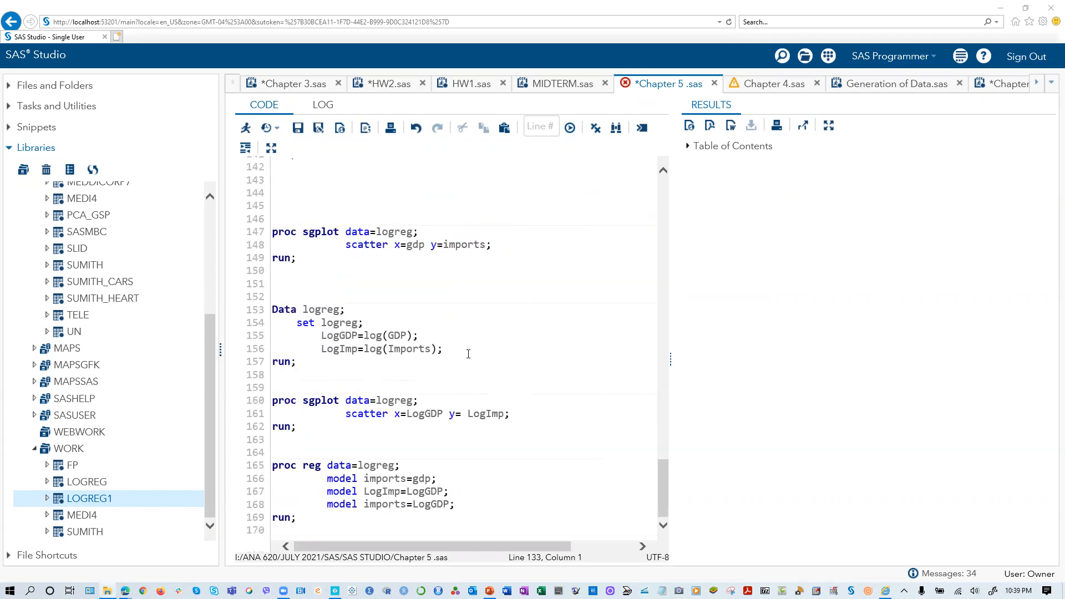
{"action": "scroll", "coordinate": [468, 354], "scroll_direction": "up", "scroll_amount": 5}
{"action": "left_click", "coordinate": [311, 353]}
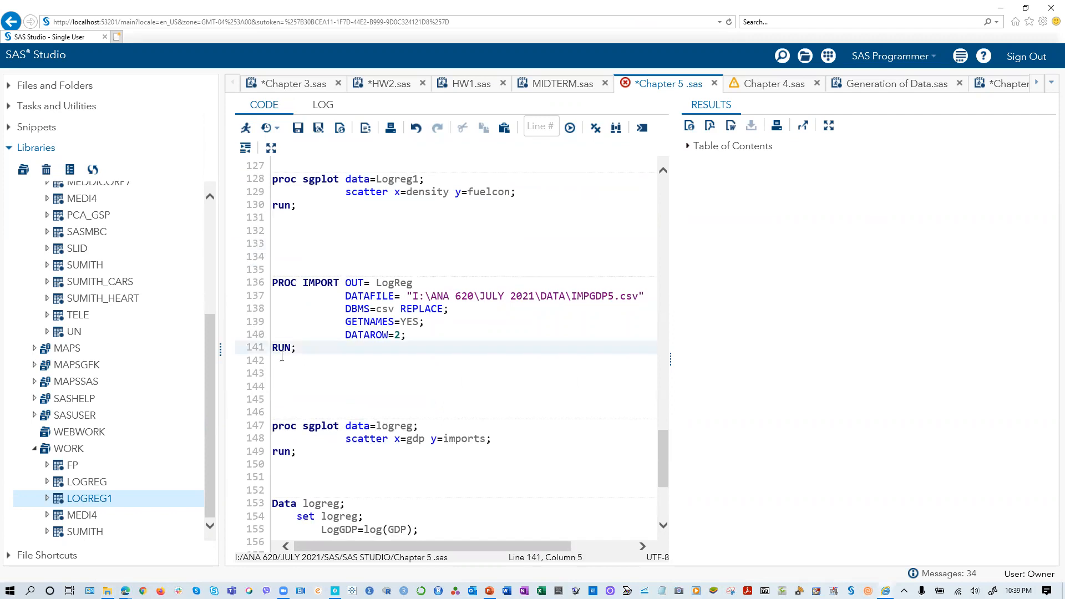
{"action": "left_click_drag", "start_coordinate": [310, 354], "coordinate": [257, 284]}
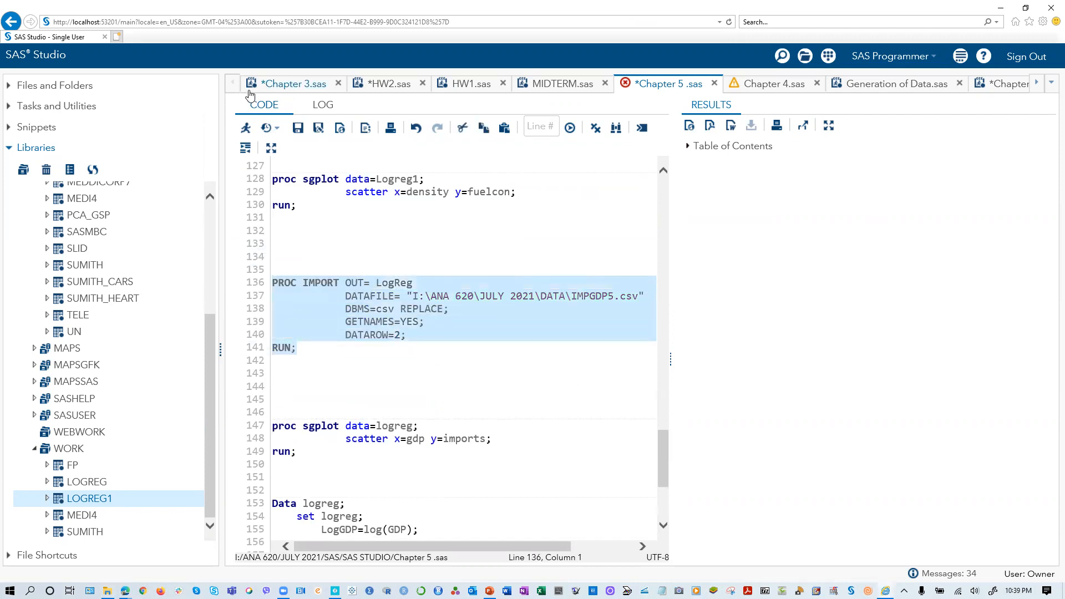
{"action": "left_click", "coordinate": [246, 128]}
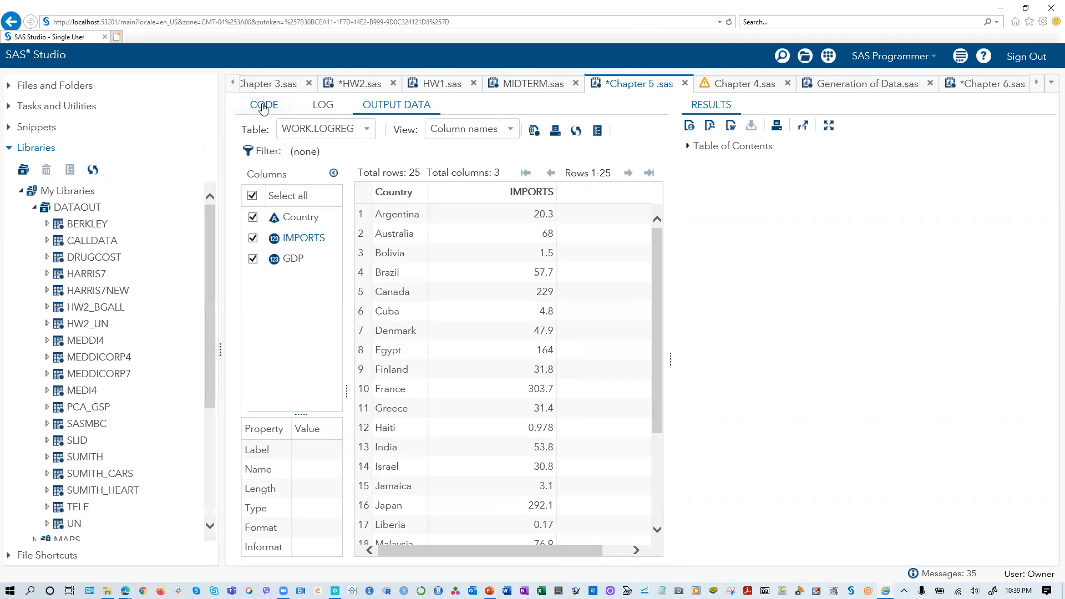
{"action": "left_click_drag", "start_coordinate": [570, 549], "coordinate": [506, 539]}
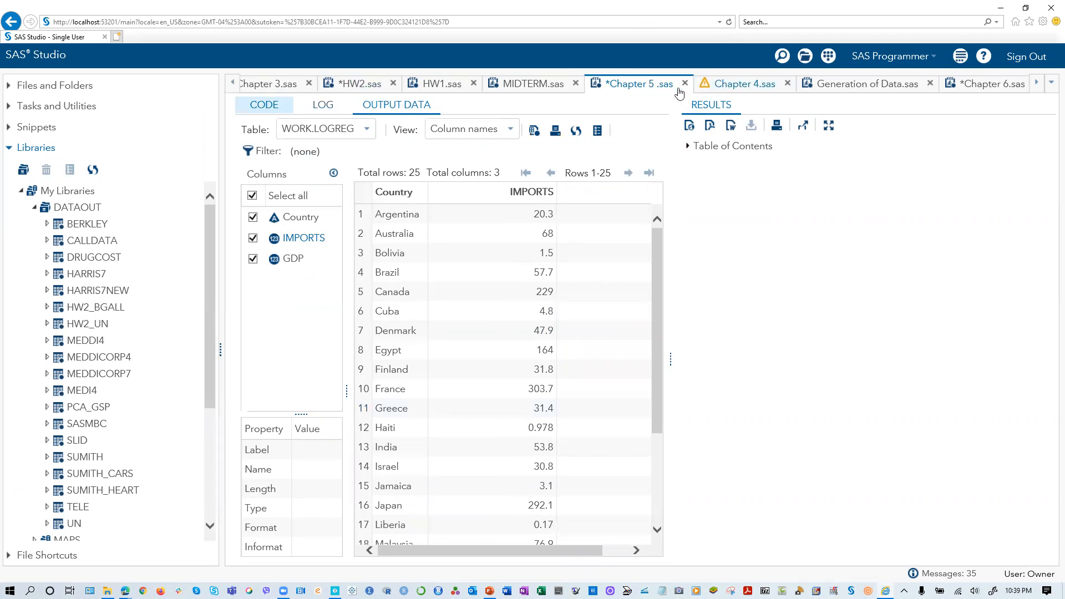
{"action": "left_click", "coordinate": [276, 107]}
- Run only the proc sgplot block that scatters gdp against imports from logreg, and return to the code
{"action": "scroll", "coordinate": [319, 412], "scroll_direction": "down", "scroll_amount": 2}
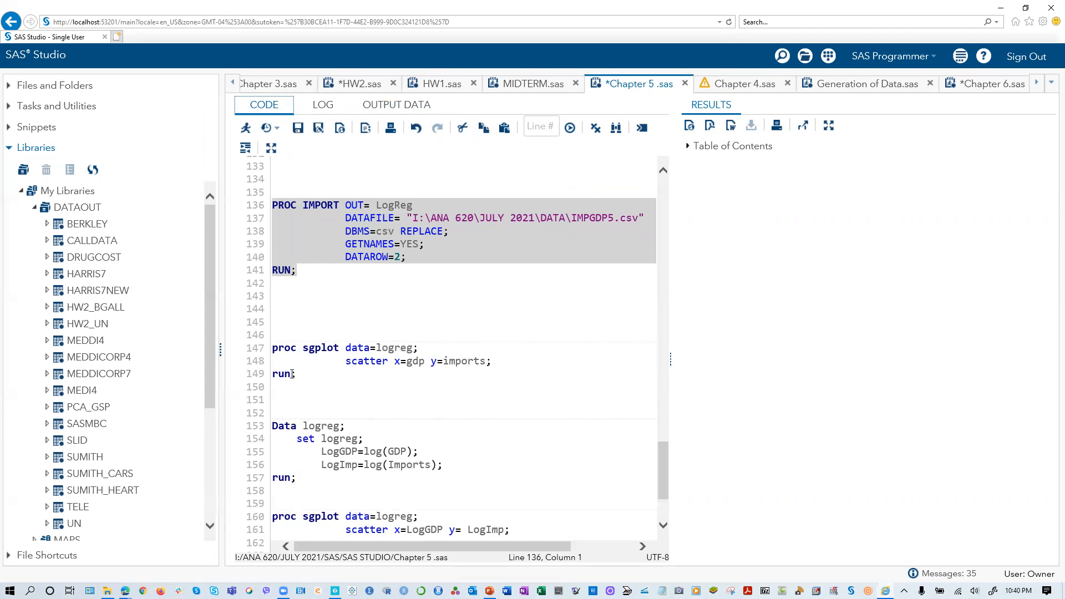
{"action": "left_click_drag", "start_coordinate": [302, 375], "coordinate": [272, 334]}
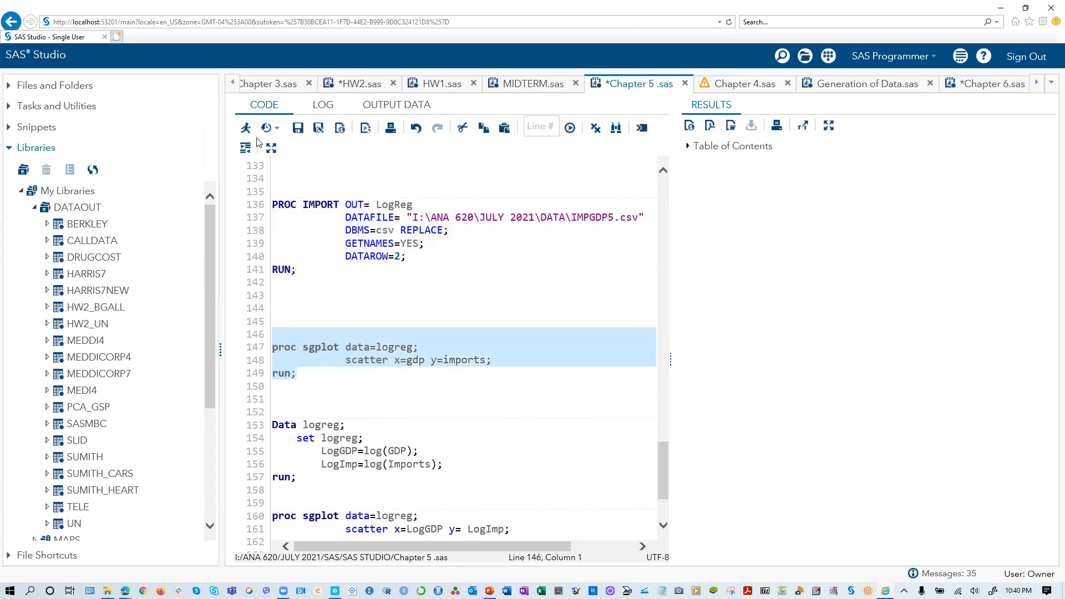
{"action": "left_click", "coordinate": [245, 128]}
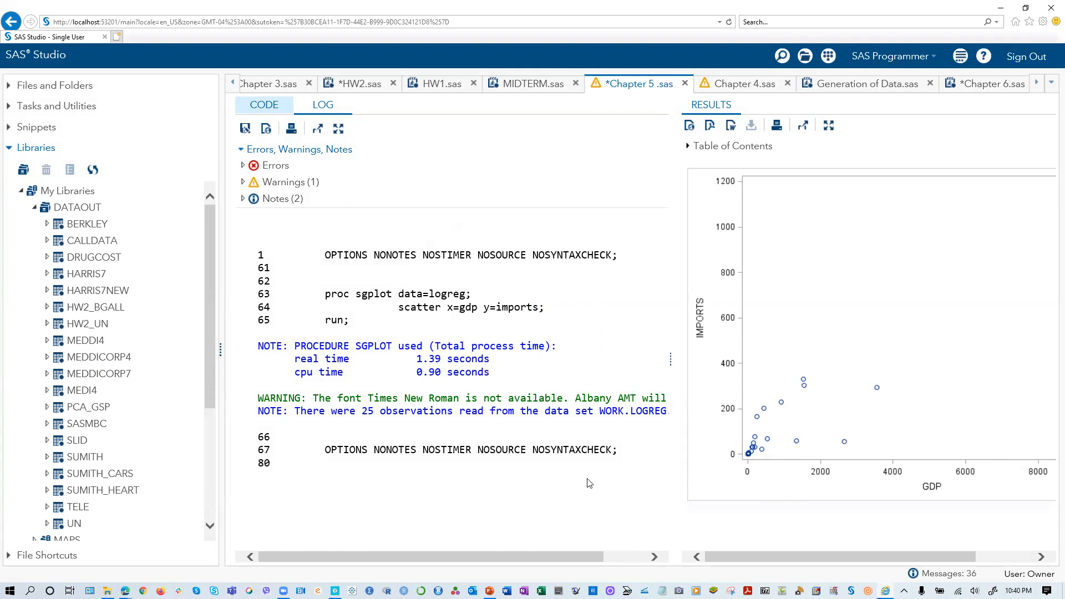
{"action": "left_click", "coordinate": [264, 105]}
- Run only the data step that adds LogGDP=log(GDP) and LogImp=log(Imports) to logreg
{"action": "scroll", "coordinate": [315, 404], "scroll_direction": "down", "scroll_amount": 2}
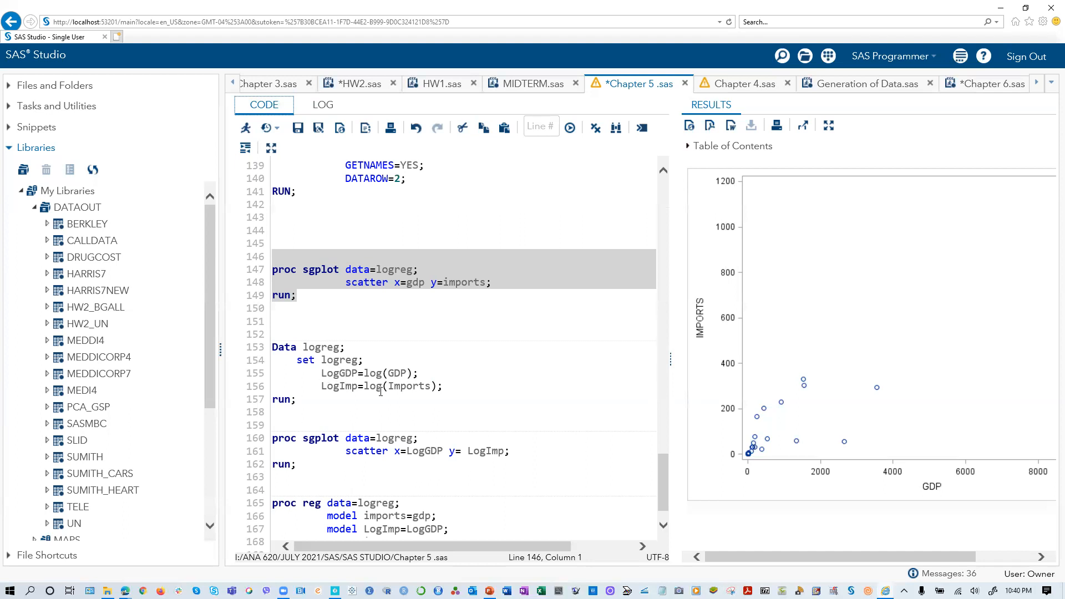
{"action": "left_click_drag", "start_coordinate": [304, 403], "coordinate": [263, 350]}
{"action": "left_click", "coordinate": [261, 350]}
{"action": "left_click_drag", "start_coordinate": [297, 399], "coordinate": [263, 350]}
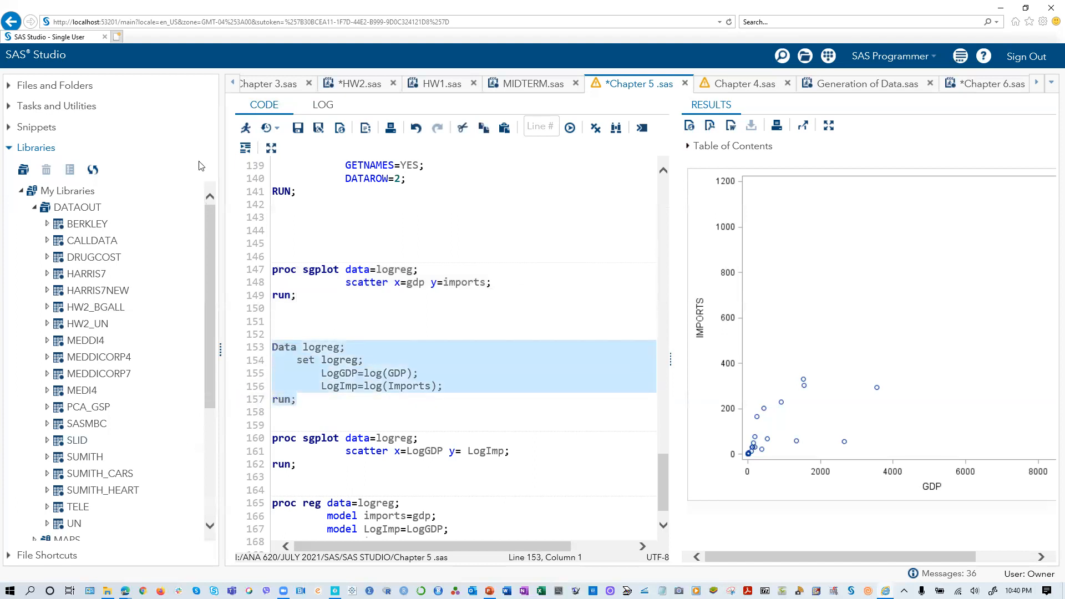
{"action": "left_click", "coordinate": [245, 128]}
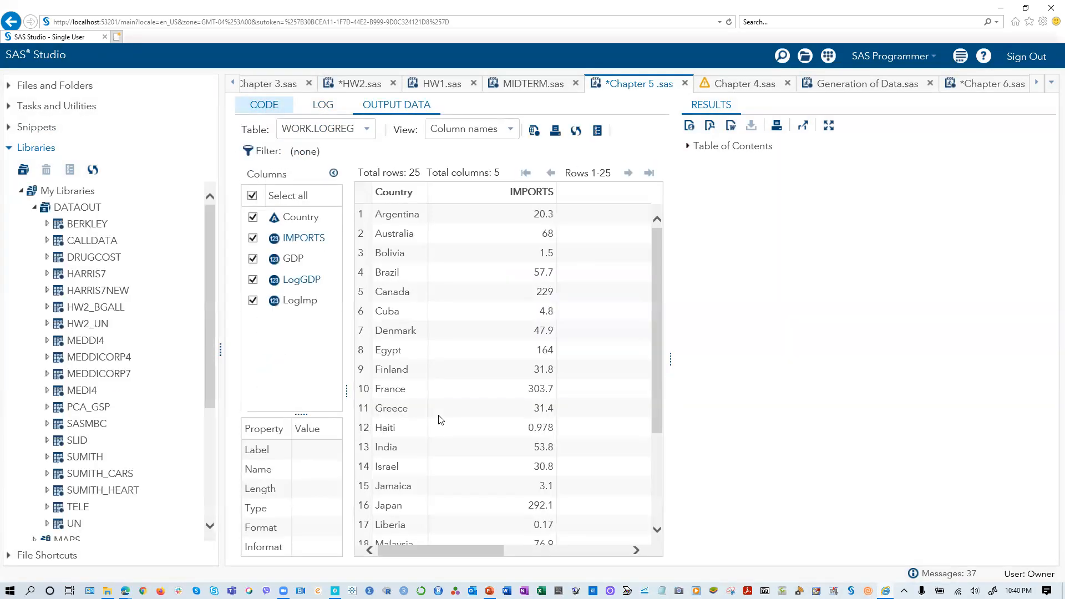
- Examine the LogGDP and LogImp columns in the WORK.LOGREG output table, and return to the code
{"action": "left_click", "coordinate": [601, 551]}
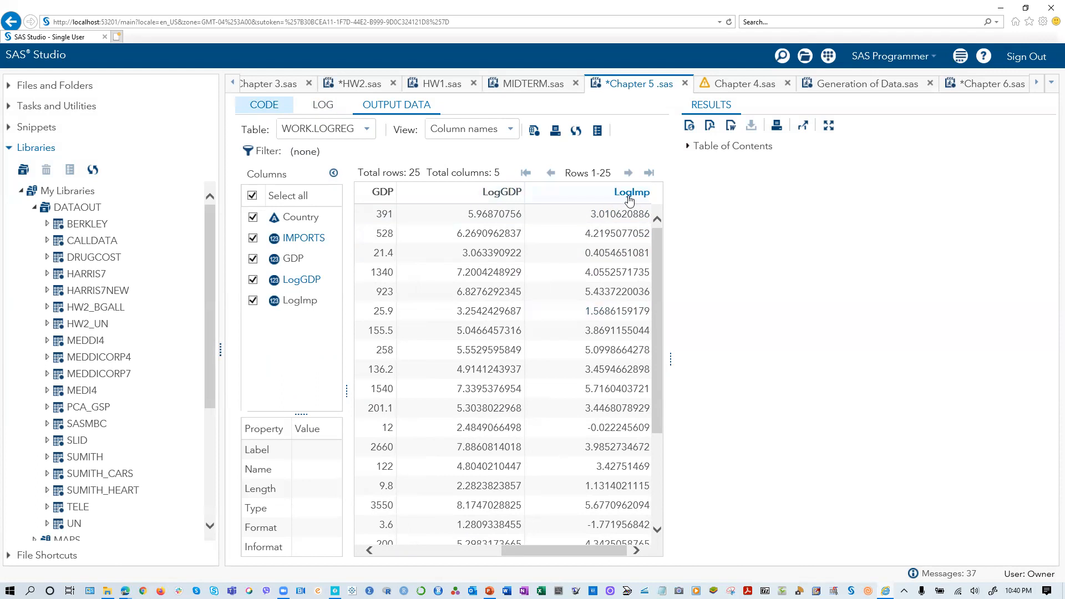
{"action": "left_click_drag", "start_coordinate": [559, 550], "coordinate": [636, 547]}
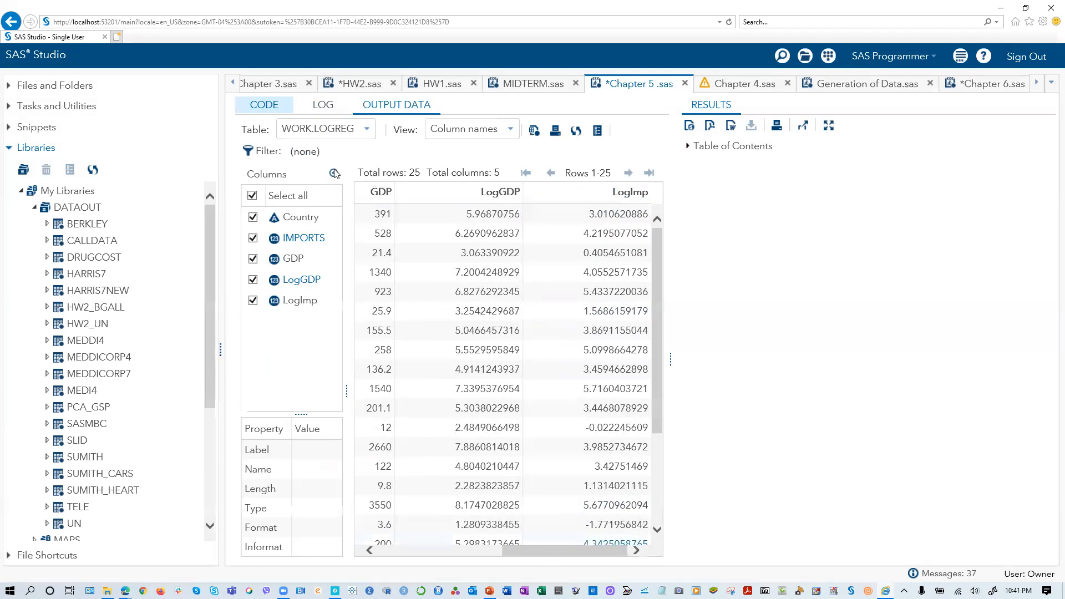
{"action": "left_click", "coordinate": [266, 105]}
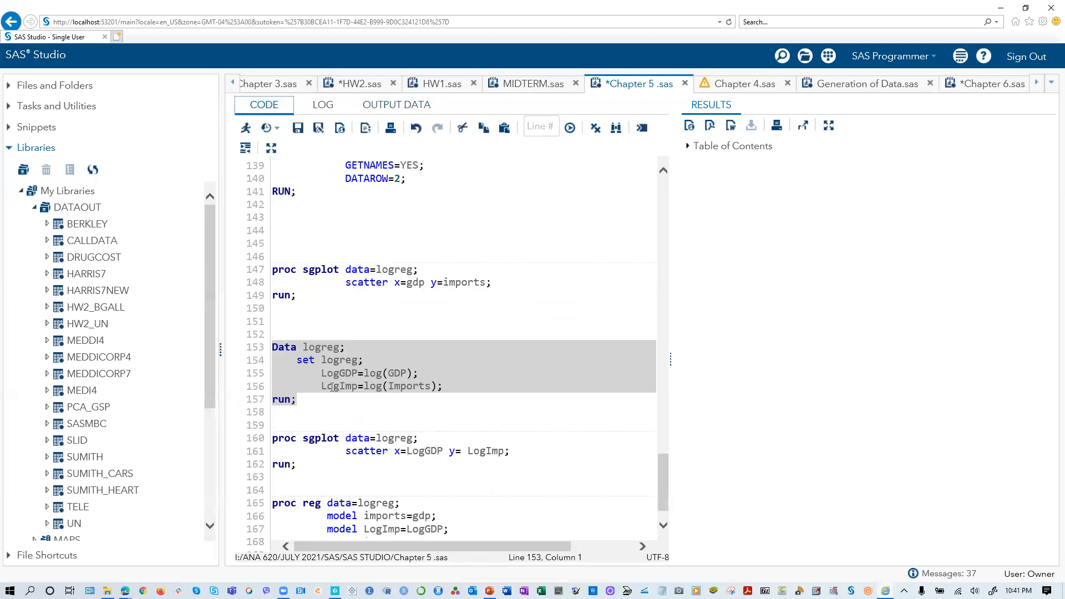
- Run only the proc sgplot block that scatters LogGDP against LogImp, and return to the code
{"action": "left_click", "coordinate": [452, 414]}
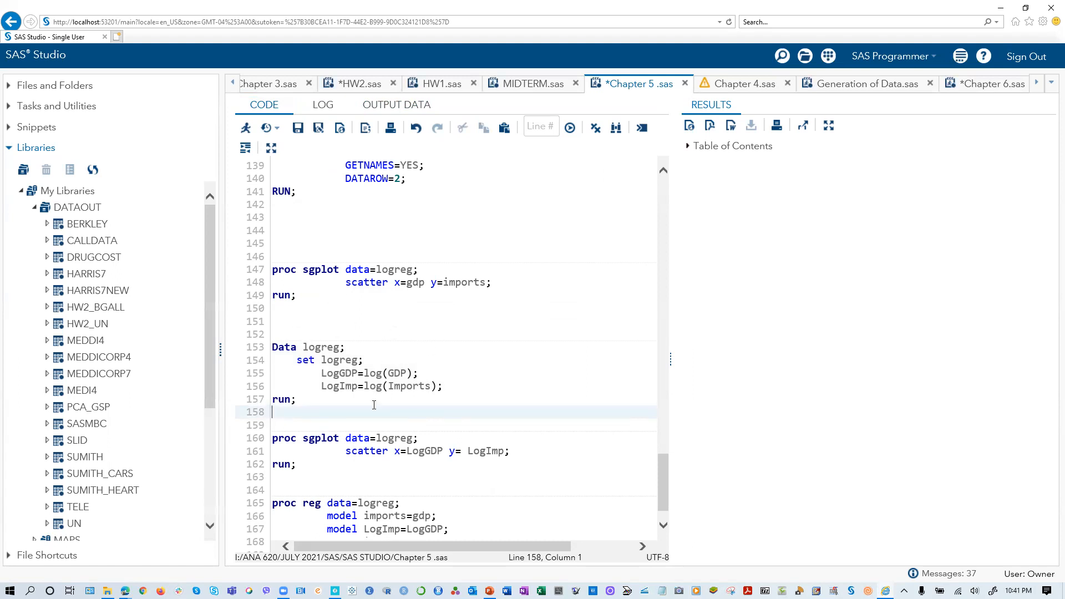
{"action": "scroll", "coordinate": [313, 379], "scroll_direction": "down", "scroll_amount": 1}
{"action": "left_click", "coordinate": [293, 427]}
{"action": "left_click_drag", "start_coordinate": [294, 427], "coordinate": [263, 394]}
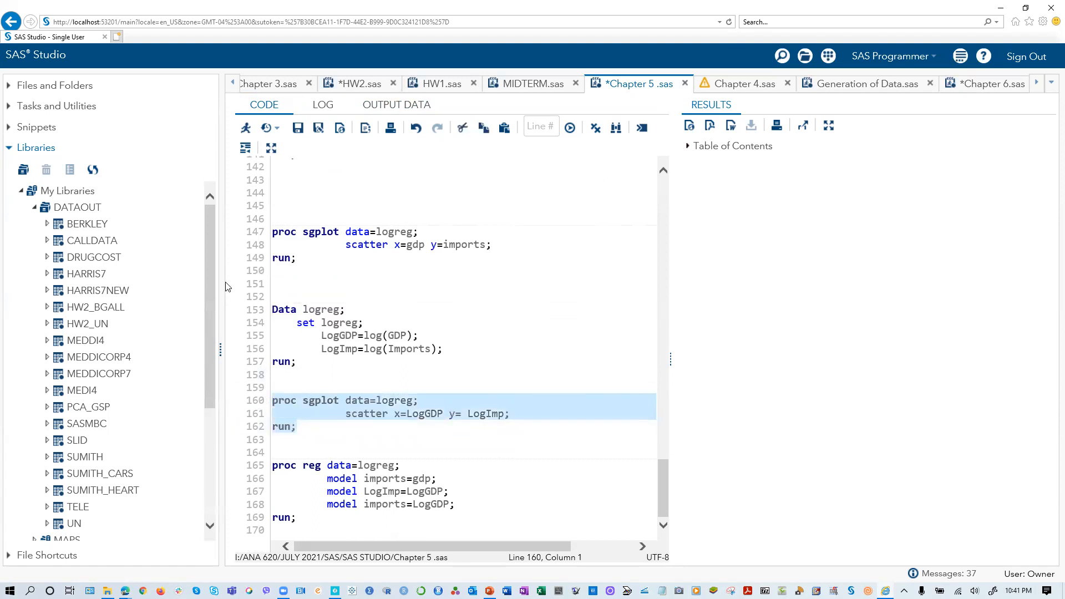
{"action": "left_click", "coordinate": [246, 128]}
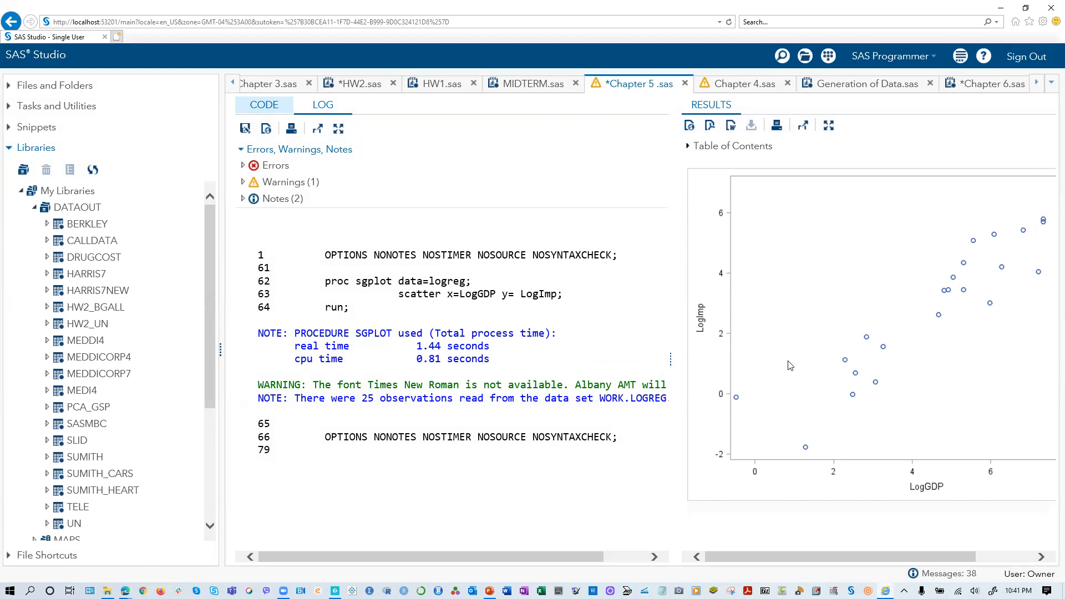
{"action": "left_click", "coordinate": [272, 108]}
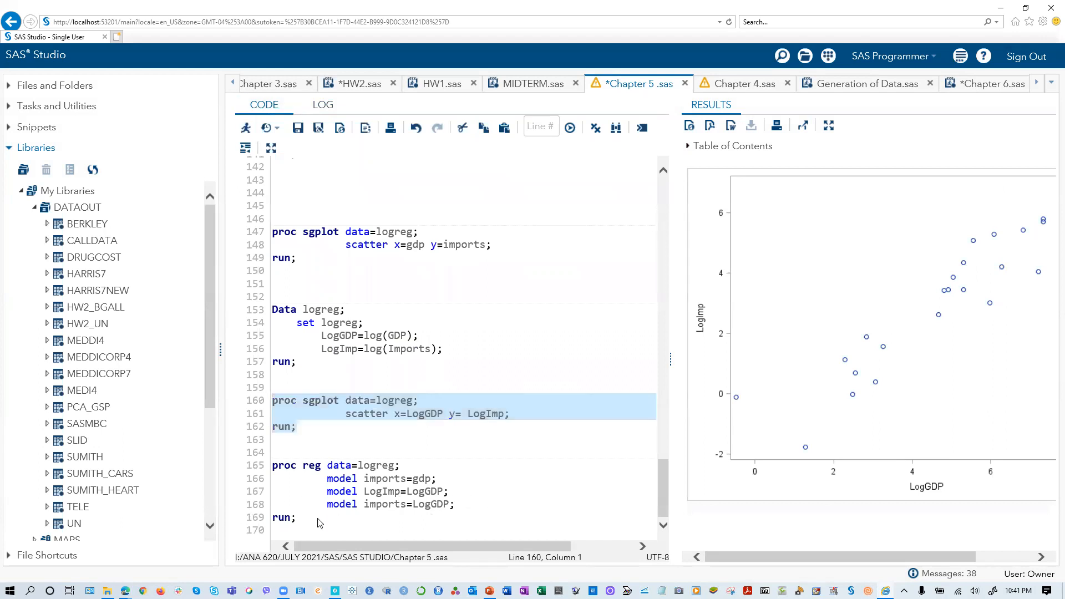
- Run only the proc reg block on logreg with the models imports=gdp, LogImp=LogGDP and imports=LogGDP
{"action": "right_click", "coordinate": [314, 523]}
{"action": "left_click", "coordinate": [521, 478]}
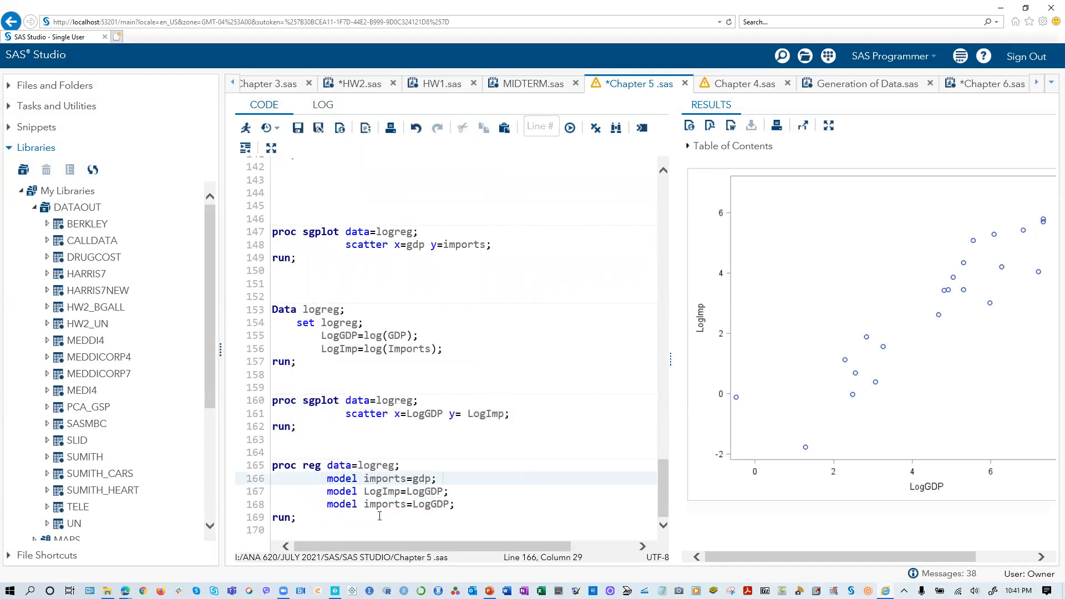
{"action": "left_click_drag", "start_coordinate": [304, 524], "coordinate": [253, 474]}
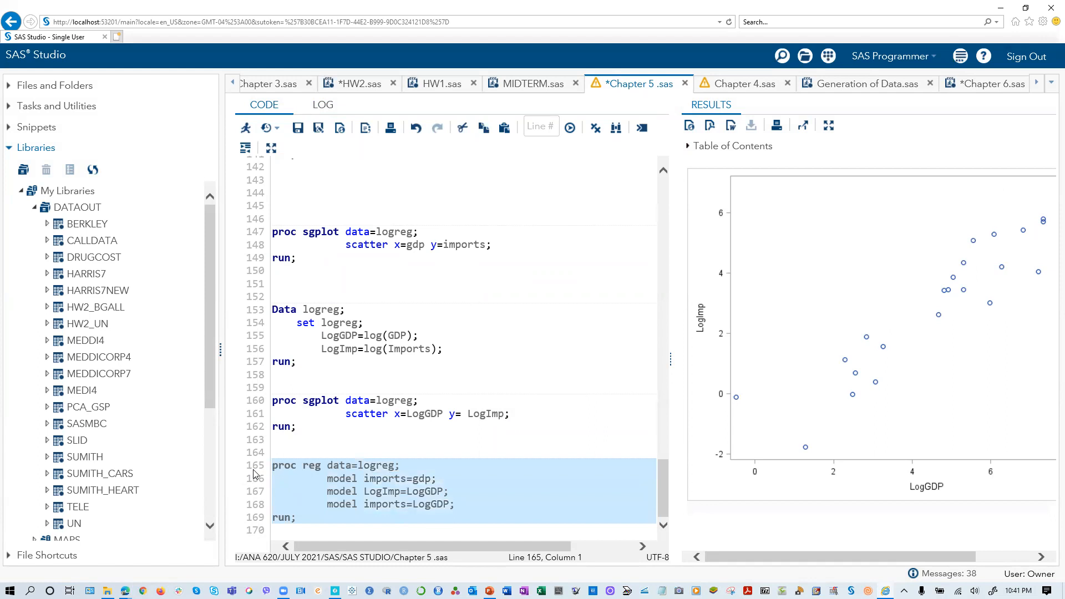
{"action": "left_click", "coordinate": [245, 128]}
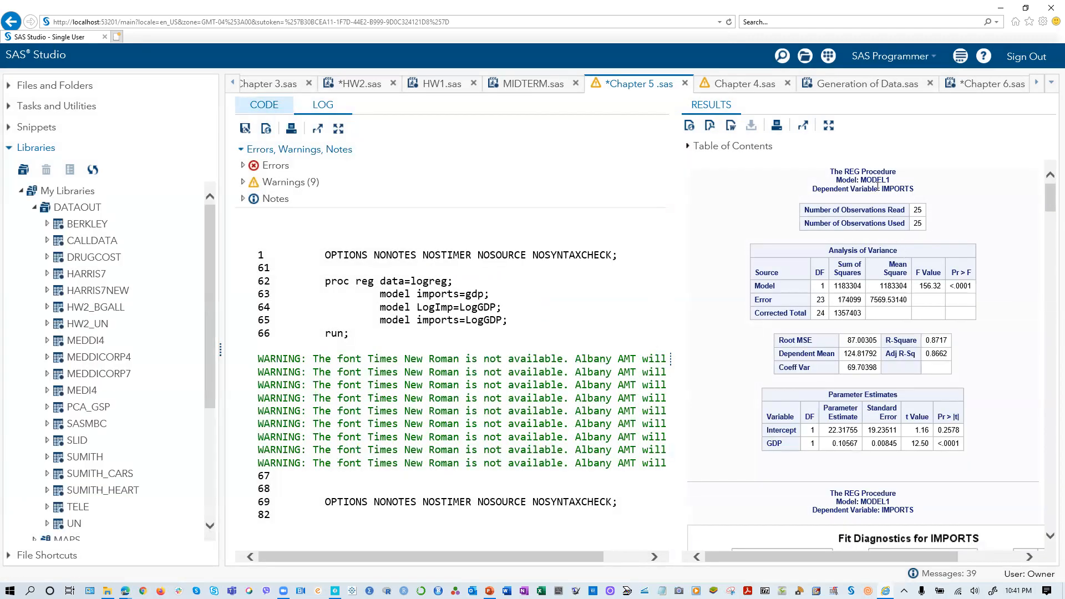
- Examine the regression tables and fit plots for the three models in the results, and return to the code
{"action": "scroll", "coordinate": [874, 378], "scroll_direction": "down", "scroll_amount": 15}
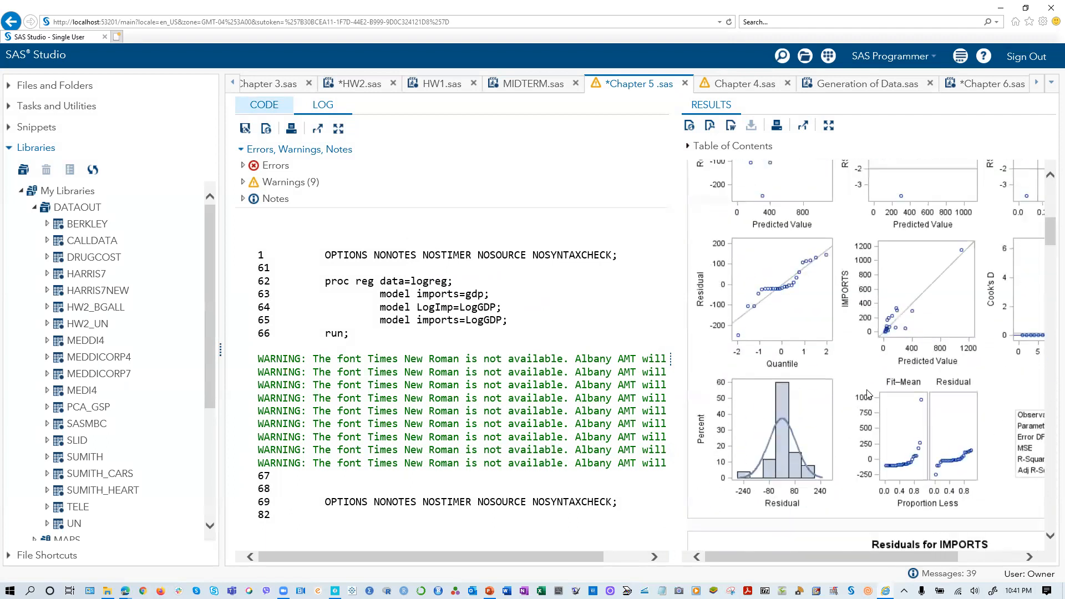
{"action": "scroll", "coordinate": [865, 393], "scroll_direction": "down", "scroll_amount": 3}
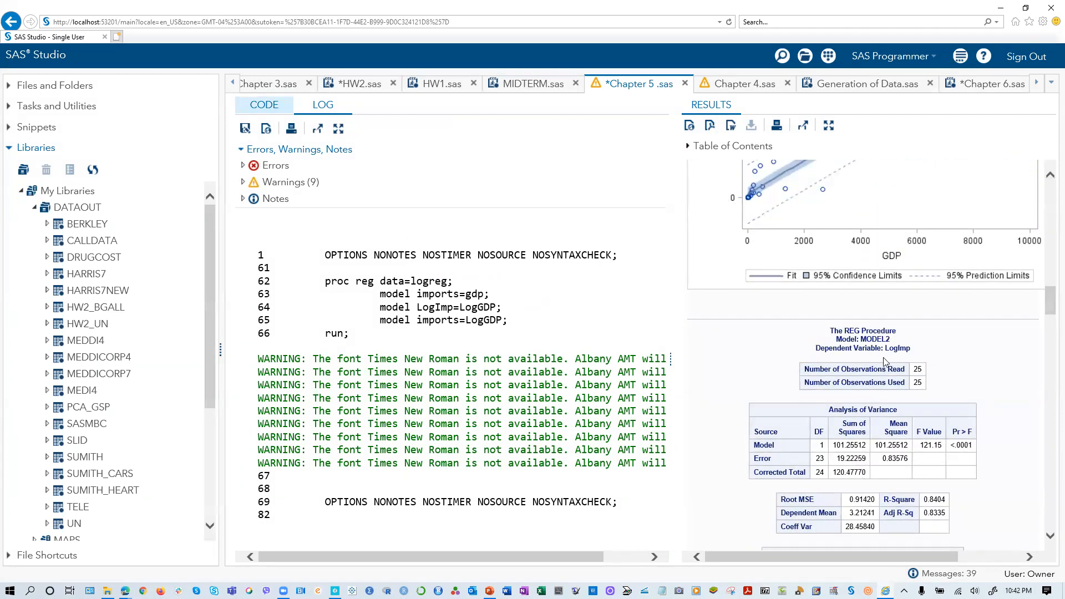
{"action": "scroll", "coordinate": [882, 420], "scroll_direction": "down", "scroll_amount": 4}
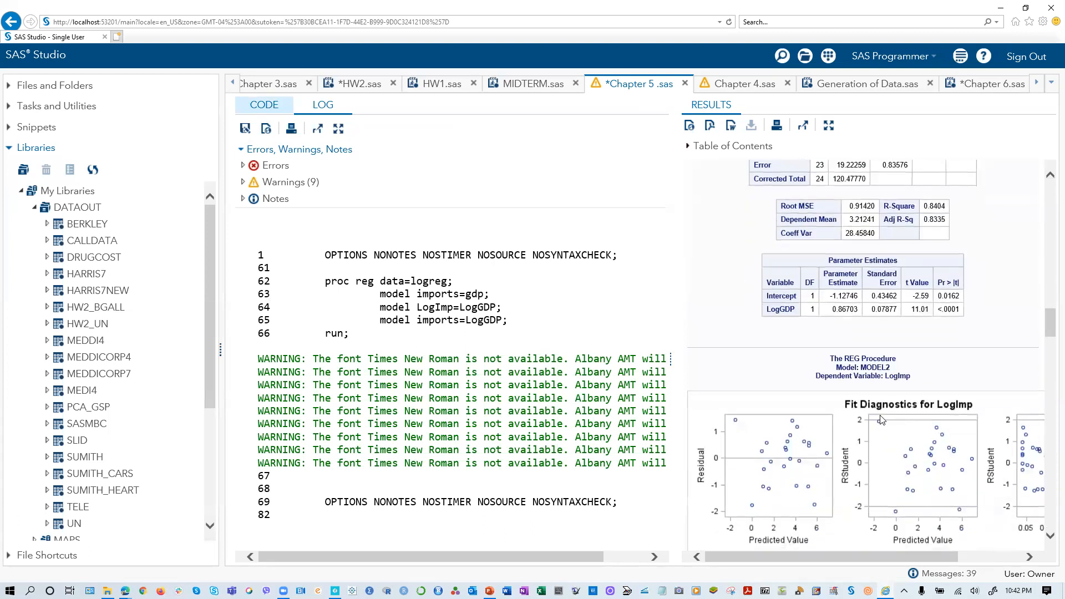
{"action": "scroll", "coordinate": [882, 420], "scroll_direction": "down", "scroll_amount": 4}
{"action": "scroll", "coordinate": [869, 349], "scroll_direction": "down", "scroll_amount": 3}
{"action": "scroll", "coordinate": [870, 349], "scroll_direction": "down", "scroll_amount": 9}
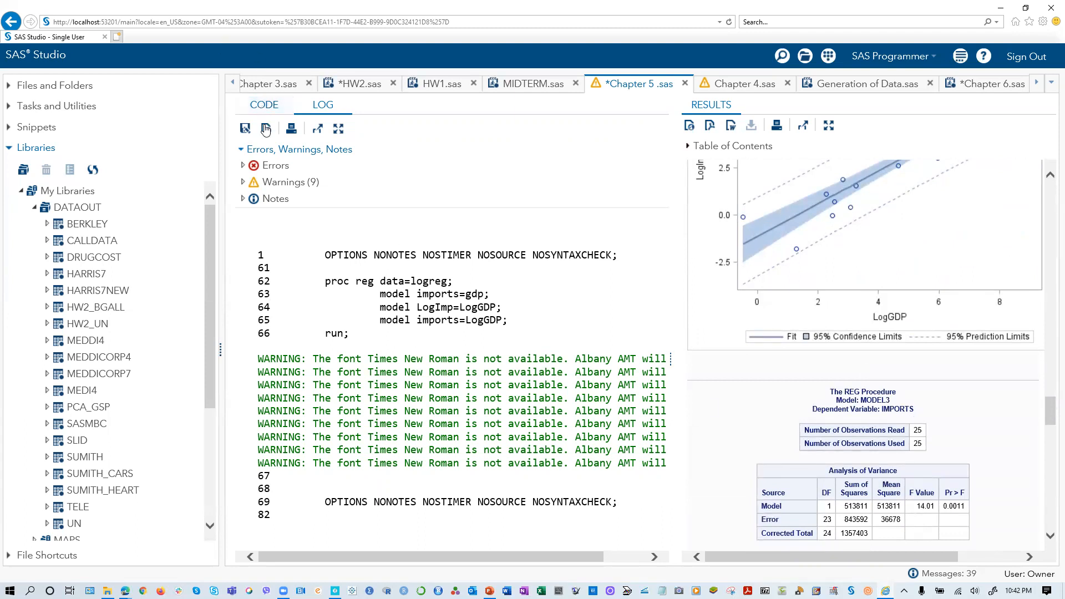
{"action": "left_click", "coordinate": [265, 105]}
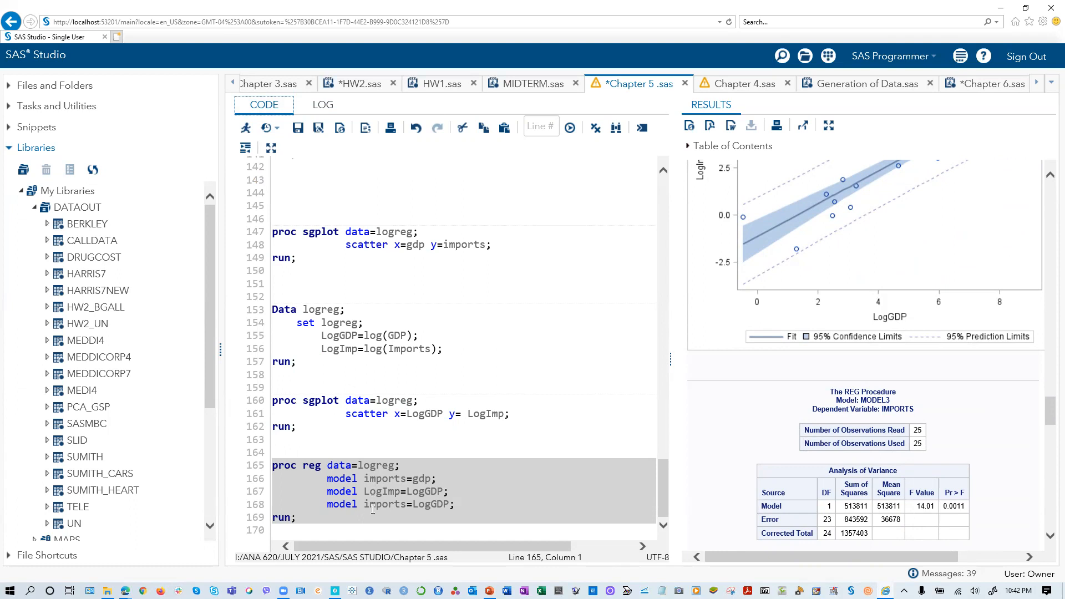
{"action": "left_click", "coordinate": [555, 401]}
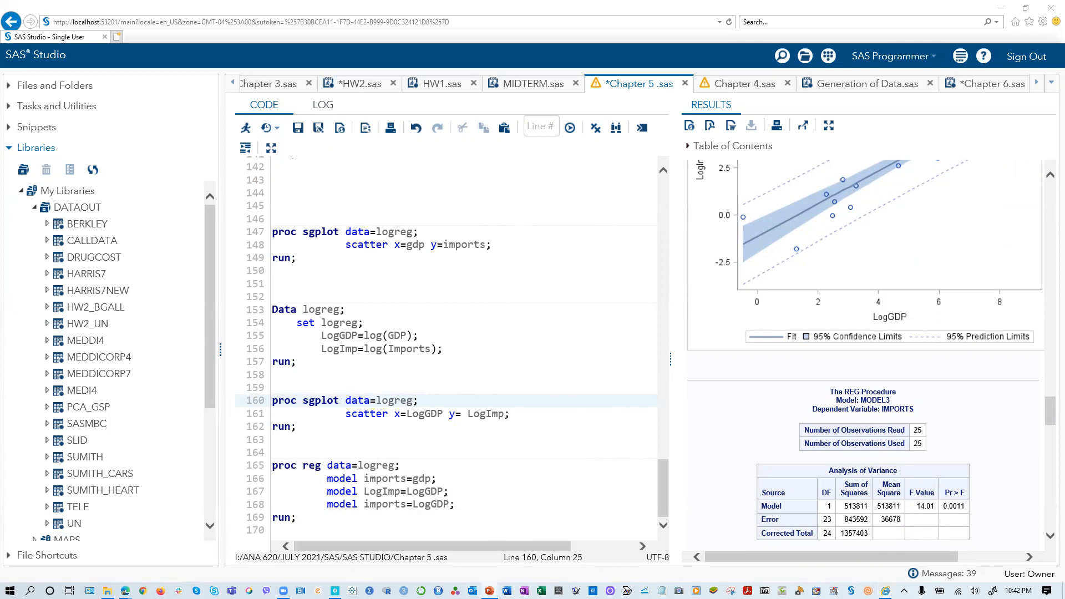
- Switch to the PP Chapter 05 presentation in PowerPoint and review the fuel consumption slides, from Plot of Fuelcon versus Density to Linear and Log Regressions
{"action": "key", "text": "alt+Tab"}
{"action": "left_click", "coordinate": [827, 81]}
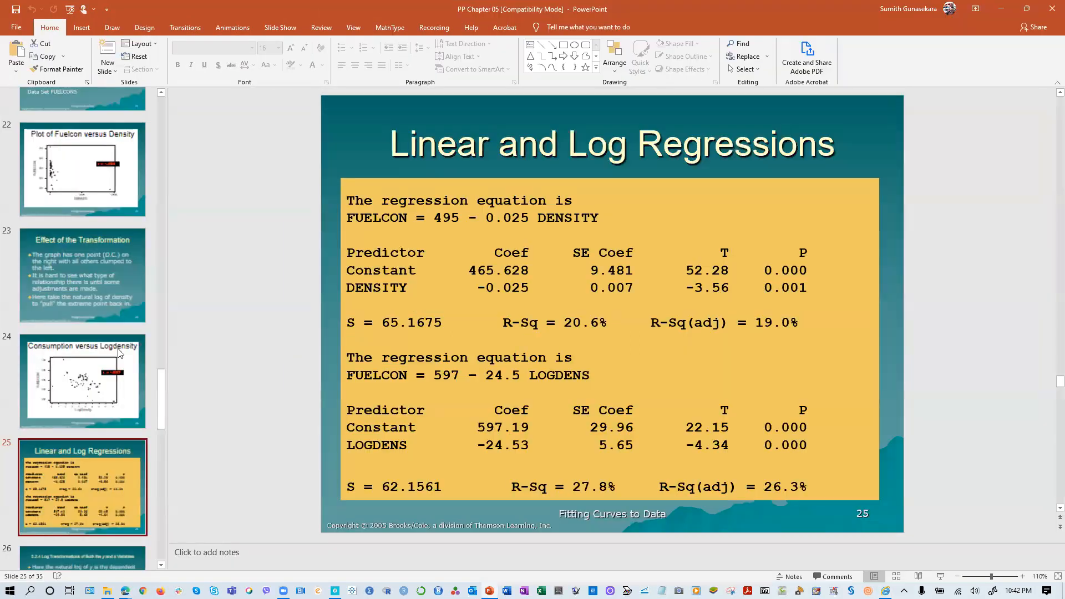
{"action": "scroll", "coordinate": [83, 183], "scroll_direction": "up", "scroll_amount": 3}
{"action": "left_click", "coordinate": [62, 362]}
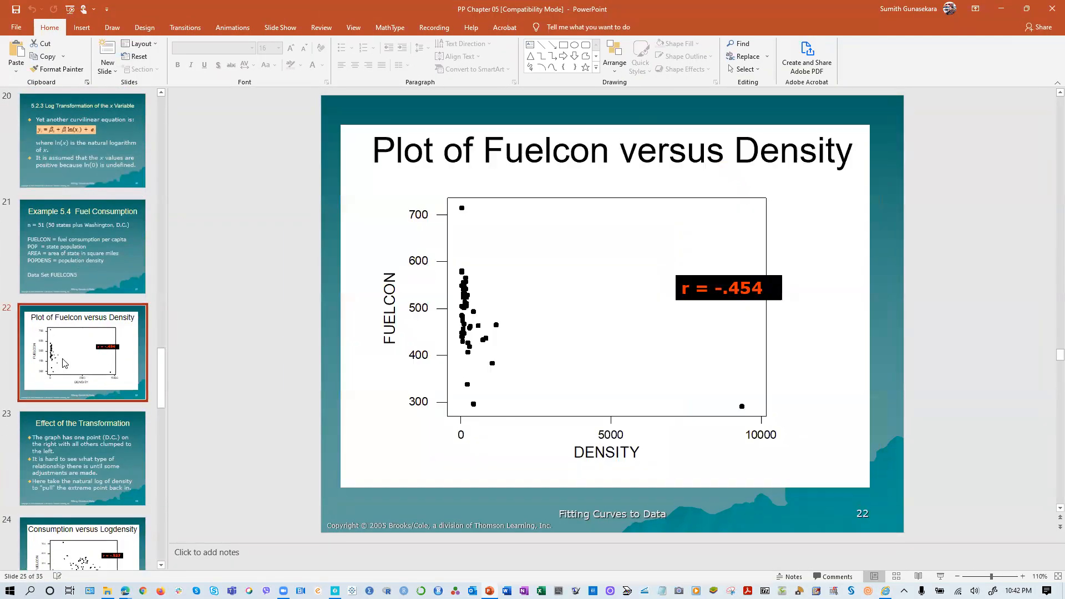
{"action": "scroll", "coordinate": [117, 328], "scroll_direction": "down", "scroll_amount": 2}
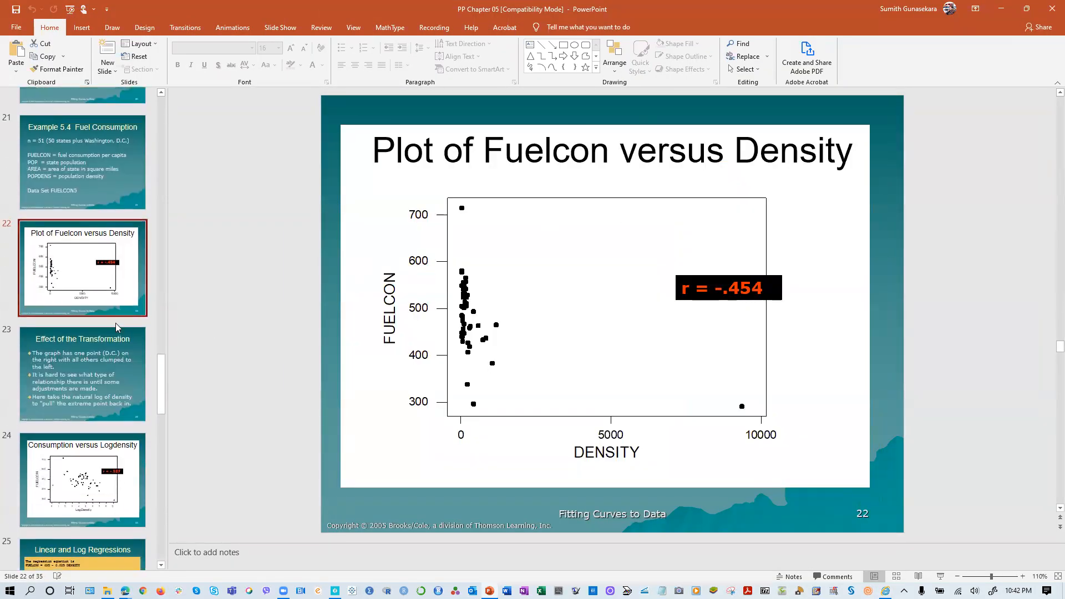
{"action": "left_click", "coordinate": [100, 439]}
{"action": "scroll", "coordinate": [100, 436], "scroll_direction": "down", "scroll_amount": 4}
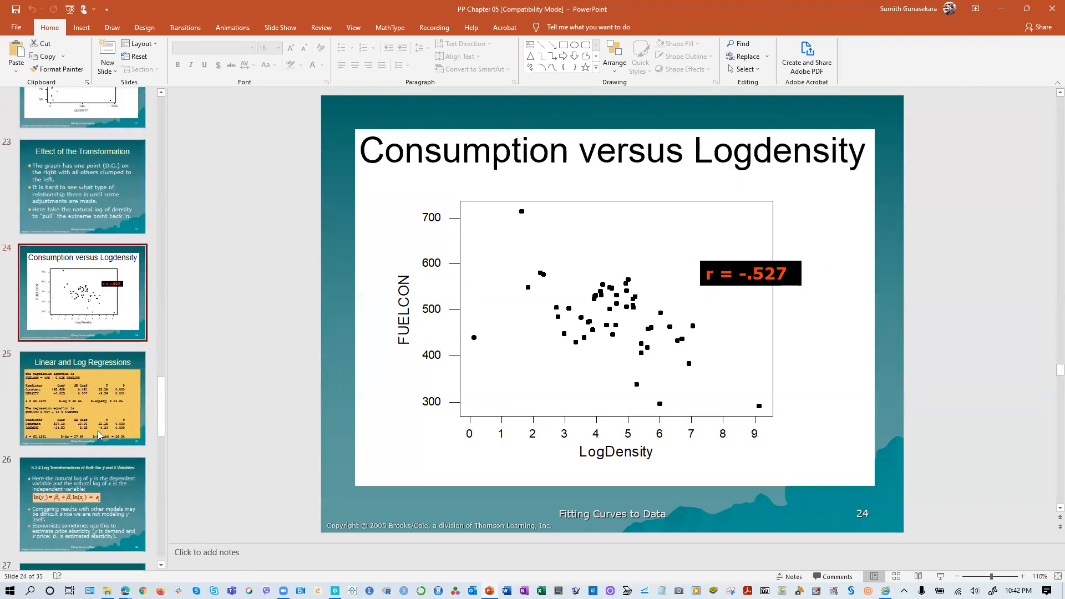
{"action": "left_click", "coordinate": [98, 434]}
- Go to the Example 5.4 Imports and GDP slide, number 27, in the presentation
{"action": "scroll", "coordinate": [179, 315], "scroll_direction": "down", "scroll_amount": 5}
{"action": "scroll", "coordinate": [180, 315], "scroll_direction": "down", "scroll_amount": 7}
{"action": "left_click", "coordinate": [65, 239]}
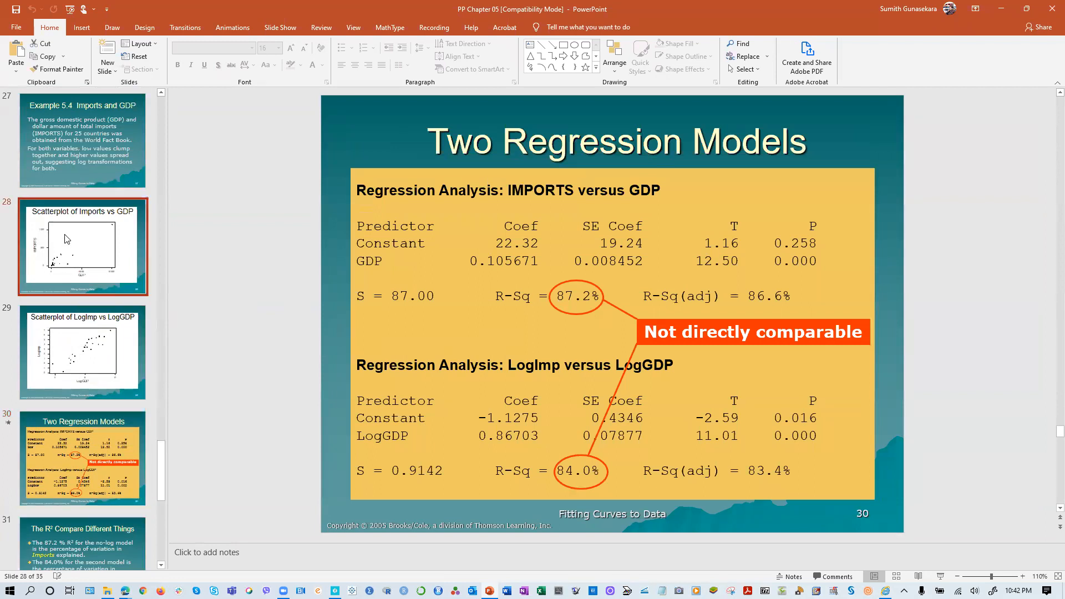
{"action": "left_click", "coordinate": [84, 136]}
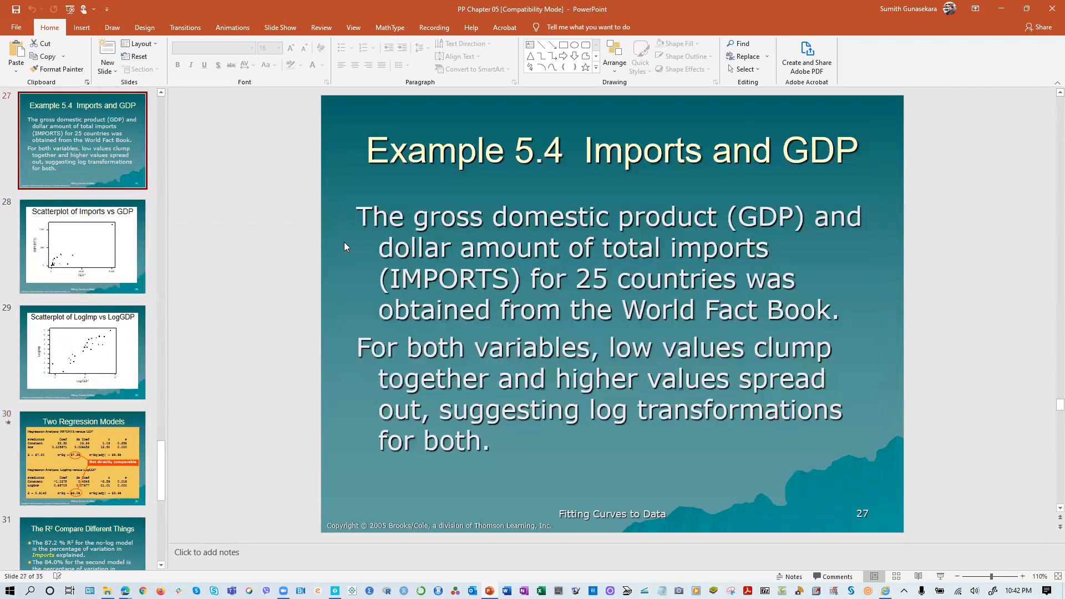
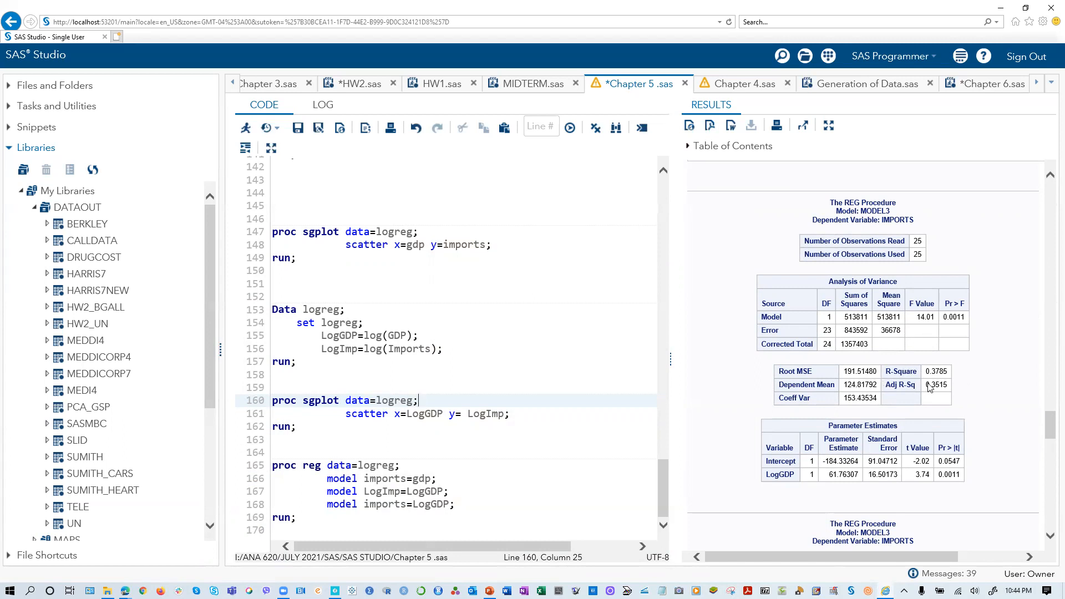
- Examine the regression output in the results from MODEL3 back through MODEL2 to the MODEL1 tables for imports on GDP
{"action": "scroll", "coordinate": [842, 395], "scroll_direction": "up", "scroll_amount": 2}
{"action": "scroll", "coordinate": [842, 396], "scroll_direction": "up", "scroll_amount": 20}
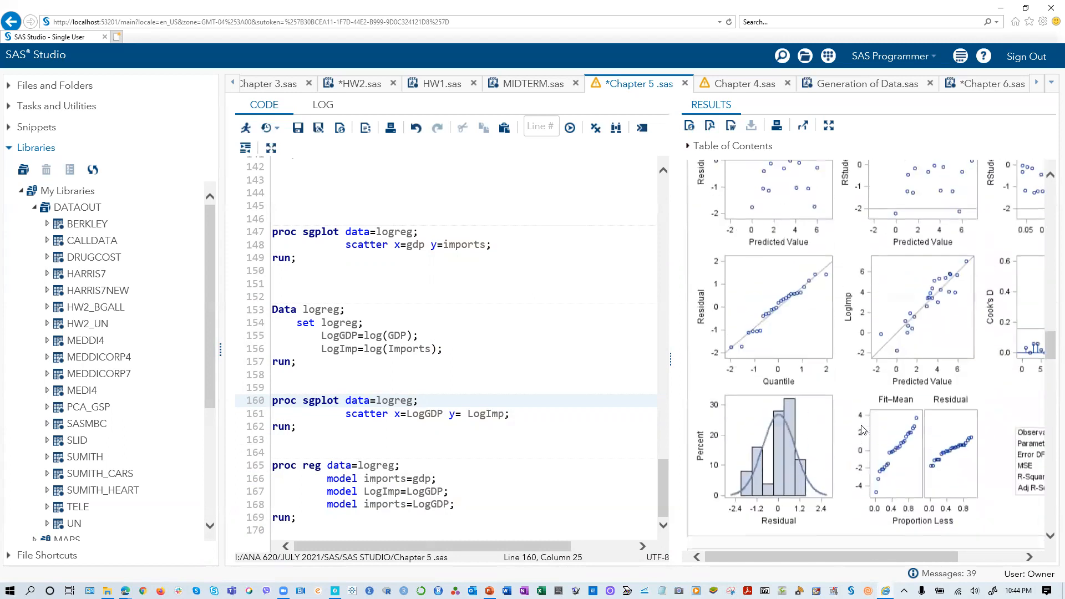
{"action": "scroll", "coordinate": [849, 435], "scroll_direction": "up", "scroll_amount": 5}
{"action": "scroll", "coordinate": [786, 441], "scroll_direction": "down", "scroll_amount": 5}
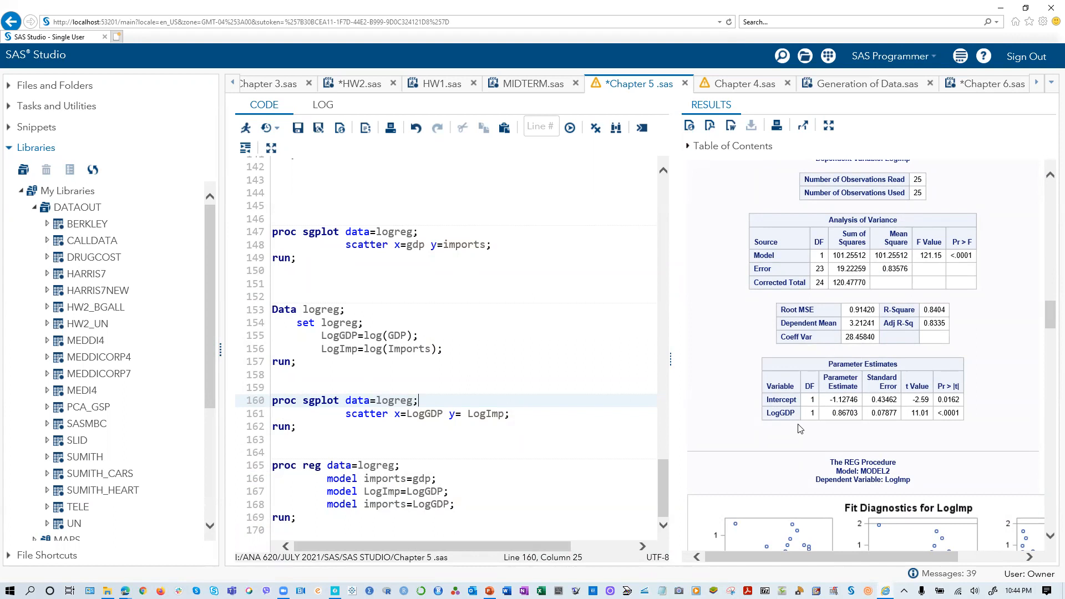
{"action": "scroll", "coordinate": [800, 428], "scroll_direction": "up", "scroll_amount": 5}
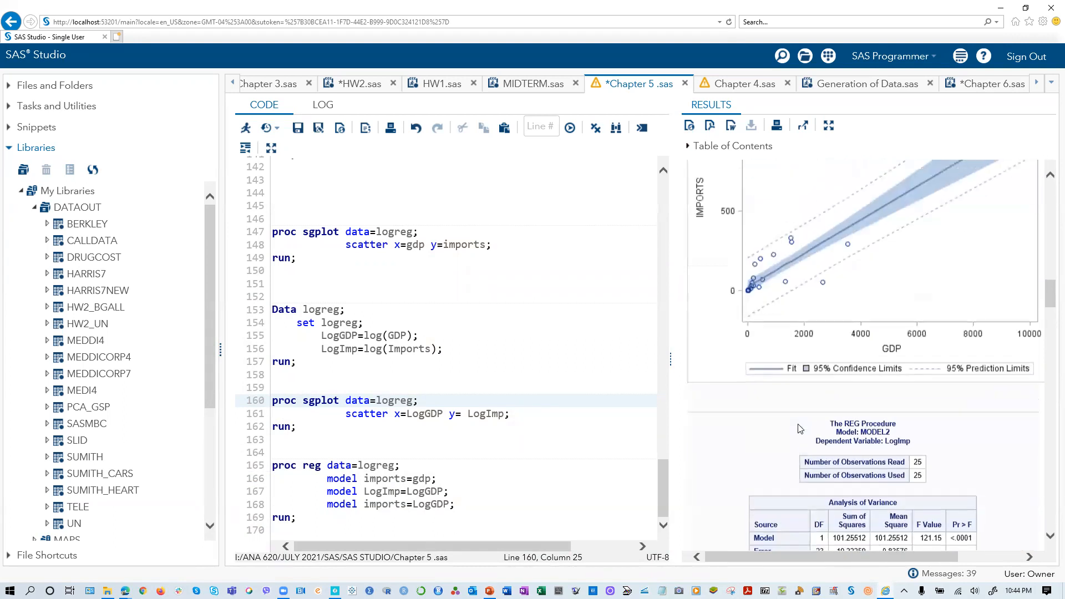
{"action": "scroll", "coordinate": [753, 450], "scroll_direction": "up", "scroll_amount": 10}
{"action": "scroll", "coordinate": [752, 450], "scroll_direction": "up", "scroll_amount": 10}
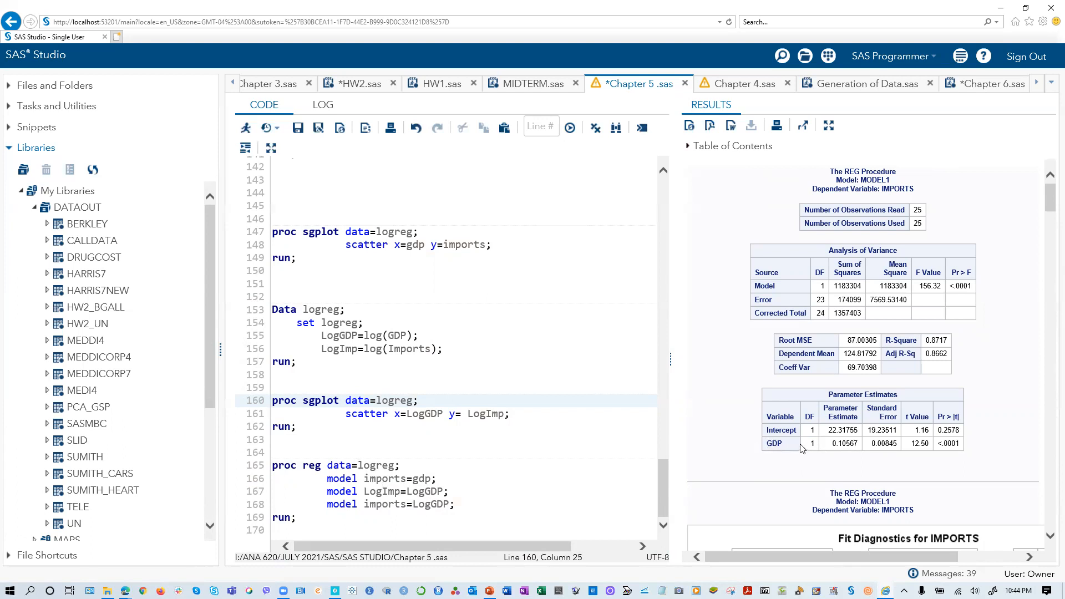
{"action": "scroll", "coordinate": [800, 448], "scroll_direction": "down", "scroll_amount": 5}
{"action": "scroll", "coordinate": [920, 456], "scroll_direction": "up", "scroll_amount": 5}
- Compare the Two Regression Models slide in PowerPoint with the MODEL2 regression tables for LogImp in SAS Studio
{"action": "key", "text": "alt+Tab"}
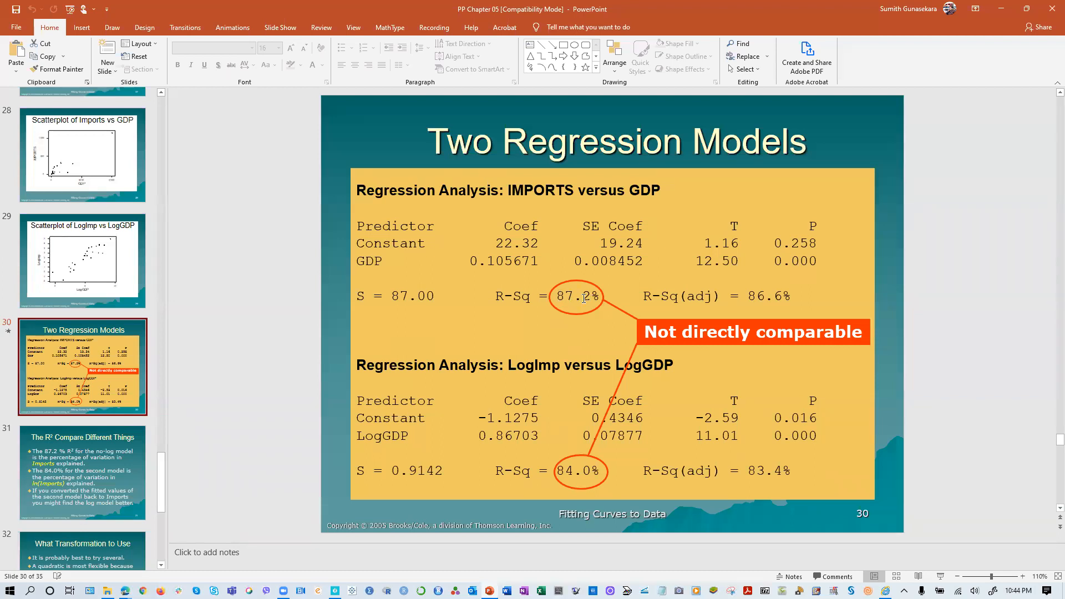
{"action": "left_click", "coordinate": [1002, 9]}
{"action": "scroll", "coordinate": [770, 433], "scroll_direction": "down", "scroll_amount": 15}
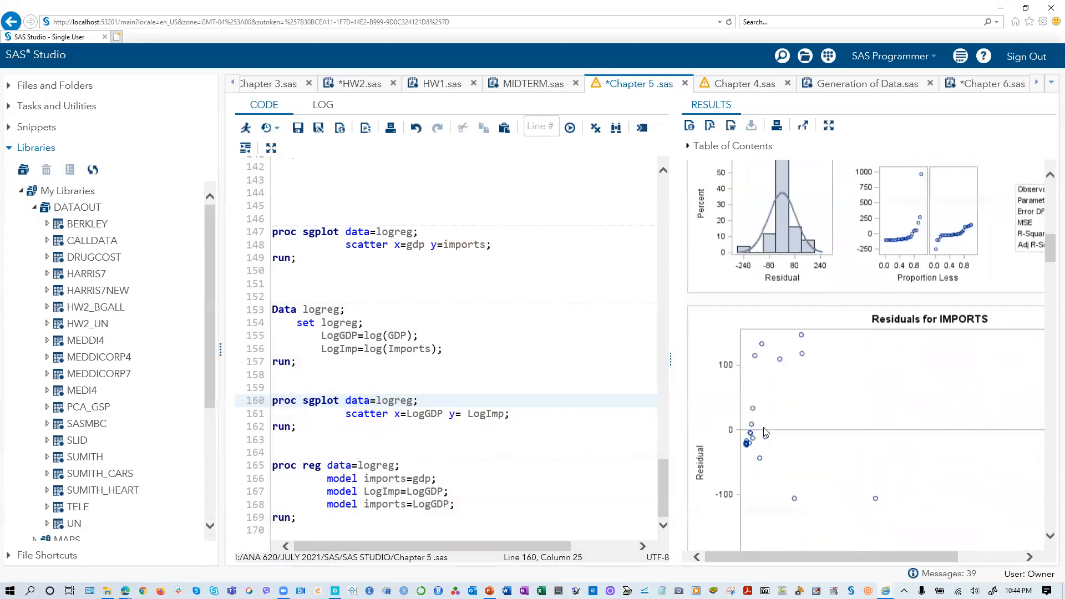
{"action": "scroll", "coordinate": [770, 433], "scroll_direction": "down", "scroll_amount": 5}
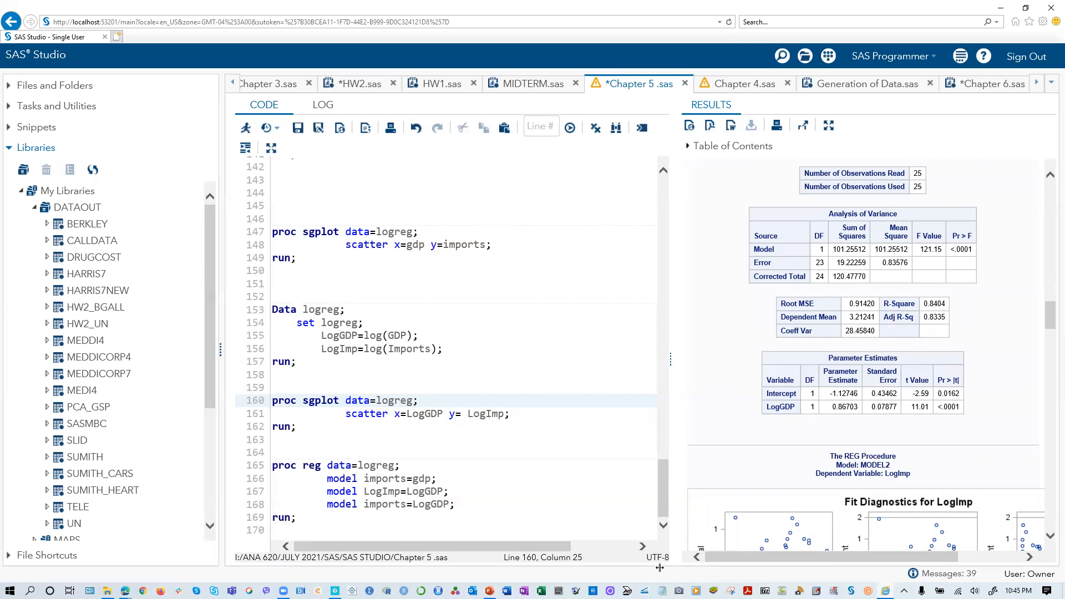
{"action": "key", "text": "alt+Tab"}
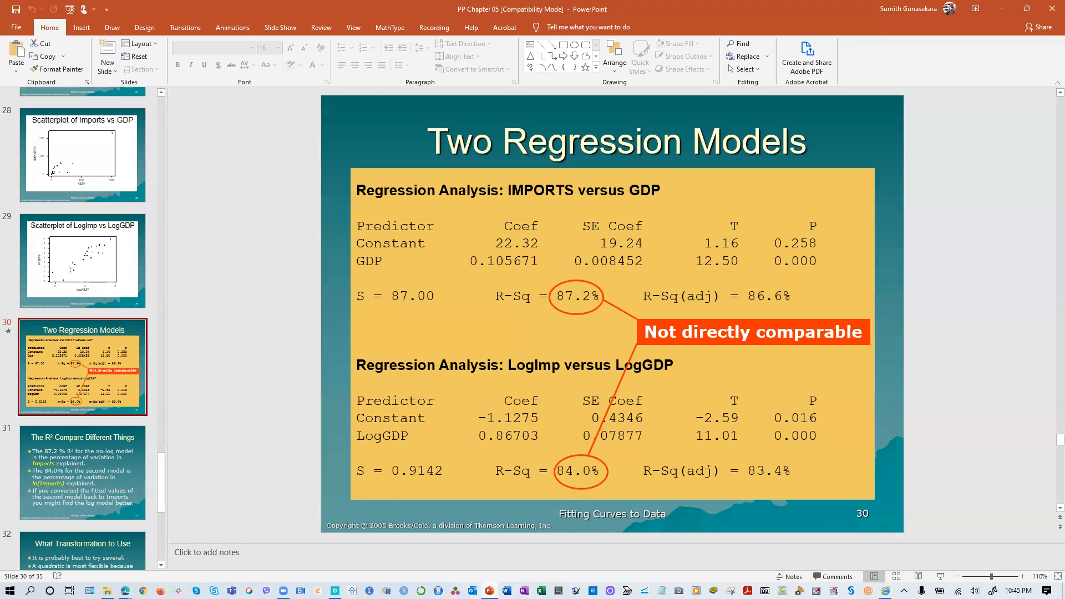
- Switch back to SAS Studio and examine the MODEL3 regression tables and fit diagnostics for imports on LogGDP
{"action": "key", "text": "alt+Tab"}
{"action": "scroll", "coordinate": [769, 514], "scroll_direction": "down", "scroll_amount": 10}
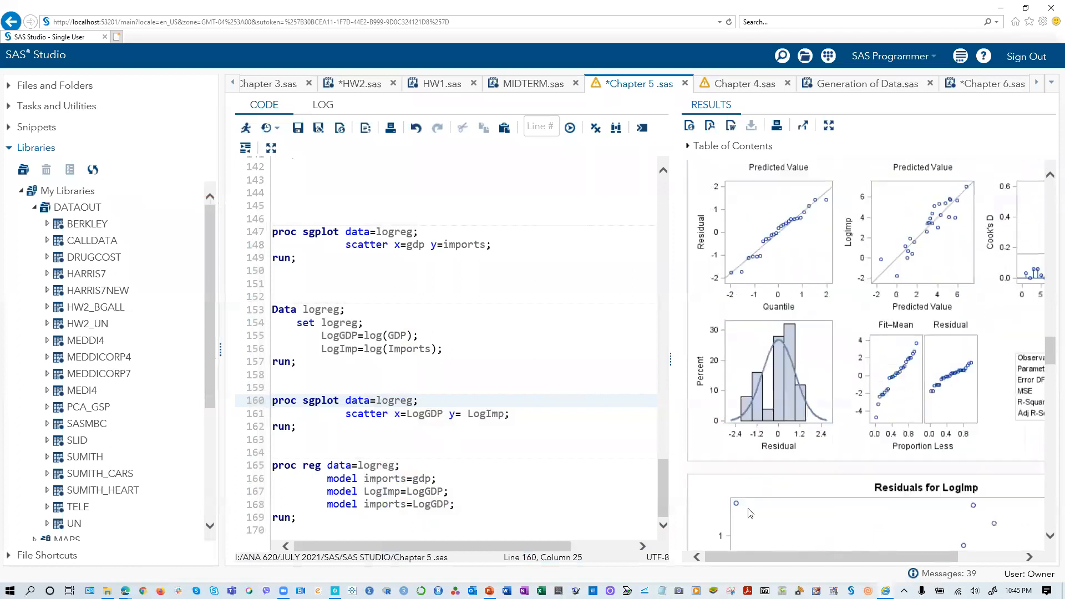
{"action": "scroll", "coordinate": [746, 512], "scroll_direction": "down", "scroll_amount": 10}
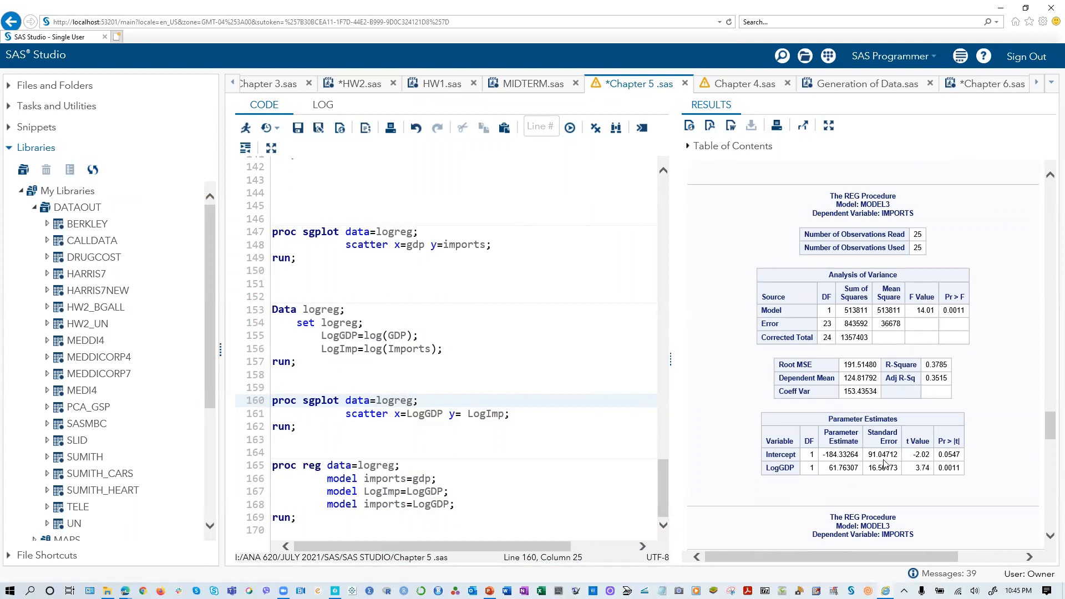
{"action": "scroll", "coordinate": [878, 454], "scroll_direction": "down", "scroll_amount": 4}
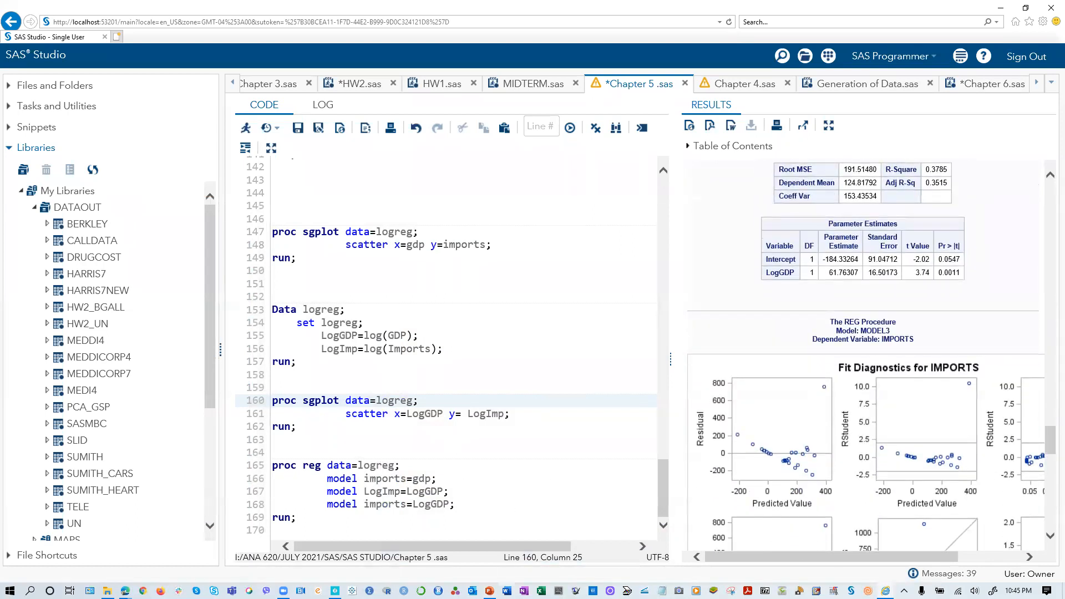
- Switch to PowerPoint and review slide 30, Two Regression Models, and slide 31, The R² Compare Different Things
{"action": "left_click", "coordinate": [489, 591]}
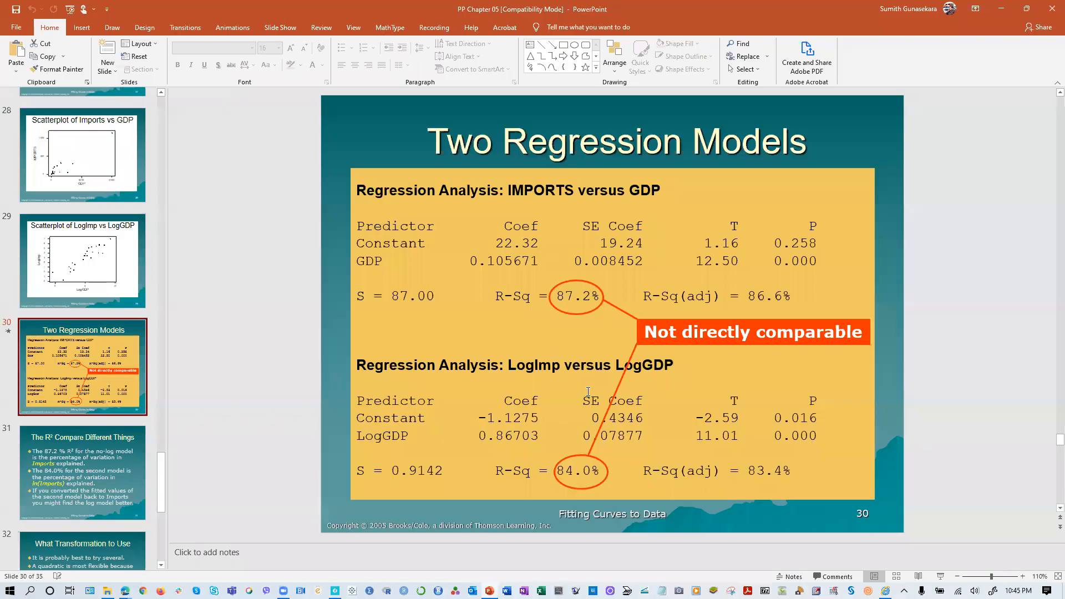
{"action": "left_click", "coordinate": [95, 458]}
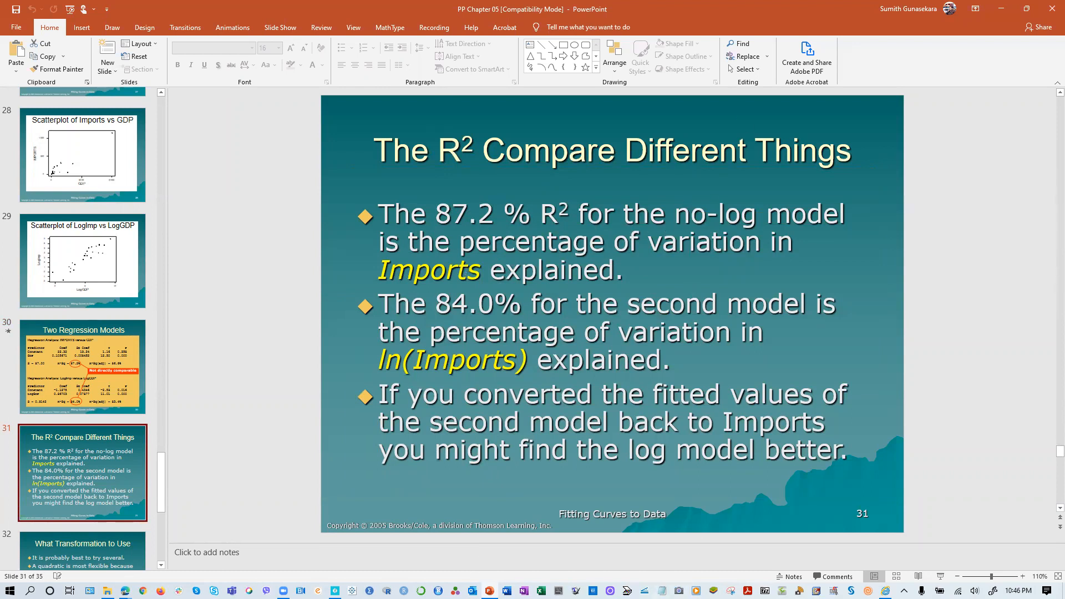
{"action": "key", "text": "alt+Tab"}
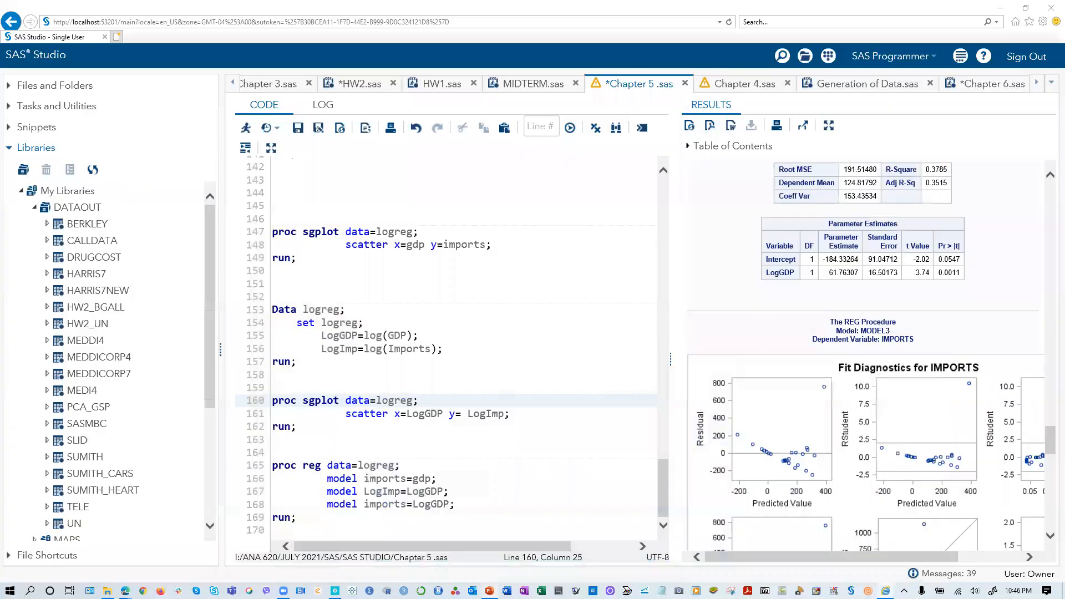
{"action": "key", "text": "alt+Tab"}
{"action": "key", "text": "Up"}
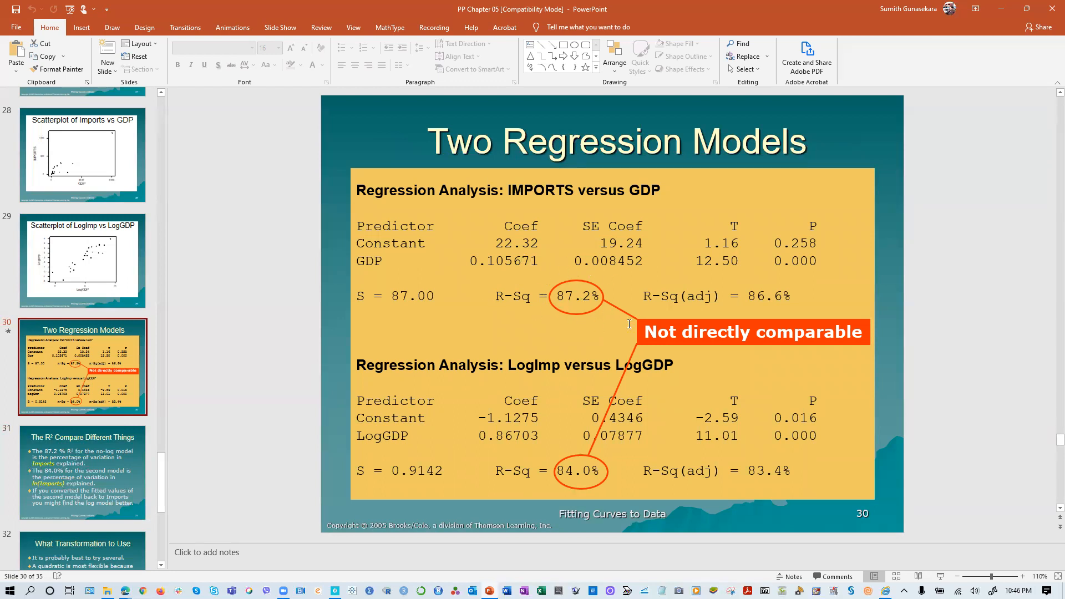
{"action": "left_click", "coordinate": [1001, 8]}
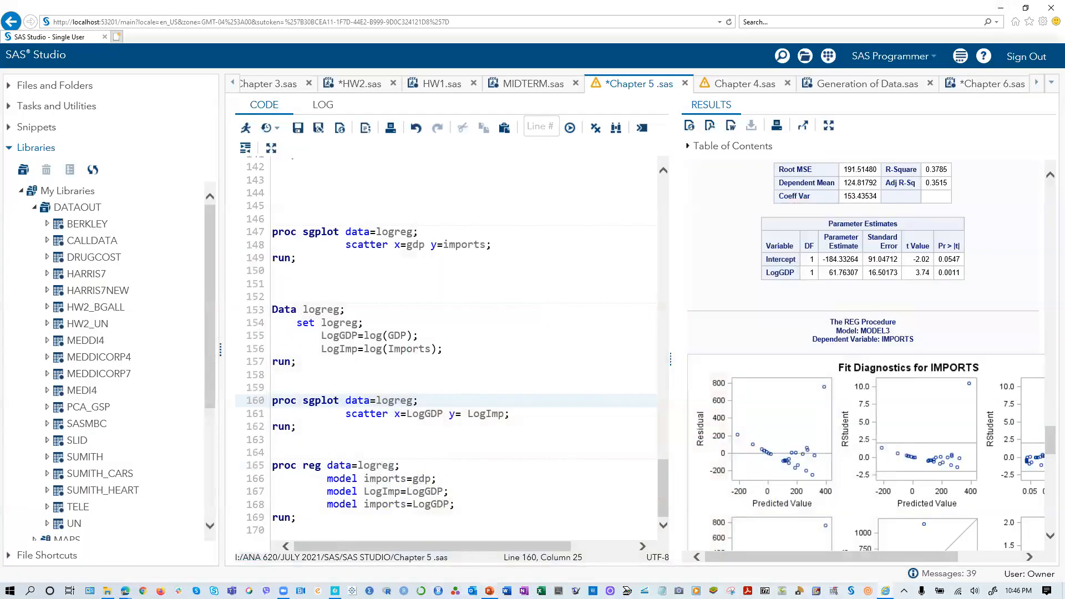
{"action": "left_click", "coordinate": [489, 591]}
{"action": "left_click", "coordinate": [84, 493]}
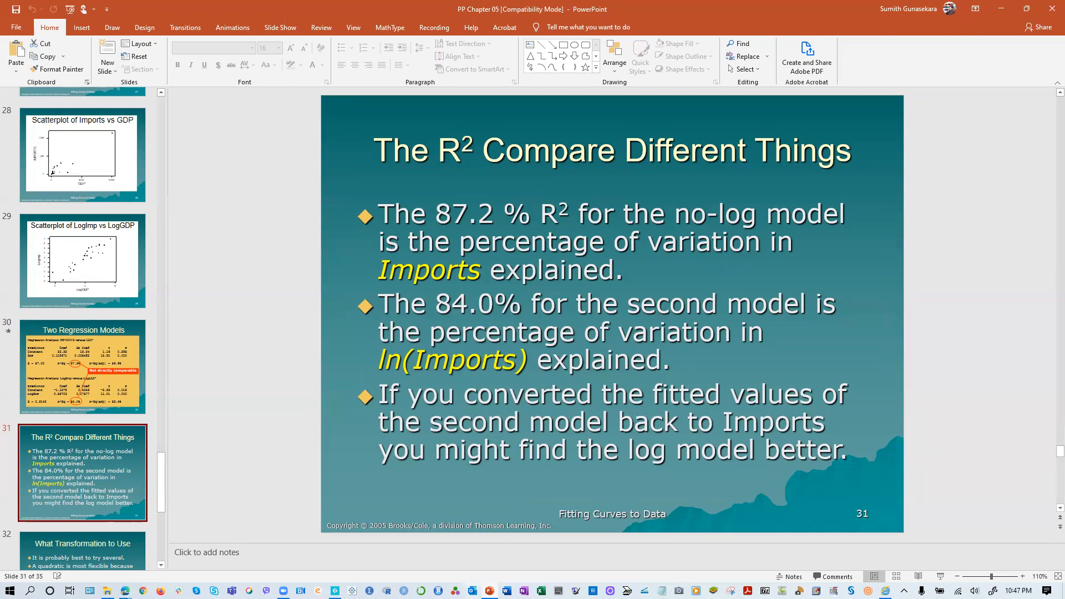
- Return to SAS Studio and review the LogImp fit plot, fit diagnostics and MODEL2 regression tables
{"action": "left_click", "coordinate": [886, 591]}
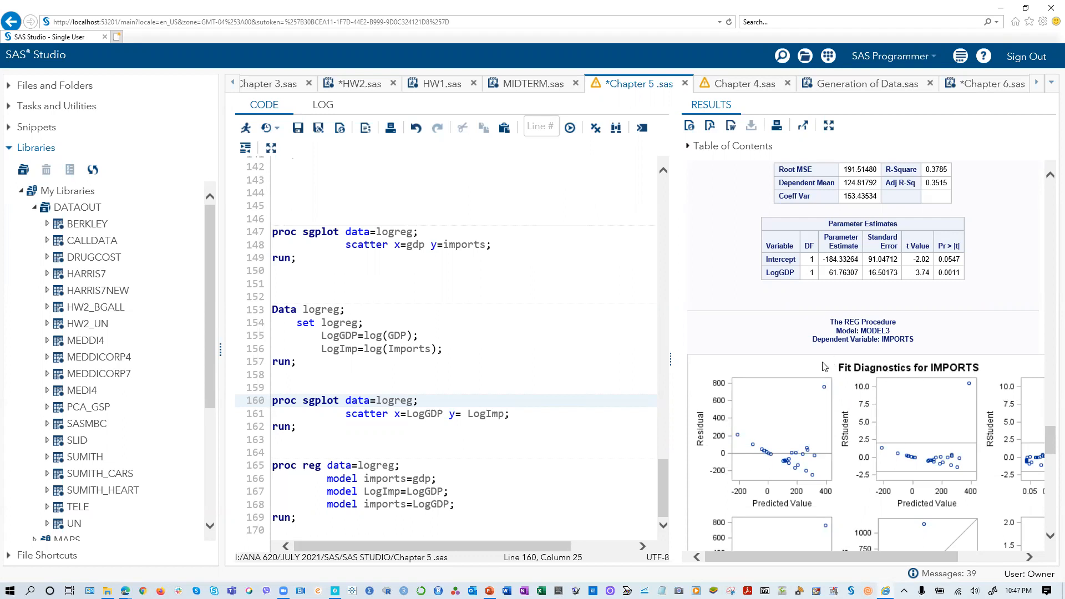
{"action": "scroll", "coordinate": [820, 362], "scroll_direction": "up", "scroll_amount": 2}
{"action": "scroll", "coordinate": [820, 362], "scroll_direction": "up", "scroll_amount": 10}
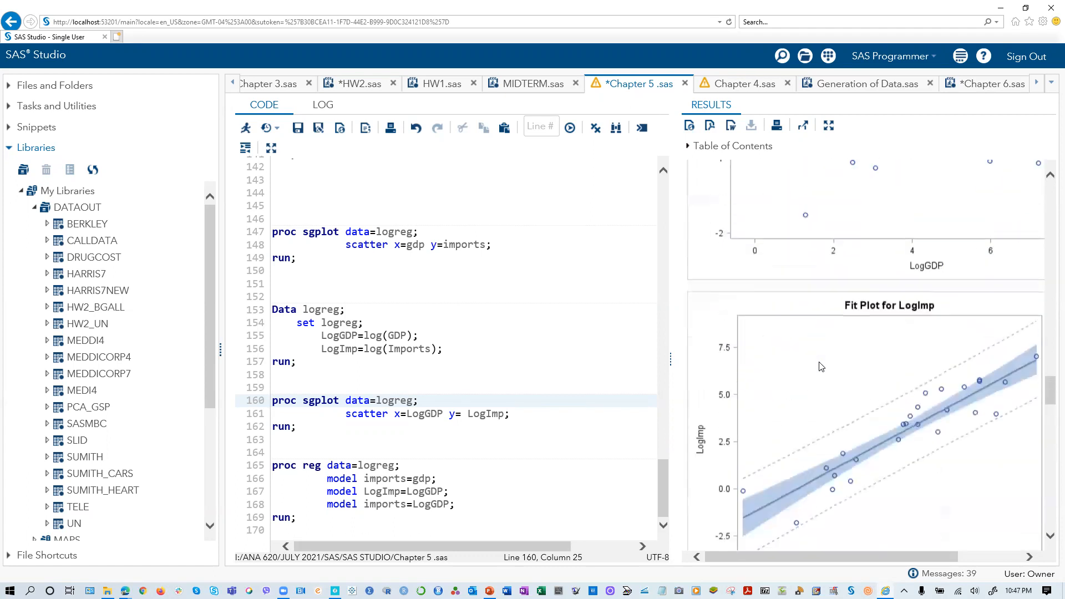
{"action": "scroll", "coordinate": [820, 366], "scroll_direction": "up", "scroll_amount": 8}
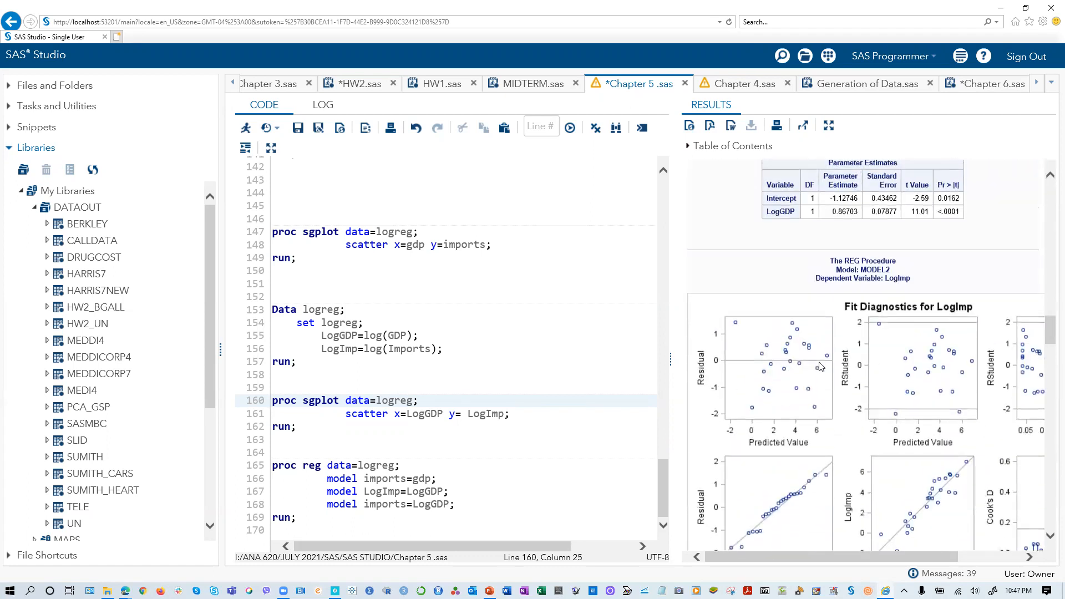
{"action": "scroll", "coordinate": [820, 366], "scroll_direction": "up", "scroll_amount": 6}
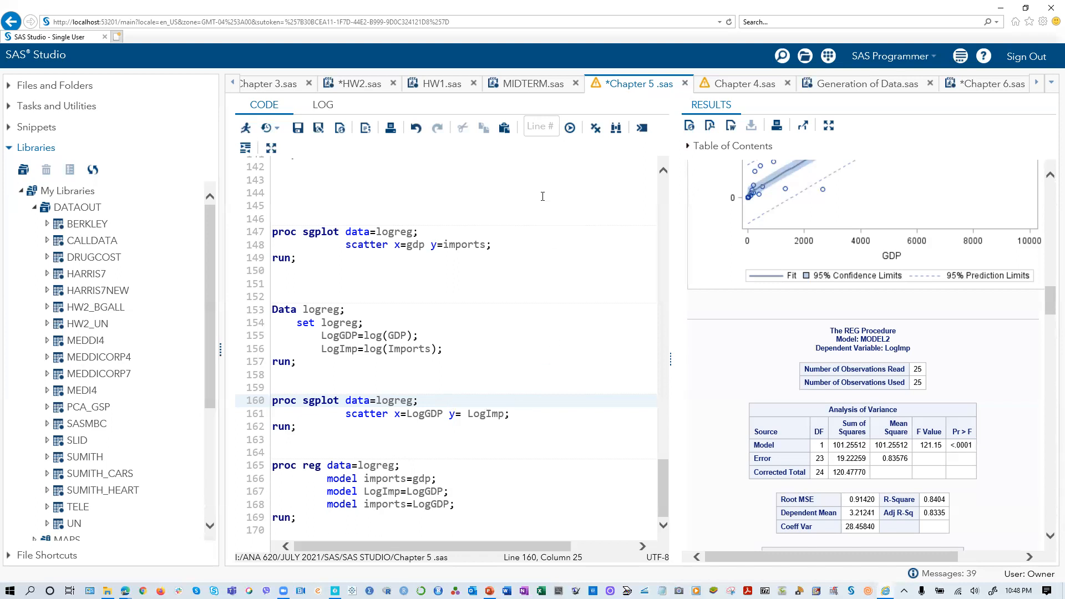
- Bring up the HW2.sas program and read its UN data section, from the HW2_UN.csv import to the log regression model
{"action": "left_click", "coordinate": [364, 88]}
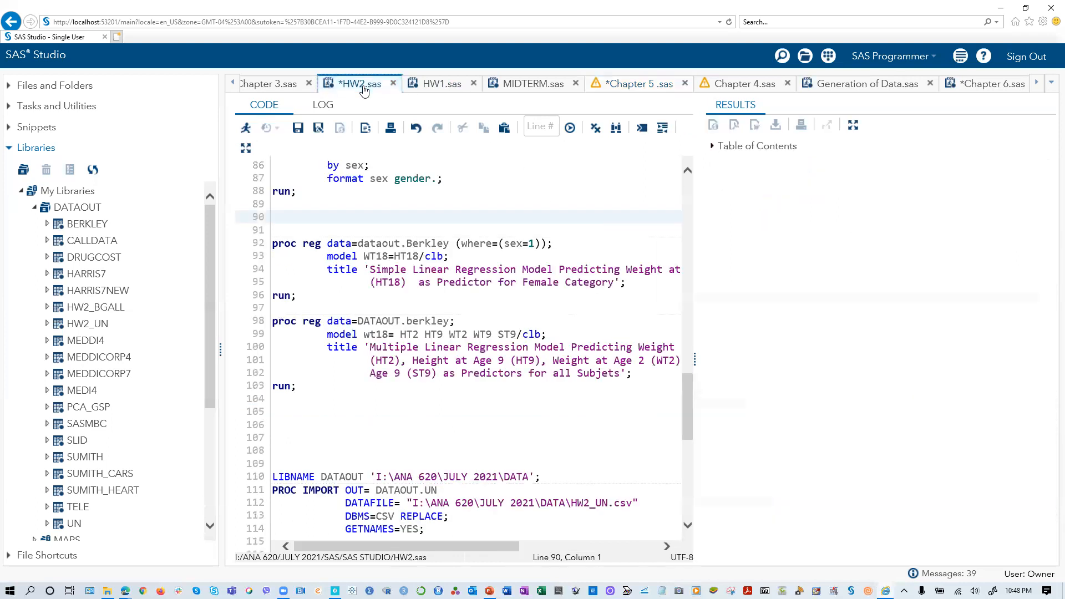
{"action": "scroll", "coordinate": [444, 373], "scroll_direction": "down", "scroll_amount": 6}
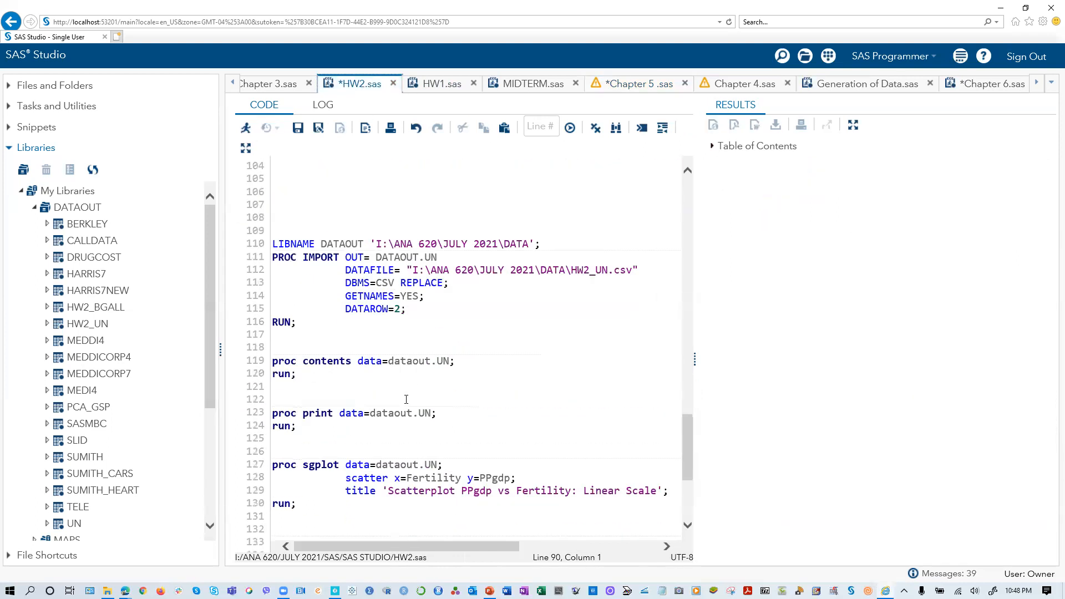
{"action": "scroll", "coordinate": [406, 399], "scroll_direction": "down", "scroll_amount": 1}
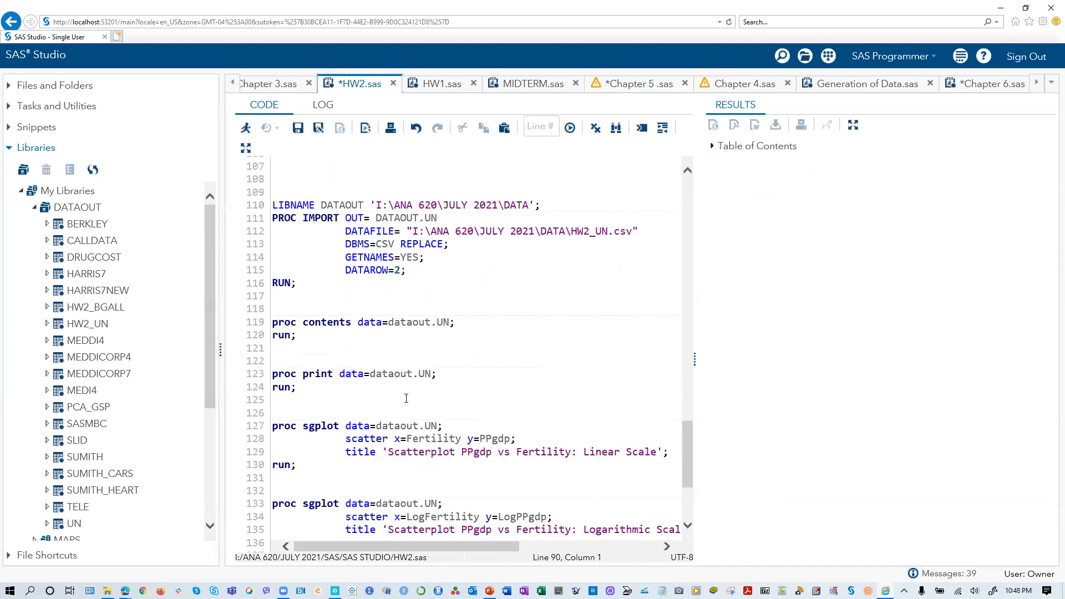
{"action": "scroll", "coordinate": [406, 397], "scroll_direction": "down", "scroll_amount": 1}
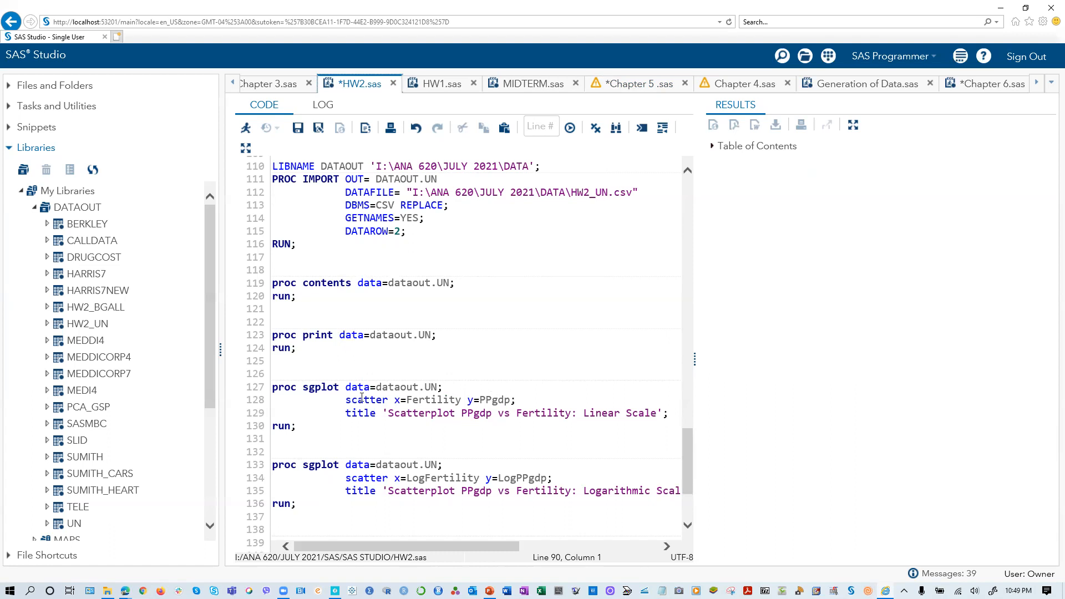
{"action": "scroll", "coordinate": [540, 395], "scroll_direction": "down", "scroll_amount": 1}
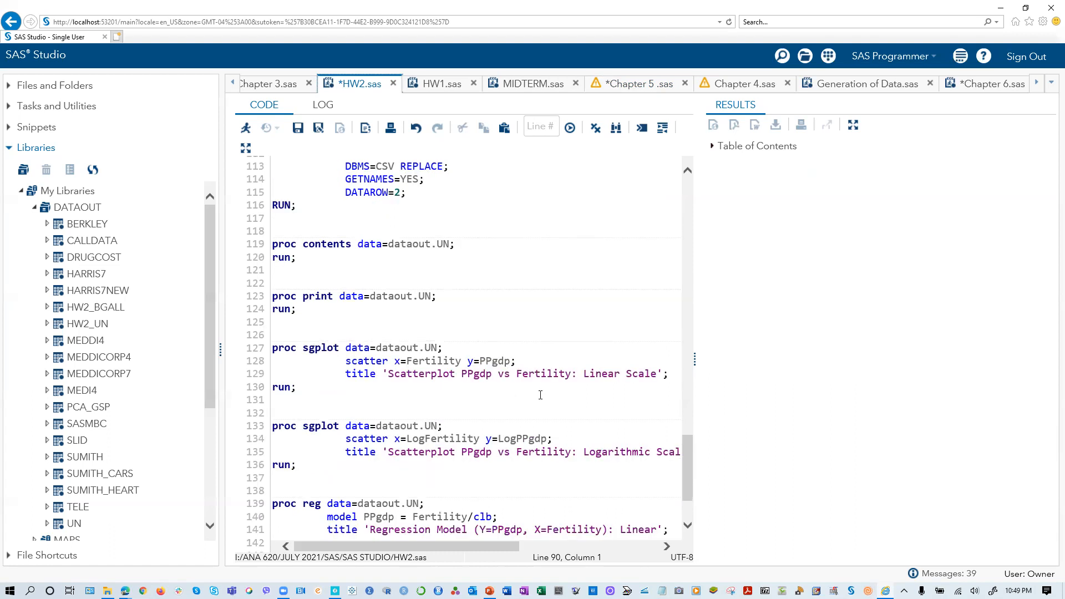
{"action": "scroll", "coordinate": [540, 395], "scroll_direction": "down", "scroll_amount": 1}
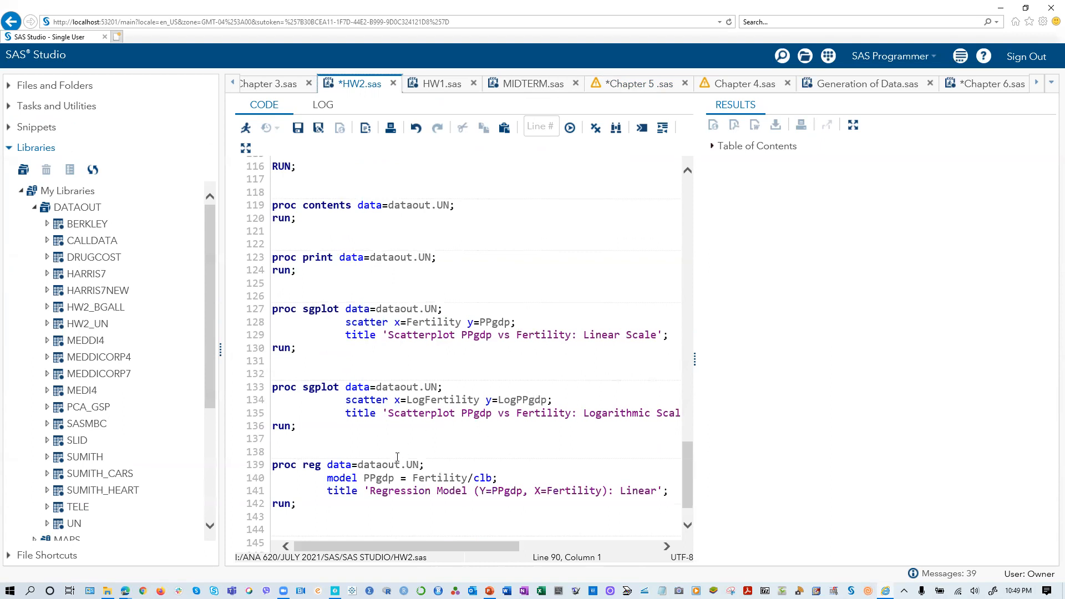
{"action": "scroll", "coordinate": [398, 456], "scroll_direction": "down", "scroll_amount": 1}
{"action": "scroll", "coordinate": [378, 473], "scroll_direction": "down", "scroll_amount": 1}
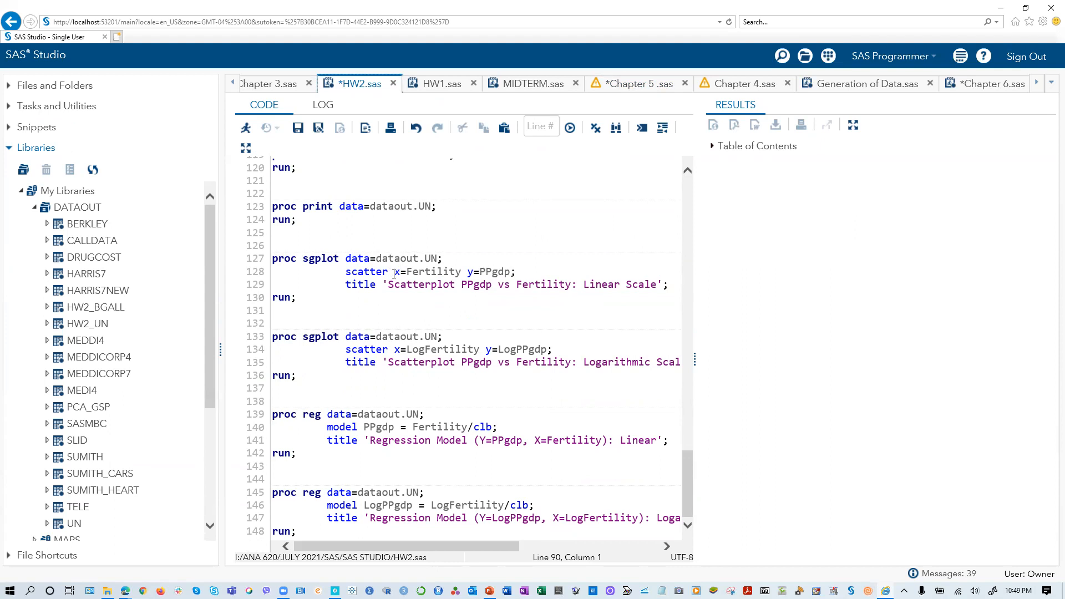
{"action": "scroll", "coordinate": [344, 311], "scroll_direction": "up", "scroll_amount": 1}
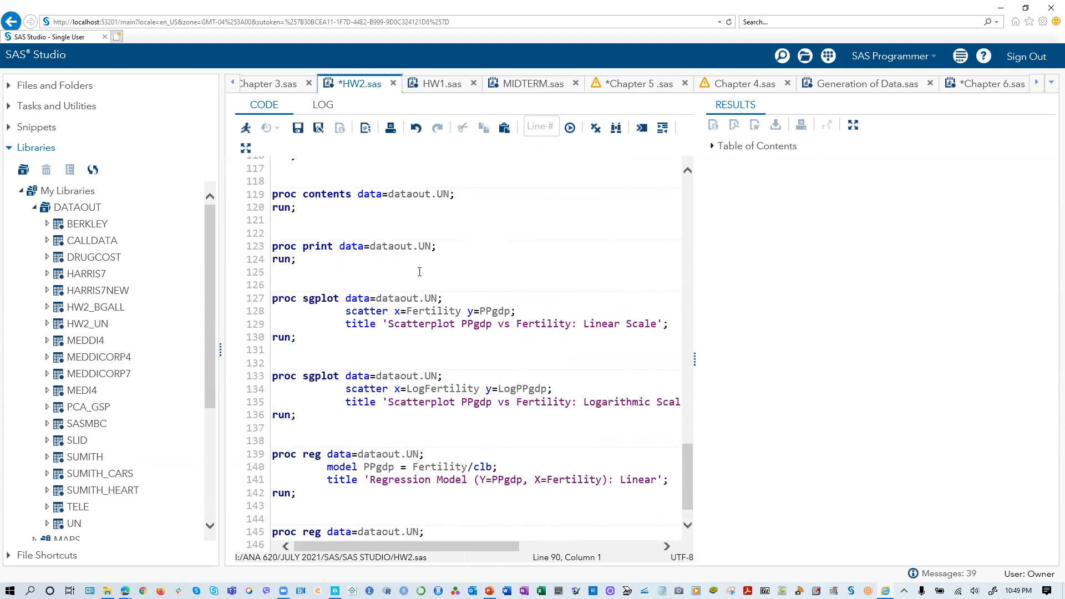
{"action": "scroll", "coordinate": [419, 272], "scroll_direction": "up", "scroll_amount": 3}
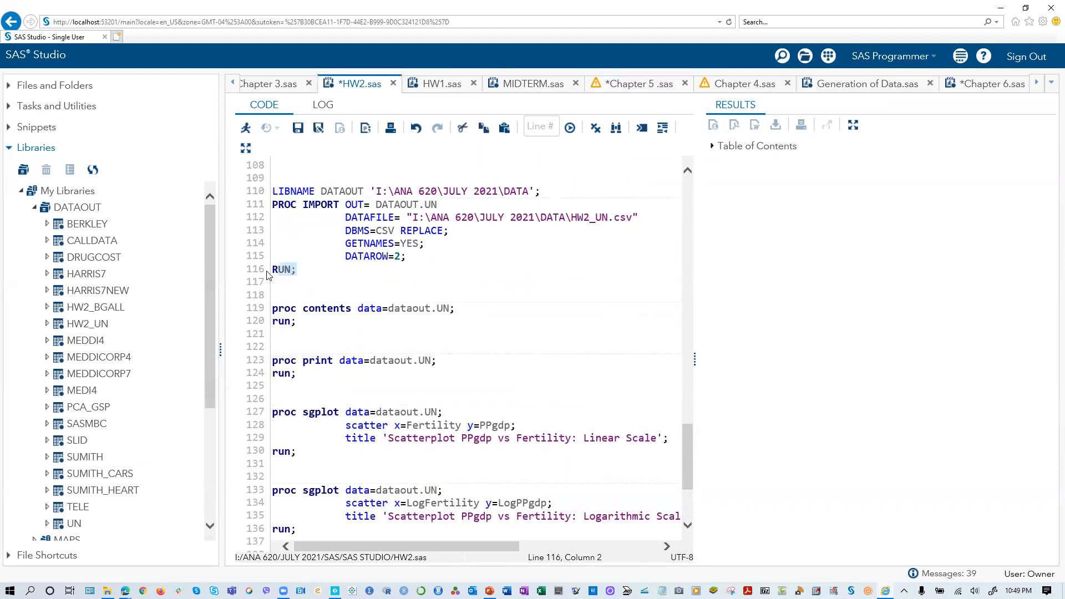
- Run only the LIBNAME and PROC IMPORT block that loads HW2_UN.csv into DATAOUT.UN, and return to the code
{"action": "left_click", "coordinate": [302, 270]}
{"action": "left_click_drag", "start_coordinate": [295, 269], "coordinate": [267, 193]}
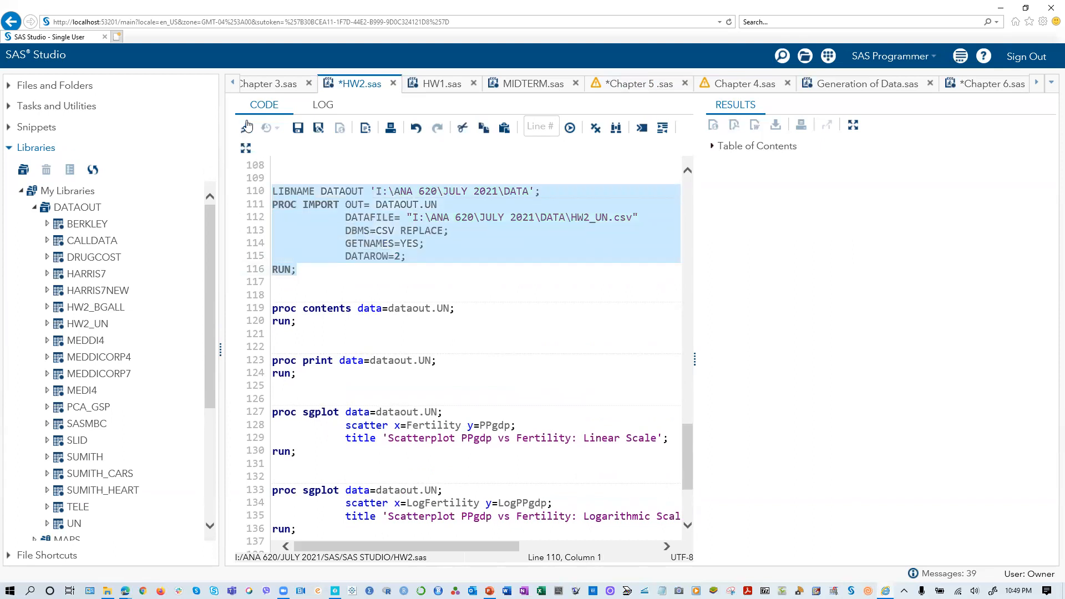
{"action": "key", "text": "F3"}
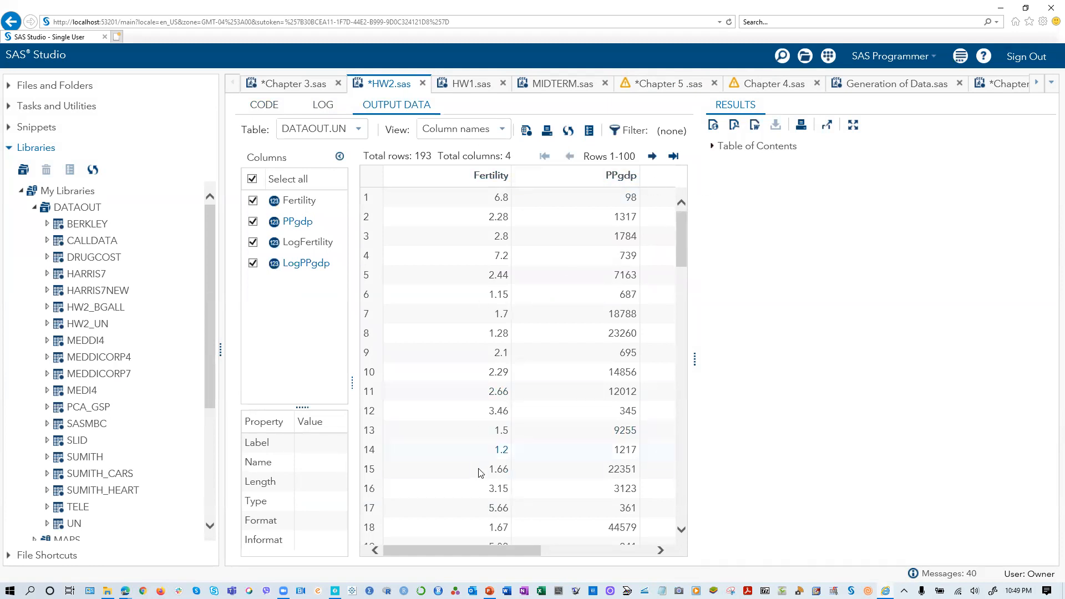
{"action": "left_click", "coordinate": [264, 106]}
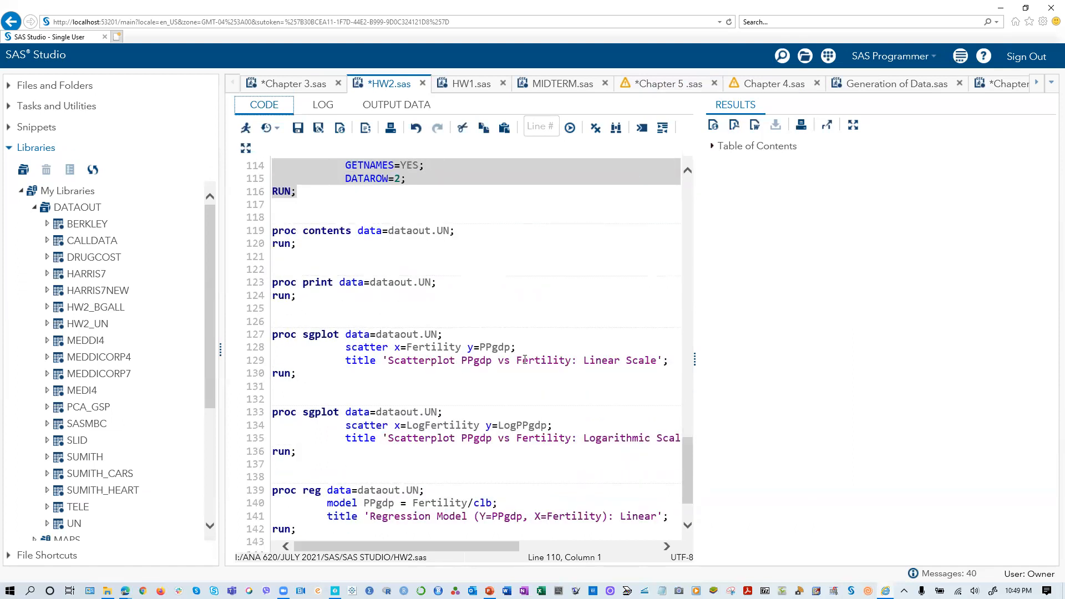
- Run only the proc sgplot block on dataout.UN with scatter x=Fertility y=PPgdp on the linear scale, and return to the code
{"action": "left_click_drag", "start_coordinate": [296, 373], "coordinate": [256, 337]}
{"action": "left_click", "coordinate": [246, 128]}
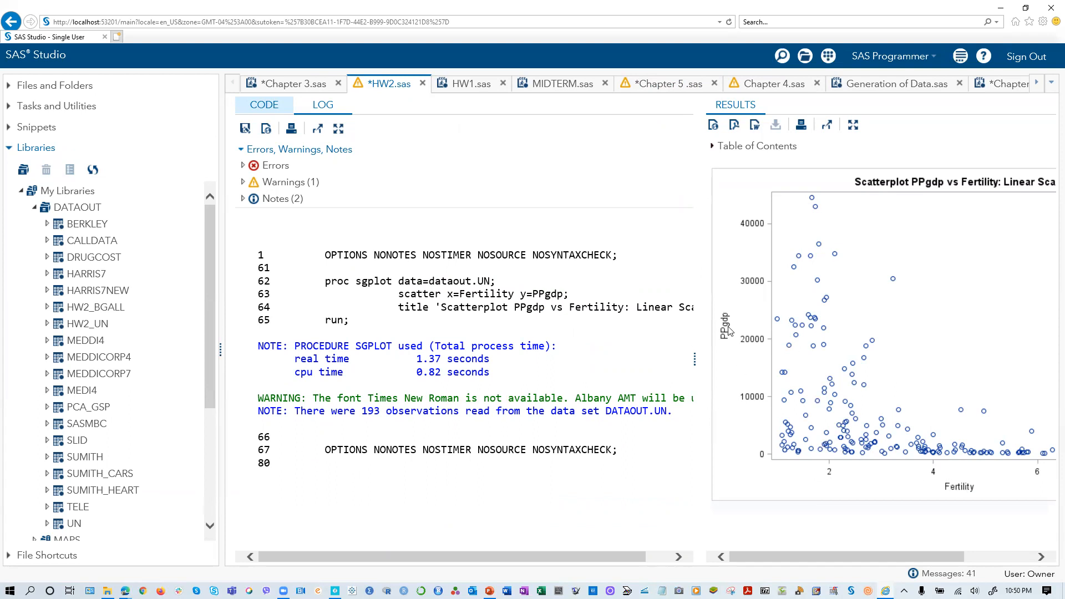
{"action": "left_click", "coordinate": [272, 106]}
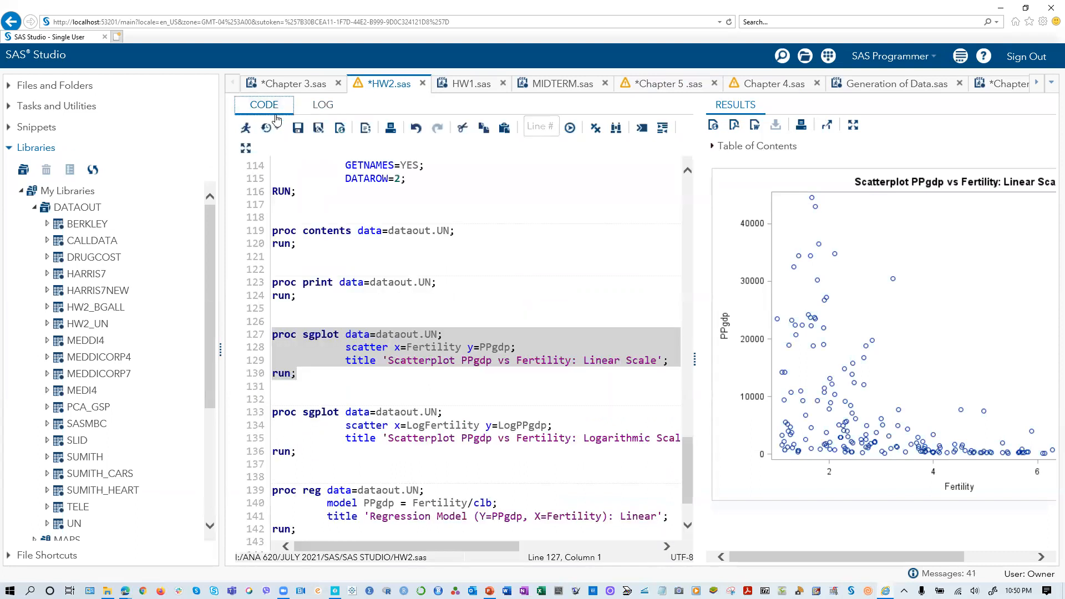
- Run only the proc sgplot block on dataout.UN with scatter x=LogFertility y=LogPPgdp on the logarithmic scale, and return to the code
{"action": "left_click", "coordinate": [530, 386]}
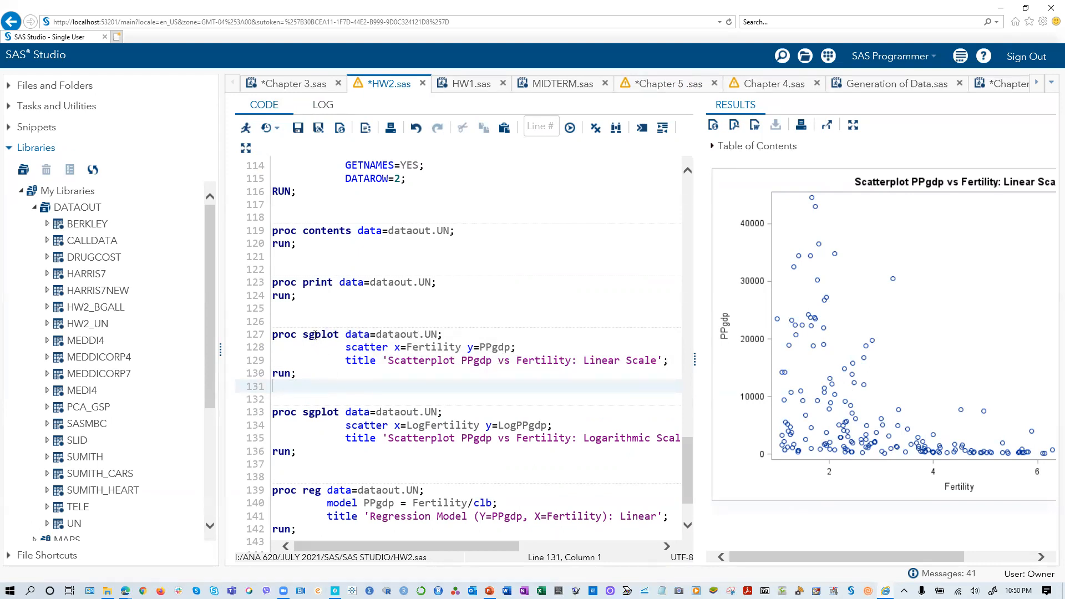
{"action": "scroll", "coordinate": [314, 334], "scroll_direction": "down", "scroll_amount": 1}
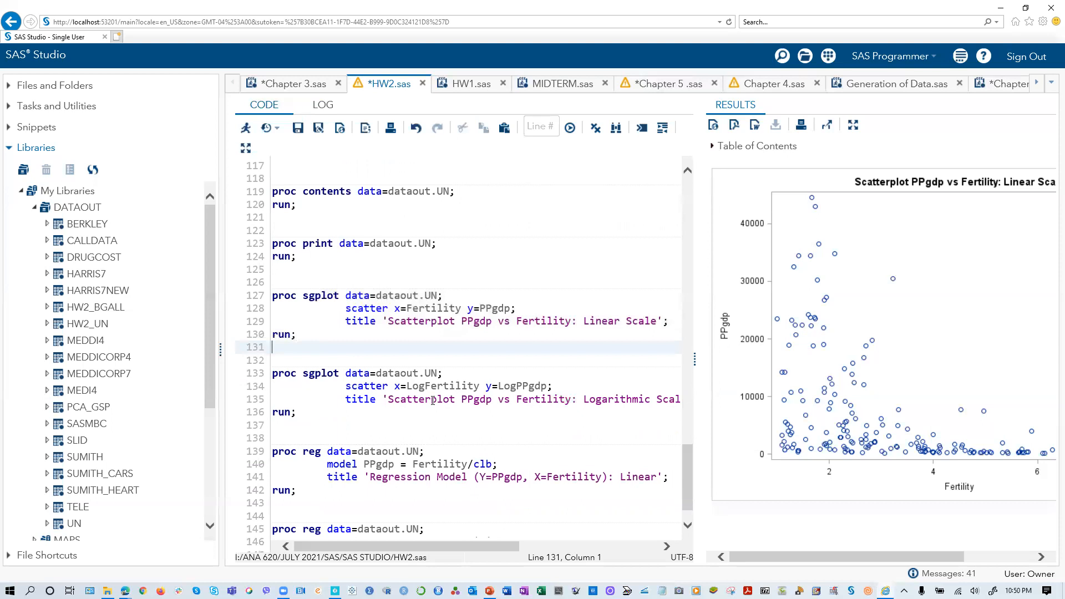
{"action": "scroll", "coordinate": [358, 383], "scroll_direction": "up", "scroll_amount": 2}
{"action": "scroll", "coordinate": [353, 358], "scroll_direction": "down", "scroll_amount": 2}
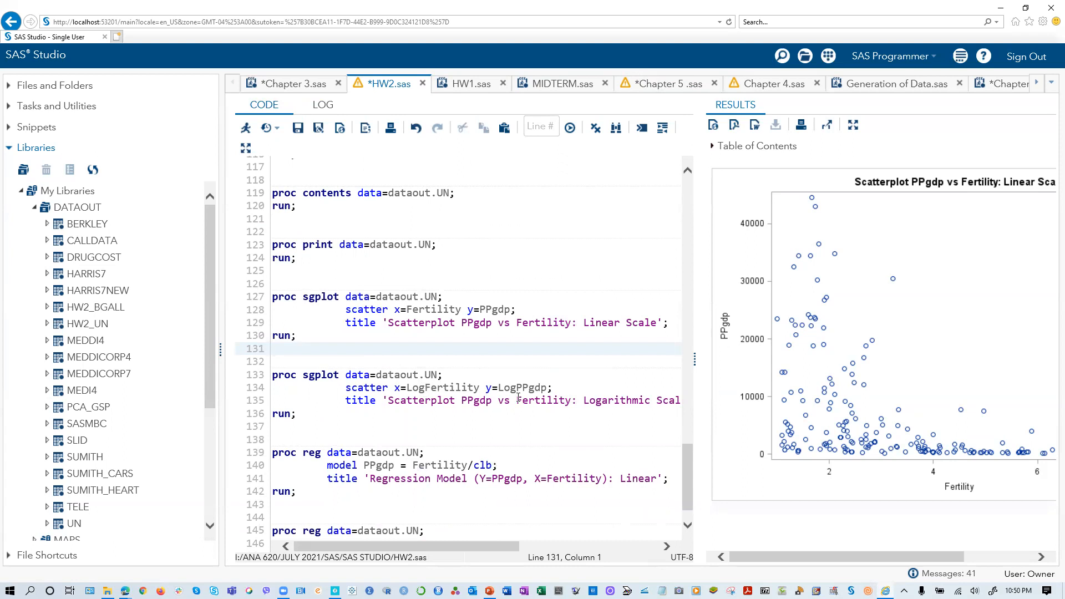
{"action": "scroll", "coordinate": [371, 336], "scroll_direction": "up", "scroll_amount": 3}
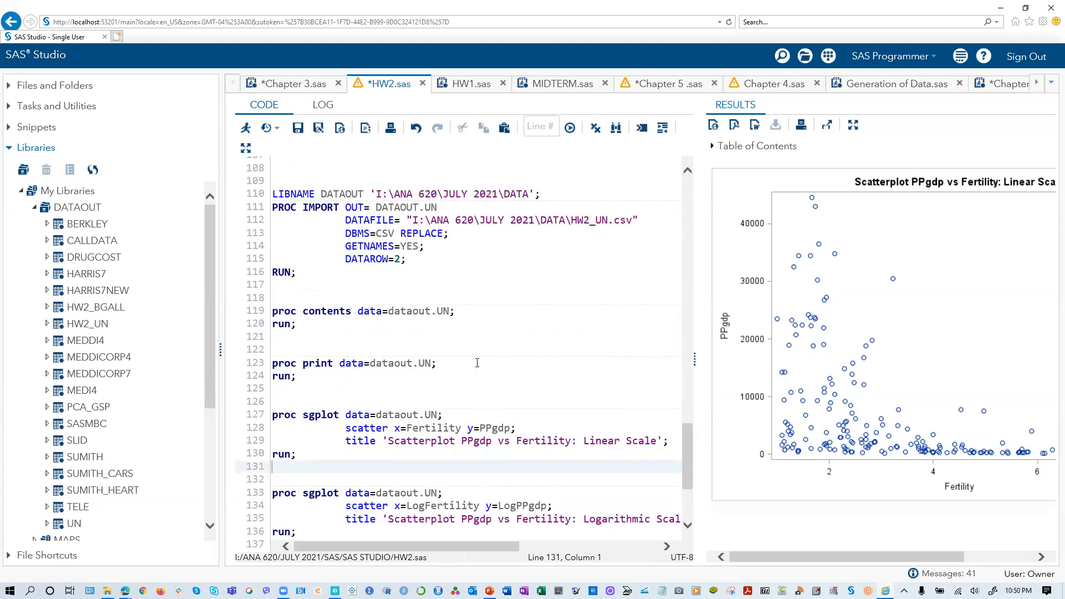
{"action": "scroll", "coordinate": [477, 363], "scroll_direction": "down", "scroll_amount": 1}
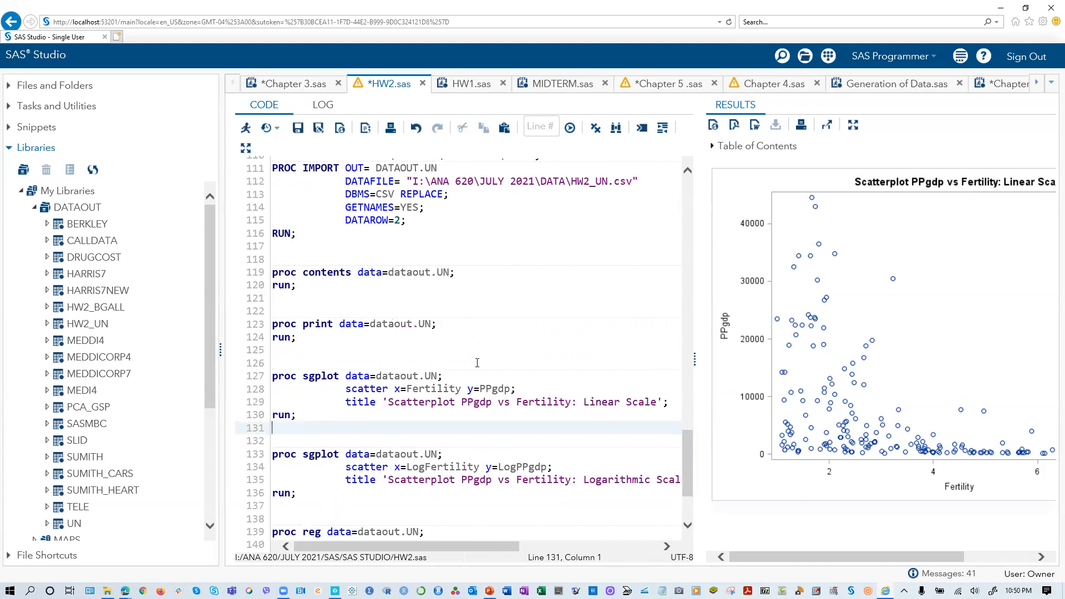
{"action": "scroll", "coordinate": [477, 360], "scroll_direction": "down", "scroll_amount": 2}
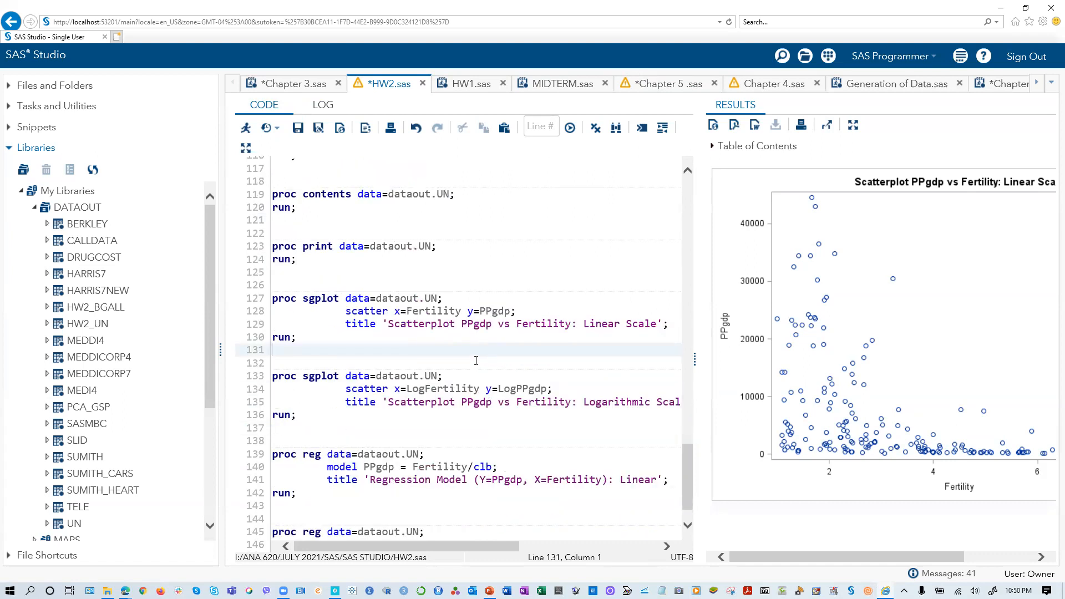
{"action": "scroll", "coordinate": [476, 361], "scroll_direction": "down", "scroll_amount": 1}
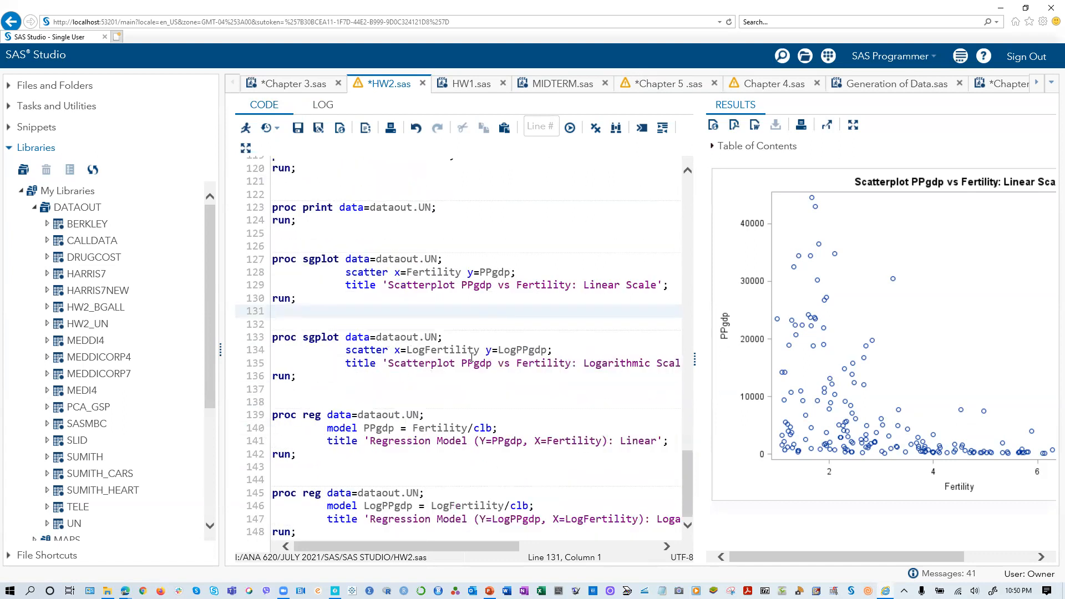
{"action": "left_click_drag", "start_coordinate": [315, 384], "coordinate": [253, 340]}
{"action": "left_click", "coordinate": [246, 128]}
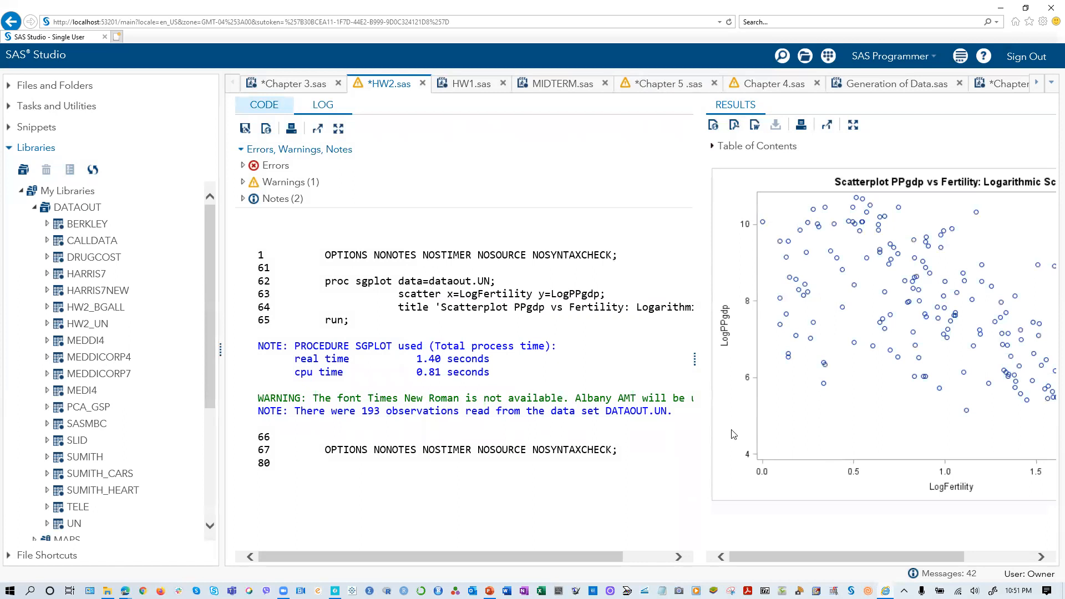
{"action": "left_click", "coordinate": [274, 109]}
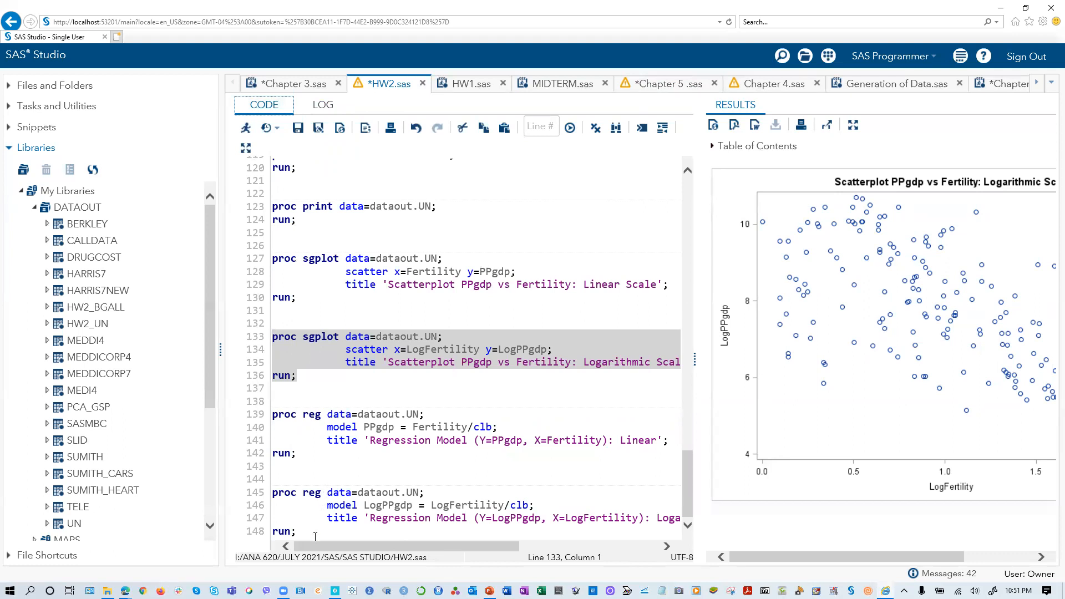
- Run only the proc reg block that models PPgdp = Fertility with the clb option, and return to the code
{"action": "left_click", "coordinate": [305, 459]}
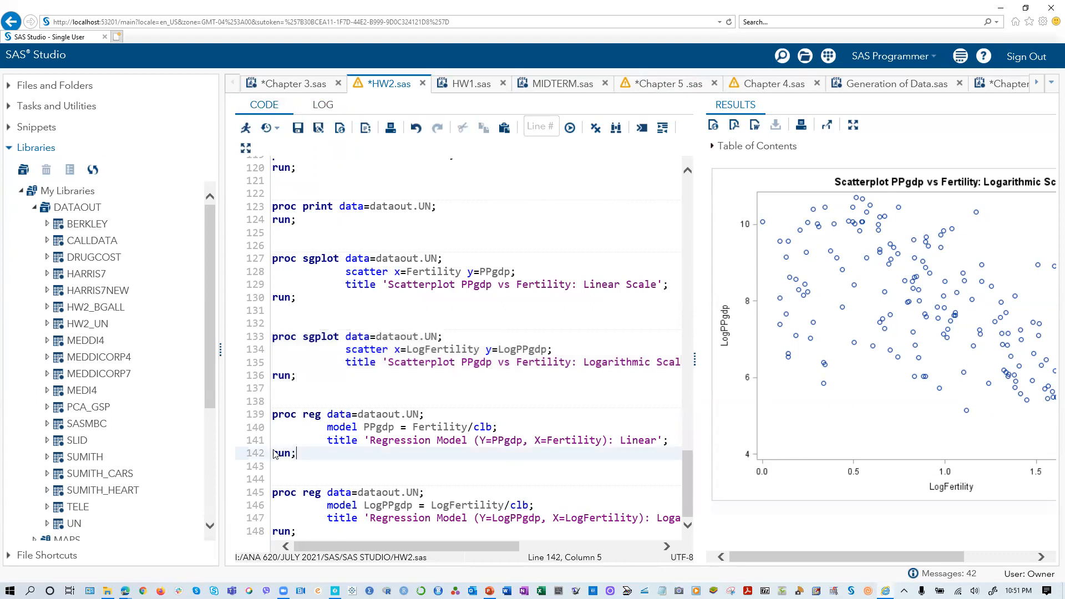
{"action": "key", "text": "shift+Up"}
{"action": "key", "text": "shift+Up"}
{"action": "key", "text": "shift+Up"}
{"action": "key", "text": "shift+Up"}
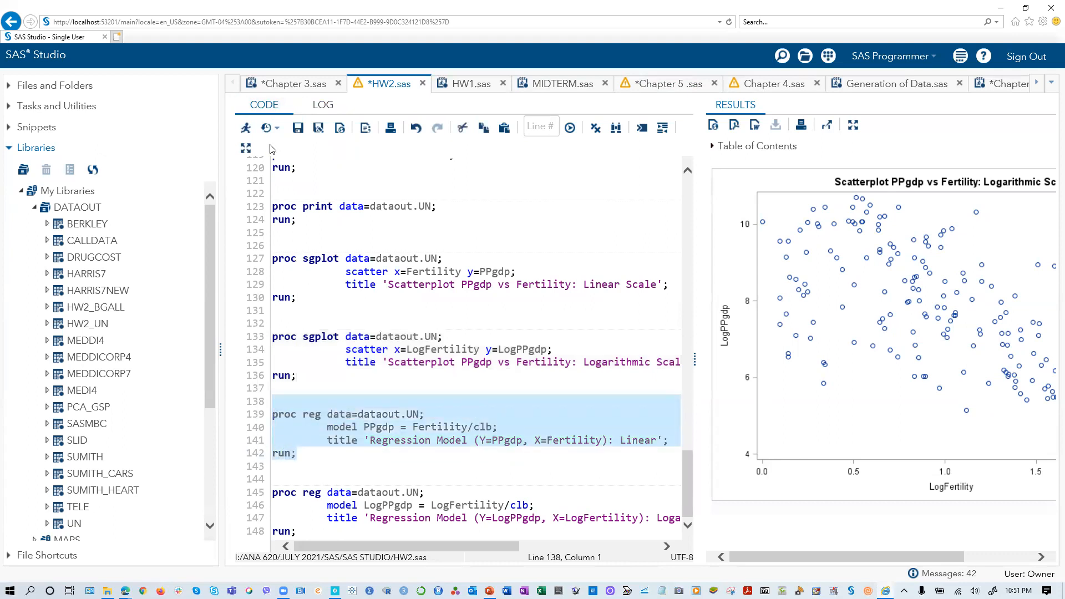
{"action": "left_click", "coordinate": [246, 128]}
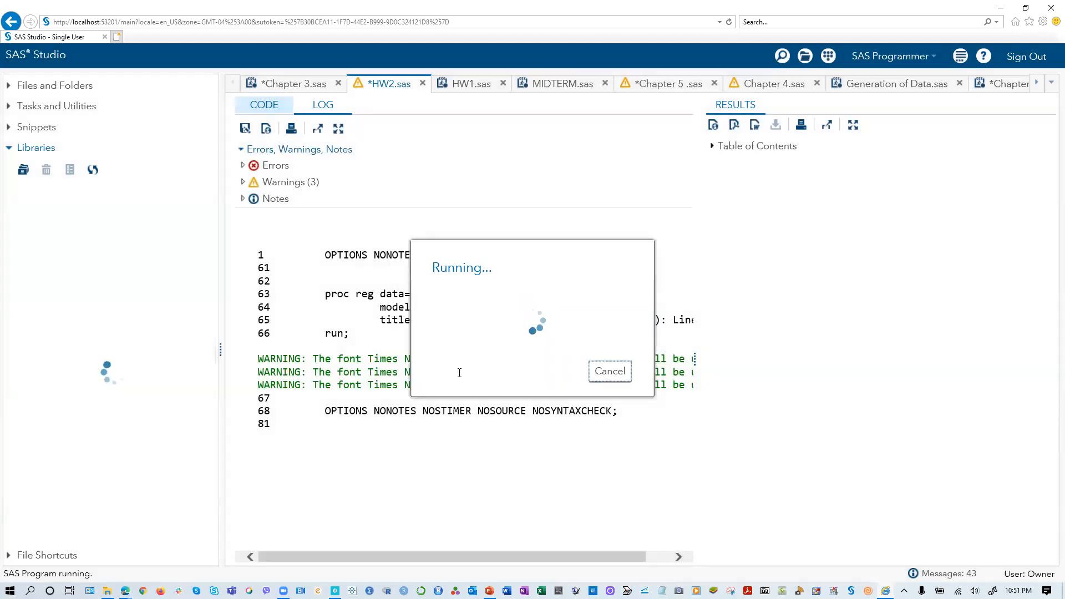
{"action": "left_click", "coordinate": [264, 105]}
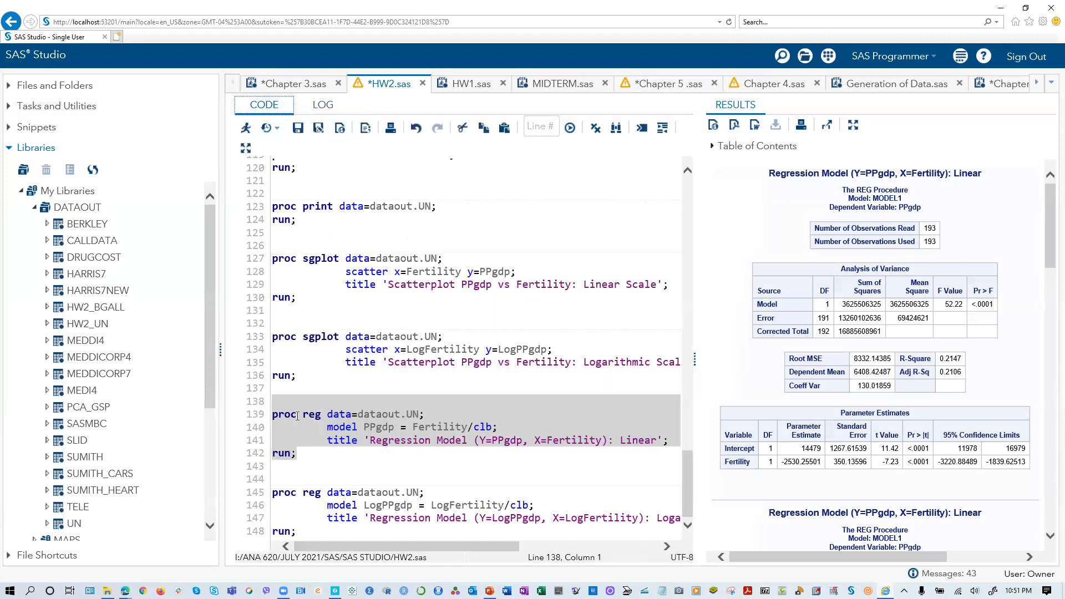
- Run the linear PPgdp and the logarithmic LogPPgdp proc reg blocks together
{"action": "left_click", "coordinate": [274, 412]}
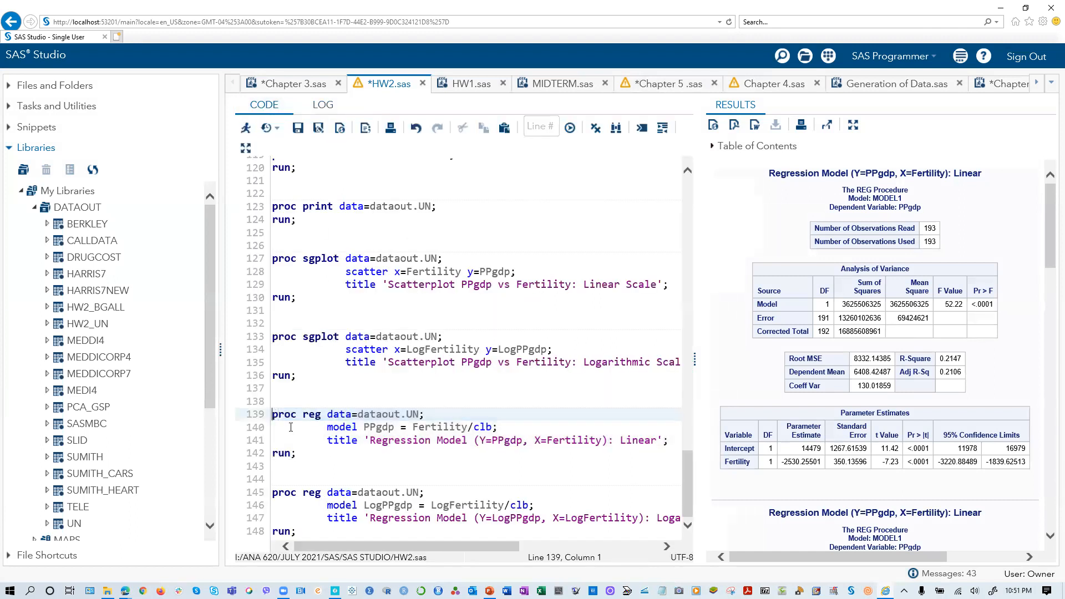
{"action": "left_click_drag", "start_coordinate": [291, 427], "coordinate": [401, 533]}
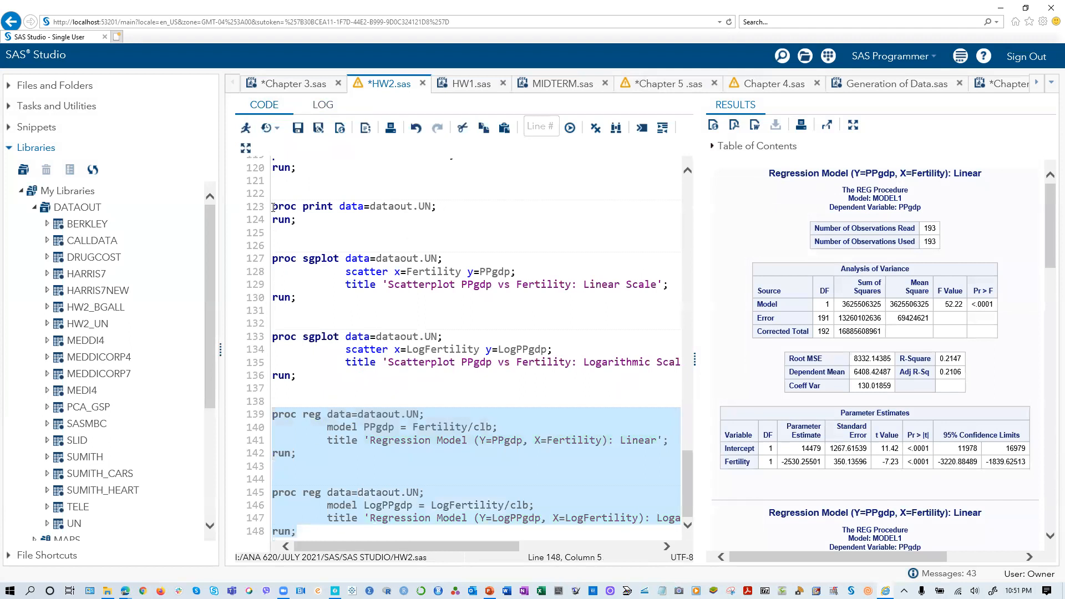
{"action": "left_click", "coordinate": [245, 129]}
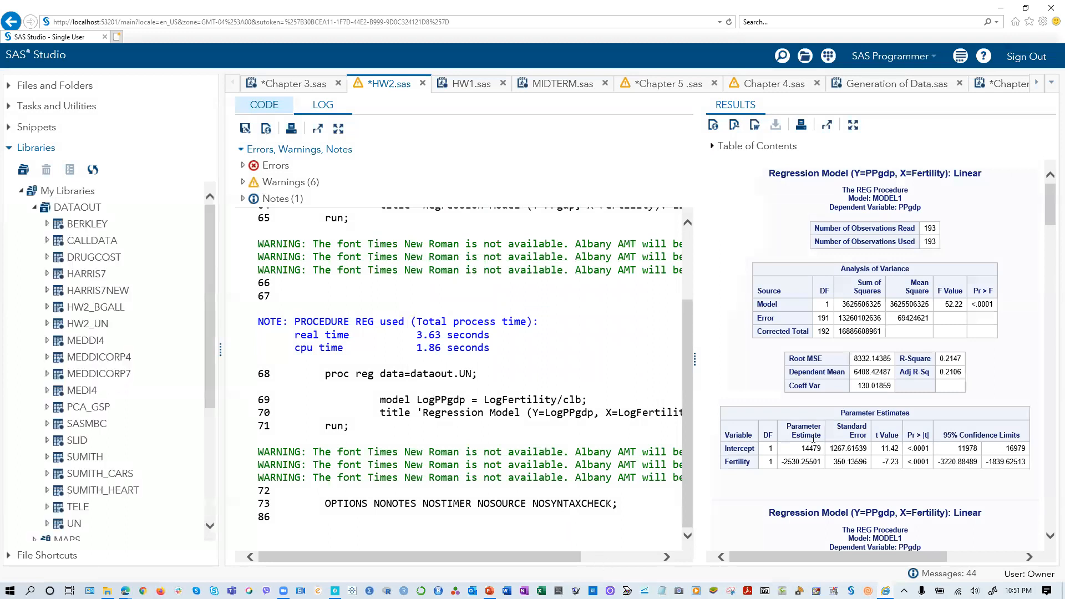
- Compare the R-Square values and parameter estimates of the linear PPgdp model and the logarithmic LogPPgdp model in the results
{"action": "scroll", "coordinate": [836, 442], "scroll_direction": "down", "scroll_amount": 10}
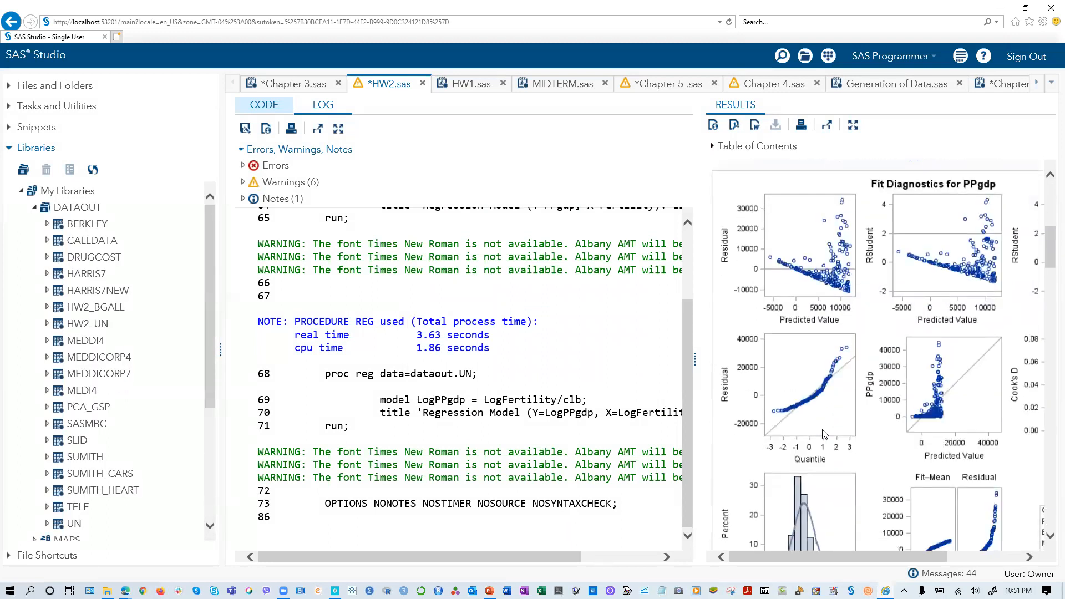
{"action": "scroll", "coordinate": [823, 430], "scroll_direction": "down", "scroll_amount": 15}
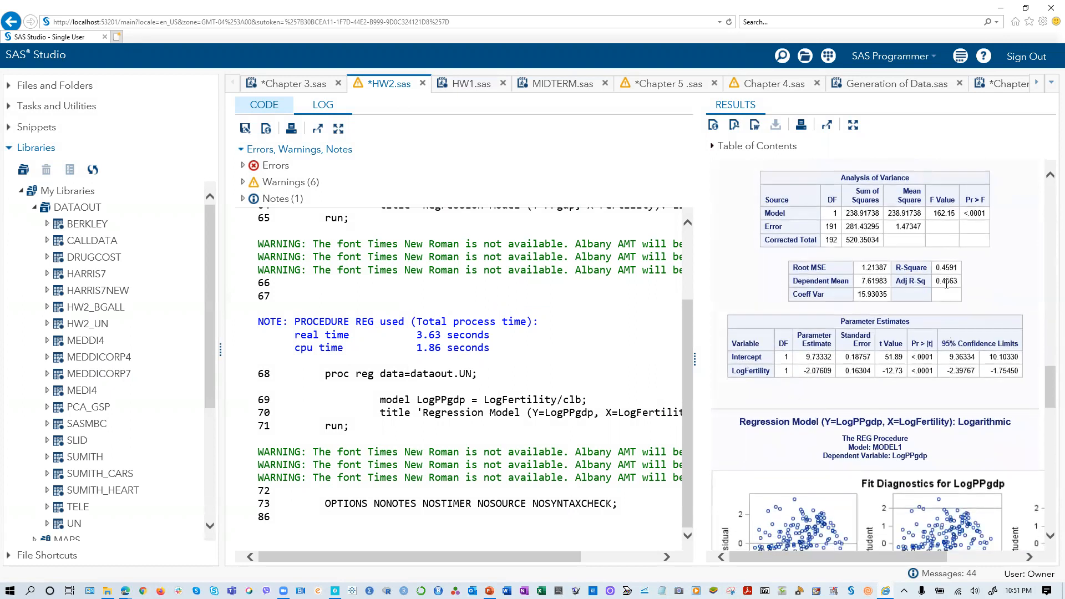
{"action": "scroll", "coordinate": [959, 294], "scroll_direction": "up", "scroll_amount": 10}
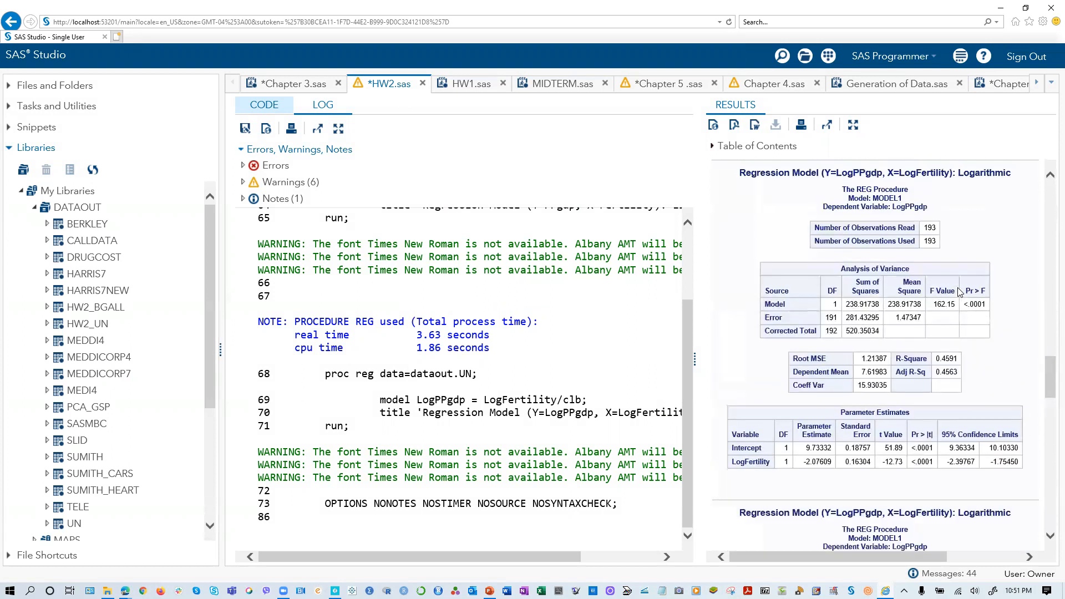
{"action": "scroll", "coordinate": [960, 307], "scroll_direction": "up", "scroll_amount": 10}
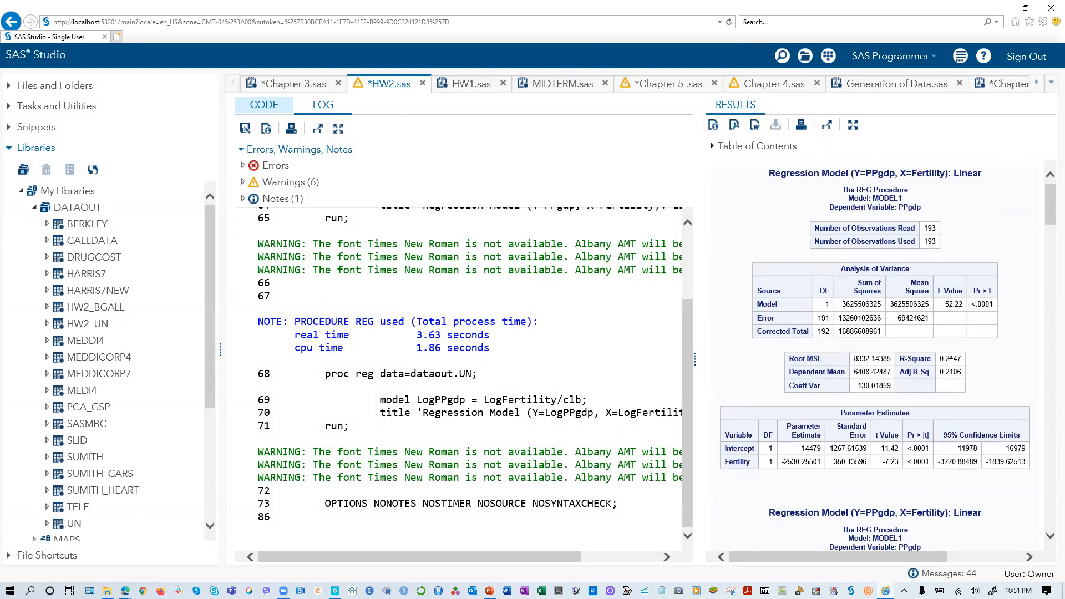
{"action": "scroll", "coordinate": [965, 368], "scroll_direction": "down", "scroll_amount": 10}
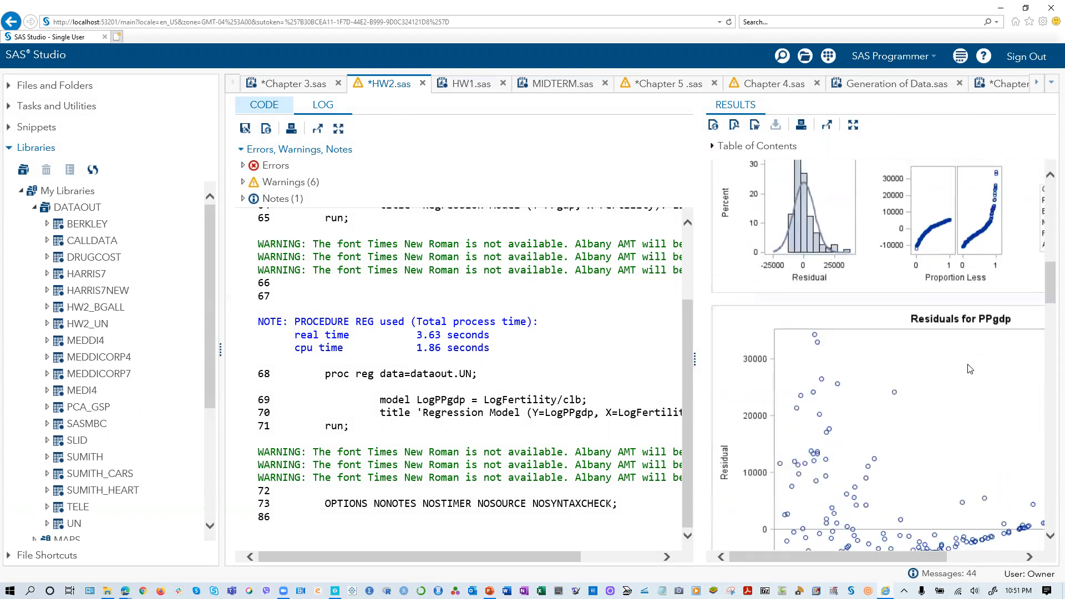
{"action": "scroll", "coordinate": [970, 369], "scroll_direction": "down", "scroll_amount": 10}
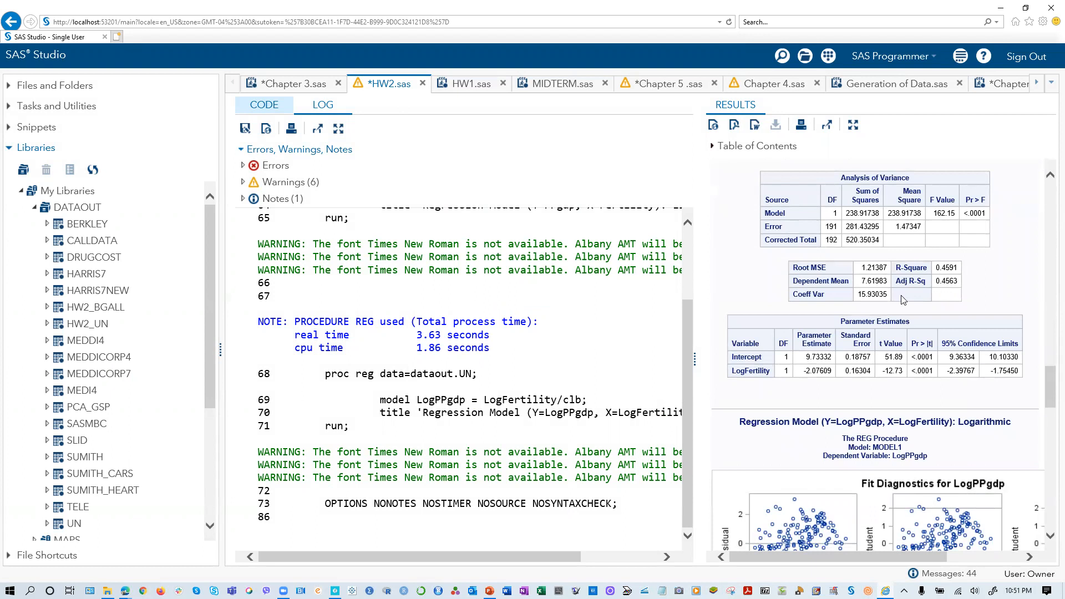
- Return to the code and copy both proc reg blocks, the linear and the logarithmic model
{"action": "left_click", "coordinate": [264, 107]}
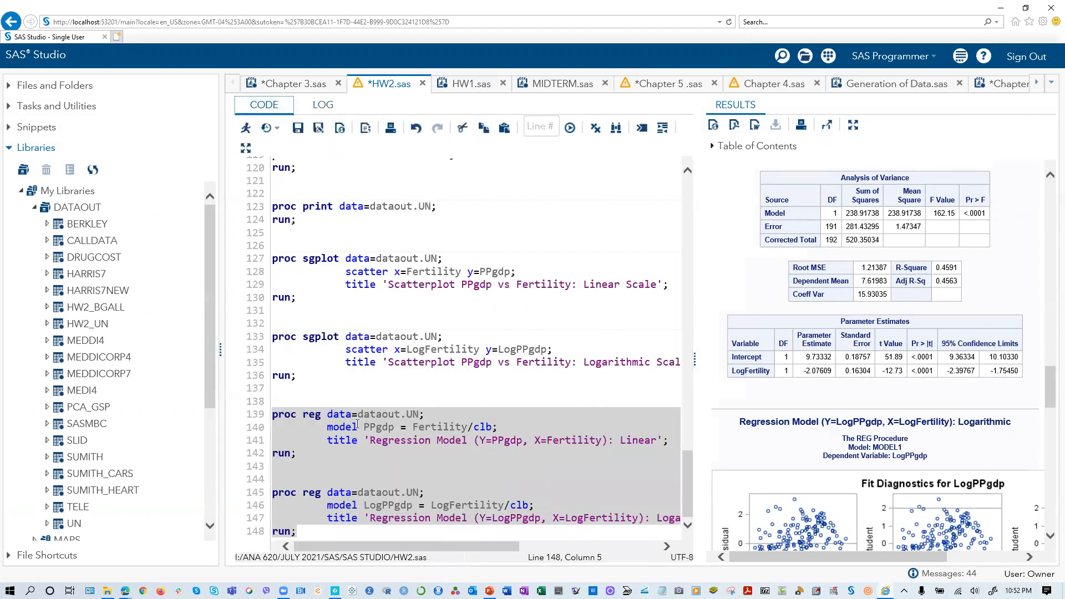
{"action": "left_click_drag", "start_coordinate": [298, 532], "coordinate": [279, 417]}
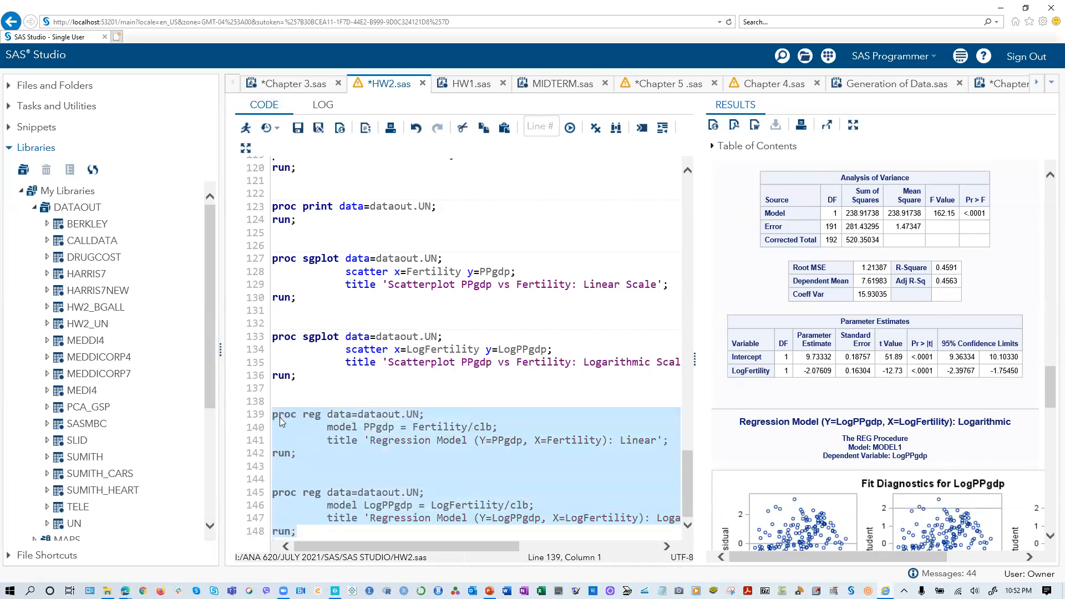
{"action": "left_click", "coordinate": [269, 416]}
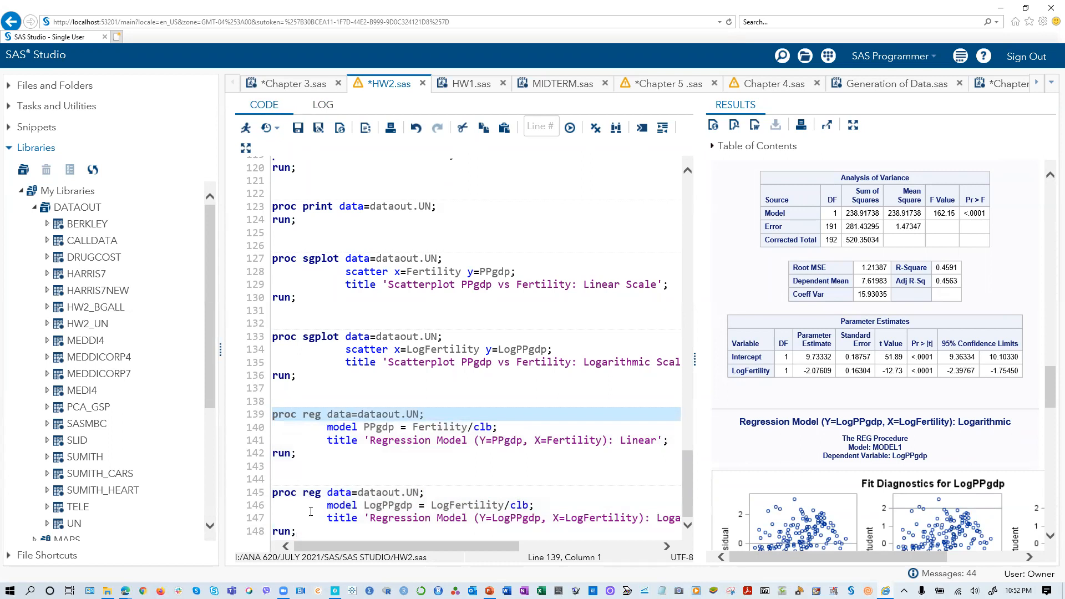
{"action": "left_click_drag", "start_coordinate": [298, 531], "coordinate": [299, 401]}
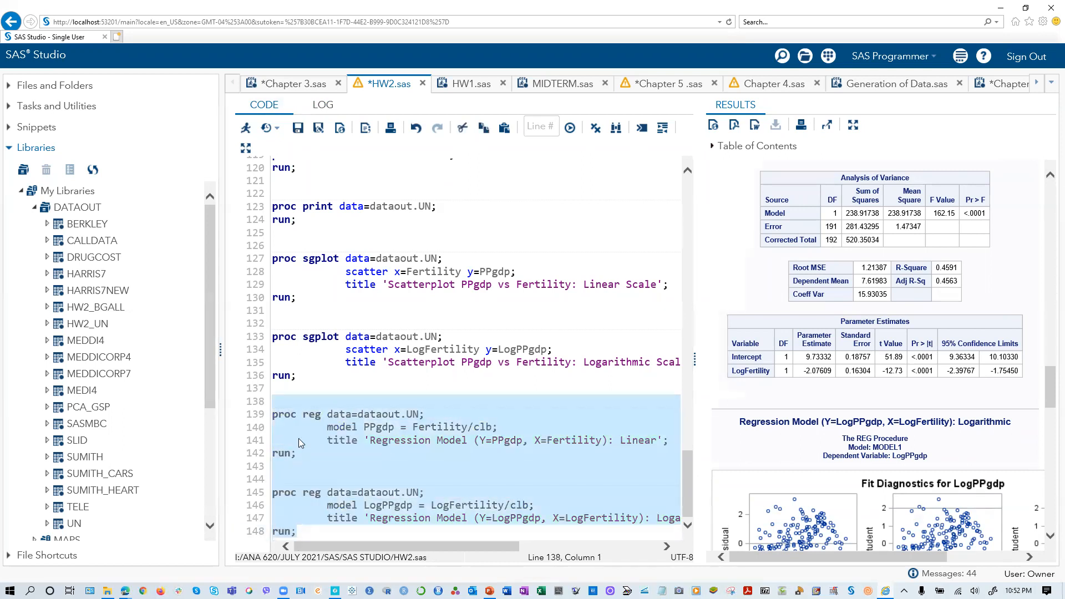
{"action": "right_click", "coordinate": [299, 441]}
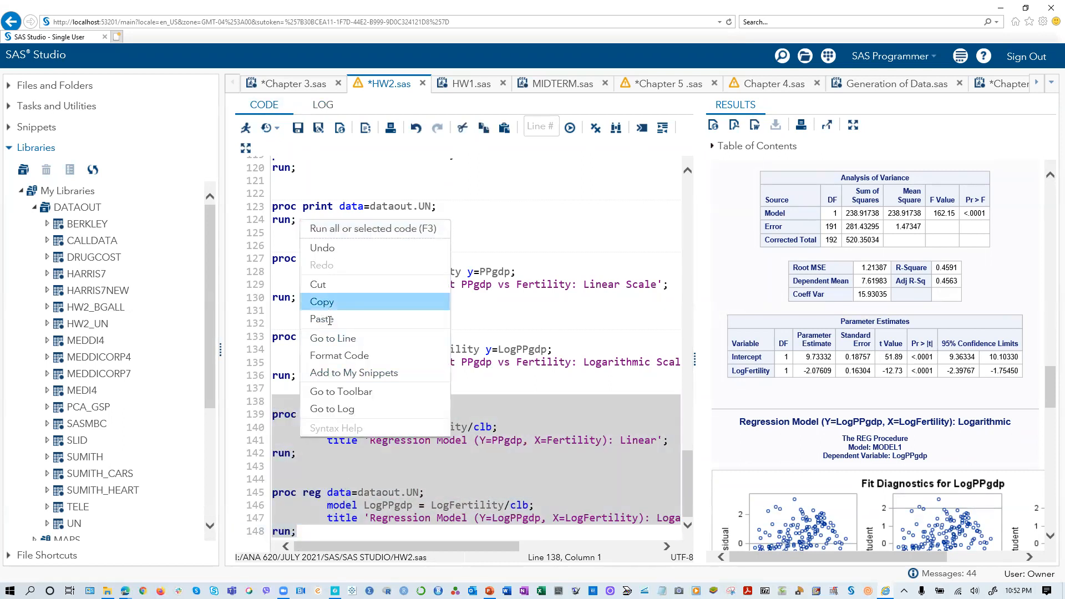
{"action": "left_click", "coordinate": [323, 302]}
- Add blank lines after the program's final run statement and paste the two copied proc reg blocks there
{"action": "left_click", "coordinate": [322, 535]}
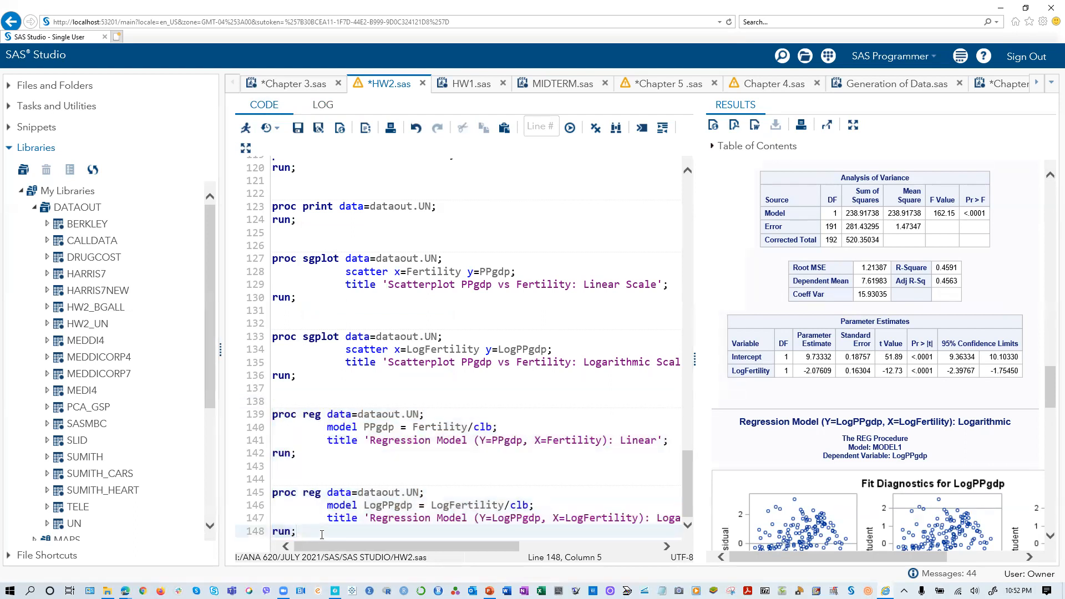
{"action": "key", "text": "Return"}
{"action": "key", "text": "Return"}
{"action": "key", "text": "Return"}
{"action": "key", "text": "Return"}
{"action": "key", "text": "Return"}
{"action": "key", "text": "Return"}
{"action": "key", "text": "Return"}
{"action": "key", "text": "Return"}
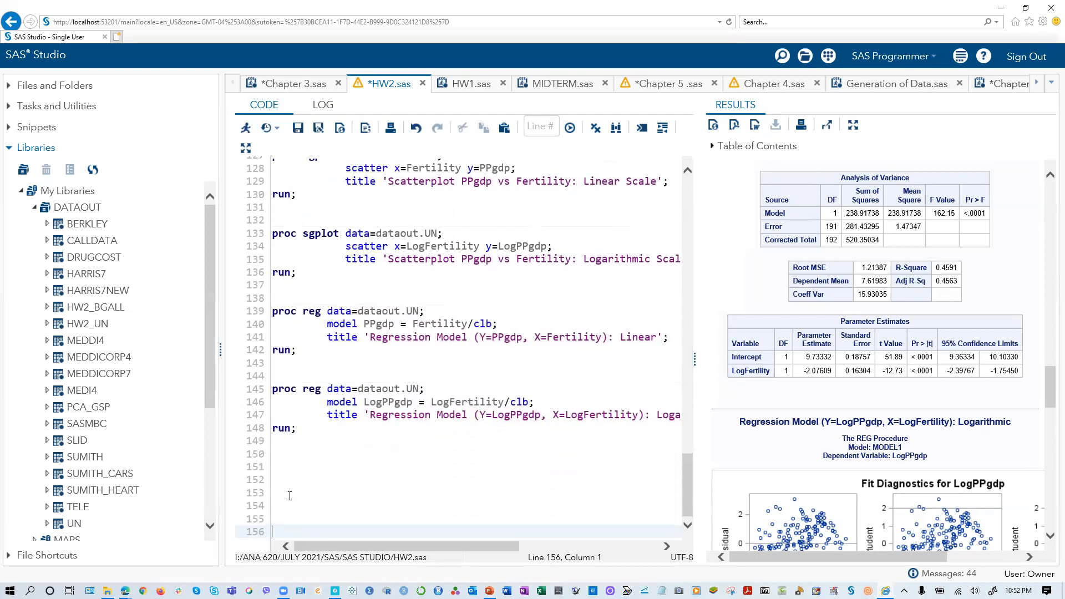
{"action": "left_click", "coordinate": [290, 453]}
{"action": "right_click", "coordinate": [276, 241]}
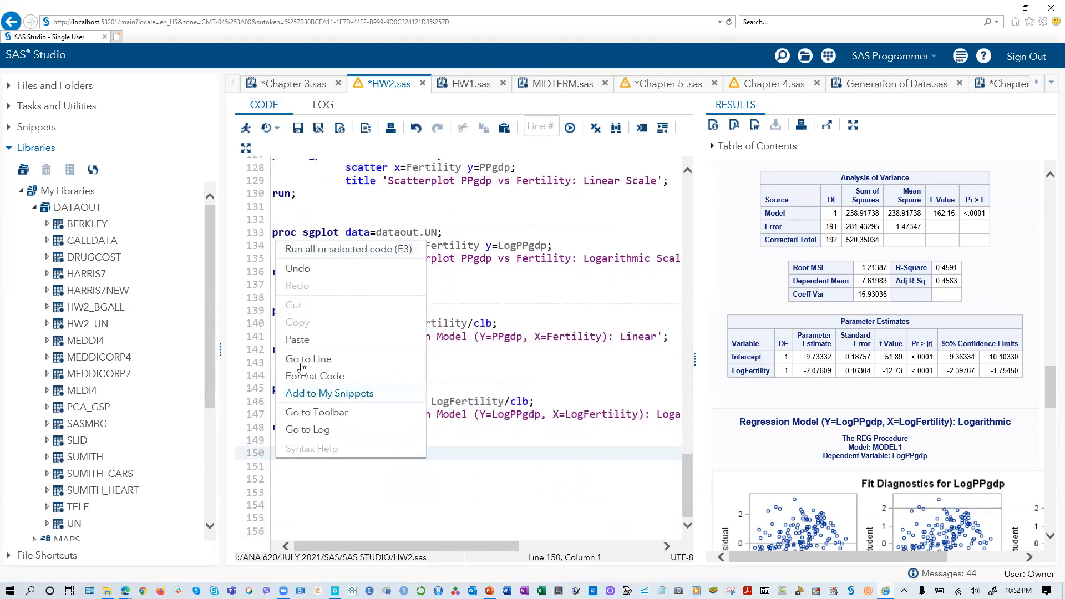
{"action": "left_click", "coordinate": [297, 339]}
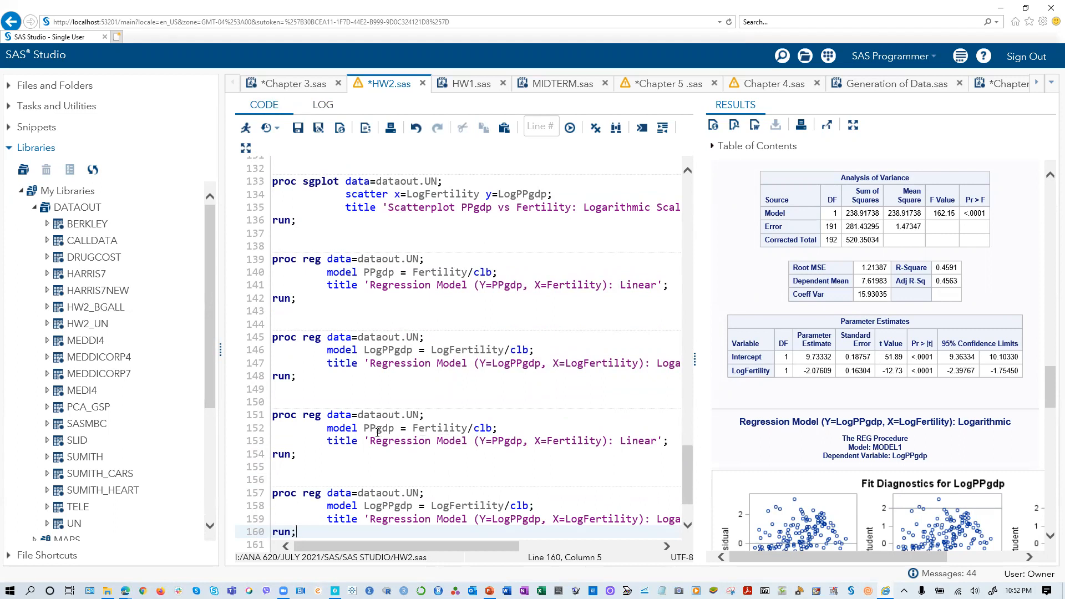
- Change the predictor in the pasted PPgdp model statement to LogFertility
{"action": "left_click", "coordinate": [414, 428]}
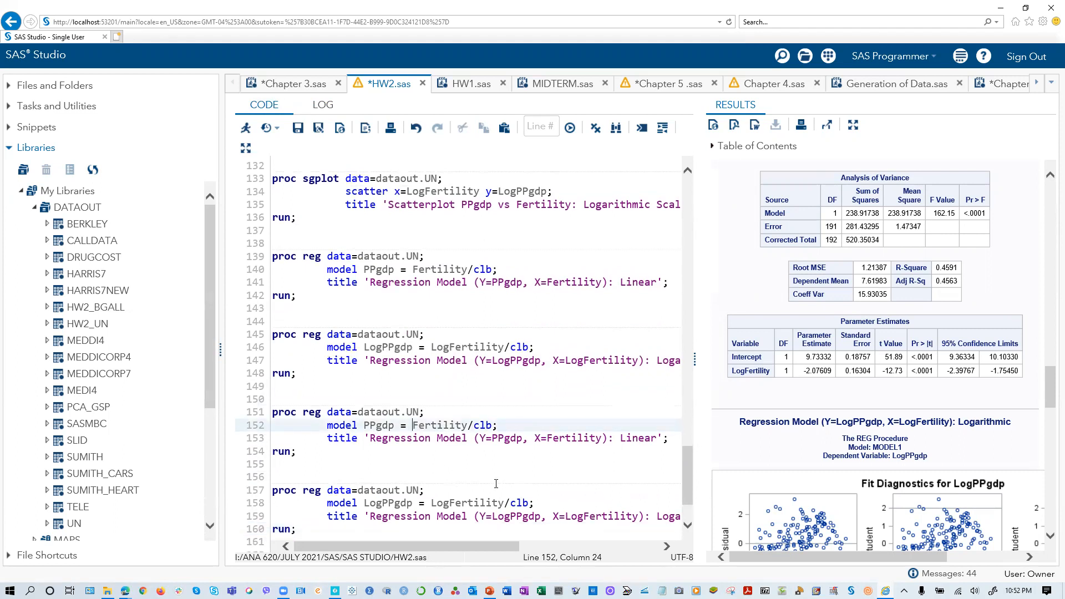
{"action": "type", "text": "Log"}
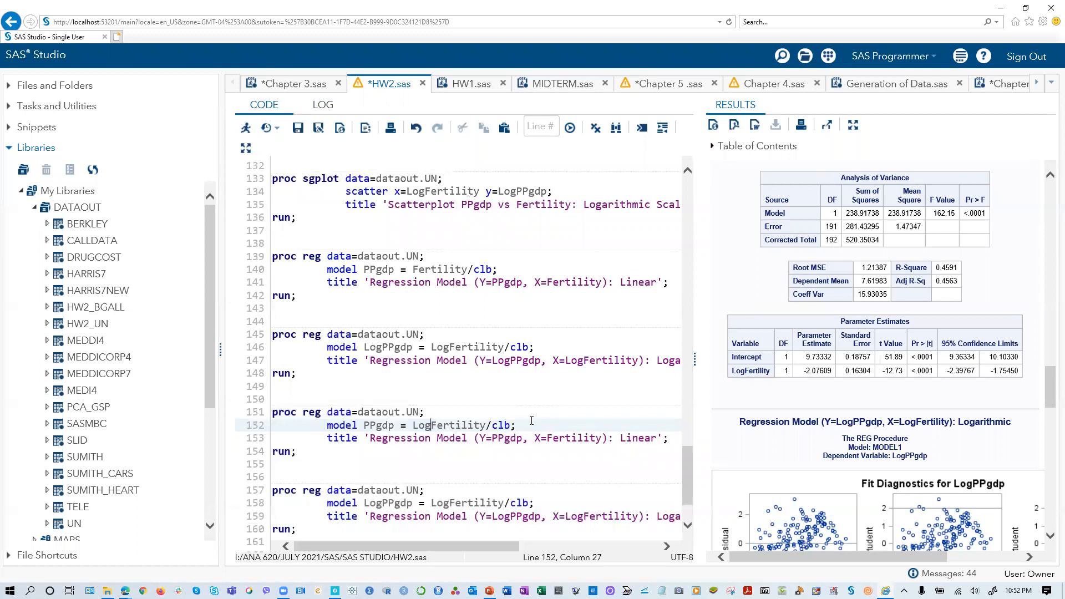
{"action": "scroll", "coordinate": [484, 348], "scroll_direction": "up", "scroll_amount": 9}
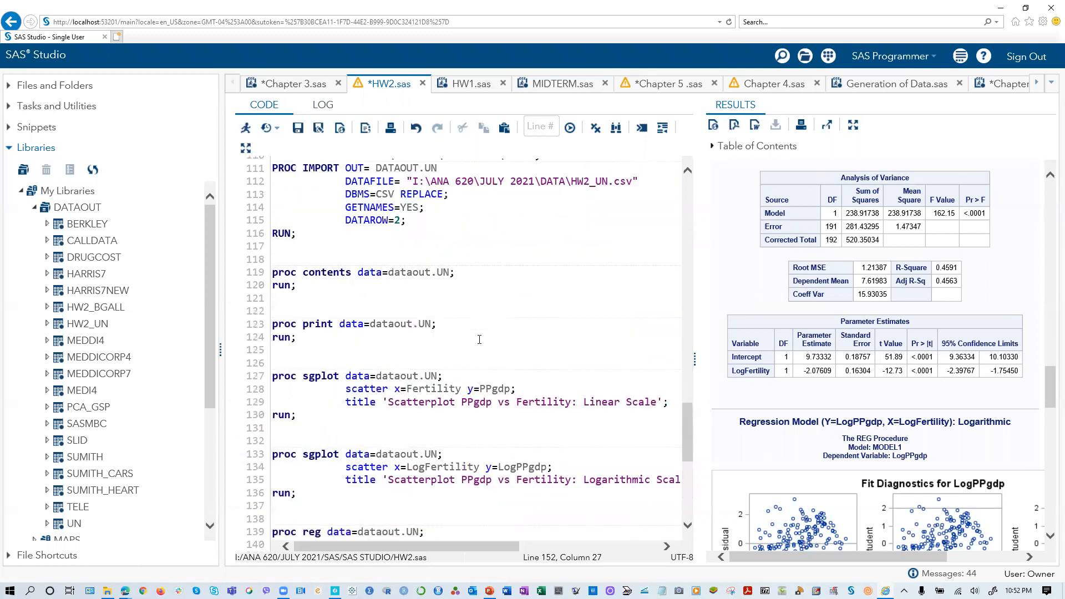
{"action": "scroll", "coordinate": [480, 340], "scroll_direction": "up", "scroll_amount": 3}
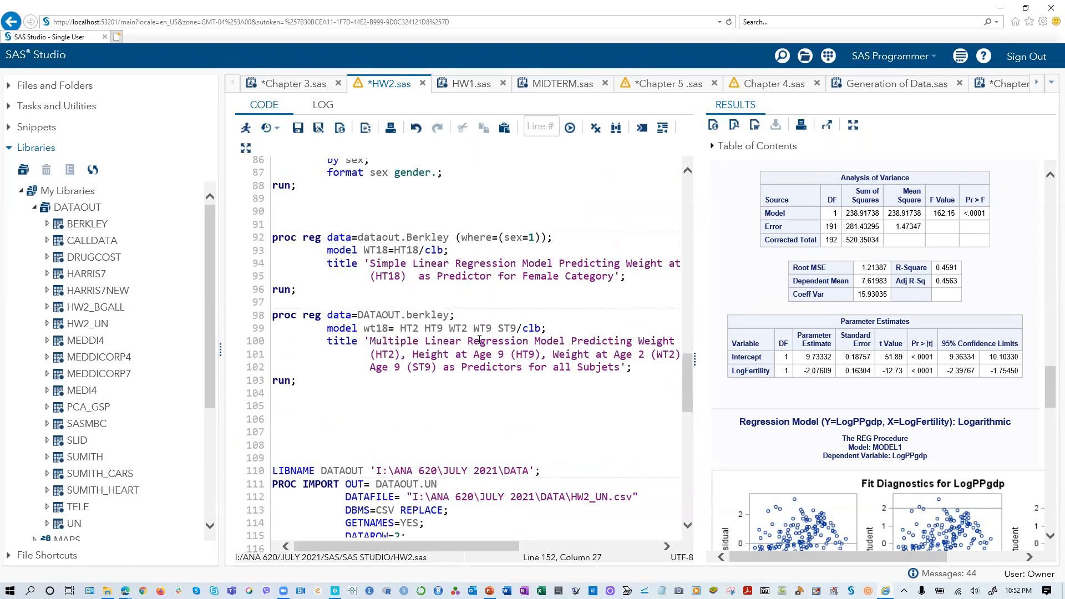
- Change the response variable in the second pasted proc reg model statement to PPgdp
{"action": "scroll", "coordinate": [480, 340], "scroll_direction": "down", "scroll_amount": 13}
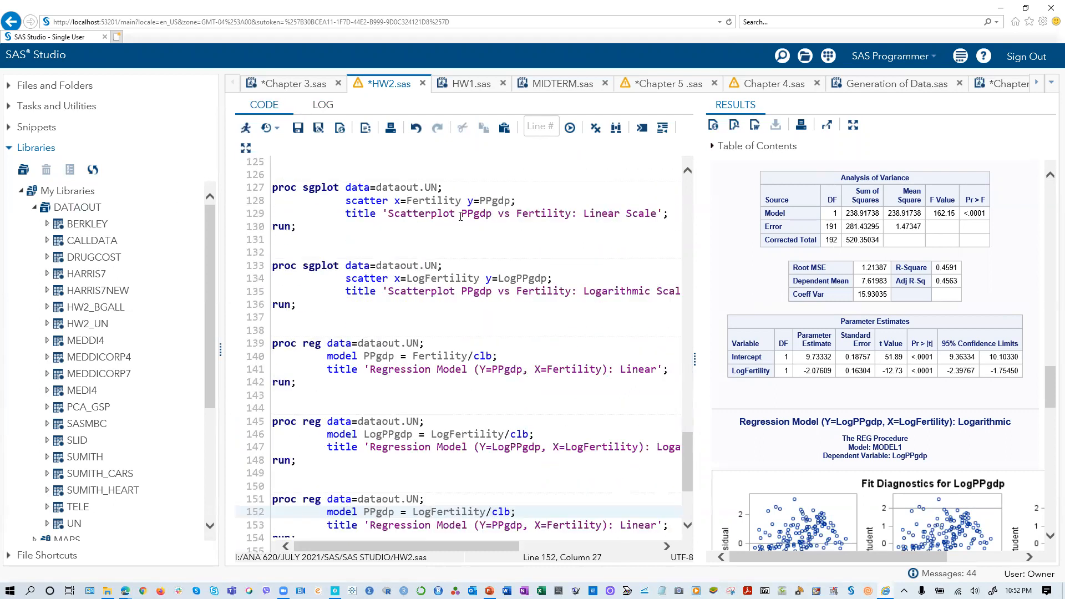
{"action": "scroll", "coordinate": [454, 314], "scroll_direction": "down", "scroll_amount": 4}
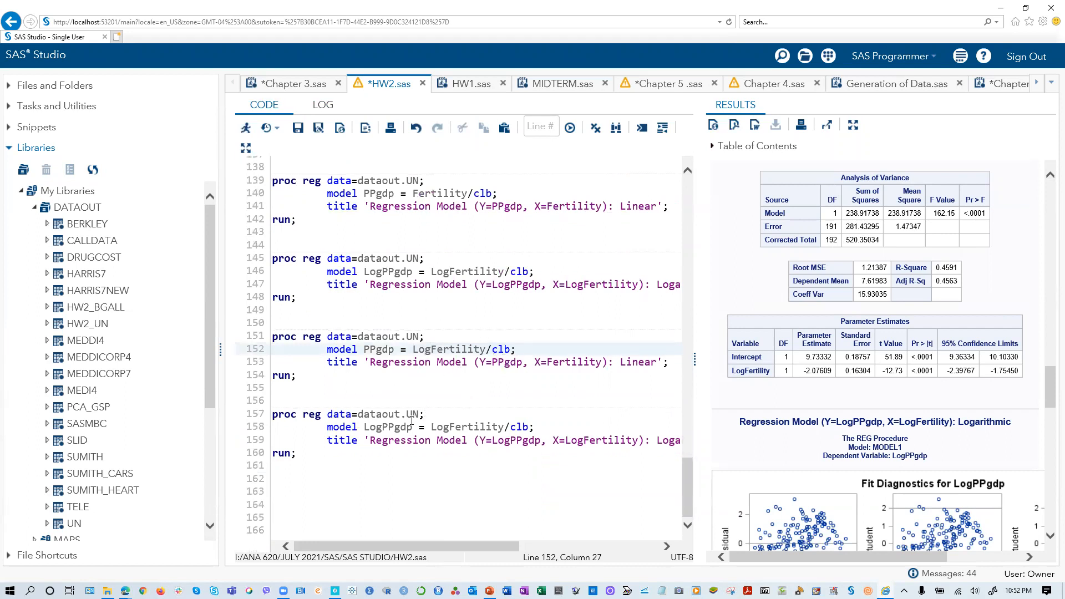
{"action": "left_click", "coordinate": [369, 427]}
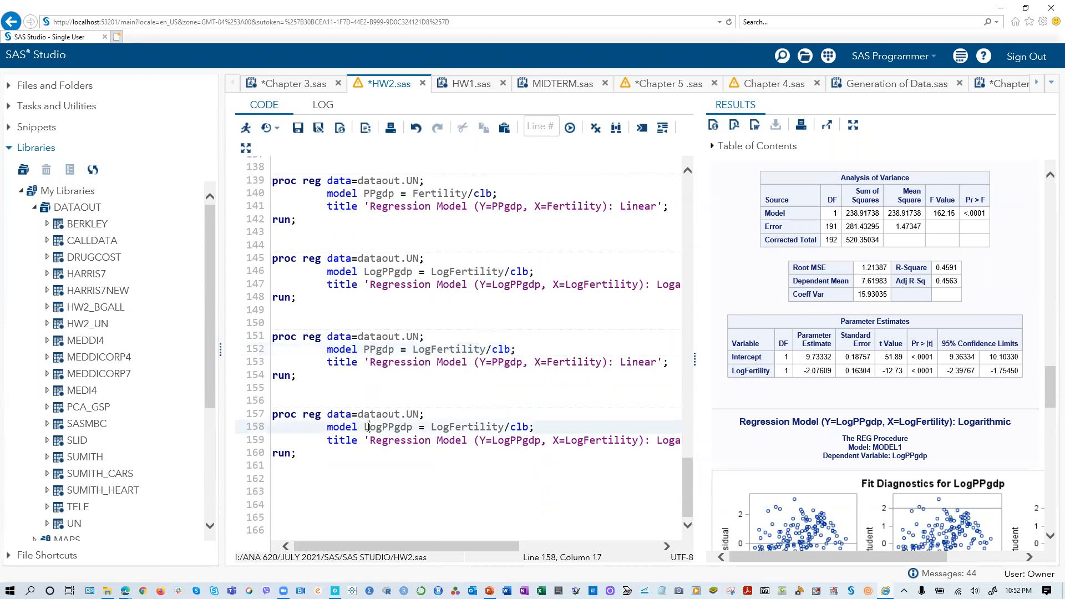
{"action": "key", "text": "BackSpace"}
{"action": "key", "text": "Delete"}
{"action": "key", "text": "Delete"}
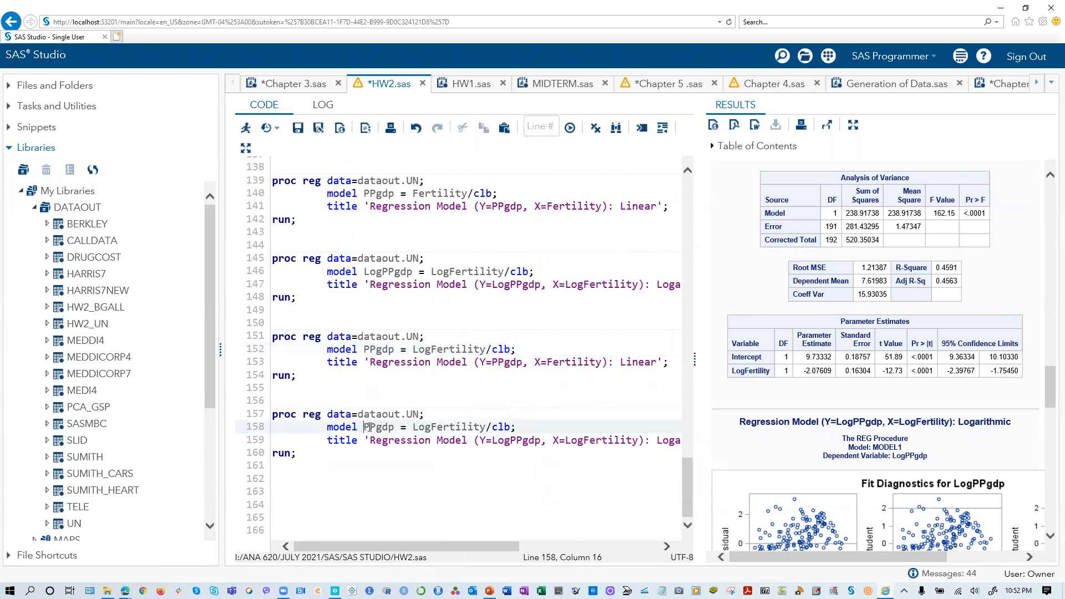
{"action": "left_click_drag", "start_coordinate": [317, 463], "coordinate": [256, 348]}
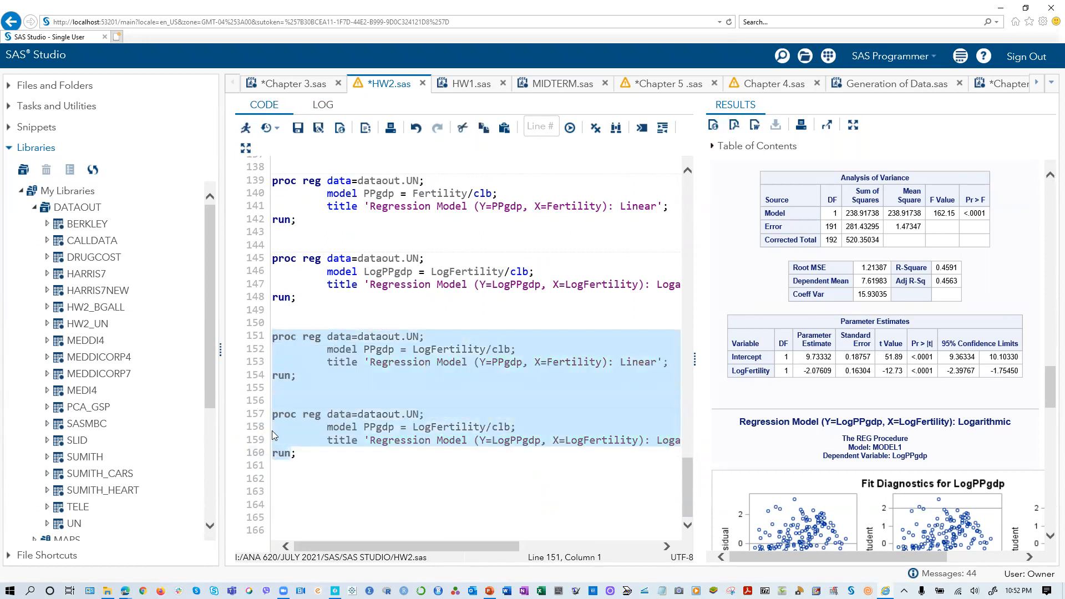
{"action": "left_click", "coordinate": [300, 453]}
{"action": "left_click", "coordinate": [313, 454]}
{"action": "left_click_drag", "start_coordinate": [294, 454], "coordinate": [267, 332]}
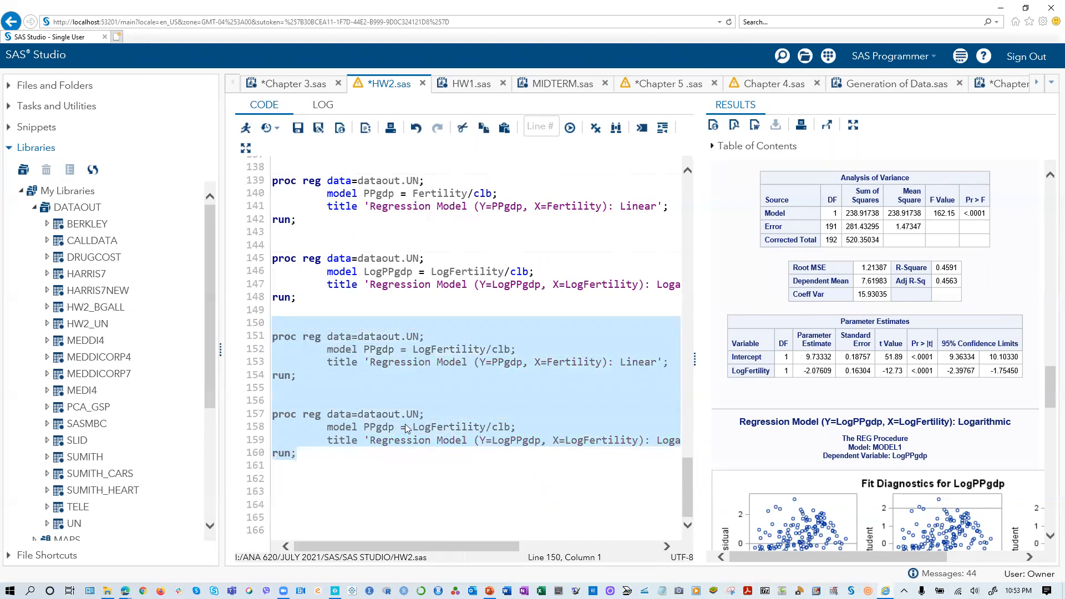
{"action": "left_click", "coordinate": [414, 310]}
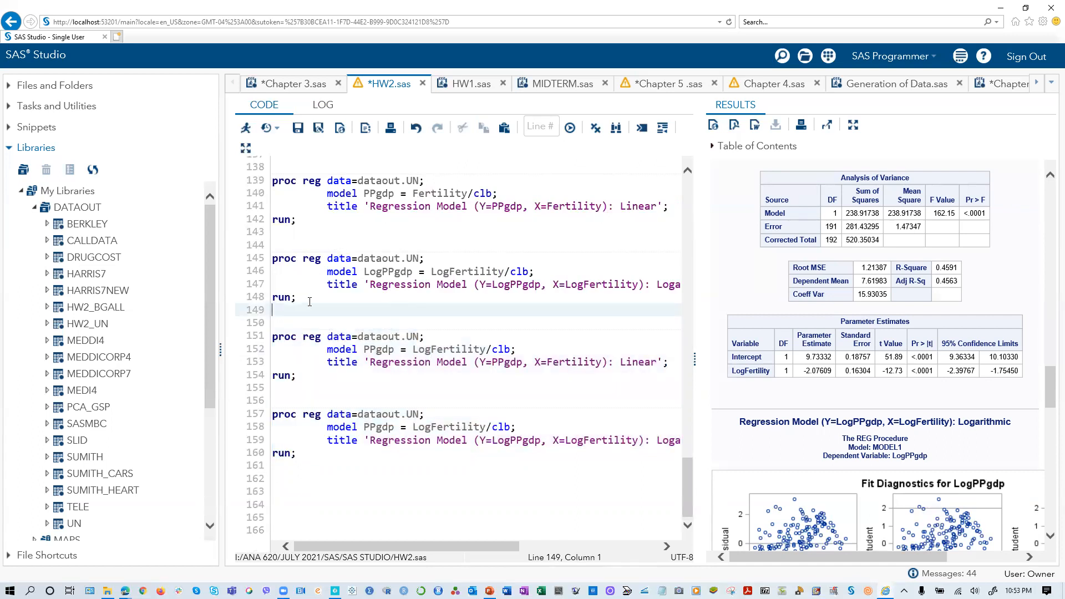
- Copy the proc sgplot block that plots LogPPgdp against LogFertility
{"action": "scroll", "coordinate": [304, 295], "scroll_direction": "up", "scroll_amount": 3}
{"action": "left_click_drag", "start_coordinate": [301, 259], "coordinate": [274, 205]}
{"action": "right_click", "coordinate": [303, 235]}
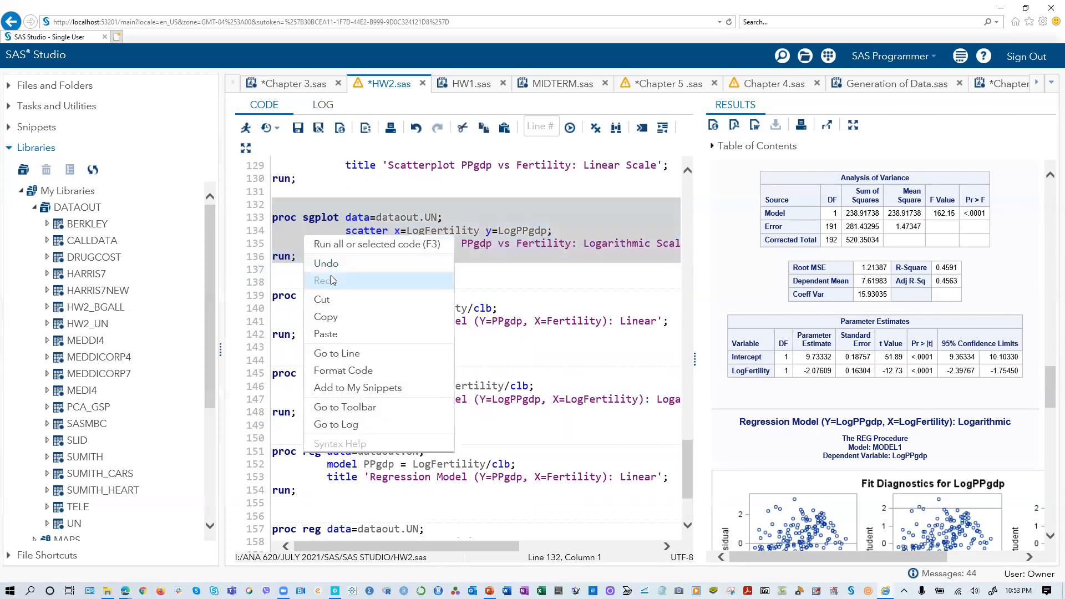
{"action": "left_click", "coordinate": [327, 317]}
- Delete the second pasted proc reg block at the end of the program
{"action": "scroll", "coordinate": [337, 325], "scroll_direction": "down", "scroll_amount": 3}
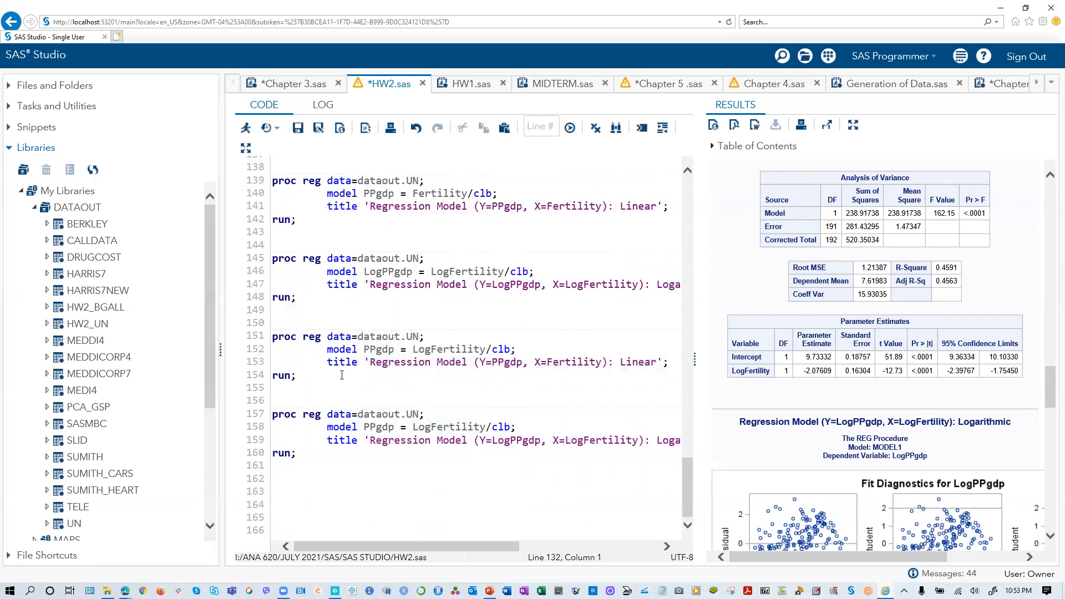
{"action": "mouse_move", "coordinate": [302, 377]}
{"action": "left_mouse_down"}
{"action": "mouse_move", "coordinate": [297, 338]}
{"action": "mouse_move", "coordinate": [297, 376]}
{"action": "left_mouse_up"}
{"action": "right_click", "coordinate": [303, 375]}
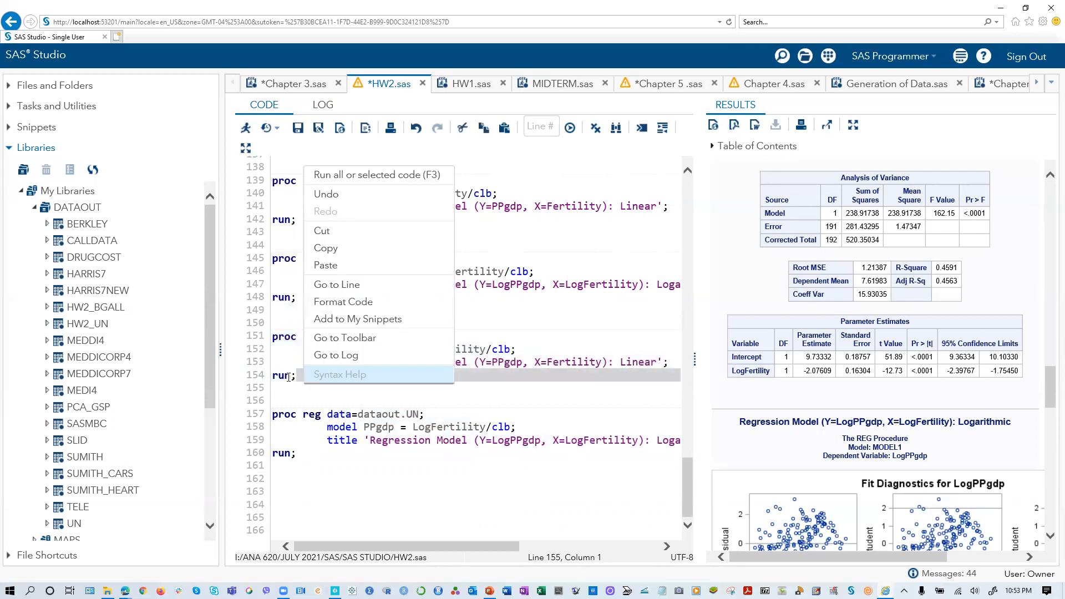
{"action": "left_click", "coordinate": [294, 377]}
{"action": "key", "text": "shift+Up"}
{"action": "key", "text": "shift+Up"}
{"action": "key", "text": "shift+Up"}
{"action": "key", "text": "shift+Home"}
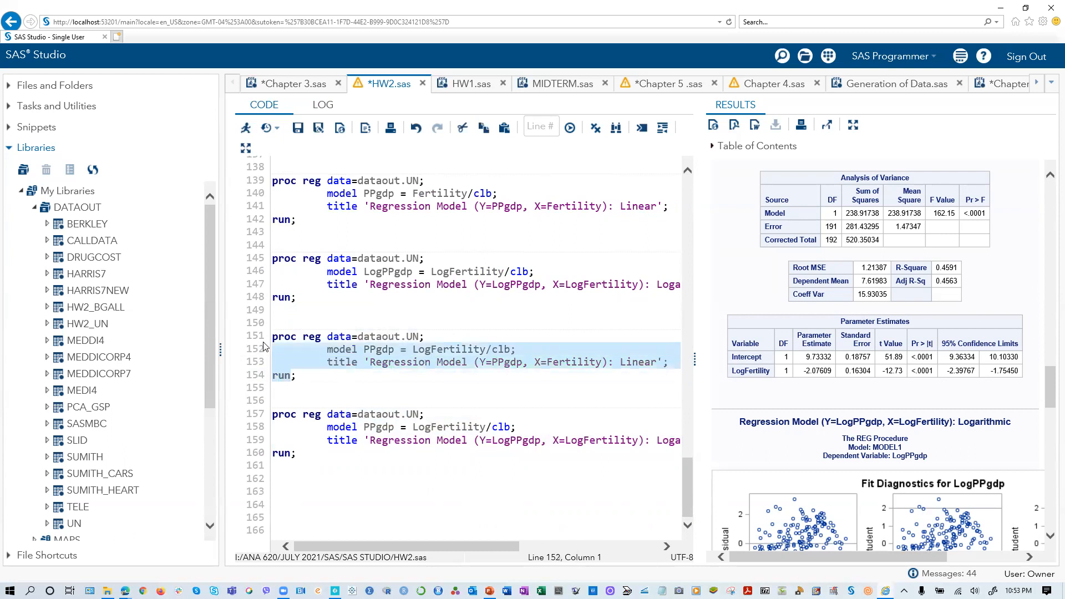
{"action": "left_click_drag", "start_coordinate": [297, 376], "coordinate": [274, 344]}
{"action": "left_click_drag", "start_coordinate": [298, 454], "coordinate": [257, 416]}
{"action": "key", "text": "Delete"}
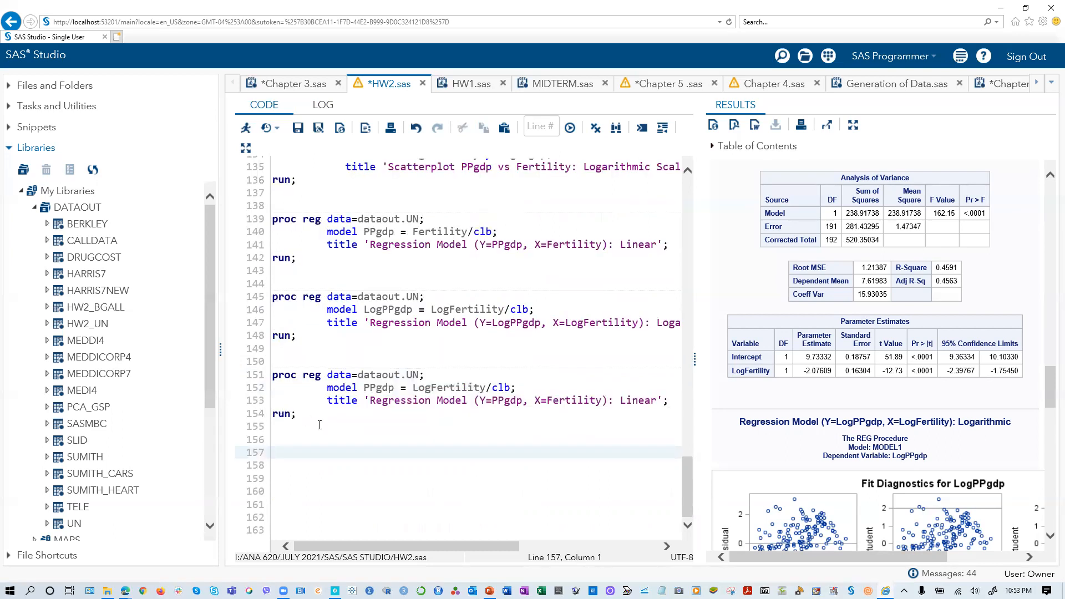
- Insert blank lines above the first proc reg block and paste the copied logarithmic proc sgplot block there
{"action": "scroll", "coordinate": [325, 411], "scroll_direction": "up", "scroll_amount": 3}
{"action": "left_click", "coordinate": [300, 394]}
{"action": "left_click", "coordinate": [291, 400]}
{"action": "left_click", "coordinate": [286, 323]}
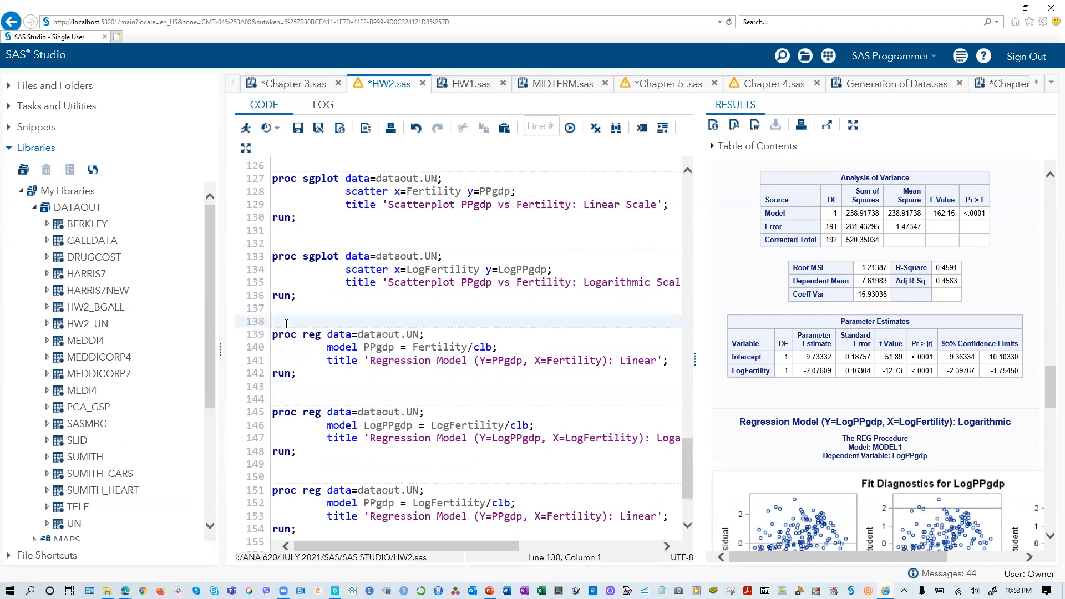
{"action": "key", "text": "Return"}
{"action": "key", "text": "Return"}
{"action": "key", "text": "Return"}
{"action": "key", "text": "Return"}
{"action": "key", "text": "Return"}
{"action": "key", "text": "Return"}
{"action": "key", "text": "Return"}
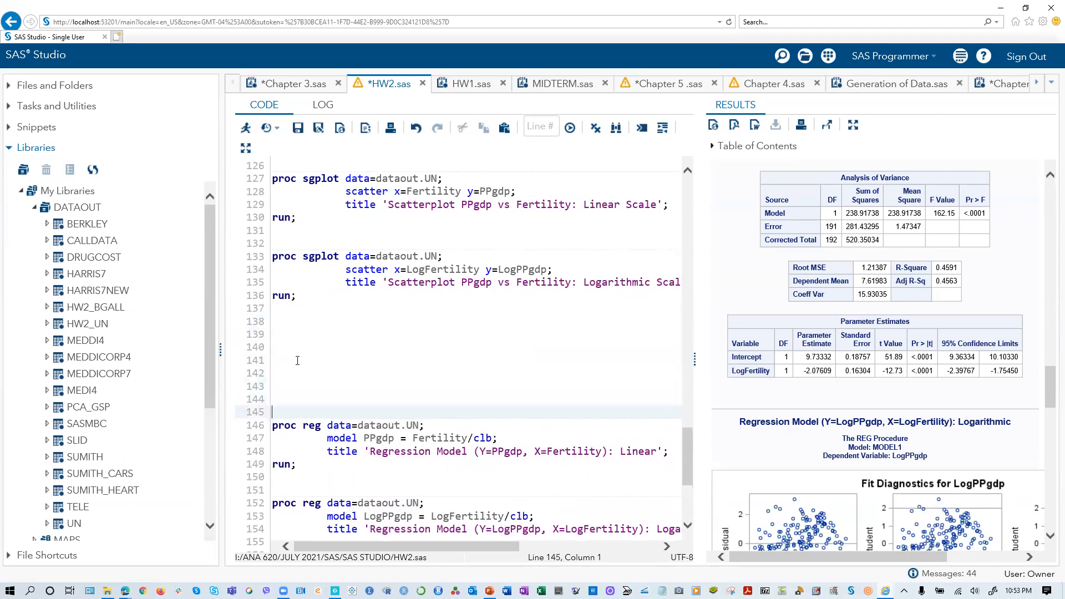
{"action": "left_click", "coordinate": [273, 335]}
{"action": "right_click", "coordinate": [273, 336]}
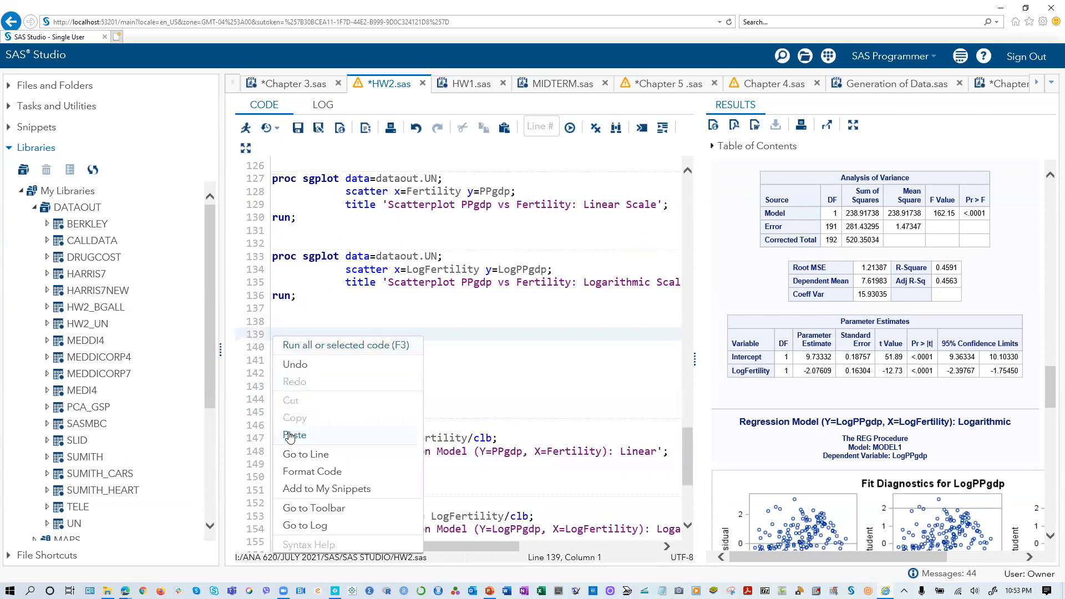
{"action": "left_click", "coordinate": [291, 435]}
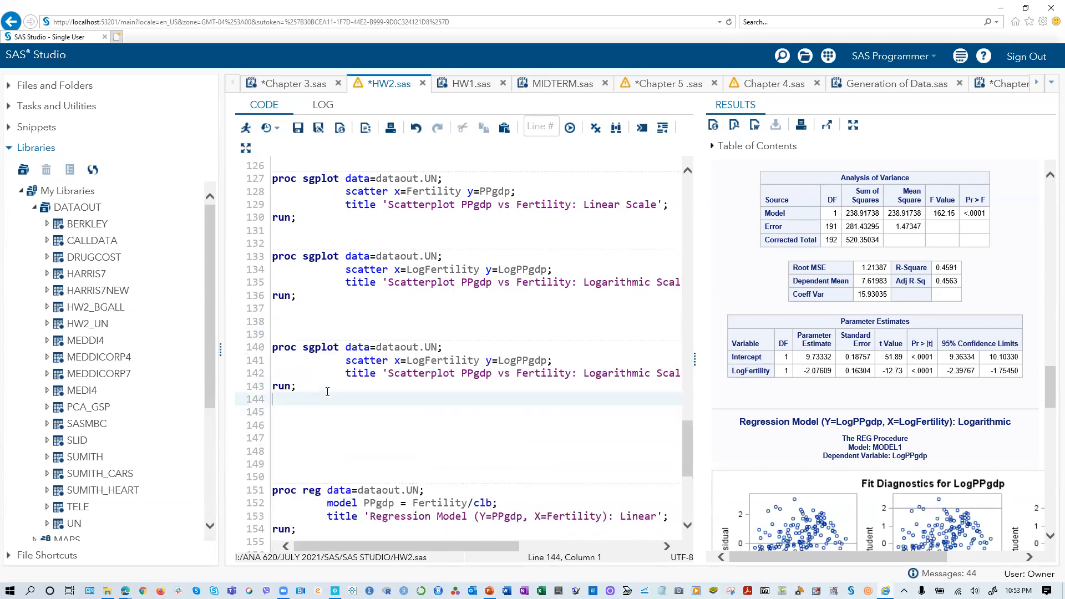
- Change the x variable in the pasted scatter statement to Fertility, keeping y as LogPPgdp
{"action": "left_click", "coordinate": [408, 362]}
{"action": "key", "text": "Delete"}
{"action": "key", "text": "Delete"}
{"action": "key", "text": "Delete"}
- Run only the new proc sgplot block that plots LogPPgdp against Fertility
{"action": "scroll", "coordinate": [411, 411], "scroll_direction": "down", "scroll_amount": 5}
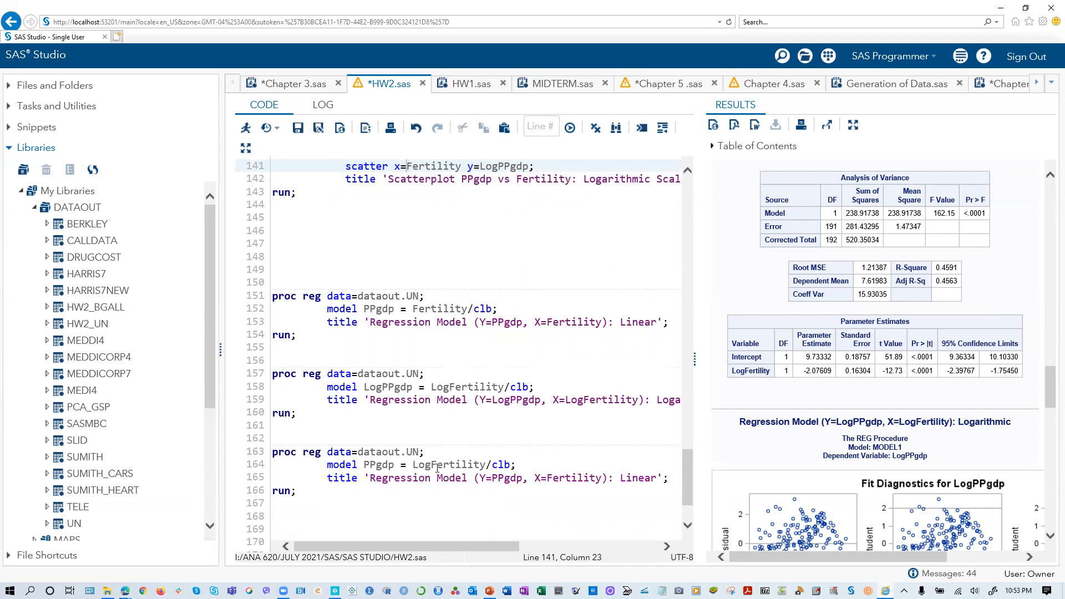
{"action": "scroll", "coordinate": [319, 439], "scroll_direction": "up", "scroll_amount": 3}
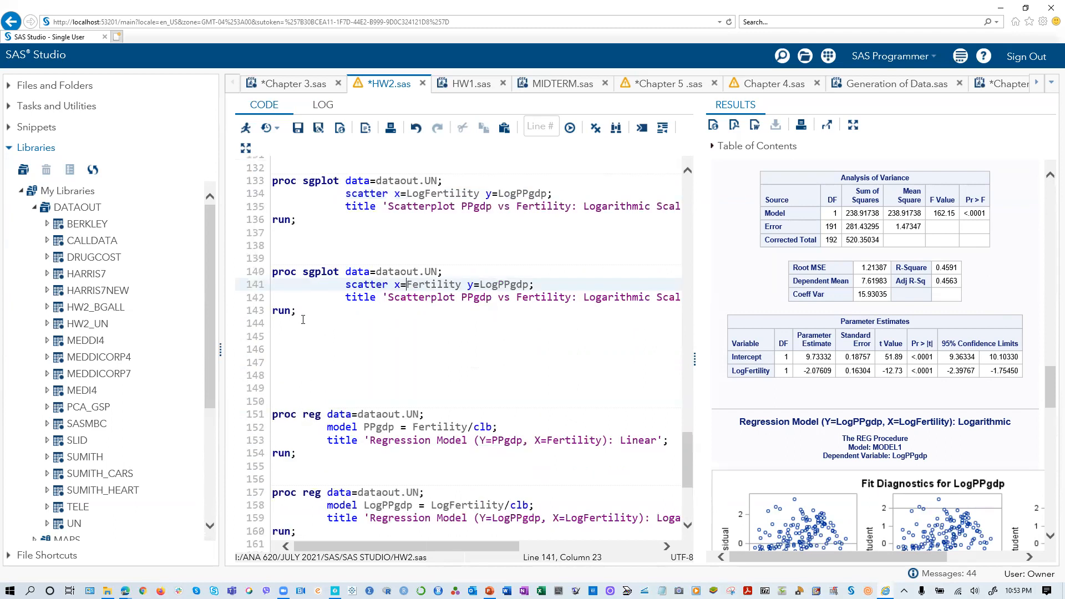
{"action": "left_click_drag", "start_coordinate": [299, 312], "coordinate": [242, 273]}
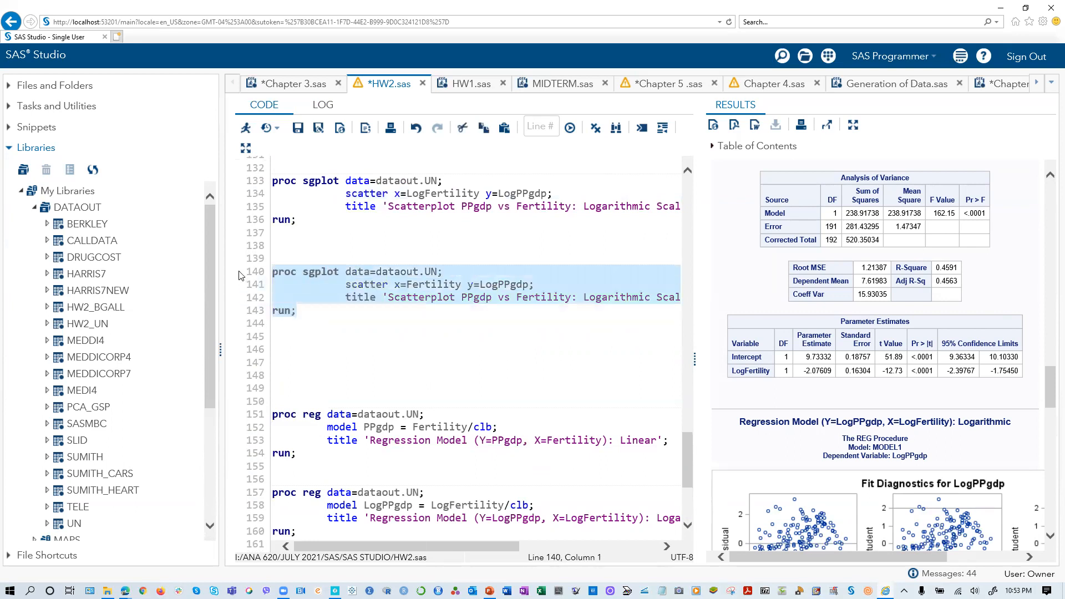
{"action": "left_click", "coordinate": [243, 131]}
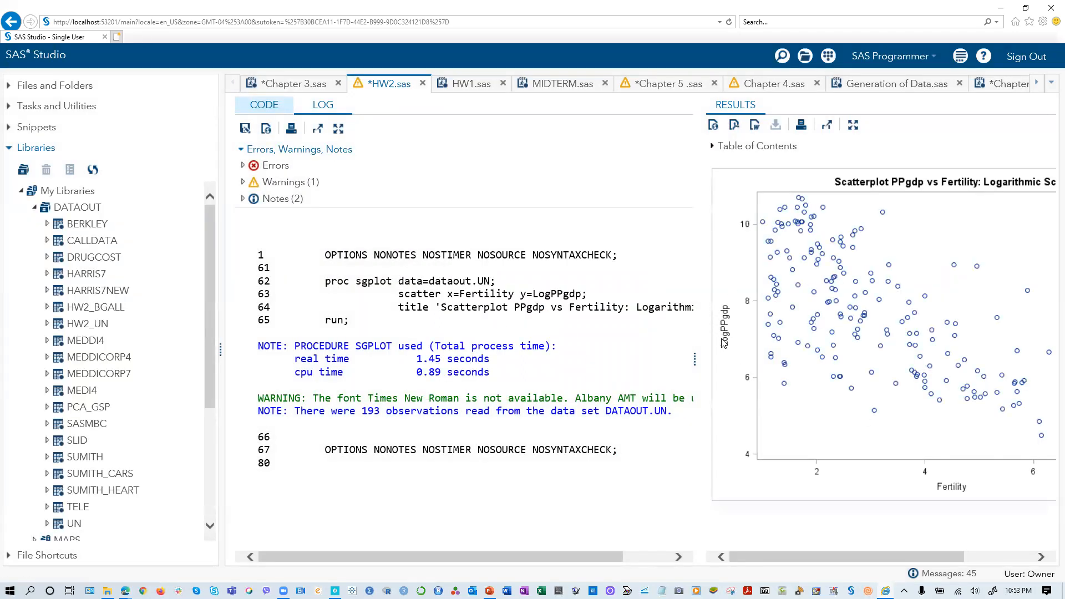
- Return to the code and run only the three proc reg blocks together
{"action": "left_click", "coordinate": [264, 105]}
{"action": "scroll", "coordinate": [344, 357], "scroll_direction": "down", "scroll_amount": 3}
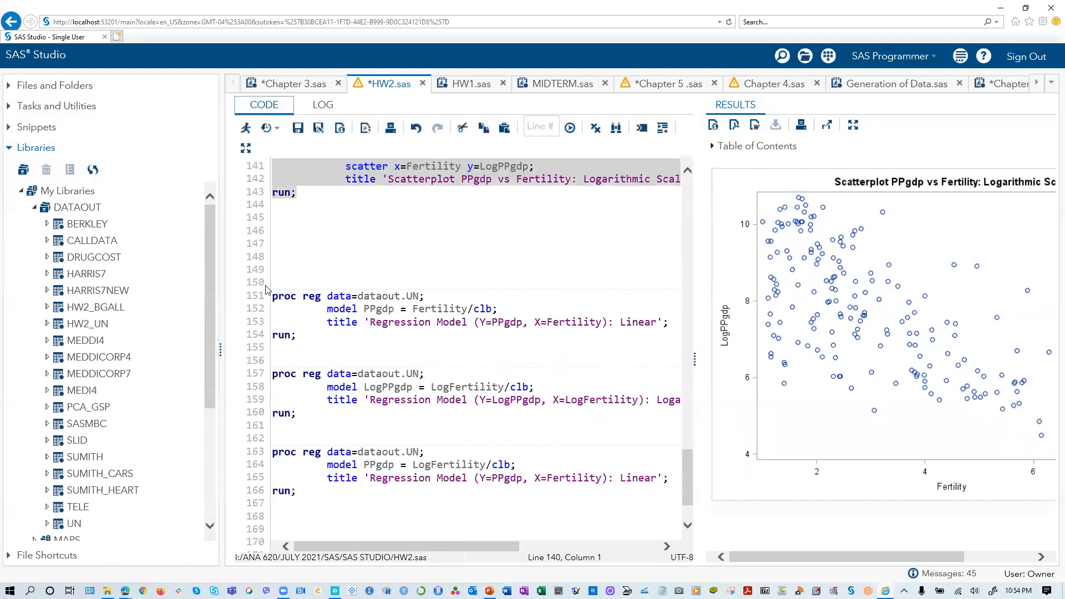
{"action": "left_click", "coordinate": [277, 295]}
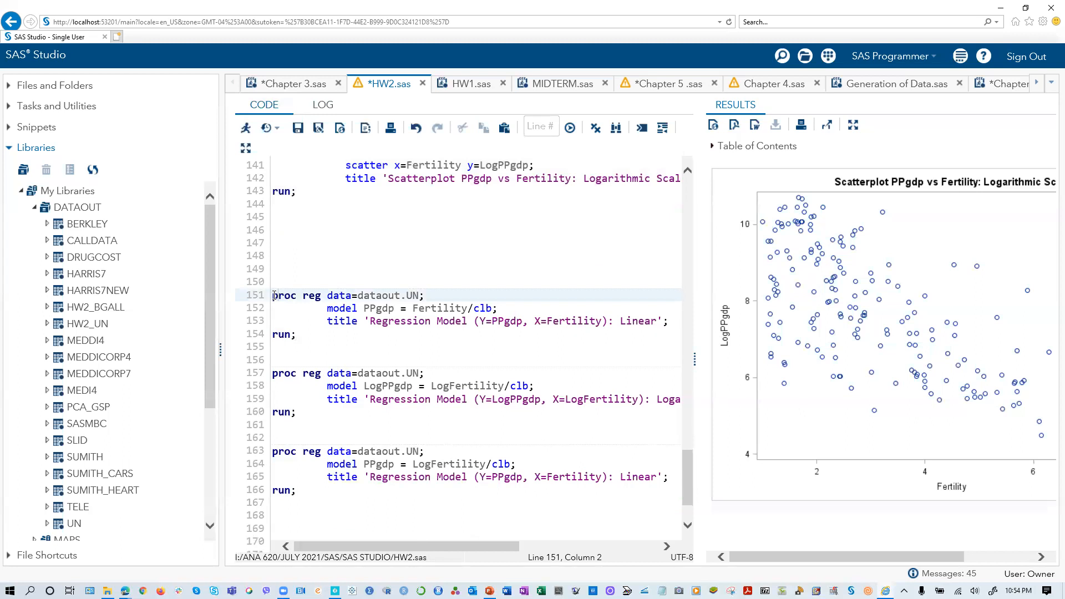
{"action": "left_click_drag", "start_coordinate": [281, 312], "coordinate": [302, 498]}
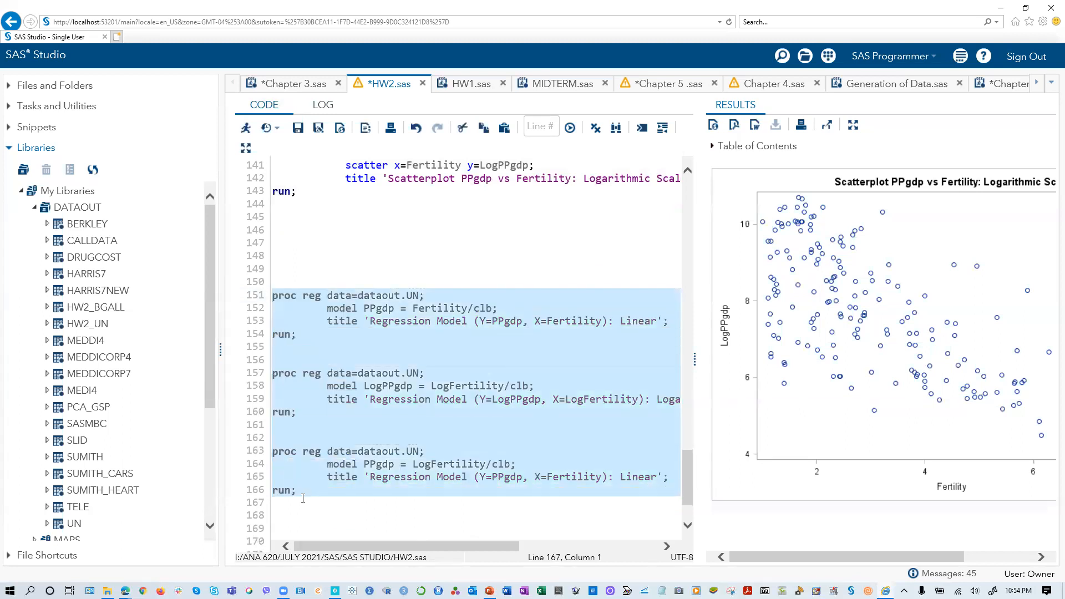
{"action": "left_click", "coordinate": [246, 127]}
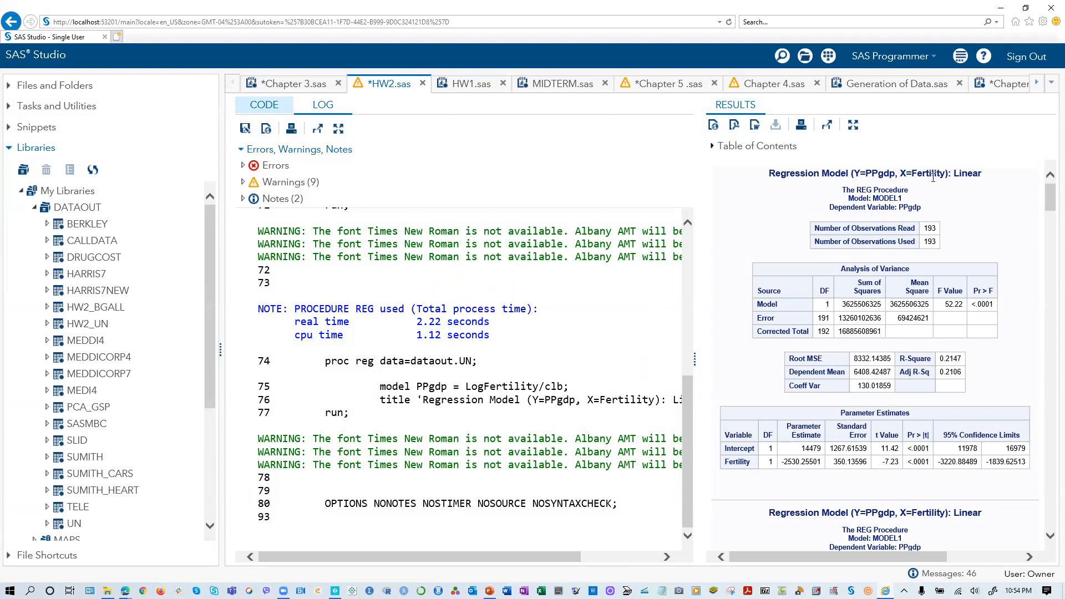
- Compare the R-Square values and parameter estimates of the linear, logarithmic and PPgdp on LogFertility models in the results
{"action": "scroll", "coordinate": [924, 332], "scroll_direction": "down", "scroll_amount": 10}
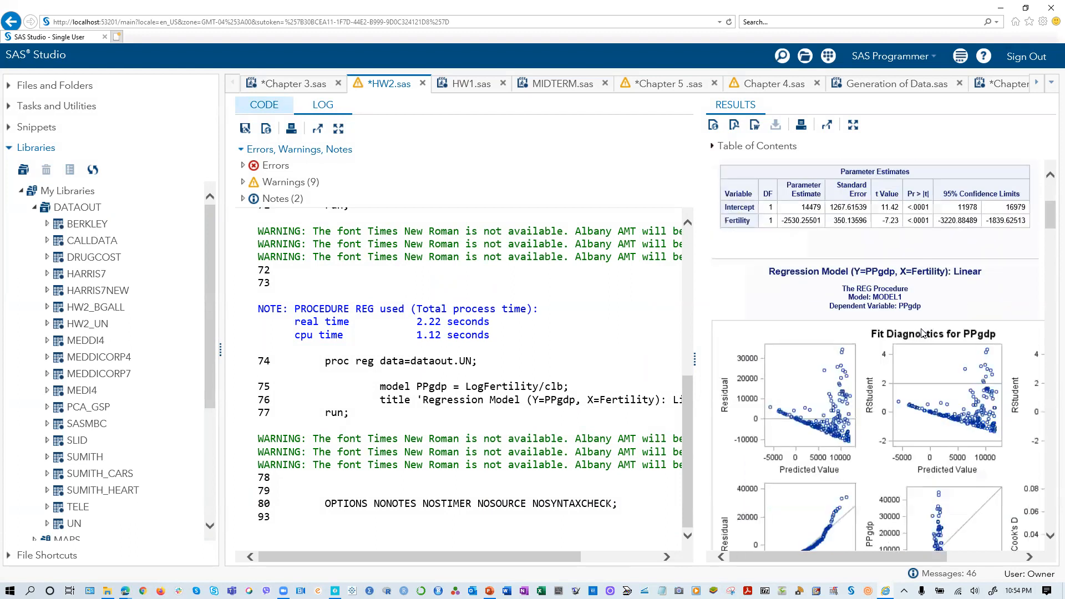
{"action": "scroll", "coordinate": [918, 331], "scroll_direction": "up", "scroll_amount": 4}
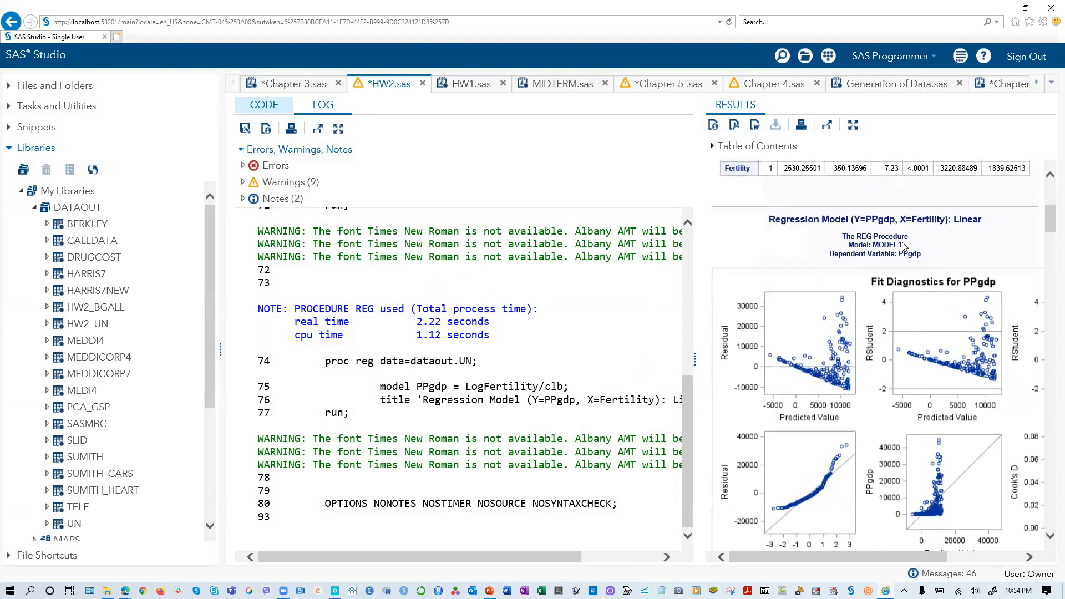
{"action": "scroll", "coordinate": [904, 273], "scroll_direction": "down", "scroll_amount": 1}
{"action": "scroll", "coordinate": [904, 273], "scroll_direction": "down", "scroll_amount": 15}
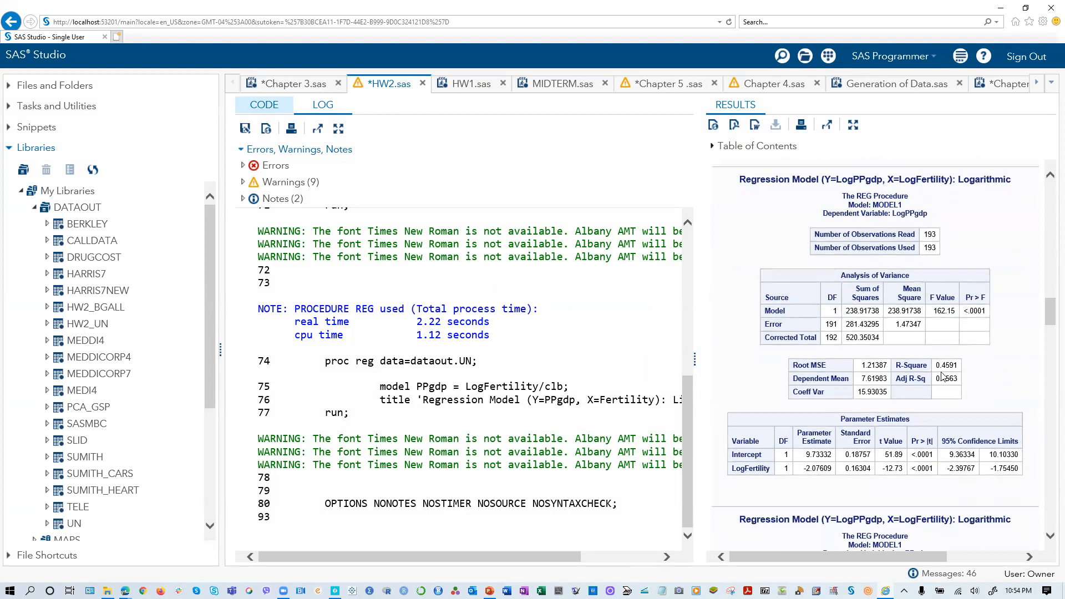
{"action": "scroll", "coordinate": [966, 376], "scroll_direction": "down", "scroll_amount": 15}
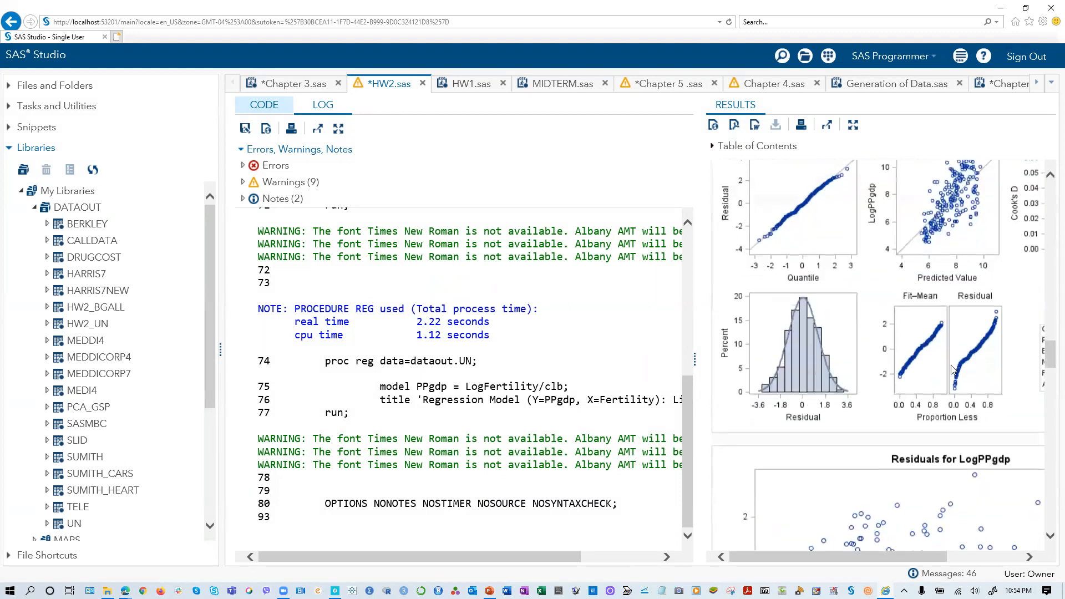
{"action": "scroll", "coordinate": [952, 367], "scroll_direction": "down", "scroll_amount": 4}
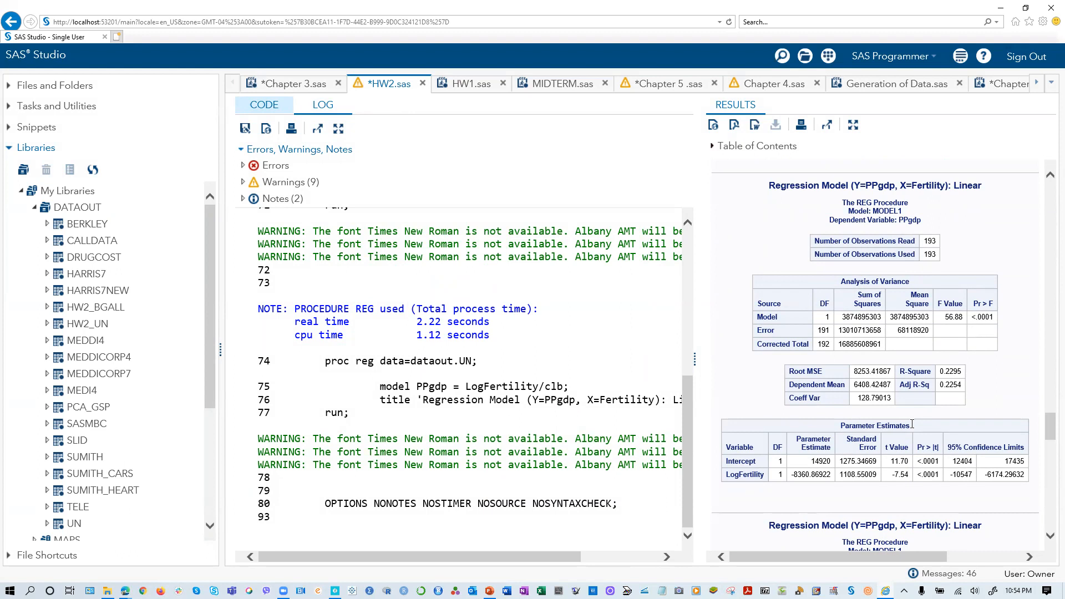
- Return to the code and add three blank lines above the first proc reg block
{"action": "left_click", "coordinate": [328, 112]}
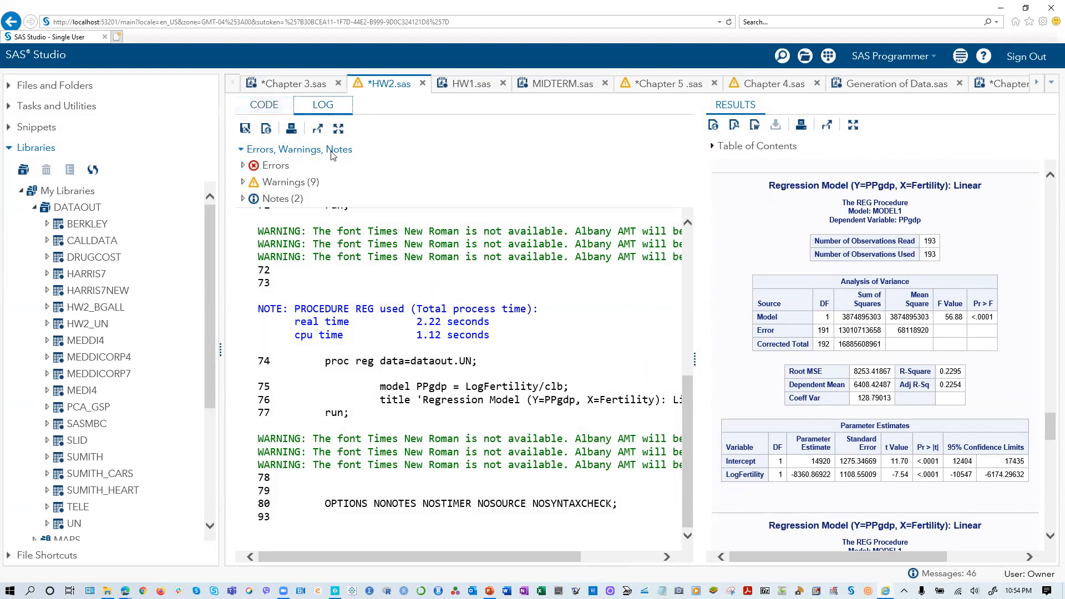
{"action": "left_click", "coordinate": [263, 111]}
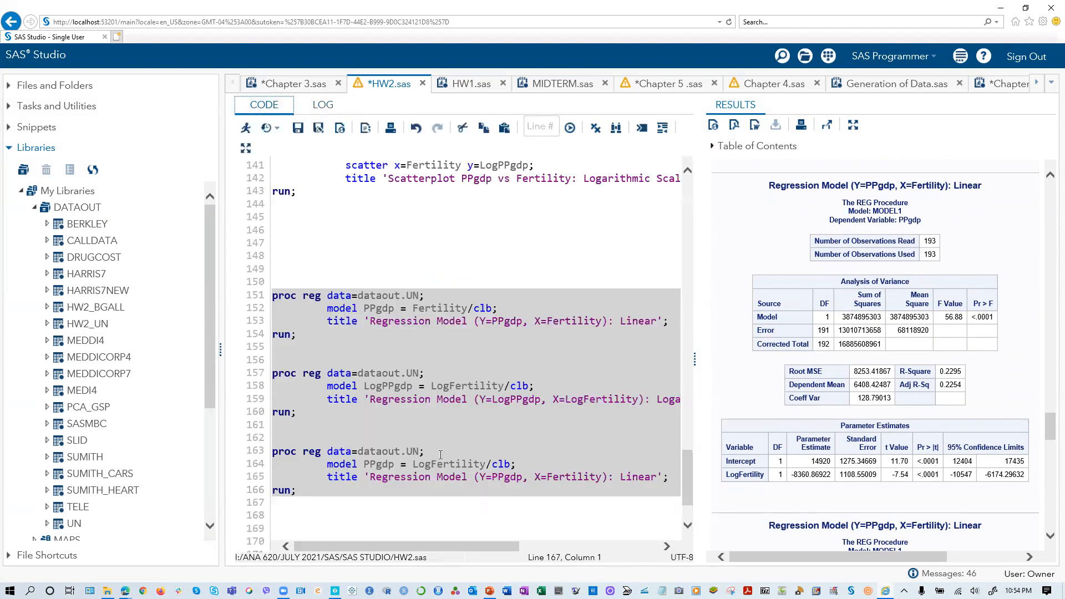
{"action": "scroll", "coordinate": [433, 436], "scroll_direction": "down", "scroll_amount": 1}
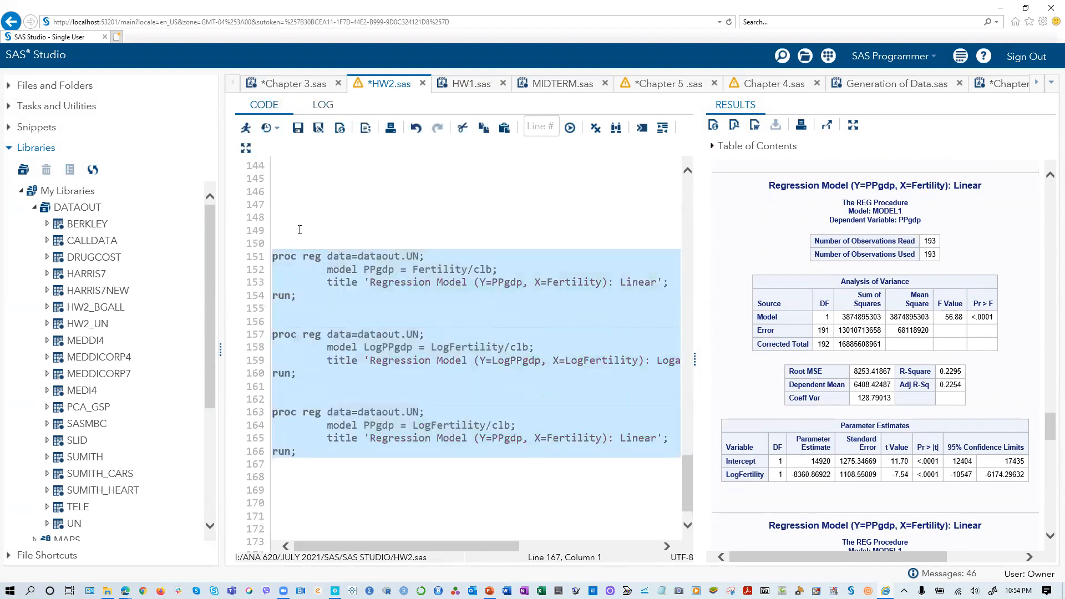
{"action": "left_click", "coordinate": [299, 230]}
{"action": "key", "text": "Return"}
{"action": "key", "text": "Return"}
{"action": "key", "text": "Return"}
- Duplicate the proc sgplot block that plots LogPPgdp against Fertility directly below itself, with one blank line between the two blocks
{"action": "scroll", "coordinate": [312, 246], "scroll_direction": "up", "scroll_amount": 3}
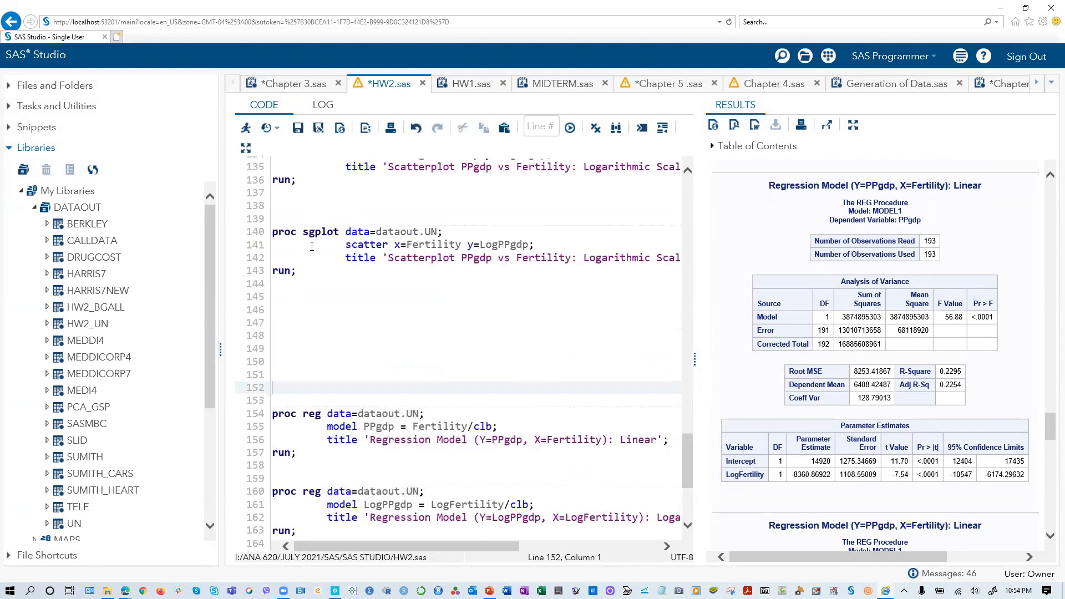
{"action": "scroll", "coordinate": [410, 294], "scroll_direction": "up", "scroll_amount": 2}
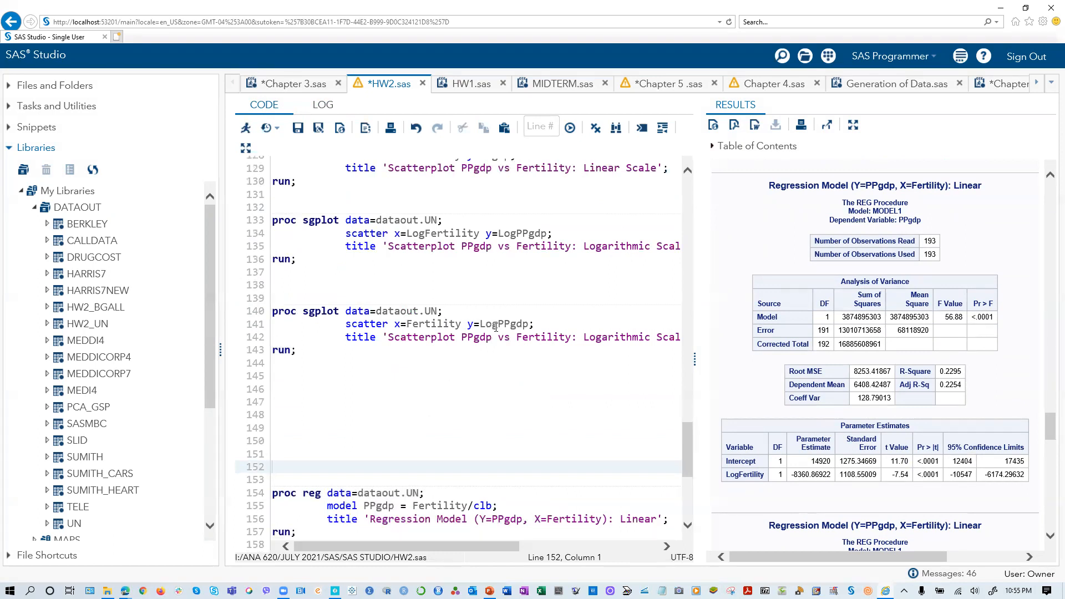
{"action": "left_click_drag", "start_coordinate": [306, 353], "coordinate": [272, 309]}
{"action": "right_click", "coordinate": [290, 324]}
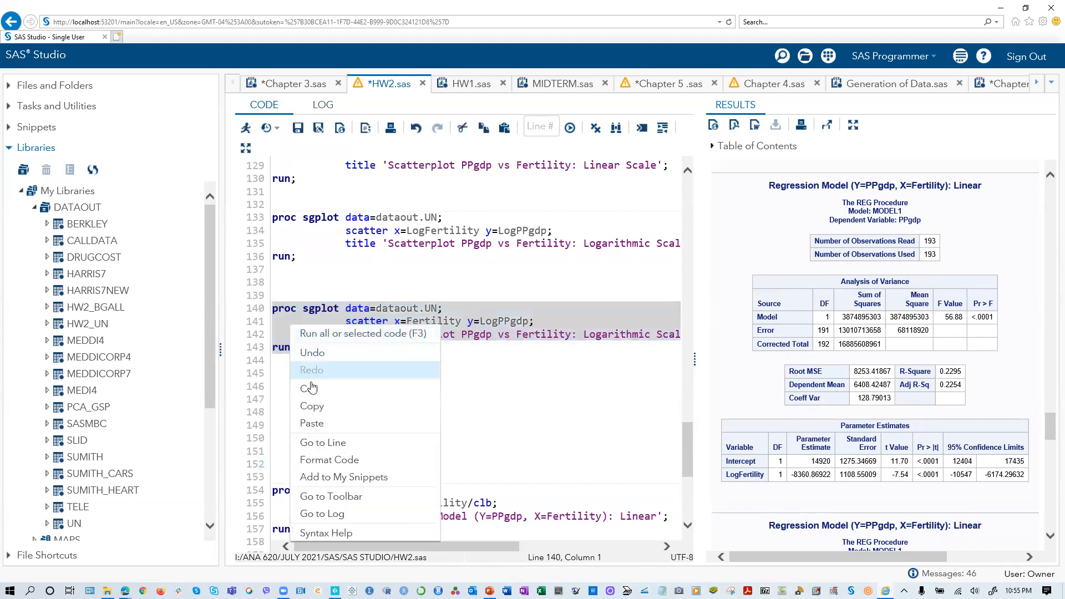
{"action": "left_click", "coordinate": [311, 406]}
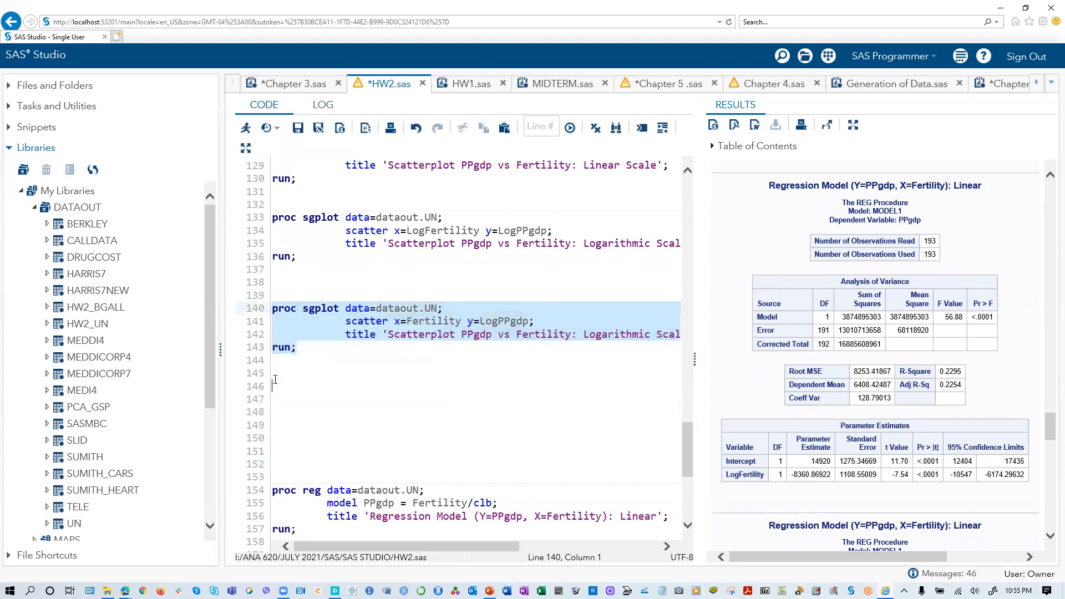
{"action": "right_click", "coordinate": [298, 349]}
{"action": "left_click", "coordinate": [298, 258]}
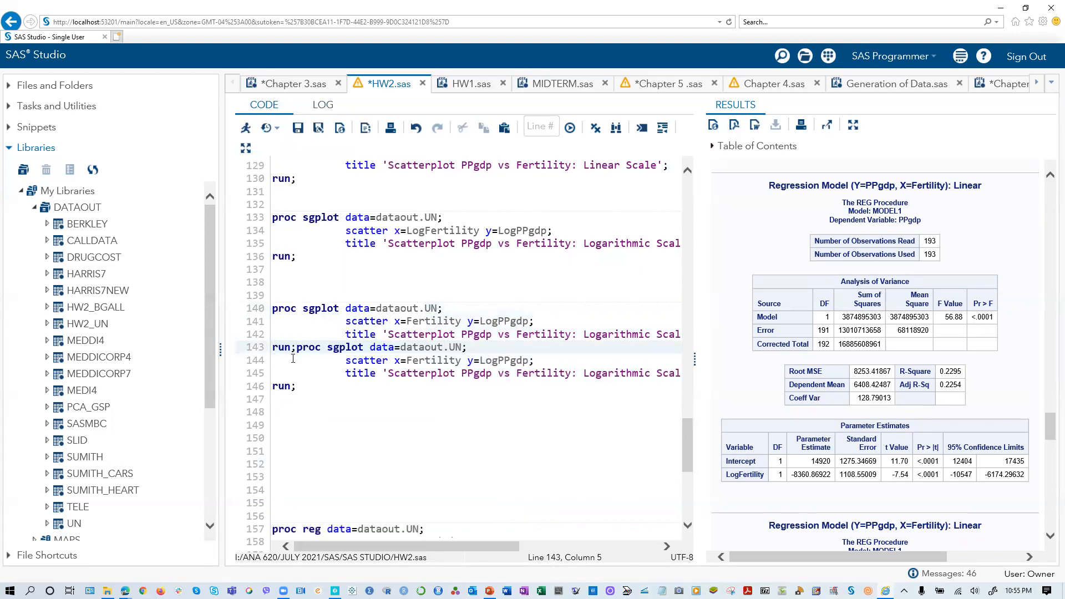
{"action": "key", "text": "Return"}
{"action": "key", "text": "Return"}
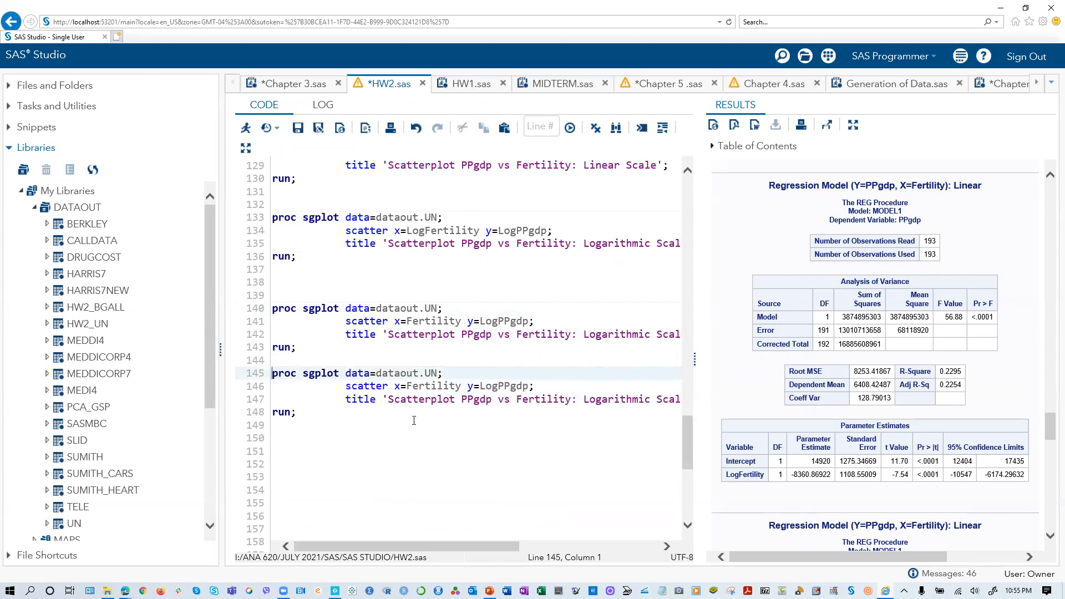
- Change the scatter statement of the duplicated proc sgplot block to x=LogFertility y=PPgdp
{"action": "left_click", "coordinate": [407, 387]}
{"action": "type", "text": "Log"}
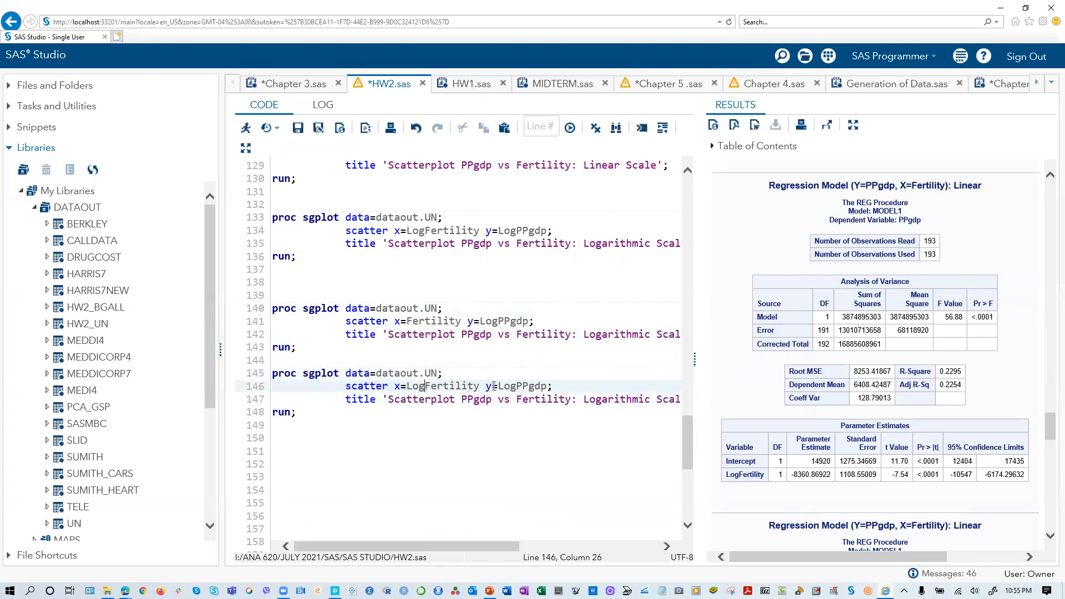
{"action": "left_click", "coordinate": [499, 387]}
{"action": "key", "text": "Delete"}
{"action": "key", "text": "Delete"}
{"action": "key", "text": "Delete"}
- Duplicate the last proc reg block, leaving two blank lines between it and the copy
{"action": "scroll", "coordinate": [357, 388], "scroll_direction": "down", "scroll_amount": 3}
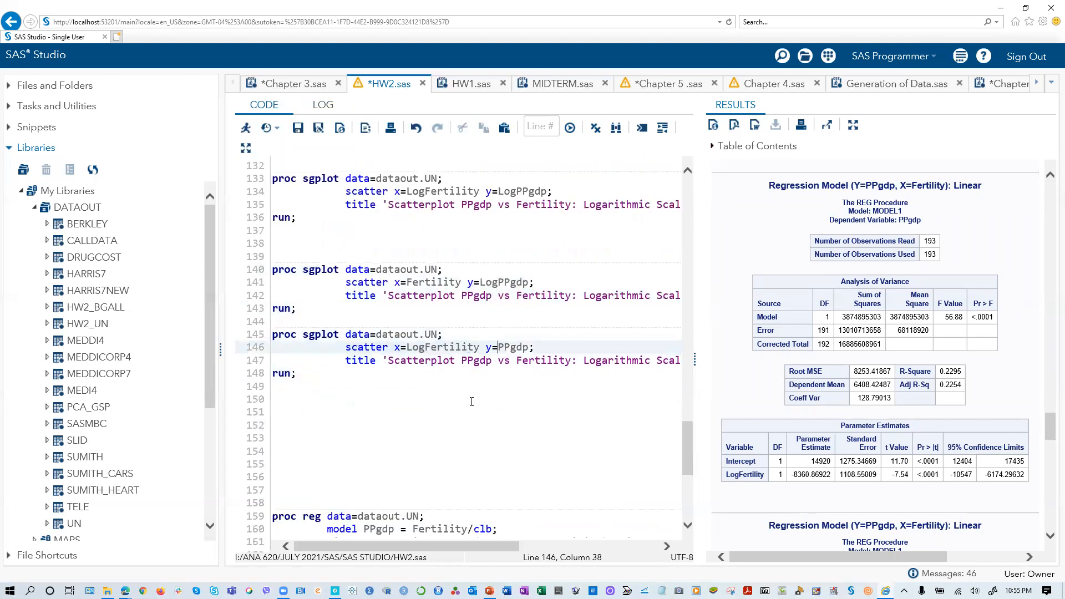
{"action": "scroll", "coordinate": [358, 389], "scroll_direction": "down", "scroll_amount": 6}
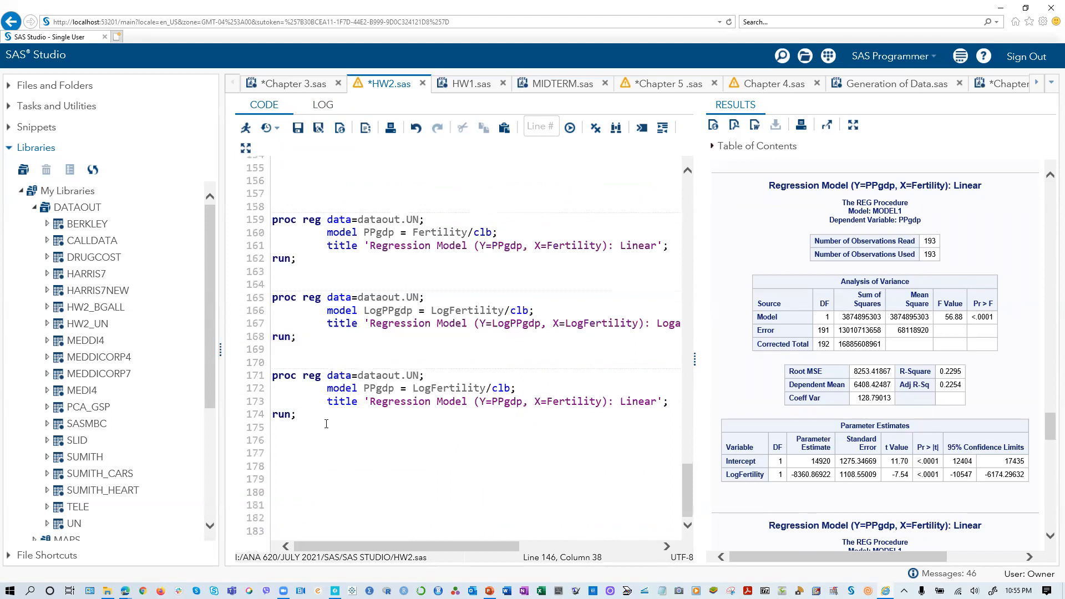
{"action": "left_click_drag", "start_coordinate": [295, 416], "coordinate": [258, 379]}
{"action": "left_click_drag", "start_coordinate": [297, 415], "coordinate": [278, 382]}
{"action": "right_click", "coordinate": [278, 381]}
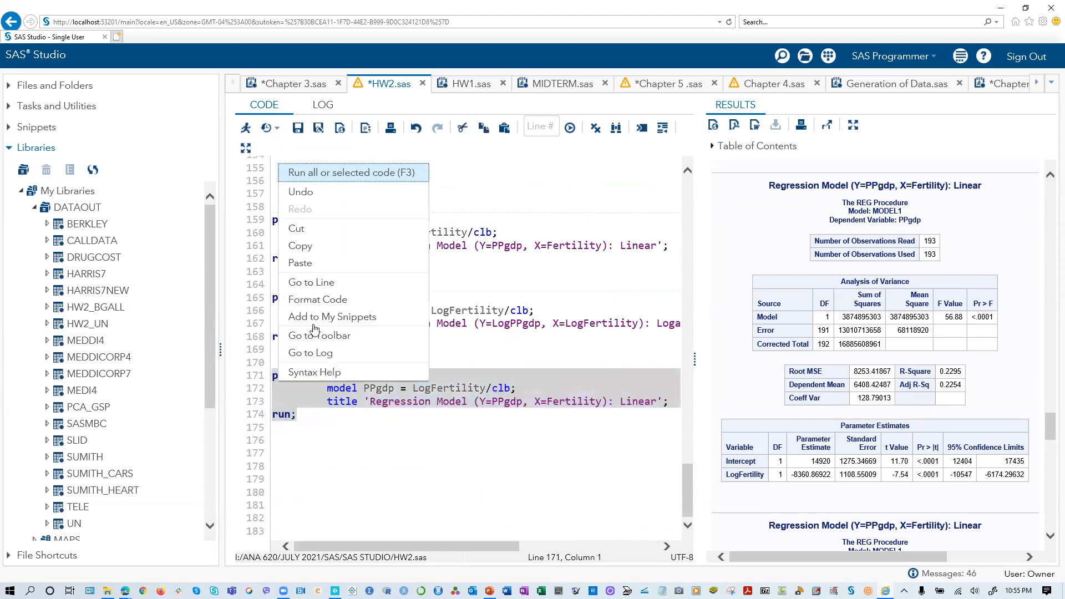
{"action": "left_click", "coordinate": [305, 251]}
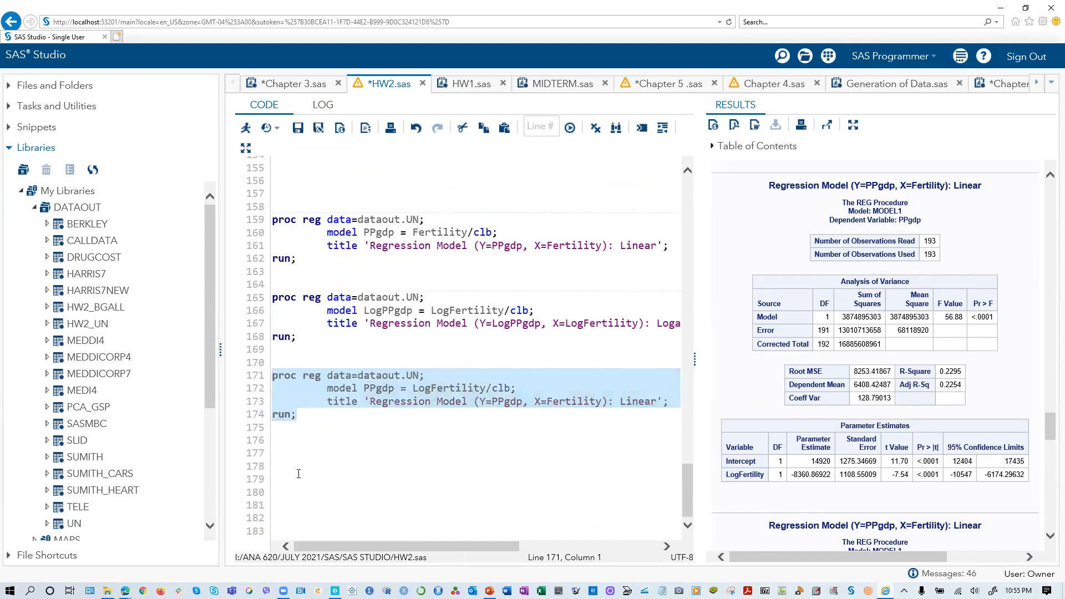
{"action": "left_click", "coordinate": [282, 450]}
{"action": "right_click", "coordinate": [282, 449]}
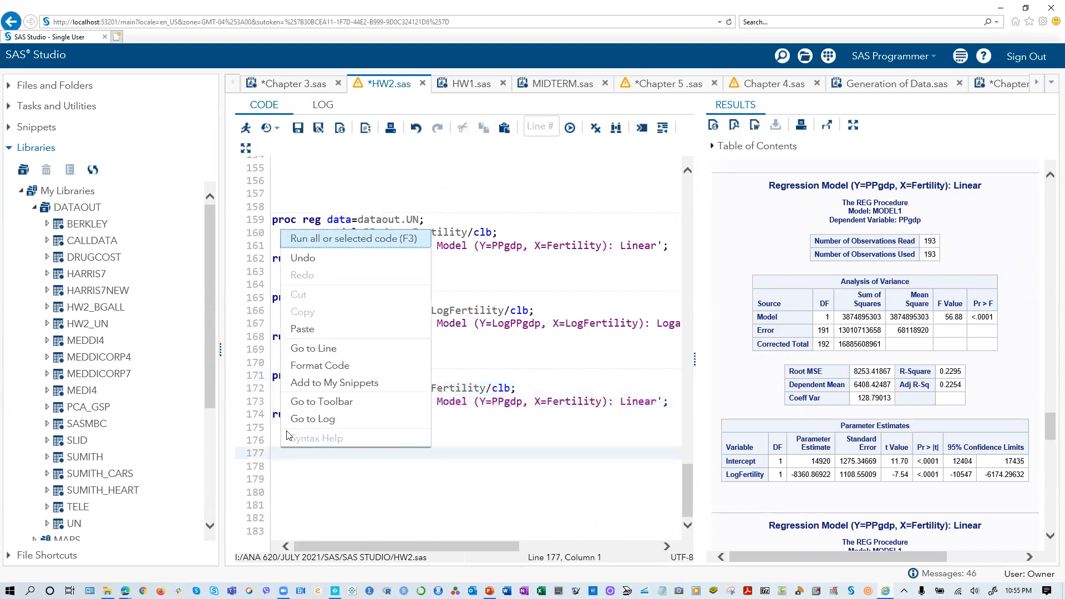
{"action": "left_click", "coordinate": [304, 333]}
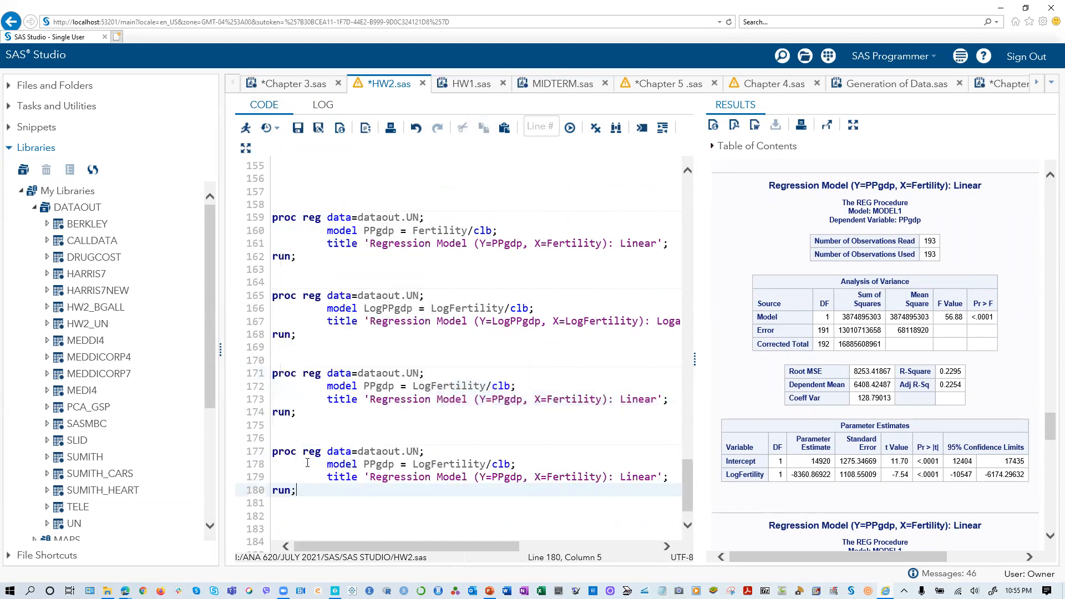
- Compare the variable pairs in the four proc sgplot blocks with those in the proc reg model statements
{"action": "left_click", "coordinate": [364, 464]}
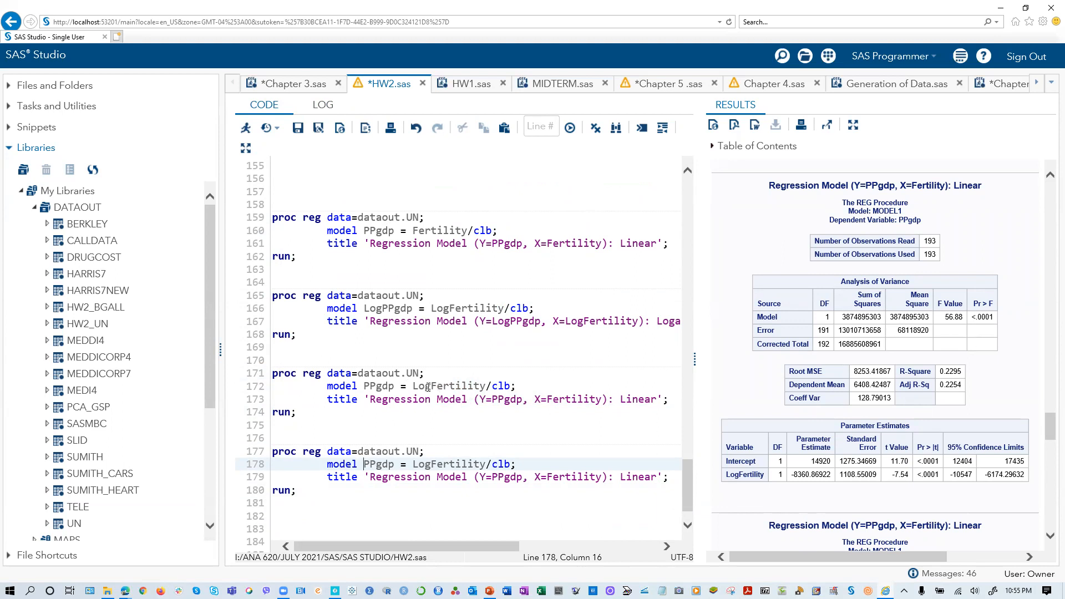
{"action": "scroll", "coordinate": [402, 359], "scroll_direction": "up", "scroll_amount": 3}
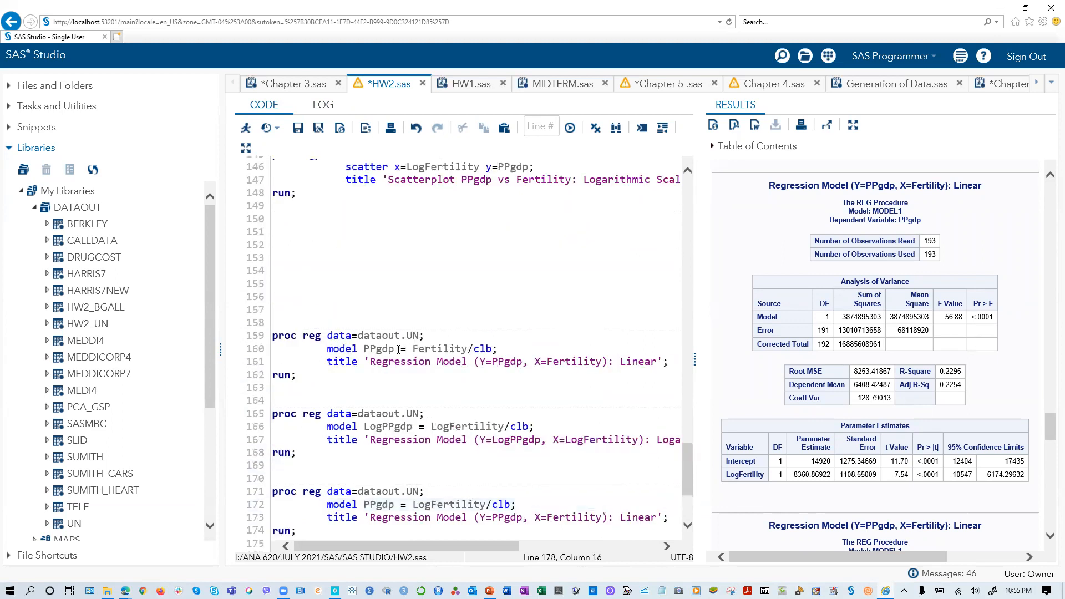
{"action": "scroll", "coordinate": [399, 349], "scroll_direction": "up", "scroll_amount": 3}
{"action": "scroll", "coordinate": [398, 349], "scroll_direction": "up", "scroll_amount": 3}
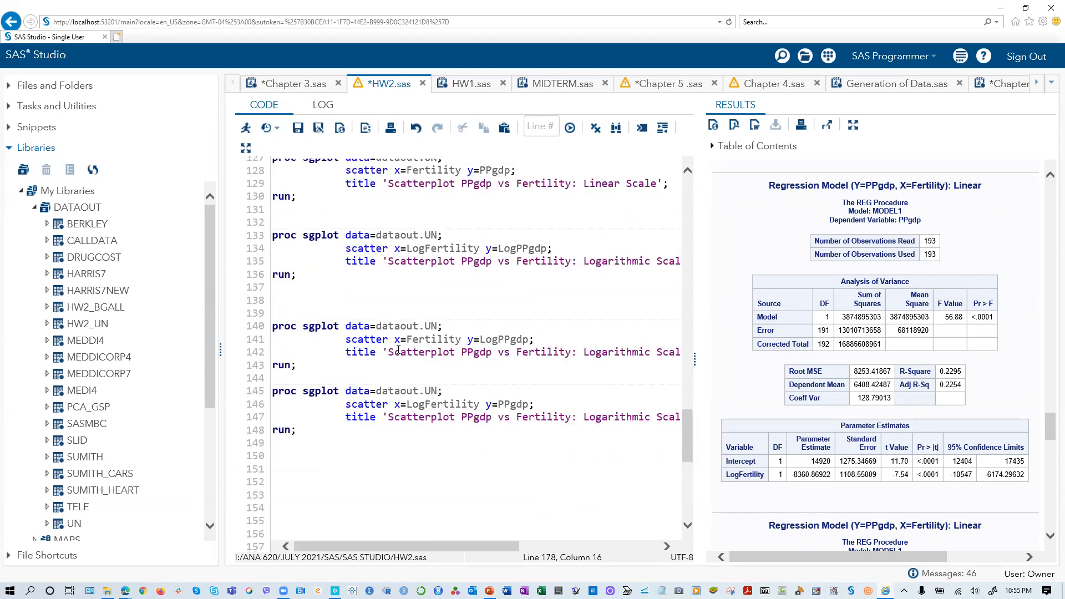
{"action": "scroll", "coordinate": [426, 354], "scroll_direction": "up", "scroll_amount": 2}
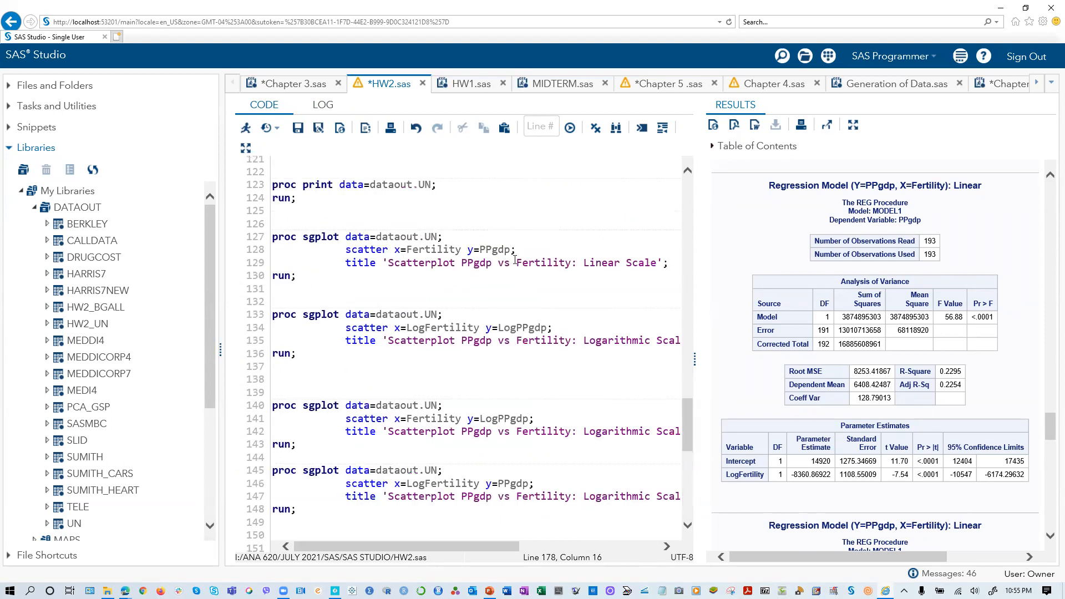
{"action": "scroll", "coordinate": [427, 380], "scroll_direction": "down", "scroll_amount": 4}
{"action": "scroll", "coordinate": [425, 381], "scroll_direction": "down", "scroll_amount": 4}
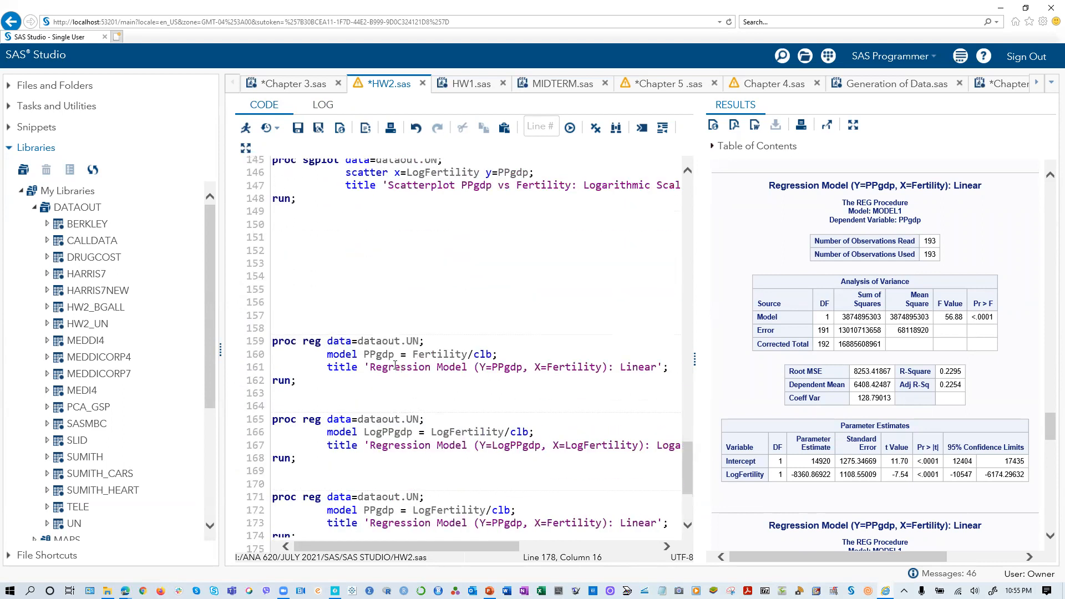
{"action": "scroll", "coordinate": [446, 411], "scroll_direction": "down", "scroll_amount": 2}
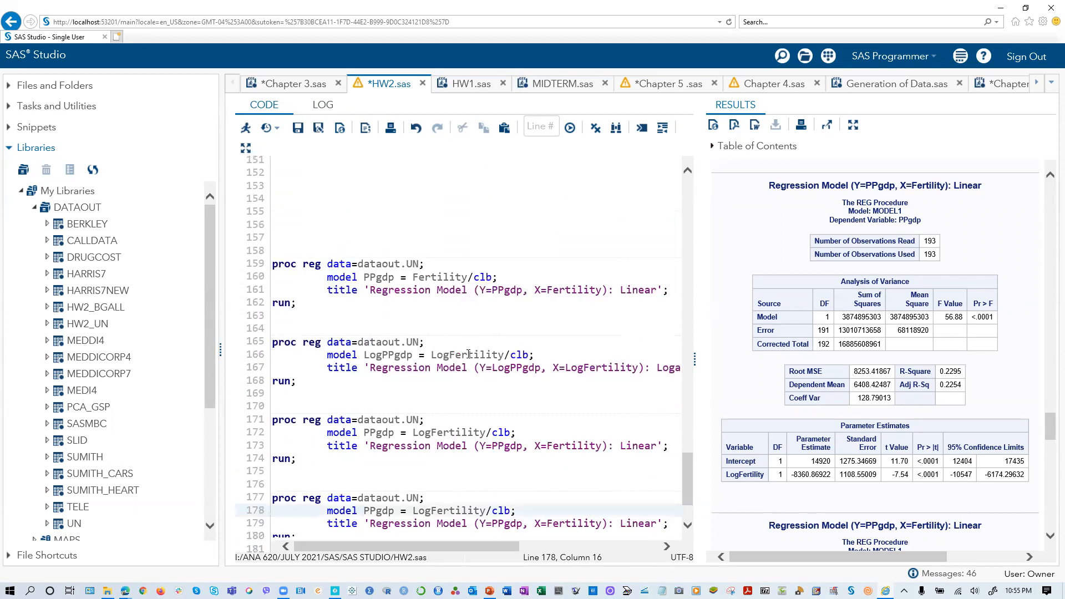
{"action": "scroll", "coordinate": [467, 353], "scroll_direction": "up", "scroll_amount": 4}
{"action": "scroll", "coordinate": [466, 354], "scroll_direction": "up", "scroll_amount": 4}
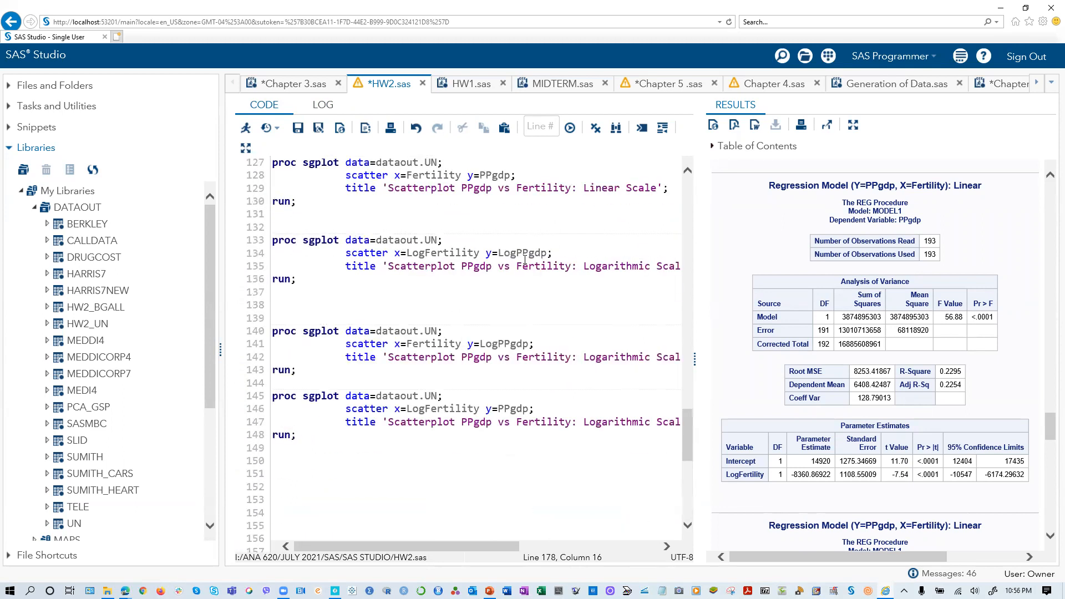
{"action": "scroll", "coordinate": [450, 292], "scroll_direction": "down", "scroll_amount": 7}
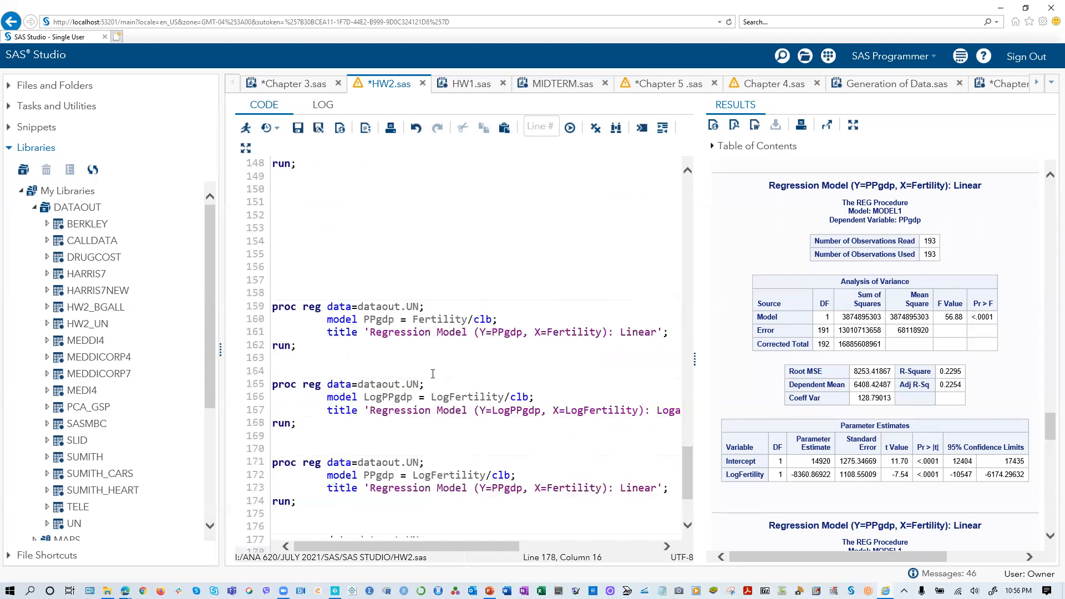
{"action": "scroll", "coordinate": [509, 412], "scroll_direction": "up", "scroll_amount": 4}
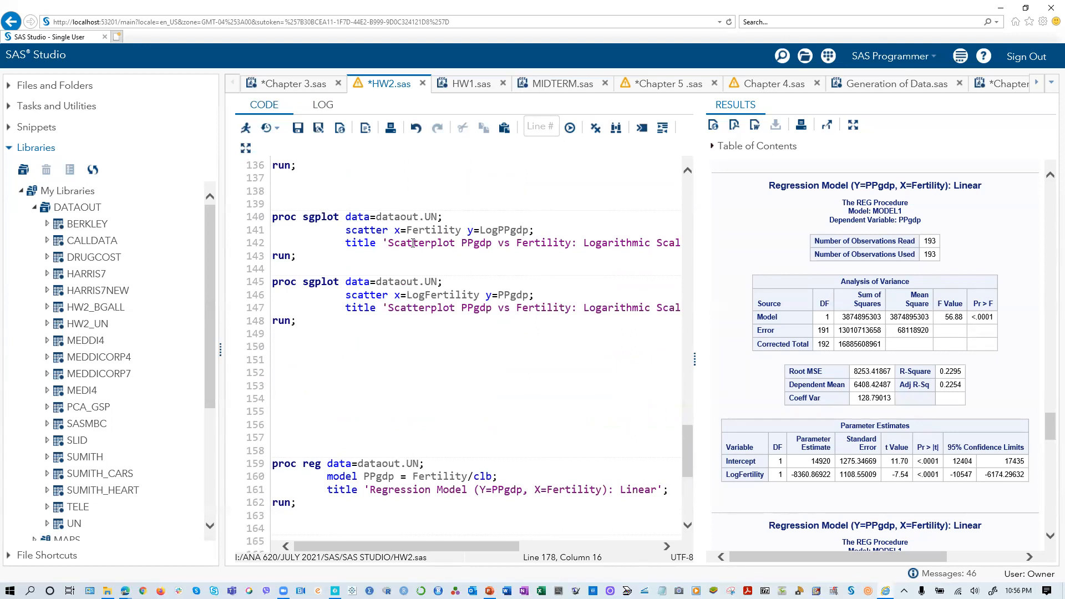
{"action": "scroll", "coordinate": [407, 309], "scroll_direction": "down", "scroll_amount": 7}
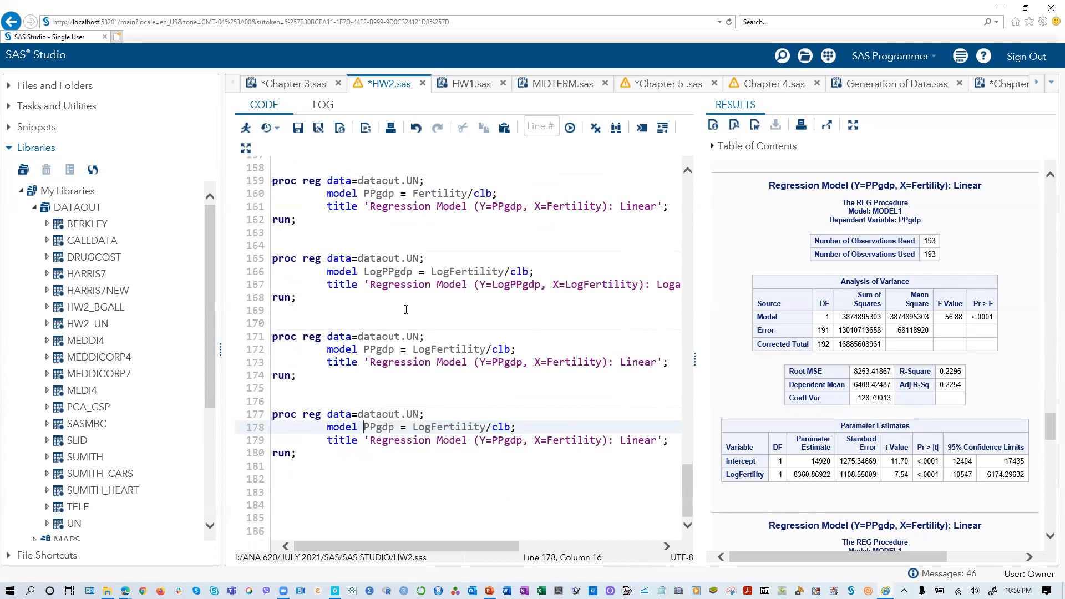
- Change the third proc reg block's model statement to LogPPgdp = Fertility/clb
{"action": "left_click", "coordinate": [364, 349]}
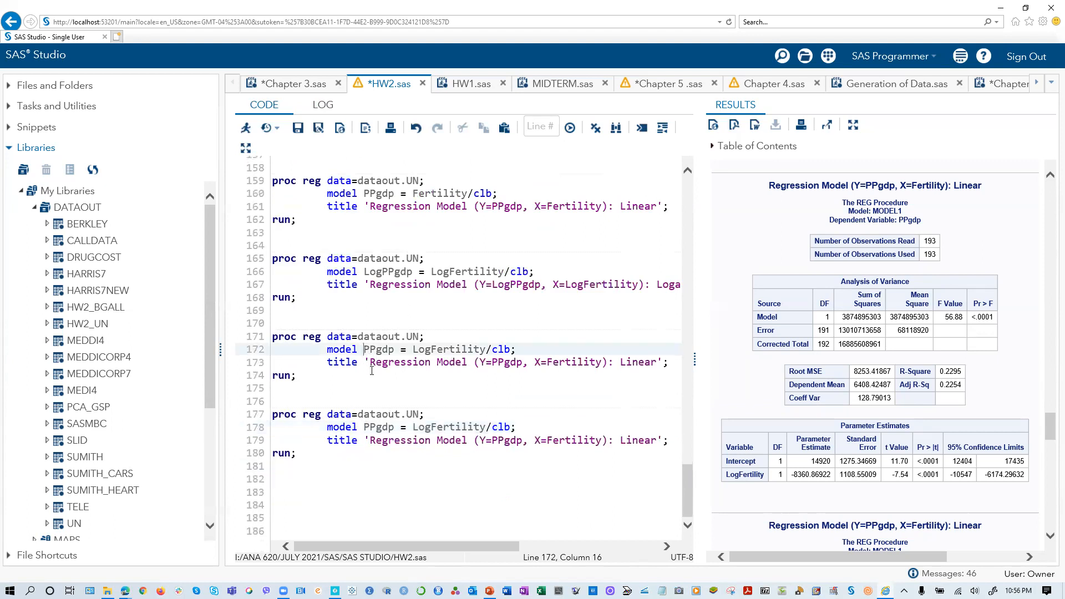
{"action": "type", "text": "Log"}
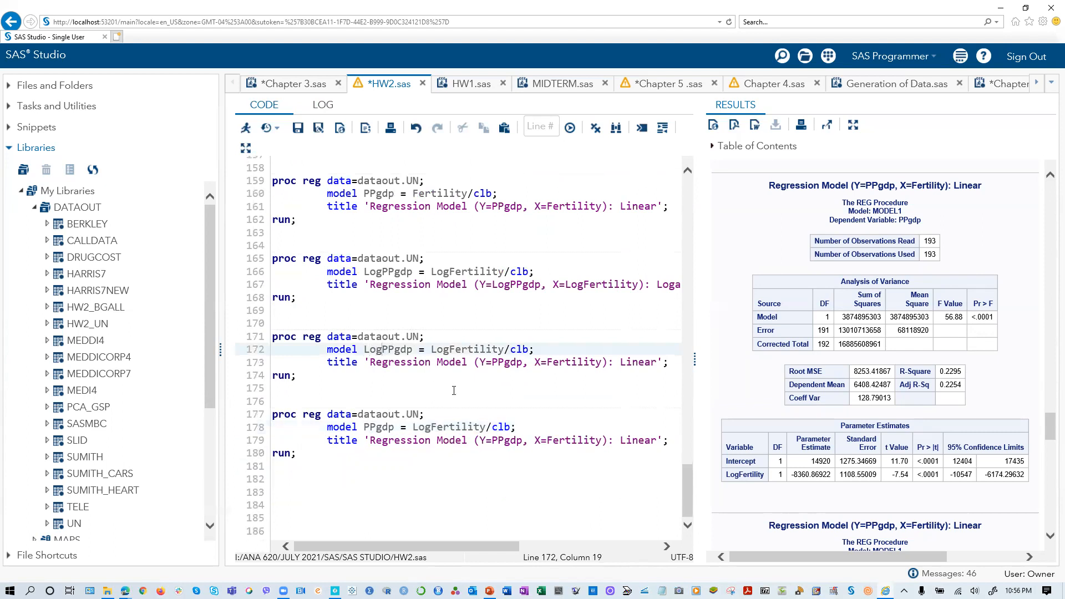
{"action": "left_click", "coordinate": [433, 349]}
{"action": "key", "text": "Delete"}
{"action": "key", "text": "Delete"}
{"action": "key", "text": "BackSpace"}
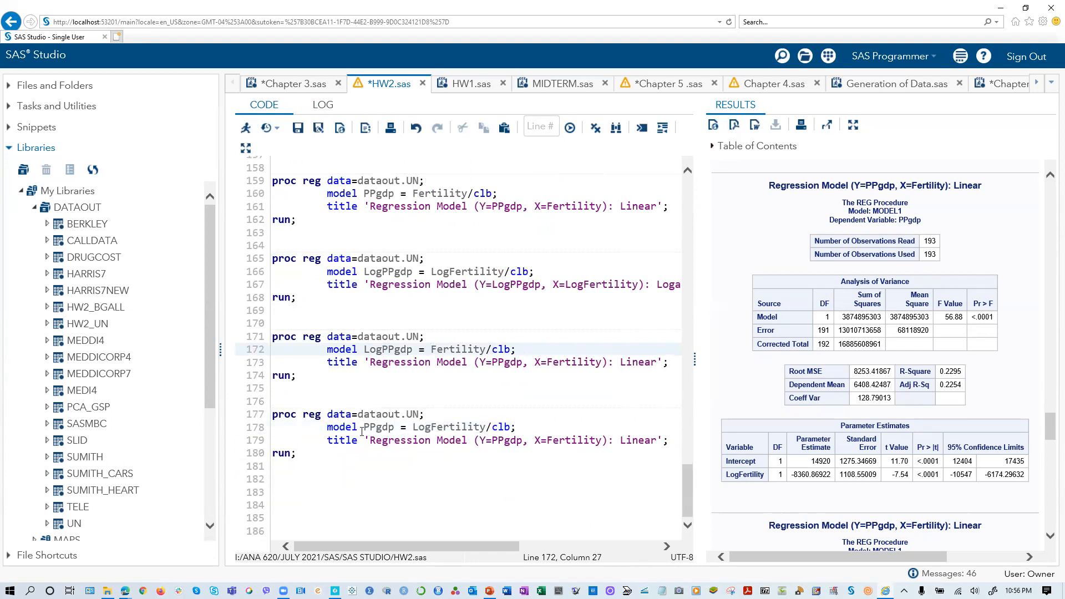
{"action": "left_click", "coordinate": [365, 427]}
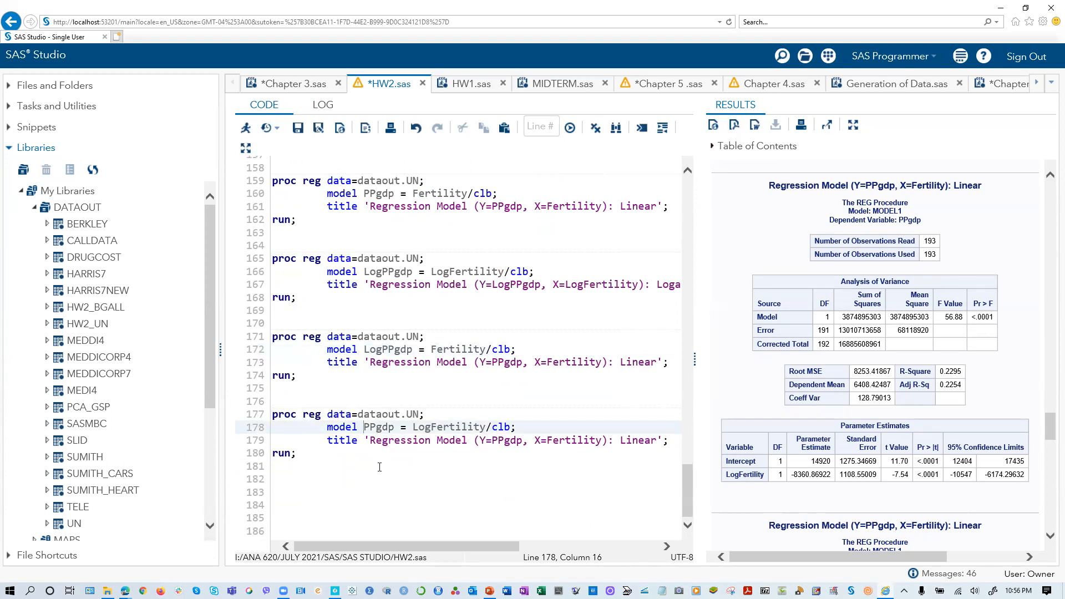
- Run only the new proc sgplot block that plots PPgdp against LogFertility
{"action": "scroll", "coordinate": [345, 475], "scroll_direction": "up", "scroll_amount": 7}
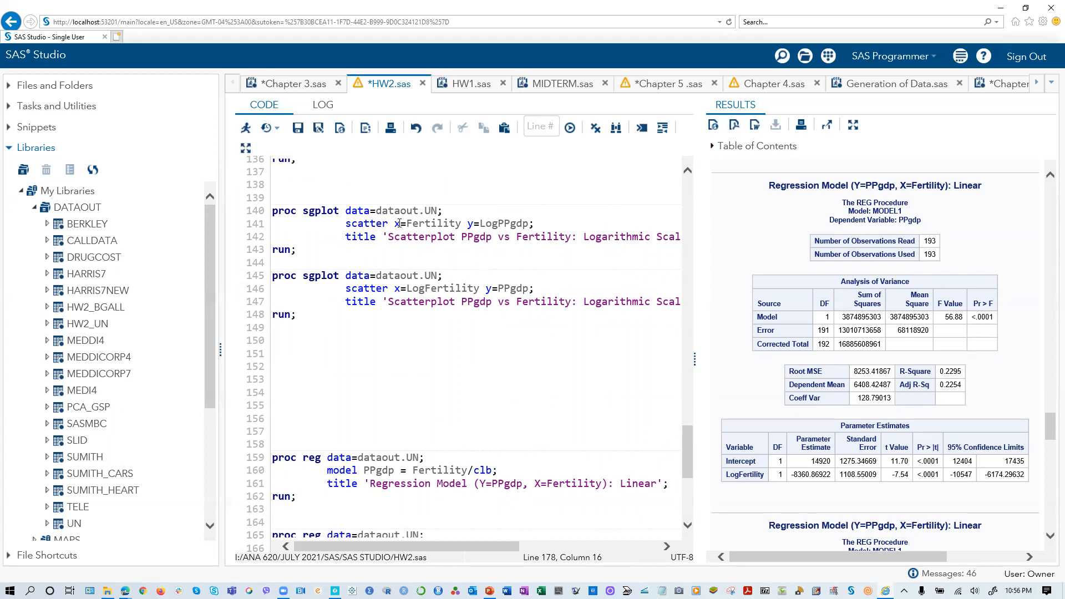
{"action": "left_click_drag", "start_coordinate": [301, 317], "coordinate": [256, 280]}
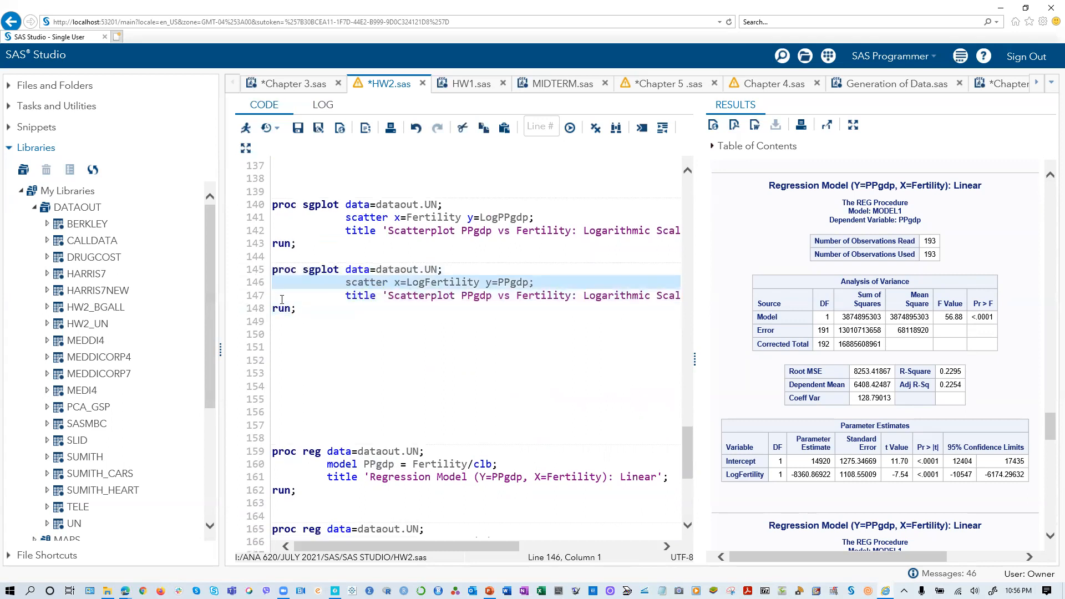
{"action": "left_click_drag", "start_coordinate": [297, 313], "coordinate": [256, 282]}
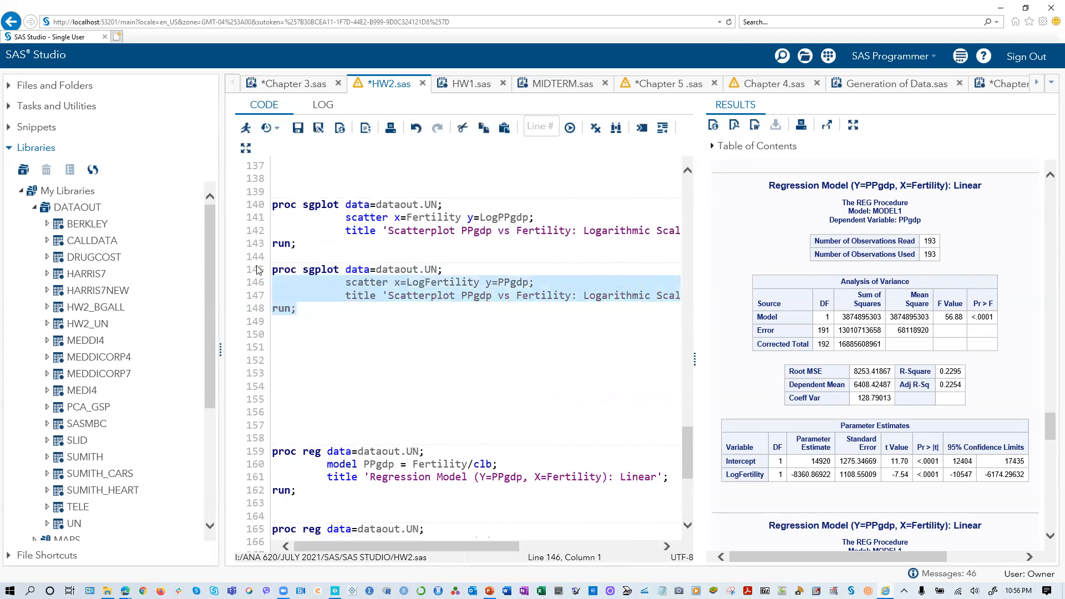
{"action": "left_click", "coordinate": [277, 269]}
{"action": "left_click_drag", "start_coordinate": [272, 269], "coordinate": [273, 322]}
{"action": "left_click", "coordinate": [246, 127]}
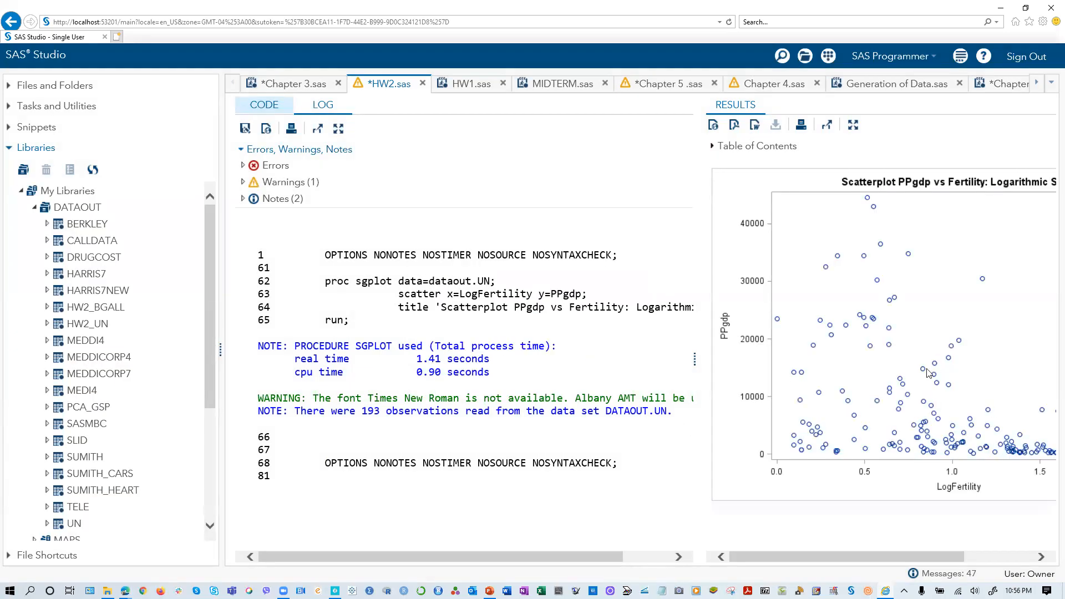
- Return to the code and run only the four proc reg blocks together
{"action": "left_click", "coordinate": [270, 107]}
{"action": "scroll", "coordinate": [327, 402], "scroll_direction": "down", "scroll_amount": 4}
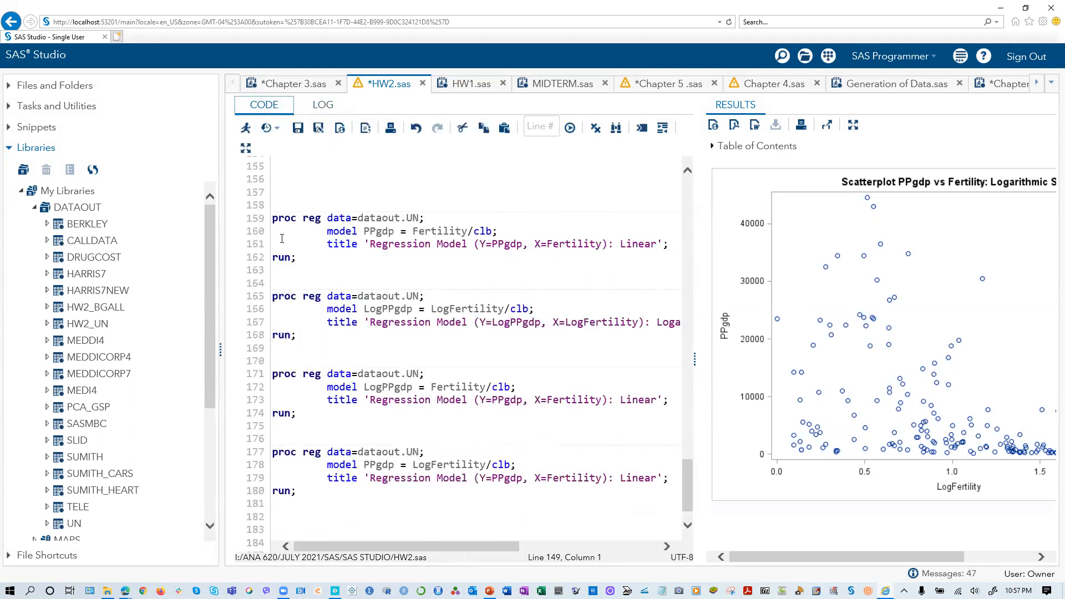
{"action": "left_click", "coordinate": [279, 231]}
{"action": "left_click_drag", "start_coordinate": [281, 233], "coordinate": [291, 498]}
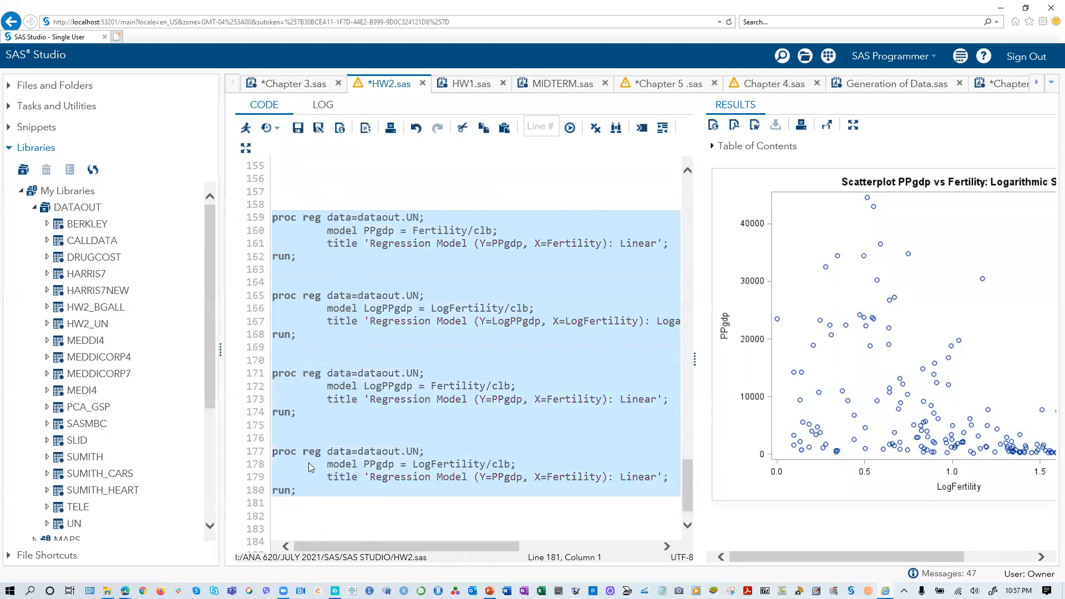
{"action": "left_click", "coordinate": [247, 128]}
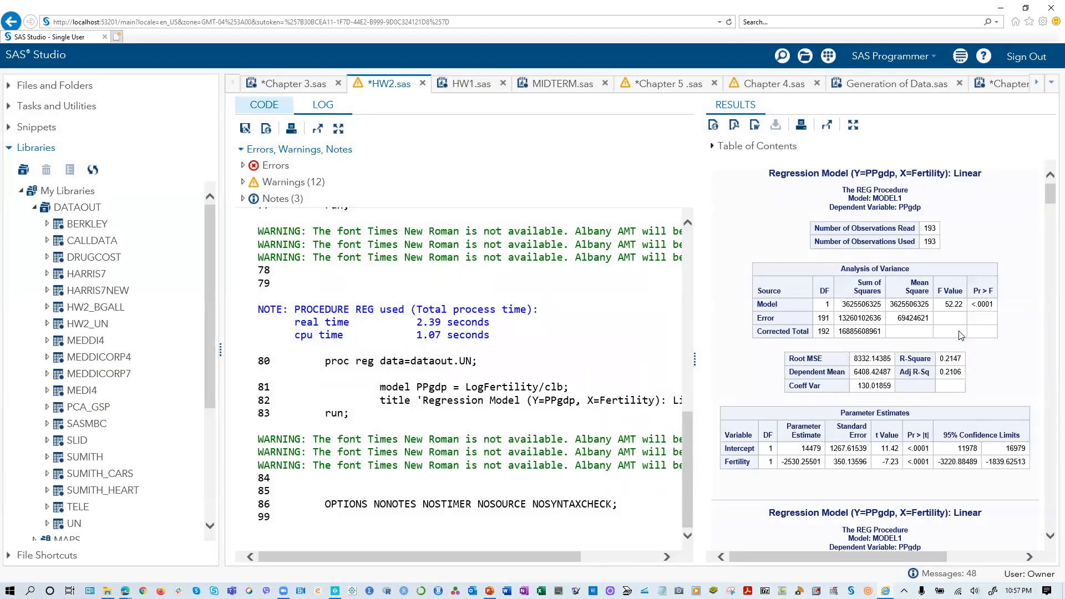
- Compare the R-Square values and plots of the PPgdp on Fertility, LogPPgdp on LogFertility and LogPPgdp on Fertility regressions
{"action": "scroll", "coordinate": [954, 360], "scroll_direction": "down", "scroll_amount": 15}
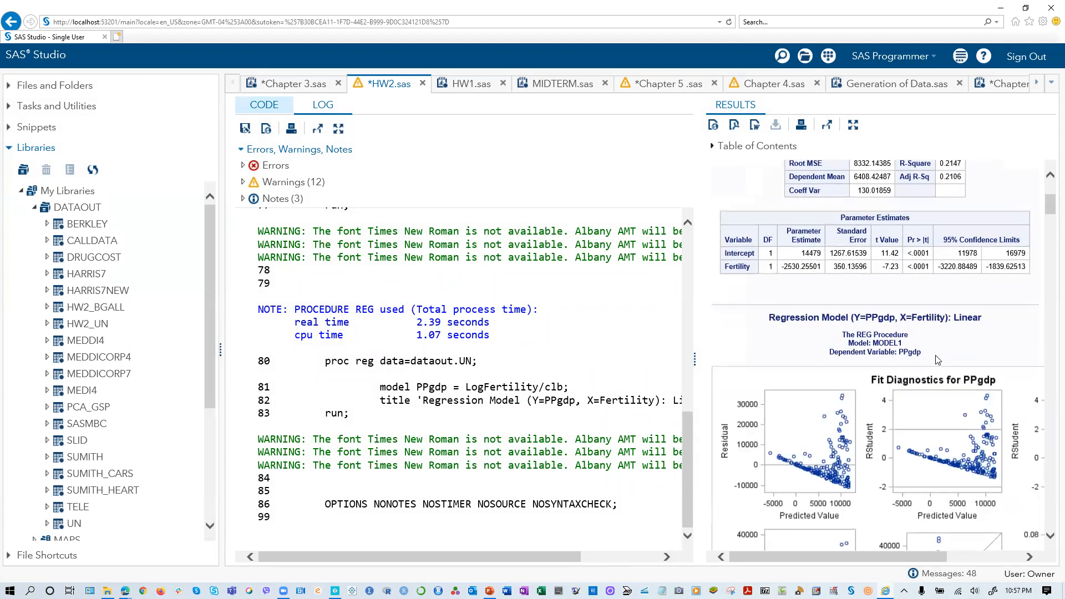
{"action": "scroll", "coordinate": [931, 355], "scroll_direction": "down", "scroll_amount": 15}
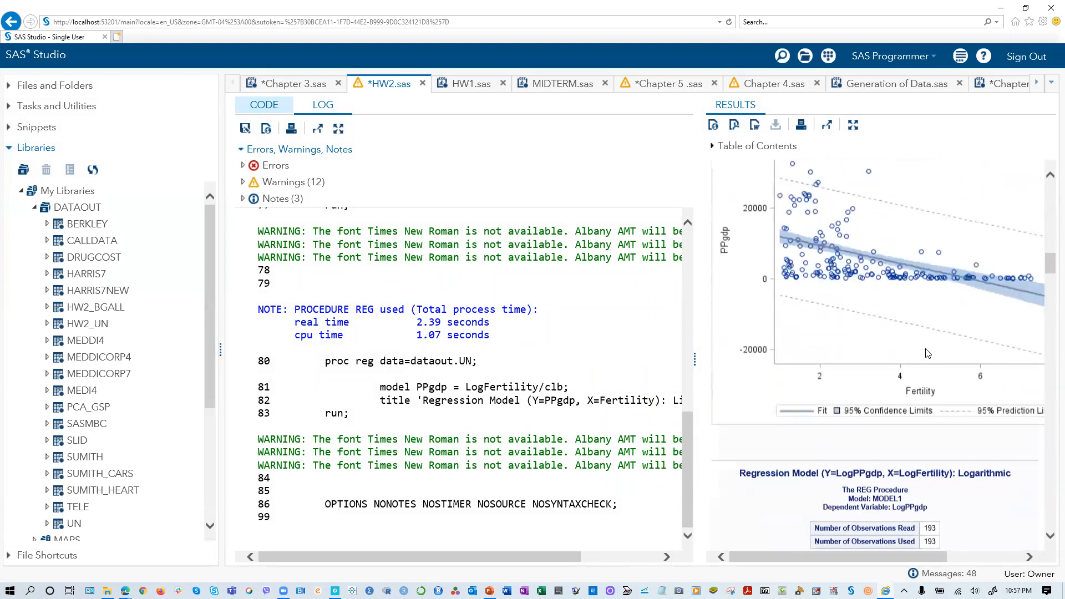
{"action": "scroll", "coordinate": [926, 353], "scroll_direction": "up", "scroll_amount": 3}
{"action": "scroll", "coordinate": [927, 353], "scroll_direction": "down", "scroll_amount": 9}
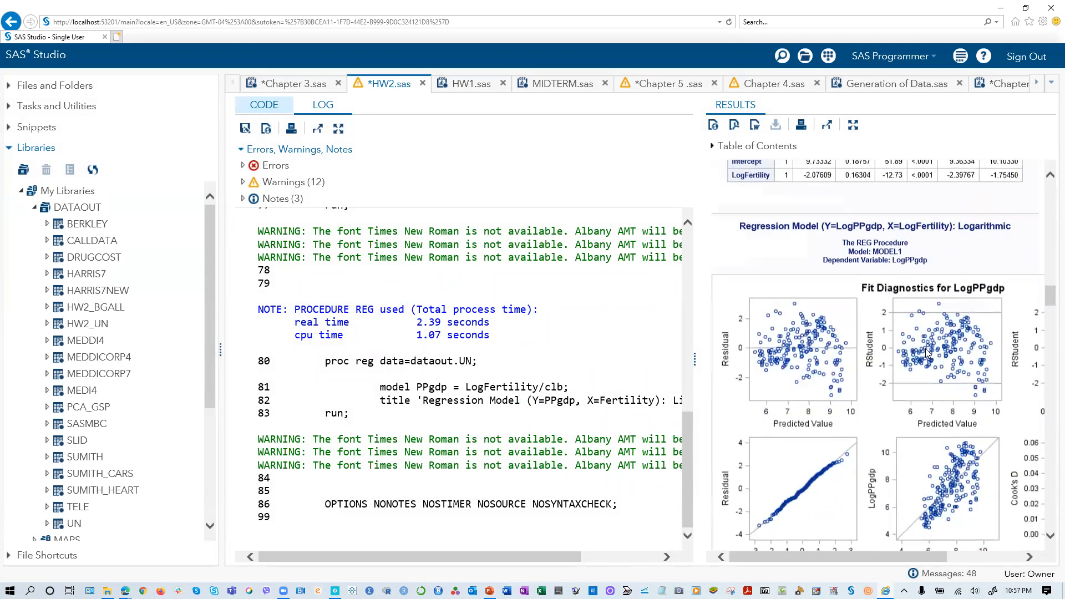
{"action": "scroll", "coordinate": [926, 354], "scroll_direction": "up", "scroll_amount": 3}
{"action": "scroll", "coordinate": [853, 345], "scroll_direction": "up", "scroll_amount": 5}
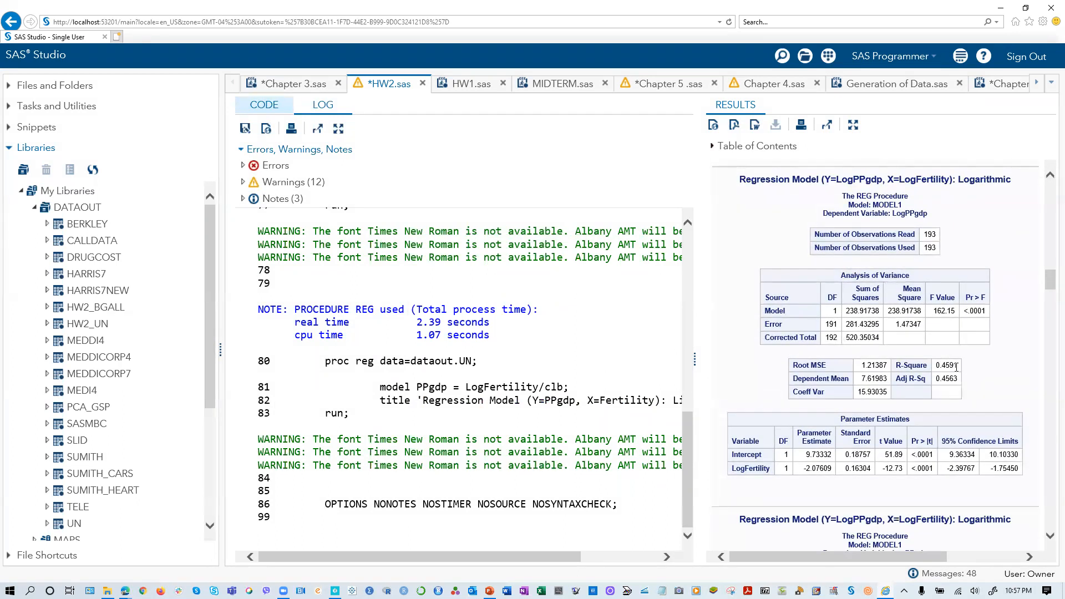
{"action": "scroll", "coordinate": [943, 379], "scroll_direction": "down", "scroll_amount": 15}
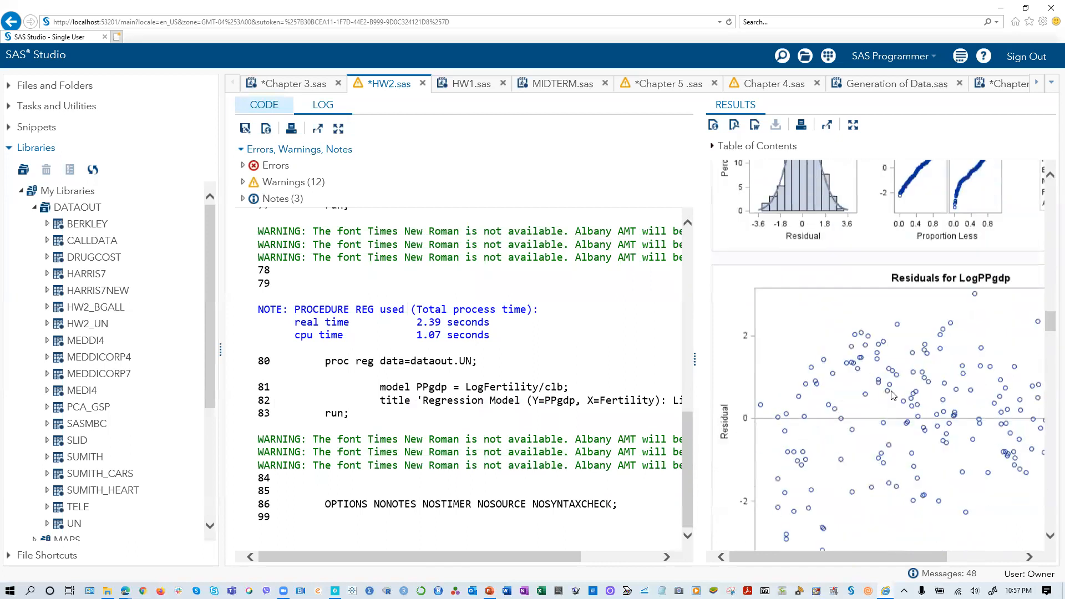
{"action": "scroll", "coordinate": [893, 389], "scroll_direction": "down", "scroll_amount": 5}
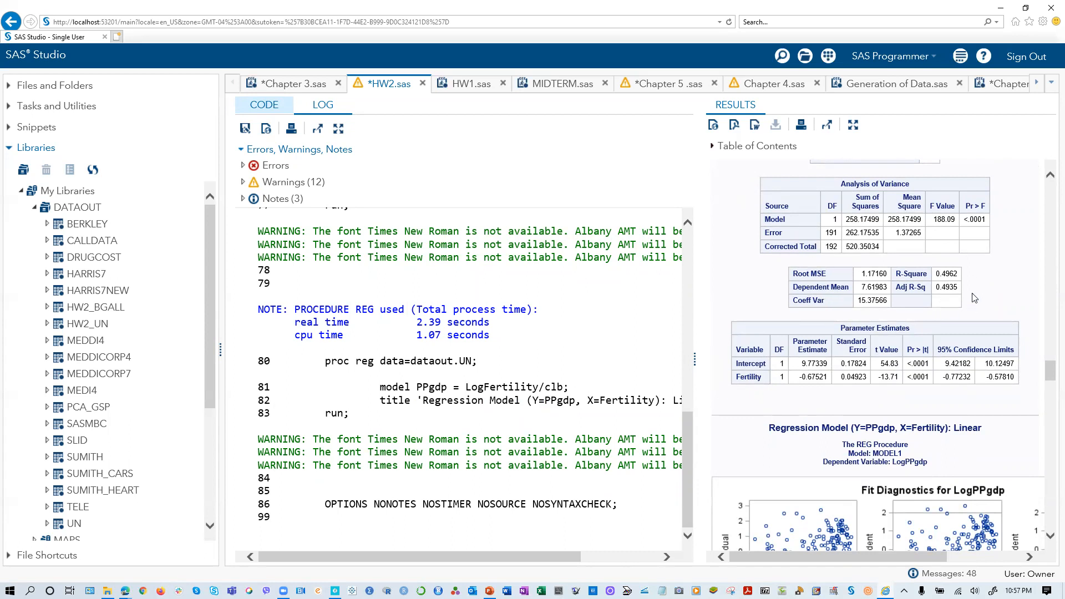
{"action": "scroll", "coordinate": [921, 322], "scroll_direction": "up", "scroll_amount": 4}
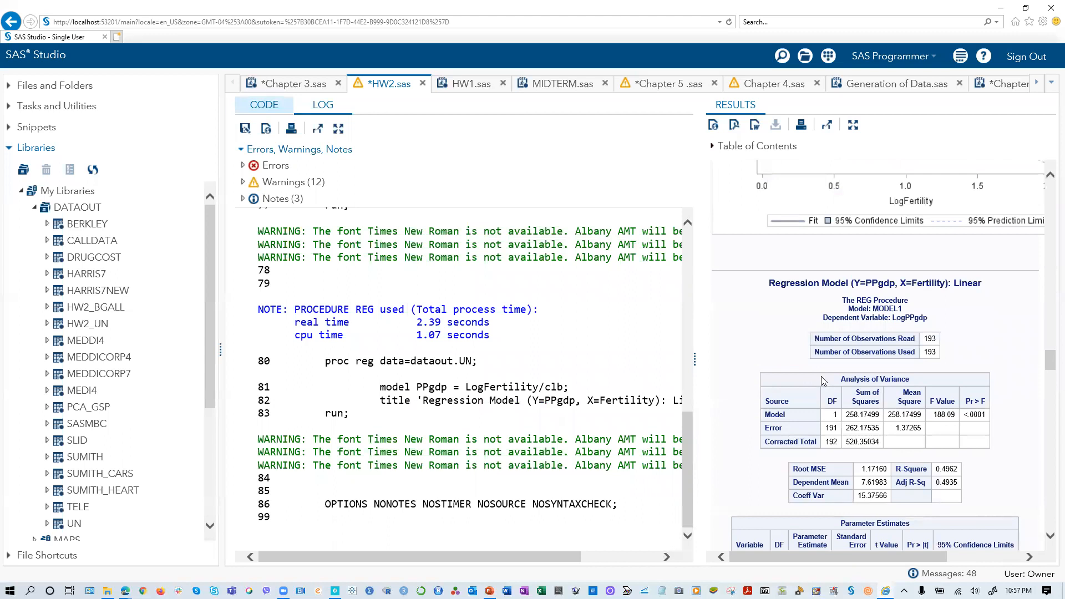
{"action": "scroll", "coordinate": [913, 402], "scroll_direction": "down", "scroll_amount": 3}
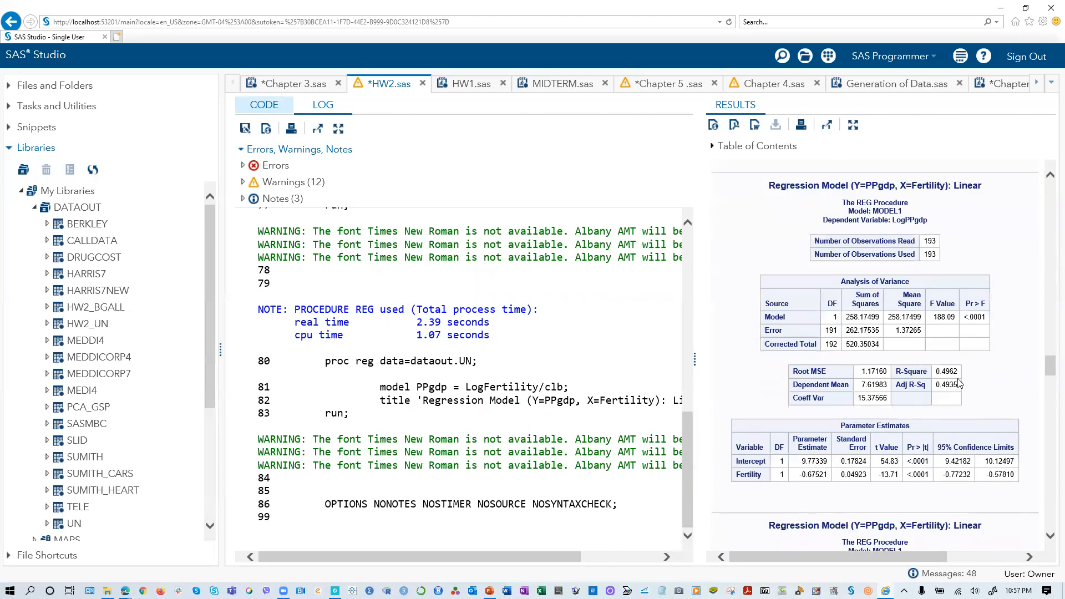
- Examine the R-Square, fit diagnostics and fit plot of the PPgdp on LogFertility regression
{"action": "scroll", "coordinate": [960, 383], "scroll_direction": "down", "scroll_amount": 15}
{"action": "scroll", "coordinate": [954, 401], "scroll_direction": "down", "scroll_amount": 15}
{"action": "scroll", "coordinate": [952, 400], "scroll_direction": "down", "scroll_amount": 10}
{"action": "scroll", "coordinate": [952, 400], "scroll_direction": "down", "scroll_amount": 4}
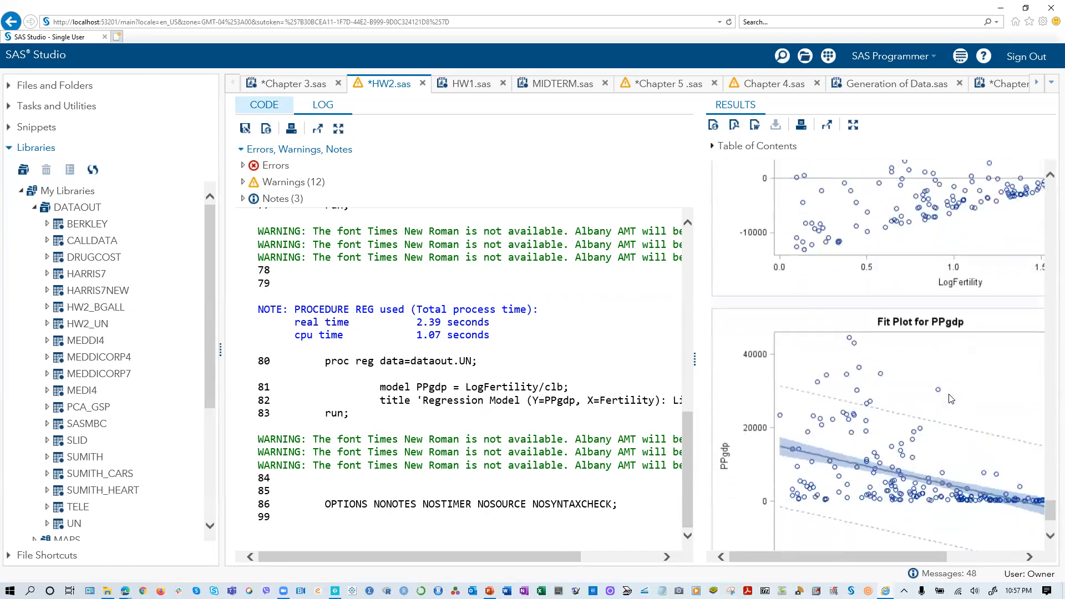
{"action": "scroll", "coordinate": [951, 405], "scroll_direction": "up", "scroll_amount": 15}
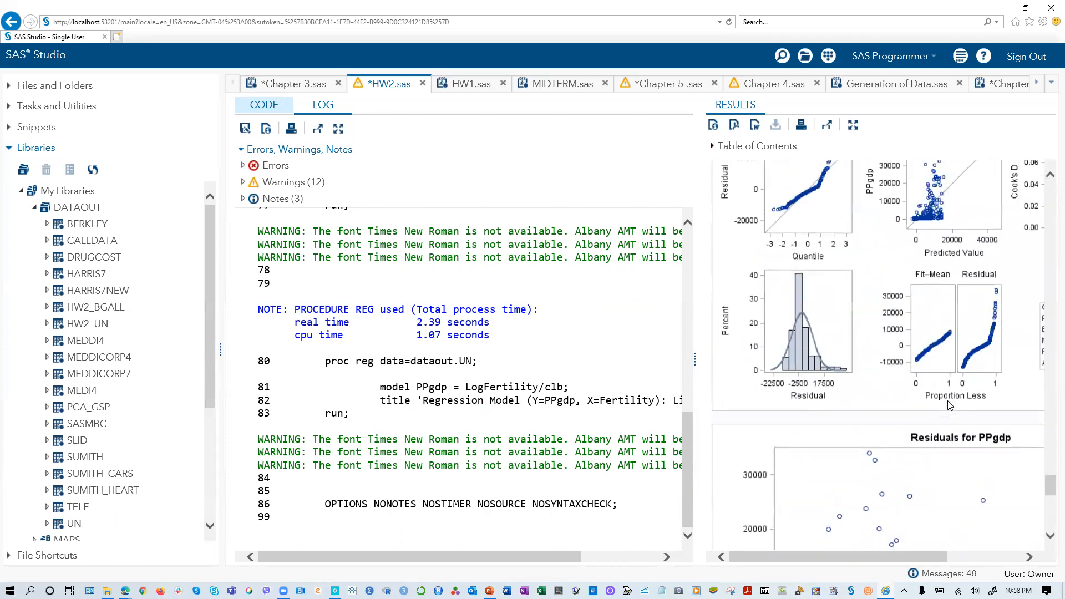
{"action": "scroll", "coordinate": [950, 406], "scroll_direction": "up", "scroll_amount": 1}
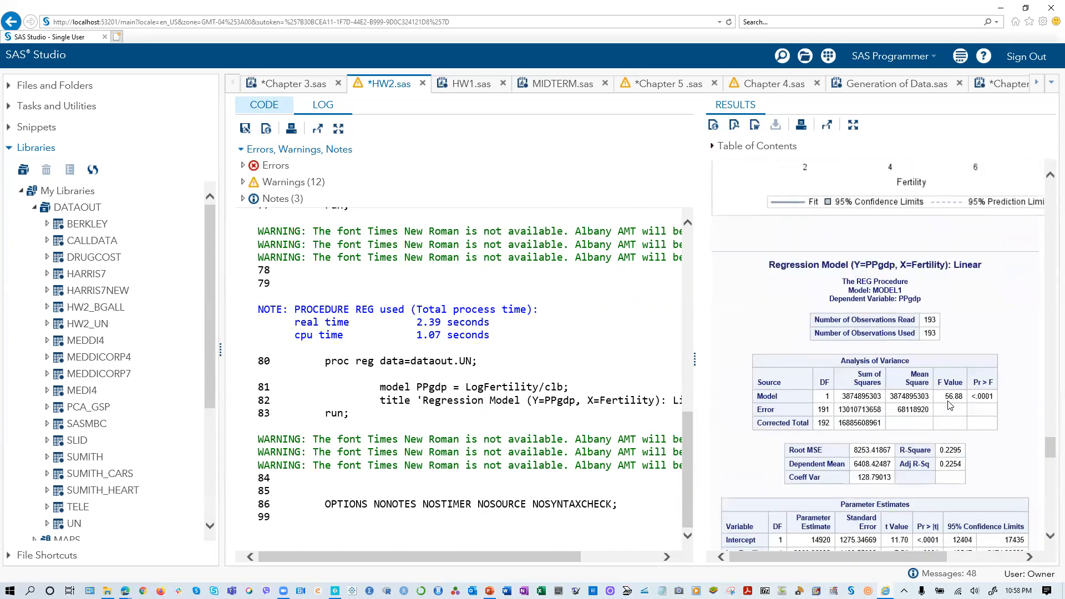
{"action": "scroll", "coordinate": [950, 405], "scroll_direction": "down", "scroll_amount": 20}
{"action": "scroll", "coordinate": [950, 406], "scroll_direction": "up", "scroll_amount": 8}
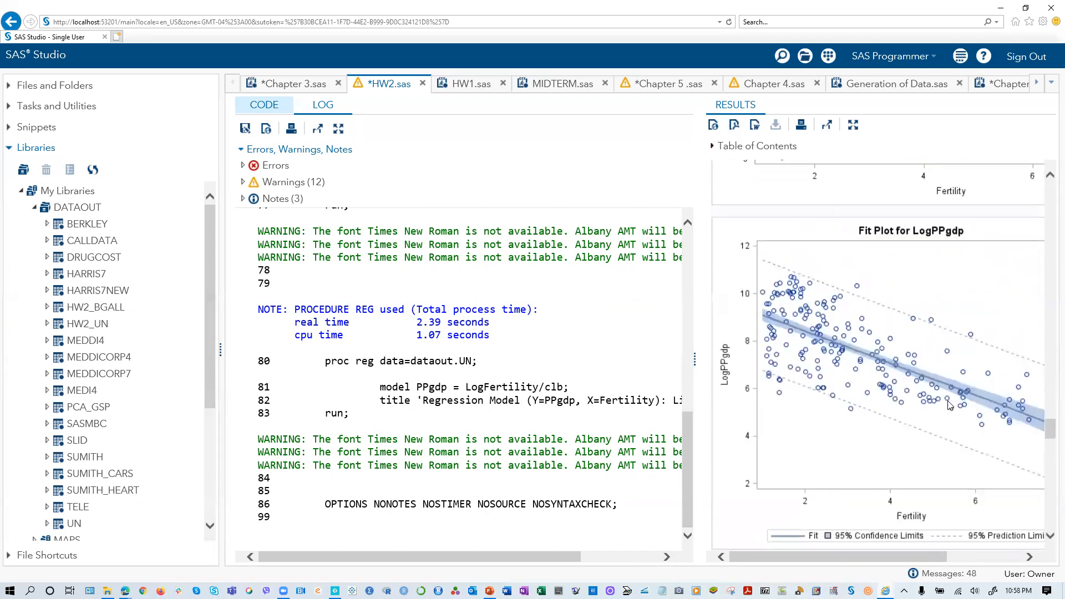
- Check the dependent variable and fit plot axes of the LogPPgdp on Fertility output against those of the PPgdp on LogFertility output
{"action": "scroll", "coordinate": [950, 405], "scroll_direction": "up", "scroll_amount": 15}
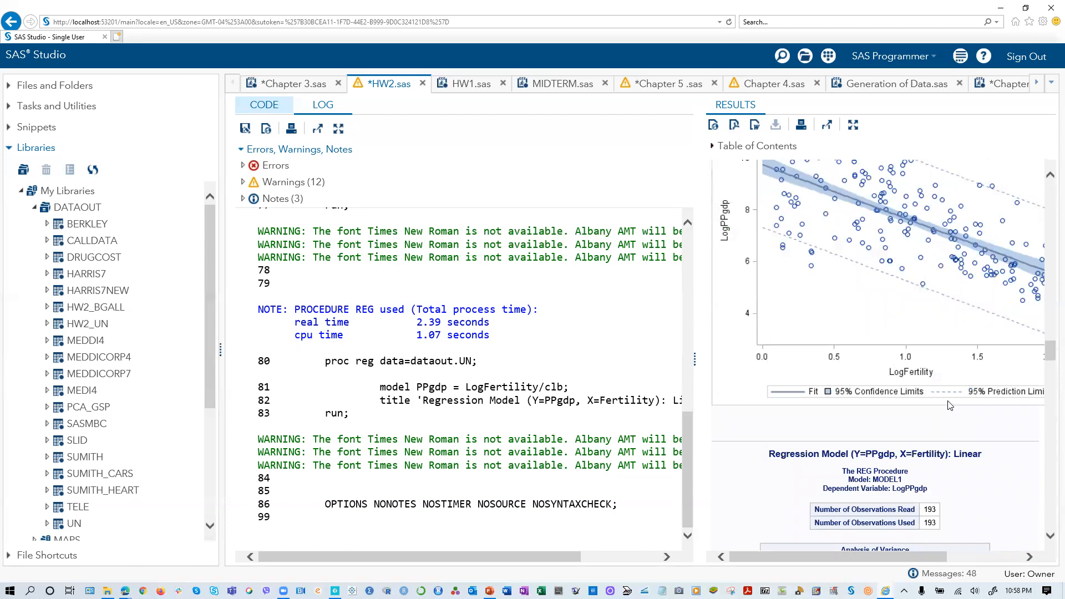
{"action": "scroll", "coordinate": [950, 406], "scroll_direction": "down", "scroll_amount": 3}
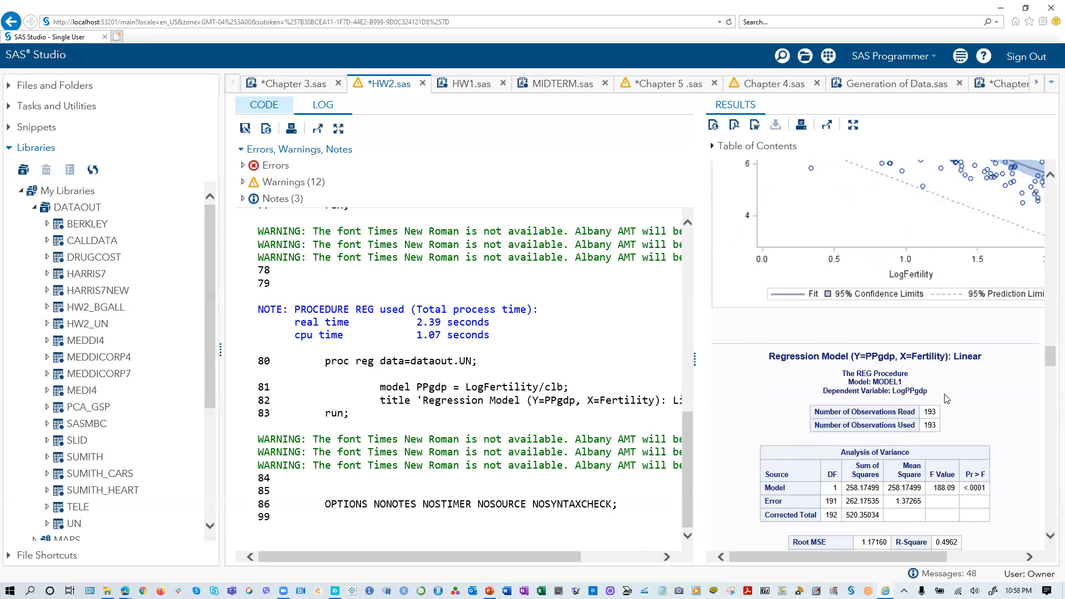
{"action": "scroll", "coordinate": [946, 398], "scroll_direction": "down", "scroll_amount": 10}
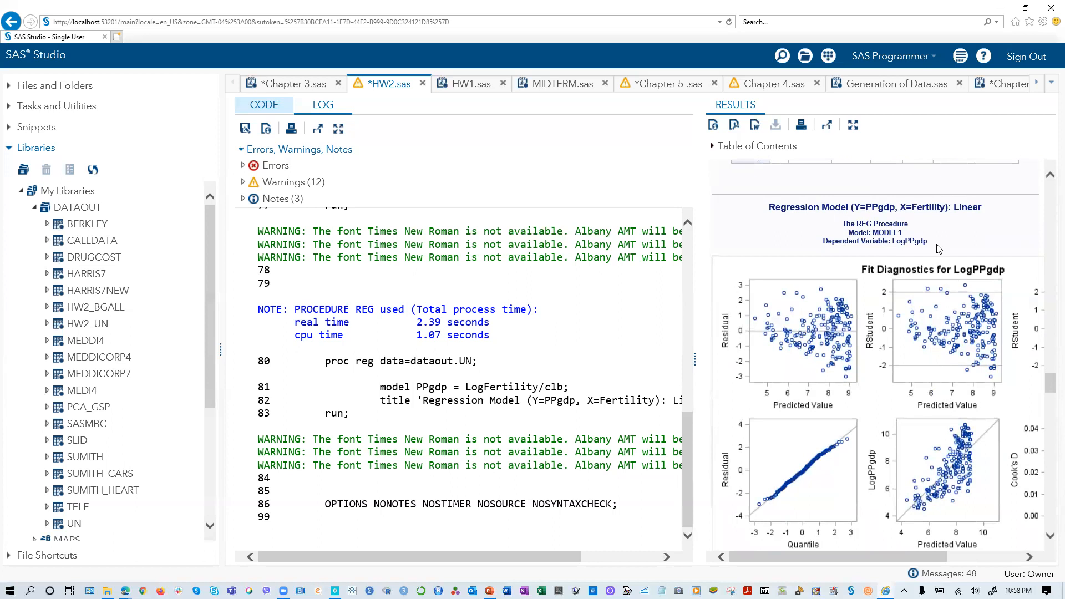
{"action": "scroll", "coordinate": [939, 249], "scroll_direction": "down", "scroll_amount": 15}
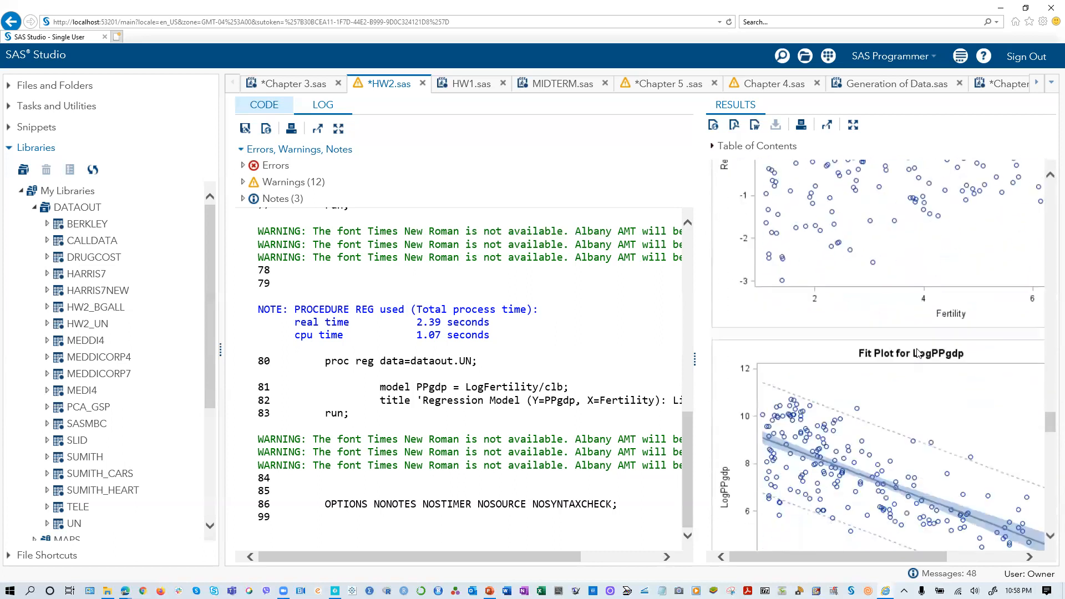
{"action": "scroll", "coordinate": [915, 373], "scroll_direction": "up", "scroll_amount": 3}
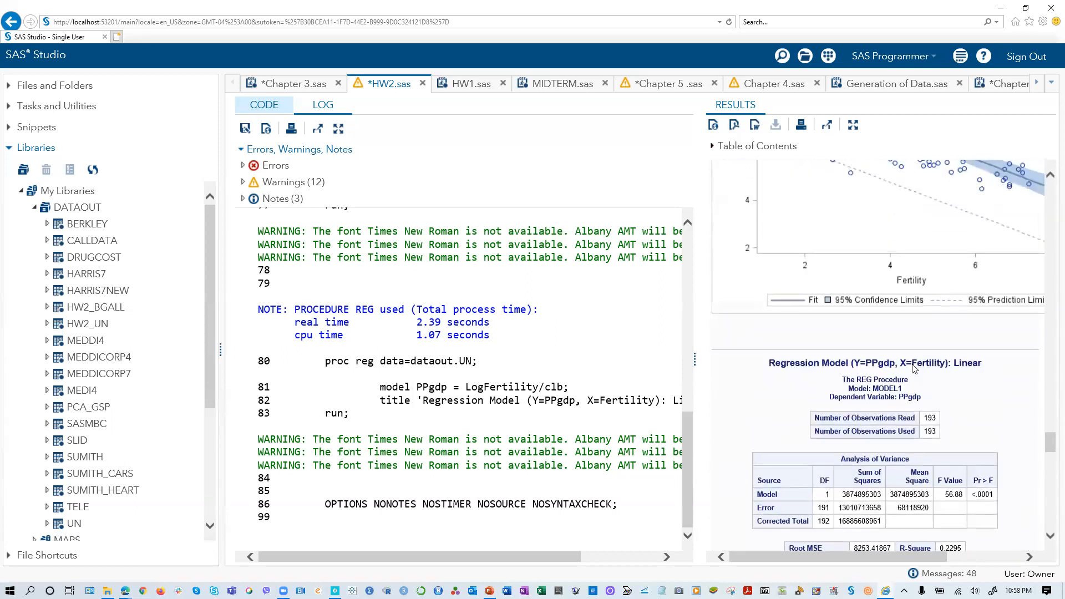
{"action": "scroll", "coordinate": [943, 377], "scroll_direction": "down", "scroll_amount": 7}
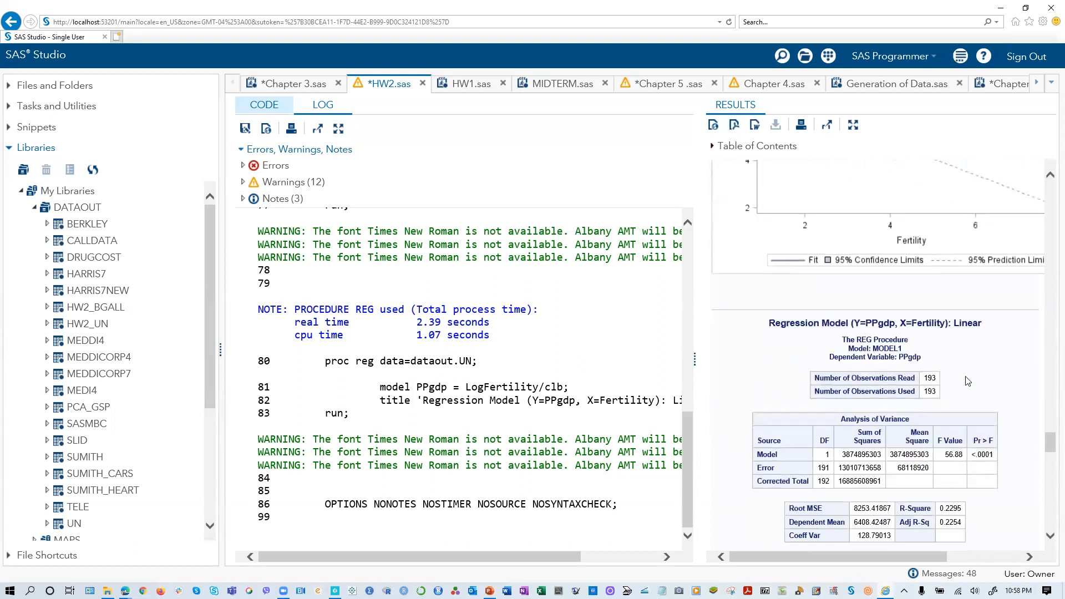
{"action": "scroll", "coordinate": [962, 378], "scroll_direction": "down", "scroll_amount": 12}
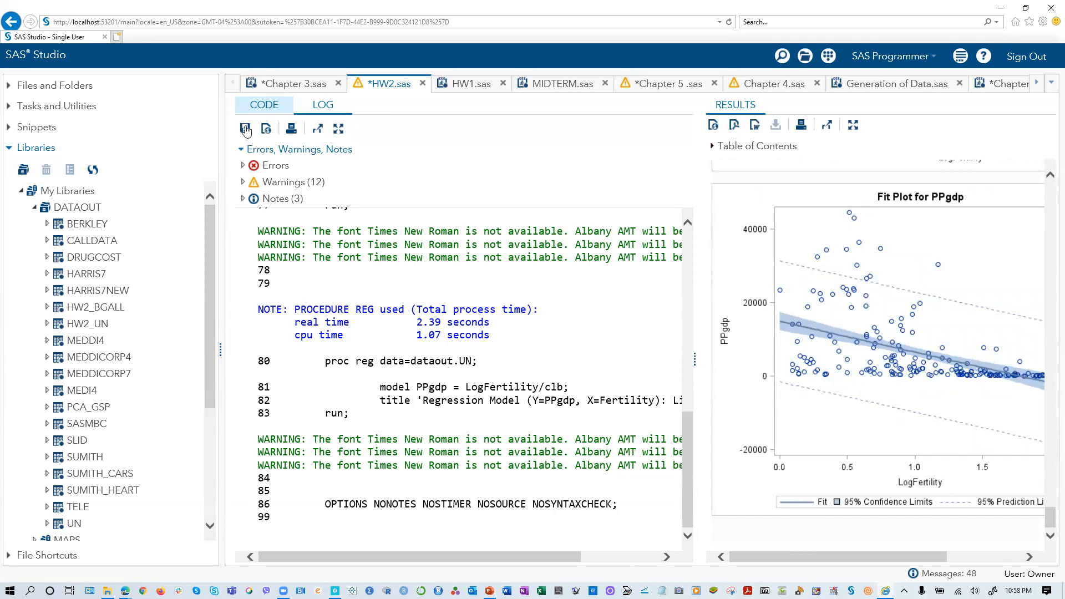
- Return to the code, clear the selection, and match the proc reg model statements with the R-Square values and fit plots in the results
{"action": "left_click", "coordinate": [260, 106]}
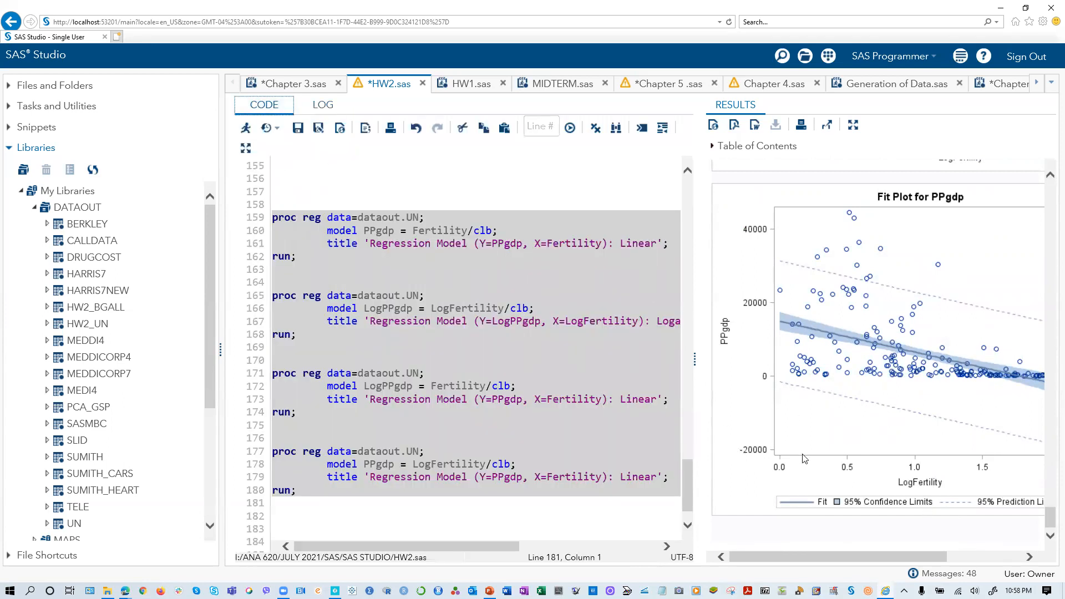
{"action": "left_click", "coordinate": [572, 440]}
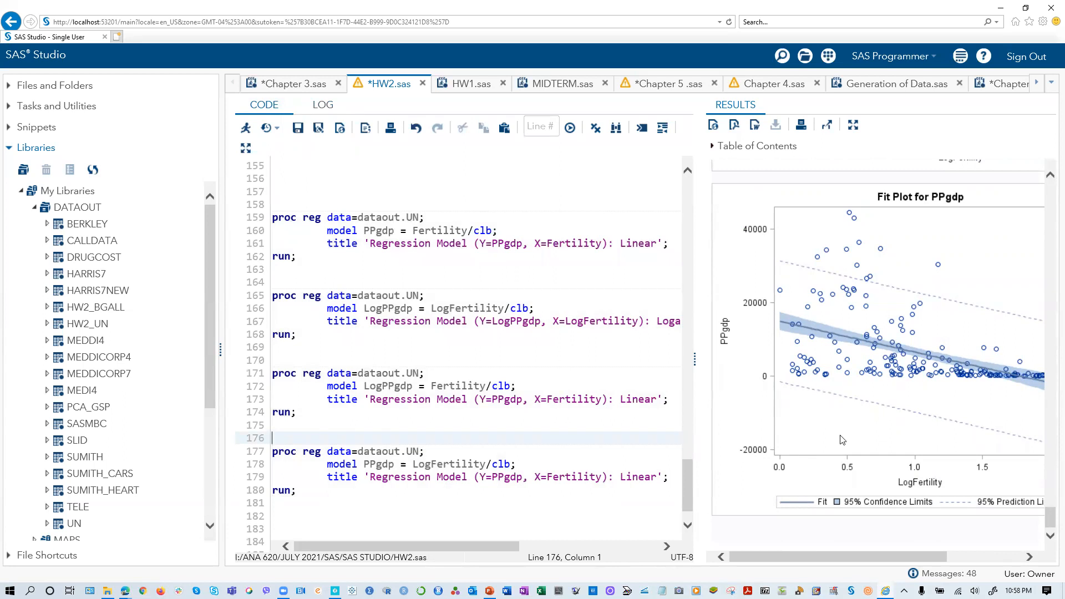
{"action": "scroll", "coordinate": [933, 470], "scroll_direction": "up", "scroll_amount": 15}
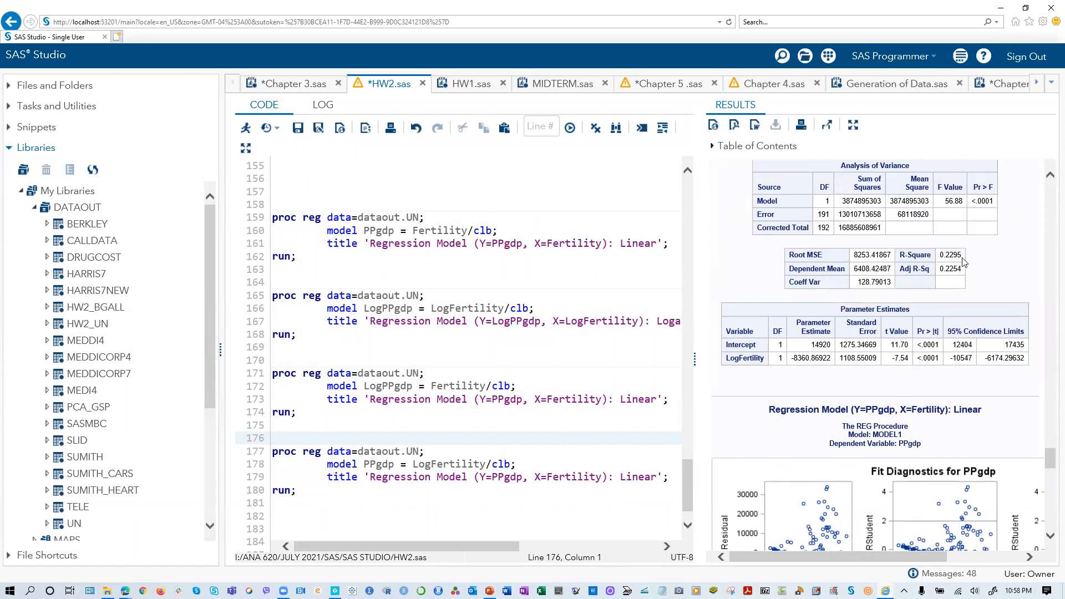
{"action": "scroll", "coordinate": [943, 302], "scroll_direction": "down", "scroll_amount": 15}
{"action": "scroll", "coordinate": [945, 369], "scroll_direction": "up", "scroll_amount": 15}
{"action": "scroll", "coordinate": [945, 369], "scroll_direction": "up", "scroll_amount": 7}
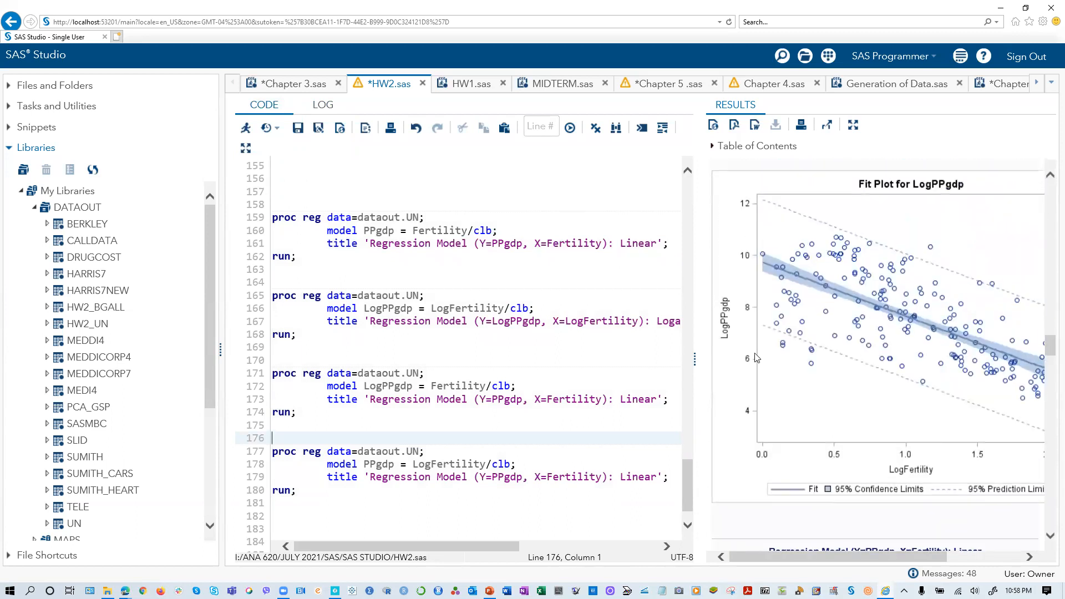
{"action": "scroll", "coordinate": [914, 454], "scroll_direction": "down", "scroll_amount": 12}
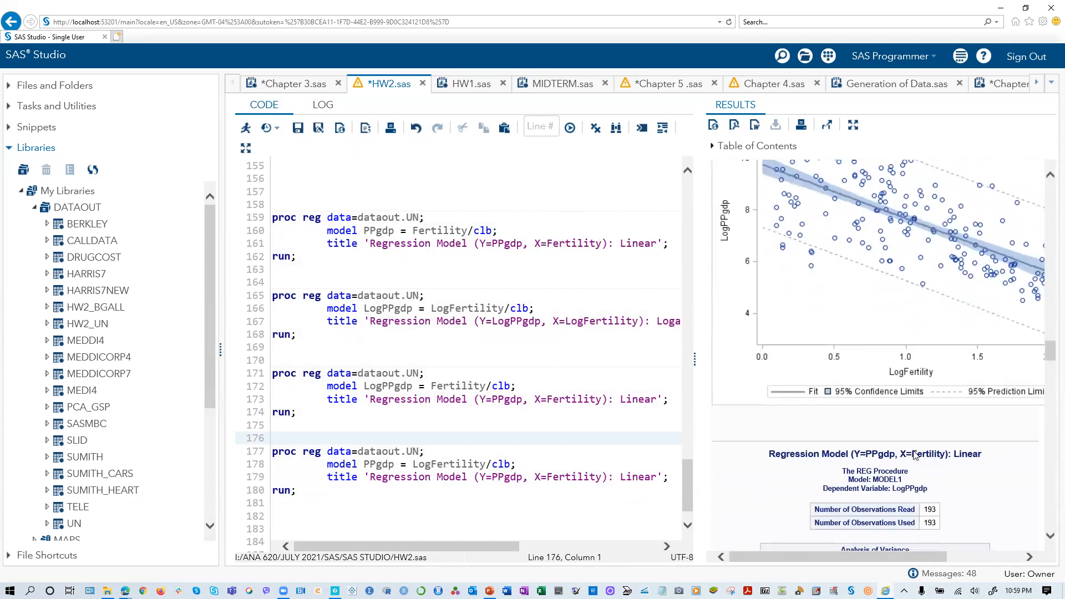
{"action": "scroll", "coordinate": [914, 455], "scroll_direction": "down", "scroll_amount": 8}
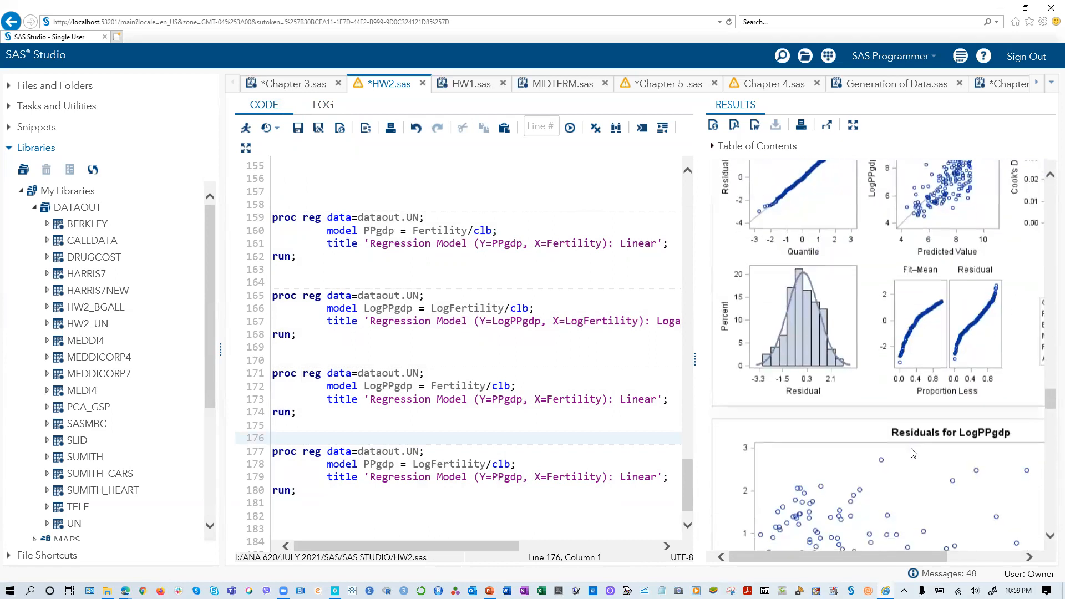
{"action": "scroll", "coordinate": [912, 452], "scroll_direction": "down", "scroll_amount": 5}
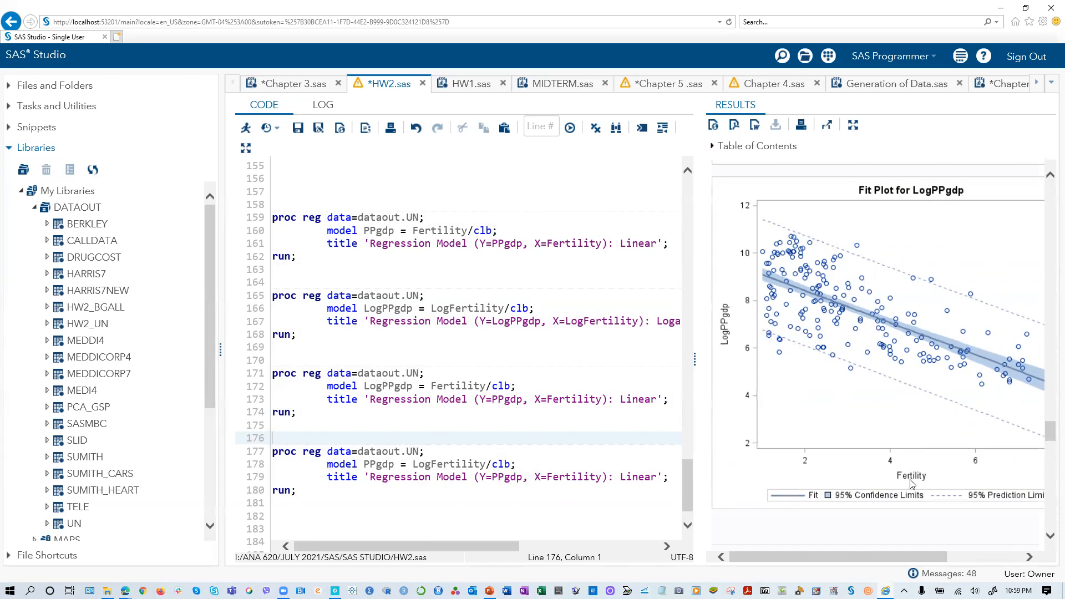
{"action": "scroll", "coordinate": [937, 424], "scroll_direction": "up", "scroll_amount": 10}
{"action": "scroll", "coordinate": [937, 423], "scroll_direction": "up", "scroll_amount": 6}
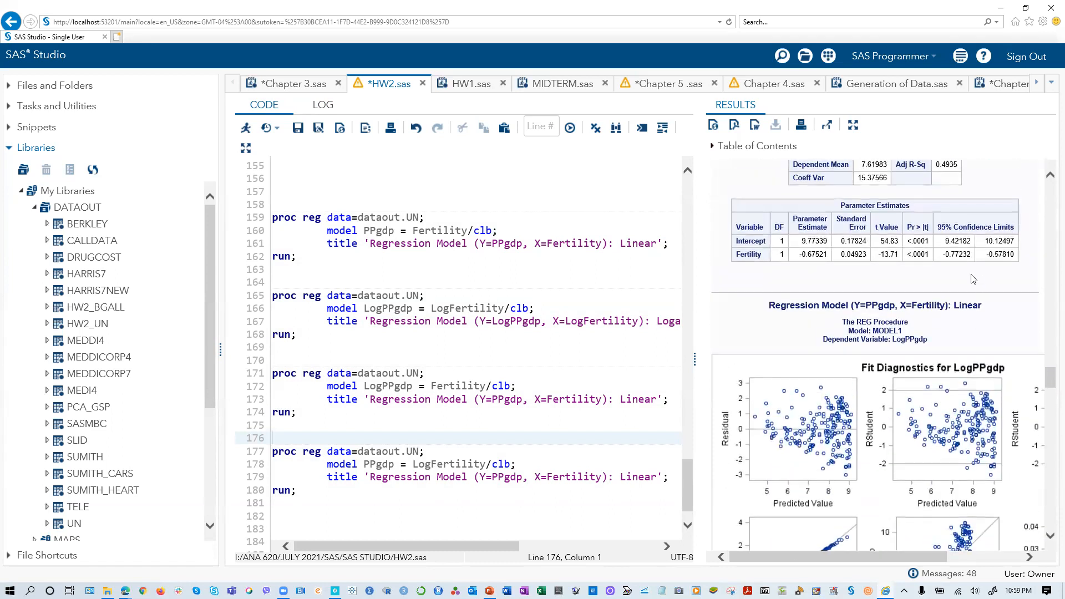
{"action": "scroll", "coordinate": [973, 279], "scroll_direction": "up", "scroll_amount": 4}
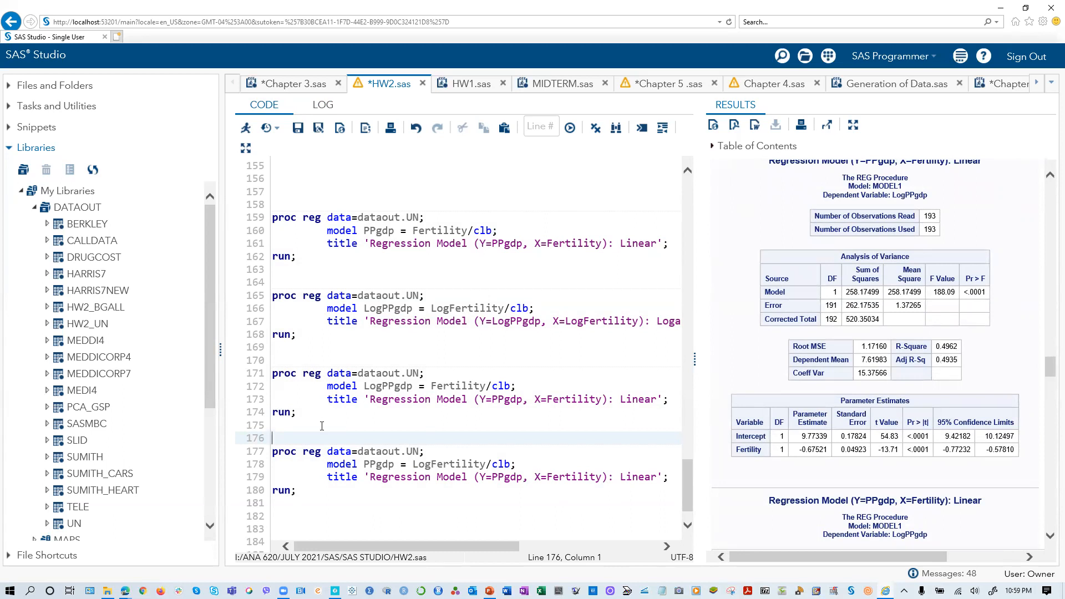
- Highlight the LogPPgdp = Fertility/clb proc reg block and compare its residual and fit plots with the PPgdp on LogFertility fit plot
{"action": "left_click_drag", "start_coordinate": [306, 415], "coordinate": [253, 372]}
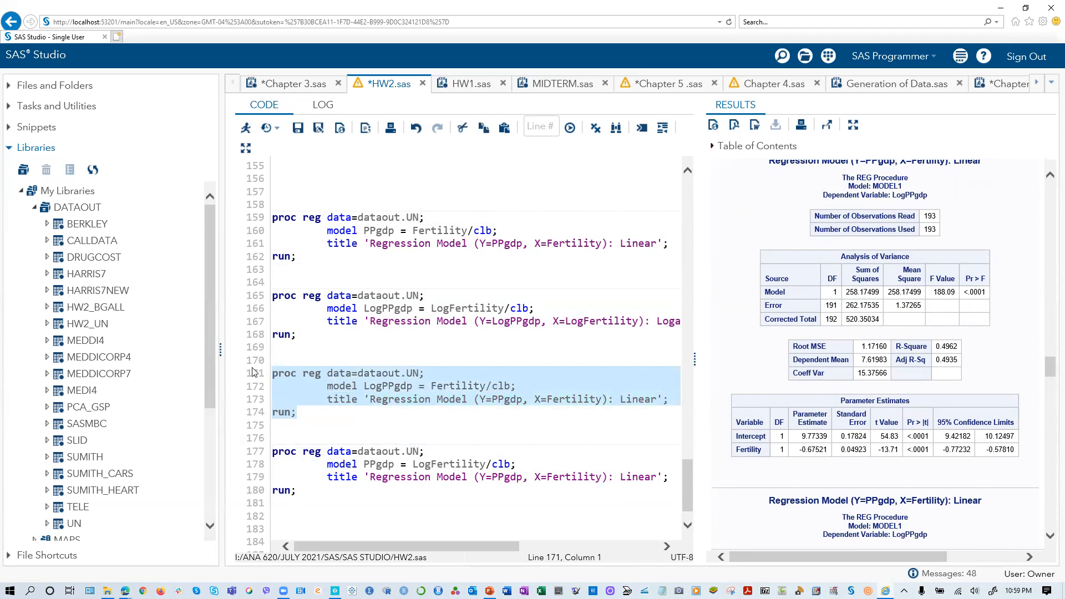
{"action": "scroll", "coordinate": [874, 427], "scroll_direction": "down", "scroll_amount": 5}
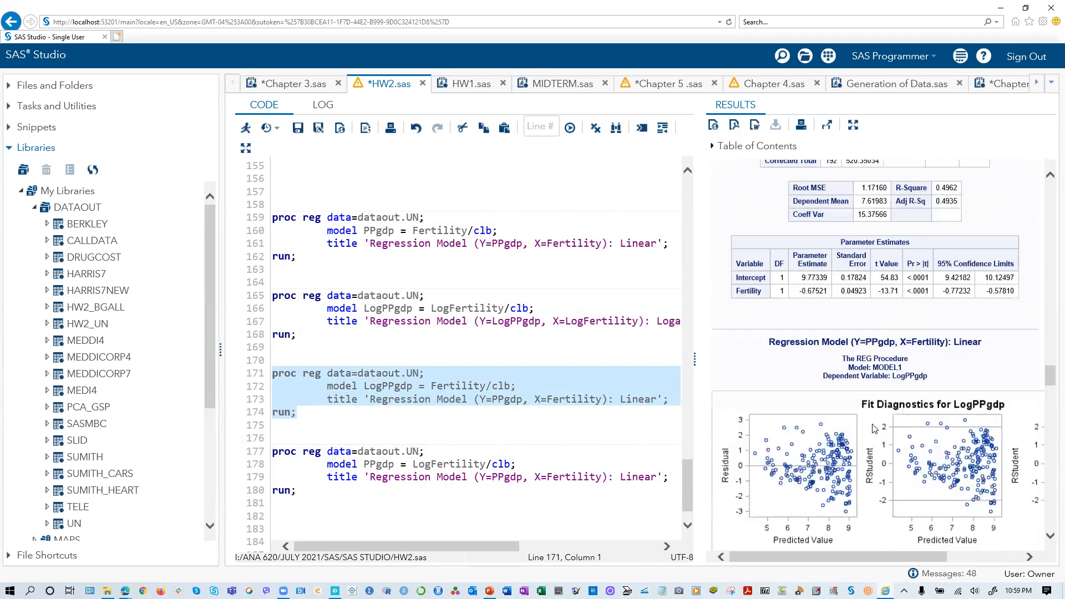
{"action": "scroll", "coordinate": [783, 303], "scroll_direction": "down", "scroll_amount": 6}
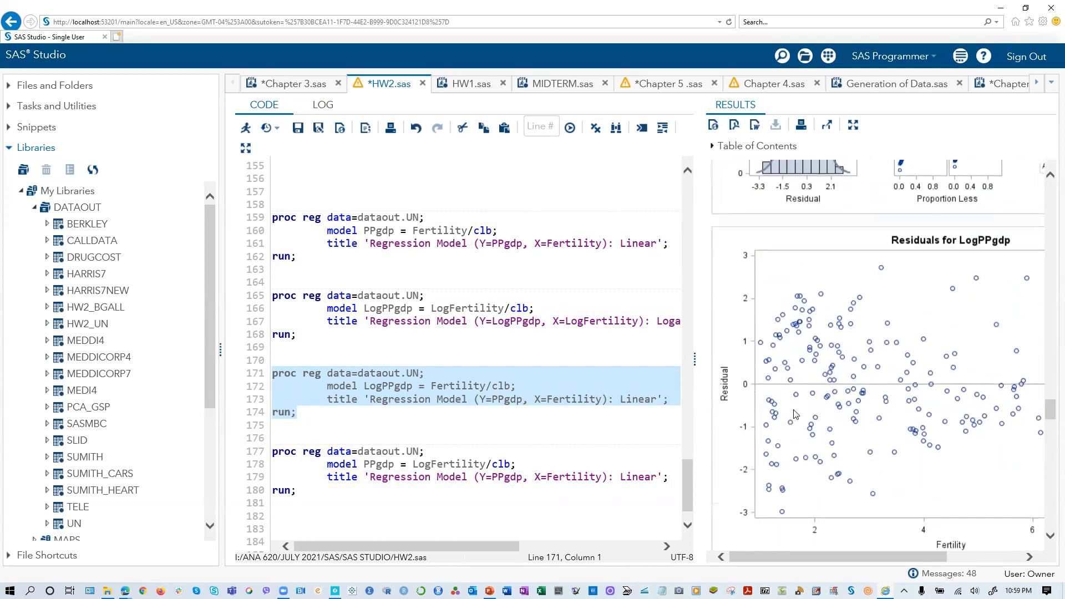
{"action": "scroll", "coordinate": [768, 392], "scroll_direction": "down", "scroll_amount": 7}
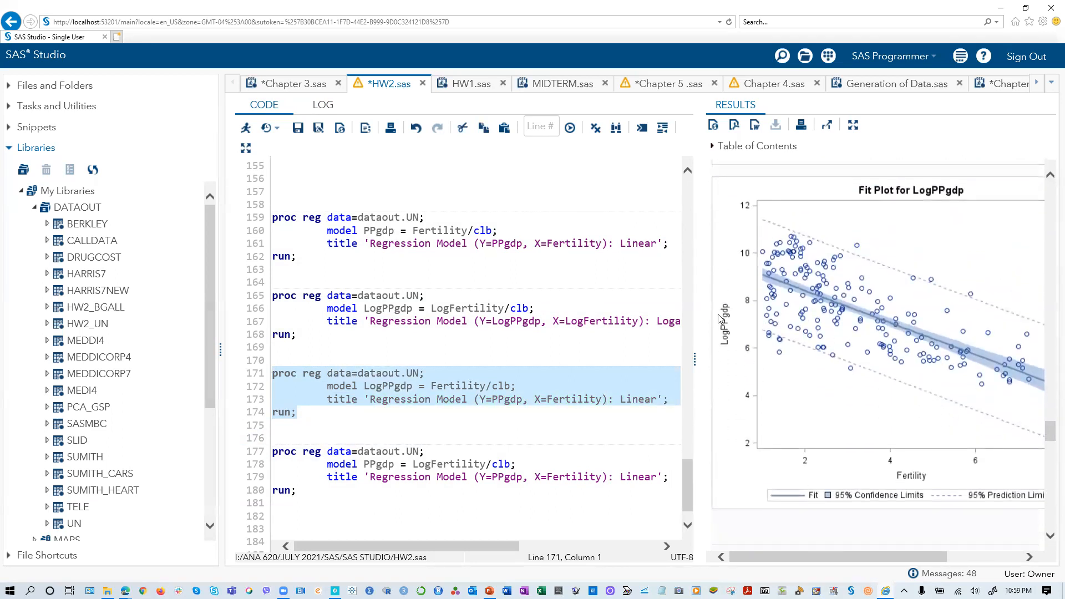
{"action": "scroll", "coordinate": [952, 491], "scroll_direction": "down", "scroll_amount": 1}
{"action": "scroll", "coordinate": [953, 491], "scroll_direction": "down", "scroll_amount": 20}
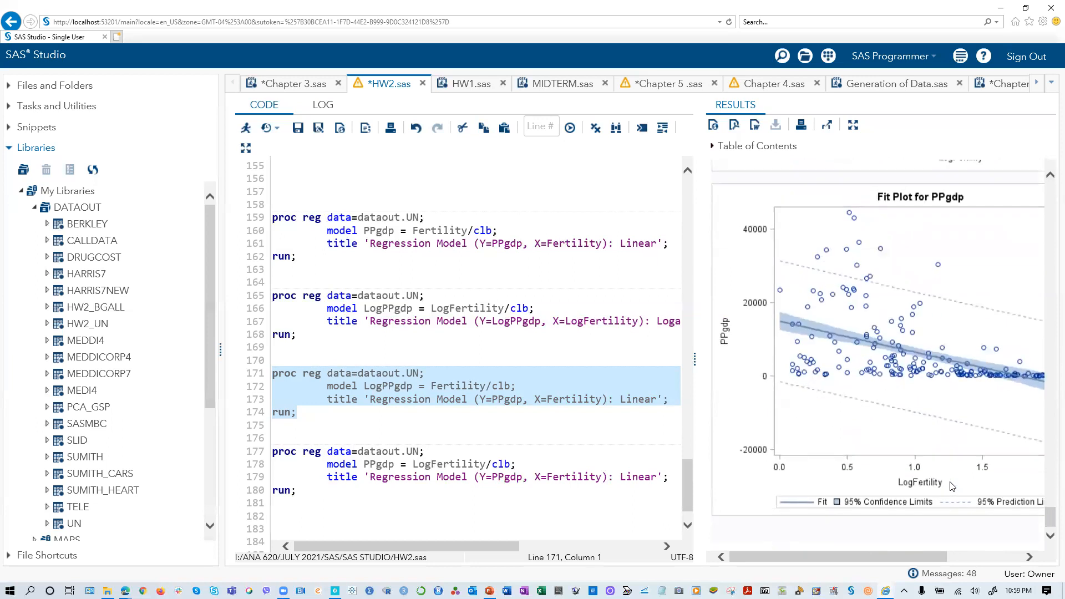
{"action": "scroll", "coordinate": [964, 515], "scroll_direction": "up", "scroll_amount": 2}
{"action": "scroll", "coordinate": [964, 514], "scroll_direction": "down", "scroll_amount": 2}
{"action": "scroll", "coordinate": [964, 515], "scroll_direction": "up", "scroll_amount": 2}
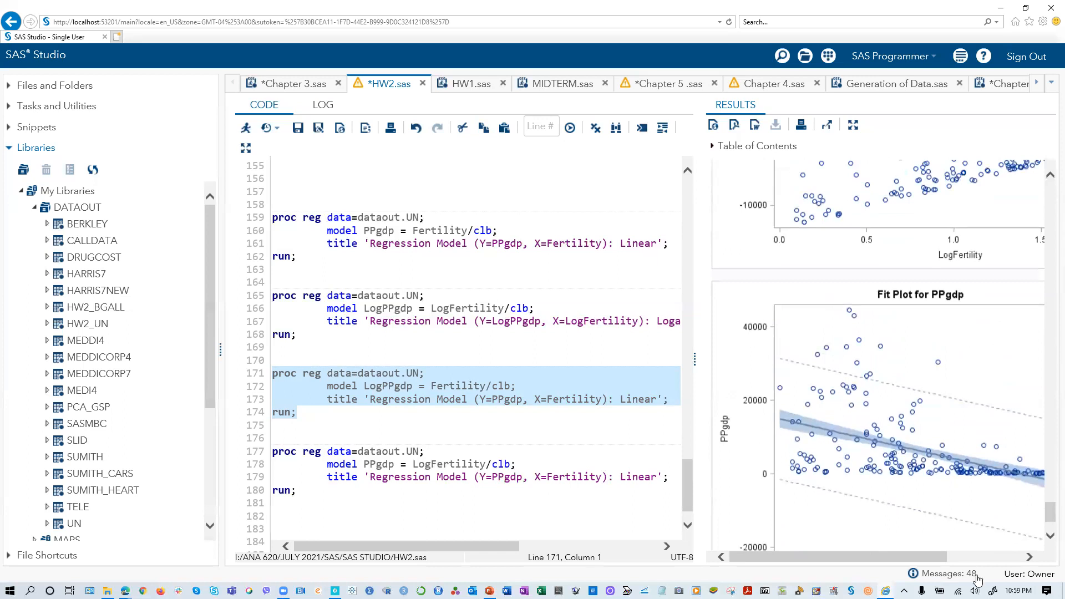
{"action": "scroll", "coordinate": [946, 529], "scroll_direction": "down", "scroll_amount": 2}
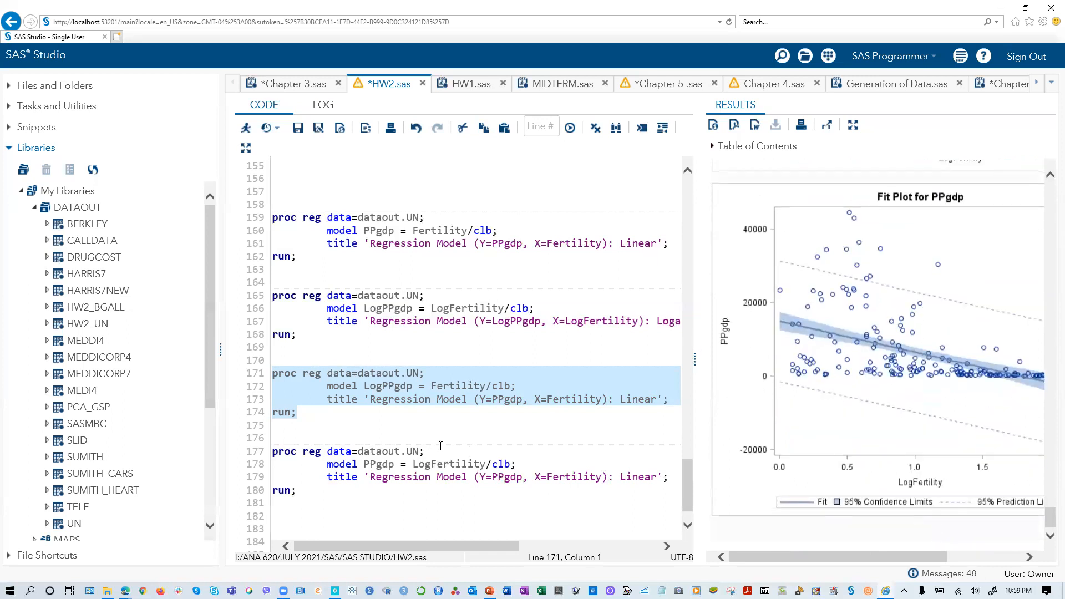
- Review the PPgdp on LogFertility diagnostics, then examine the fit plot and R-Square of the LogPPgdp on Fertility regression
{"action": "scroll", "coordinate": [902, 482], "scroll_direction": "up", "scroll_amount": 15}
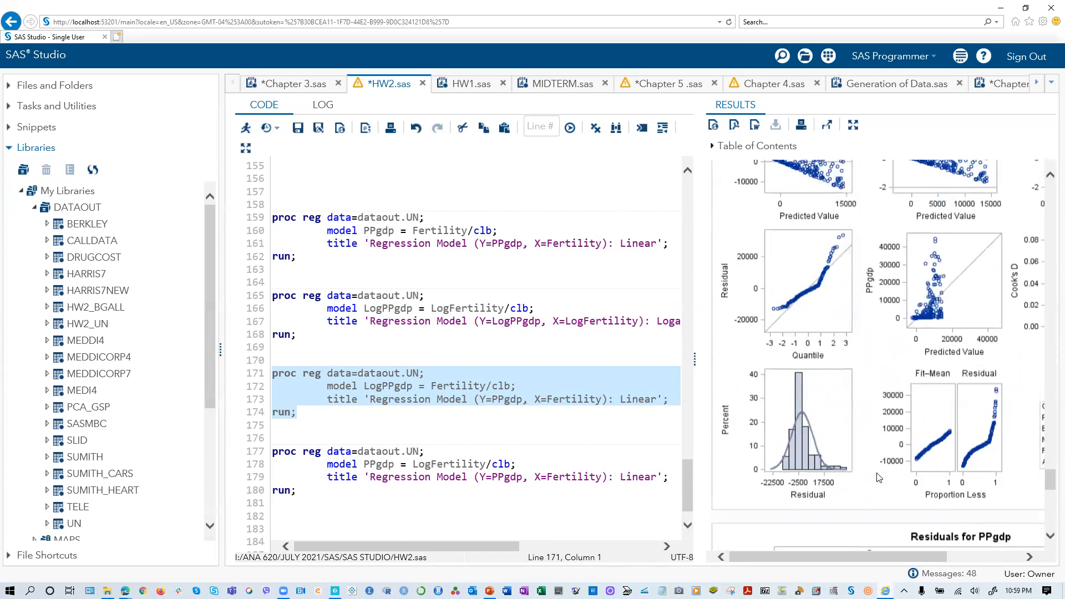
{"action": "scroll", "coordinate": [878, 477], "scroll_direction": "up", "scroll_amount": 5}
{"action": "scroll", "coordinate": [827, 459], "scroll_direction": "down", "scroll_amount": 2}
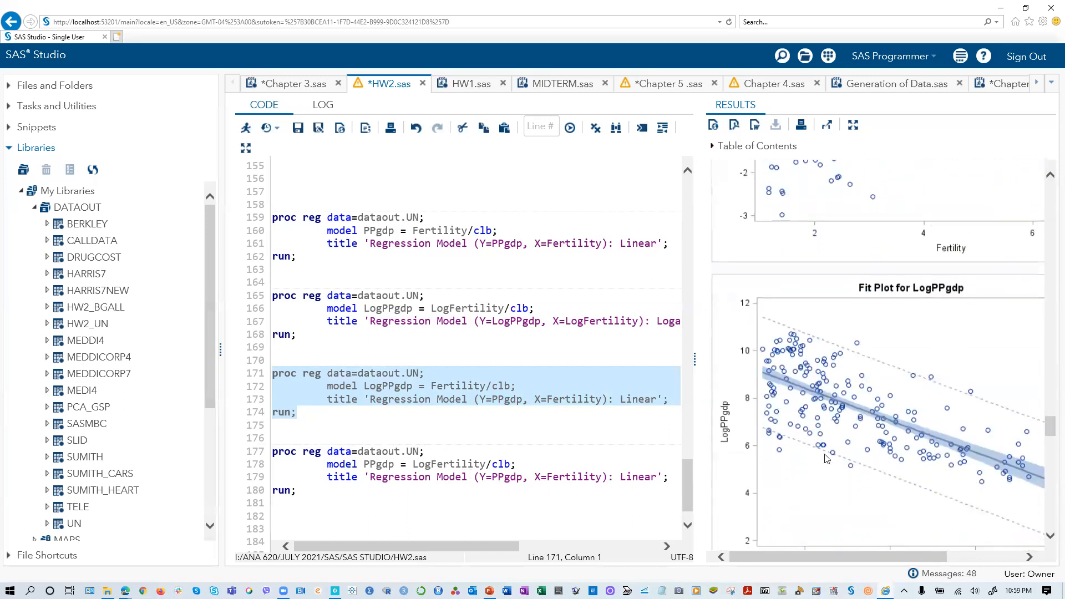
{"action": "scroll", "coordinate": [805, 451], "scroll_direction": "down", "scroll_amount": 2}
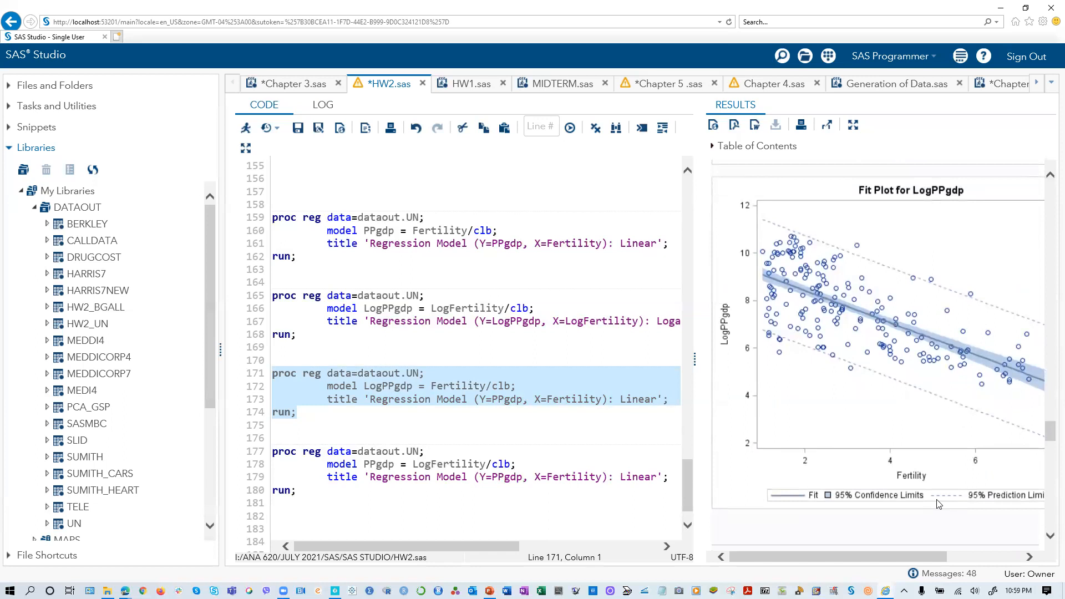
{"action": "scroll", "coordinate": [953, 504], "scroll_direction": "down", "scroll_amount": 2}
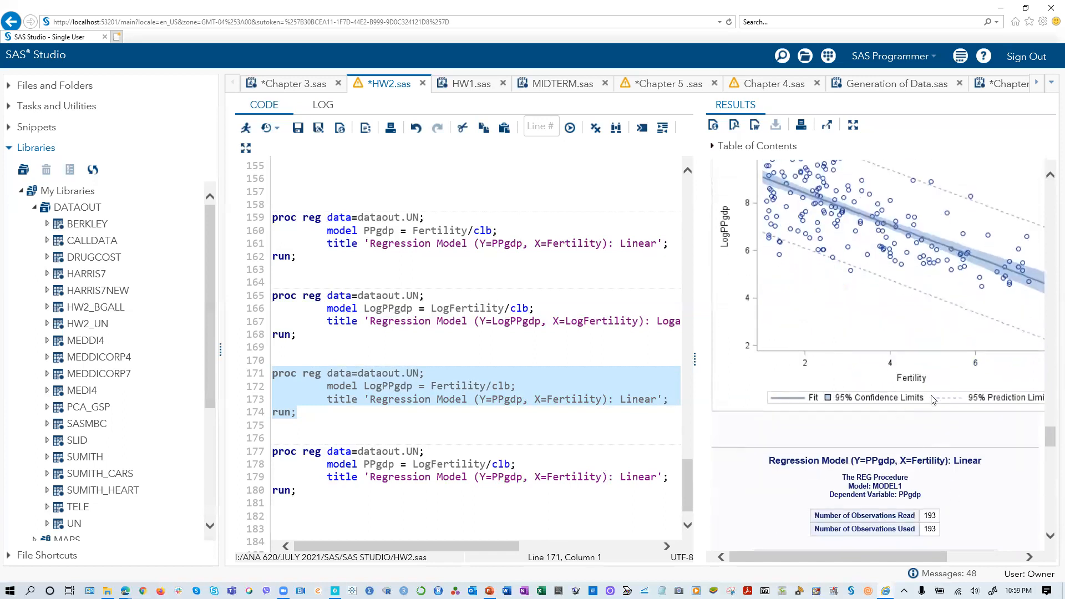
{"action": "scroll", "coordinate": [915, 437], "scroll_direction": "up", "scroll_amount": 15}
{"action": "scroll", "coordinate": [914, 438], "scroll_direction": "up", "scroll_amount": 6}
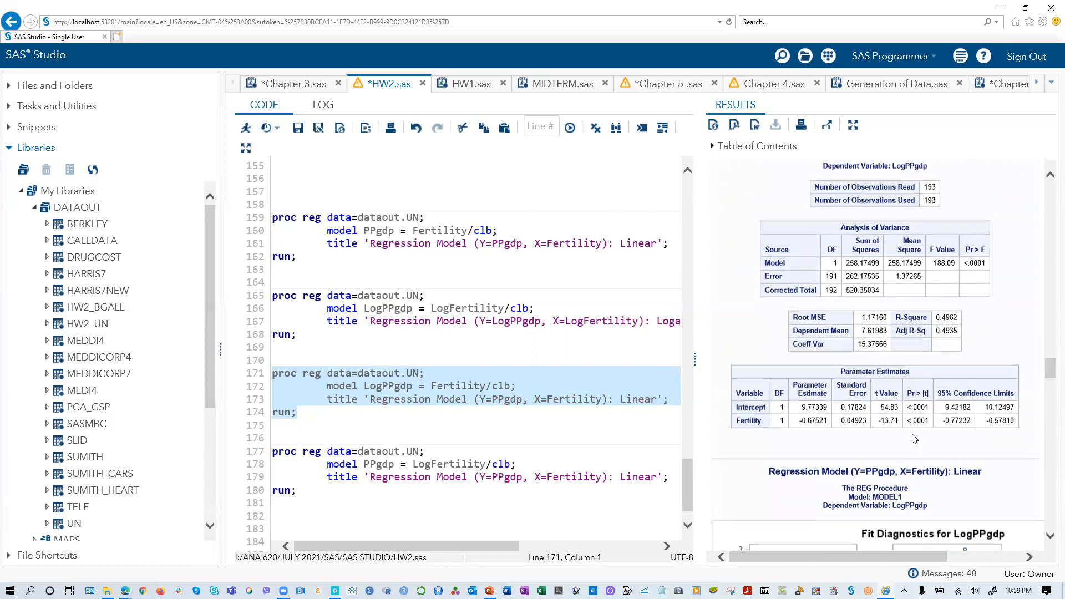
- Examine the fit plot, residual plot and R-Square of the LogPPgdp on LogFertility regression
{"action": "scroll", "coordinate": [913, 436], "scroll_direction": "down", "scroll_amount": 5}
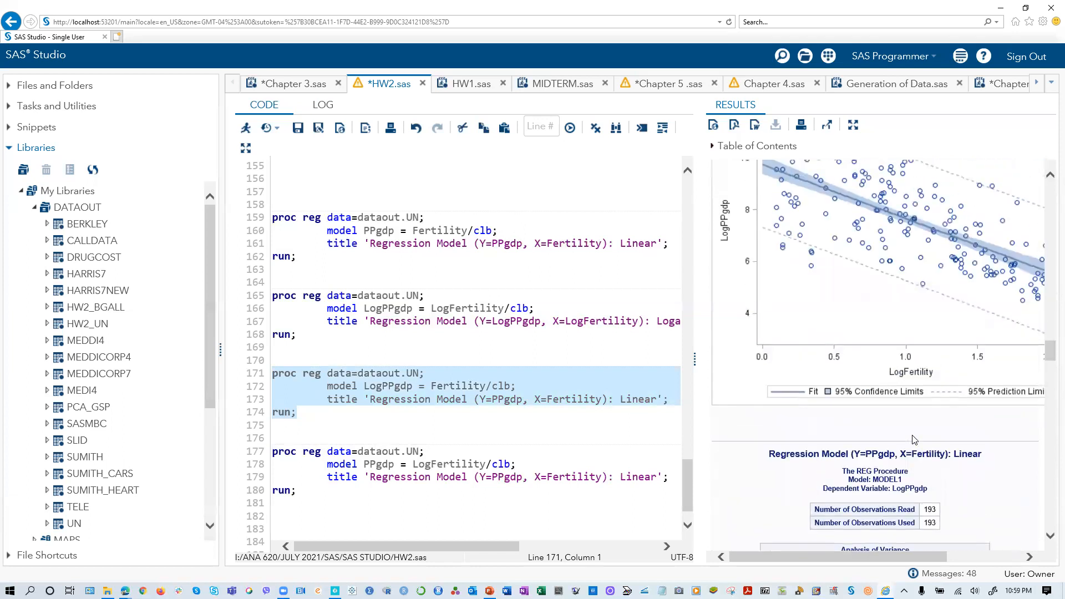
{"action": "scroll", "coordinate": [733, 420], "scroll_direction": "down", "scroll_amount": 2}
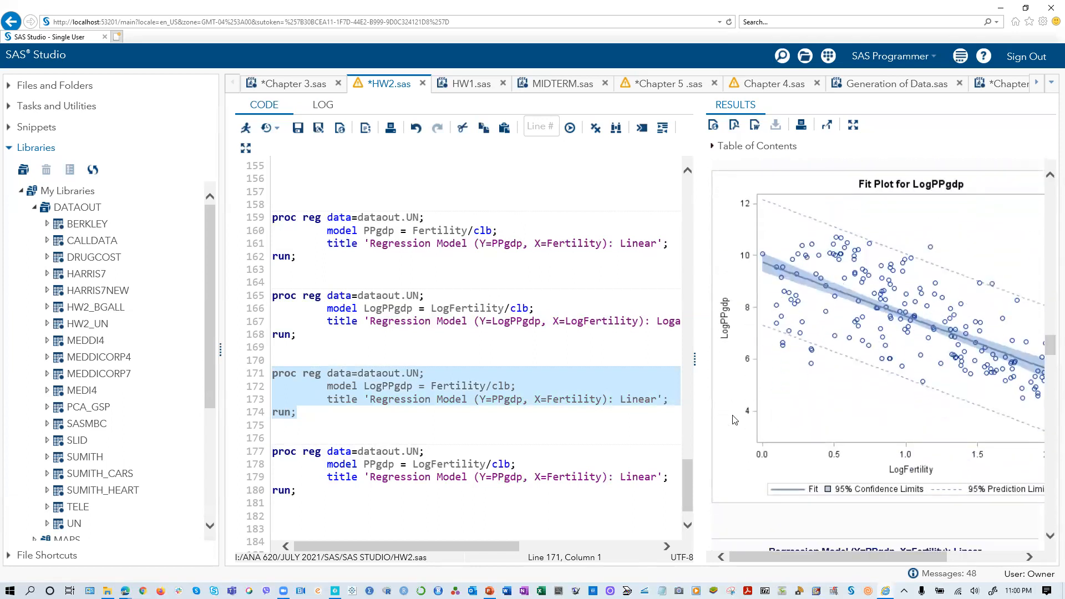
{"action": "scroll", "coordinate": [882, 472], "scroll_direction": "up", "scroll_amount": 10}
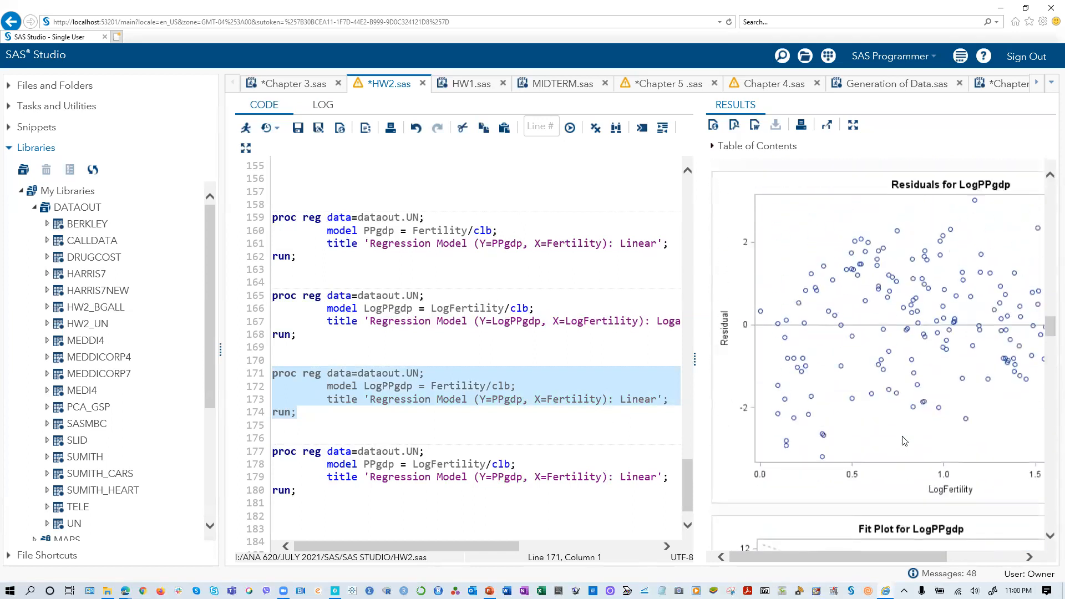
{"action": "scroll", "coordinate": [944, 442], "scroll_direction": "up", "scroll_amount": 2}
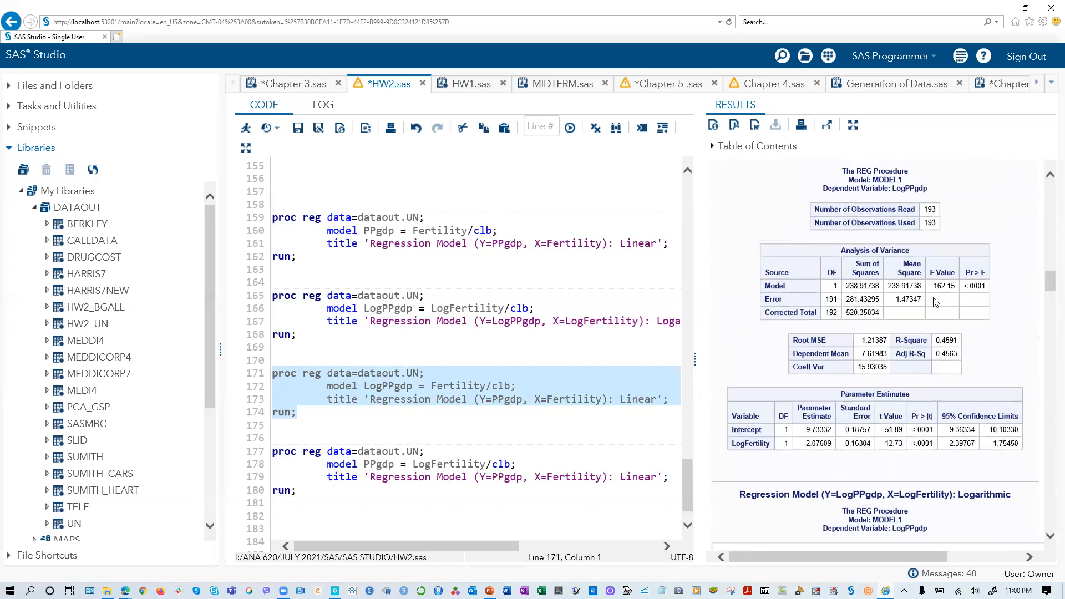
- Examine the fit plot and R-Square of the linear PPgdp on Fertility regression
{"action": "scroll", "coordinate": [932, 366], "scroll_direction": "up", "scroll_amount": 10}
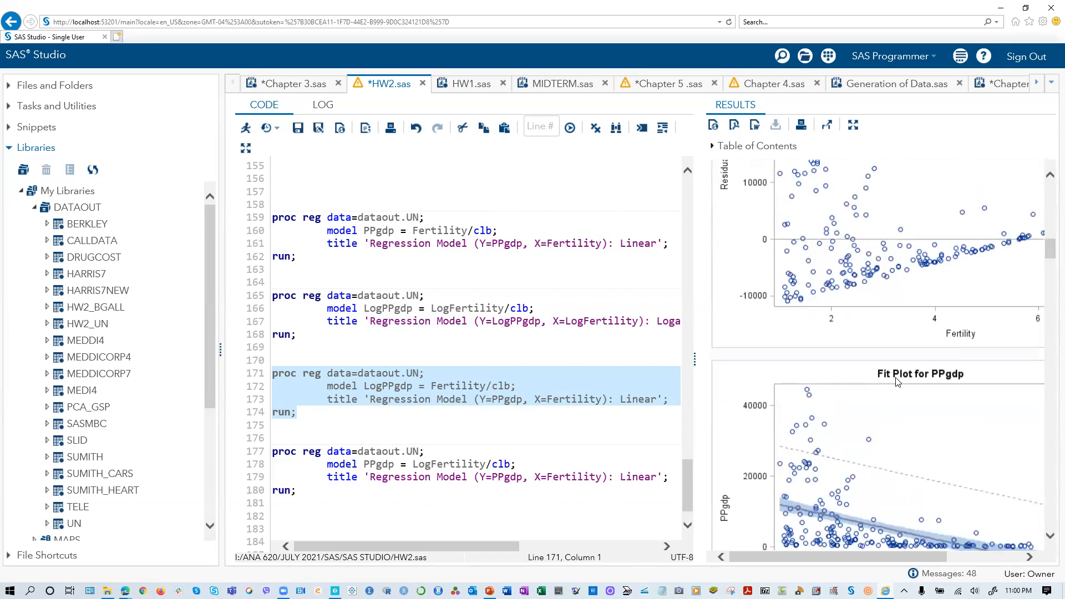
{"action": "scroll", "coordinate": [897, 381], "scroll_direction": "up", "scroll_amount": 4}
{"action": "scroll", "coordinate": [754, 438], "scroll_direction": "down", "scroll_amount": 7}
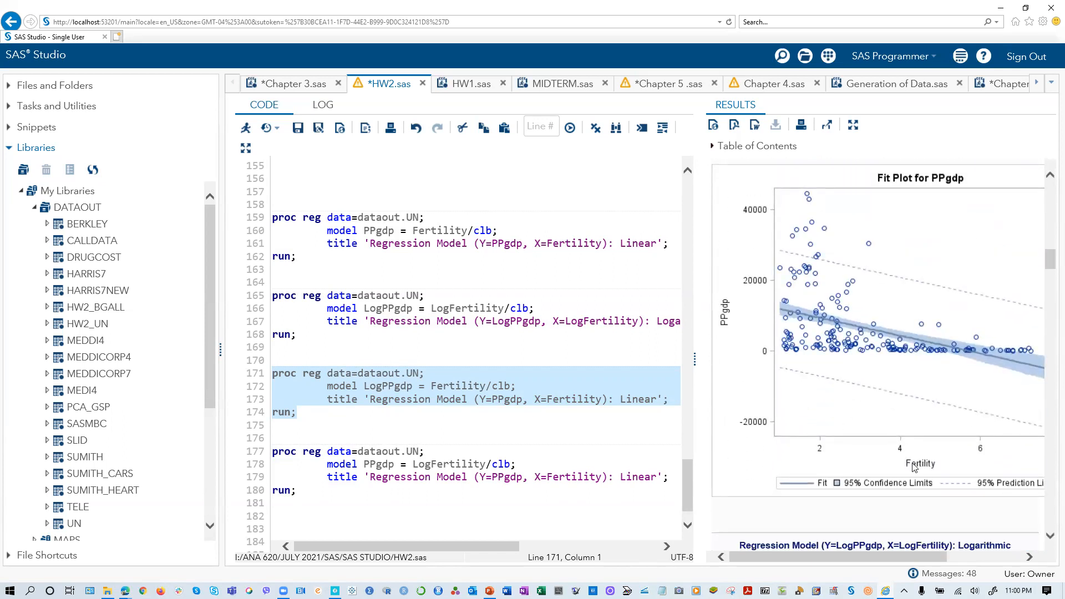
{"action": "scroll", "coordinate": [968, 485], "scroll_direction": "up", "scroll_amount": 5}
{"action": "scroll", "coordinate": [964, 484], "scroll_direction": "up", "scroll_amount": 4}
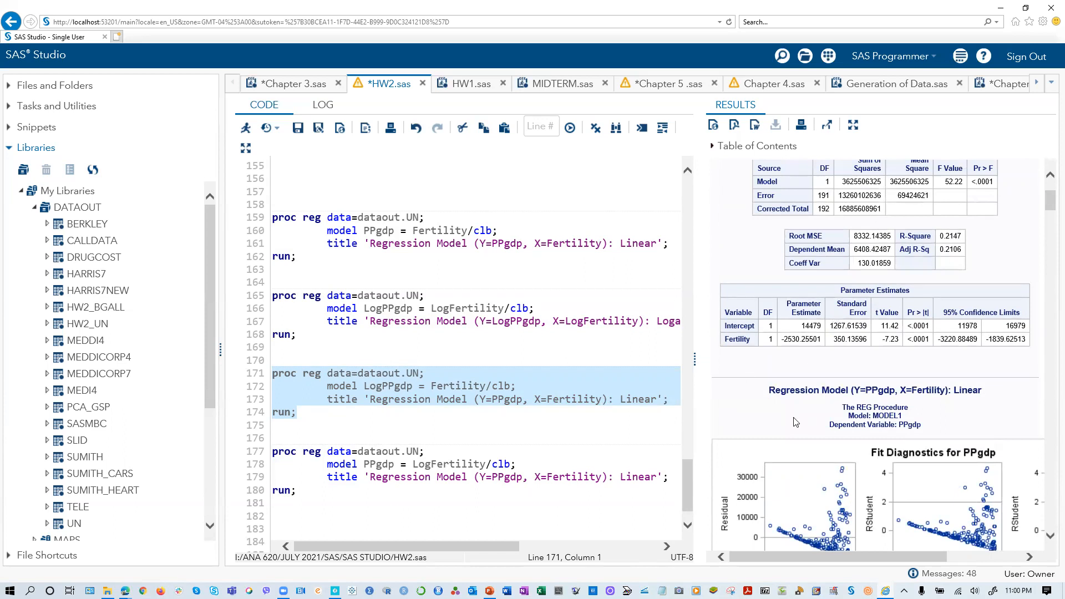
- Check the Analysis of Variance and R-Square tables of the LogPPgdp on LogFertility regression and its proc reg code
{"action": "scroll", "coordinate": [796, 422], "scroll_direction": "down", "scroll_amount": 10}
{"action": "scroll", "coordinate": [796, 422], "scroll_direction": "down", "scroll_amount": 10}
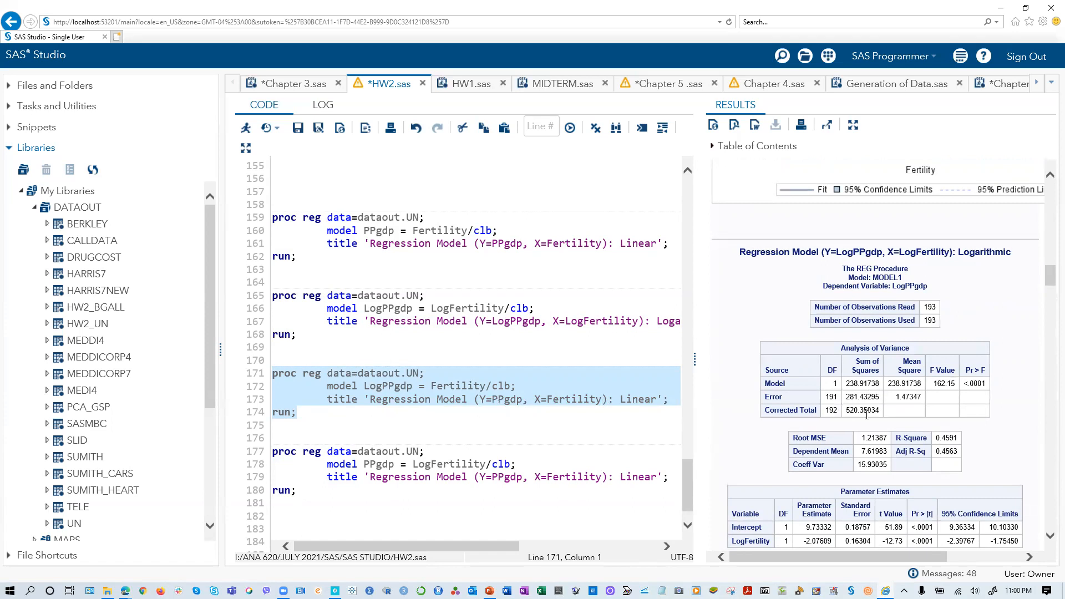
{"action": "scroll", "coordinate": [867, 415], "scroll_direction": "down", "scroll_amount": 8}
{"action": "scroll", "coordinate": [930, 372], "scroll_direction": "up", "scroll_amount": 8}
{"action": "scroll", "coordinate": [444, 389], "scroll_direction": "down", "scroll_amount": 1}
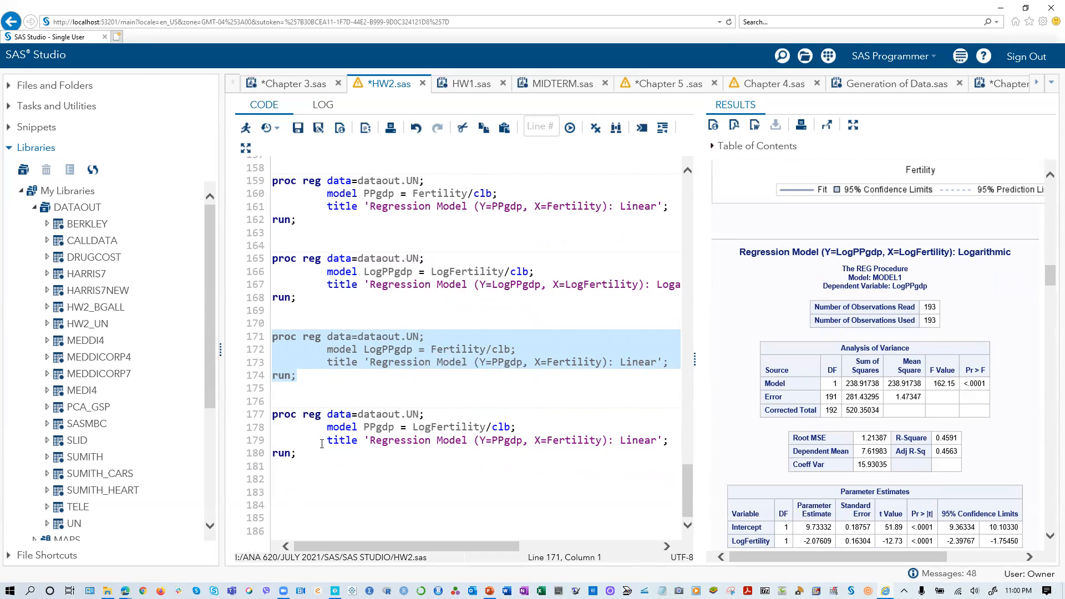
- Switch to PowerPoint, show the "Two Regression Models" slide, and return to SAS Studio
{"action": "left_click", "coordinate": [489, 591]}
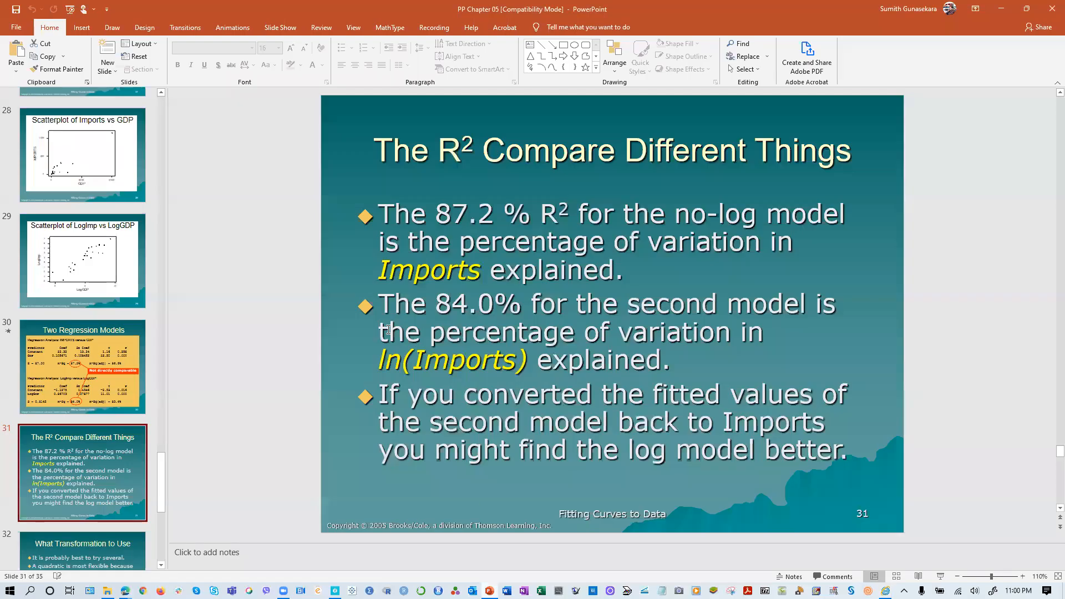
{"action": "left_click", "coordinate": [111, 376]}
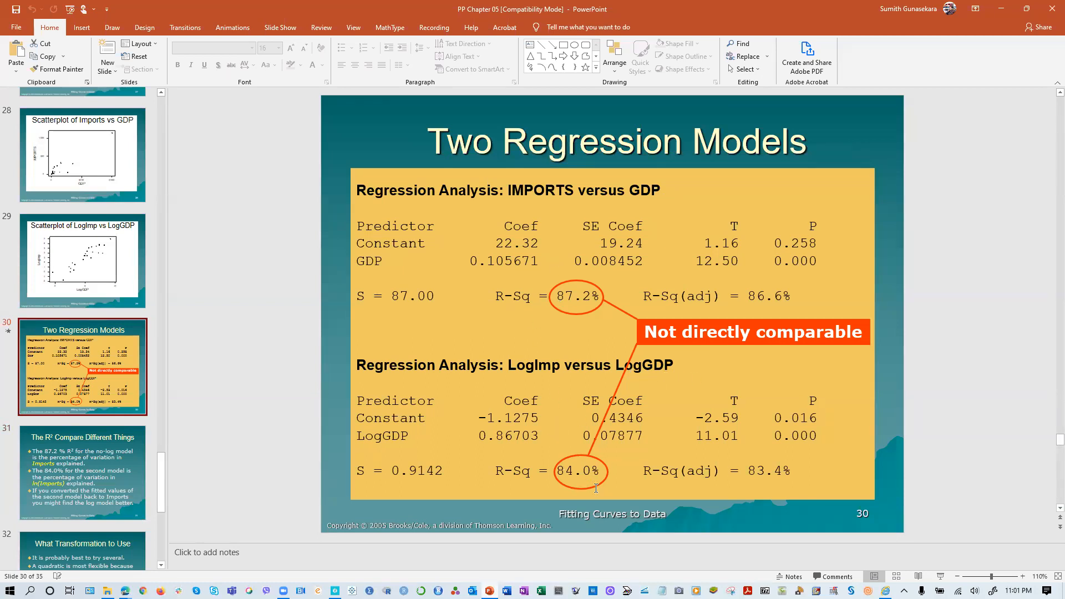
{"action": "left_click", "coordinate": [1005, 10]}
{"action": "left_click", "coordinate": [1005, 10]}
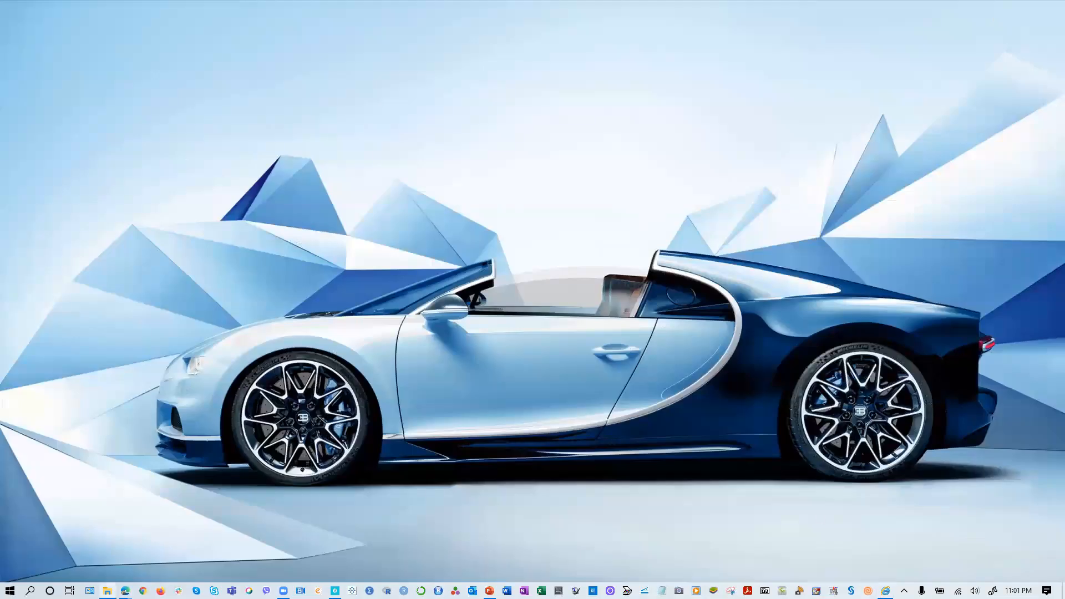
{"action": "left_click", "coordinate": [886, 591]}
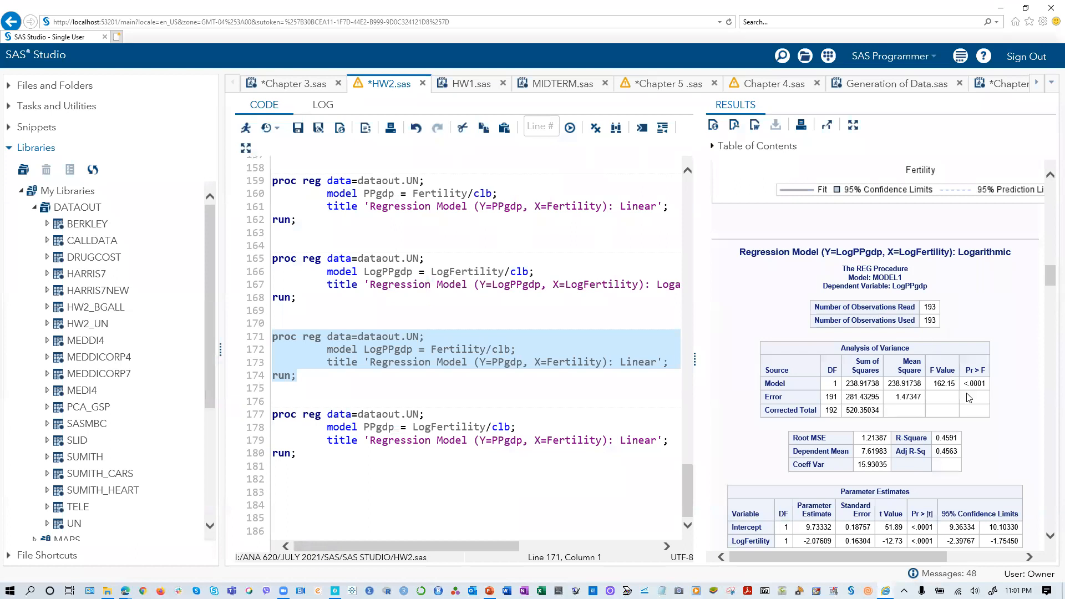
- Compare the R-Square of the linear PPgdp on Fertility output with that of the LogPPgdp on LogFertility output
{"action": "scroll", "coordinate": [691, 279], "scroll_direction": "up", "scroll_amount": 2}
{"action": "scroll", "coordinate": [808, 295], "scroll_direction": "up", "scroll_amount": 5}
{"action": "scroll", "coordinate": [836, 313], "scroll_direction": "up", "scroll_amount": 10}
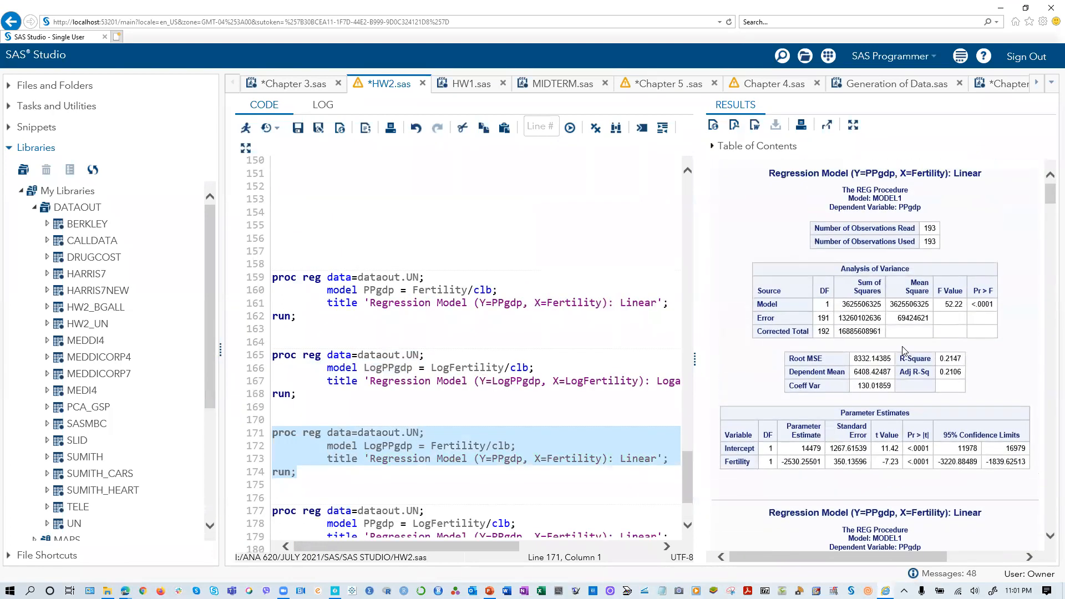
{"action": "scroll", "coordinate": [955, 314], "scroll_direction": "down", "scroll_amount": 3}
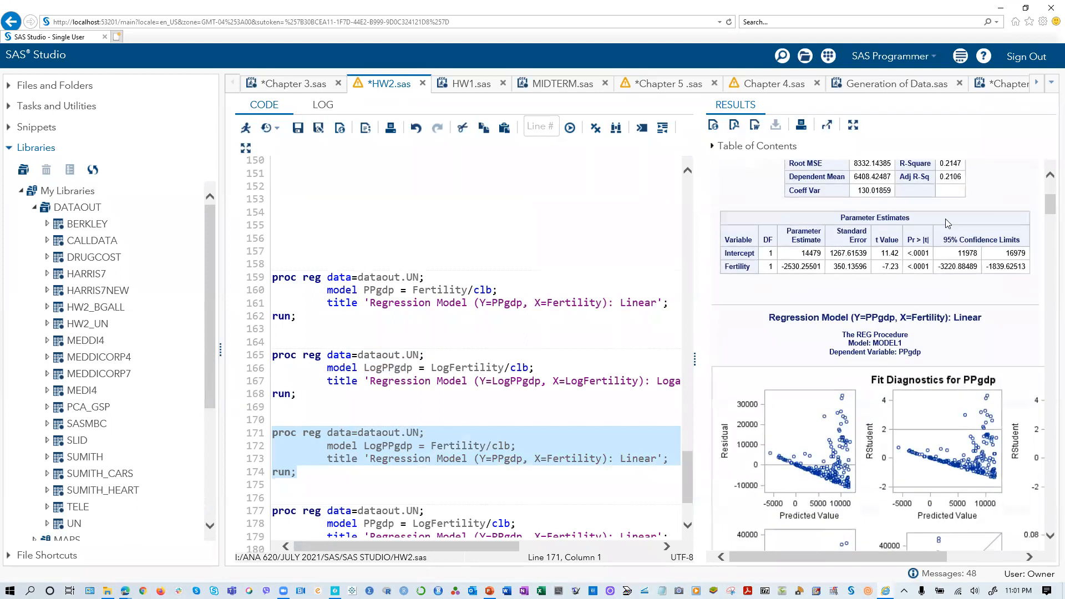
{"action": "scroll", "coordinate": [950, 394], "scroll_direction": "down", "scroll_amount": 10}
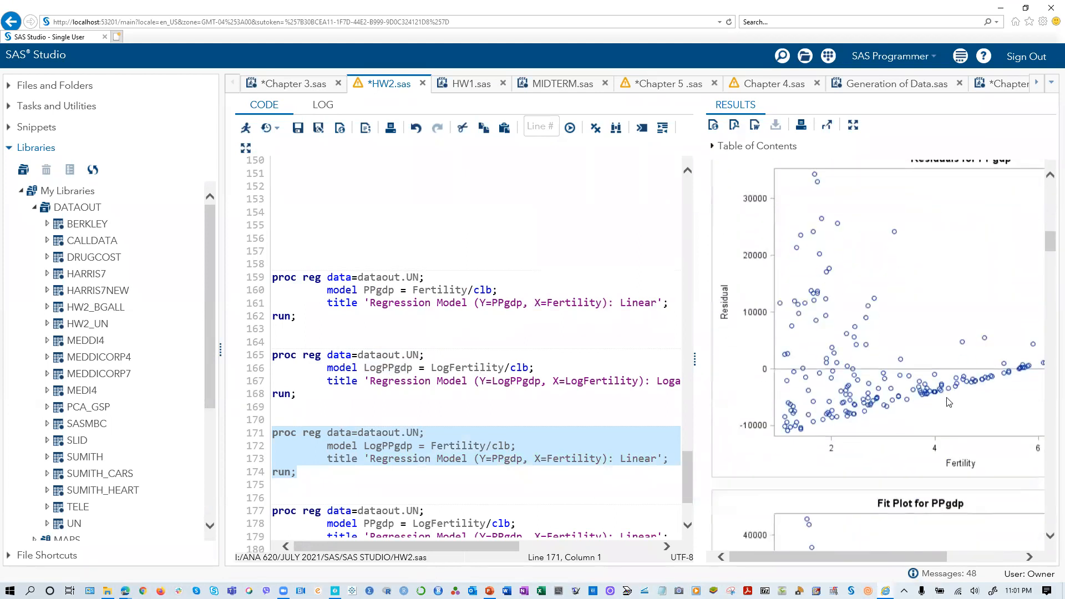
{"action": "scroll", "coordinate": [950, 402], "scroll_direction": "down", "scroll_amount": 5}
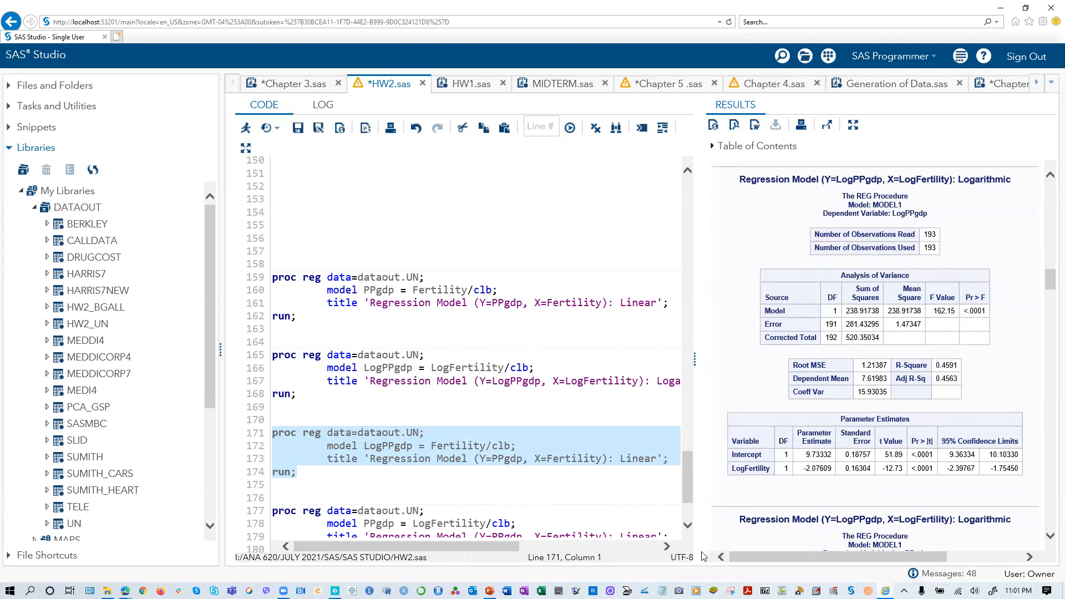
- Switch to PowerPoint, show the slide "The R² Compare Different Things", and return to SAS Studio
{"action": "left_click", "coordinate": [490, 591]}
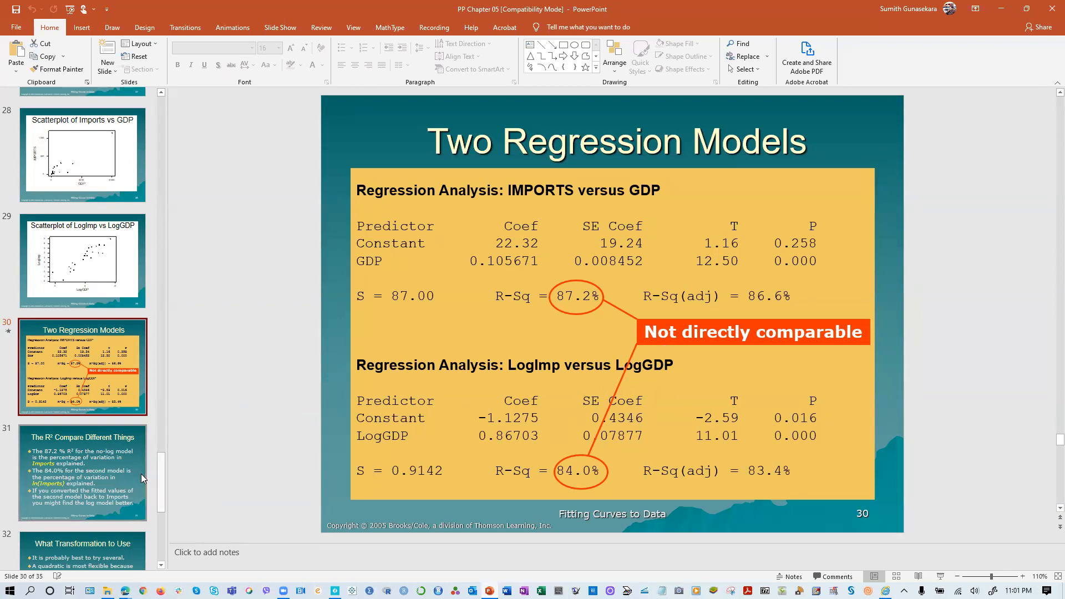
{"action": "left_click", "coordinate": [41, 470]}
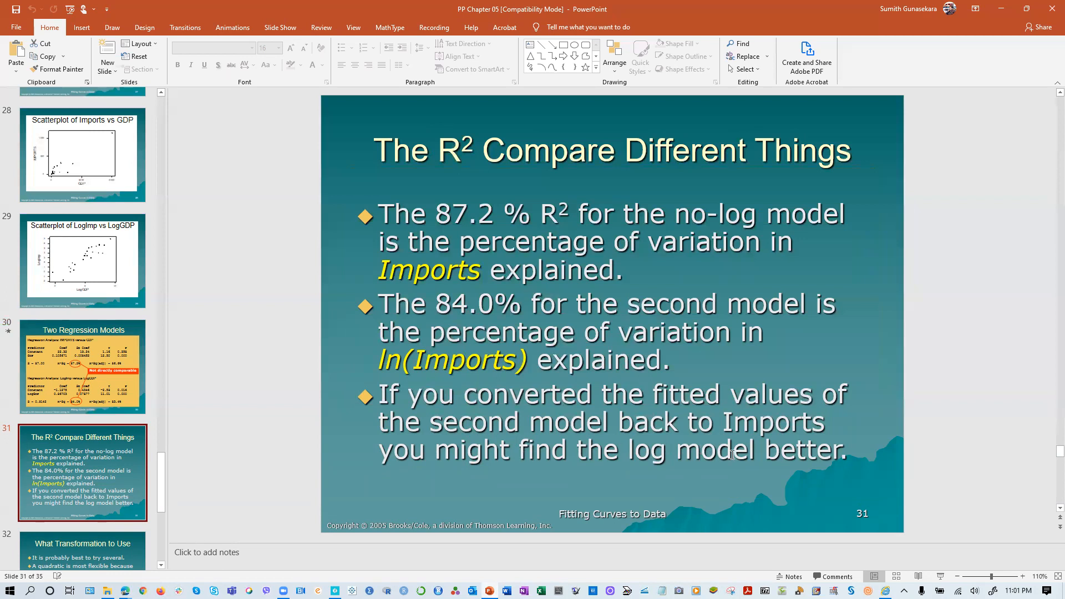
{"action": "left_click", "coordinate": [885, 591]}
- Review the HW2.sas scatterplot code and the Chapter 5 .sas regression program, and return to HW2.sas
{"action": "scroll", "coordinate": [483, 344], "scroll_direction": "up", "scroll_amount": 9}
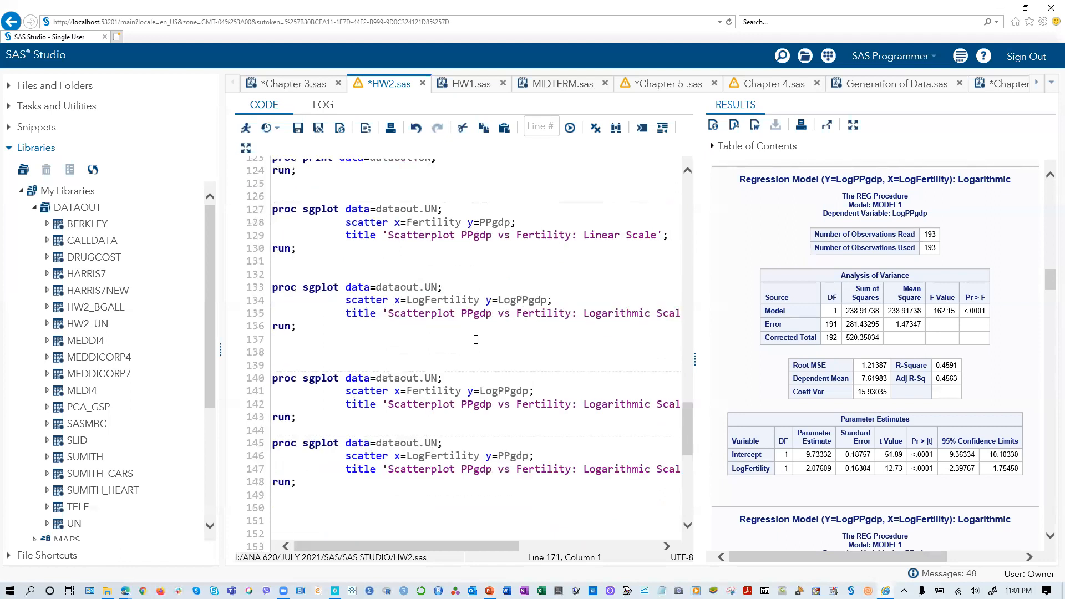
{"action": "scroll", "coordinate": [518, 351], "scroll_direction": "down", "scroll_amount": 2}
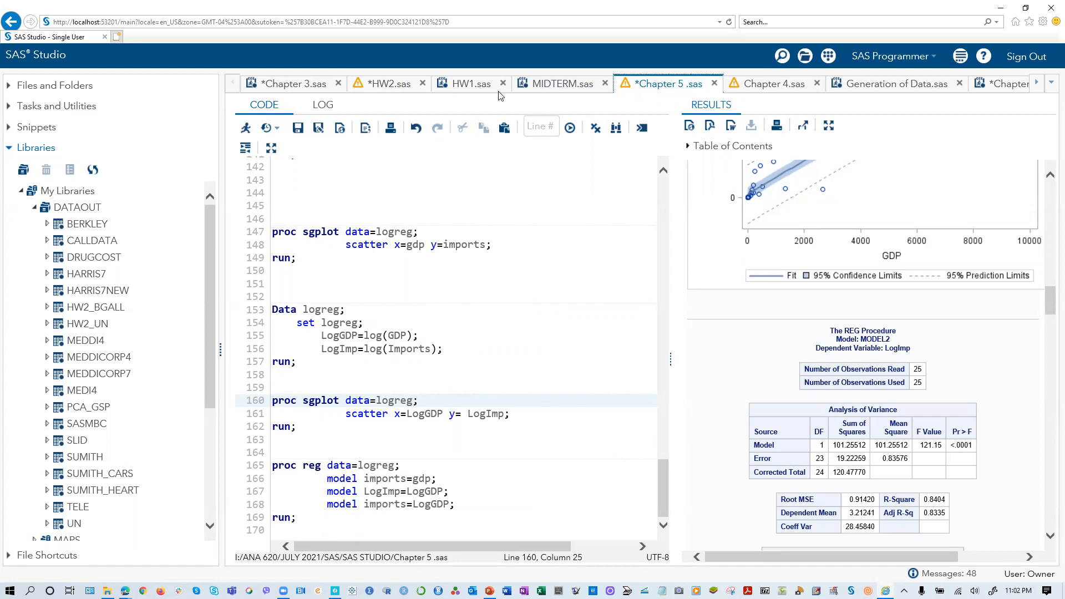
{"action": "left_click", "coordinate": [396, 93]}
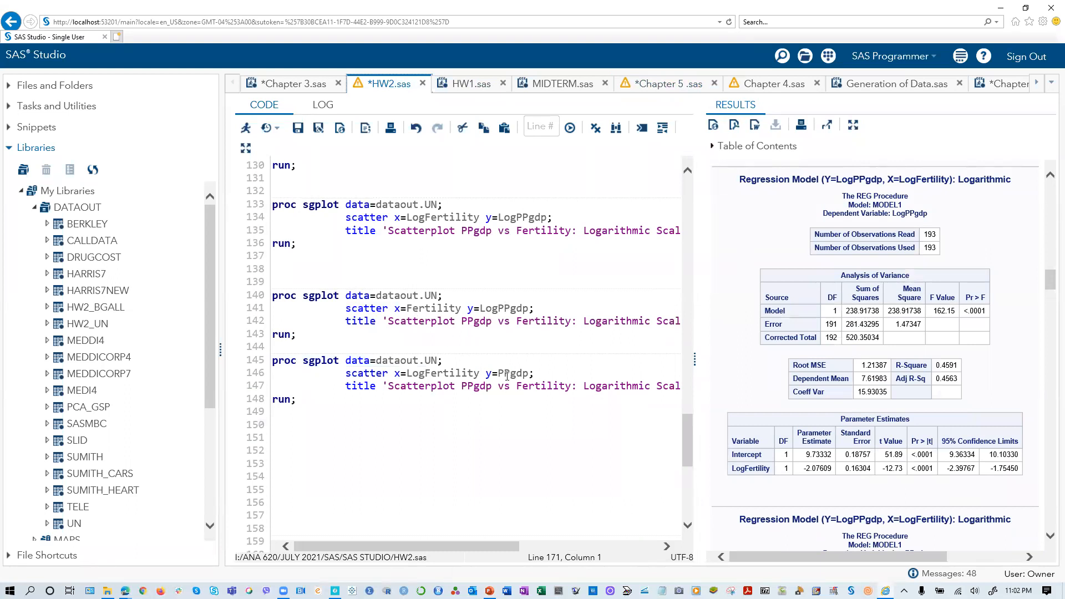
- Examine the remaining regression diagnostics and the PPgdp on LogFertility R-Square alongside the four proc sgplot scatterplot blocks
{"action": "scroll", "coordinate": [812, 432], "scroll_direction": "down", "scroll_amount": 15}
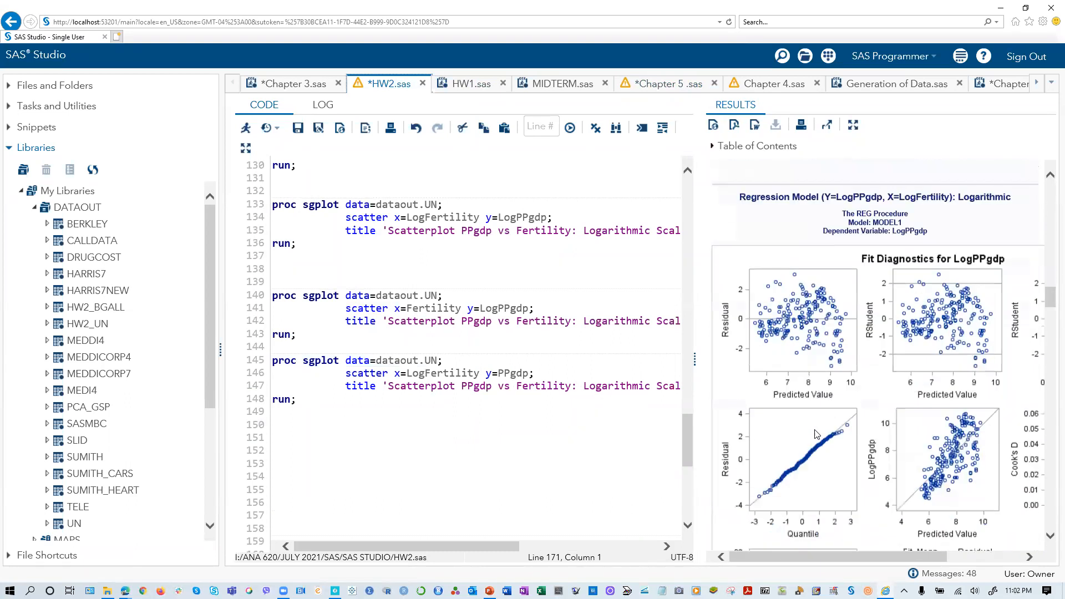
{"action": "scroll", "coordinate": [815, 433], "scroll_direction": "down", "scroll_amount": 15}
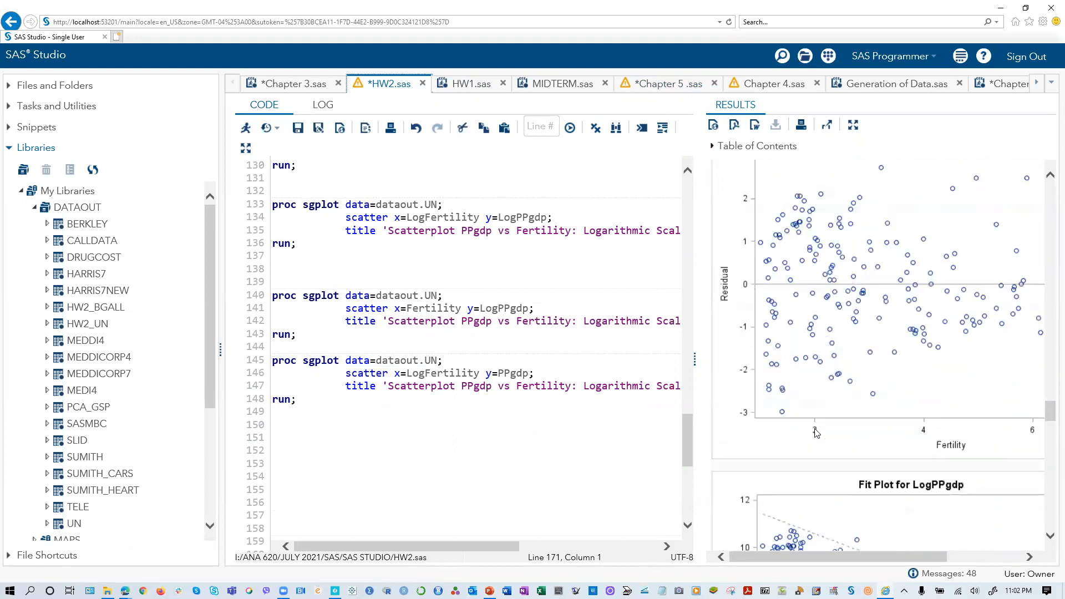
{"action": "scroll", "coordinate": [816, 433], "scroll_direction": "down", "scroll_amount": 15}
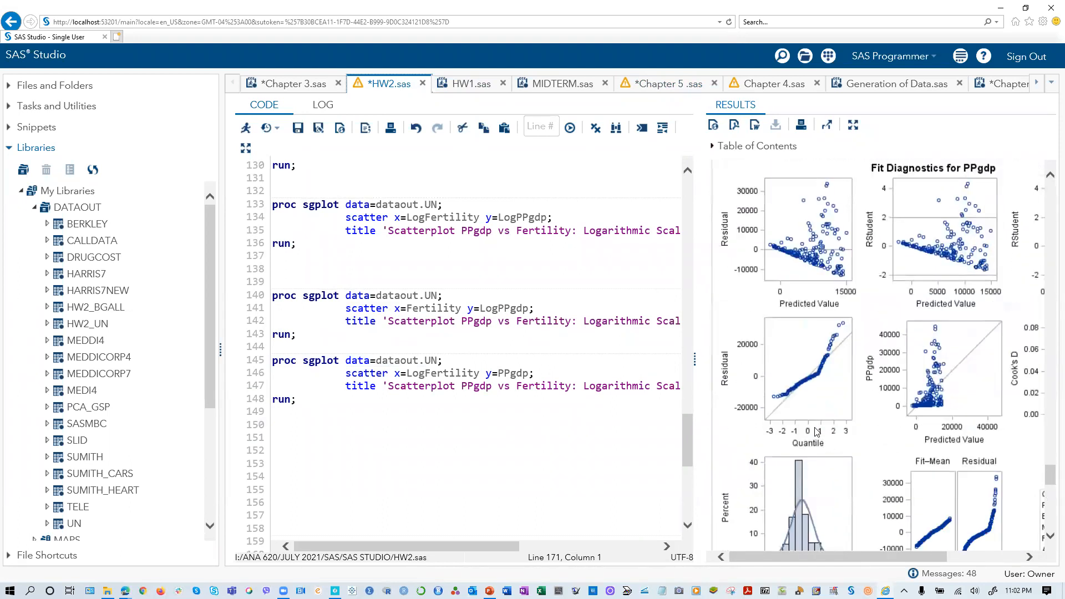
{"action": "scroll", "coordinate": [816, 432], "scroll_direction": "up", "scroll_amount": 6}
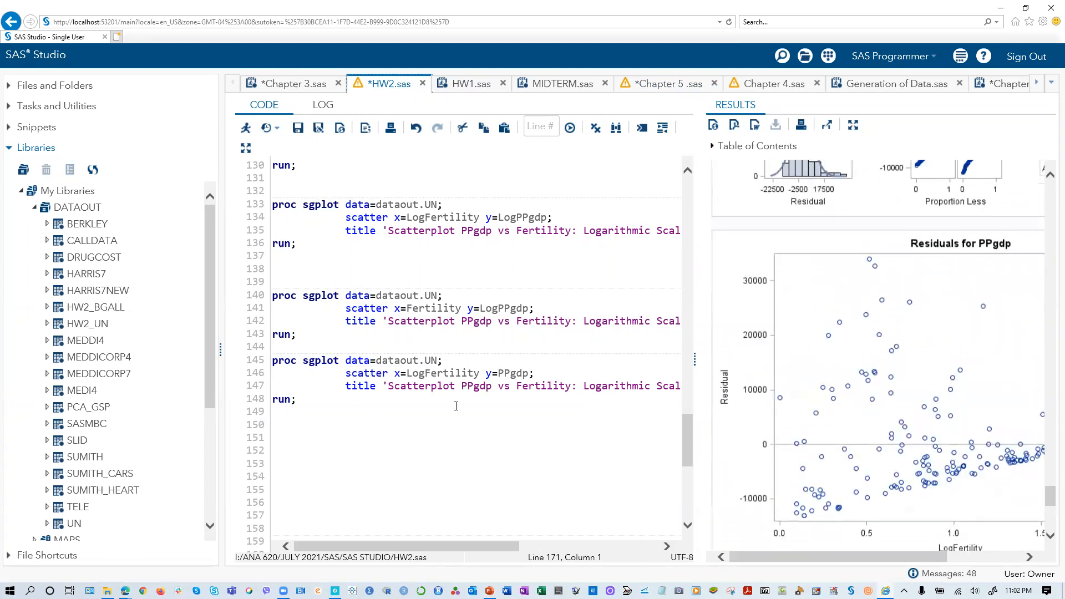
{"action": "scroll", "coordinate": [817, 405], "scroll_direction": "up", "scroll_amount": 10}
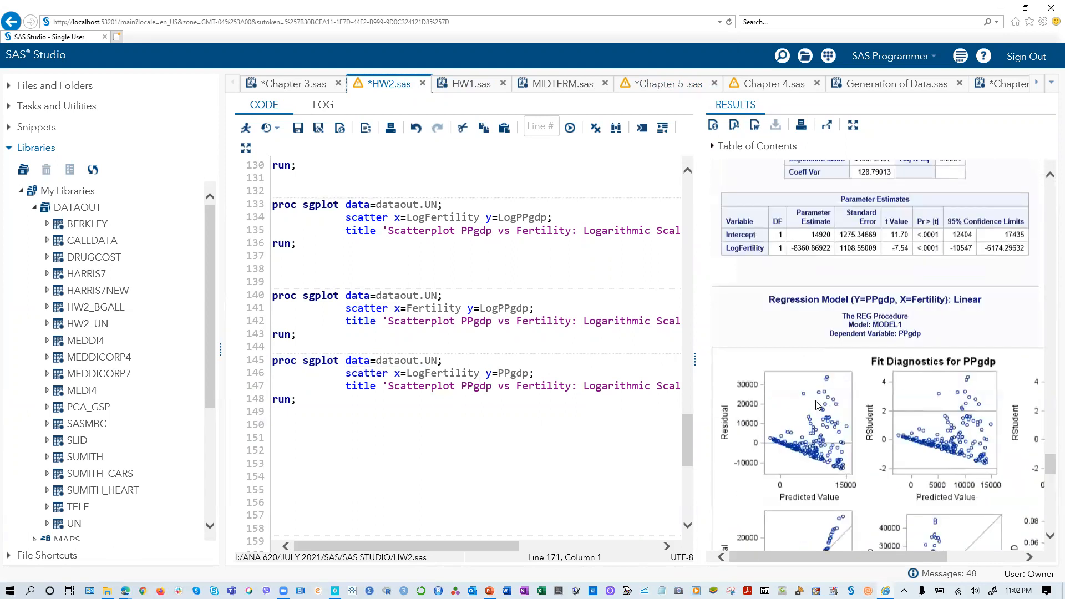
{"action": "scroll", "coordinate": [967, 256], "scroll_direction": "up", "scroll_amount": 2}
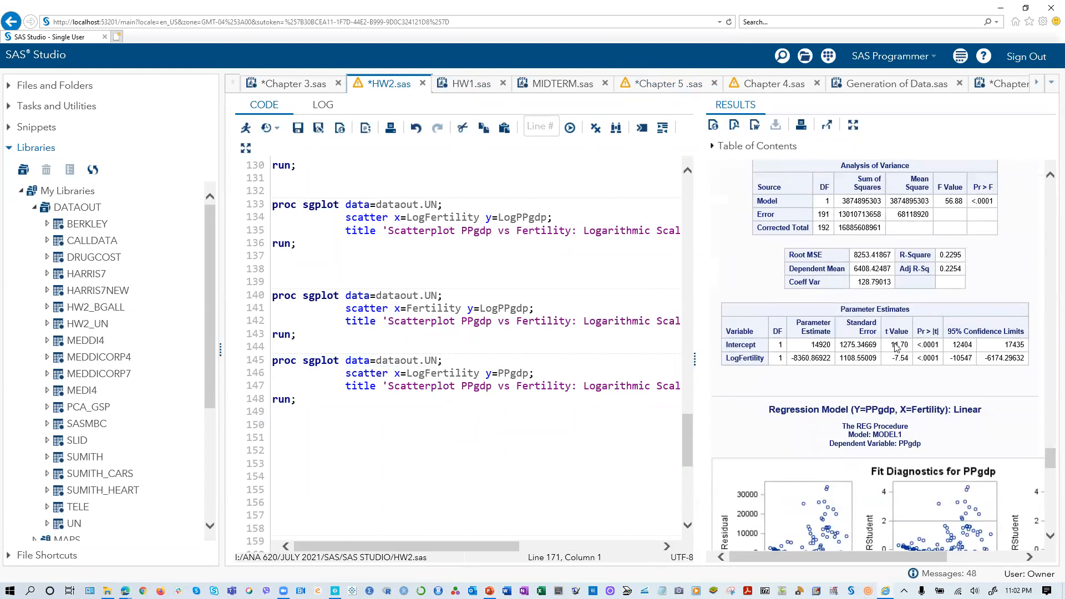
{"action": "scroll", "coordinate": [459, 396], "scroll_direction": "up", "scroll_amount": 2}
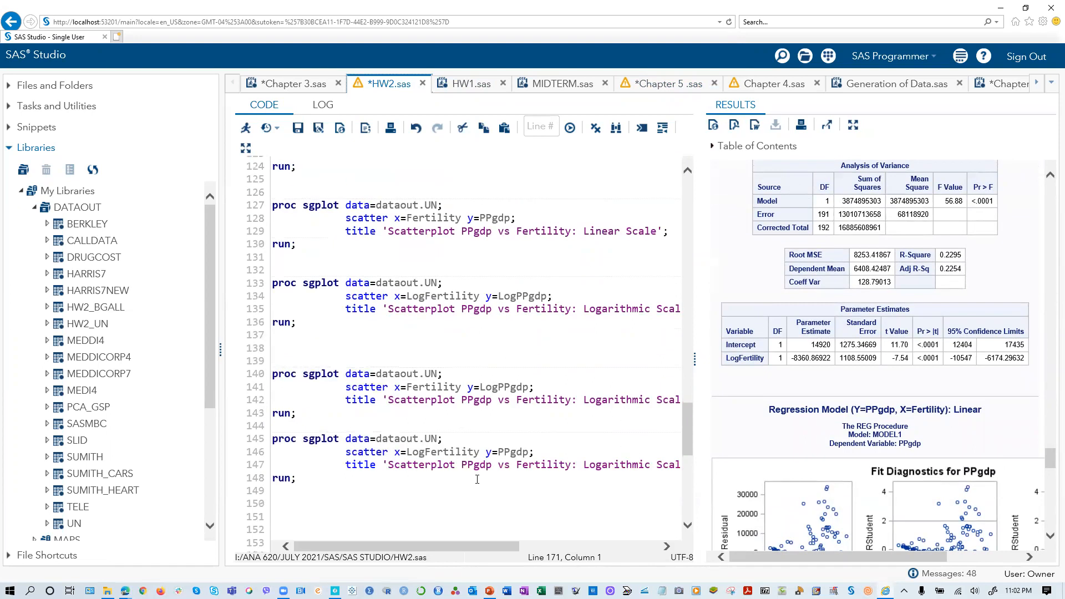
{"action": "scroll", "coordinate": [438, 482], "scroll_direction": "up", "scroll_amount": 1}
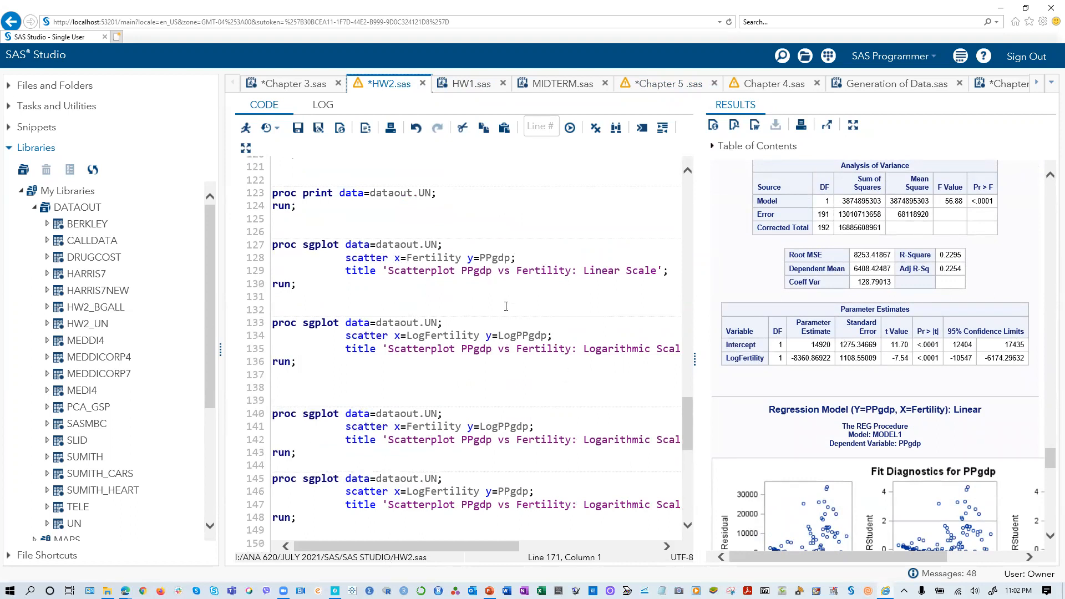
- Review the scatterplot and proc reg code in HW2.sas, read Q2 of HOMEWORK 2.pdf in Acrobat, and return to SAS Studio
{"action": "scroll", "coordinate": [517, 405], "scroll_direction": "down", "scroll_amount": 6}
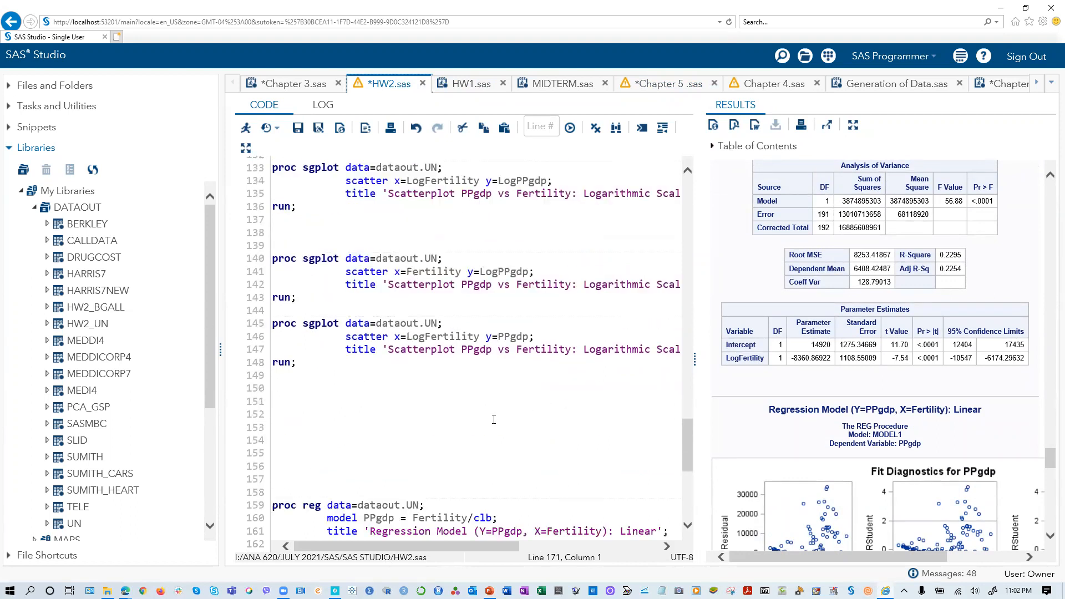
{"action": "scroll", "coordinate": [490, 414], "scroll_direction": "down", "scroll_amount": 6}
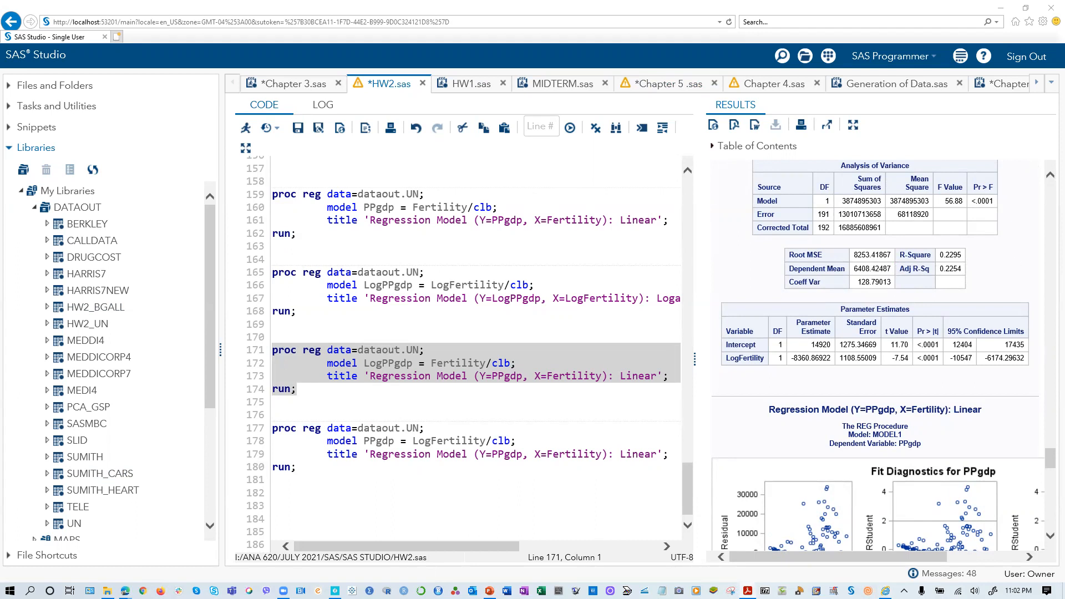
{"action": "left_click", "coordinate": [748, 590]}
{"action": "left_click", "coordinate": [738, 49]}
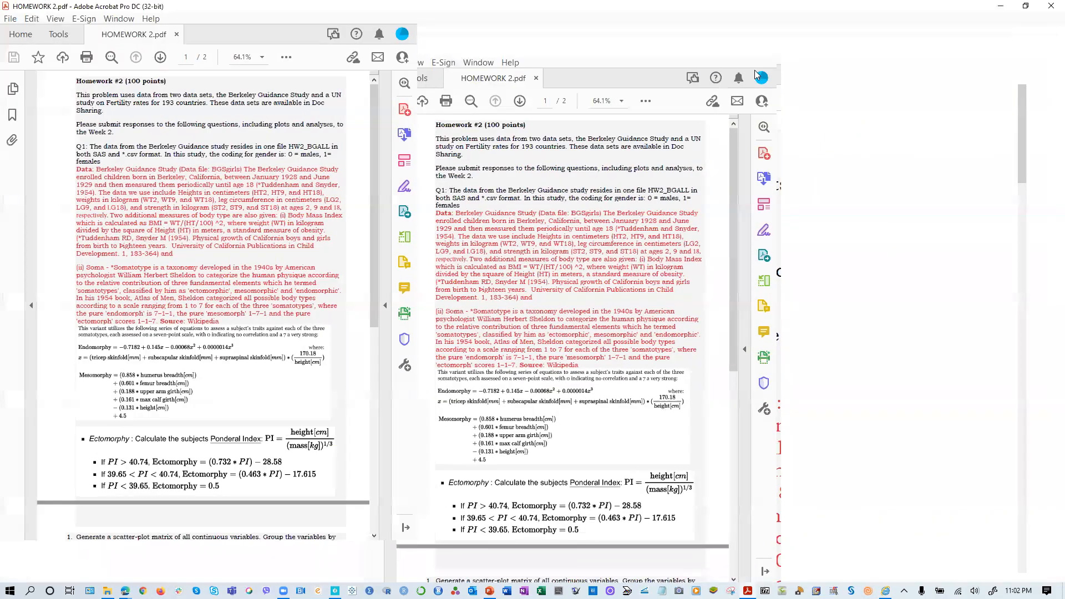
{"action": "scroll", "coordinate": [561, 380], "scroll_direction": "down", "scroll_amount": 20}
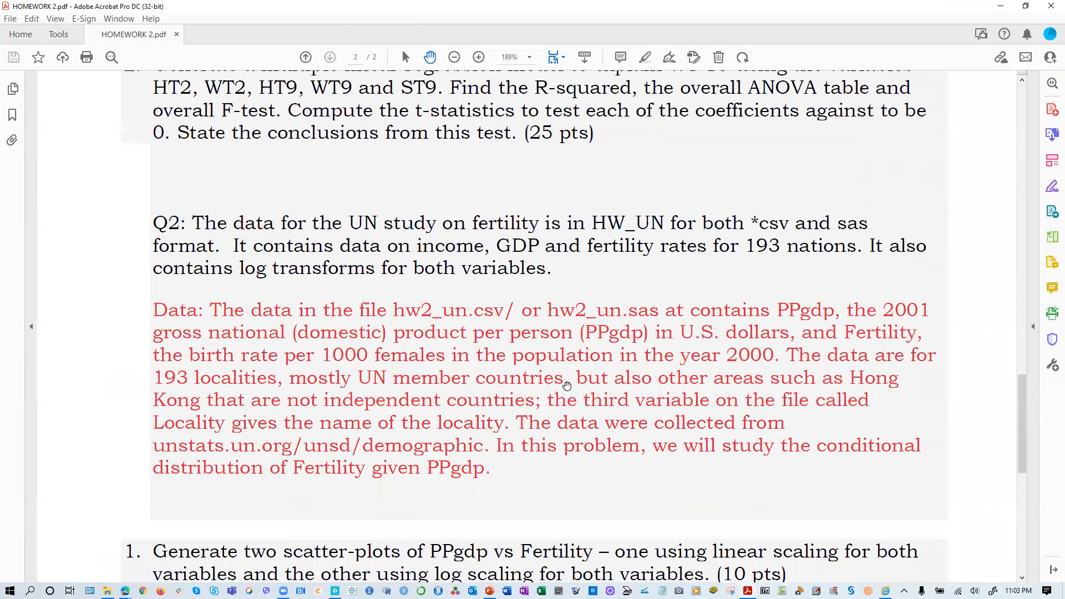
{"action": "scroll", "coordinate": [570, 389], "scroll_direction": "down", "scroll_amount": 2}
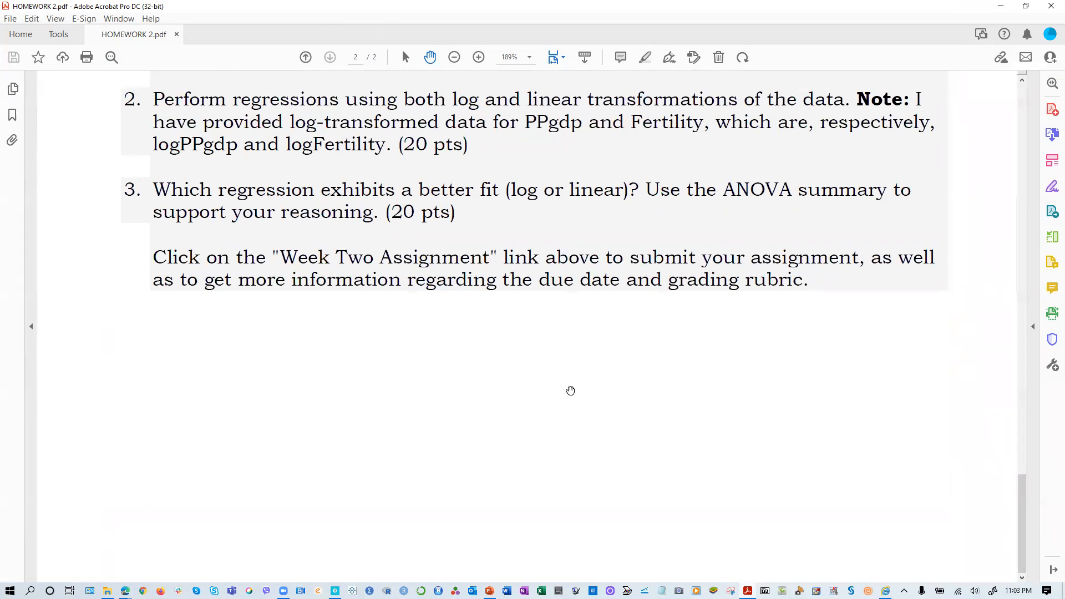
{"action": "scroll", "coordinate": [571, 390], "scroll_direction": "up", "scroll_amount": 3}
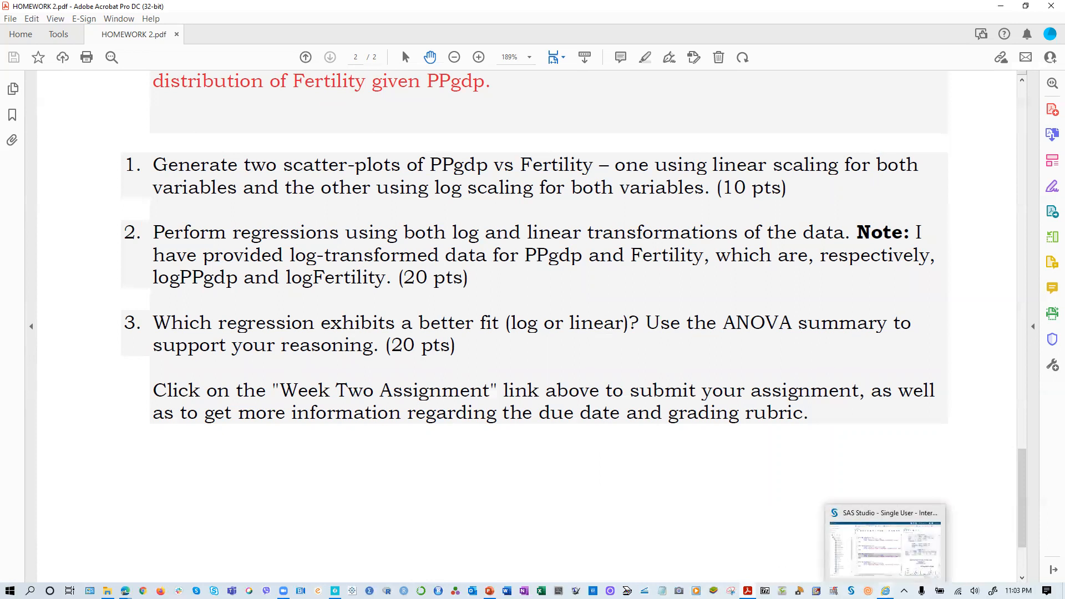
{"action": "left_click", "coordinate": [886, 591]}
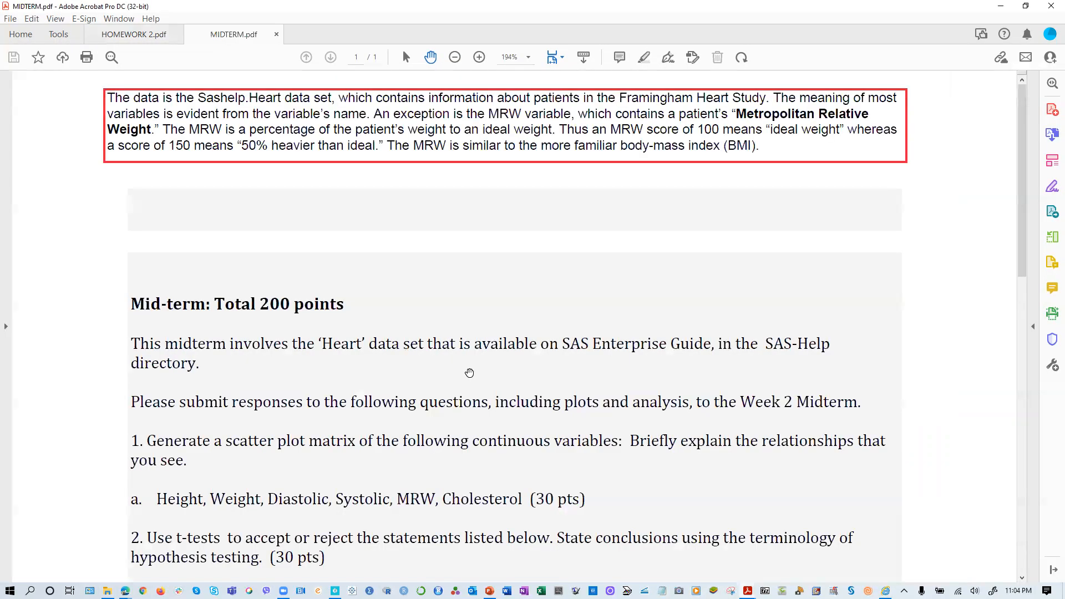
- Examine the questions, point values and Sashelp.Heart data notes in MIDTERM.pdf in Acrobat
{"action": "scroll", "coordinate": [375, 341], "scroll_direction": "down", "scroll_amount": 10}
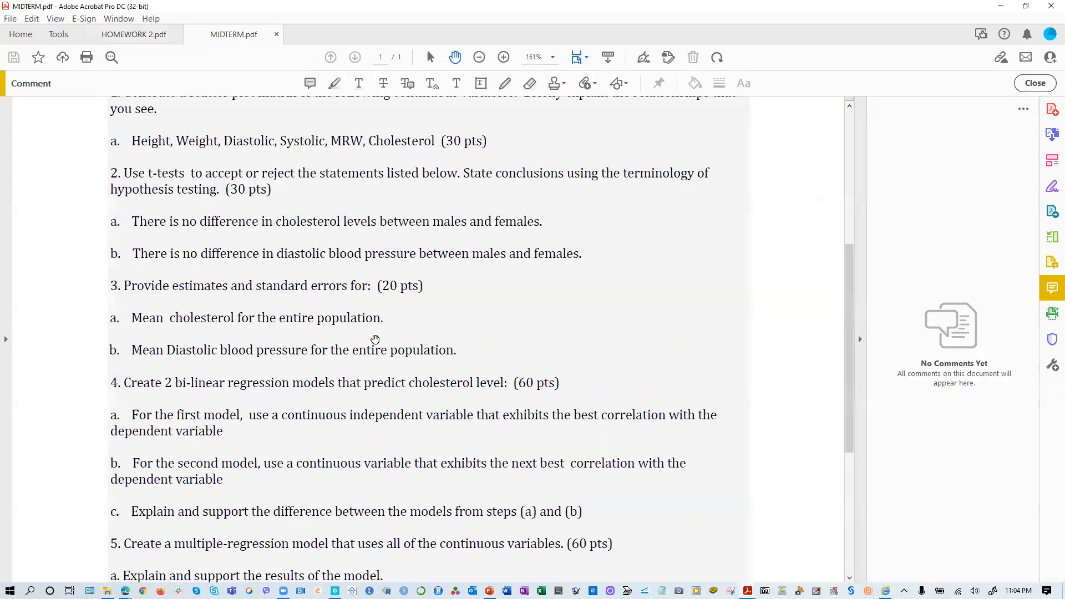
{"action": "scroll", "coordinate": [383, 348], "scroll_direction": "up", "scroll_amount": 3}
{"action": "scroll", "coordinate": [201, 312], "scroll_direction": "up", "scroll_amount": 2}
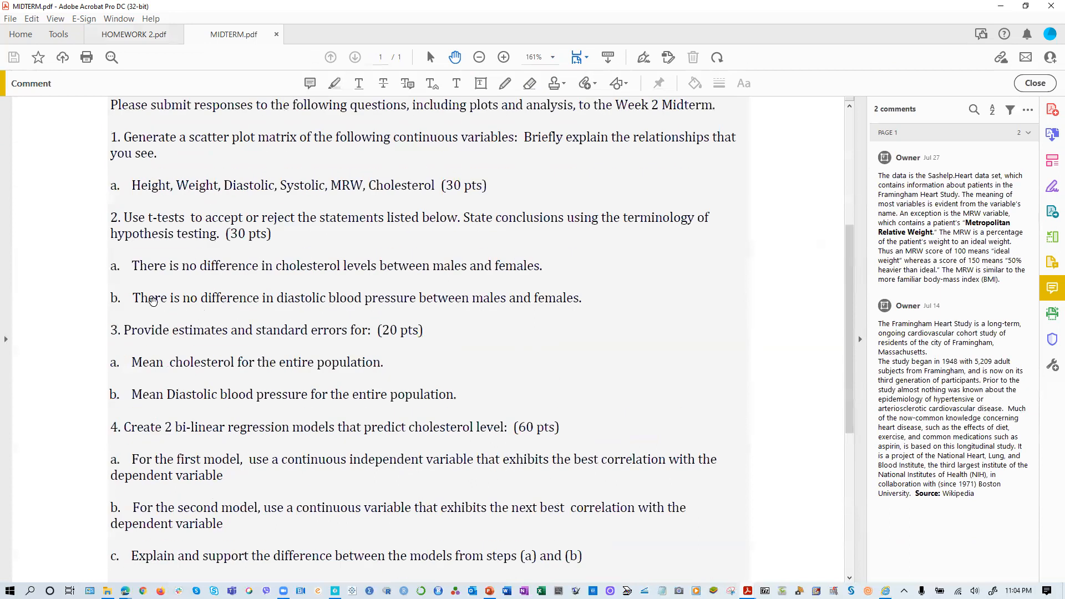
{"action": "scroll", "coordinate": [187, 221], "scroll_direction": "up", "scroll_amount": 5}
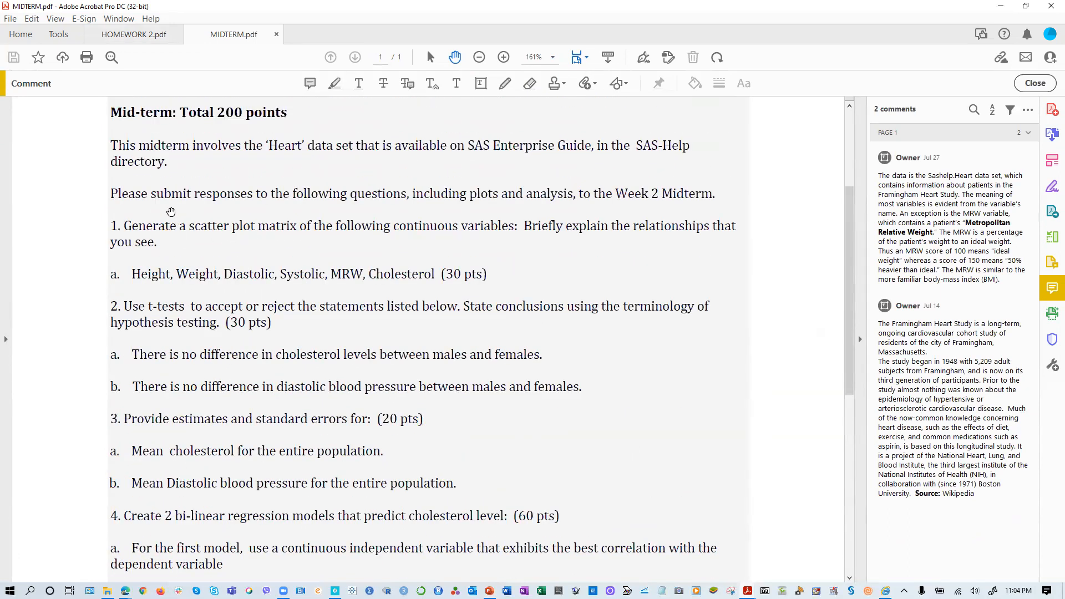
{"action": "scroll", "coordinate": [171, 211], "scroll_direction": "up", "scroll_amount": 3}
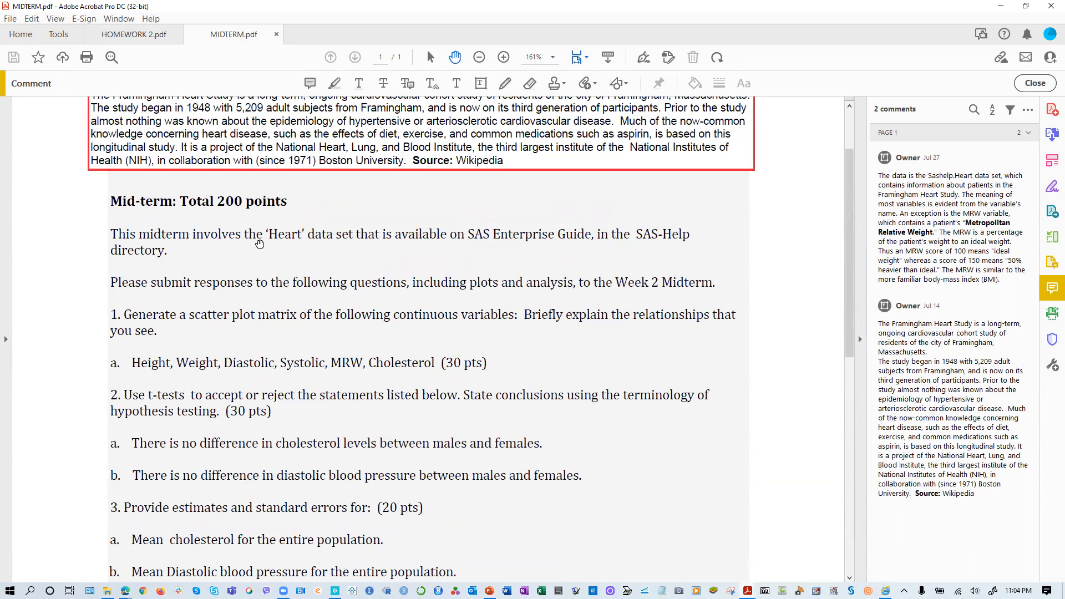
{"action": "scroll", "coordinate": [355, 261], "scroll_direction": "up", "scroll_amount": 2}
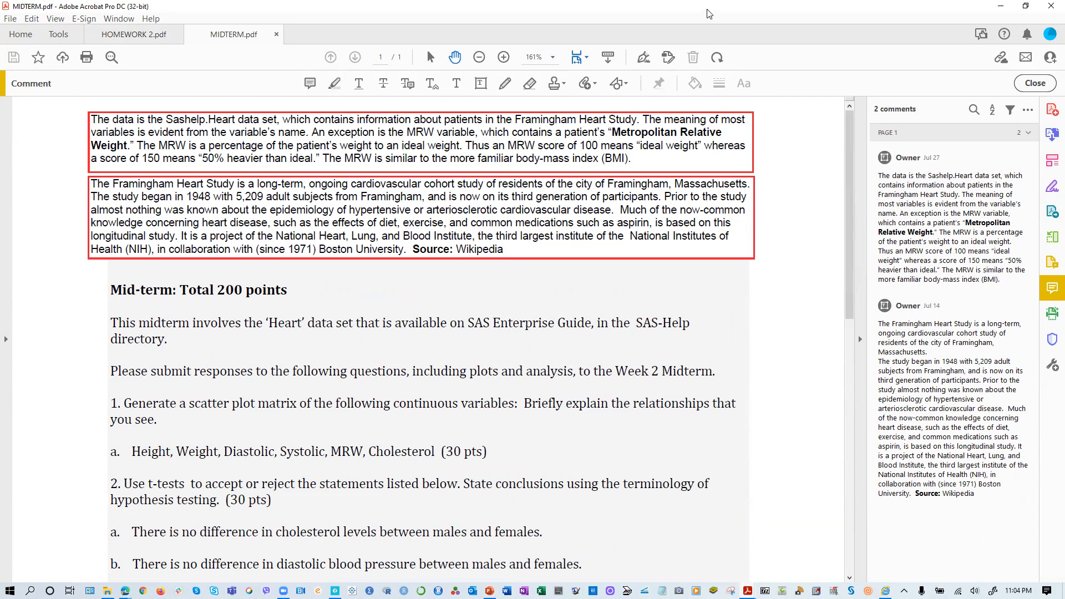
- Switch to the Brightspace ANA620 course in the browser and upload the MIDTERM file to the Data unit
{"action": "key", "text": "alt+Tab"}
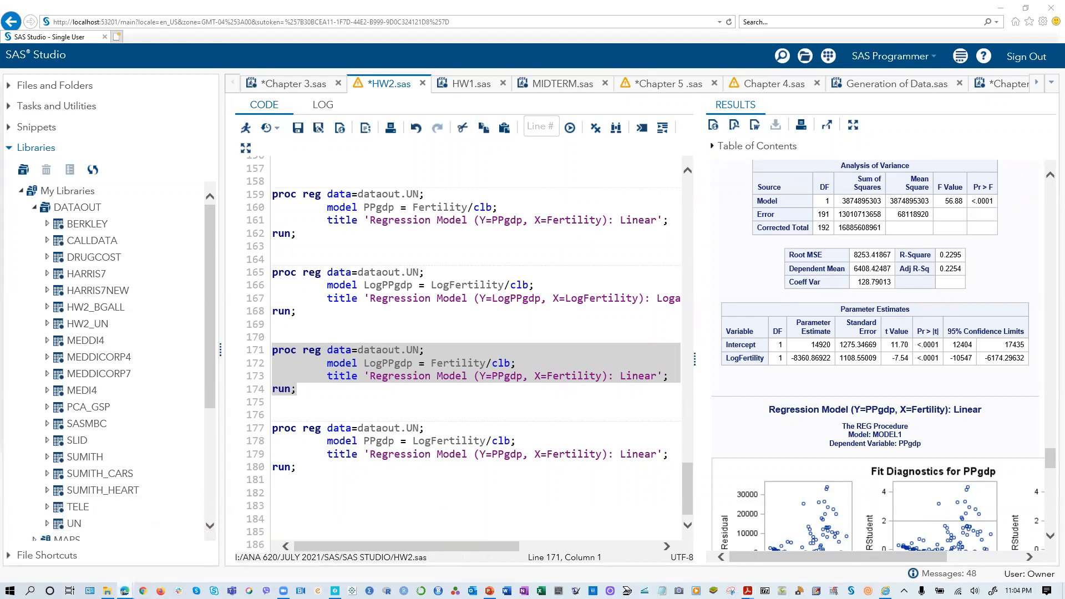
{"action": "key", "text": "alt+Tab"}
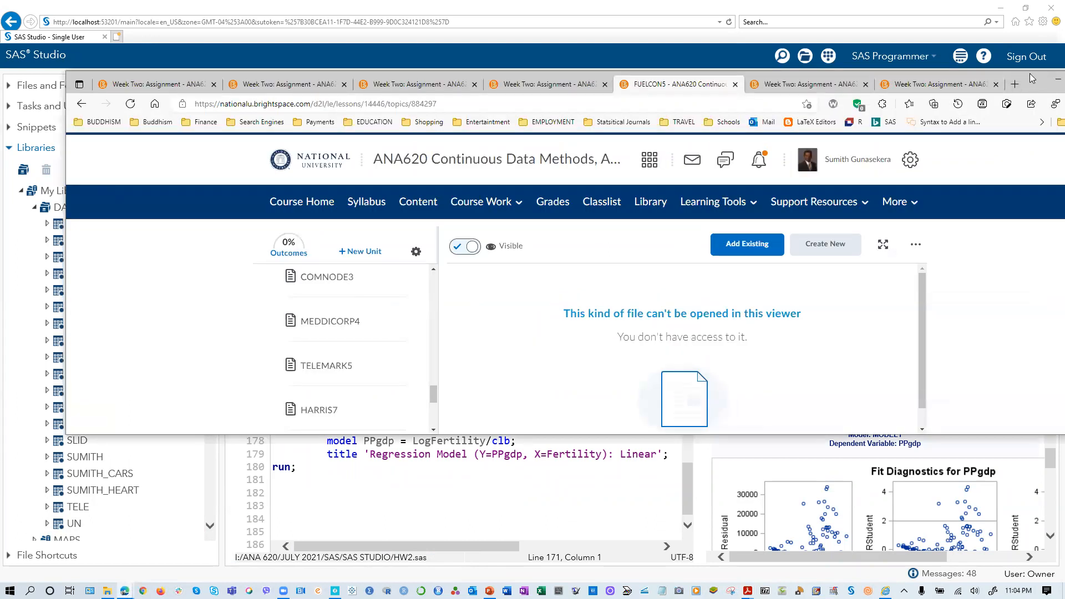
{"action": "left_click_drag", "start_coordinate": [1032, 77], "coordinate": [962, 78]}
{"action": "left_click", "coordinate": [1014, 79]}
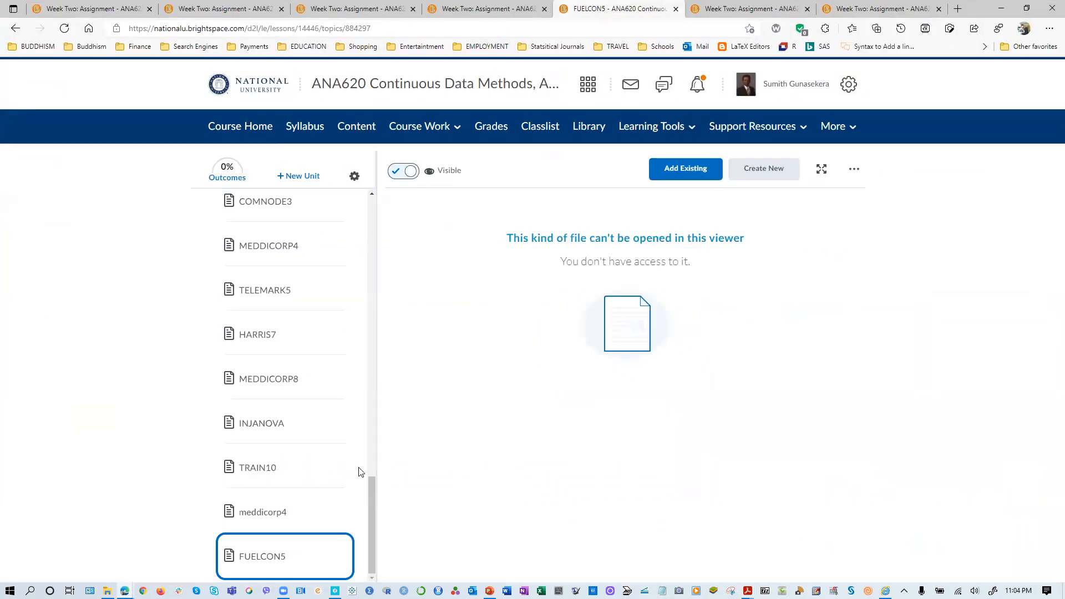
{"action": "scroll", "coordinate": [257, 443], "scroll_direction": "up", "scroll_amount": 15}
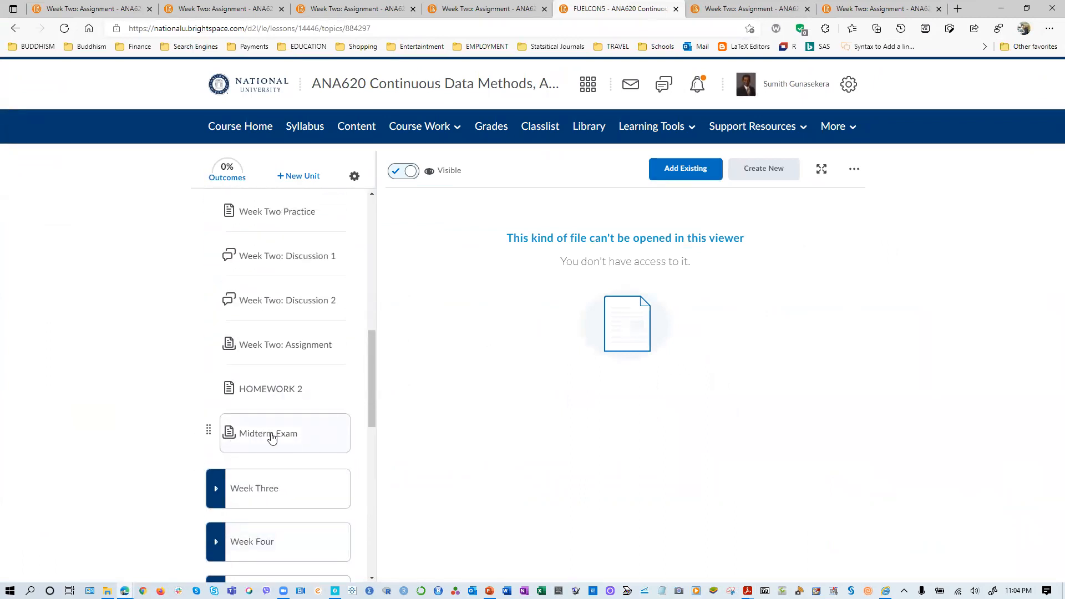
{"action": "left_click", "coordinate": [683, 180]}
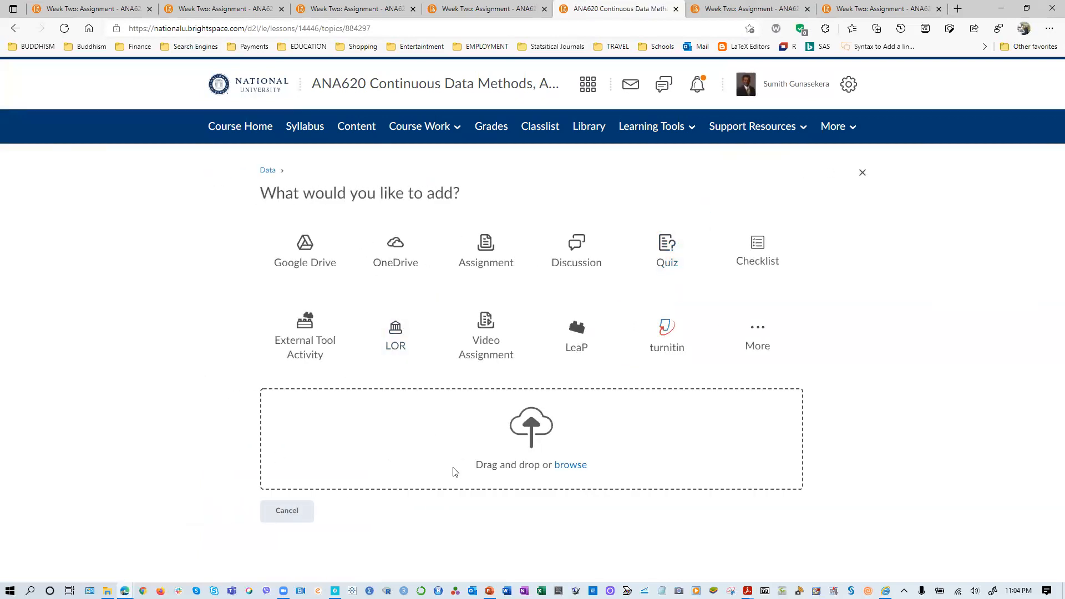
{"action": "left_click_drag", "start_coordinate": [3, 421], "coordinate": [399, 504]}
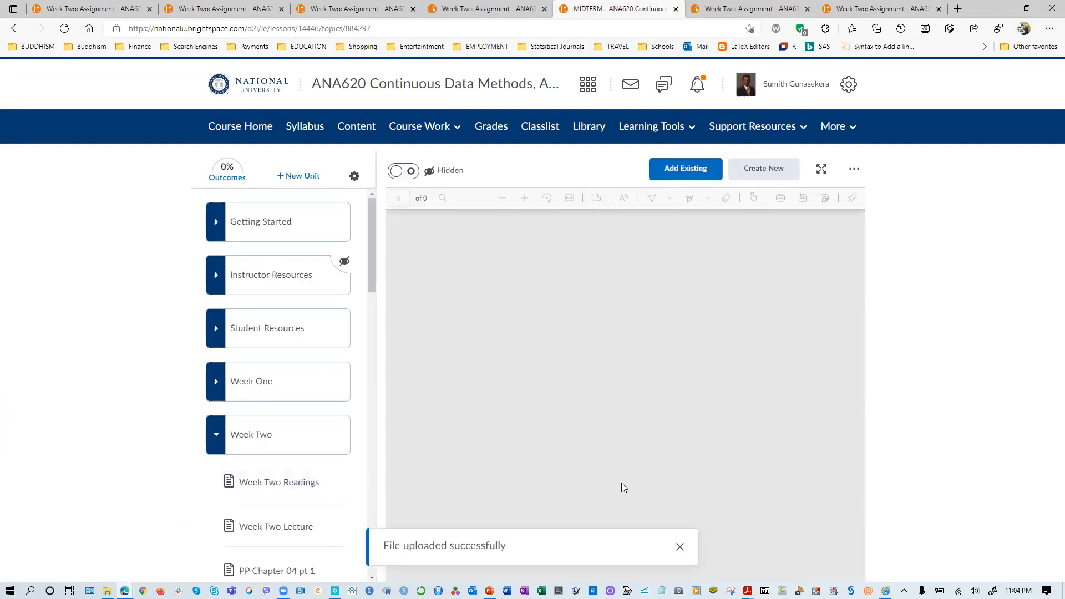
- Move the MIDTERM topic to the end of the Week Two unit, below Midterm Exam, and make it visible to students
{"action": "scroll", "coordinate": [624, 391], "scroll_direction": "down", "scroll_amount": 5}
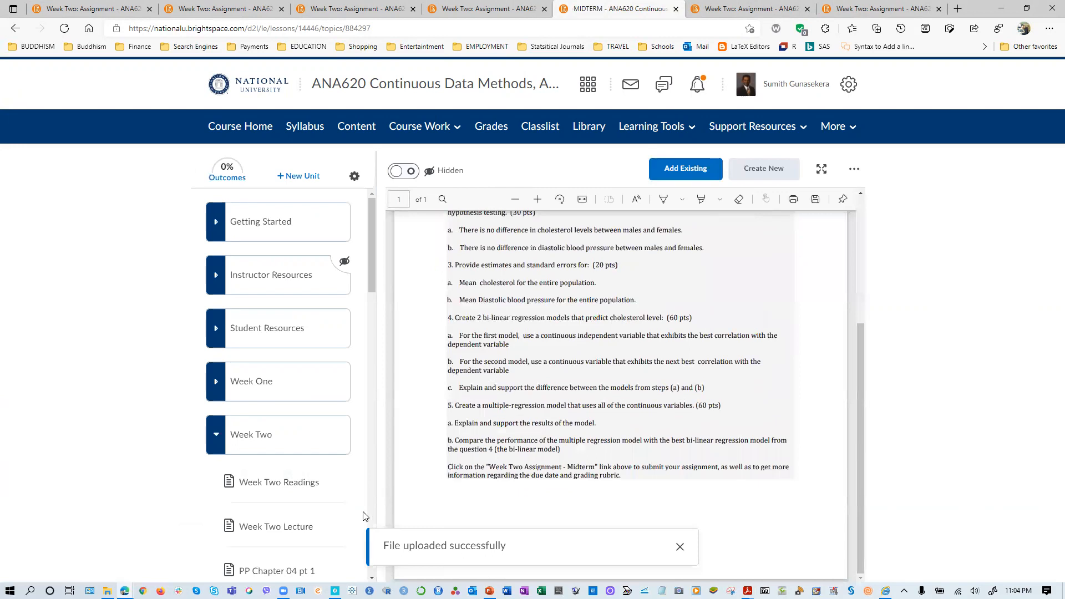
{"action": "scroll", "coordinate": [278, 497], "scroll_direction": "down", "scroll_amount": 10}
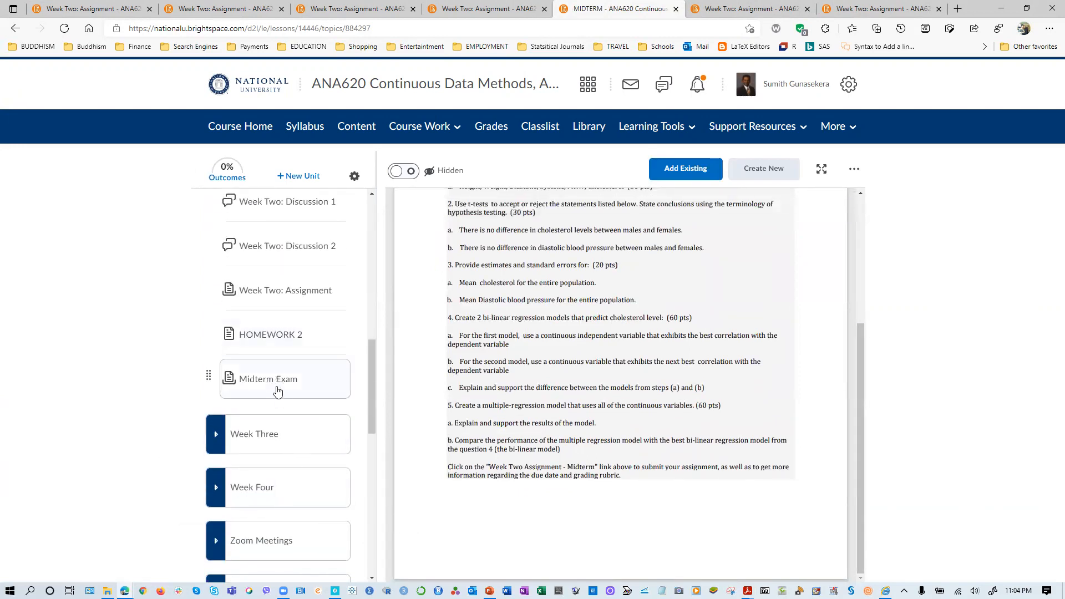
{"action": "scroll", "coordinate": [288, 408], "scroll_direction": "up", "scroll_amount": 6}
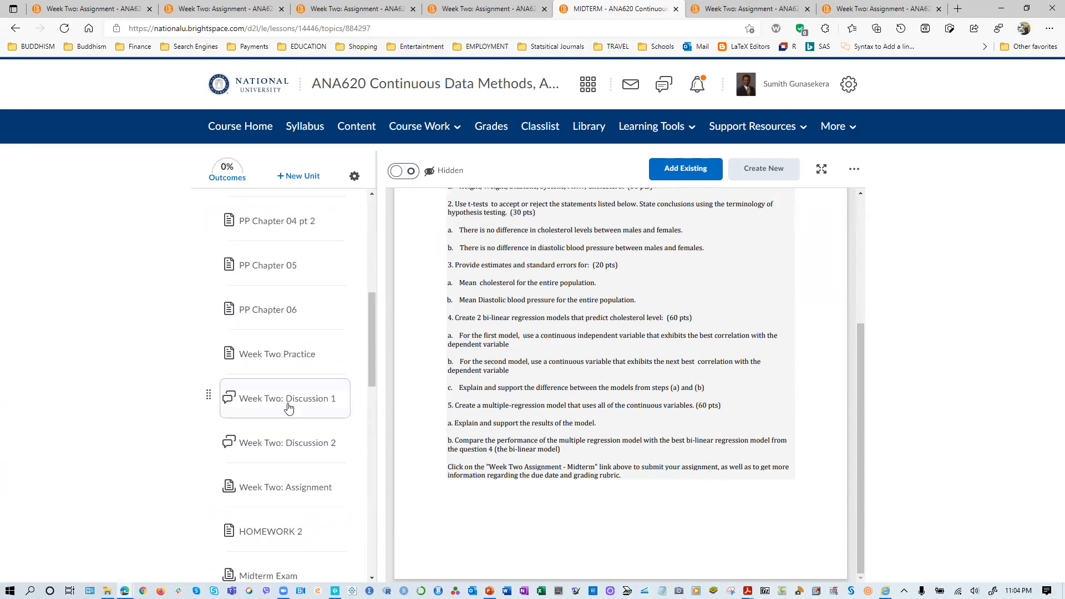
{"action": "scroll", "coordinate": [288, 408], "scroll_direction": "up", "scroll_amount": 4}
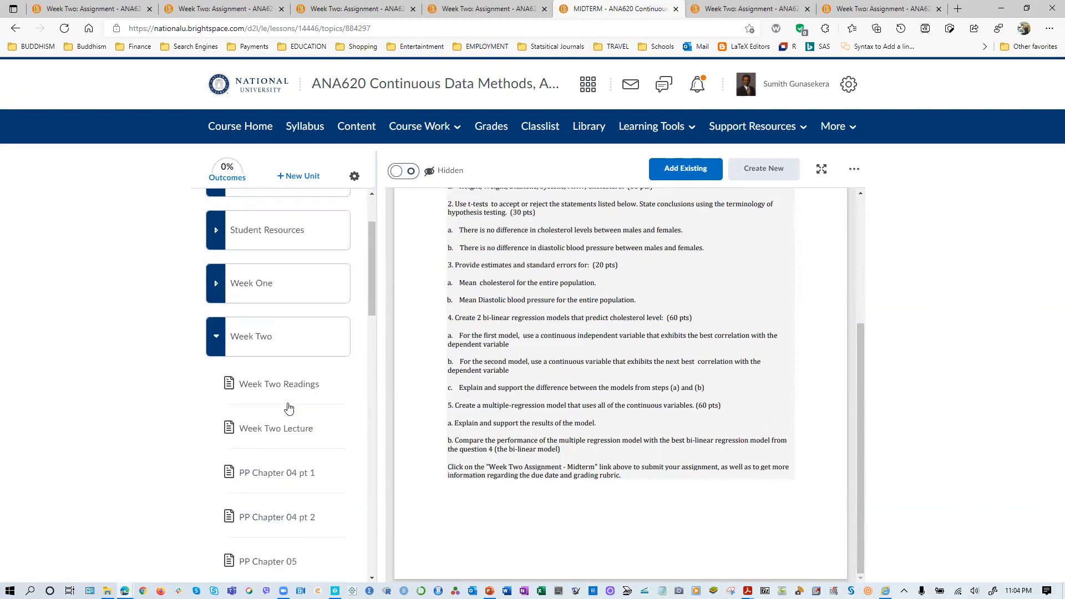
{"action": "scroll", "coordinate": [288, 408], "scroll_direction": "down", "scroll_amount": 5}
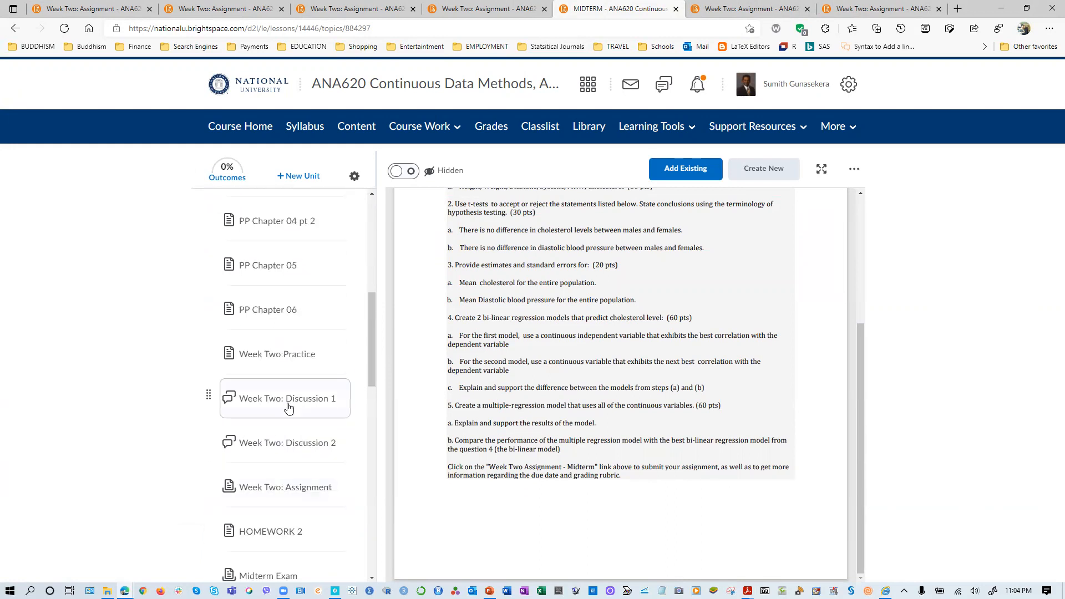
{"action": "scroll", "coordinate": [288, 407], "scroll_direction": "up", "scroll_amount": 4}
{"action": "scroll", "coordinate": [288, 407], "scroll_direction": "down", "scroll_amount": 3}
{"action": "scroll", "coordinate": [288, 407], "scroll_direction": "down", "scroll_amount": 3}
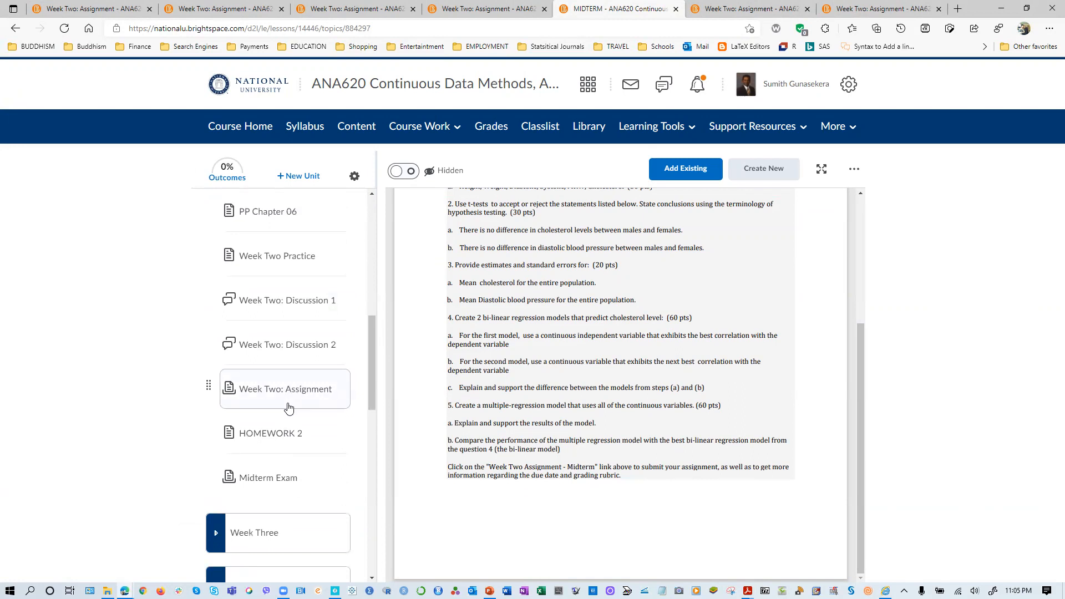
{"action": "scroll", "coordinate": [297, 400], "scroll_direction": "up", "scroll_amount": 2}
{"action": "scroll", "coordinate": [311, 443], "scroll_direction": "down", "scroll_amount": 10}
{"action": "scroll", "coordinate": [309, 484], "scroll_direction": "down", "scroll_amount": 1}
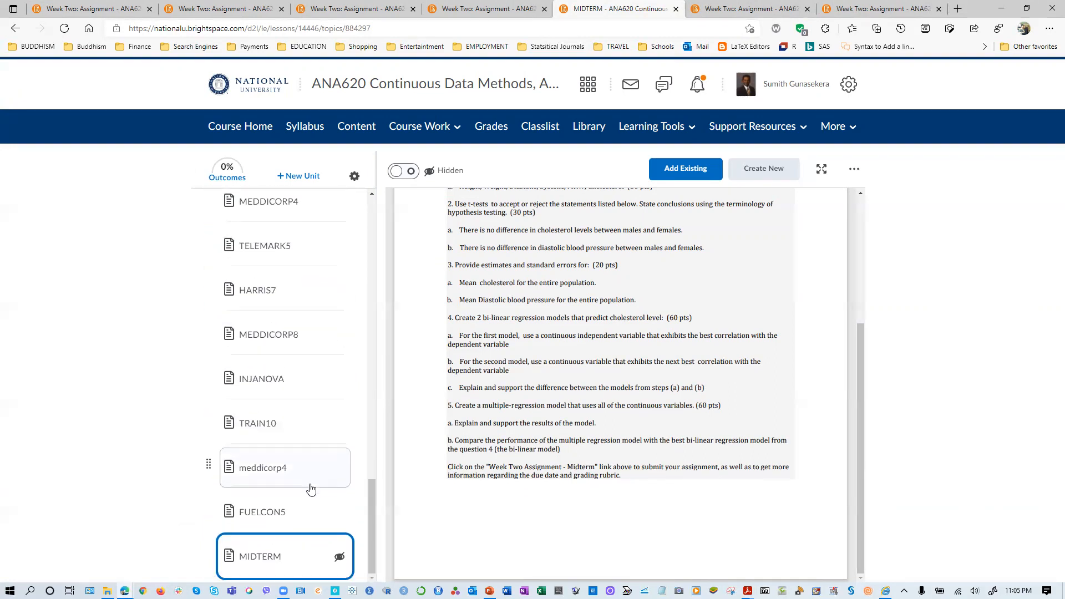
{"action": "left_click_drag", "start_coordinate": [297, 561], "coordinate": [283, 297]}
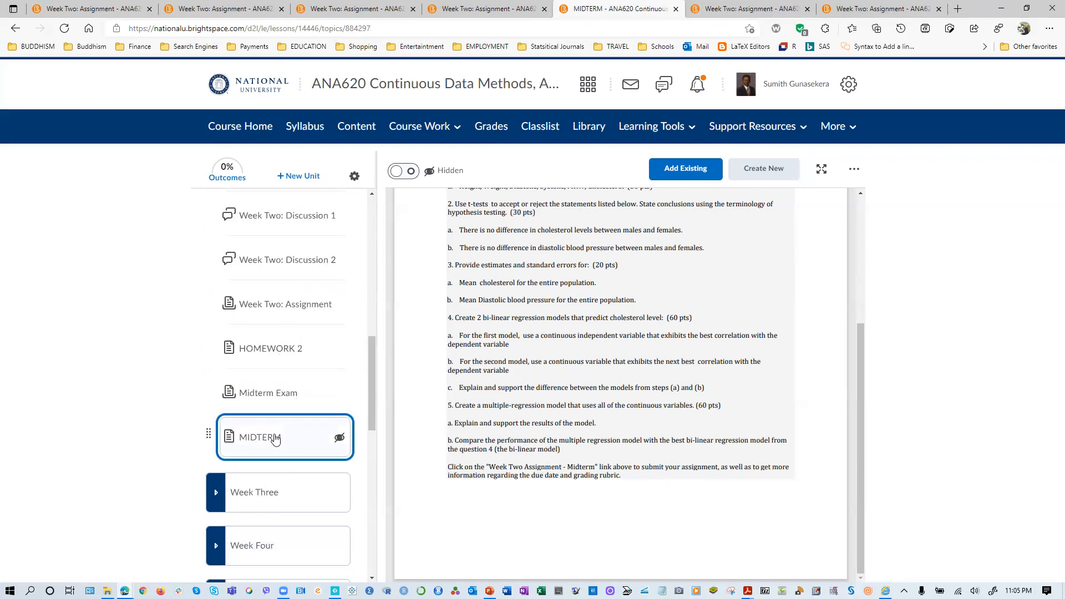
{"action": "left_click", "coordinate": [340, 438]}
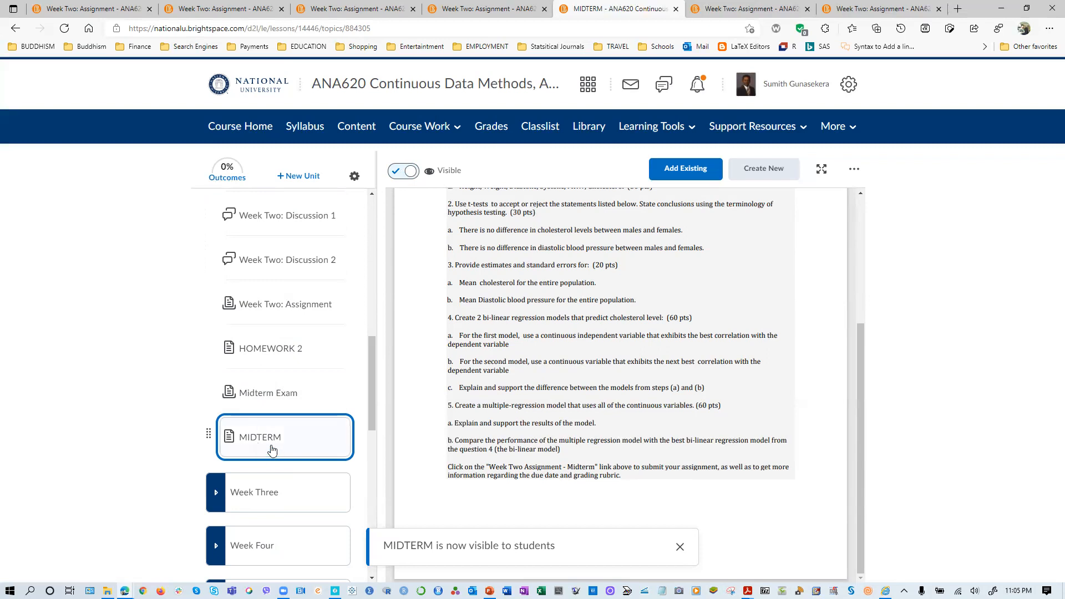
- Open the Midterm Exam item's assignment page from Week Two and review its instructions and submission area
{"action": "scroll", "coordinate": [650, 309], "scroll_direction": "up", "scroll_amount": 4}
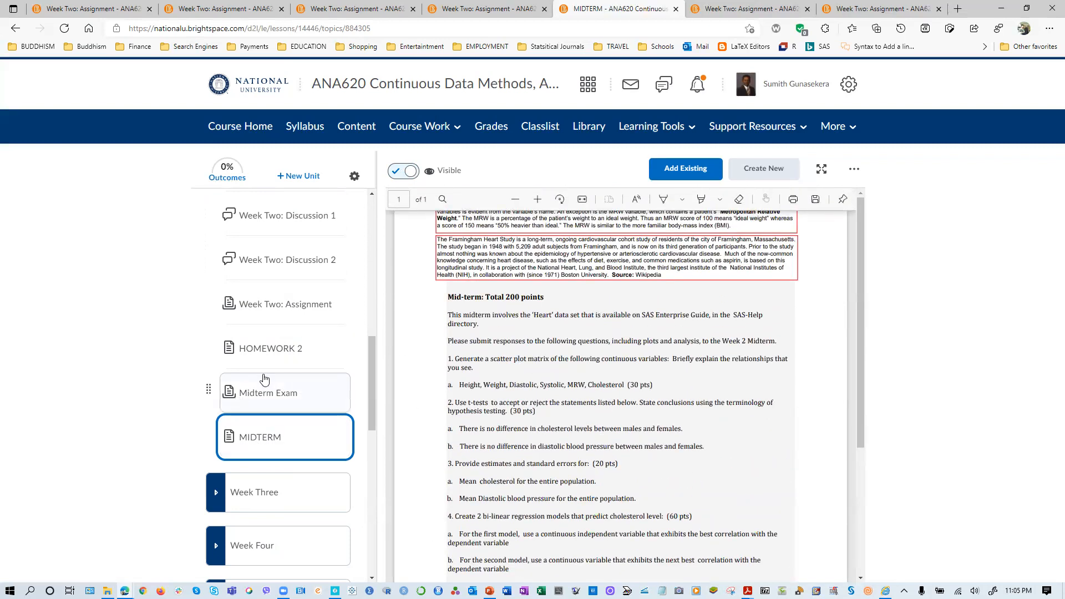
{"action": "left_click", "coordinate": [266, 401]}
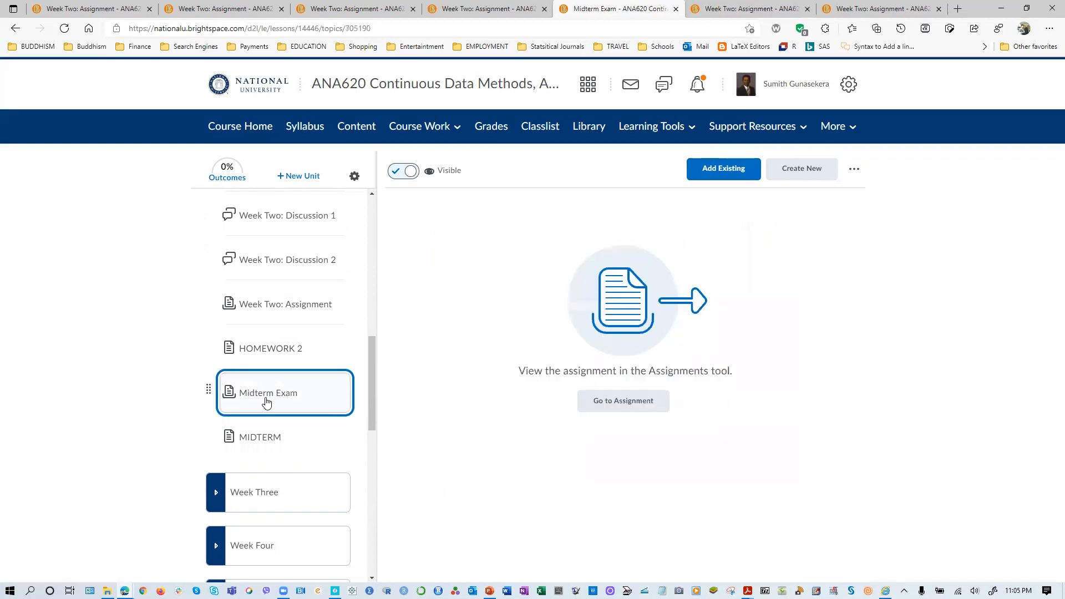
{"action": "left_click", "coordinate": [625, 404]}
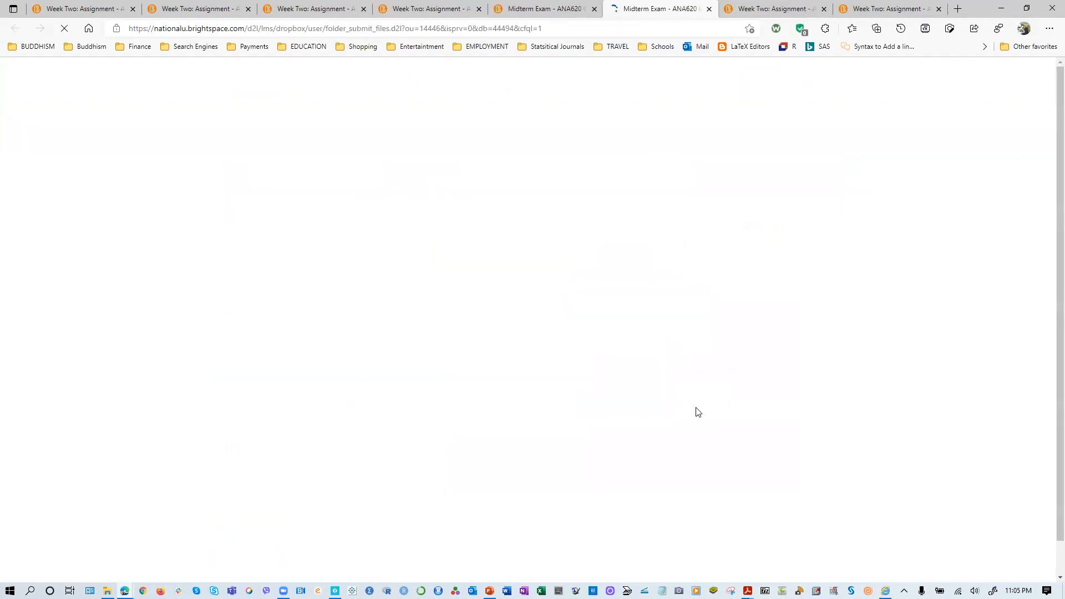
{"action": "scroll", "coordinate": [469, 393], "scroll_direction": "down", "scroll_amount": 8}
{"action": "scroll", "coordinate": [468, 392], "scroll_direction": "down", "scroll_amount": 1}
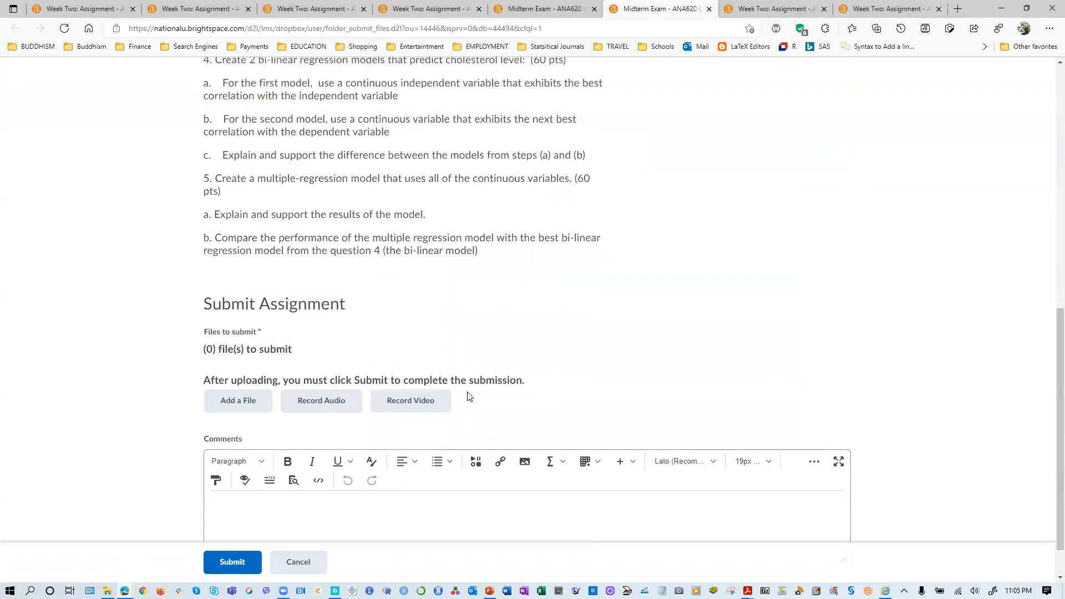
{"action": "scroll", "coordinate": [469, 398], "scroll_direction": "up", "scroll_amount": 9}
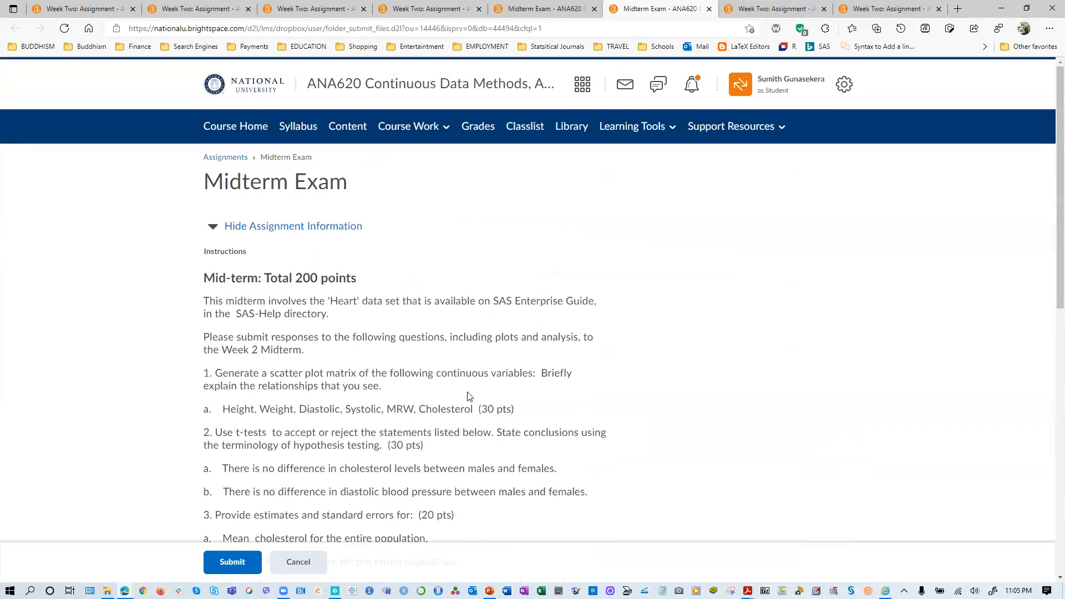
- Exit the student view of the course and look over the unit cards on the course homepage
{"action": "left_click", "coordinate": [772, 89]}
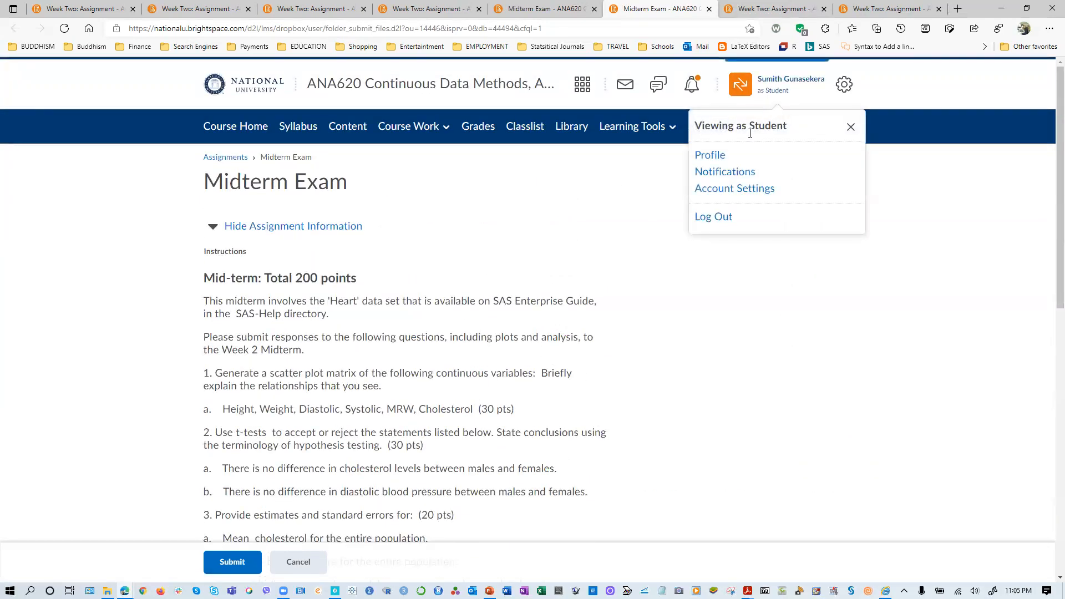
{"action": "left_click", "coordinate": [849, 127]}
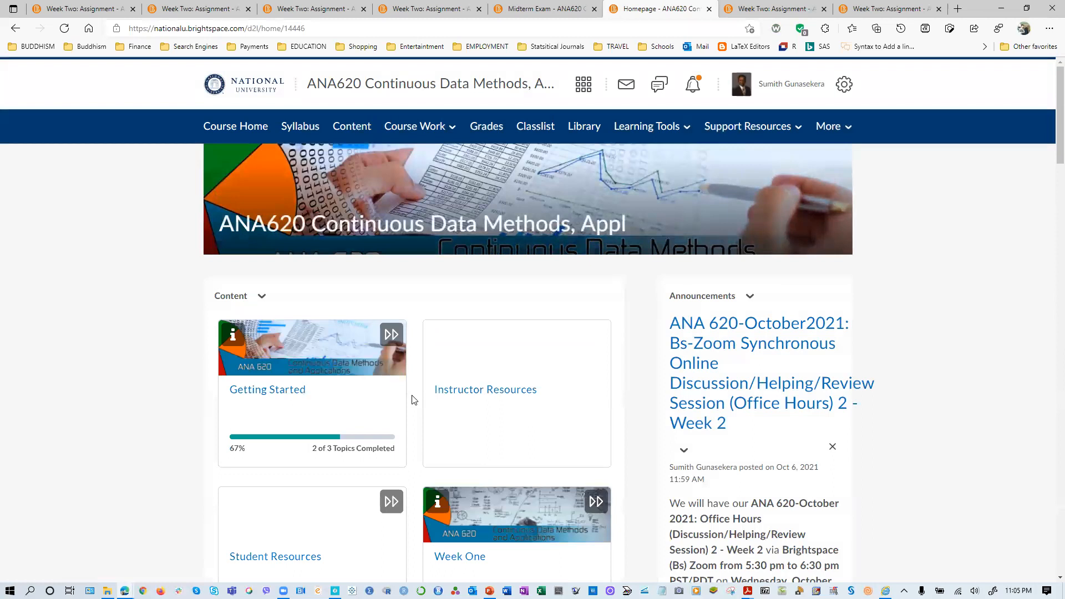
{"action": "scroll", "coordinate": [382, 438], "scroll_direction": "down", "scroll_amount": 10}
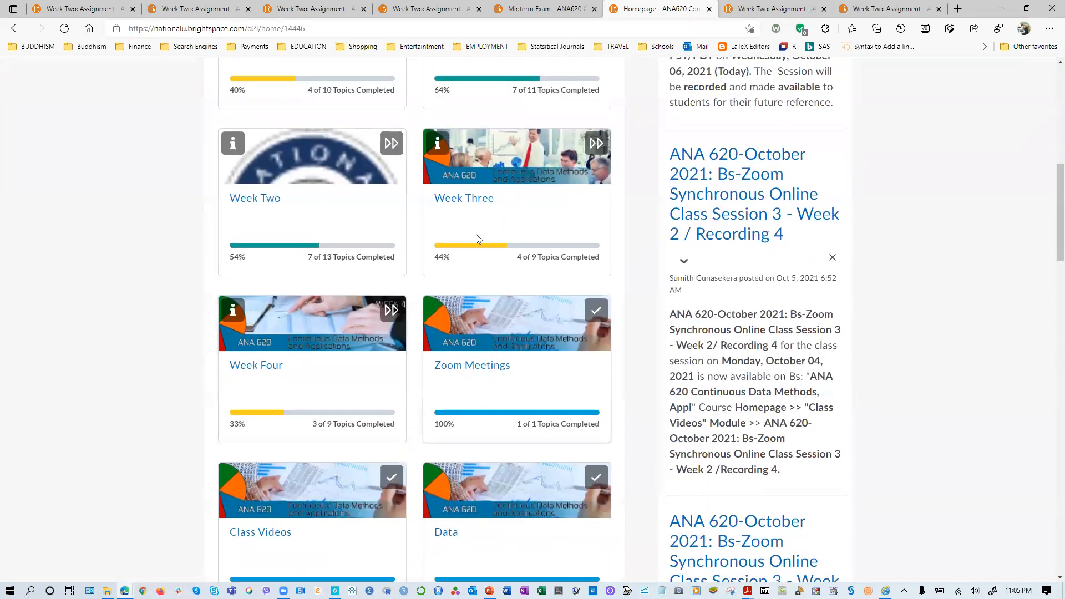
- Open the Midterm Exam assignment from the Week Two unit for editing
{"action": "scroll", "coordinate": [283, 301], "scroll_direction": "up", "scroll_amount": 7}
{"action": "scroll", "coordinate": [298, 514], "scroll_direction": "down", "scroll_amount": 5}
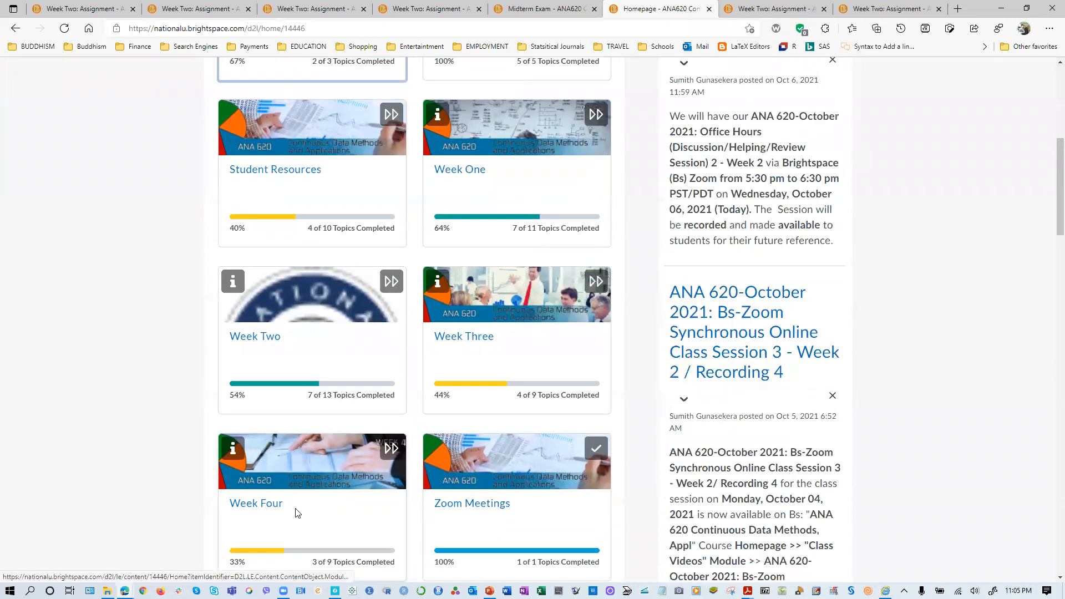
{"action": "left_click", "coordinate": [256, 330]}
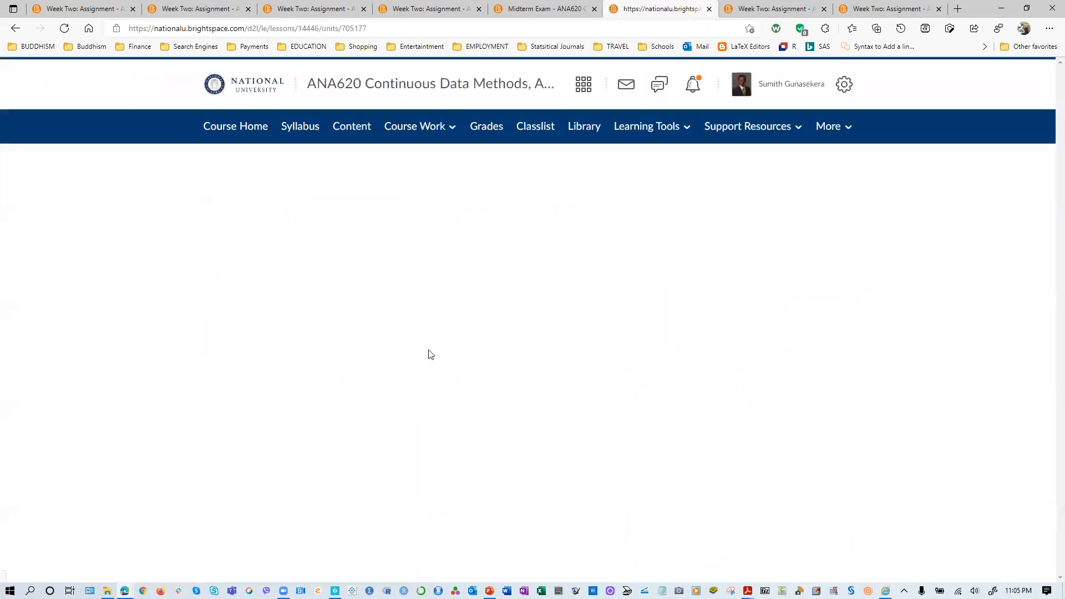
{"action": "scroll", "coordinate": [333, 500], "scroll_direction": "down", "scroll_amount": 3}
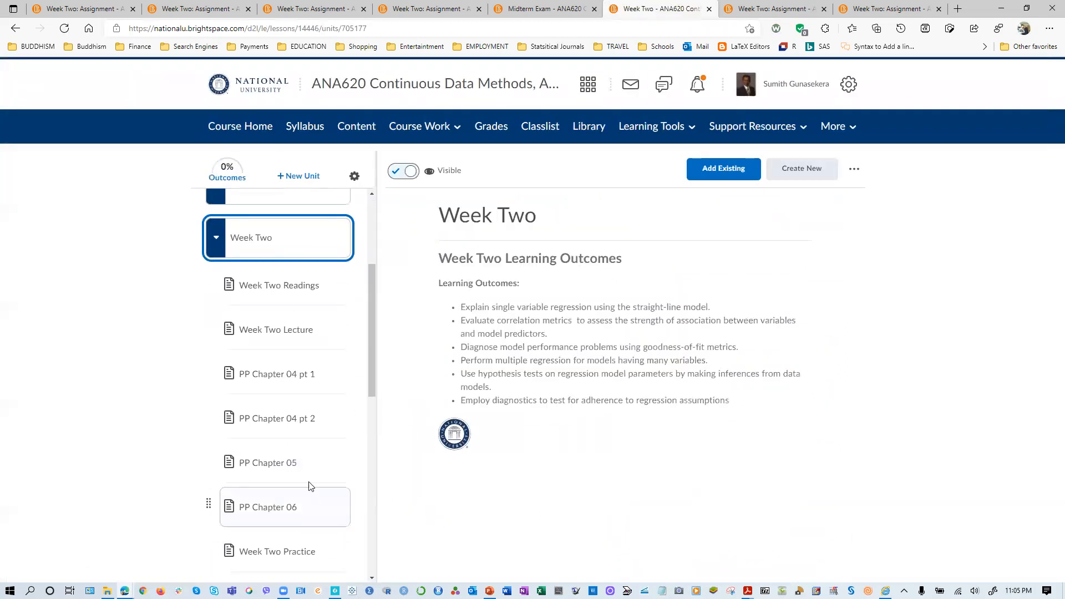
{"action": "scroll", "coordinate": [261, 477], "scroll_direction": "down", "scroll_amount": 4}
{"action": "scroll", "coordinate": [256, 518], "scroll_direction": "down", "scroll_amount": 2}
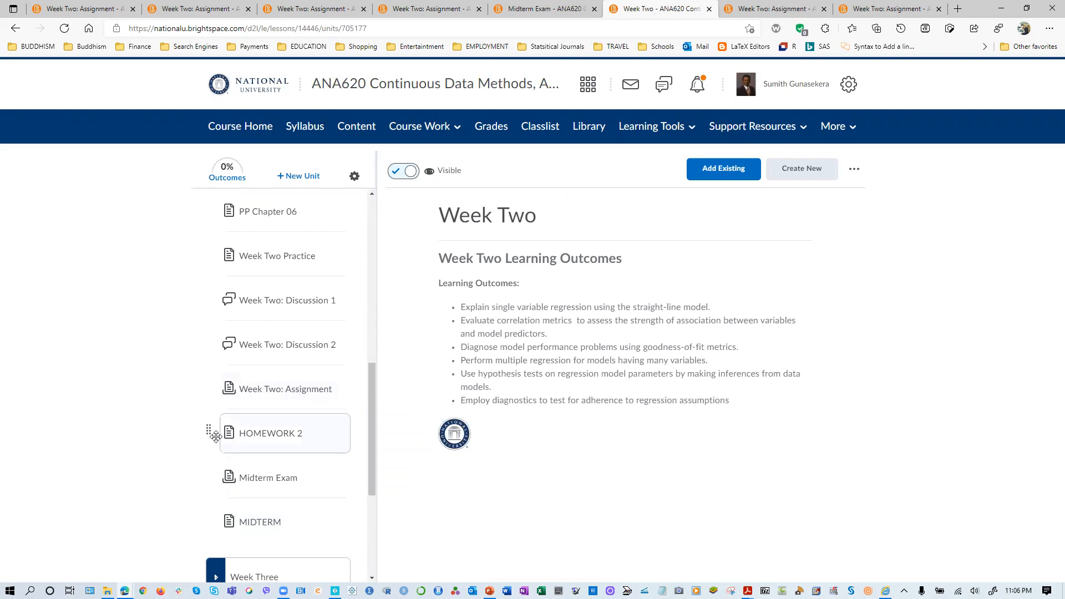
{"action": "left_click", "coordinate": [267, 480]}
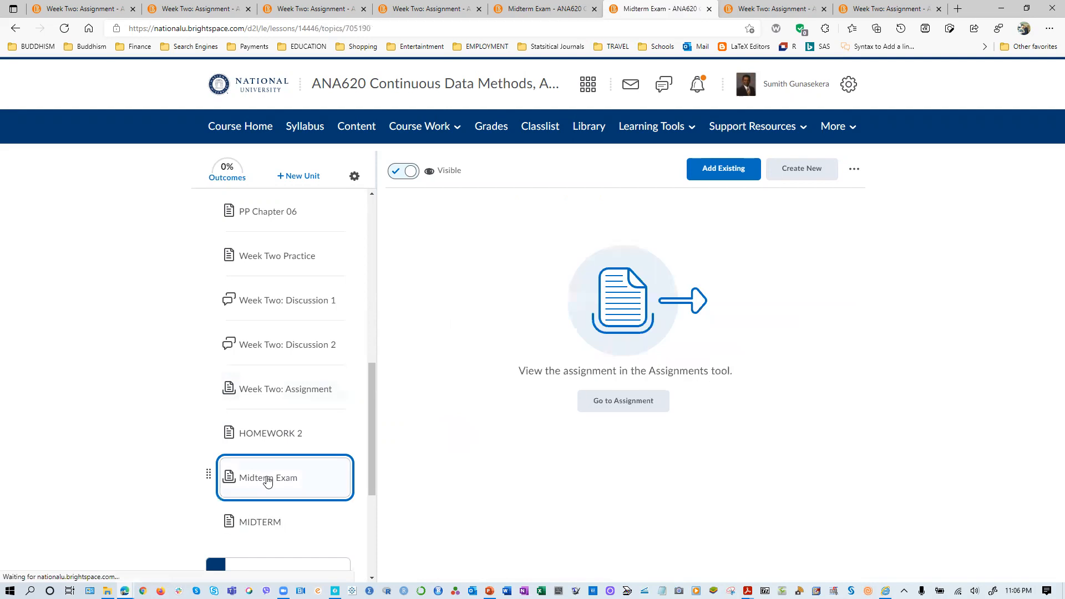
{"action": "left_click", "coordinate": [624, 403]}
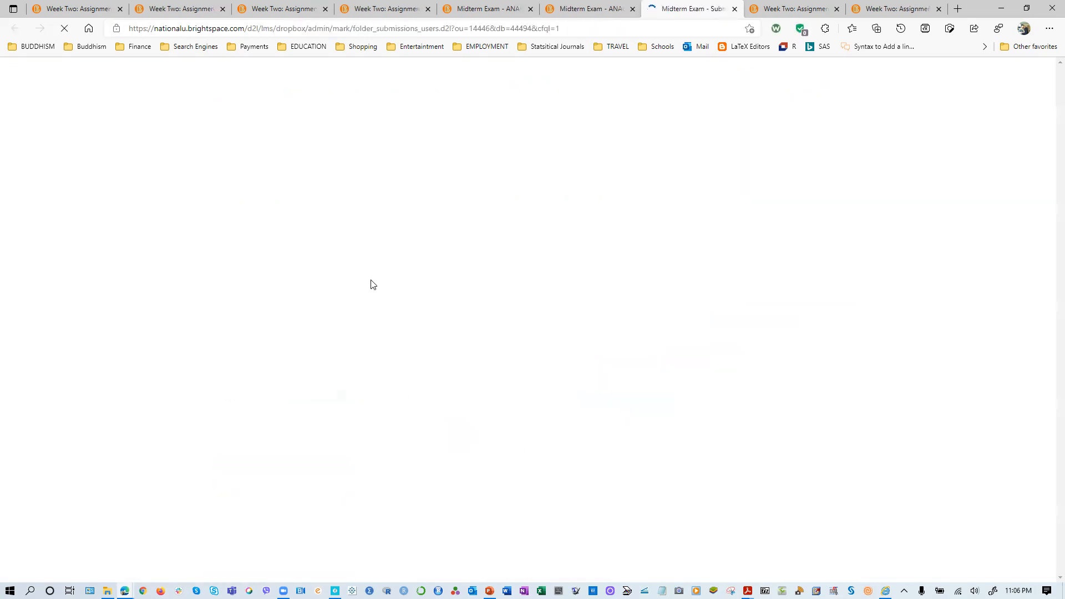
{"action": "left_click", "coordinate": [348, 219]}
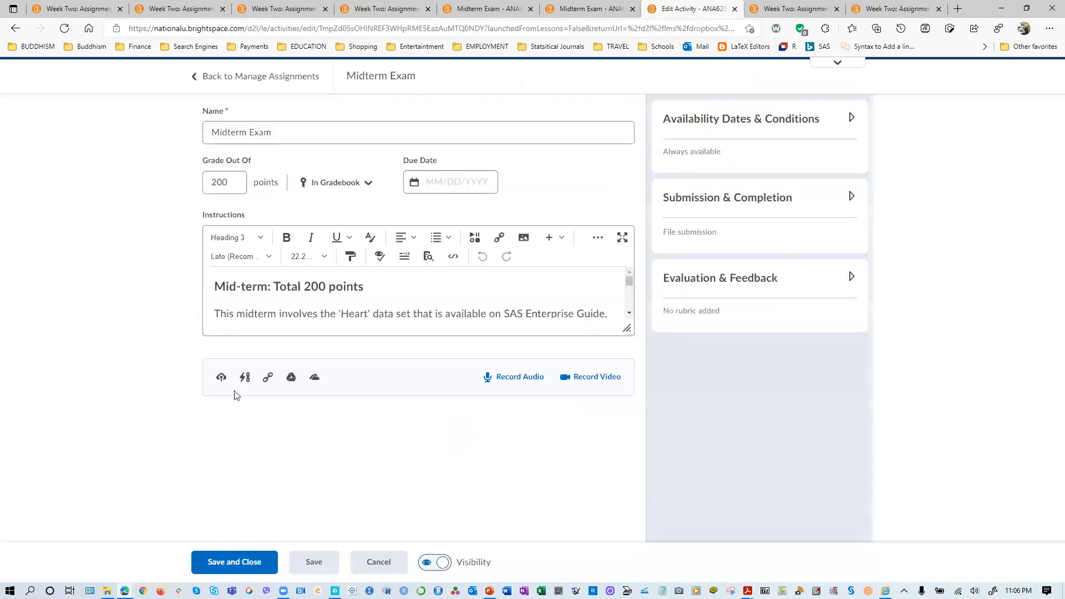
- Attach the HEART.CSV file to the Midterm Exam assignment, then save and close it
{"action": "left_click", "coordinate": [222, 379]}
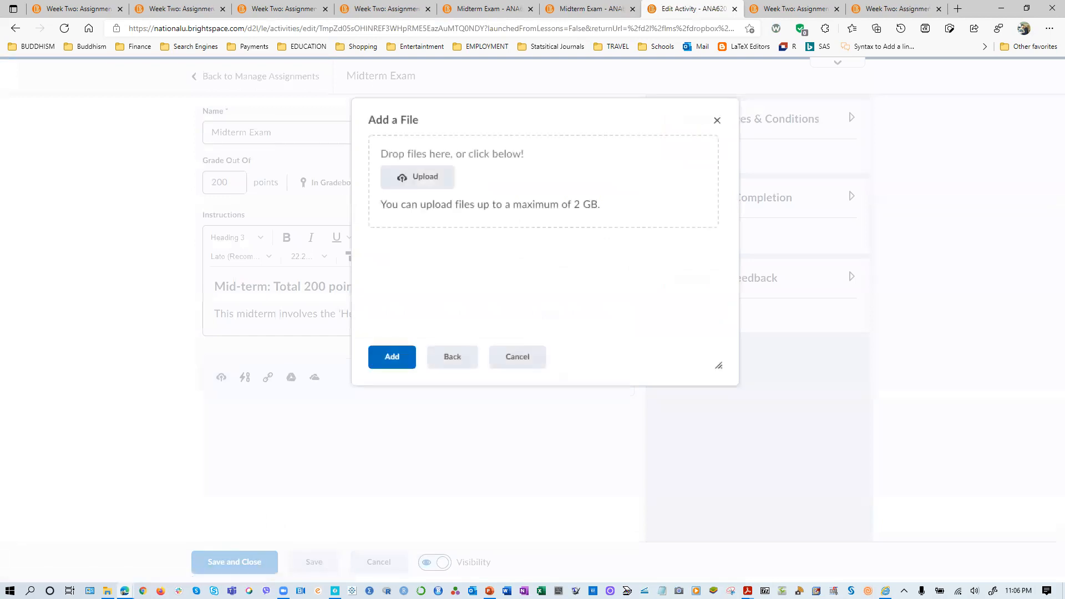
{"action": "left_click_drag", "start_coordinate": [366, 181], "coordinate": [417, 188]}
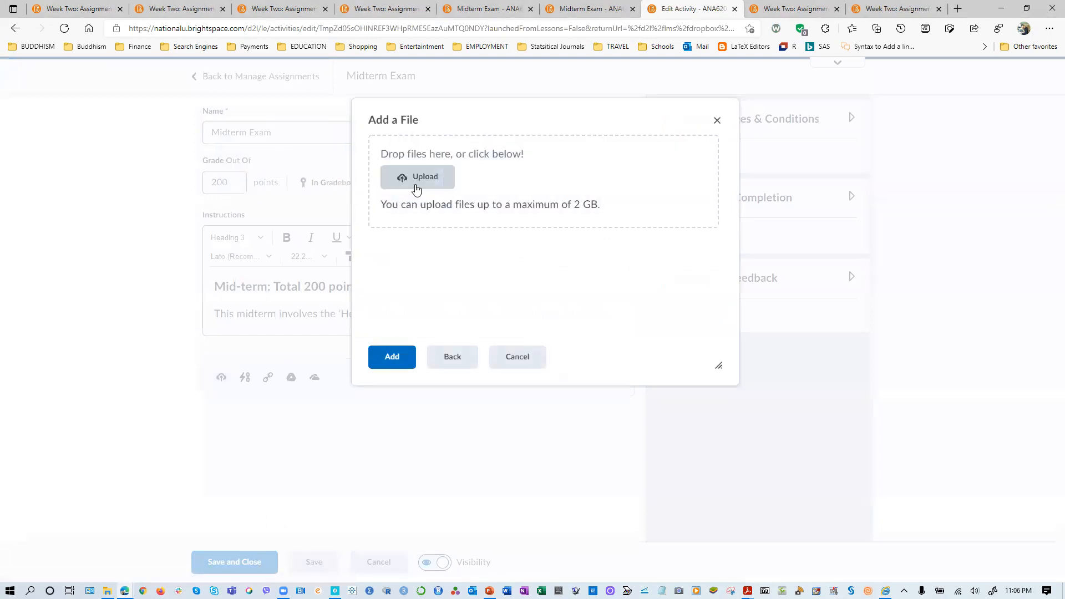
{"action": "left_click", "coordinate": [392, 358]}
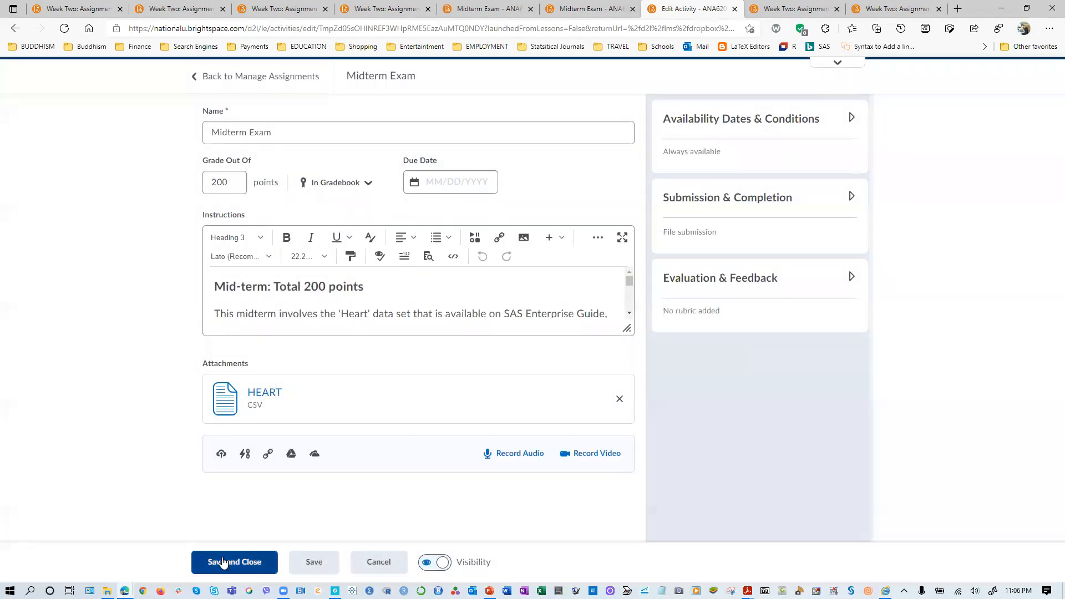
{"action": "left_click", "coordinate": [196, 556]}
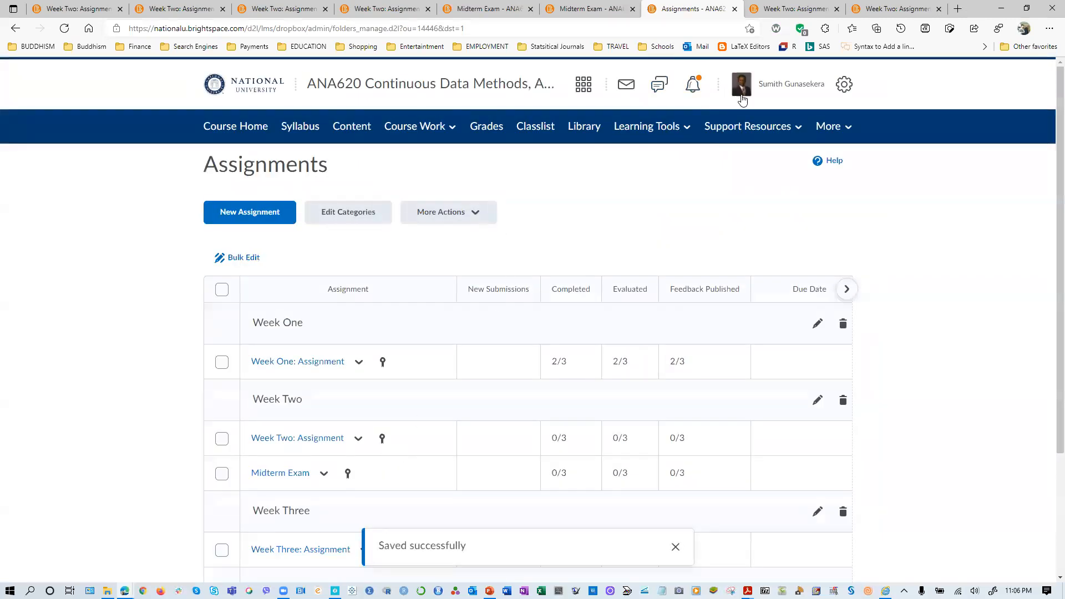
- Return to the Week Two unit through the course homepage and switch to viewing the course as a student
{"action": "left_click", "coordinate": [245, 134]}
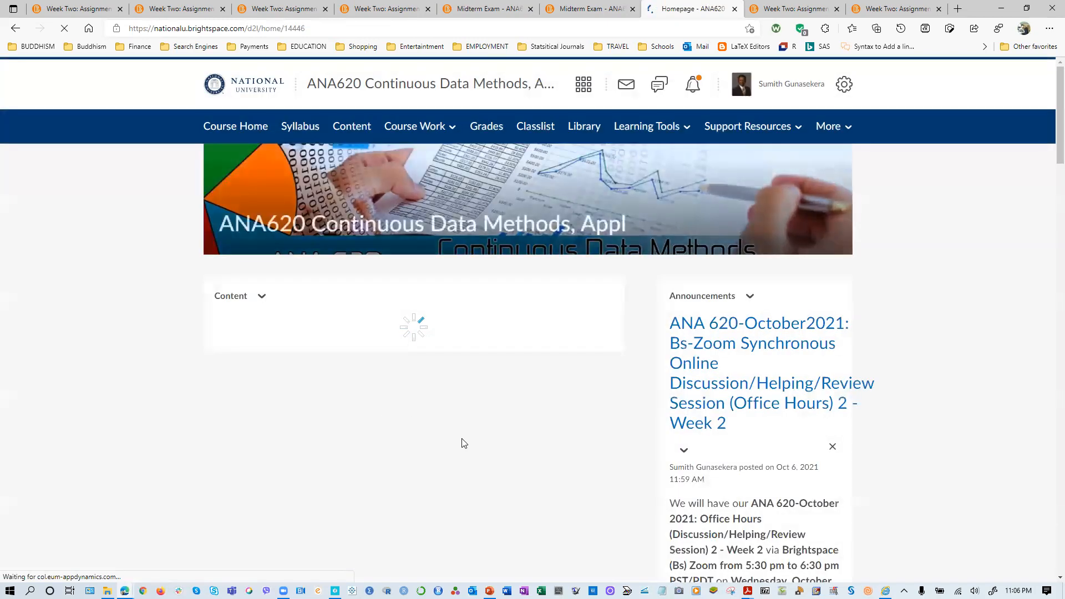
{"action": "scroll", "coordinate": [496, 451], "scroll_direction": "down", "scroll_amount": 7}
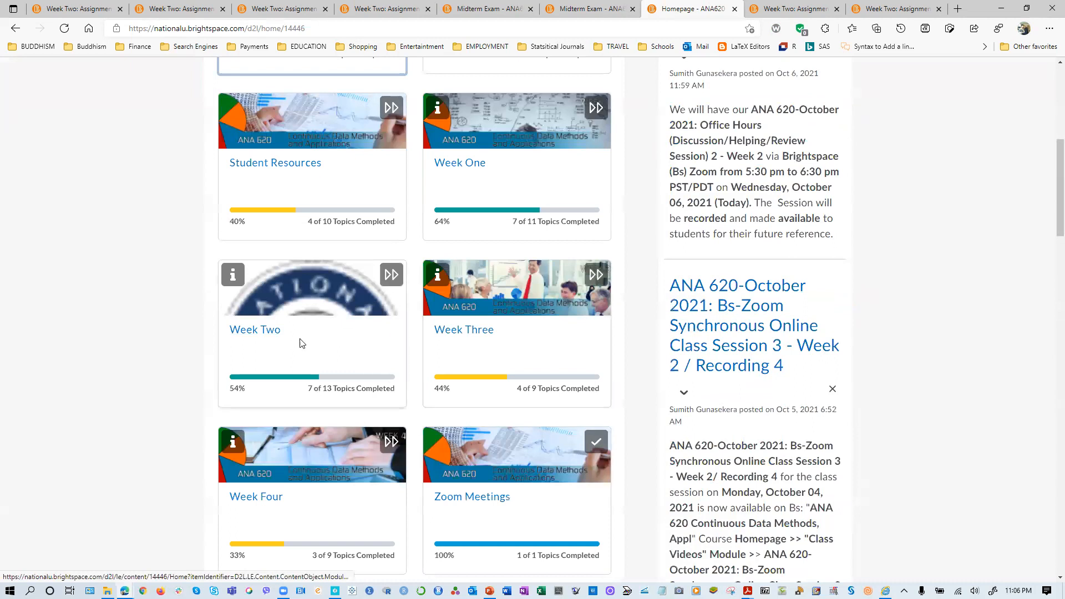
{"action": "left_click", "coordinate": [264, 333]}
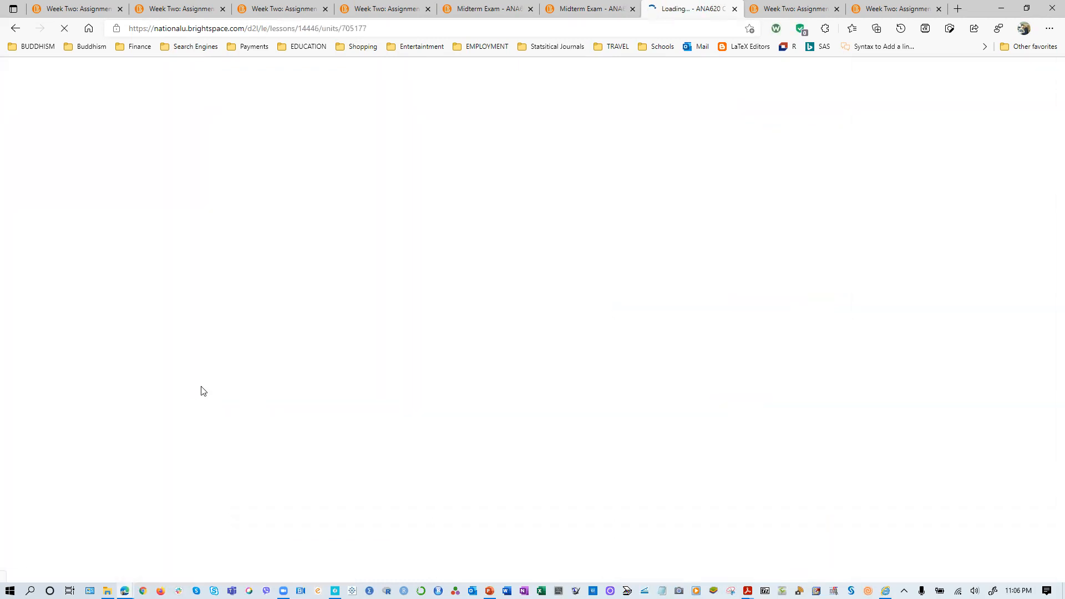
{"action": "left_click", "coordinate": [818, 87]}
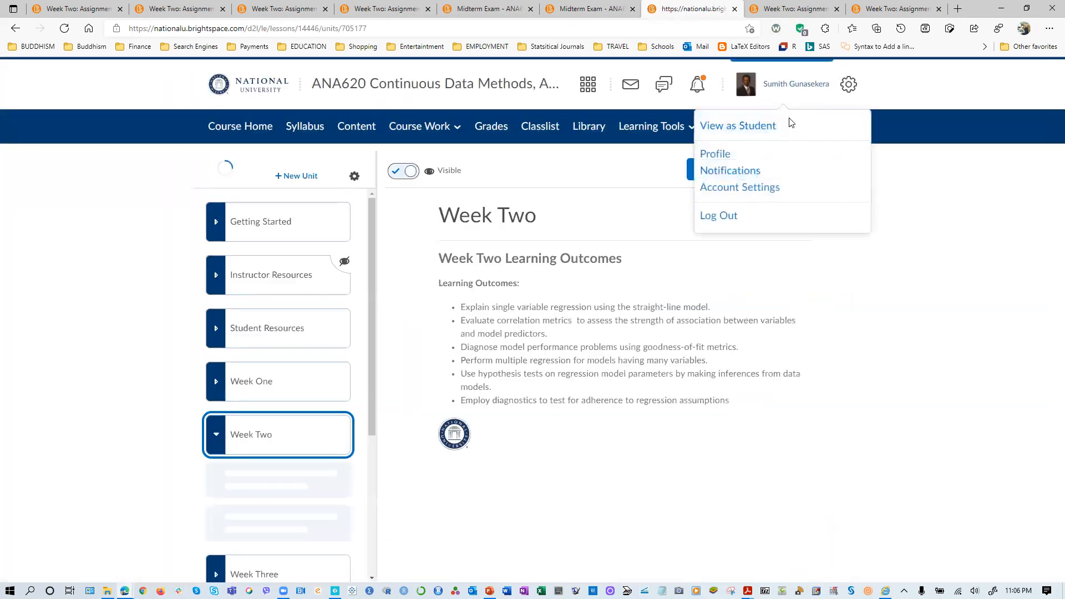
{"action": "left_click", "coordinate": [738, 126]}
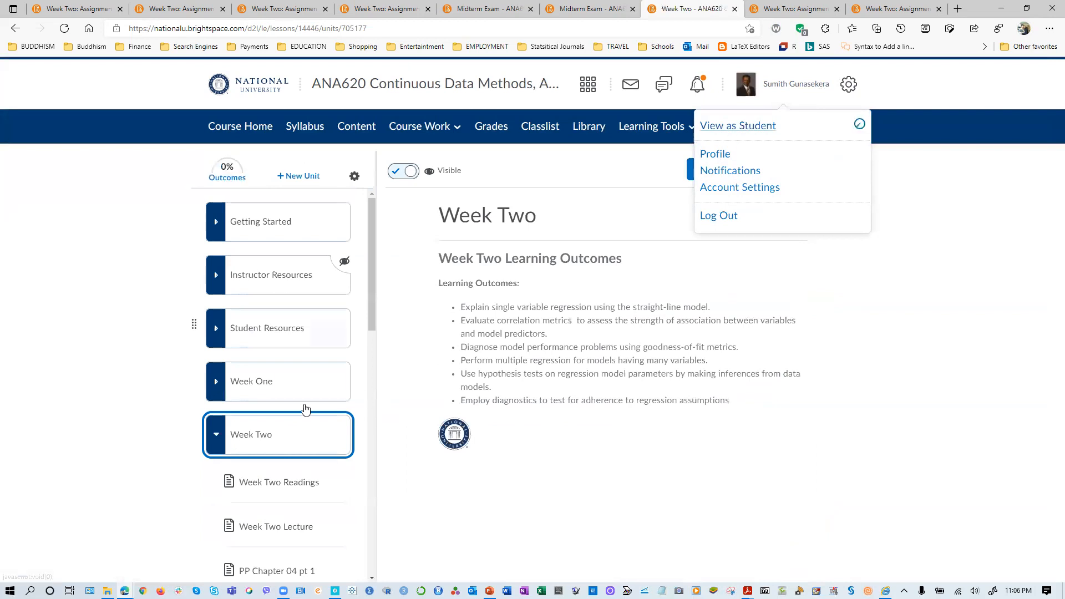
- Open the Midterm Exam assignment page from Week Two in the student view and check its instructions and attachments
{"action": "scroll", "coordinate": [270, 485], "scroll_direction": "down", "scroll_amount": 1}
{"action": "scroll", "coordinate": [270, 484], "scroll_direction": "down", "scroll_amount": 5}
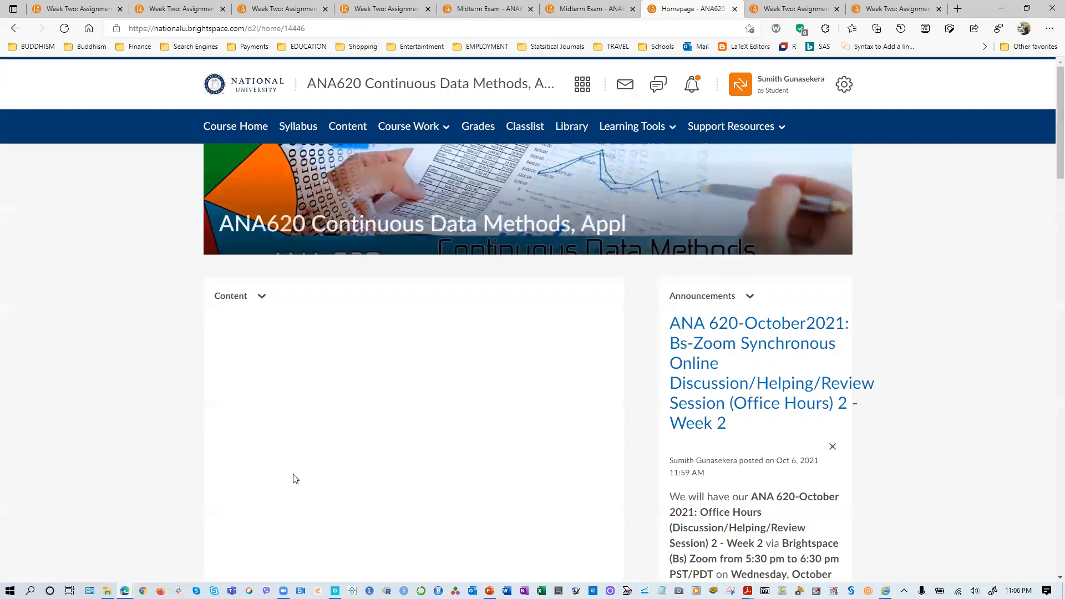
{"action": "scroll", "coordinate": [296, 473], "scroll_direction": "down", "scroll_amount": 9}
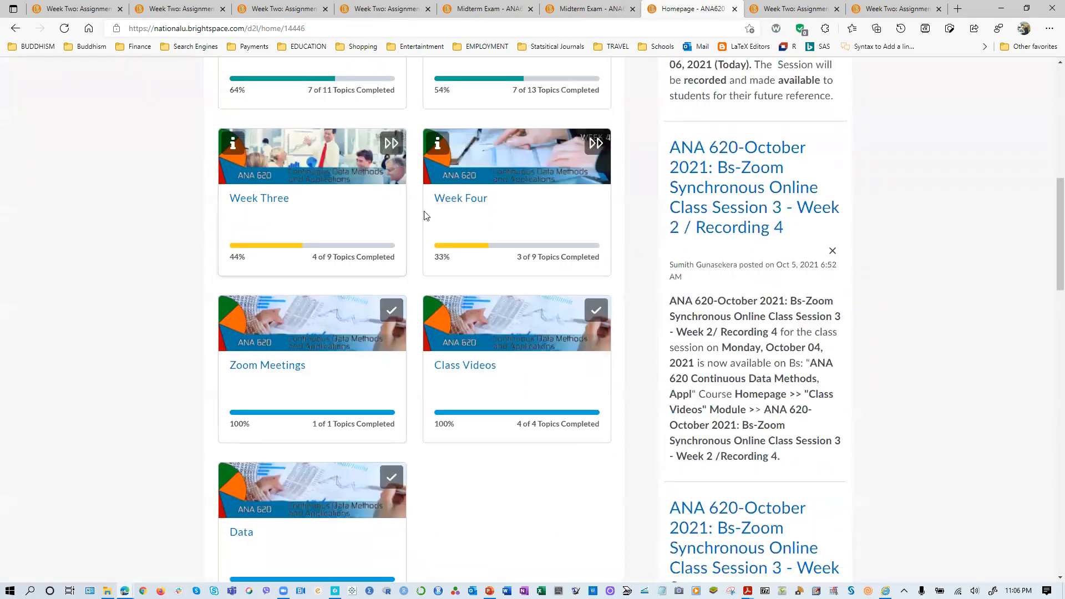
{"action": "scroll", "coordinate": [438, 245], "scroll_direction": "up", "scroll_amount": 4}
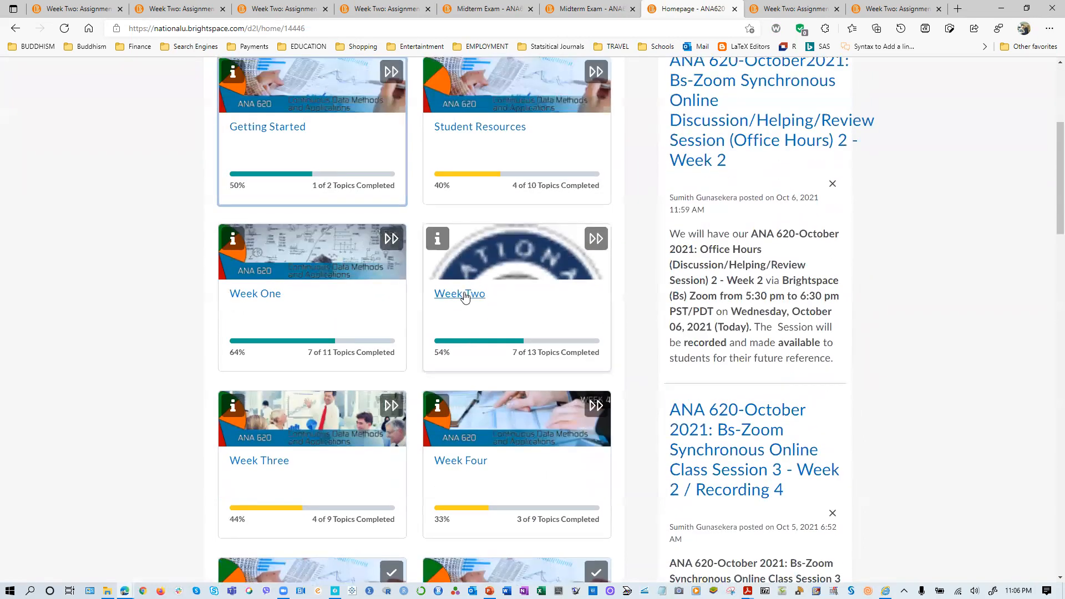
{"action": "left_click", "coordinate": [463, 292]}
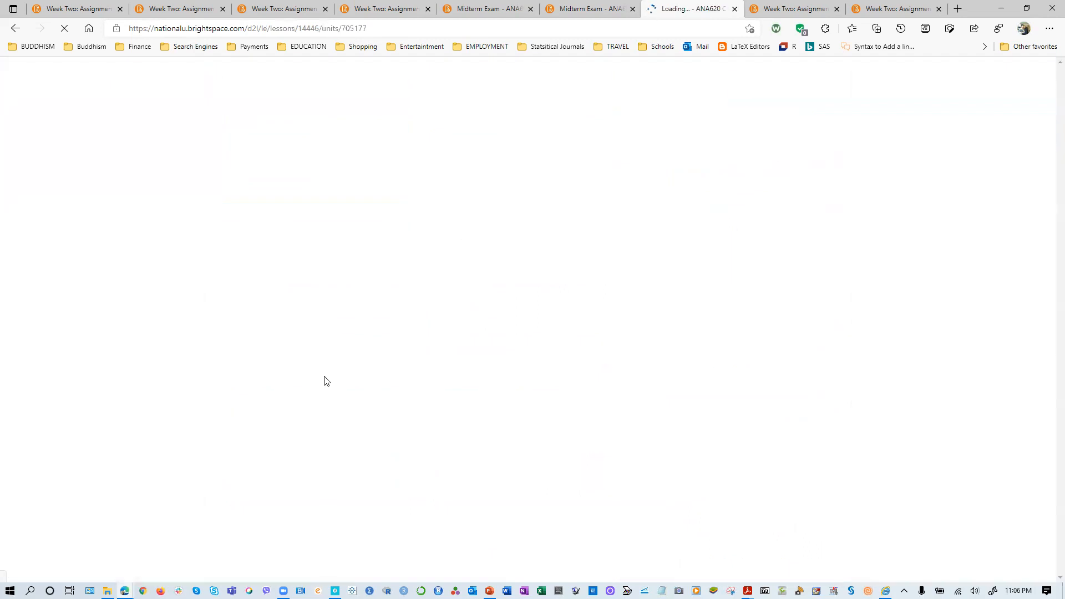
{"action": "scroll", "coordinate": [308, 444], "scroll_direction": "down", "scroll_amount": 10}
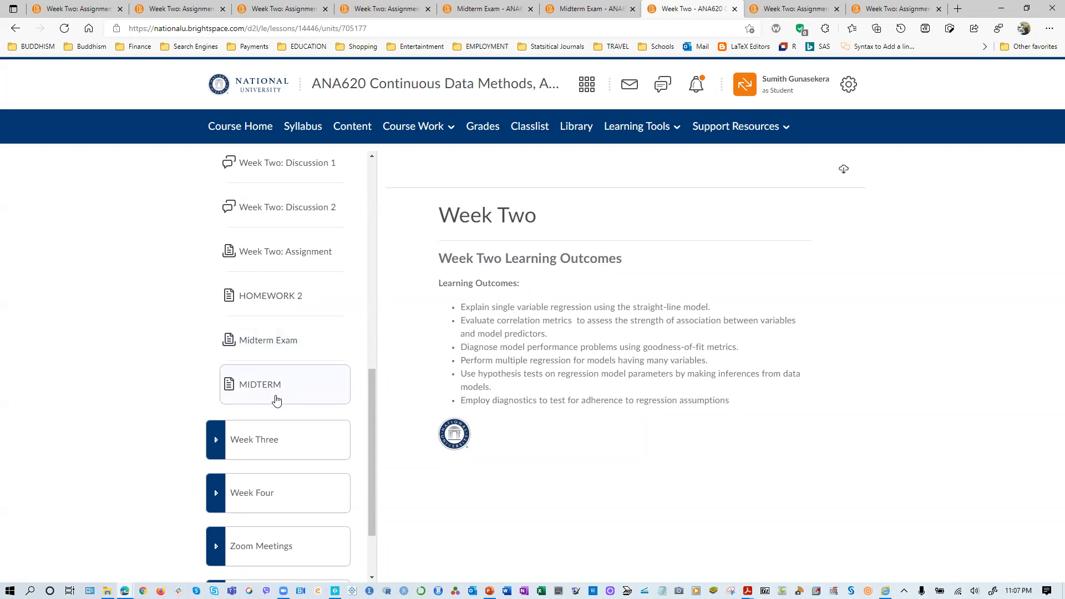
{"action": "left_click", "coordinate": [278, 348]}
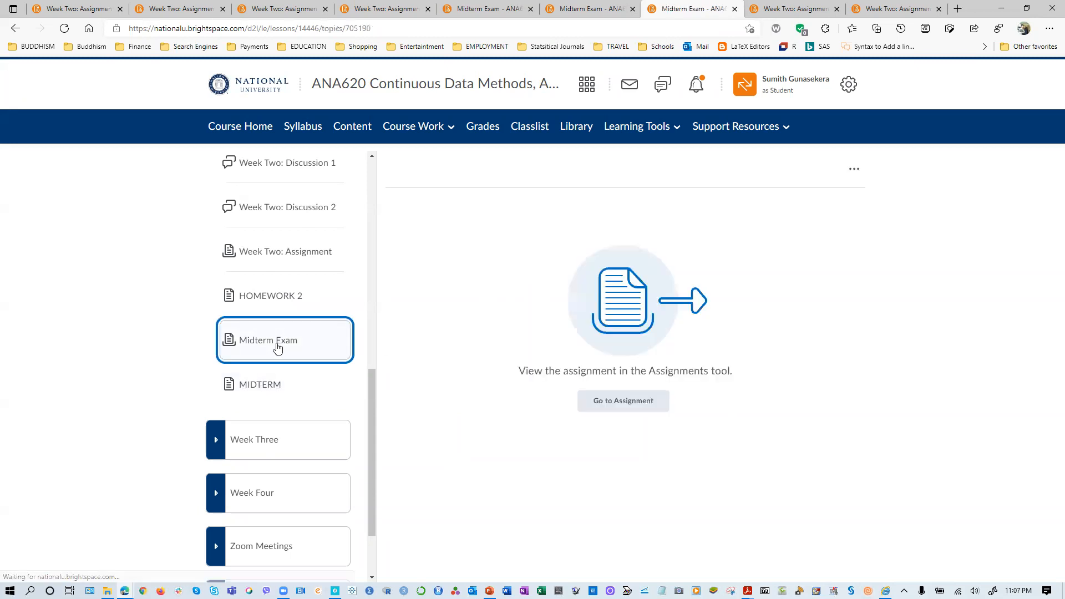
{"action": "left_click", "coordinate": [625, 398]}
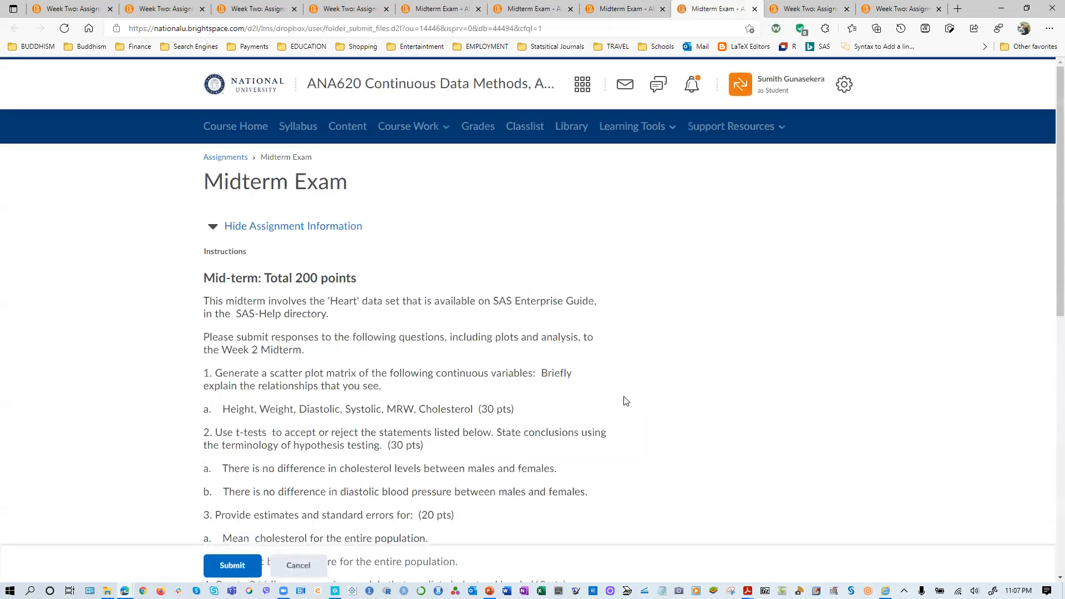
{"action": "scroll", "coordinate": [518, 425], "scroll_direction": "down", "scroll_amount": 7}
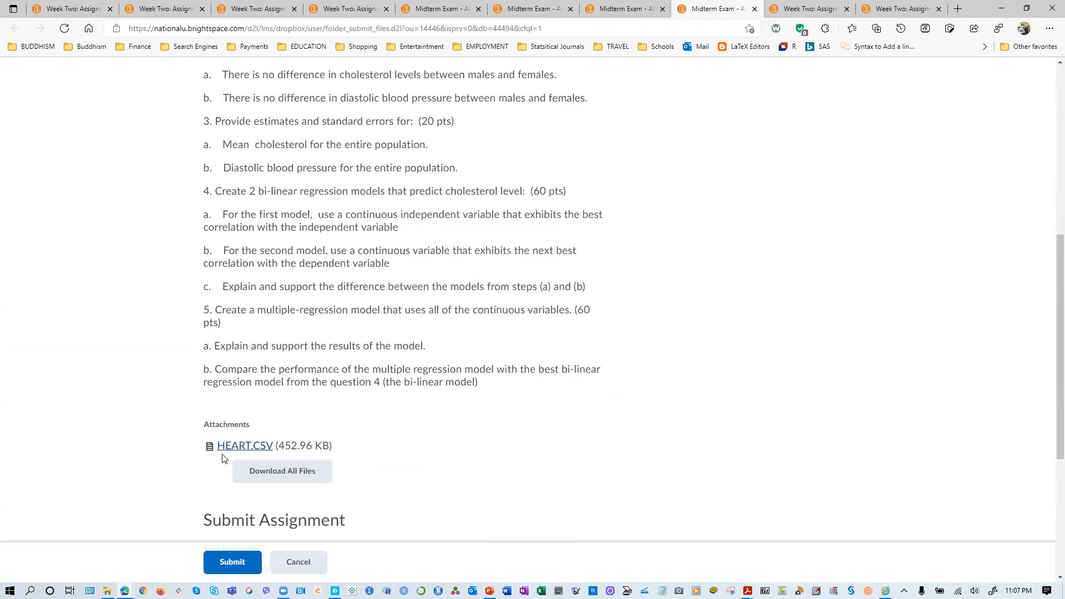
- Exit the student view and look over the unit cards on the course homepage
{"action": "scroll", "coordinate": [460, 463], "scroll_direction": "up", "scroll_amount": 7}
{"action": "left_click", "coordinate": [767, 97]}
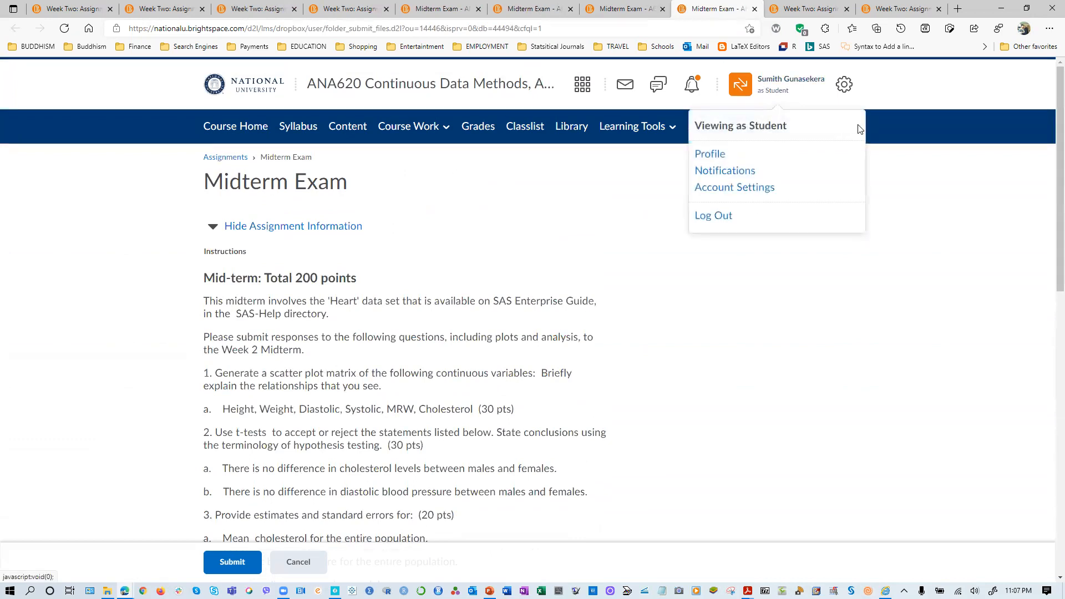
{"action": "left_click", "coordinate": [244, 136]}
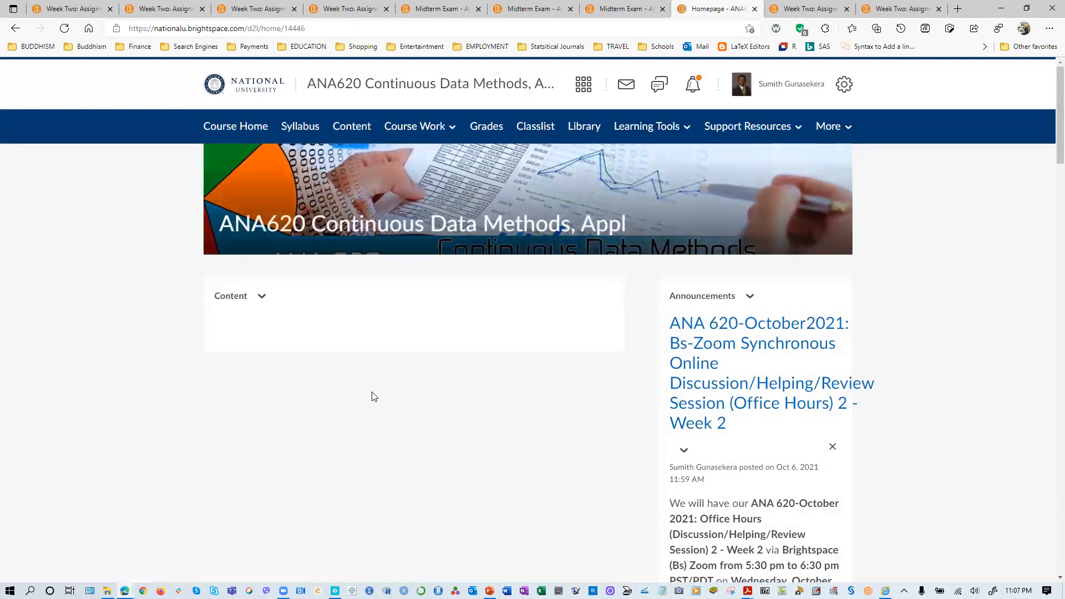
{"action": "scroll", "coordinate": [383, 408], "scroll_direction": "down", "scroll_amount": 7}
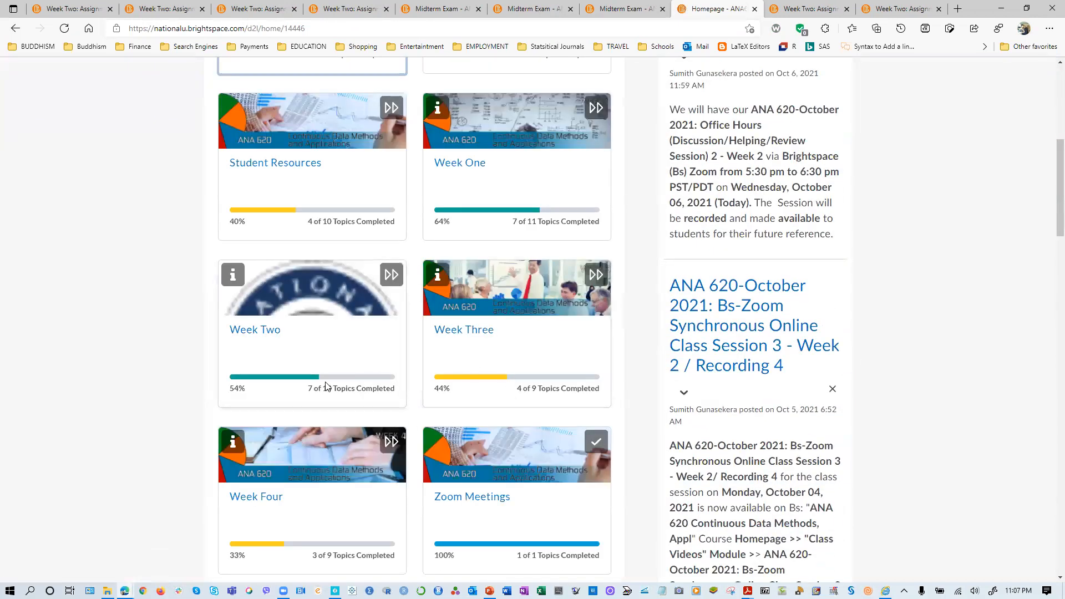
{"action": "scroll", "coordinate": [327, 386], "scroll_direction": "up", "scroll_amount": 5}
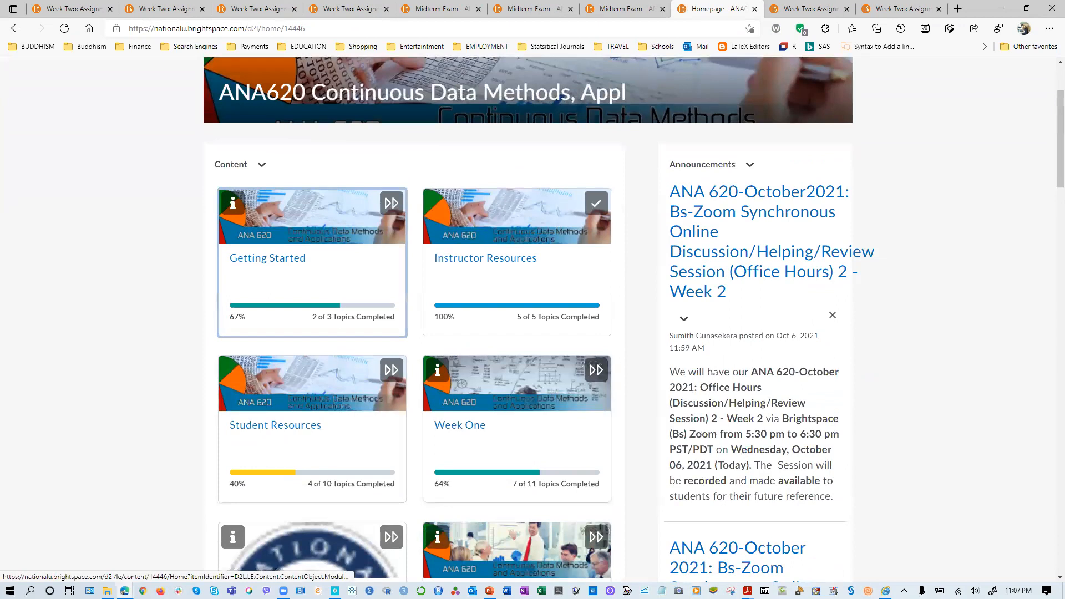
- Switch to MIDTERM.pdf in Adobe Acrobat, maximize its window, and read the data set description and questions 1 to 5
{"action": "left_click", "coordinate": [748, 591]}
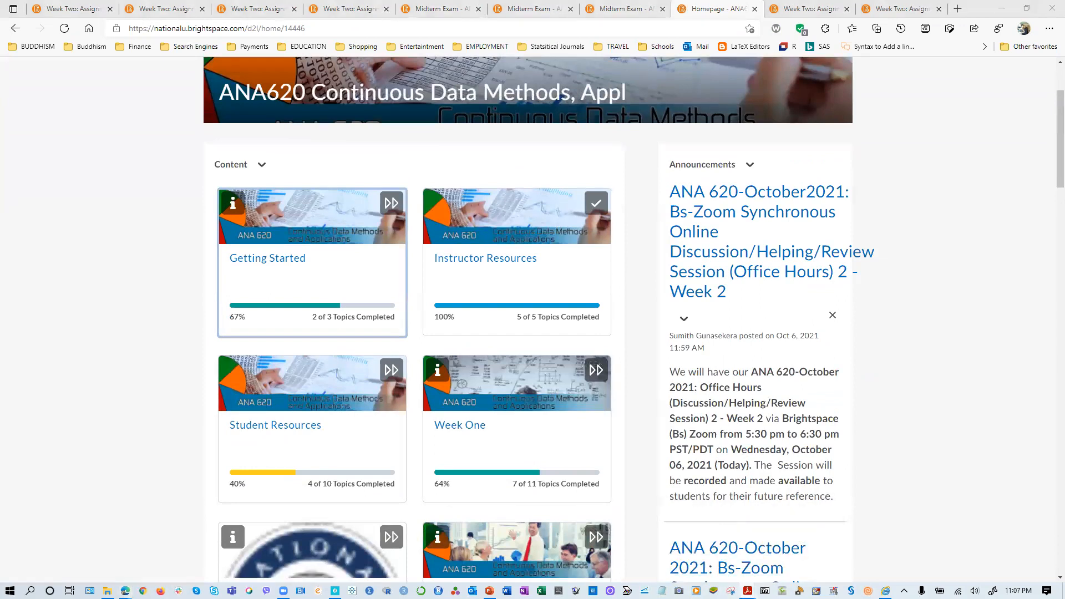
{"action": "left_click_drag", "start_coordinate": [544, 1], "coordinate": [545, 198]}
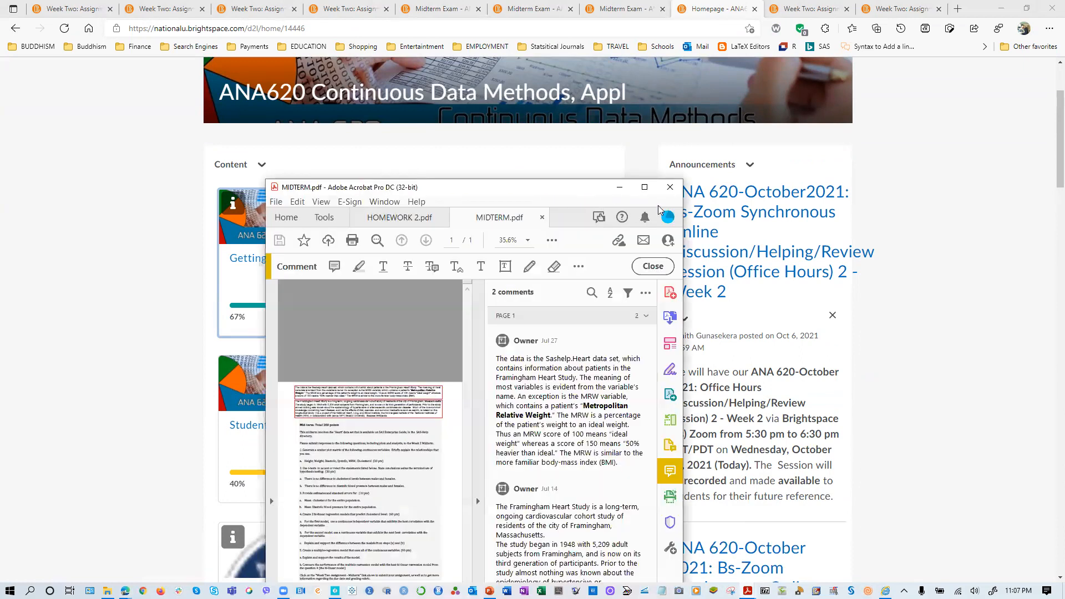
{"action": "left_click", "coordinate": [644, 187]}
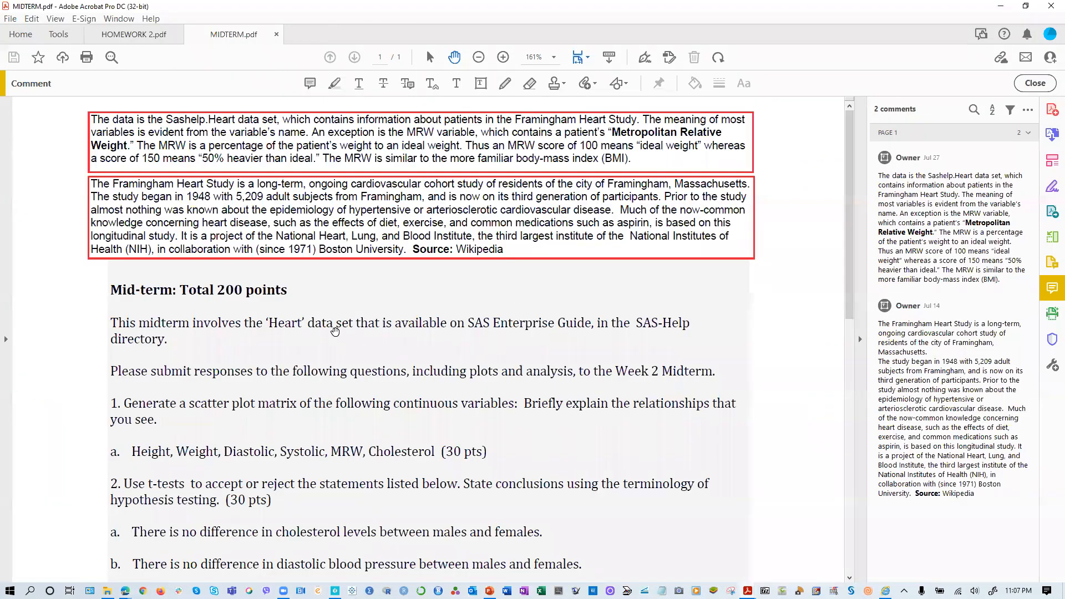
{"action": "scroll", "coordinate": [336, 331], "scroll_direction": "down", "scroll_amount": 3}
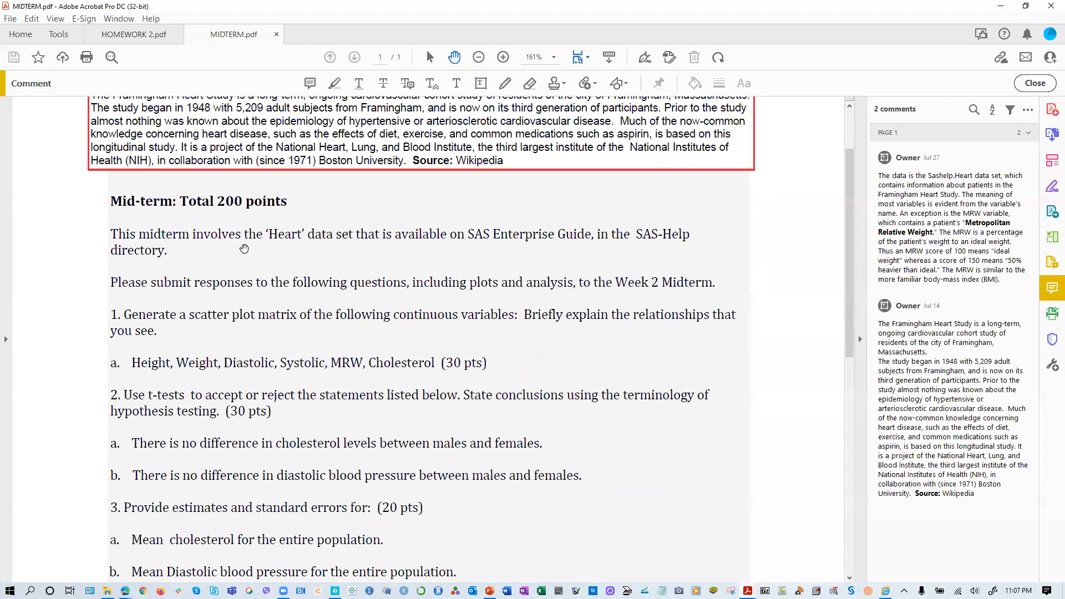
{"action": "scroll", "coordinate": [313, 295], "scroll_direction": "down", "scroll_amount": 2}
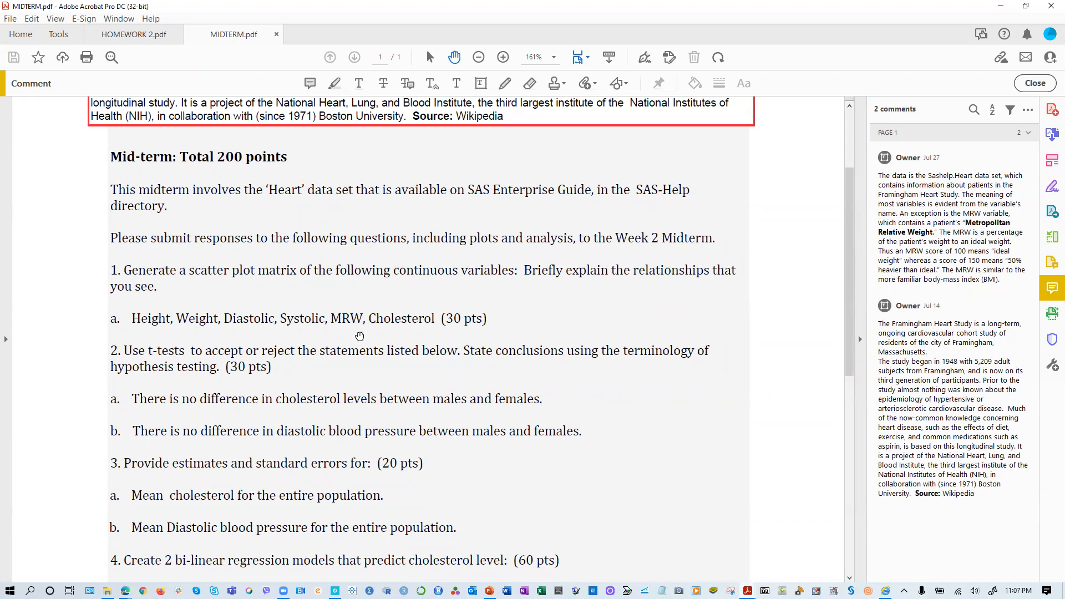
{"action": "scroll", "coordinate": [212, 344], "scroll_direction": "down", "scroll_amount": 2}
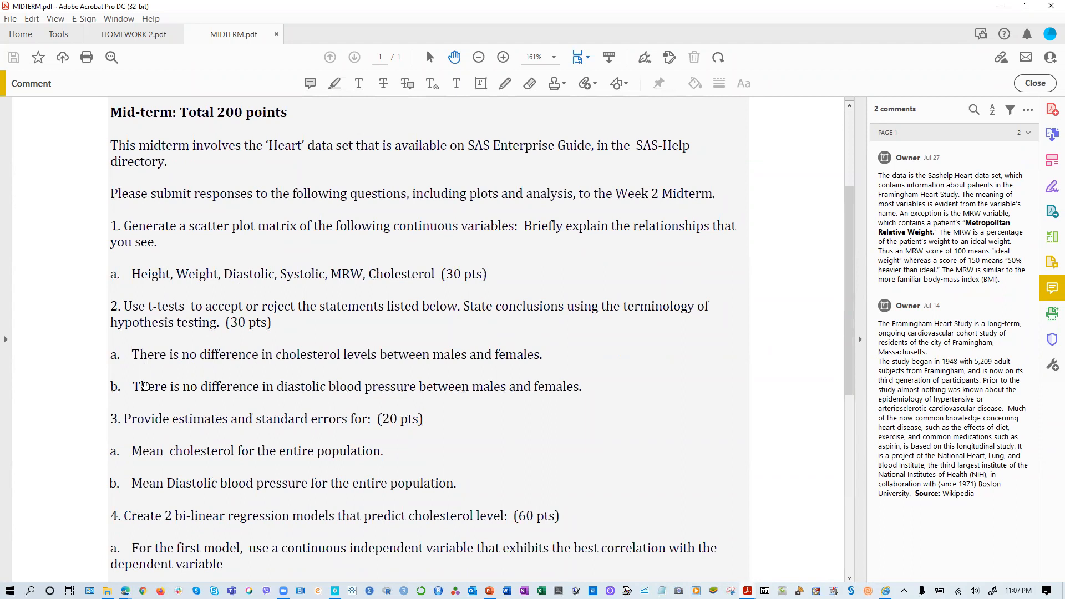
{"action": "scroll", "coordinate": [144, 383], "scroll_direction": "down", "scroll_amount": 4}
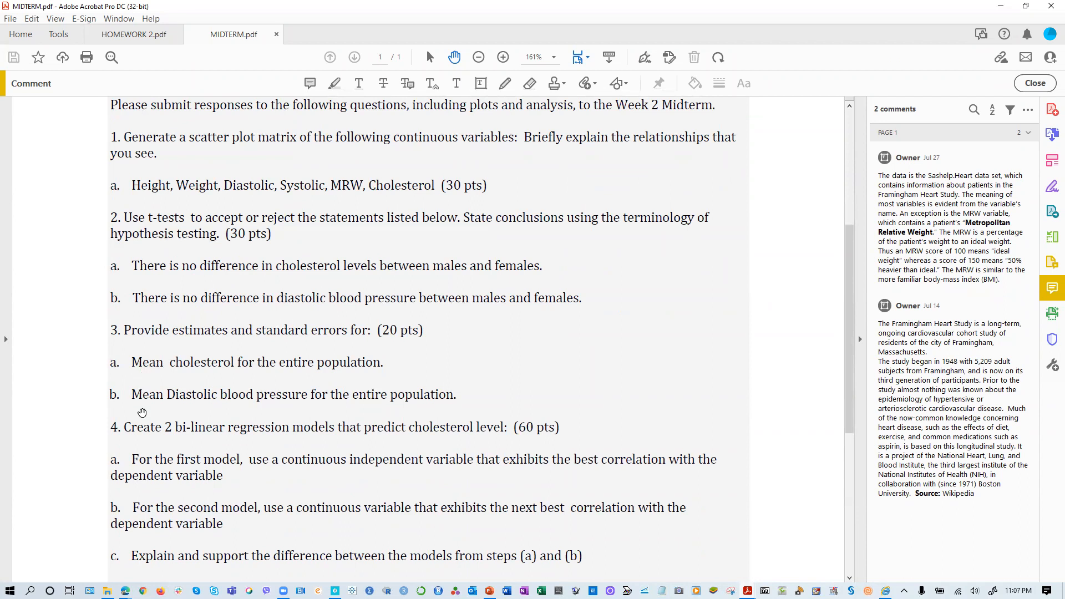
{"action": "scroll", "coordinate": [137, 411], "scroll_direction": "down", "scroll_amount": 3}
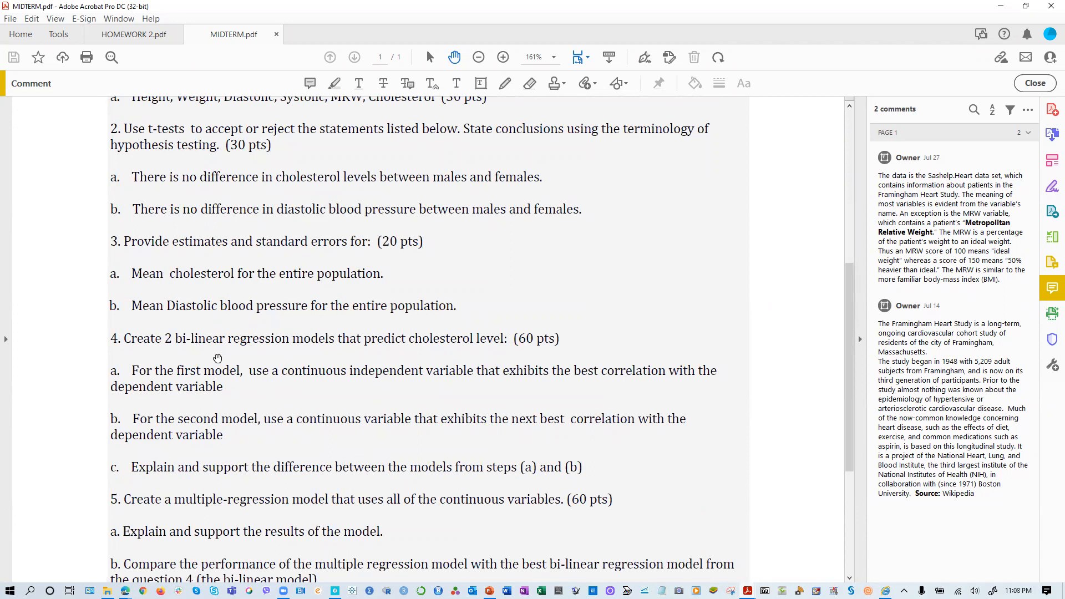
{"action": "scroll", "coordinate": [222, 394], "scroll_direction": "down", "scroll_amount": 1}
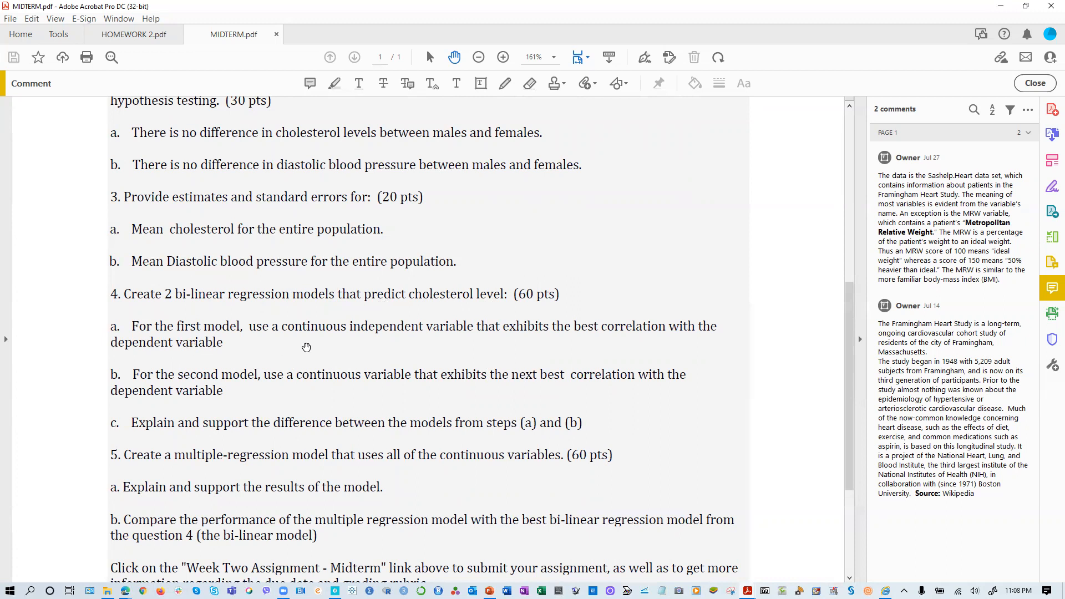
- Read the end of the midterm questions, then switch to SAS Studio and open the MIDTERM.sas program
{"action": "scroll", "coordinate": [306, 347], "scroll_direction": "down", "scroll_amount": 2}
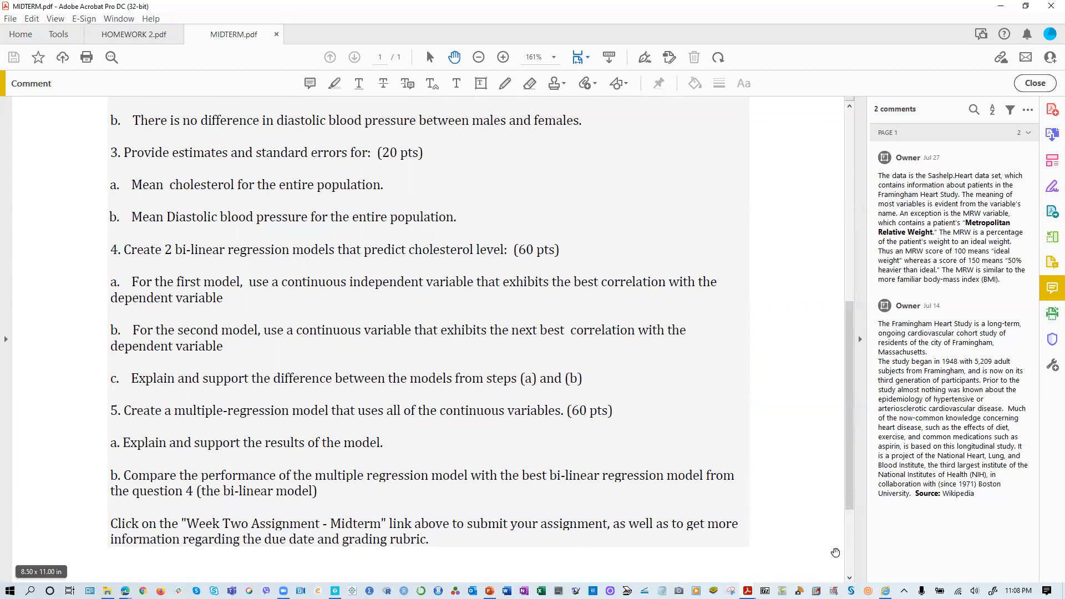
{"action": "key", "text": "alt+Tab"}
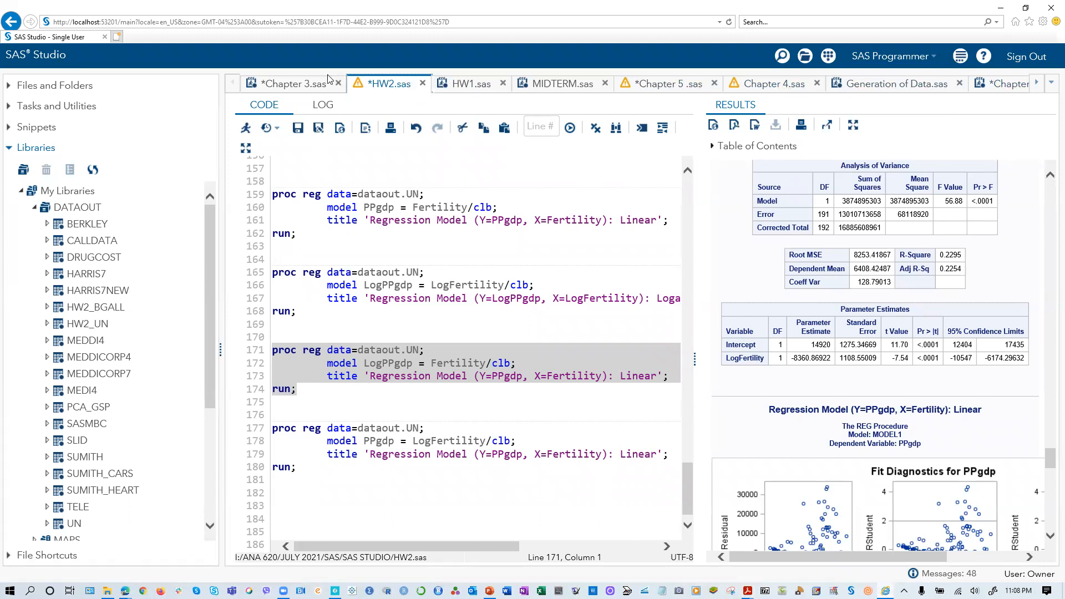
{"action": "left_click", "coordinate": [567, 88]}
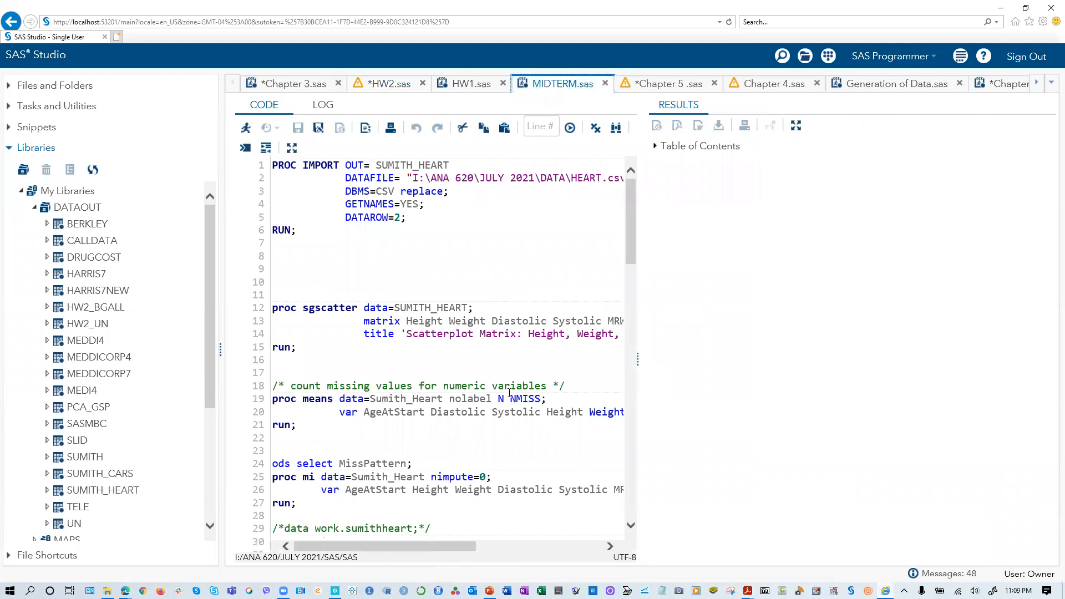
- Widen the code area and run only the PROC IMPORT block that loads HEART.csv into SUMITH_HEART
{"action": "left_click_drag", "start_coordinate": [638, 358], "coordinate": [766, 355]}
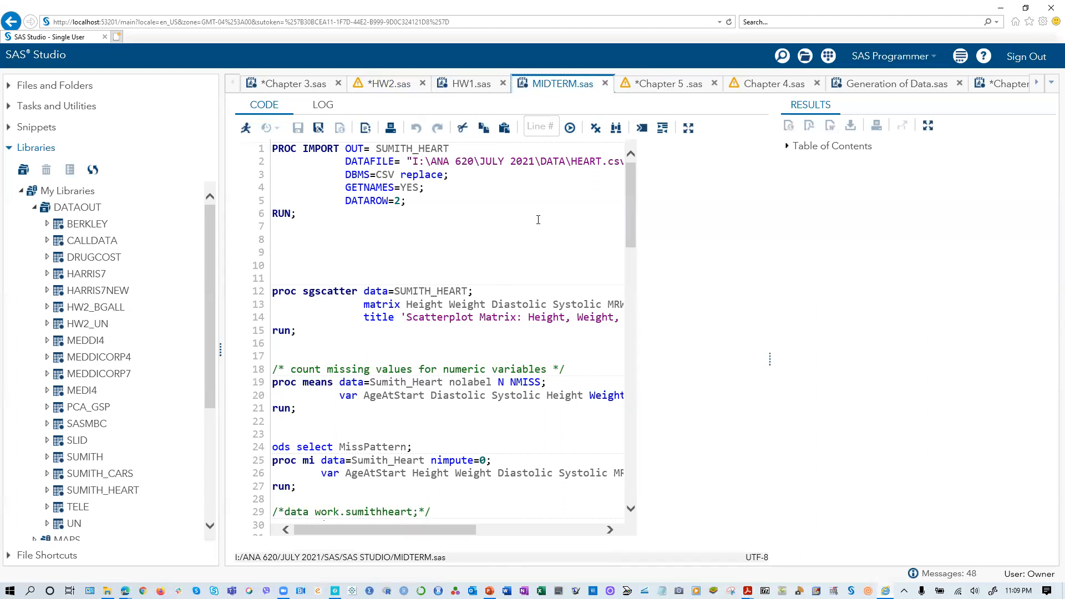
{"action": "left_click", "coordinate": [610, 220]}
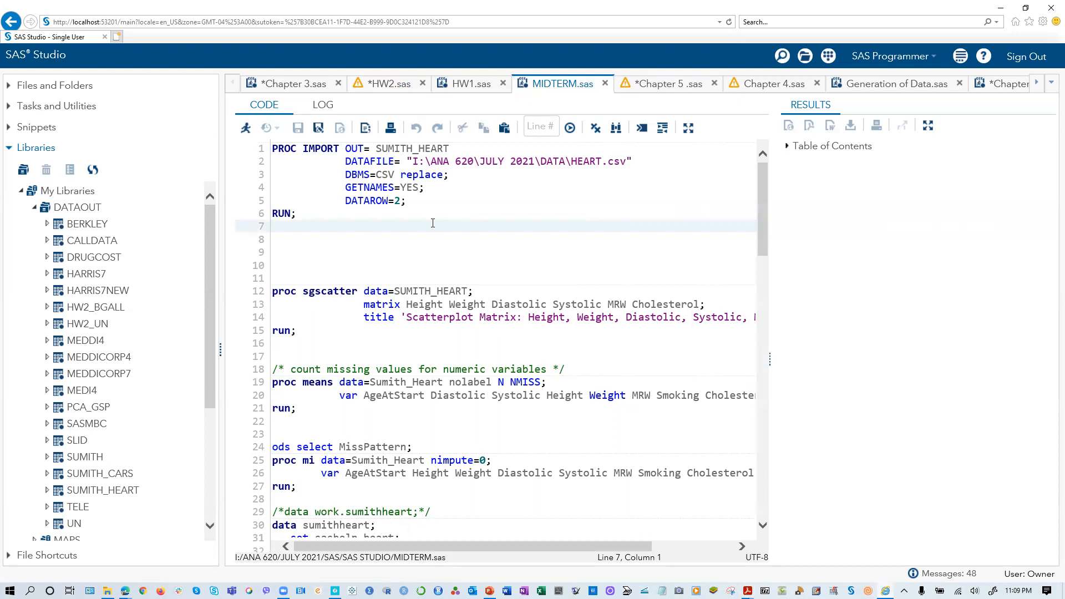
{"action": "left_click_drag", "start_coordinate": [311, 213], "coordinate": [255, 148]}
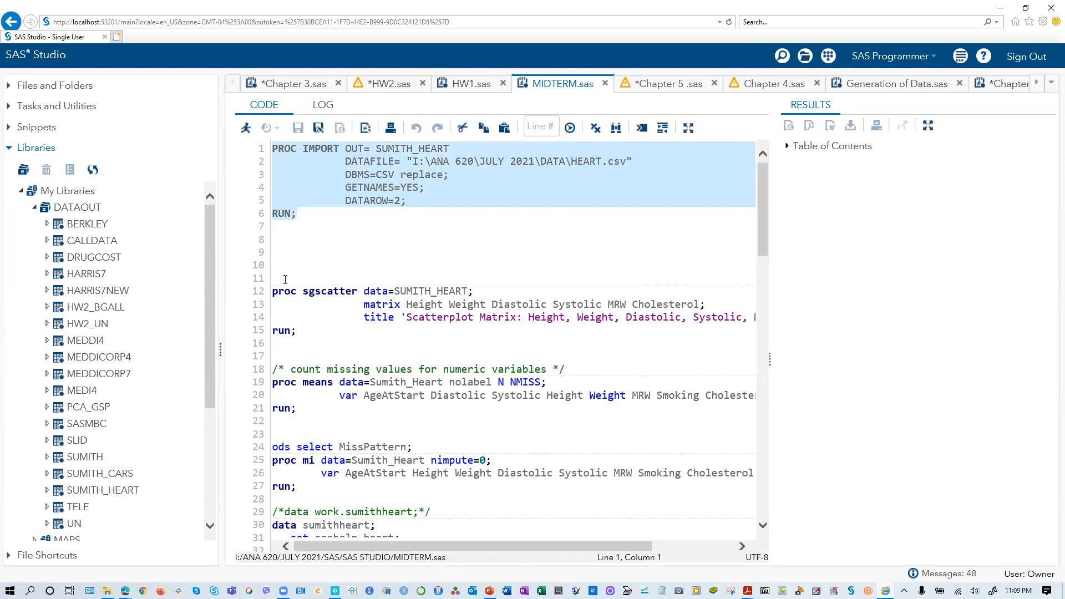
{"action": "left_click", "coordinate": [245, 128]}
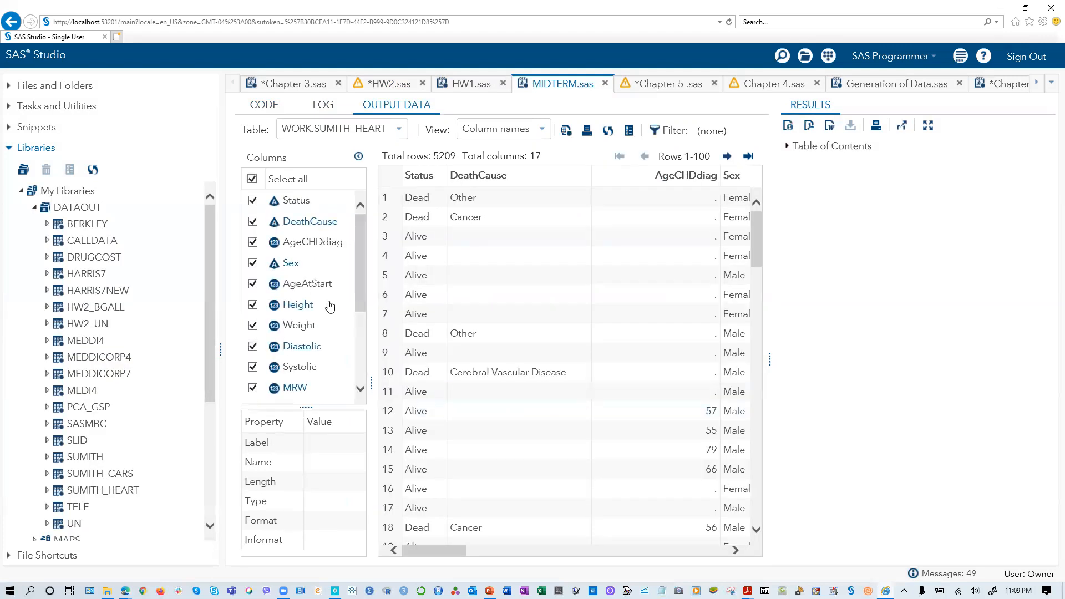
- Look across the columns of the WORK.SUMITH_HEART output table and examine the AgeAtDeath rows for missing values
{"action": "left_click", "coordinate": [705, 550]}
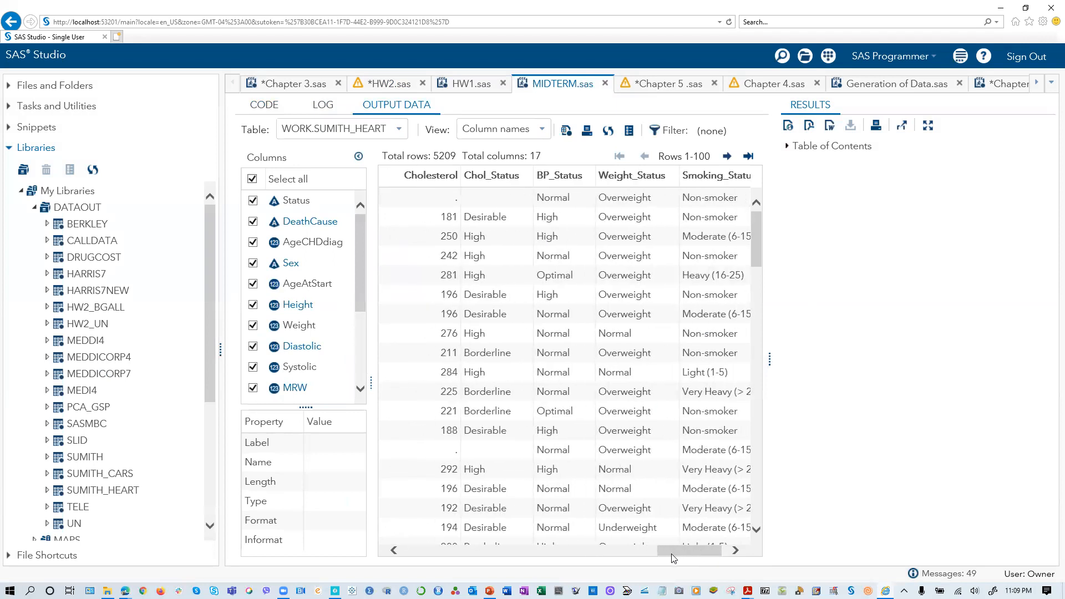
{"action": "left_click_drag", "start_coordinate": [695, 550], "coordinate": [659, 552]}
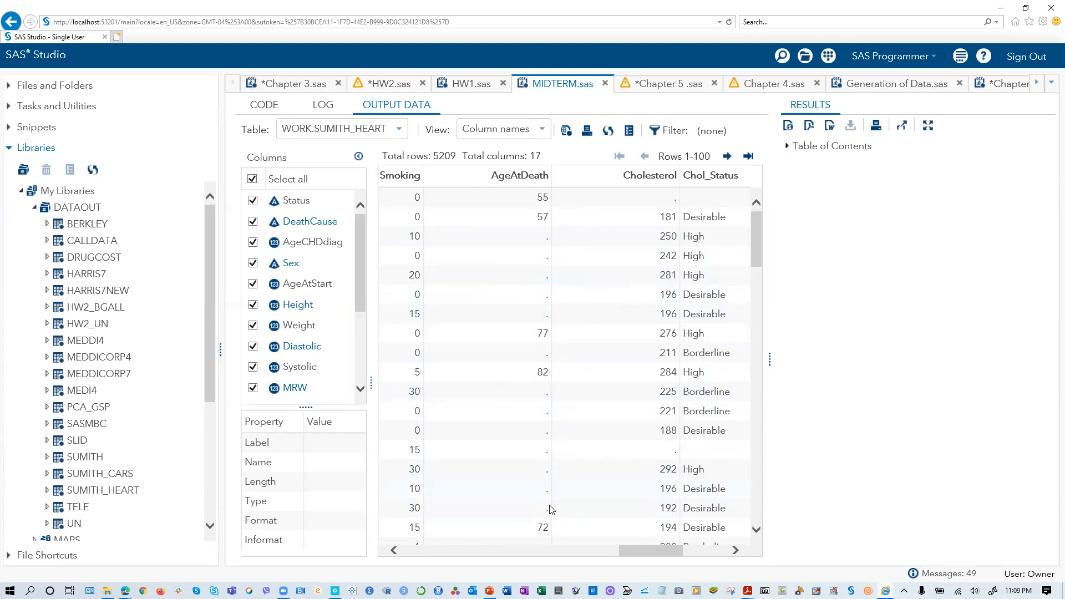
{"action": "left_click_drag", "start_coordinate": [641, 550], "coordinate": [719, 564]}
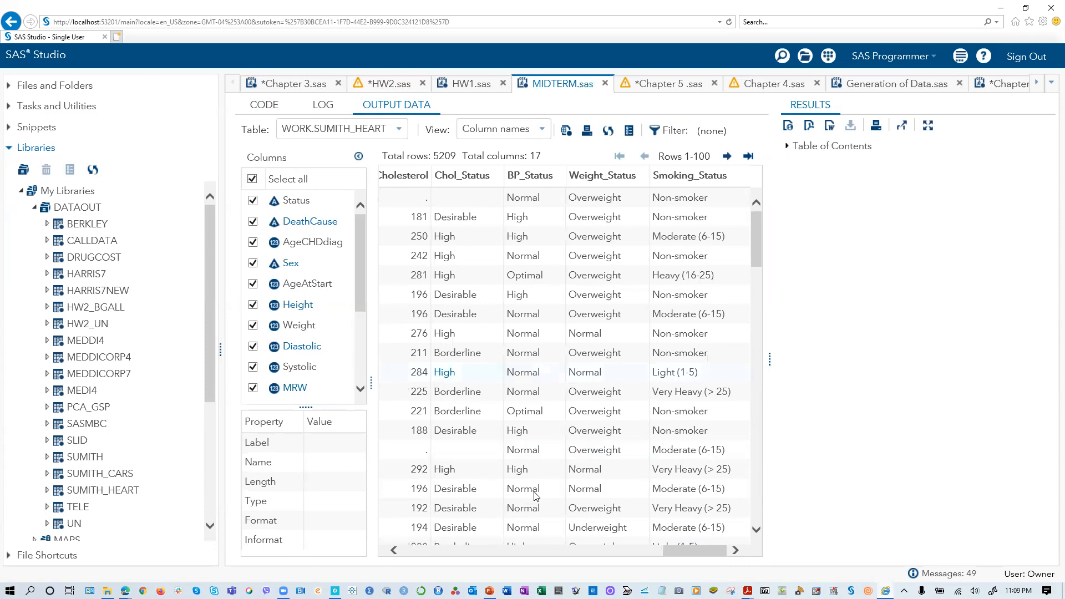
{"action": "left_click", "coordinate": [622, 550]}
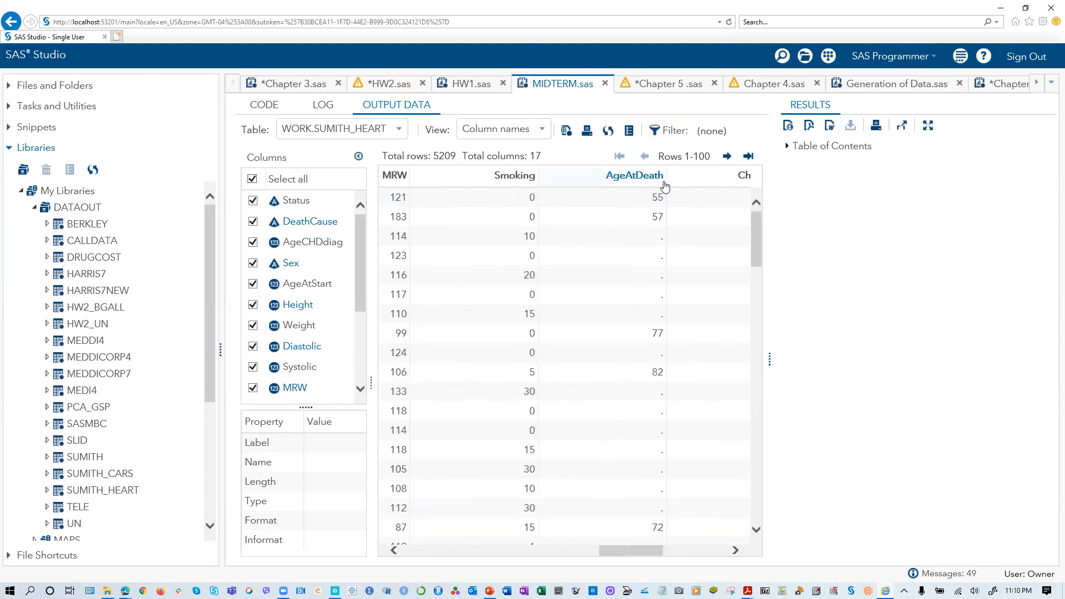
{"action": "scroll", "coordinate": [642, 340], "scroll_direction": "down", "scroll_amount": 10}
{"action": "scroll", "coordinate": [642, 340], "scroll_direction": "down", "scroll_amount": 10}
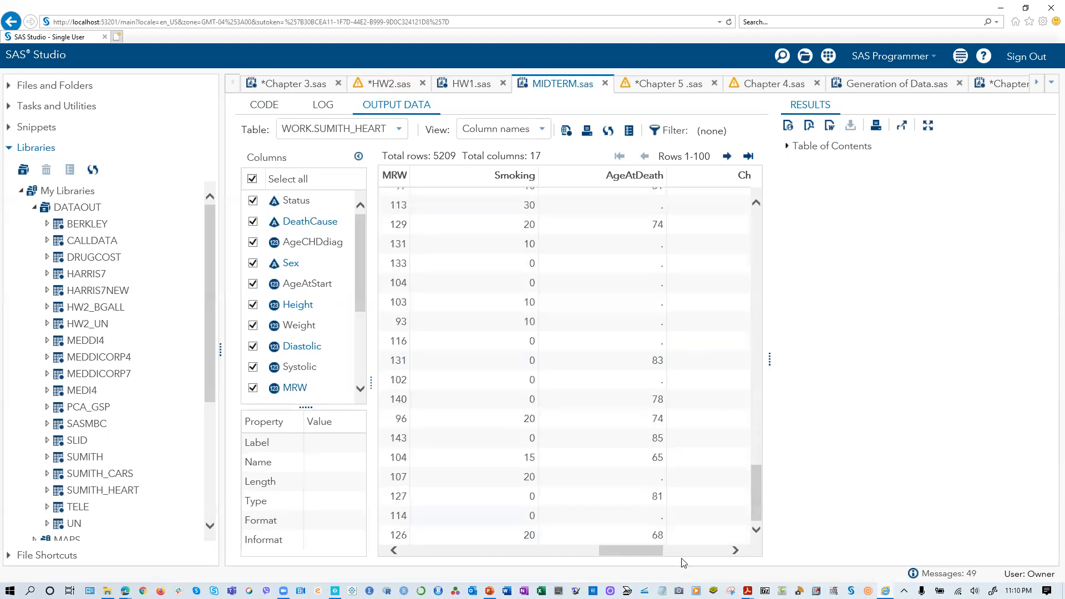
- Examine the Cholesterol, Chol_Status, Smoking_Status, Smoking and AgeAtDeath columns of the output table for missing entries
{"action": "left_click", "coordinate": [699, 549]}
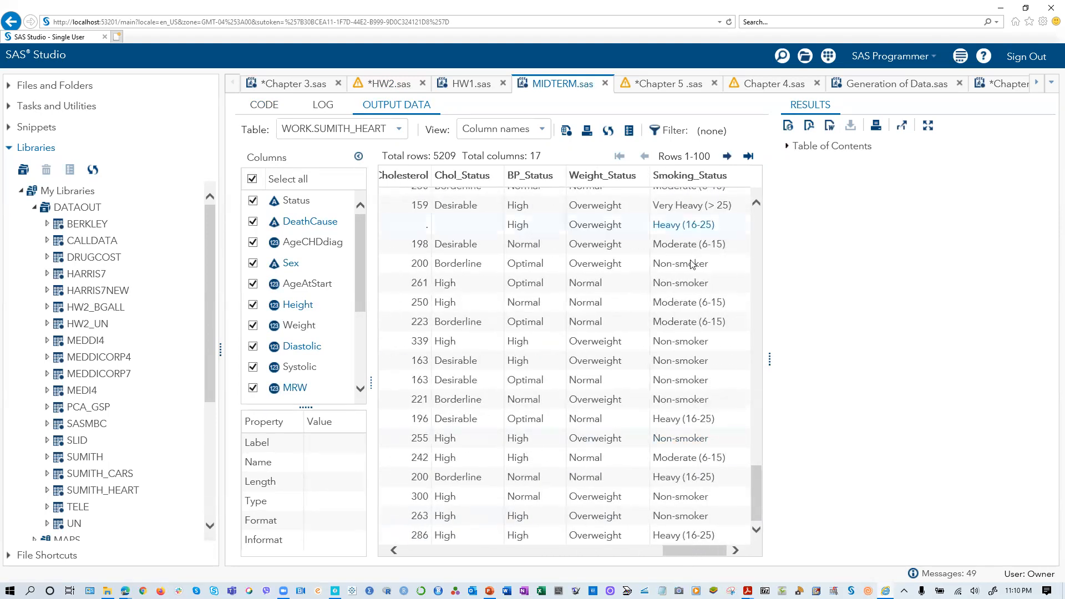
{"action": "scroll", "coordinate": [685, 333], "scroll_direction": "up", "scroll_amount": 8}
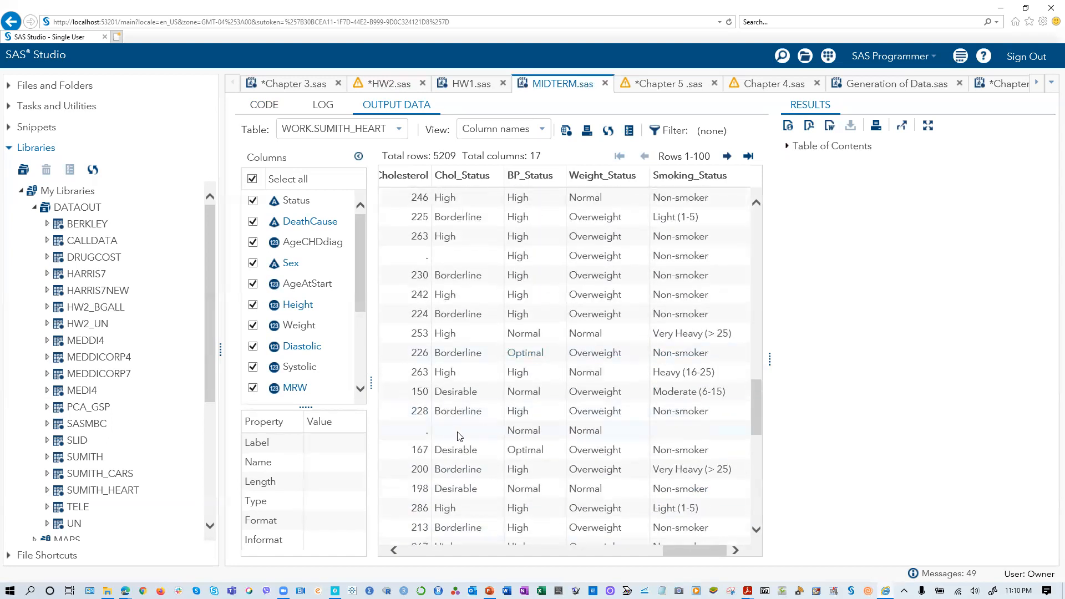
{"action": "scroll", "coordinate": [460, 333], "scroll_direction": "up", "scroll_amount": 4}
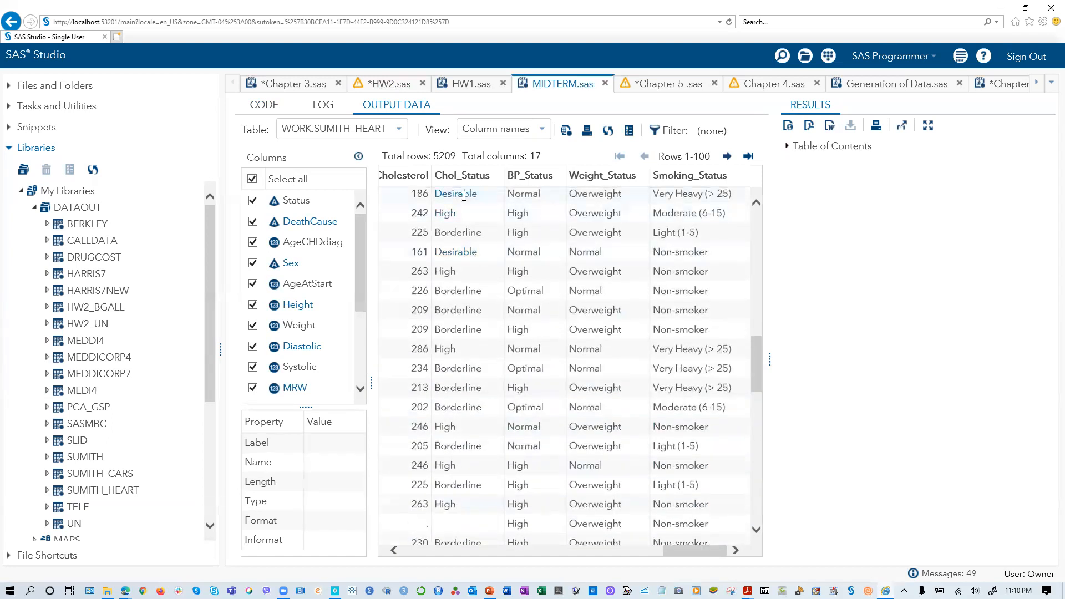
{"action": "scroll", "coordinate": [464, 250], "scroll_direction": "down", "scroll_amount": 3}
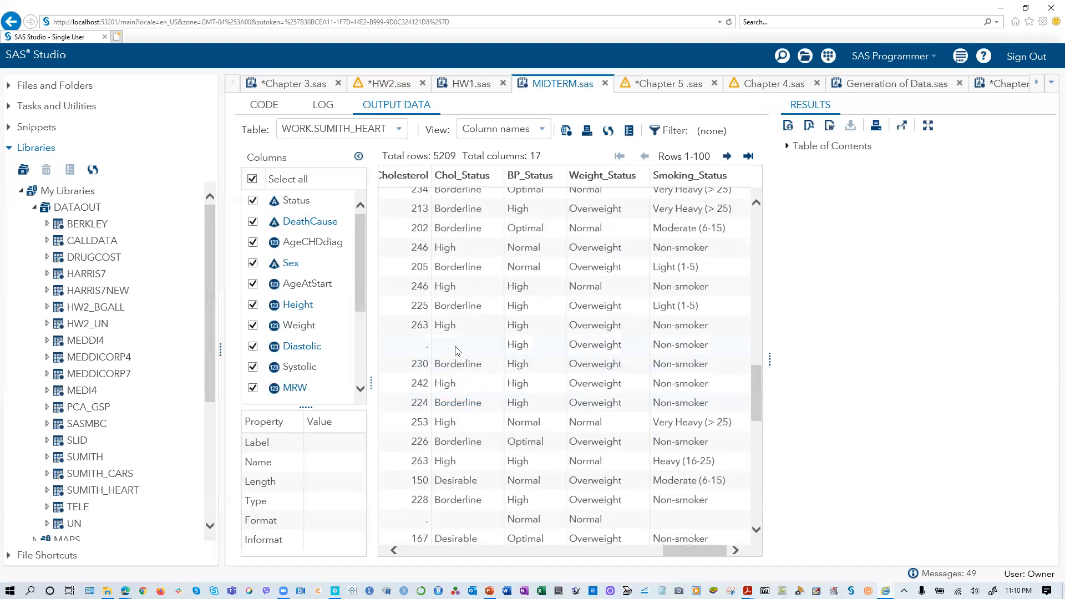
{"action": "scroll", "coordinate": [449, 366], "scroll_direction": "down", "scroll_amount": 5}
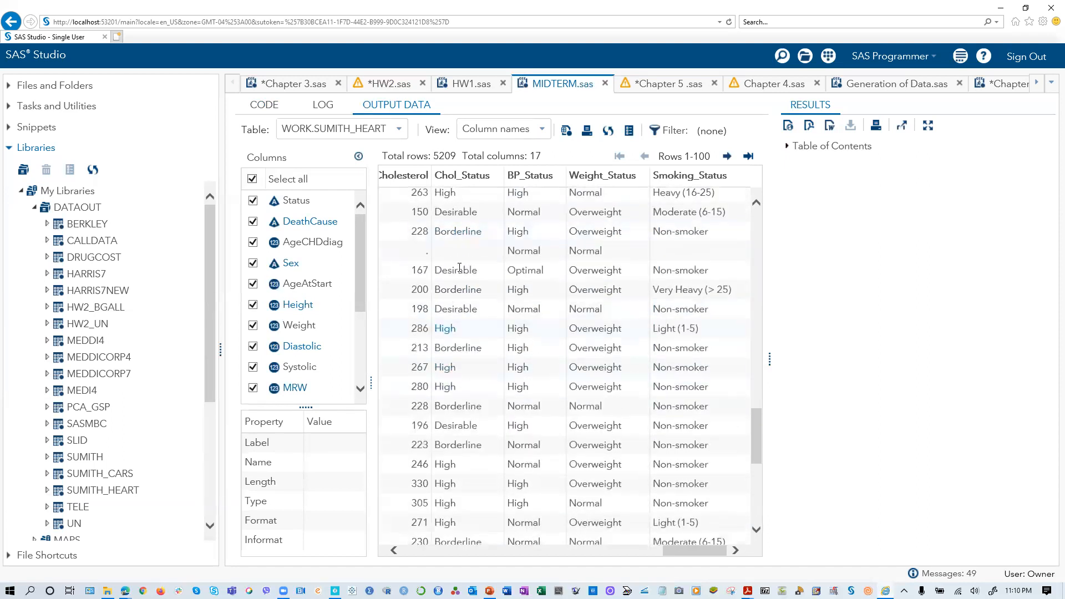
{"action": "left_click", "coordinate": [630, 551]}
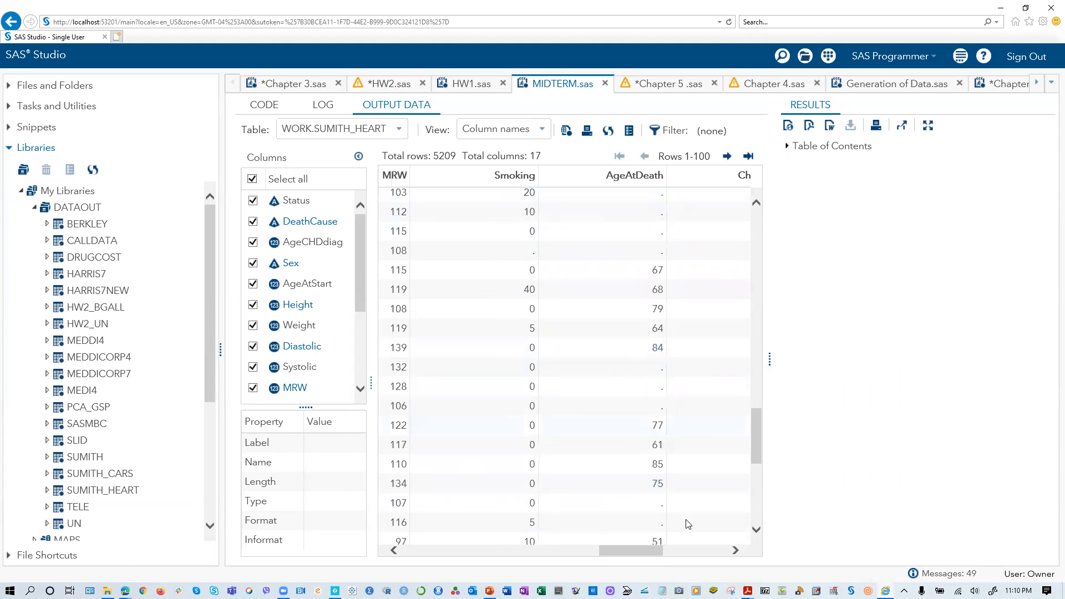
{"action": "left_click", "coordinate": [735, 551]}
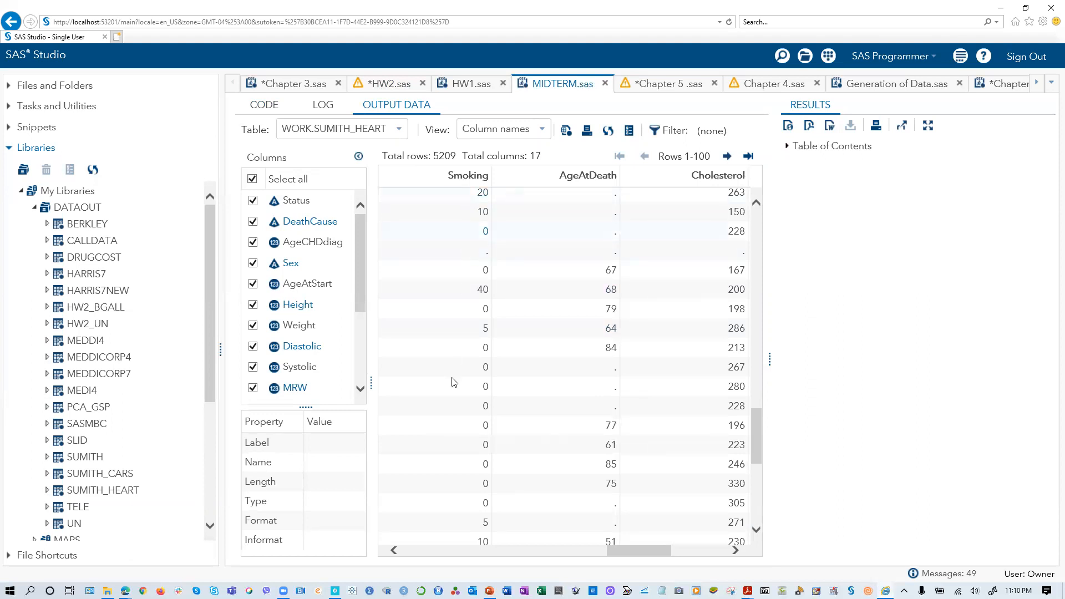
{"action": "scroll", "coordinate": [480, 510], "scroll_direction": "up", "scroll_amount": 15}
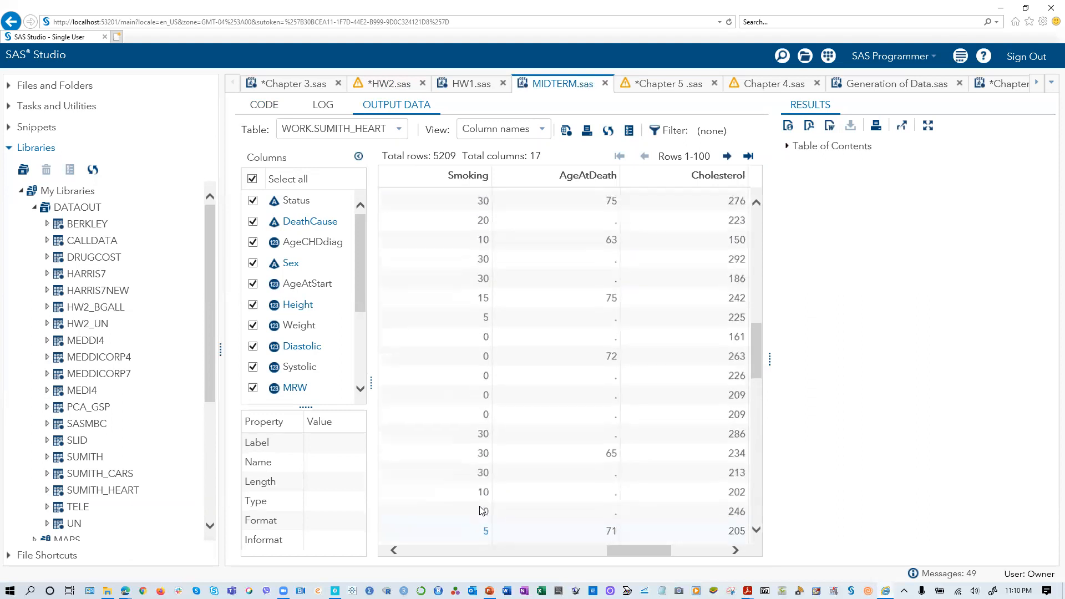
{"action": "scroll", "coordinate": [480, 506], "scroll_direction": "up", "scroll_amount": 7}
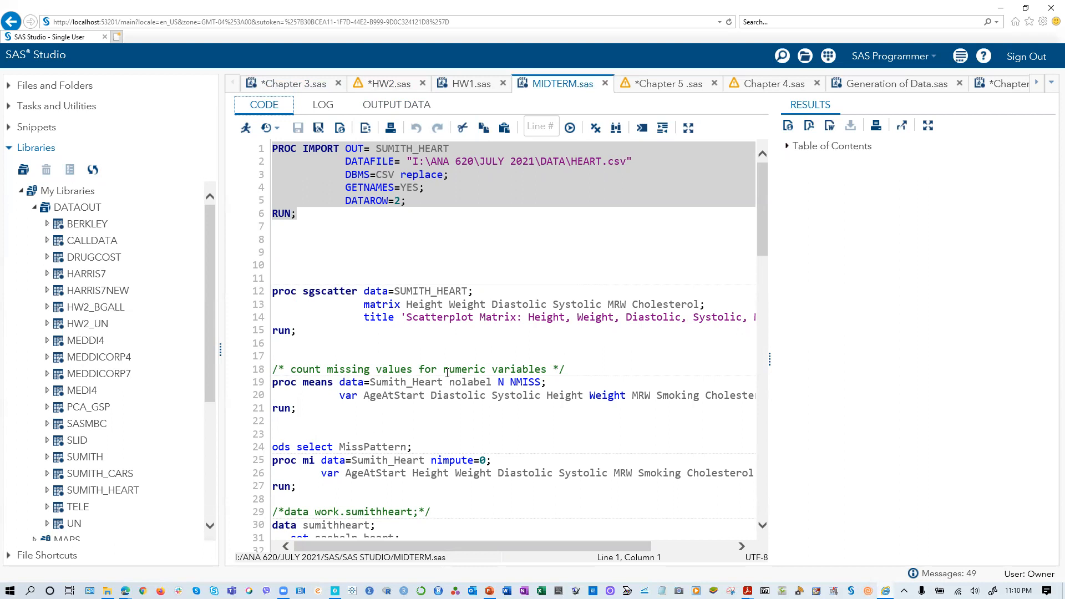
- Return to the code, widen its area, and run only the PROC SGSCATTER block for the SUMITH_HEART scatterplot matrix
{"action": "scroll", "coordinate": [441, 381], "scroll_direction": "down", "scroll_amount": 3}
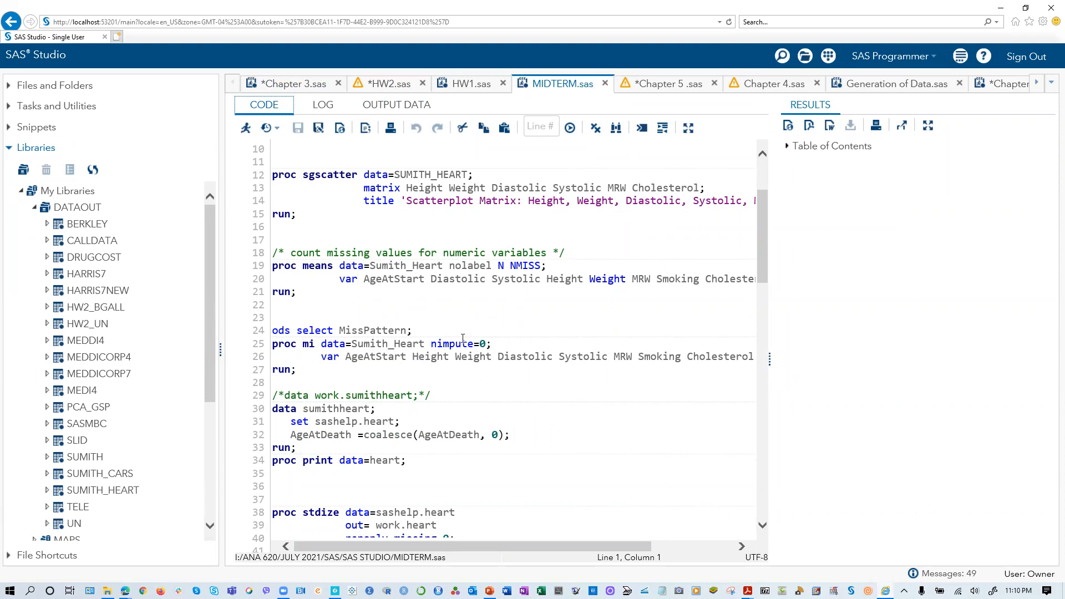
{"action": "scroll", "coordinate": [422, 375], "scroll_direction": "down", "scroll_amount": 2}
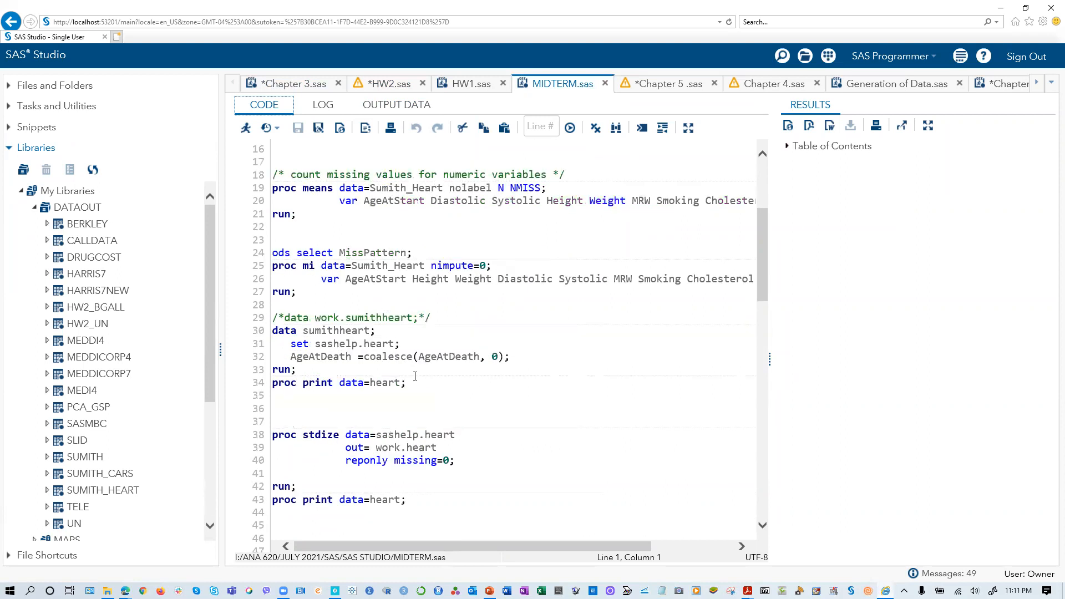
{"action": "scroll", "coordinate": [370, 373], "scroll_direction": "up", "scroll_amount": 3}
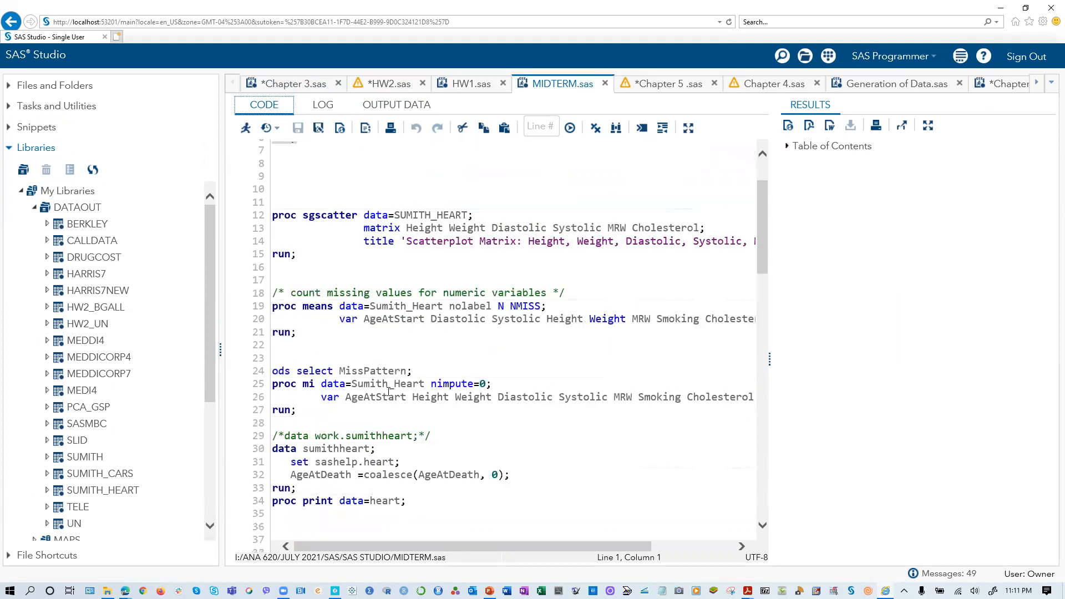
{"action": "left_click_drag", "start_coordinate": [770, 360], "coordinate": [864, 360]}
{"action": "scroll", "coordinate": [319, 259], "scroll_direction": "up", "scroll_amount": 2}
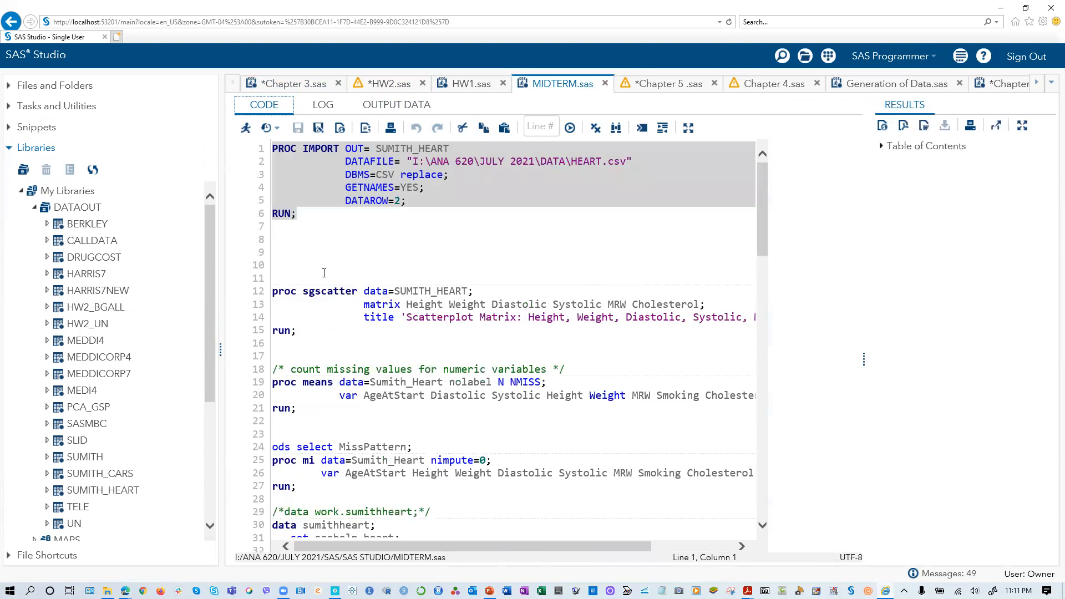
{"action": "left_click_drag", "start_coordinate": [309, 336], "coordinate": [263, 289]}
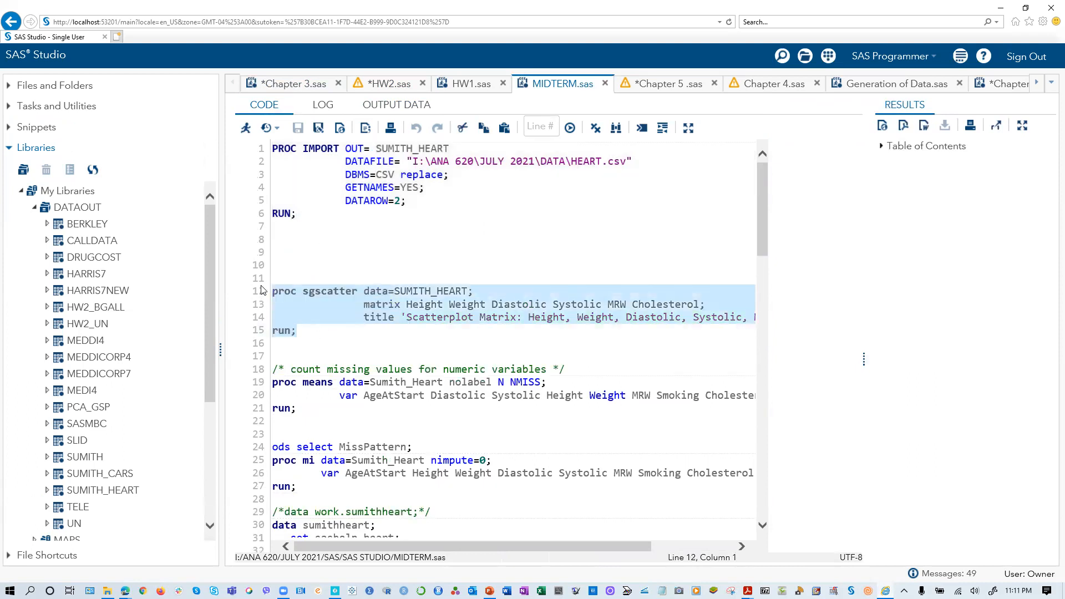
{"action": "left_click", "coordinate": [245, 127]}
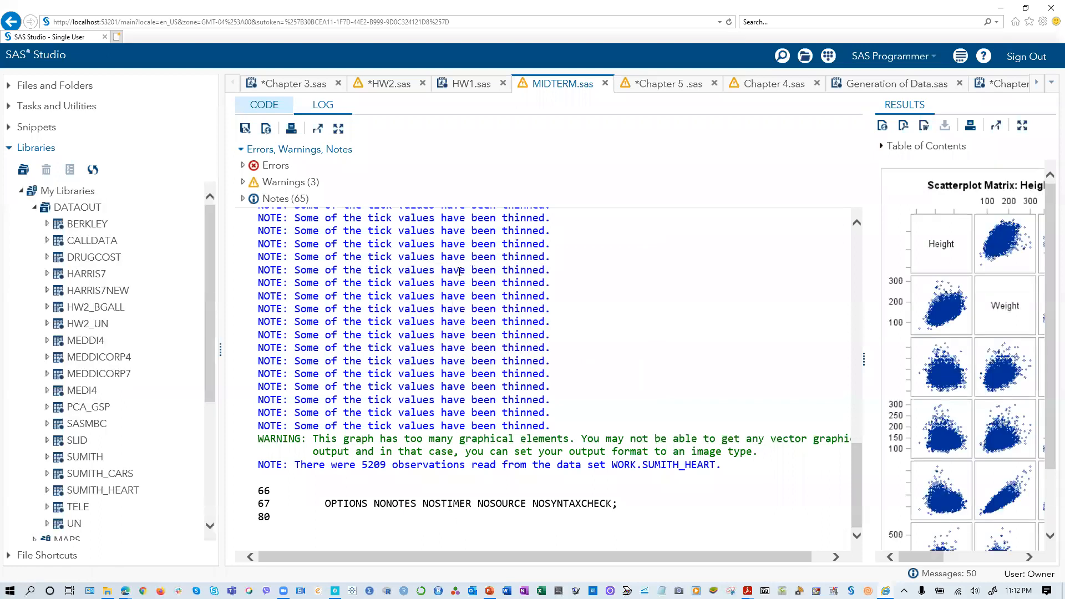
- Look through the log and widen the results area to view the scatterplot matrix of all six variables
{"action": "scroll", "coordinate": [859, 362], "scroll_direction": "up", "scroll_amount": 10}
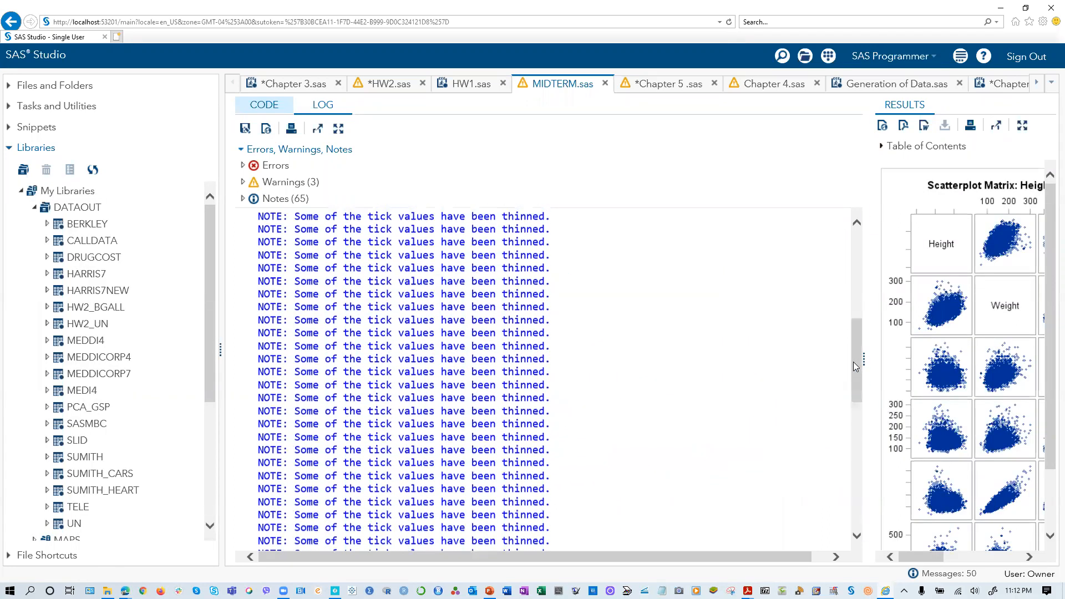
{"action": "left_click_drag", "start_coordinate": [864, 361], "coordinate": [553, 351]}
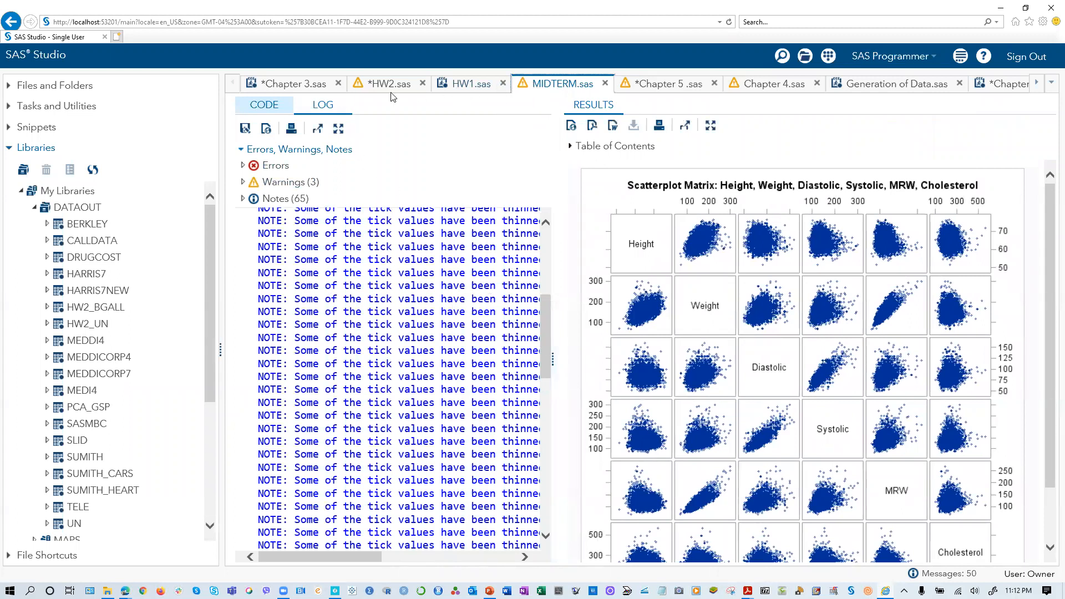
- Return to the code, widen its area, and run only the PROC MEANS block that counts missing values for numeric variables
{"action": "left_click", "coordinate": [264, 106]}
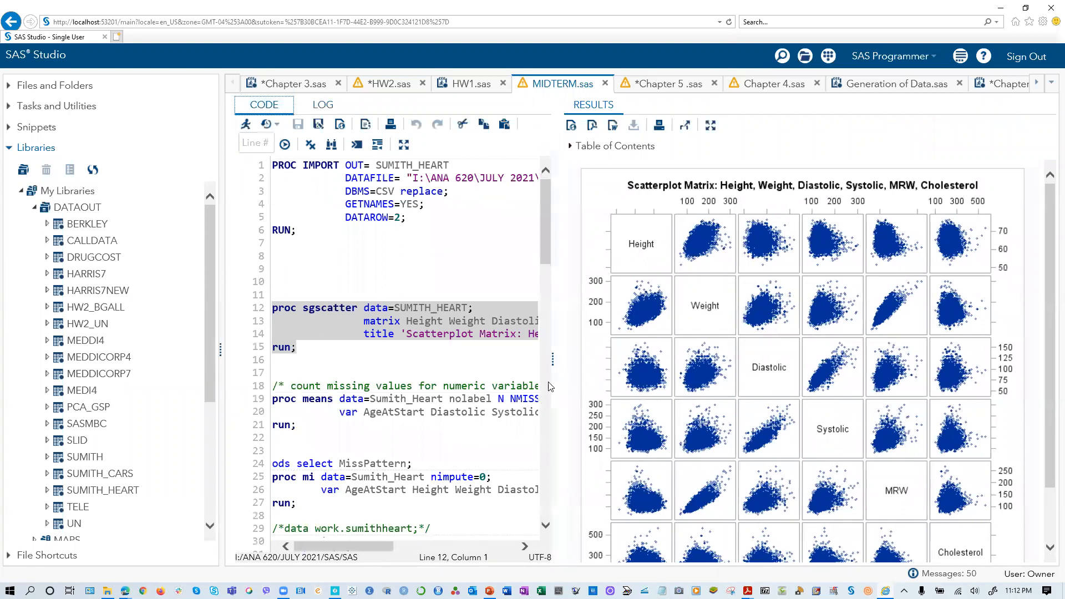
{"action": "left_click_drag", "start_coordinate": [553, 359], "coordinate": [756, 359]}
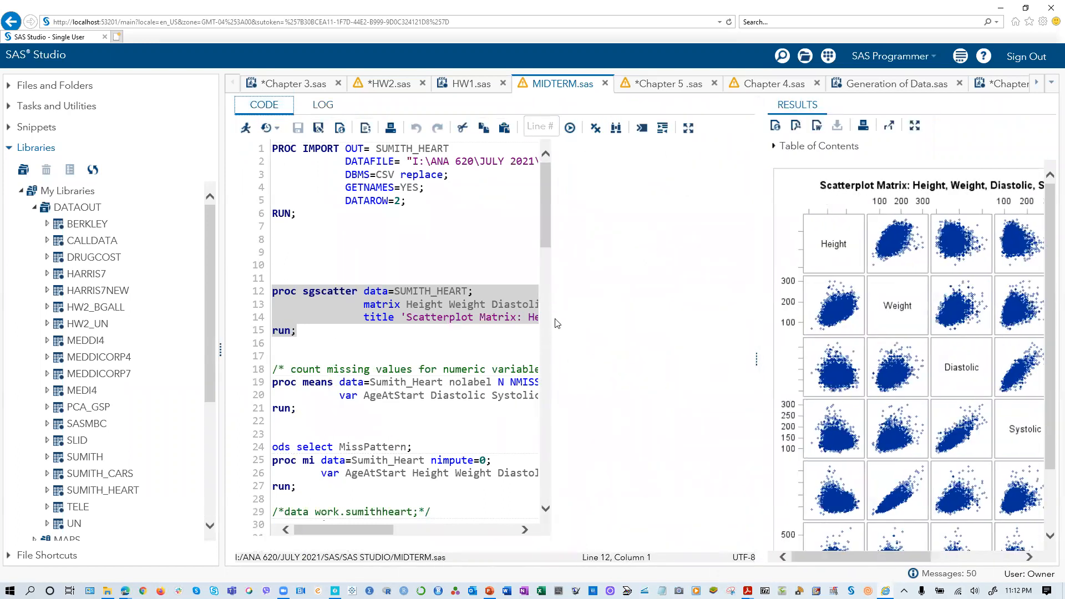
{"action": "left_click", "coordinate": [756, 361]}
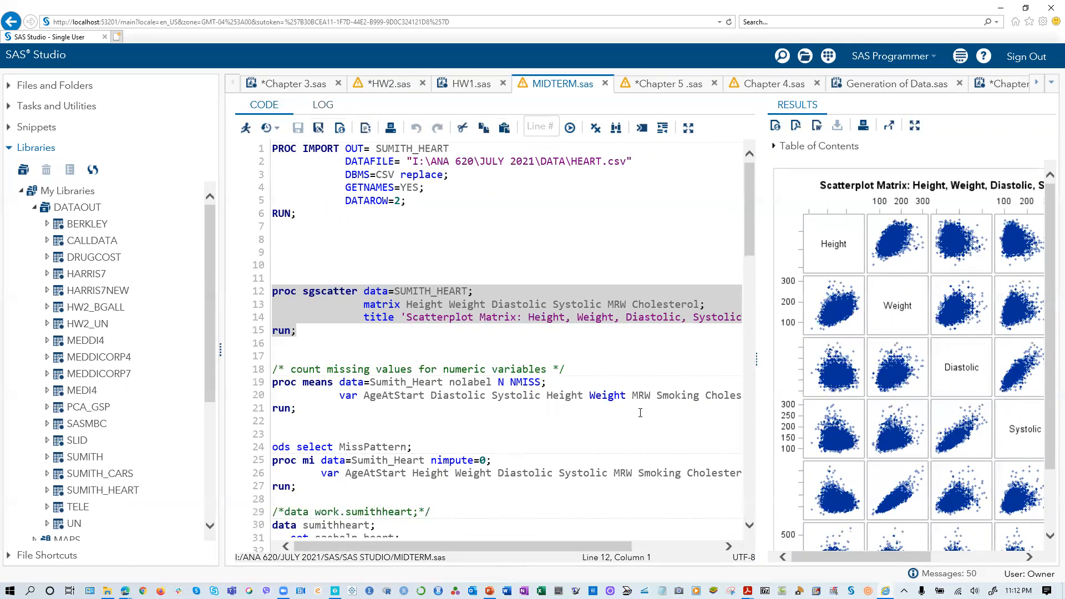
{"action": "left_click_drag", "start_coordinate": [588, 547], "coordinate": [538, 544]}
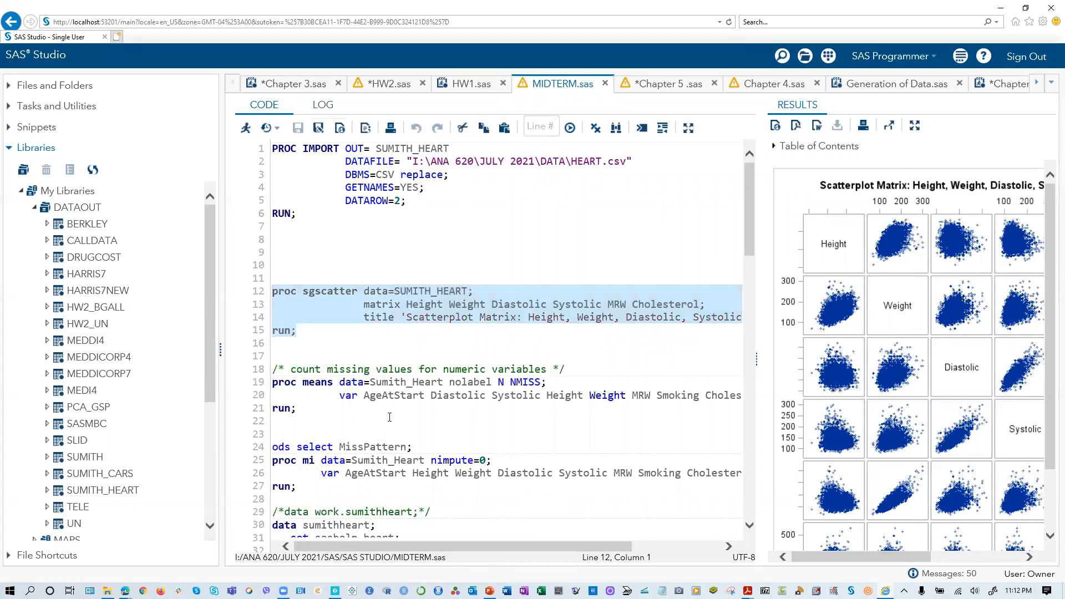
{"action": "left_click_drag", "start_coordinate": [305, 413], "coordinate": [262, 410]}
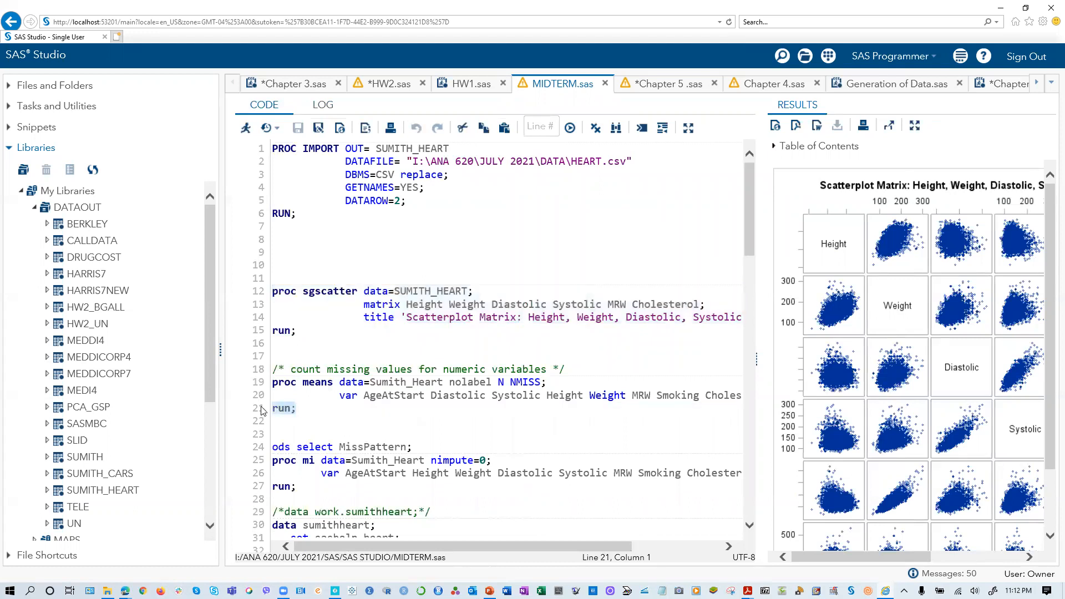
{"action": "key", "text": "Up"}
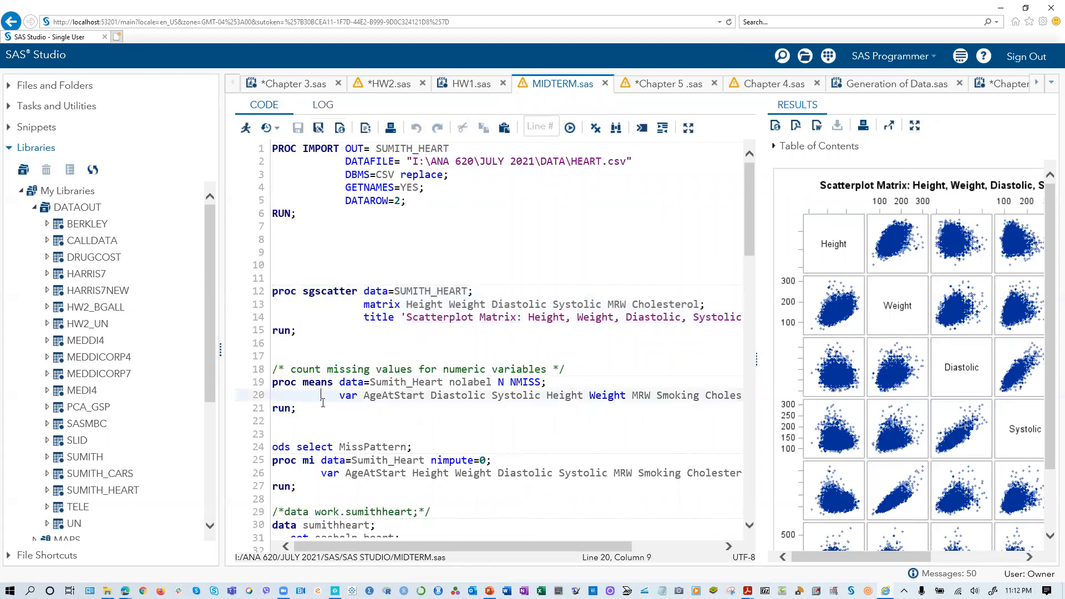
{"action": "left_click_drag", "start_coordinate": [305, 413], "coordinate": [263, 376]}
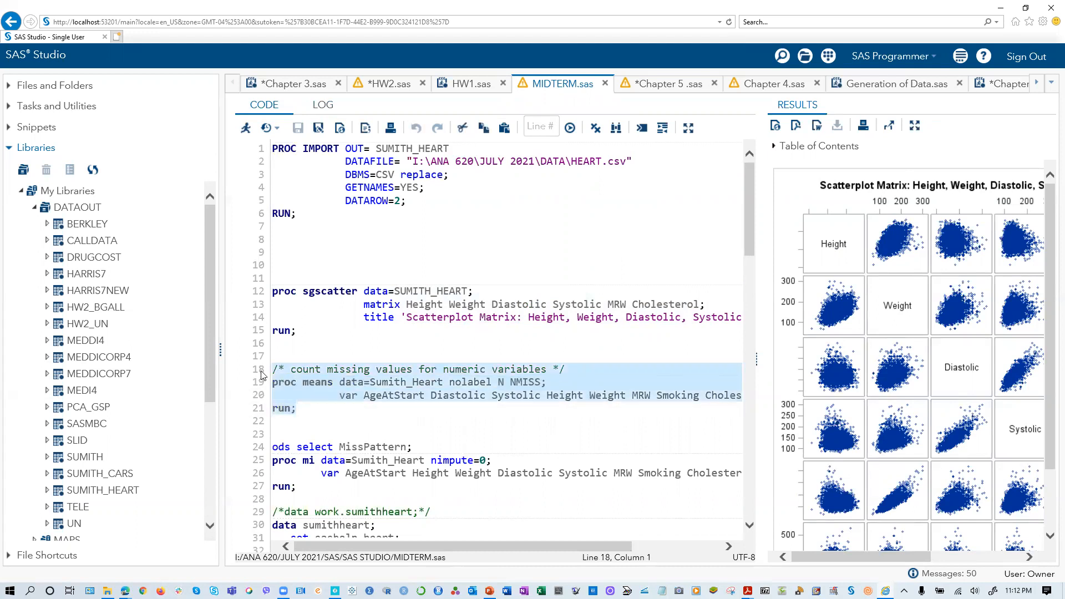
{"action": "left_click", "coordinate": [245, 127]}
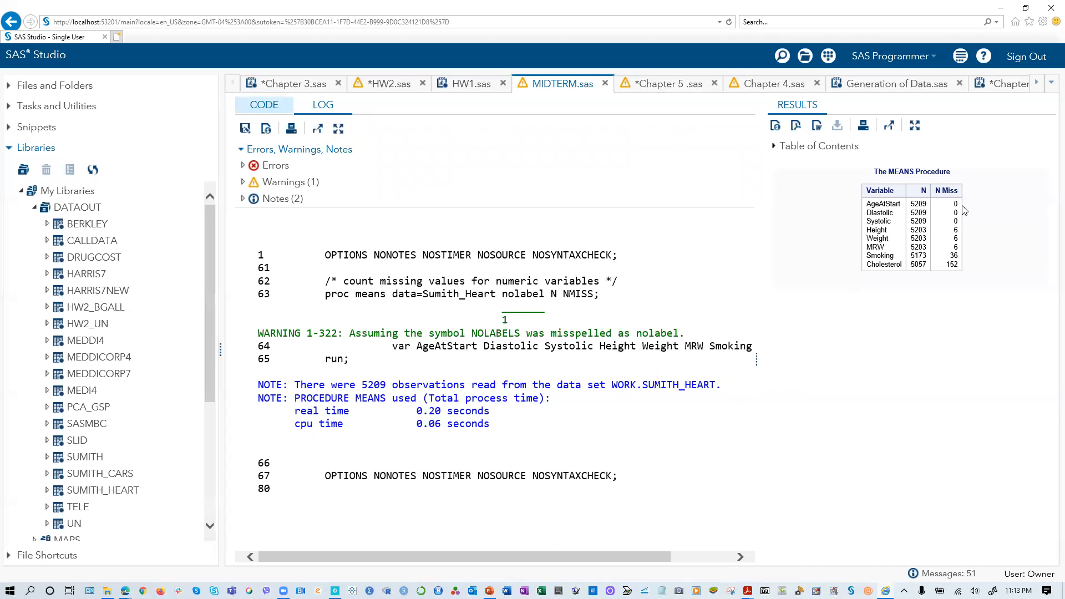
- Return to the code, check the full PROC MEANS variable list, and place the insertion point before AgeAtStart
{"action": "left_click", "coordinate": [264, 105]}
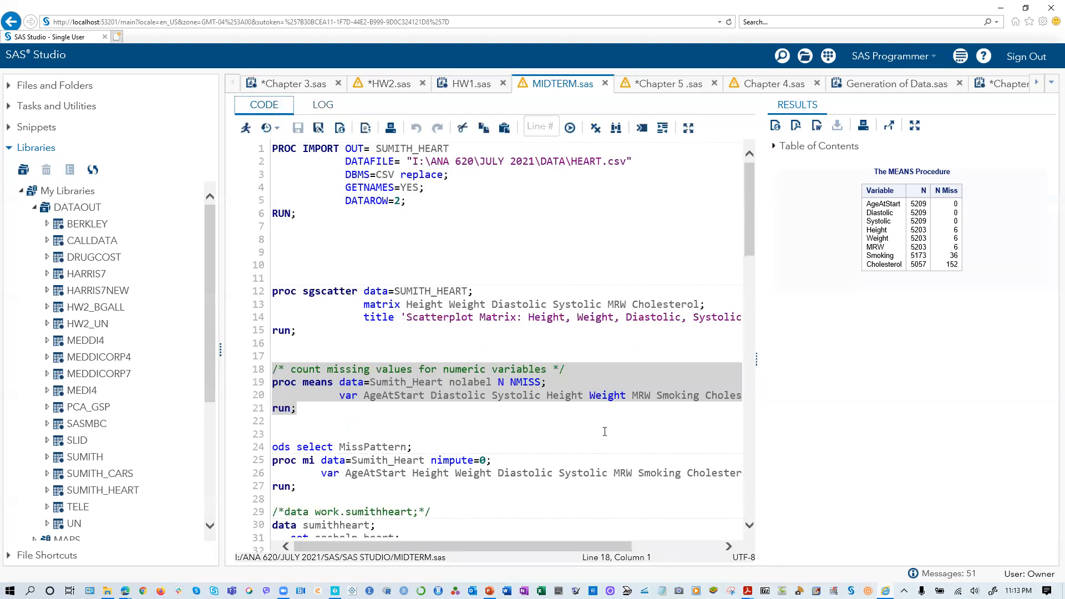
{"action": "left_click", "coordinate": [670, 548]}
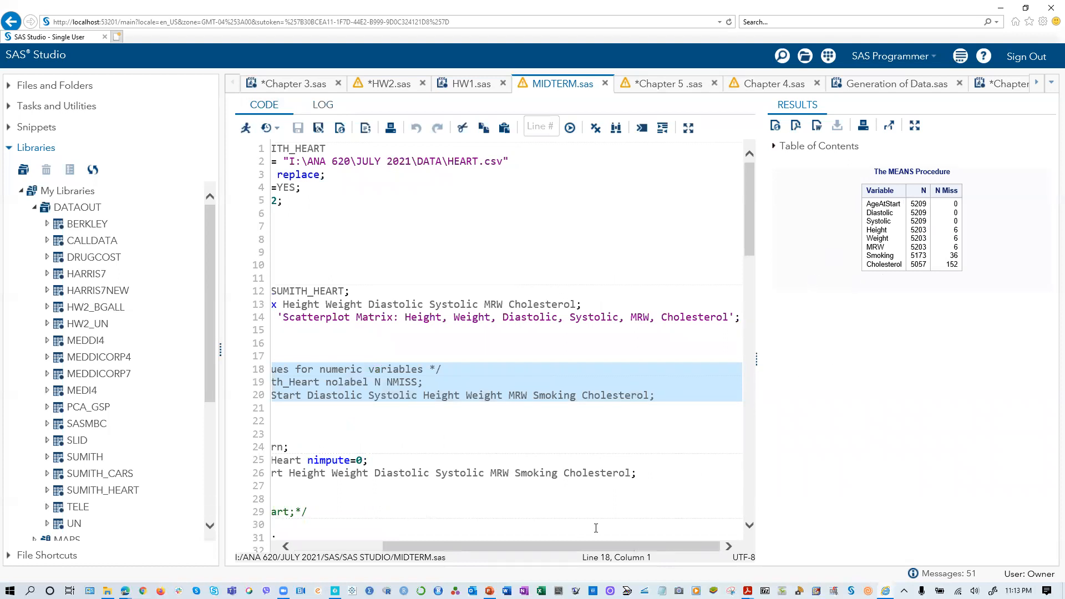
{"action": "left_click_drag", "start_coordinate": [456, 547], "coordinate": [294, 546]}
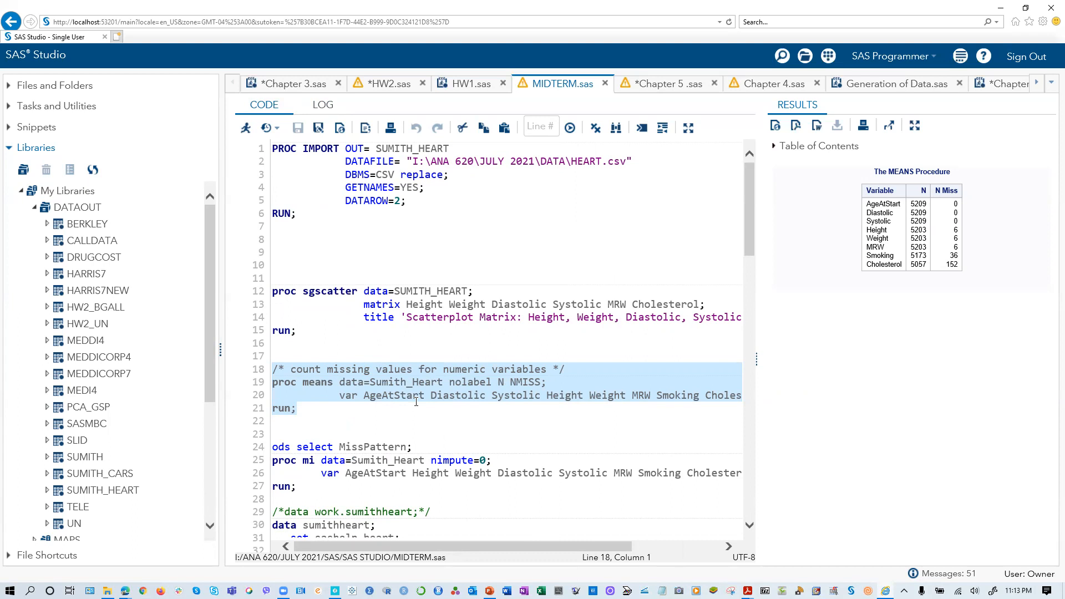
{"action": "left_click", "coordinate": [366, 398]}
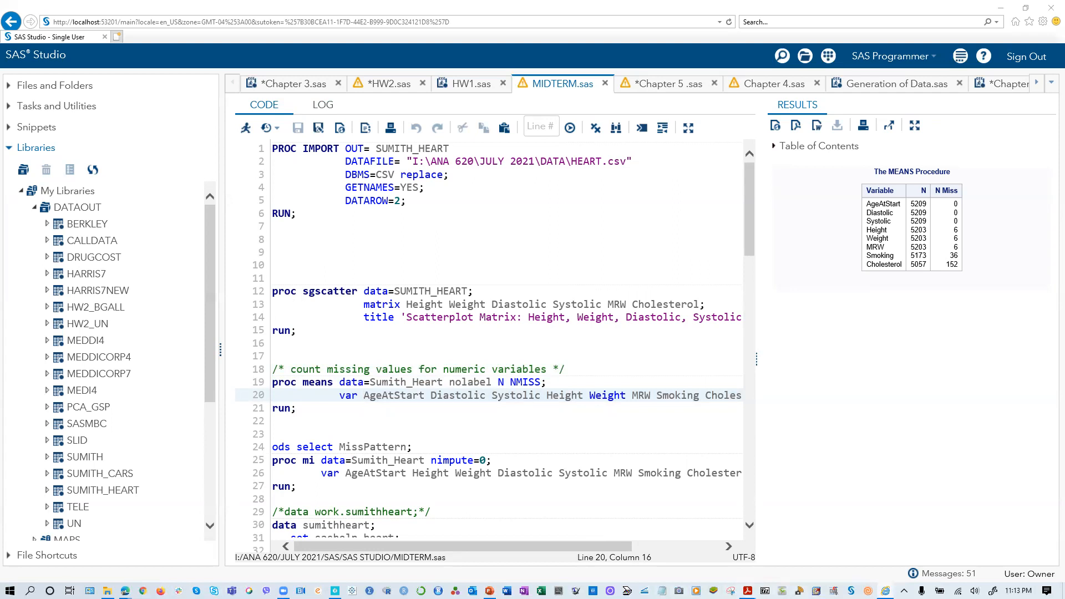
- Switch to MIDTERM.pdf in Acrobat and review the midterm questions and the continuous variables listed in question 1
{"action": "mouse_move", "coordinate": [750, 582]}
{"action": "left_click", "coordinate": [742, 554]}
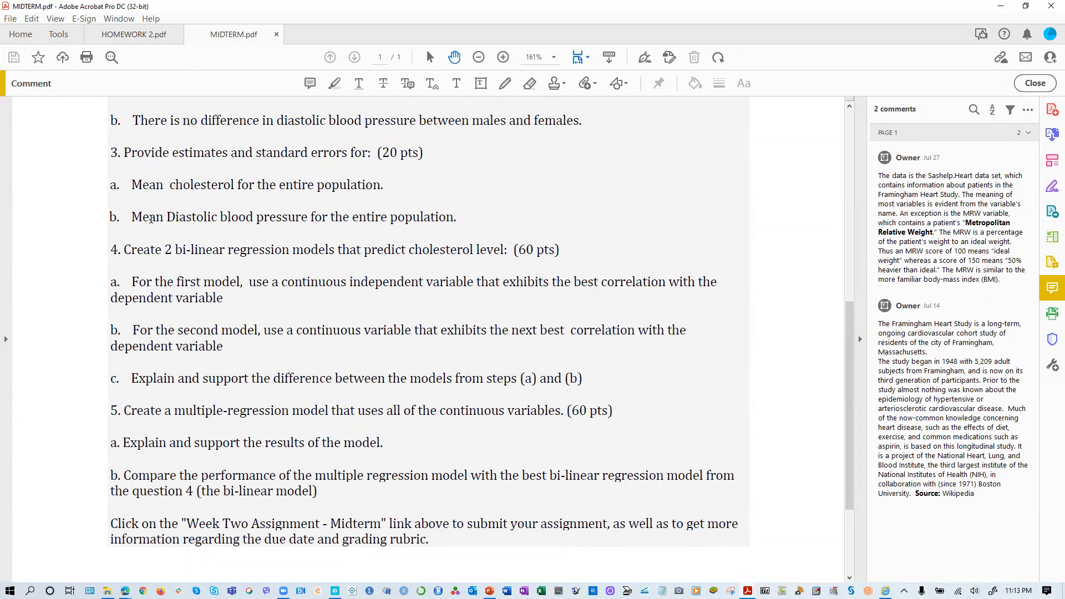
{"action": "scroll", "coordinate": [257, 295], "scroll_direction": "up", "scroll_amount": 4}
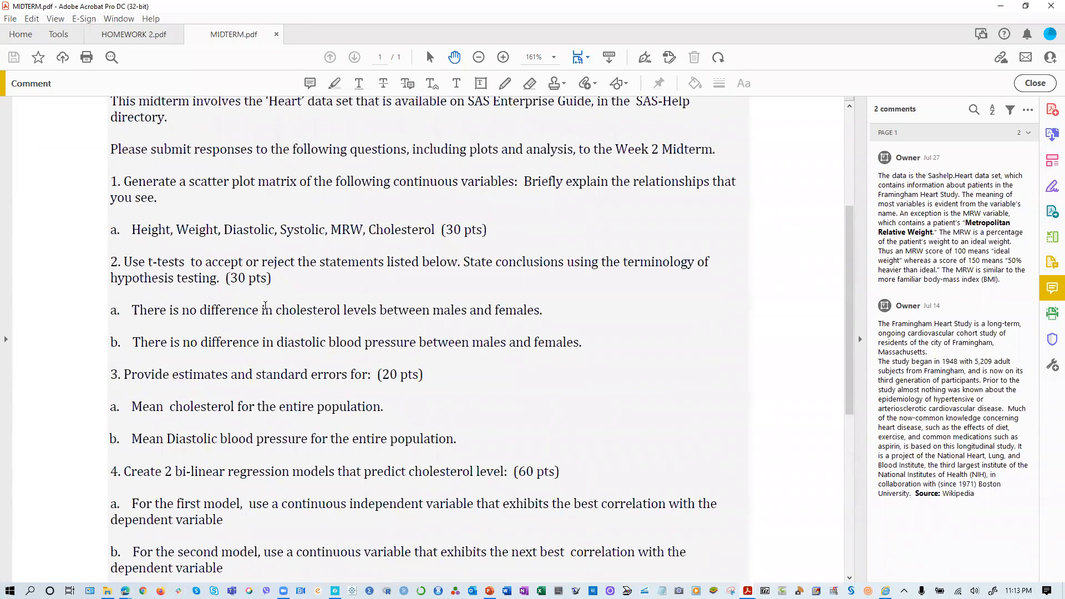
{"action": "scroll", "coordinate": [241, 303], "scroll_direction": "up", "scroll_amount": 2}
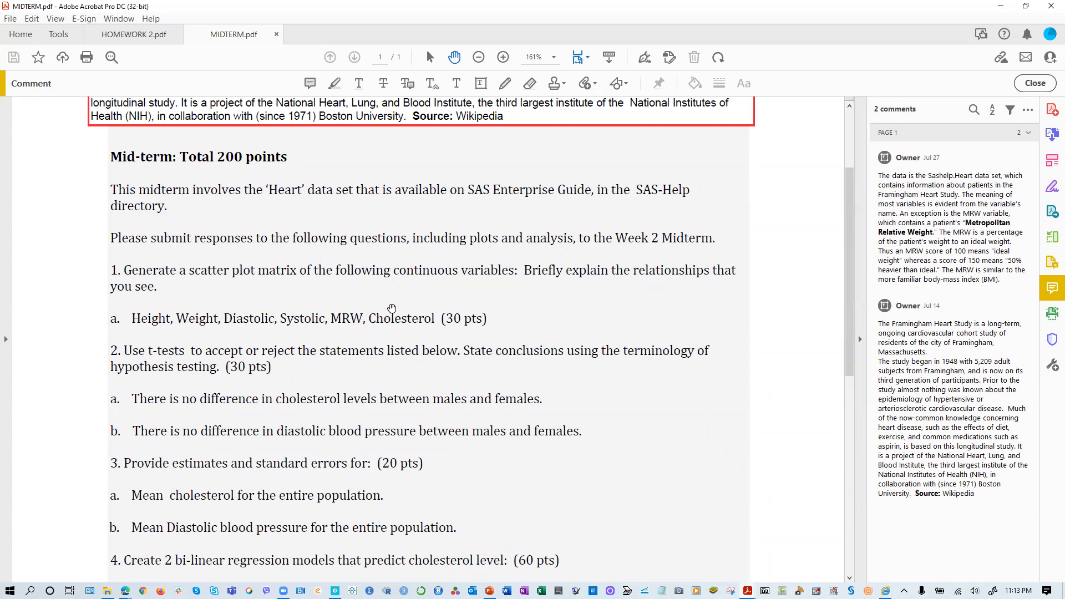
- Switch to the HEART workbook in Excel and fit the AgeAtDeath and Smoking columns to their contents
{"action": "mouse_move", "coordinate": [886, 590]}
{"action": "left_click", "coordinate": [888, 541]}
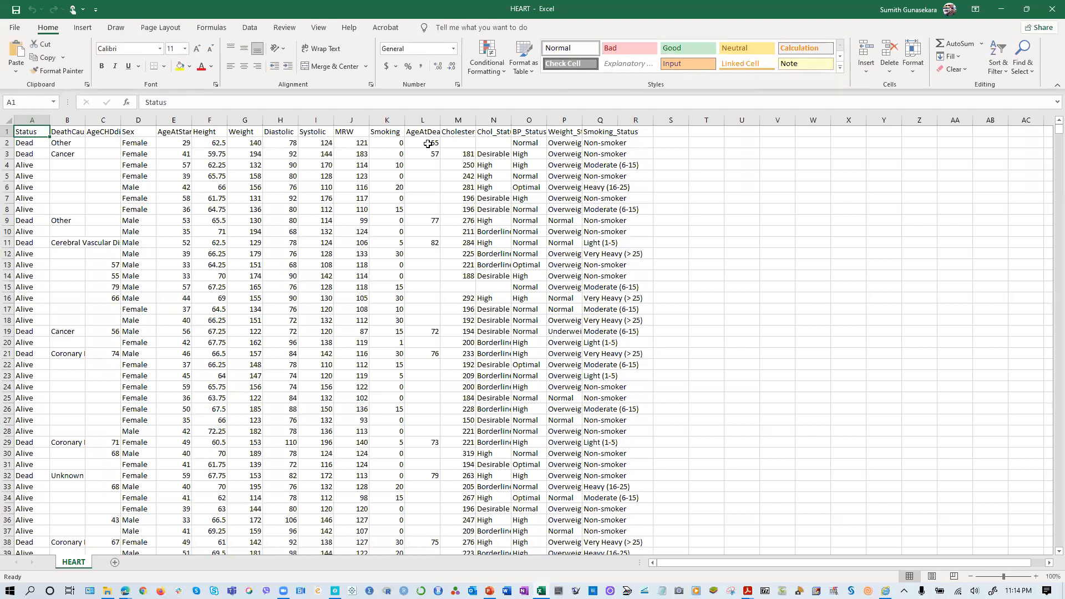
{"action": "double_click", "coordinate": [440, 120]}
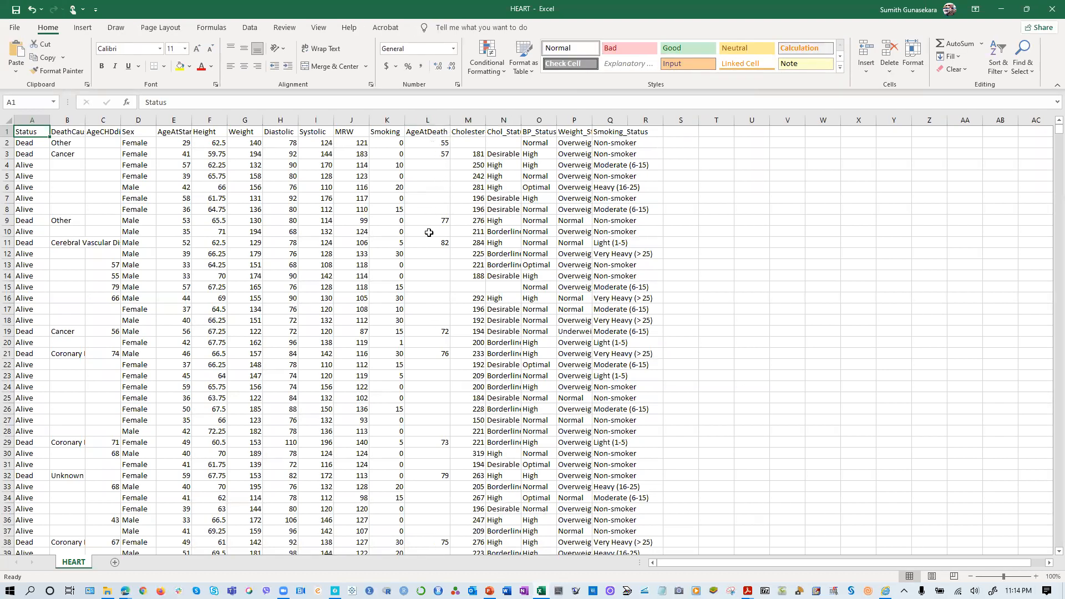
{"action": "double_click", "coordinate": [404, 115]}
- Examine the AgeAtDeath column down the HEART rows for blank entries and return to the header row
{"action": "scroll", "coordinate": [405, 444], "scroll_direction": "down", "scroll_amount": 13}
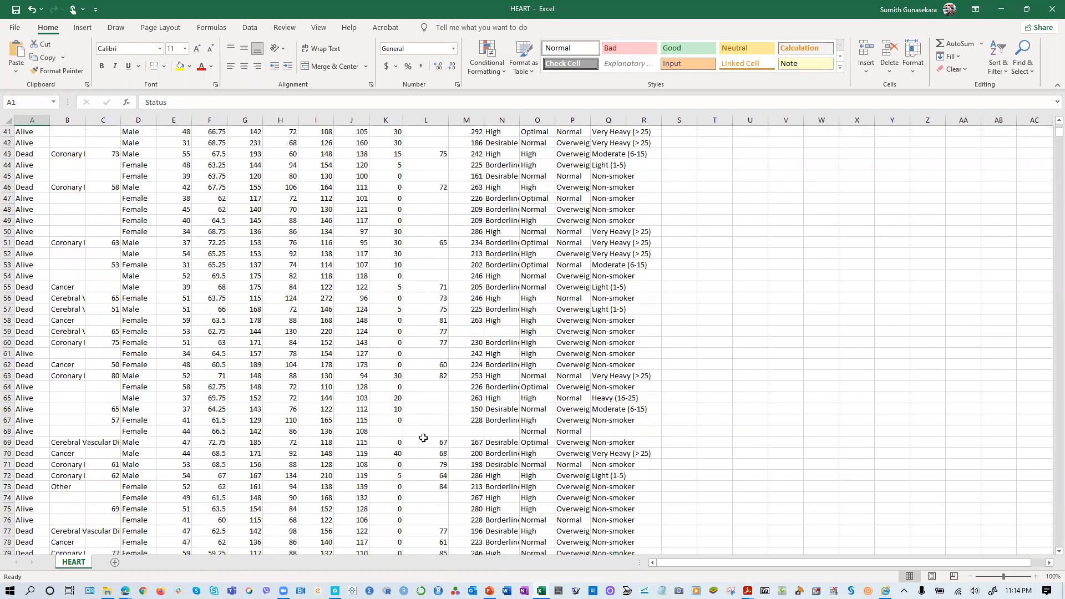
{"action": "scroll", "coordinate": [411, 450], "scroll_direction": "down", "scroll_amount": 13}
{"action": "scroll", "coordinate": [413, 471], "scroll_direction": "down", "scroll_amount": 20}
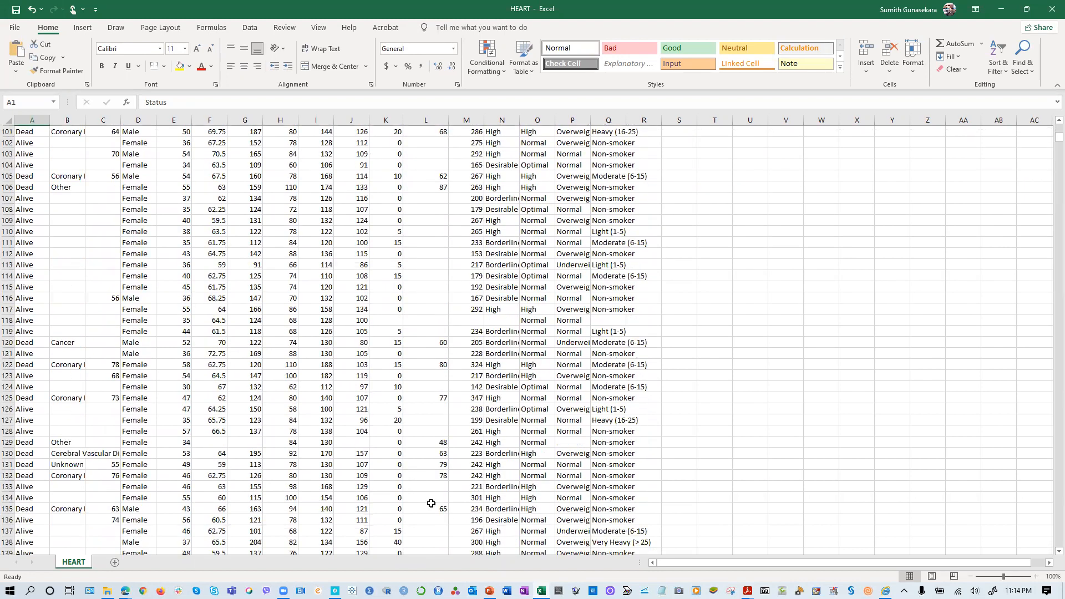
{"action": "scroll", "coordinate": [438, 505], "scroll_direction": "up", "scroll_amount": 13}
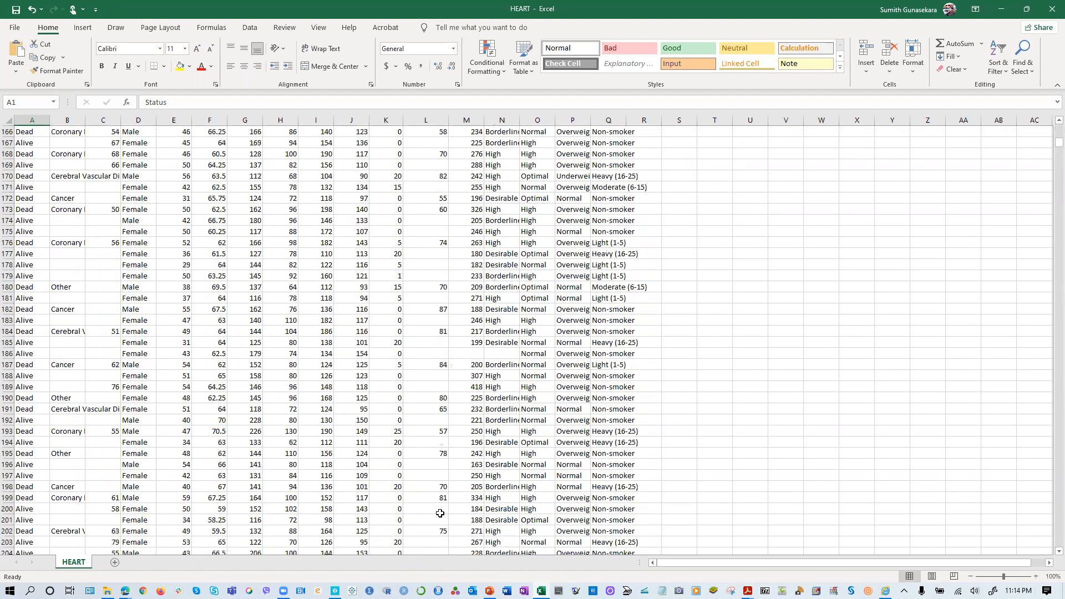
{"action": "scroll", "coordinate": [434, 487], "scroll_direction": "up", "scroll_amount": 20}
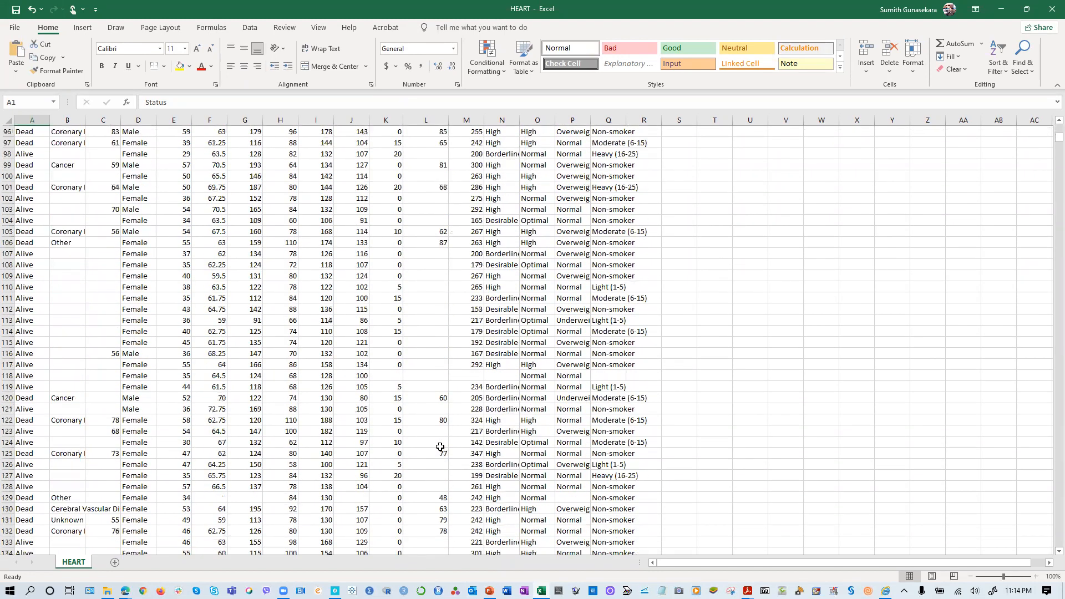
{"action": "scroll", "coordinate": [435, 262], "scroll_direction": "up", "scroll_amount": 2}
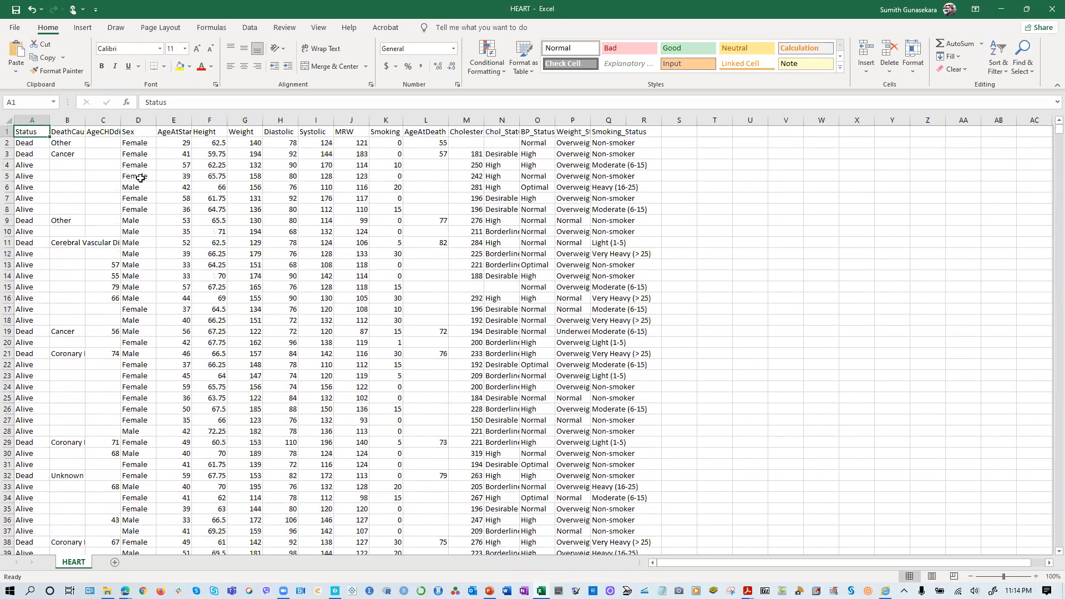
- Fit the AgeAtStart column to its contents and check its rows for missing values
{"action": "double_click", "coordinate": [189, 122]}
{"action": "scroll", "coordinate": [209, 430], "scroll_direction": "down", "scroll_amount": 17}
{"action": "scroll", "coordinate": [185, 501], "scroll_direction": "down", "scroll_amount": 20}
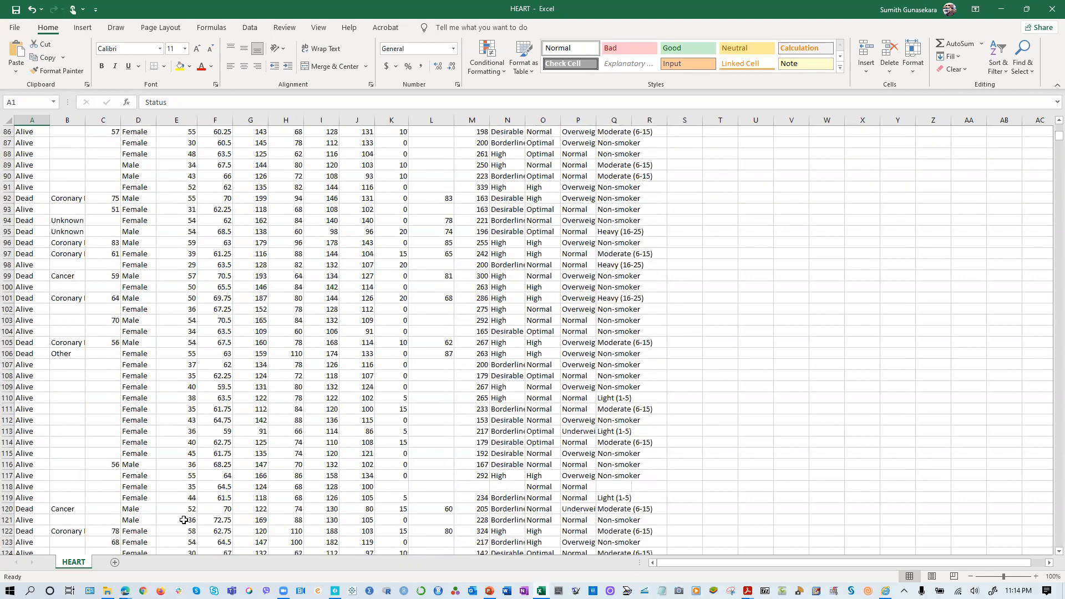
{"action": "scroll", "coordinate": [184, 526], "scroll_direction": "down", "scroll_amount": 5}
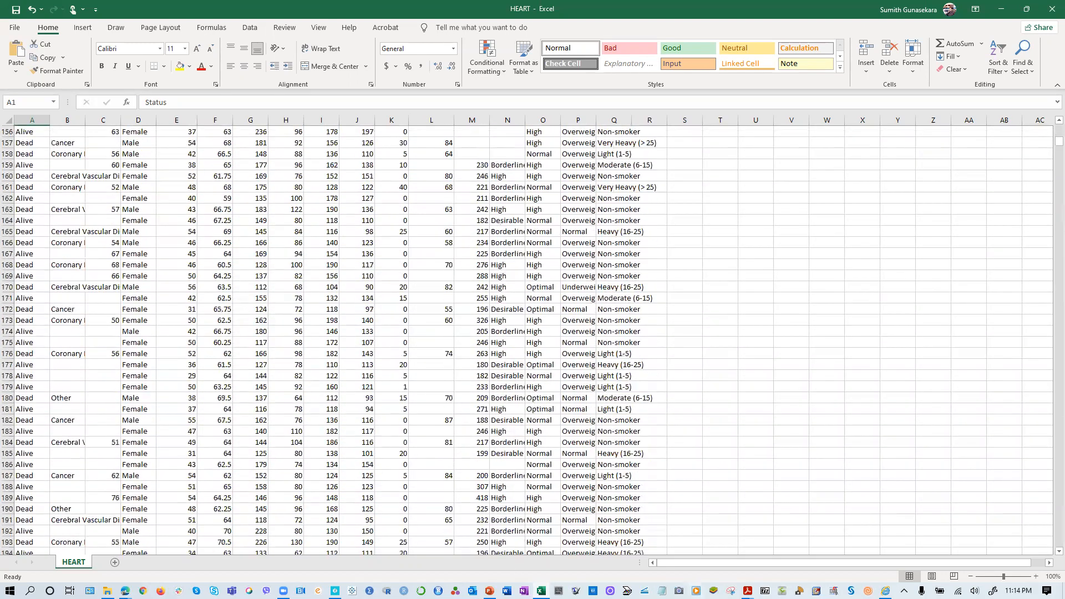
{"action": "key", "text": "alt+Tab"}
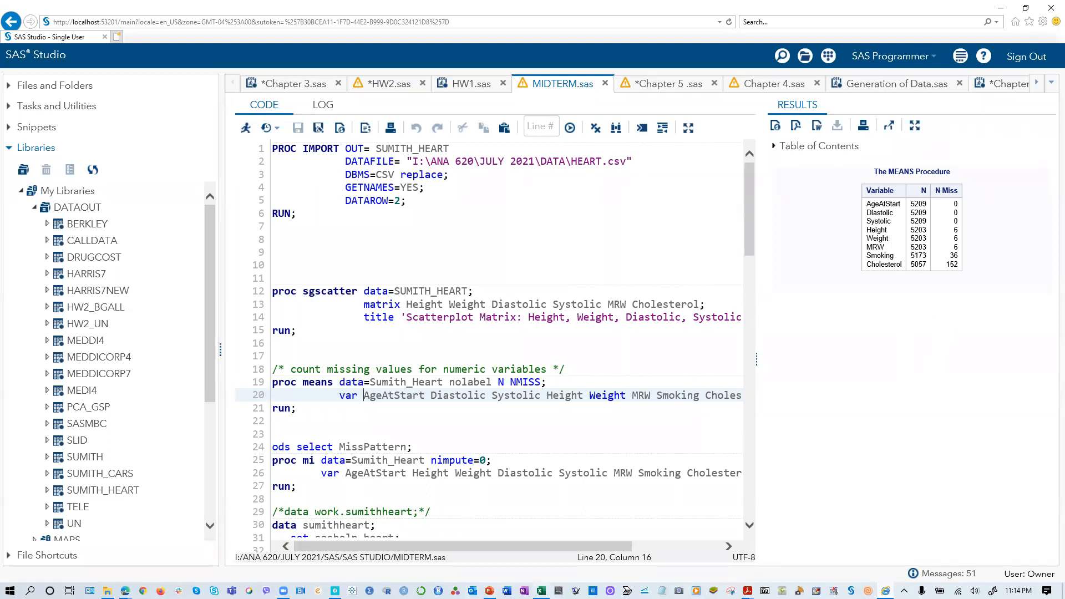
{"action": "key", "text": "alt+Tab"}
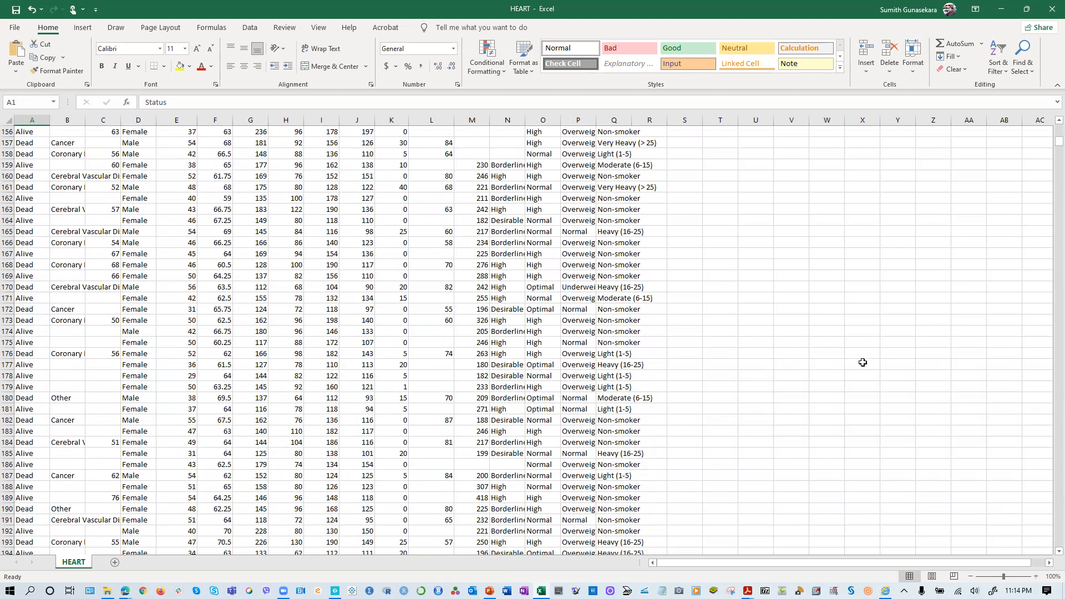
- Fit the DeathCause, AgeCHDdiag, Chol_Status and Cholesterol columns of the HEART sheet to their contents
{"action": "scroll", "coordinate": [862, 362], "scroll_direction": "up", "scroll_amount": 20}
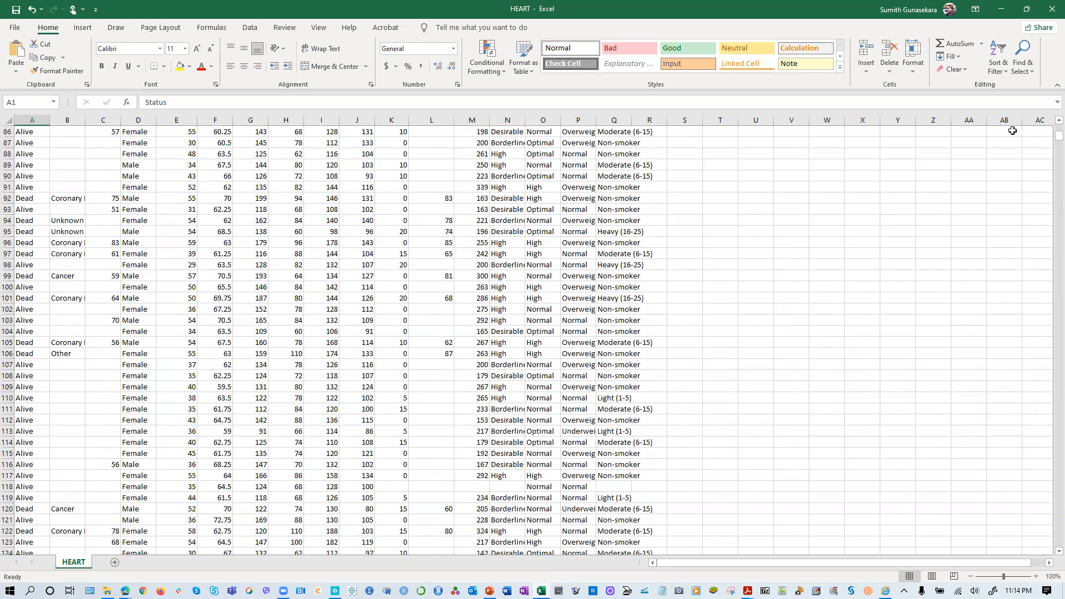
{"action": "left_click_drag", "start_coordinate": [1059, 136], "coordinate": [1059, 125]}
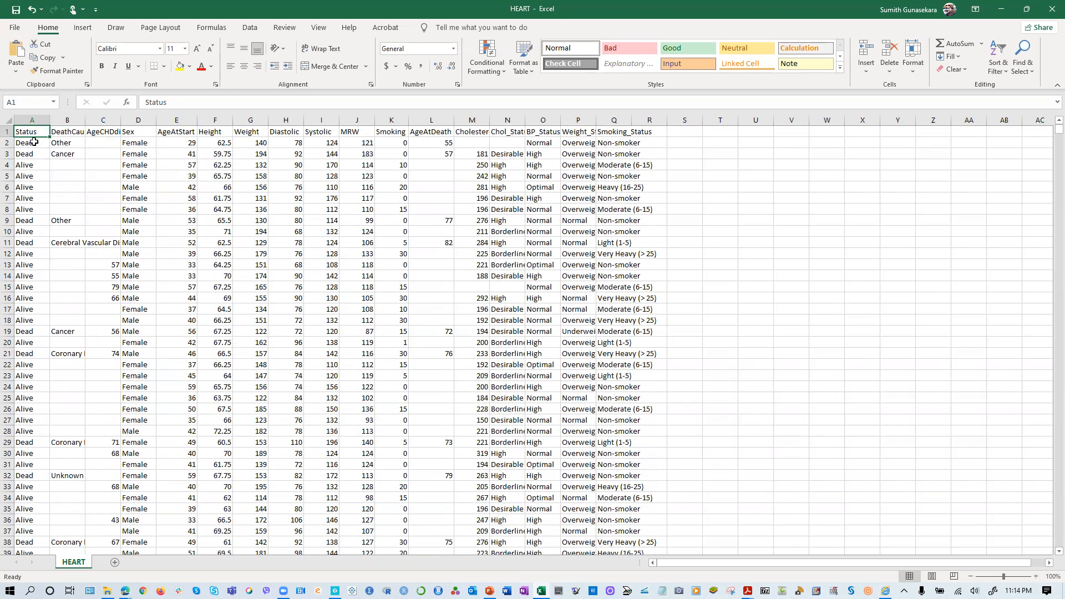
{"action": "double_click", "coordinate": [85, 121]}
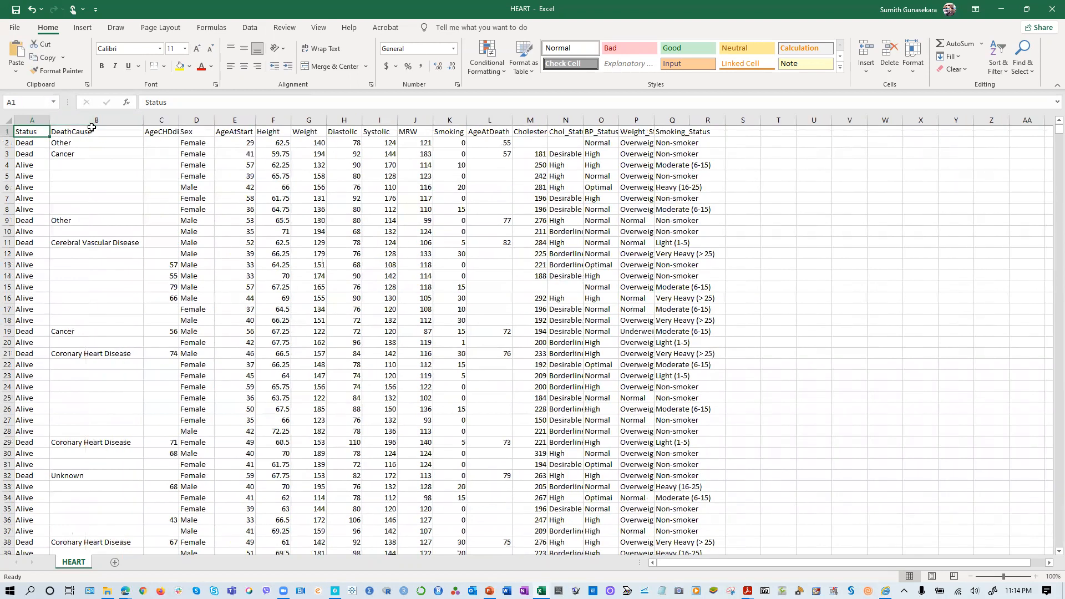
{"action": "double_click", "coordinate": [178, 120]}
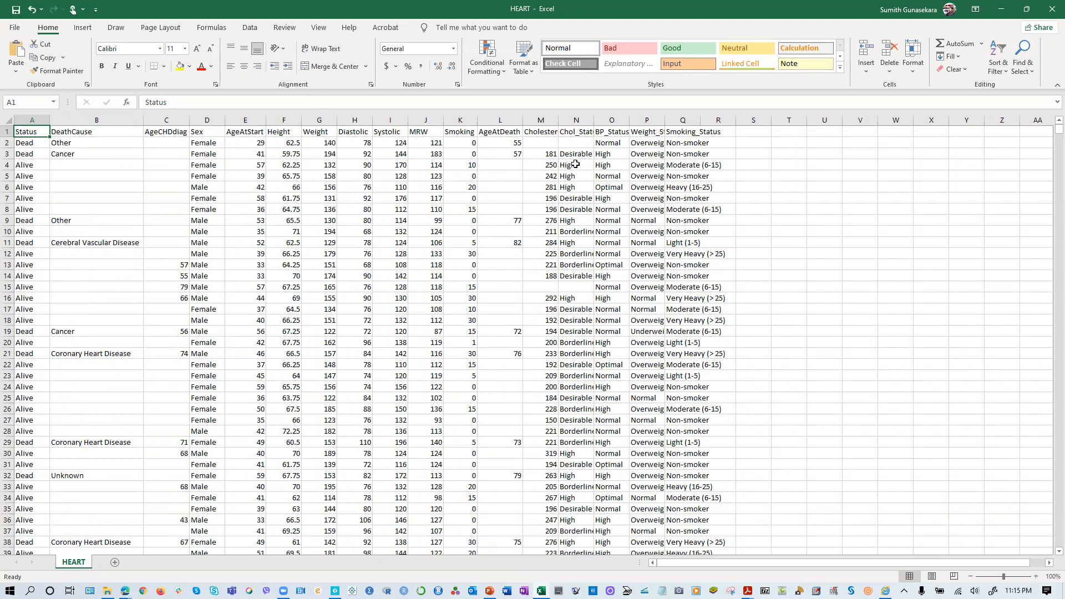
{"action": "double_click", "coordinate": [595, 123]}
{"action": "double_click", "coordinate": [558, 120]}
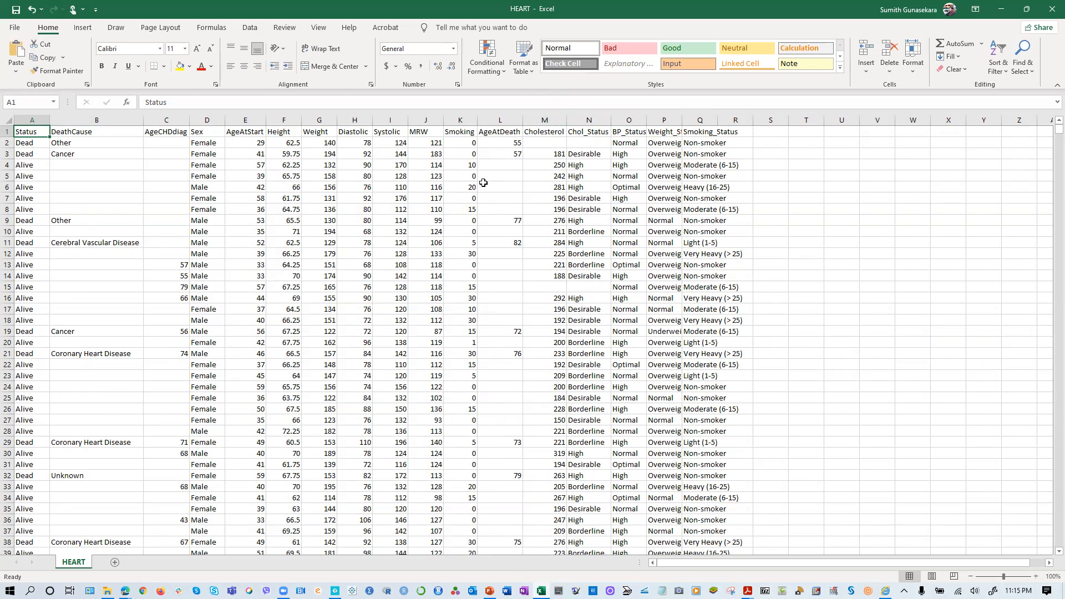
- Look through the rows of the HEART sheet for missing values across the widened columns
{"action": "scroll", "coordinate": [487, 428], "scroll_direction": "down", "scroll_amount": 3}
{"action": "scroll", "coordinate": [482, 434], "scroll_direction": "down", "scroll_amount": 5}
{"action": "scroll", "coordinate": [480, 438], "scroll_direction": "up", "scroll_amount": 8}
- Switch back to SAS Studio and add AgeAtDeath before AgeAtStart in the PROC MEANS var statement
{"action": "left_click", "coordinate": [1002, 9]}
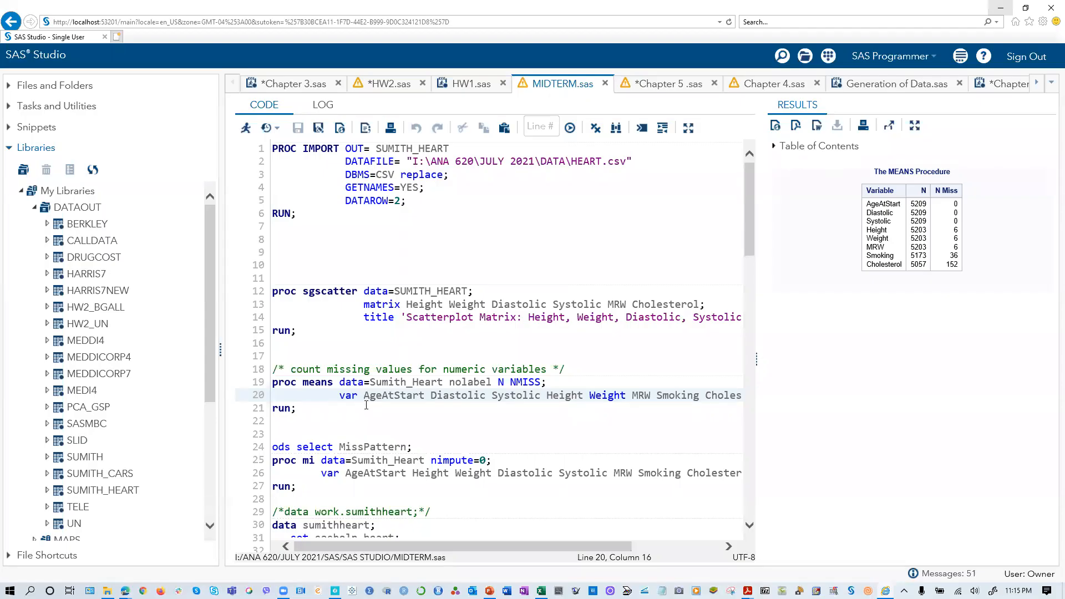
{"action": "type", "text": "Age"}
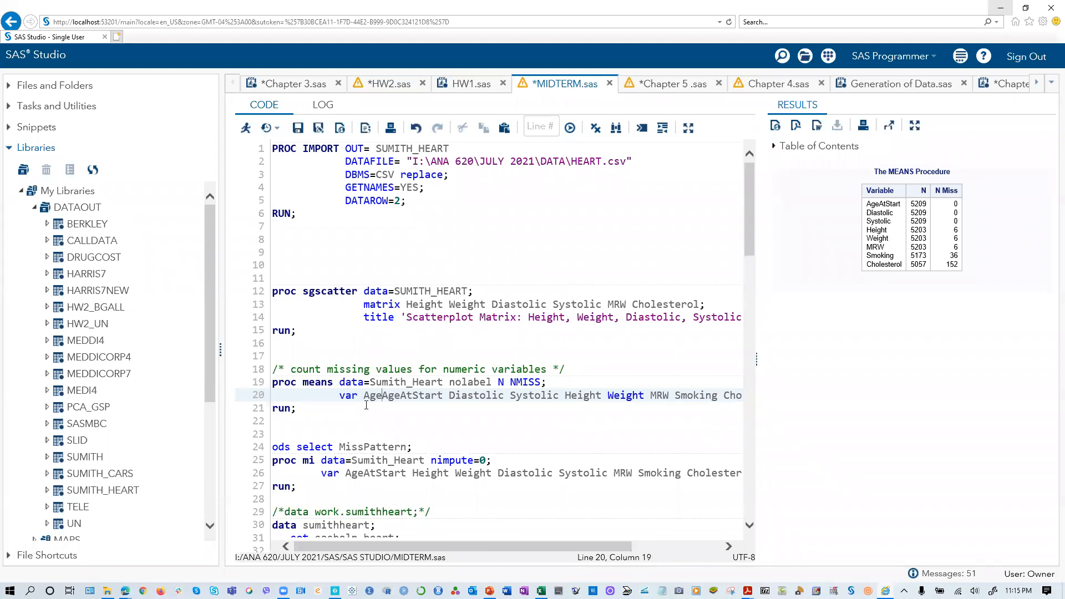
{"action": "type", "text": "AtDeat"}
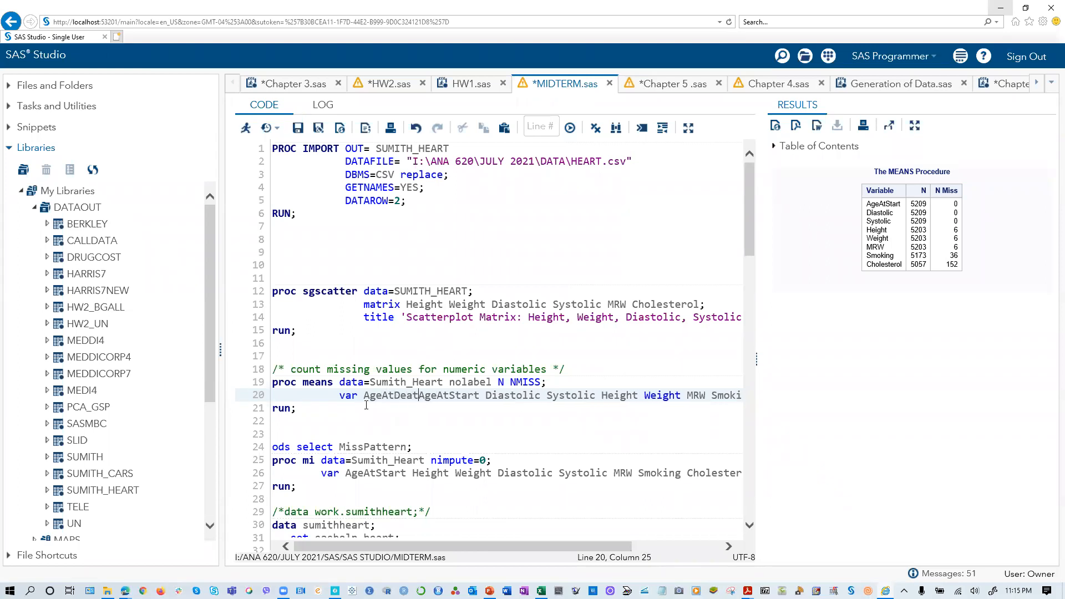
{"action": "type", "text": "h"}
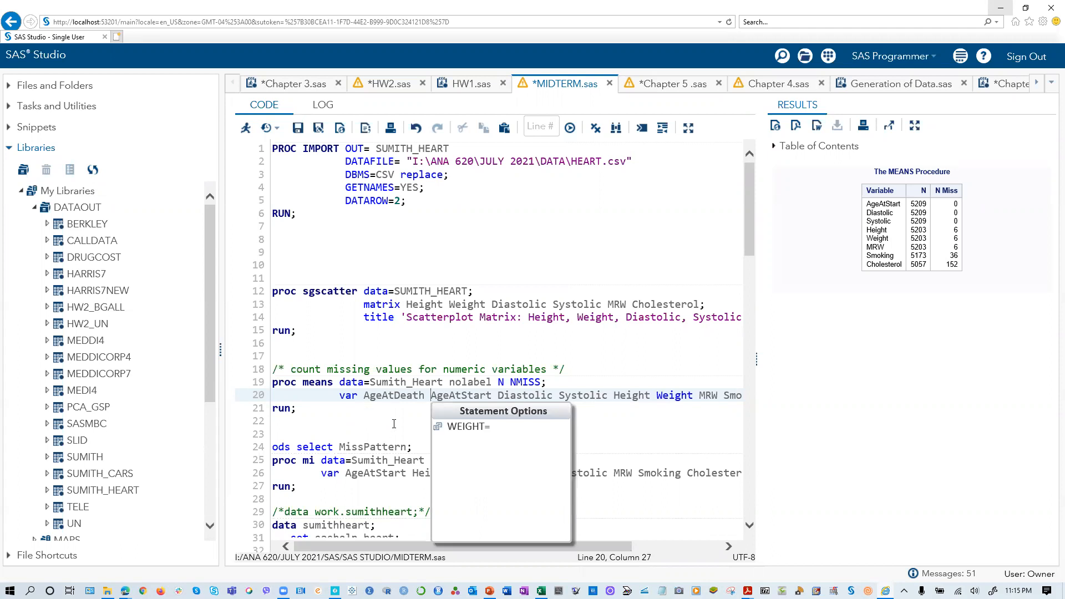
- Run only the PROC MEANS block with AgeAtDeath in its var statement to count the missing values
{"action": "left_click", "coordinate": [395, 422]}
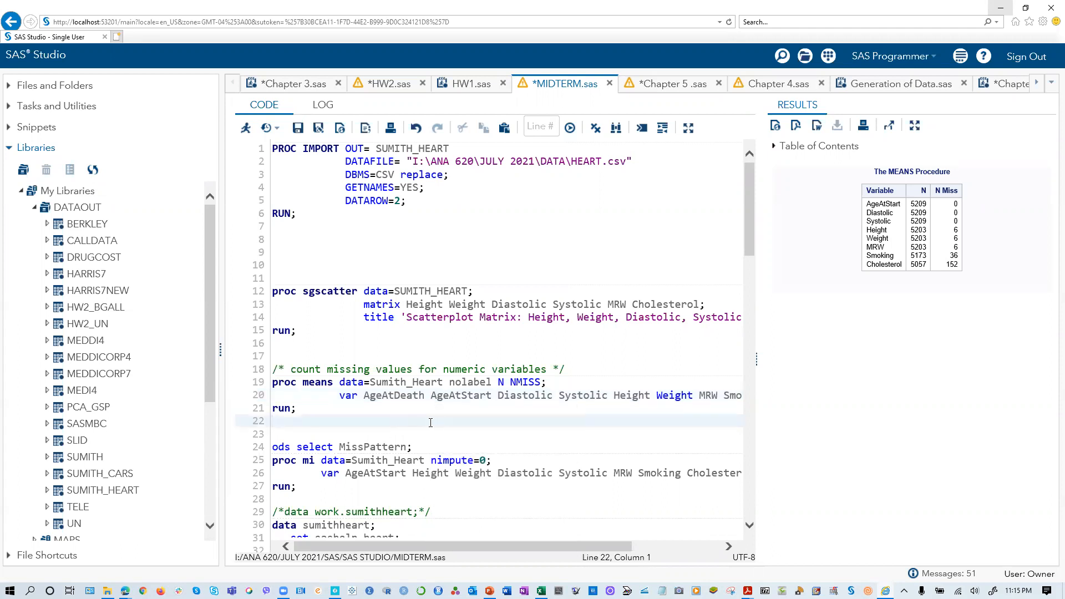
{"action": "left_click_drag", "start_coordinate": [298, 408], "coordinate": [272, 383]}
{"action": "left_click", "coordinate": [245, 128]}
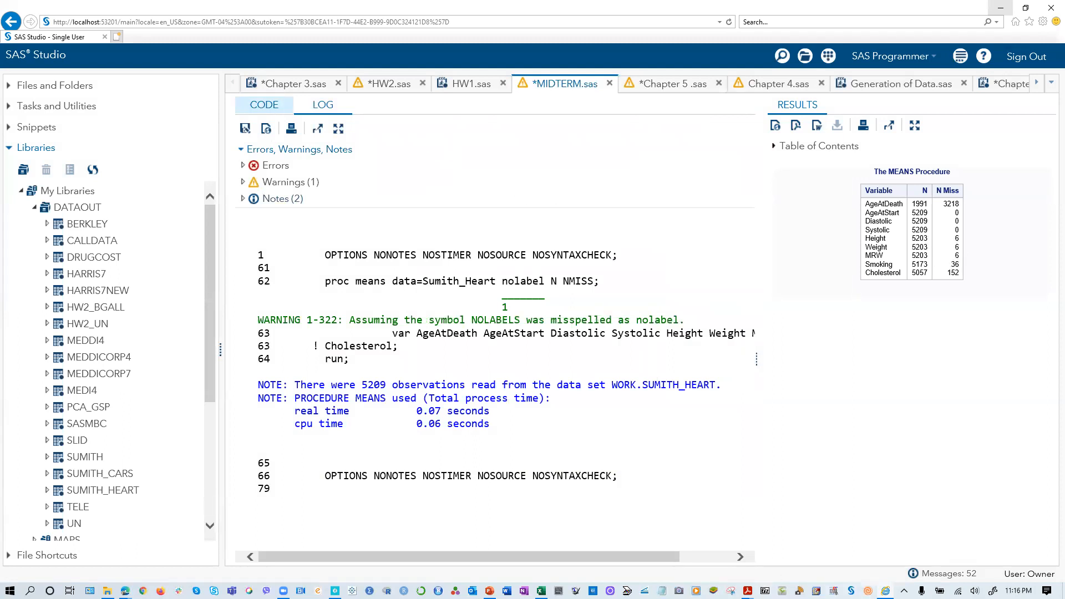
- Switch to the HEART workbook in Excel, look through its rows for blank values, and return to SAS Studio
{"action": "left_click", "coordinate": [541, 590]}
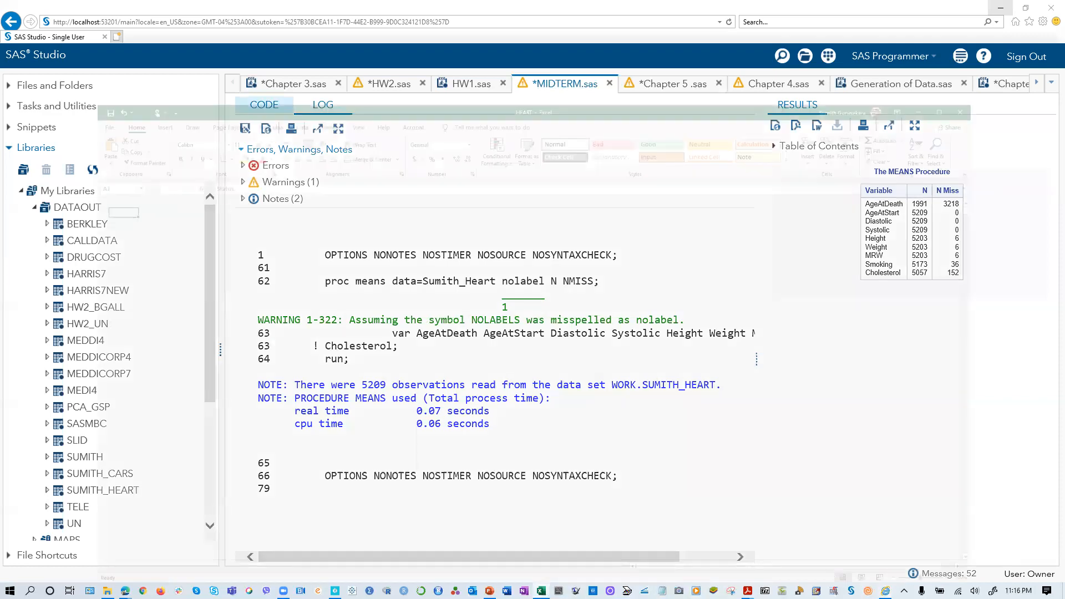
{"action": "scroll", "coordinate": [304, 252], "scroll_direction": "down", "scroll_amount": 20}
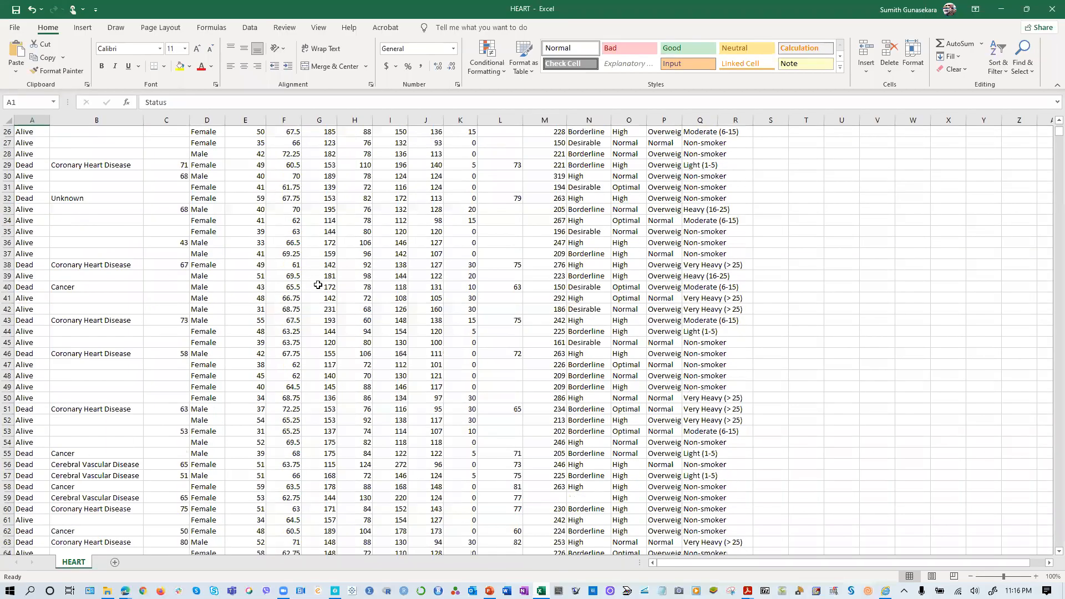
{"action": "scroll", "coordinate": [419, 375], "scroll_direction": "down", "scroll_amount": 7}
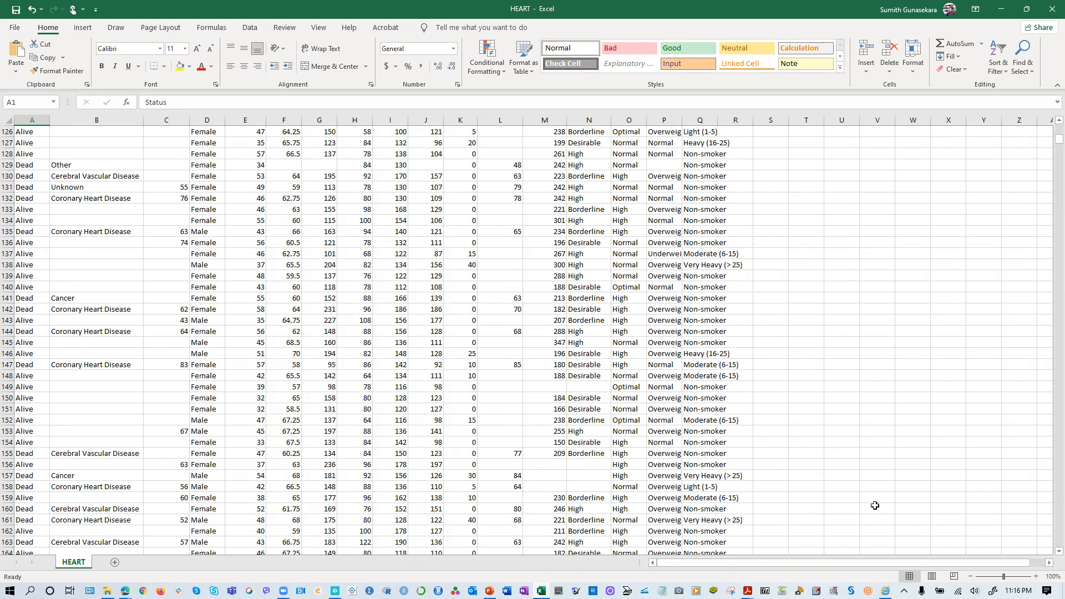
{"action": "left_click", "coordinate": [1003, 10]}
- Return to the MIDTERM.sas code and examine the PROC MI, coalesce and PROC STDIZE blocks that handle missing values
{"action": "left_click", "coordinate": [264, 104]}
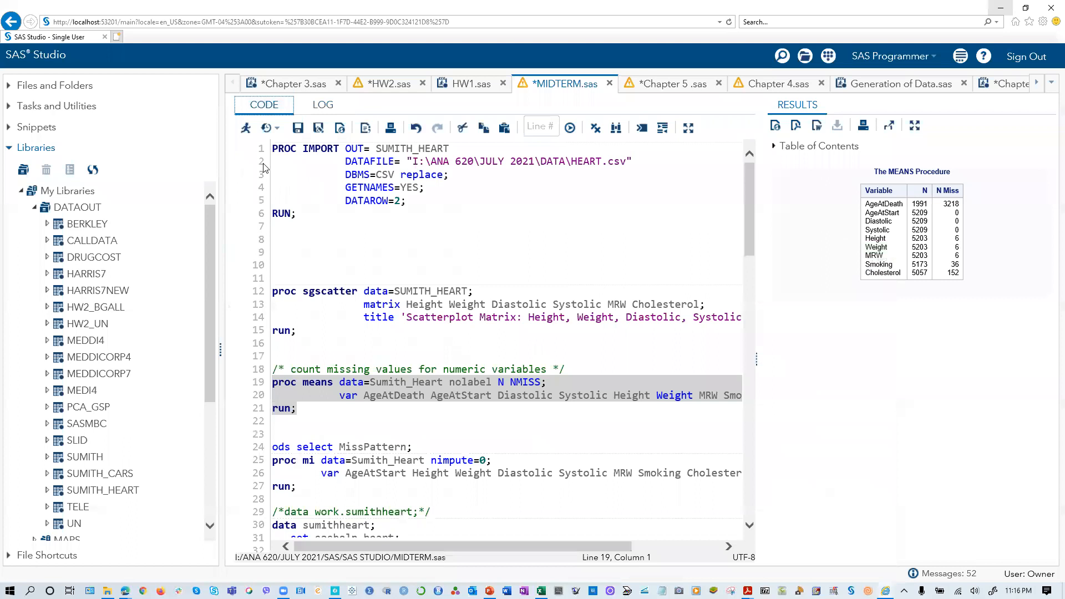
{"action": "scroll", "coordinate": [389, 423], "scroll_direction": "down", "scroll_amount": 1}
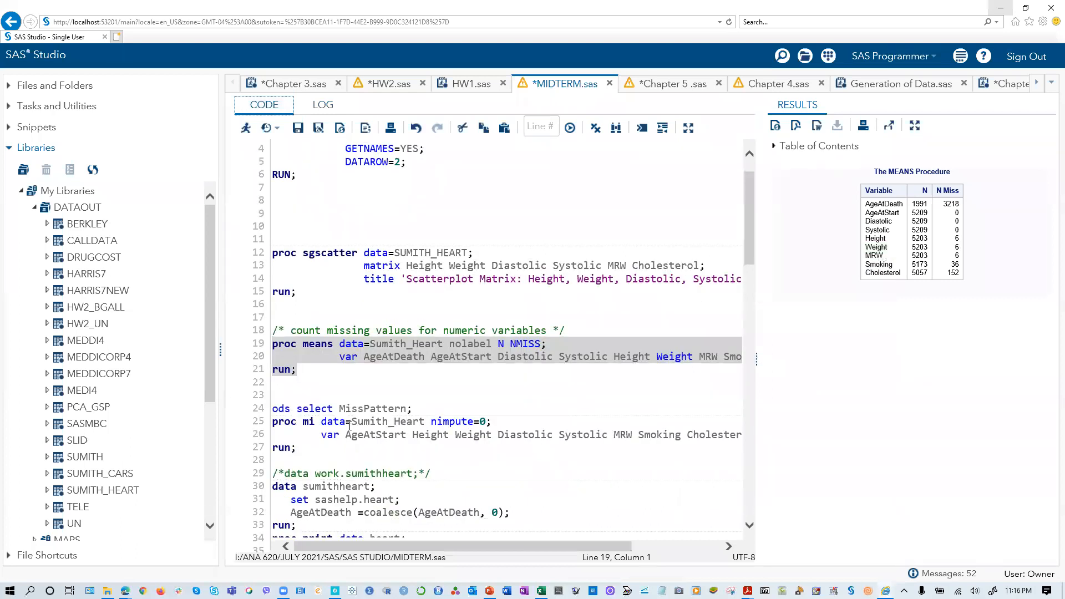
{"action": "scroll", "coordinate": [349, 424], "scroll_direction": "down", "scroll_amount": 1}
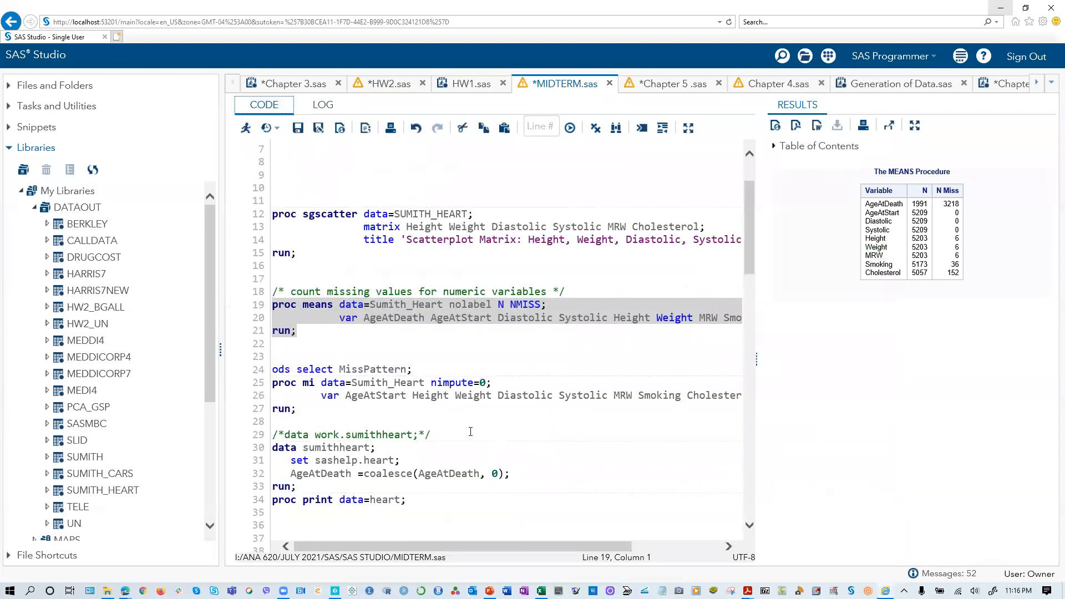
{"action": "scroll", "coordinate": [290, 426], "scroll_direction": "down", "scroll_amount": 2}
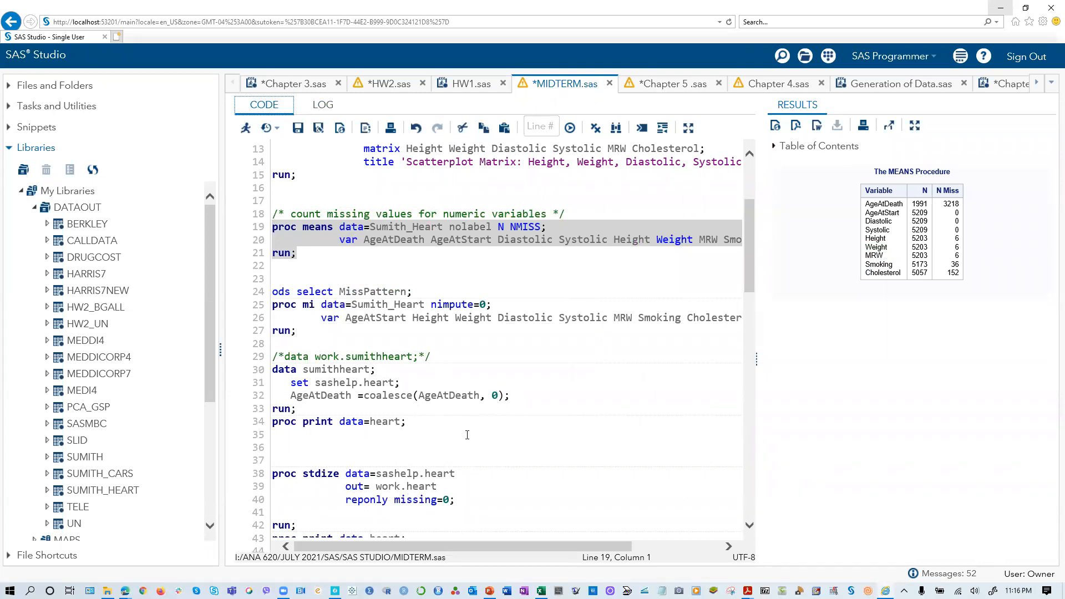
{"action": "scroll", "coordinate": [467, 435], "scroll_direction": "down", "scroll_amount": 1}
{"action": "scroll", "coordinate": [462, 444], "scroll_direction": "down", "scroll_amount": 3}
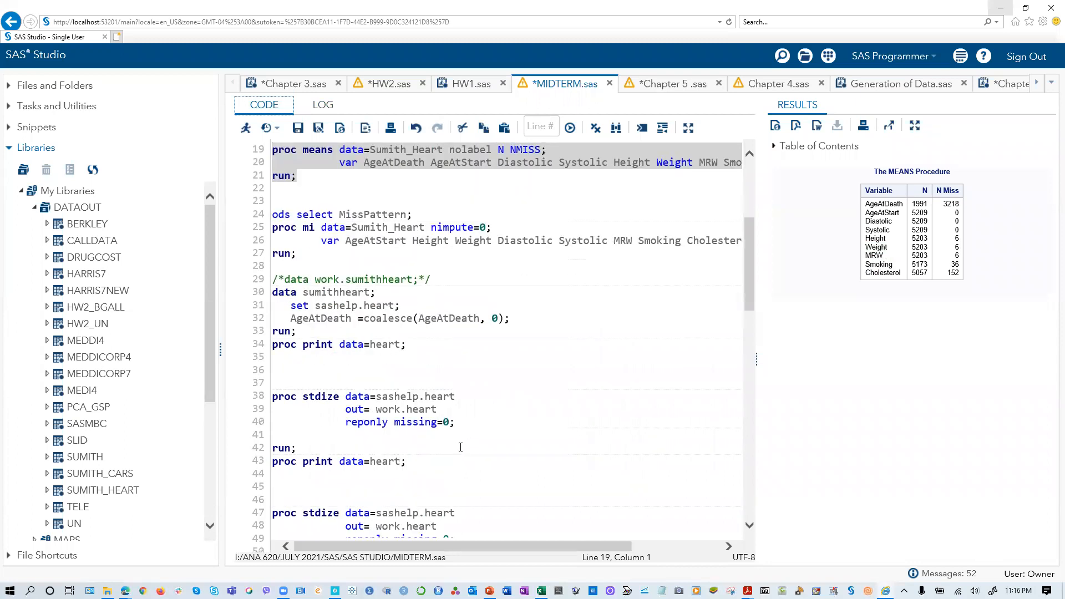
{"action": "scroll", "coordinate": [484, 504], "scroll_direction": "down", "scroll_amount": 3}
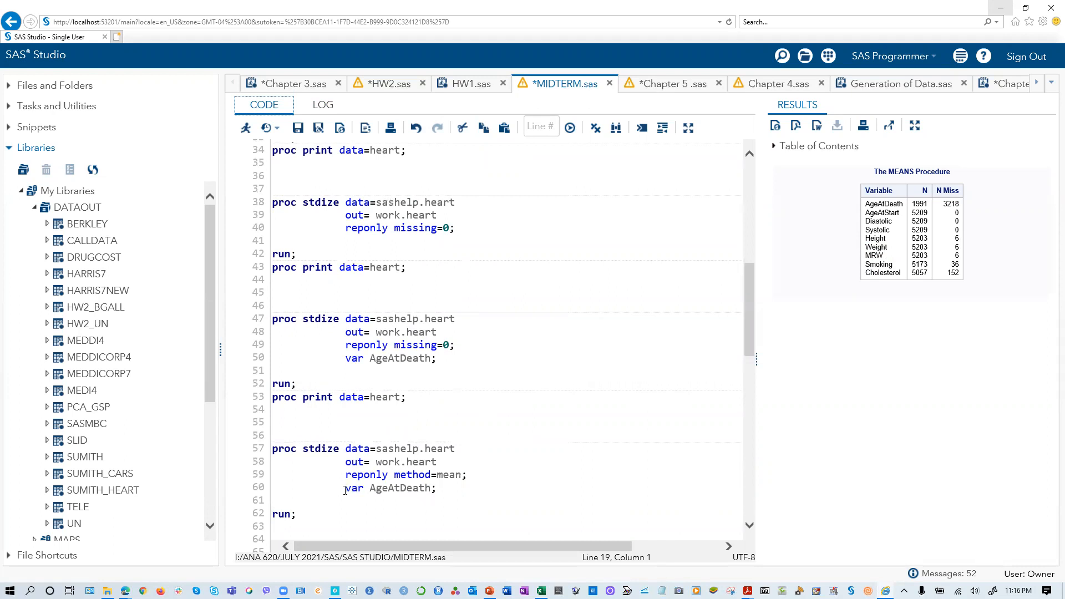
{"action": "scroll", "coordinate": [345, 490], "scroll_direction": "down", "scroll_amount": 2}
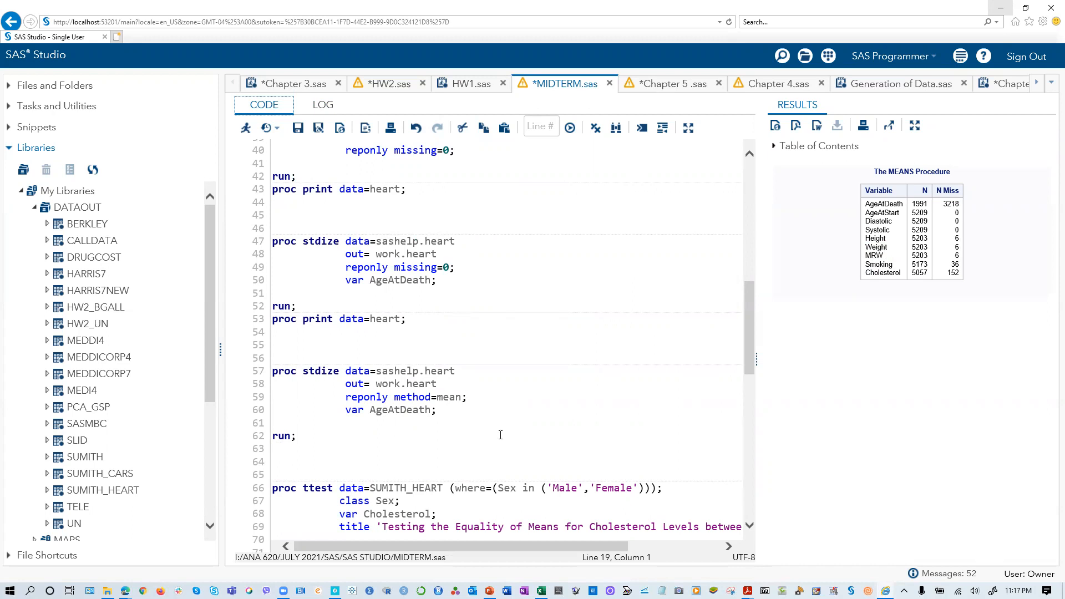
- Compare the coalesce block with the PROC STDIZE blocks using missing=0 and method=mean for AgeAtDeath
{"action": "scroll", "coordinate": [429, 426], "scroll_direction": "up", "scroll_amount": 13}
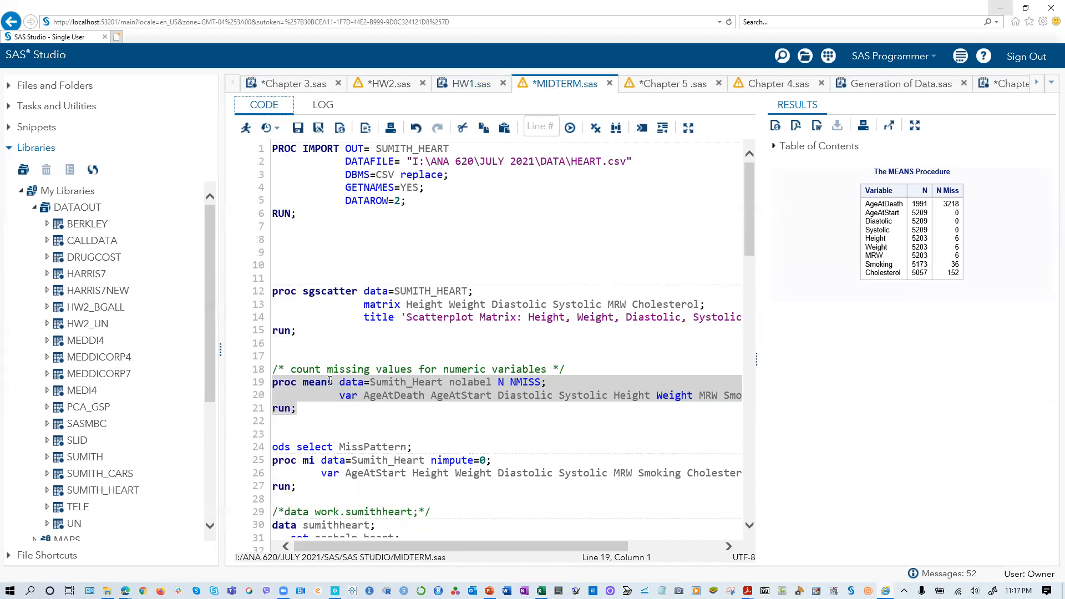
{"action": "scroll", "coordinate": [350, 415], "scroll_direction": "down", "scroll_amount": 4}
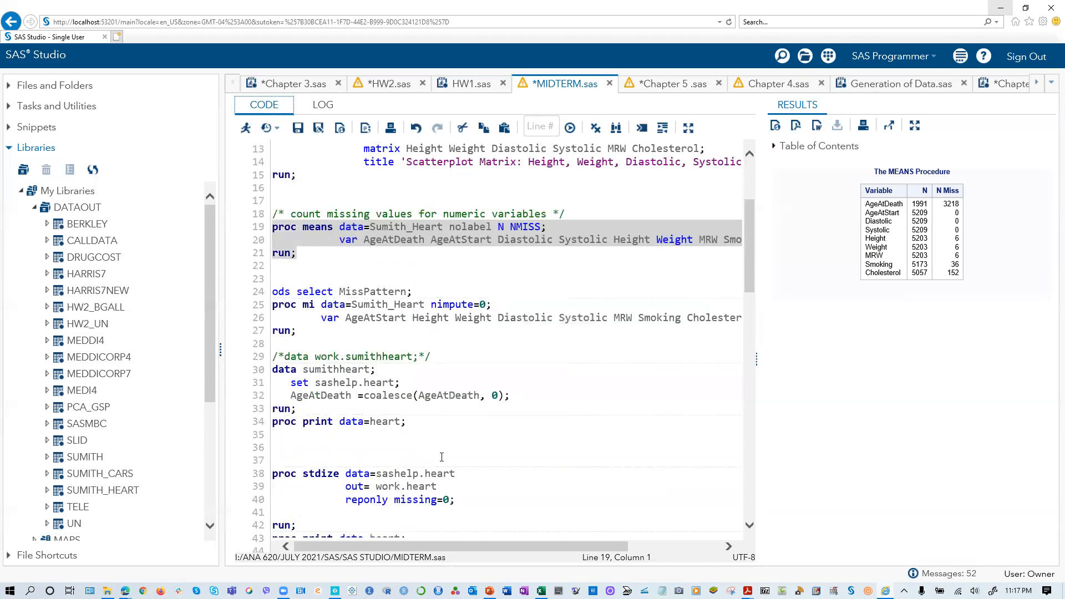
{"action": "scroll", "coordinate": [442, 456], "scroll_direction": "down", "scroll_amount": 3}
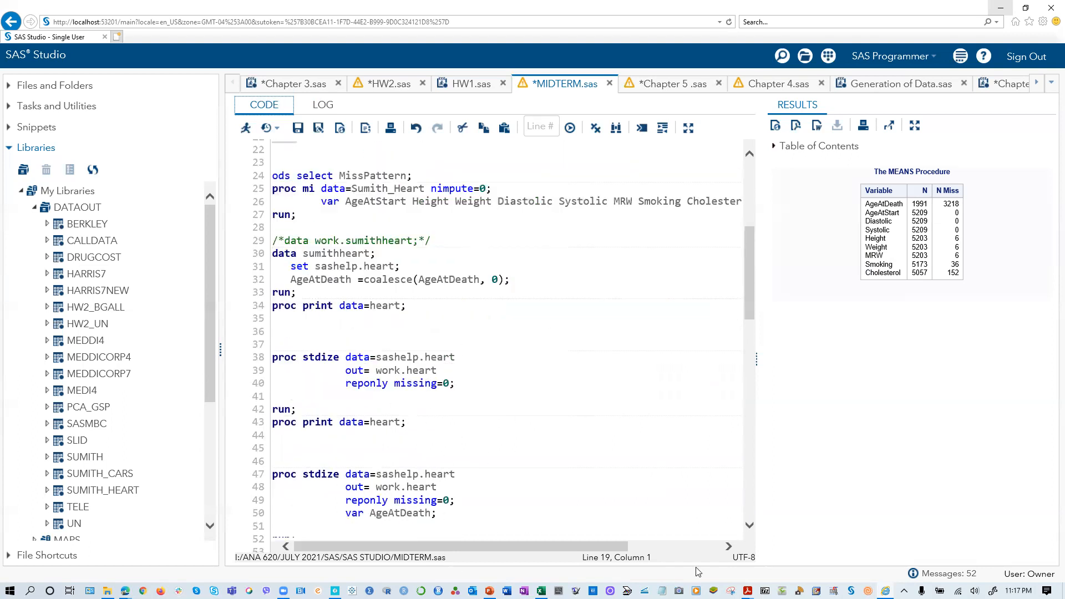
{"action": "scroll", "coordinate": [488, 445], "scroll_direction": "up", "scroll_amount": 2}
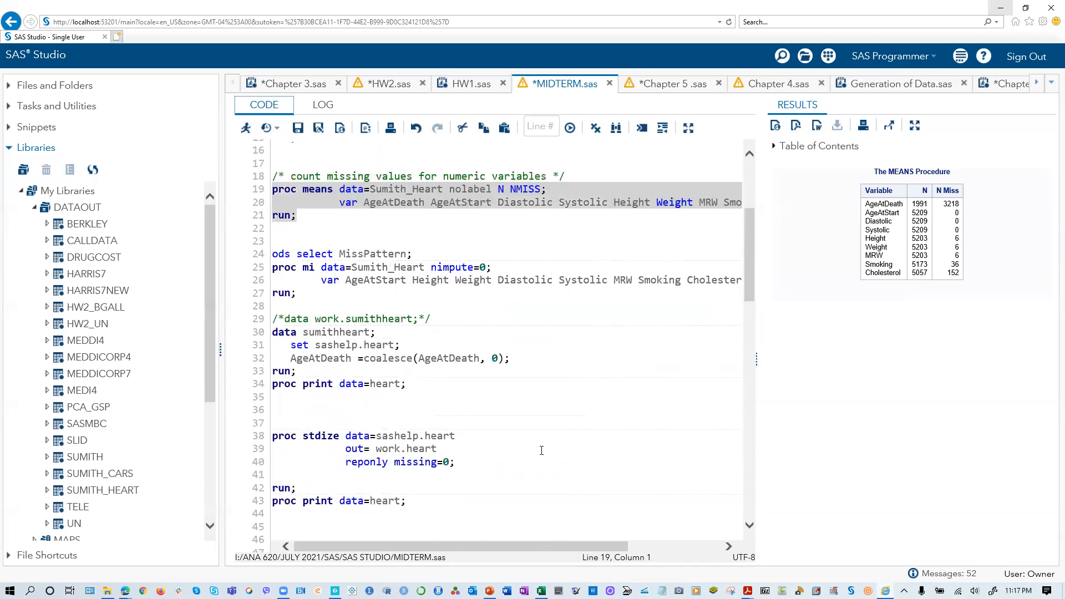
{"action": "scroll", "coordinate": [541, 450], "scroll_direction": "down", "scroll_amount": 2}
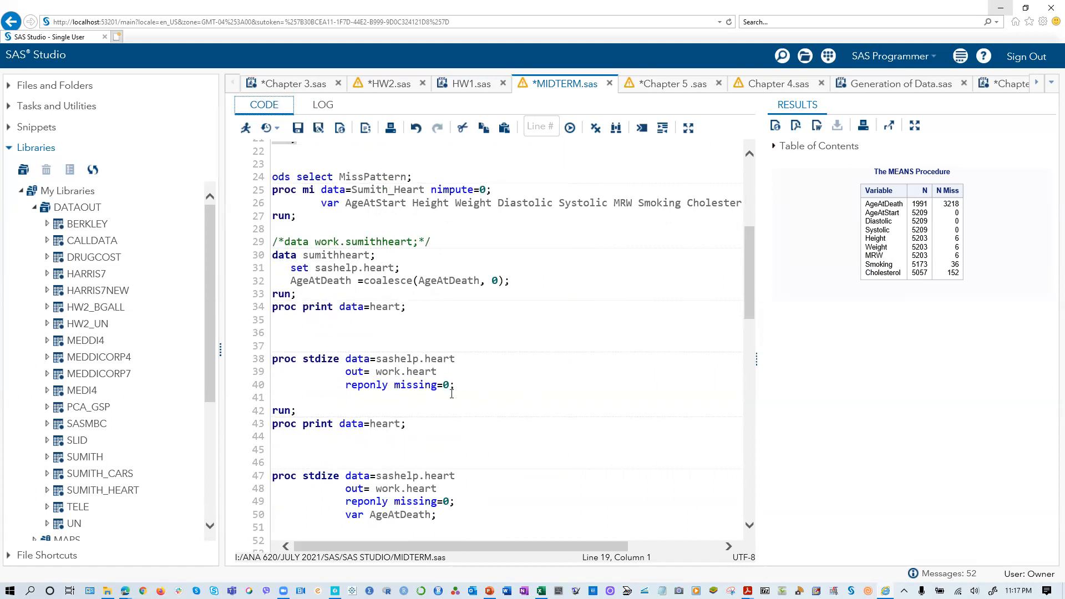
{"action": "scroll", "coordinate": [451, 395], "scroll_direction": "down", "scroll_amount": 1}
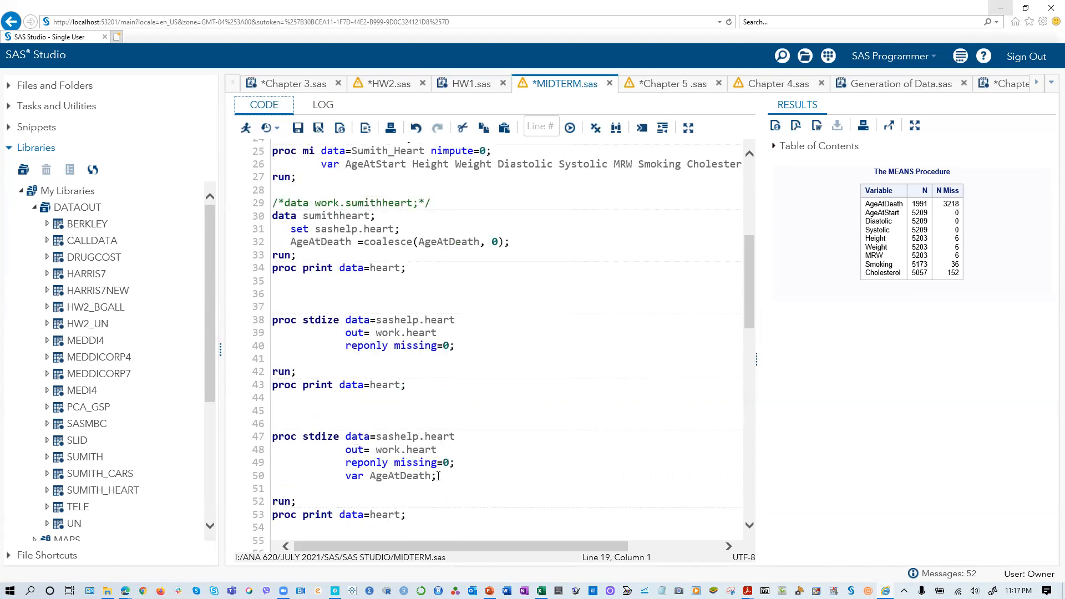
{"action": "scroll", "coordinate": [355, 451], "scroll_direction": "down", "scroll_amount": 3}
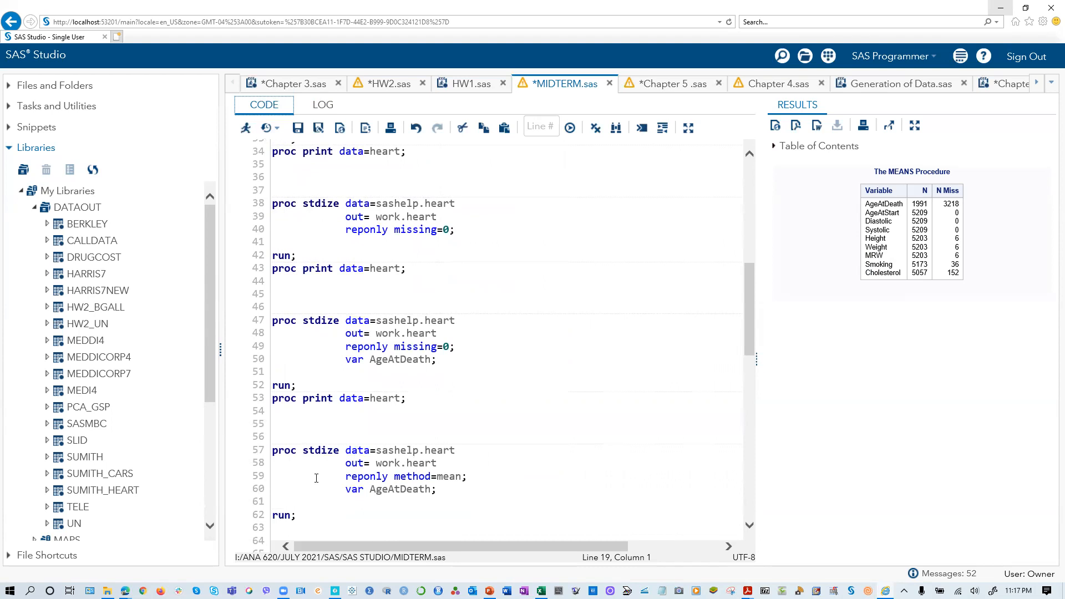
- Look through the PROC TTEST, UNIVARIATE, PRINCOMP, CORR and REG blocks in the rest of MIDTERM.sas
{"action": "scroll", "coordinate": [313, 477], "scroll_direction": "down", "scroll_amount": 3}
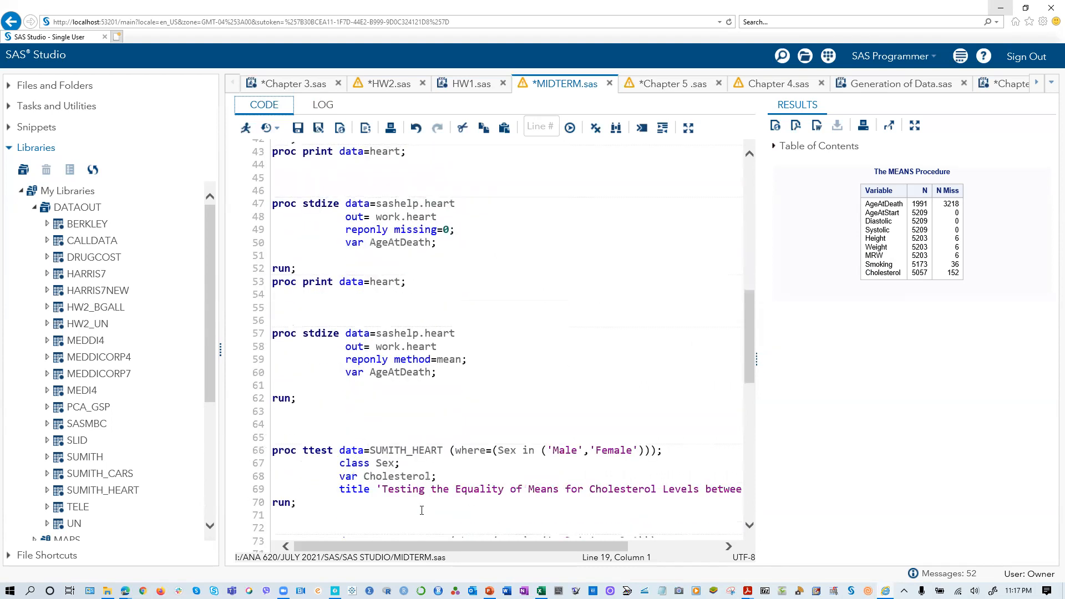
{"action": "scroll", "coordinate": [430, 488], "scroll_direction": "down", "scroll_amount": 2}
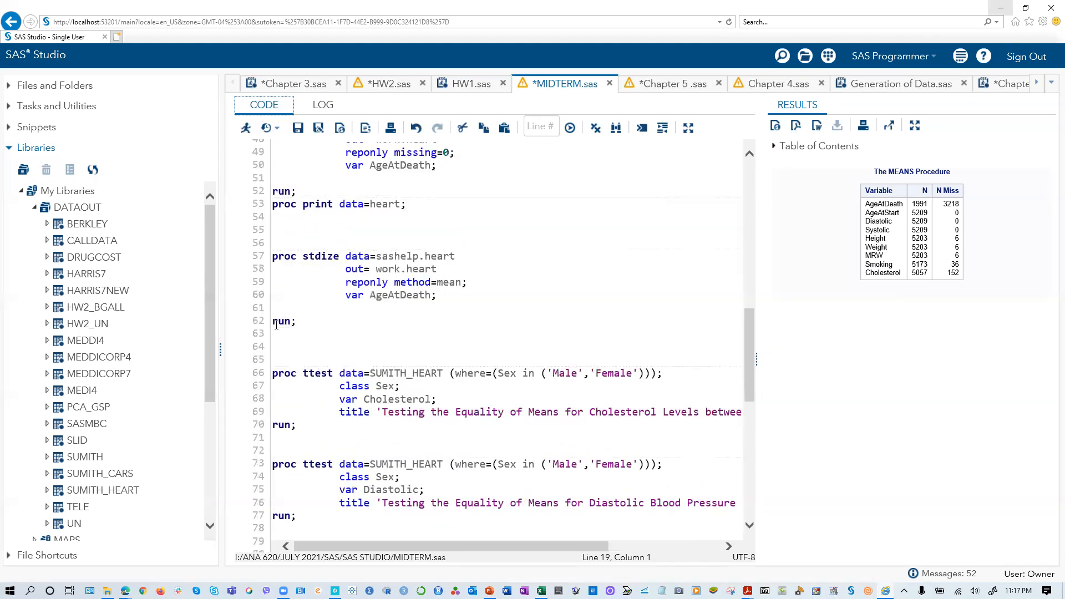
{"action": "scroll", "coordinate": [316, 360], "scroll_direction": "down", "scroll_amount": 3}
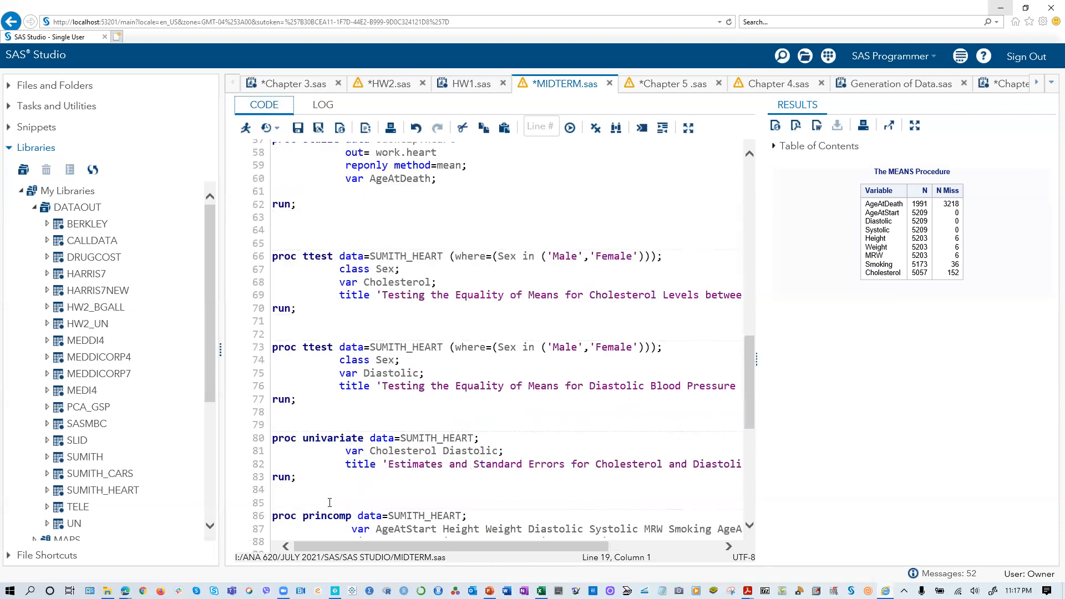
{"action": "scroll", "coordinate": [332, 504], "scroll_direction": "down", "scroll_amount": 4}
{"action": "scroll", "coordinate": [333, 503], "scroll_direction": "down", "scroll_amount": 5}
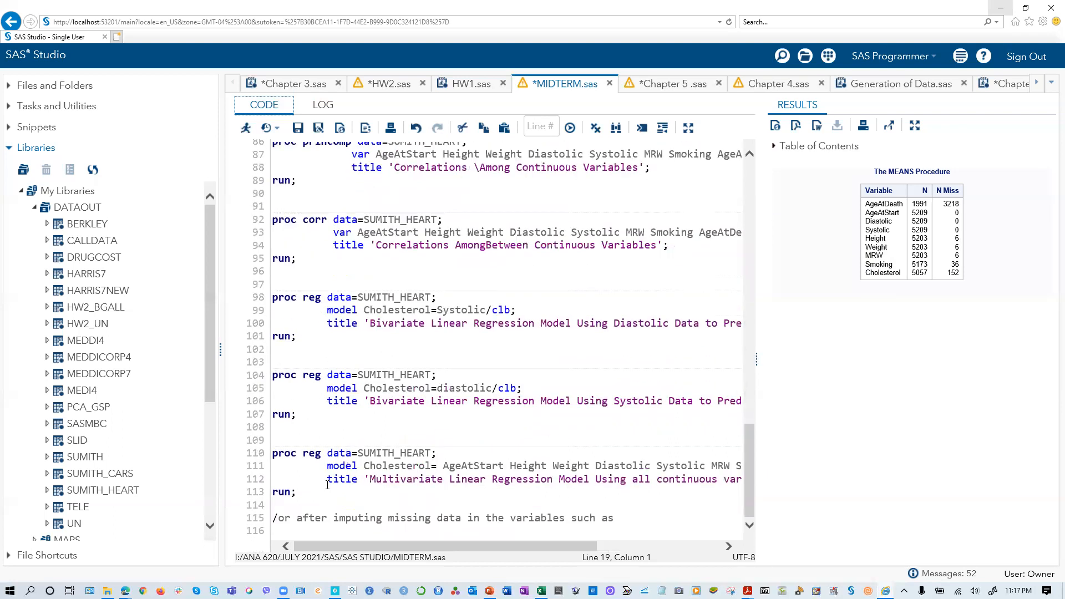
{"action": "scroll", "coordinate": [347, 492], "scroll_direction": "up", "scroll_amount": 15}
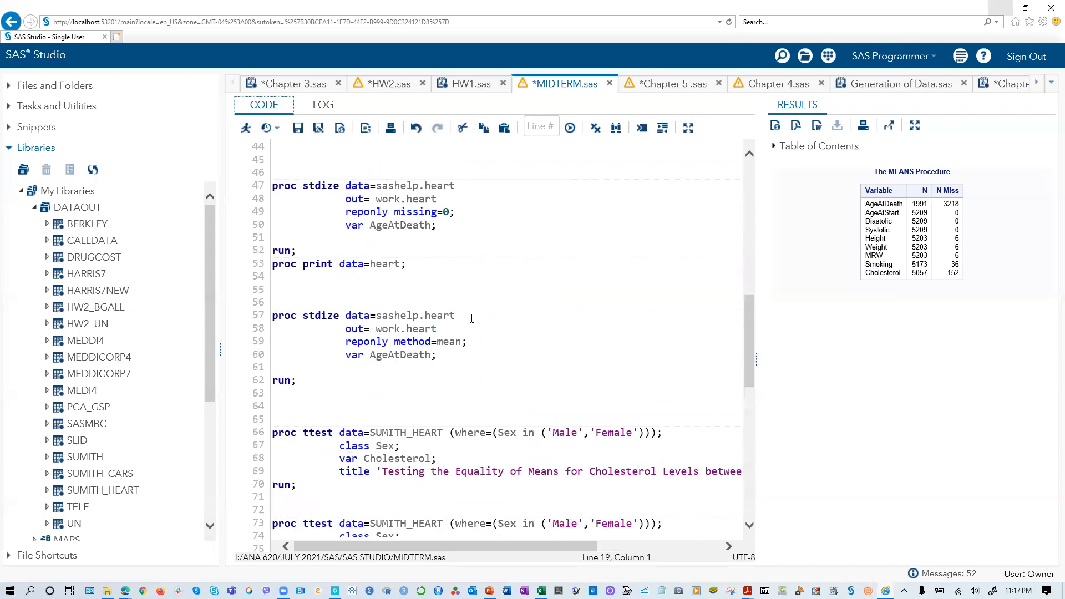
- Open HW2.sas and look through its PROC REG, PROC IMPORT and PROC SGPLOT code for the Berkley and UN data
{"action": "left_click", "coordinate": [391, 84]}
{"action": "scroll", "coordinate": [373, 354], "scroll_direction": "up", "scroll_amount": 8}
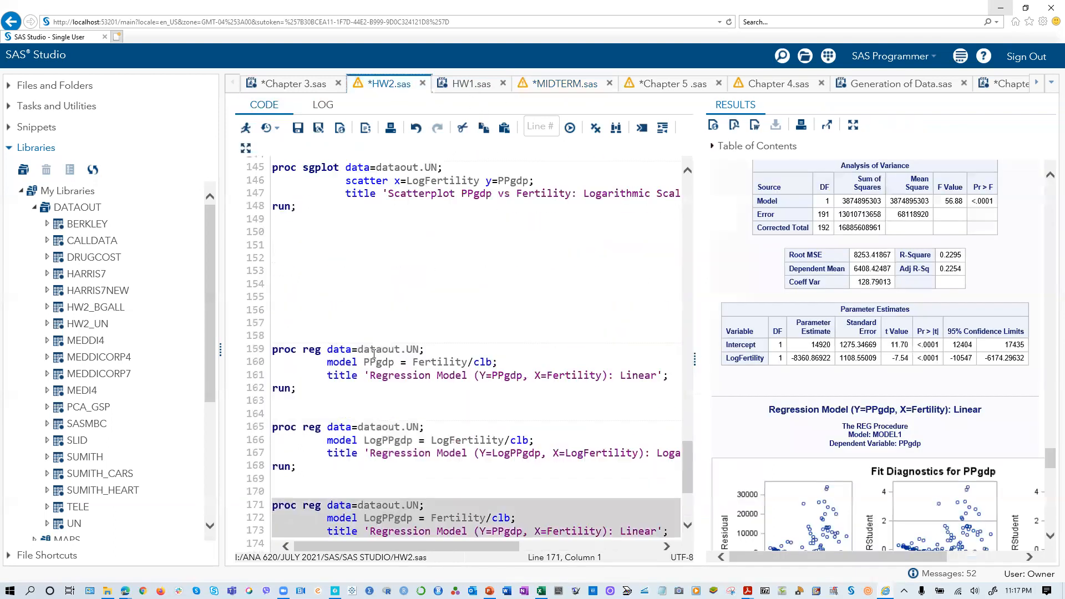
{"action": "scroll", "coordinate": [374, 354], "scroll_direction": "up", "scroll_amount": 13}
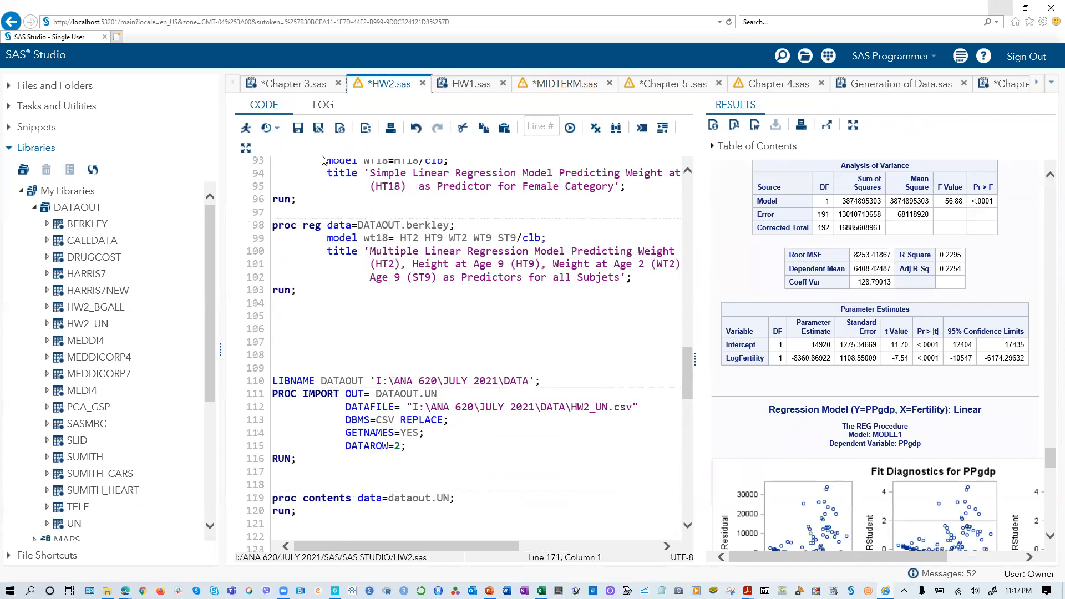
{"action": "scroll", "coordinate": [421, 422], "scroll_direction": "down", "scroll_amount": 19}
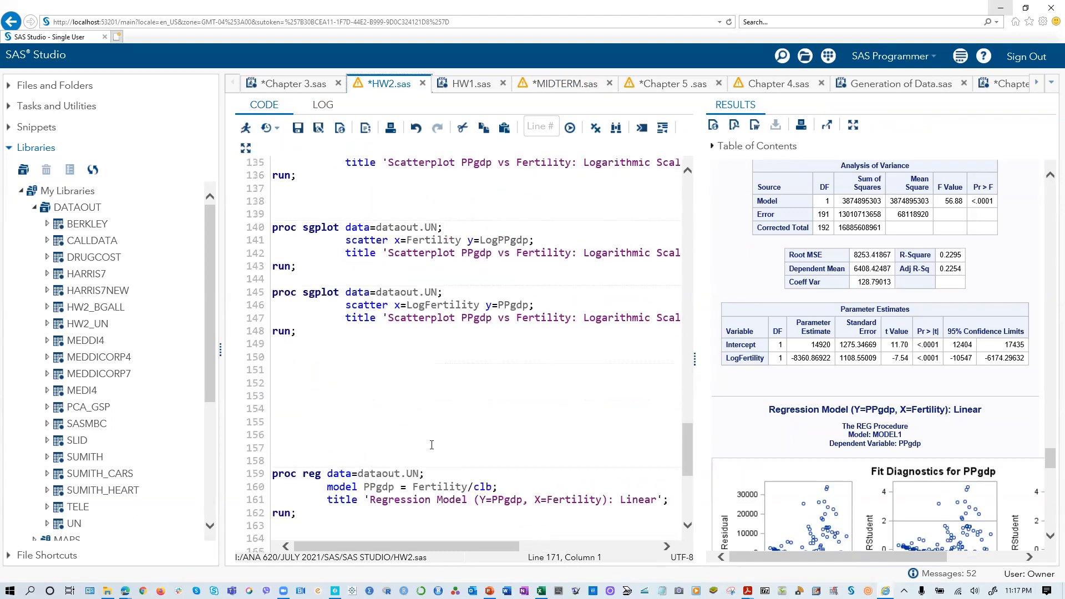
{"action": "scroll", "coordinate": [429, 447], "scroll_direction": "down", "scroll_amount": 1}
{"action": "scroll", "coordinate": [404, 319], "scroll_direction": "up", "scroll_amount": 11}
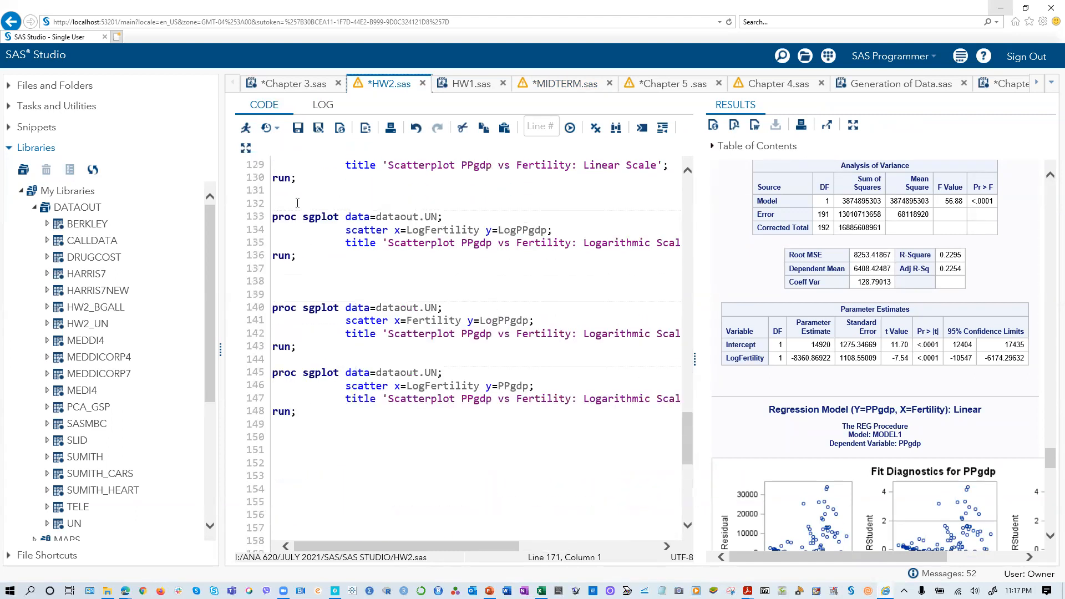
{"action": "scroll", "coordinate": [404, 320], "scroll_direction": "up", "scroll_amount": 14}
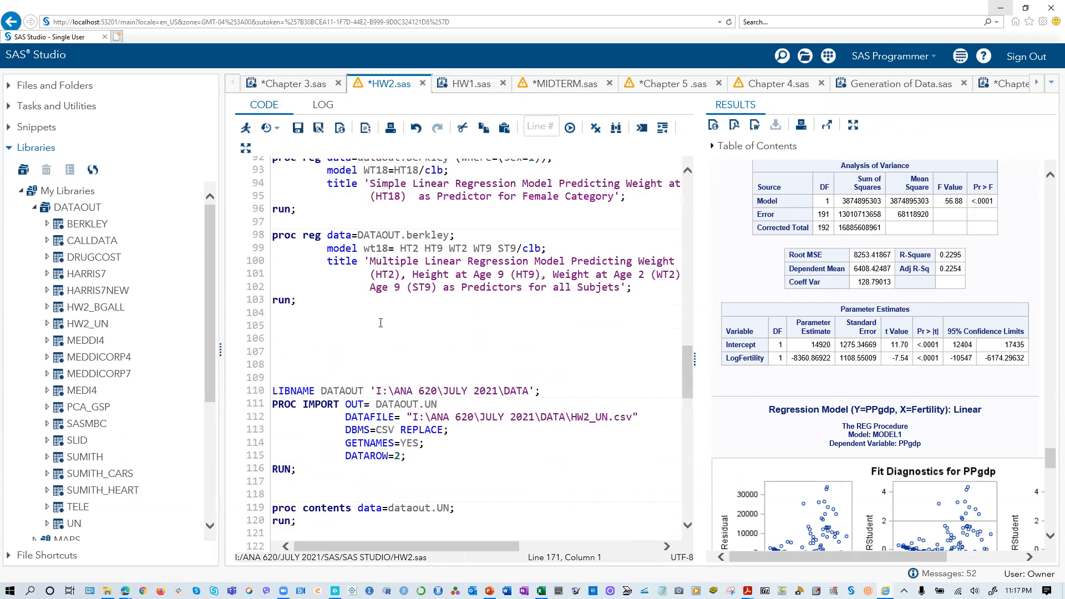
- Open HW1.sas, widen its code area, and look through the PROC TTEST, PROC UNIVARIATE and regression blocks for SUMITH_CARS
{"action": "left_click", "coordinate": [471, 86]}
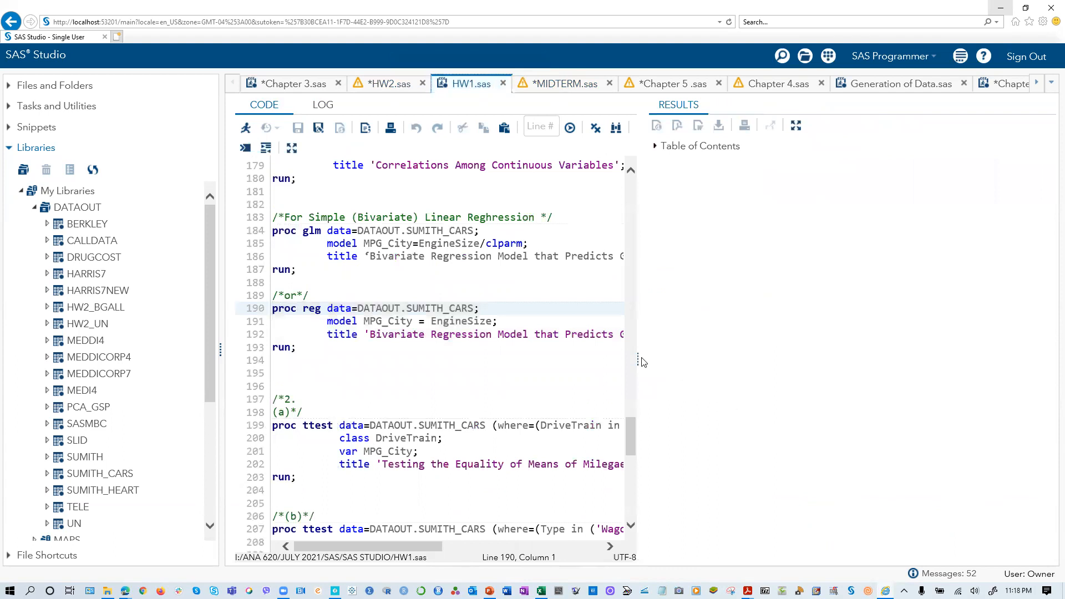
{"action": "left_click_drag", "start_coordinate": [640, 358], "coordinate": [679, 359]}
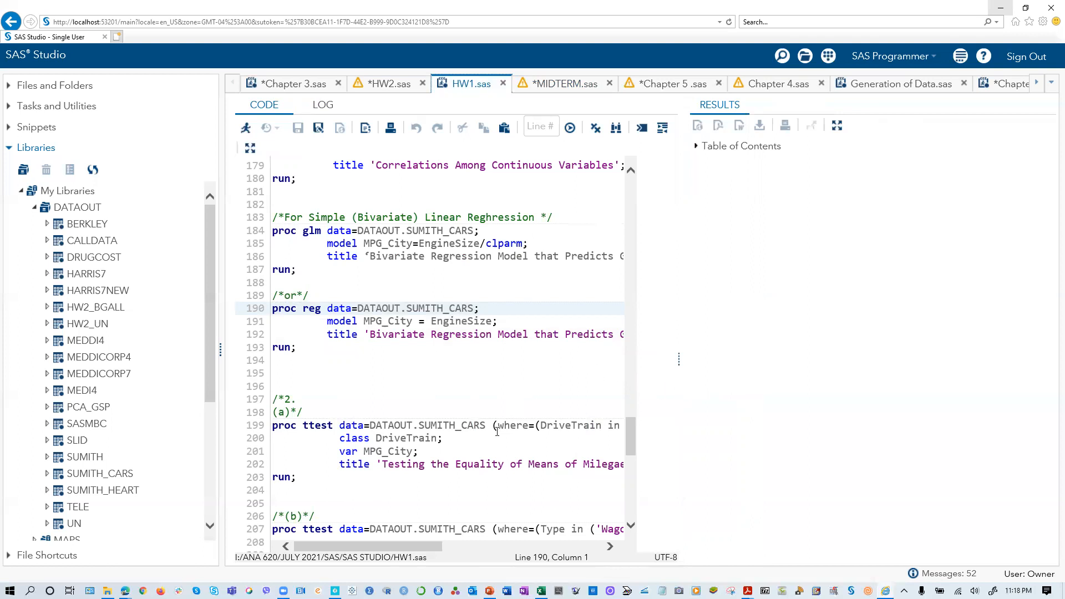
{"action": "scroll", "coordinate": [497, 432], "scroll_direction": "down", "scroll_amount": 6}
{"action": "left_click_drag", "start_coordinate": [681, 355], "coordinate": [682, 356]}
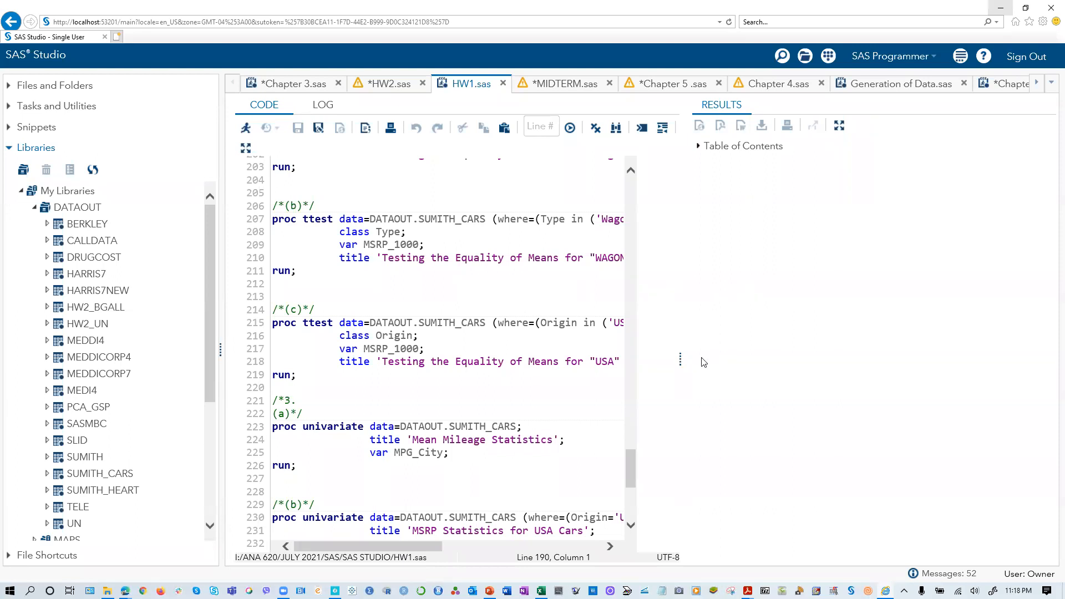
{"action": "left_click_drag", "start_coordinate": [702, 359], "coordinate": [819, 345]}
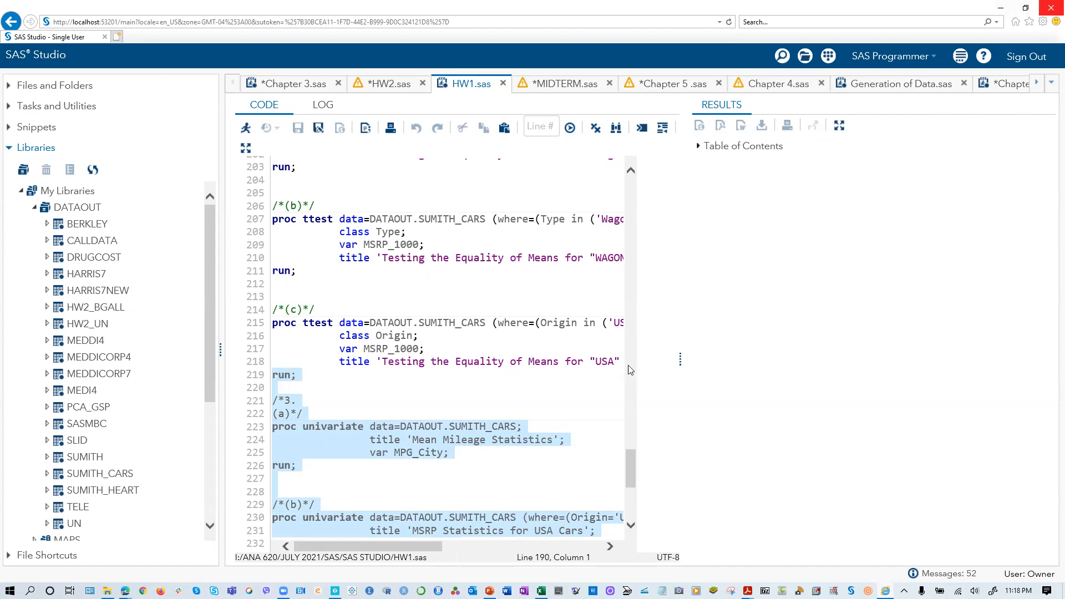
{"action": "left_click", "coordinate": [623, 401]}
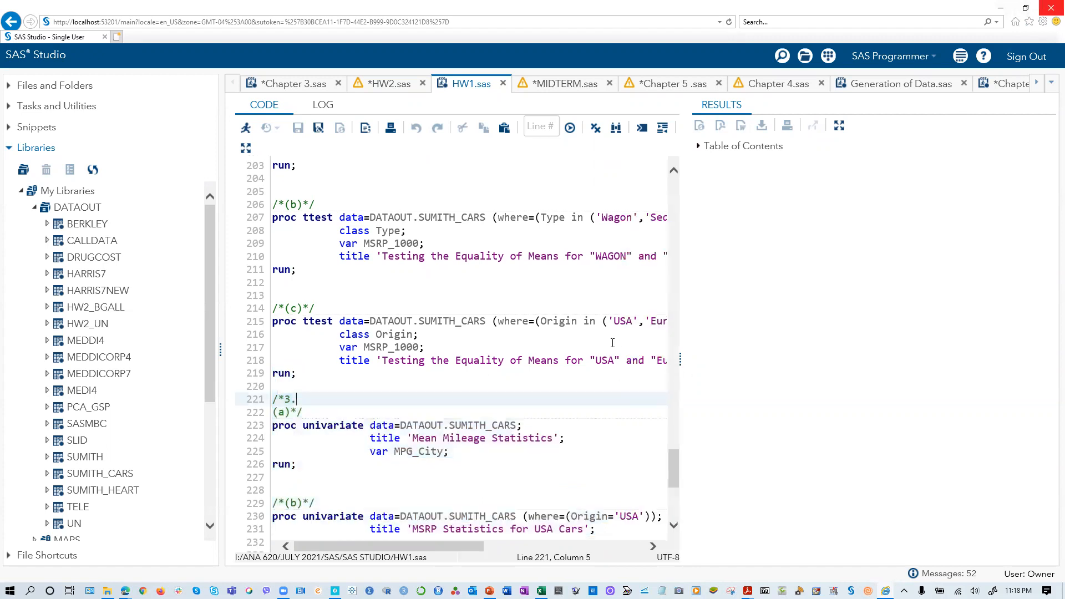
{"action": "scroll", "coordinate": [563, 390], "scroll_direction": "down", "scroll_amount": 3}
{"action": "scroll", "coordinate": [561, 392], "scroll_direction": "down", "scroll_amount": 2}
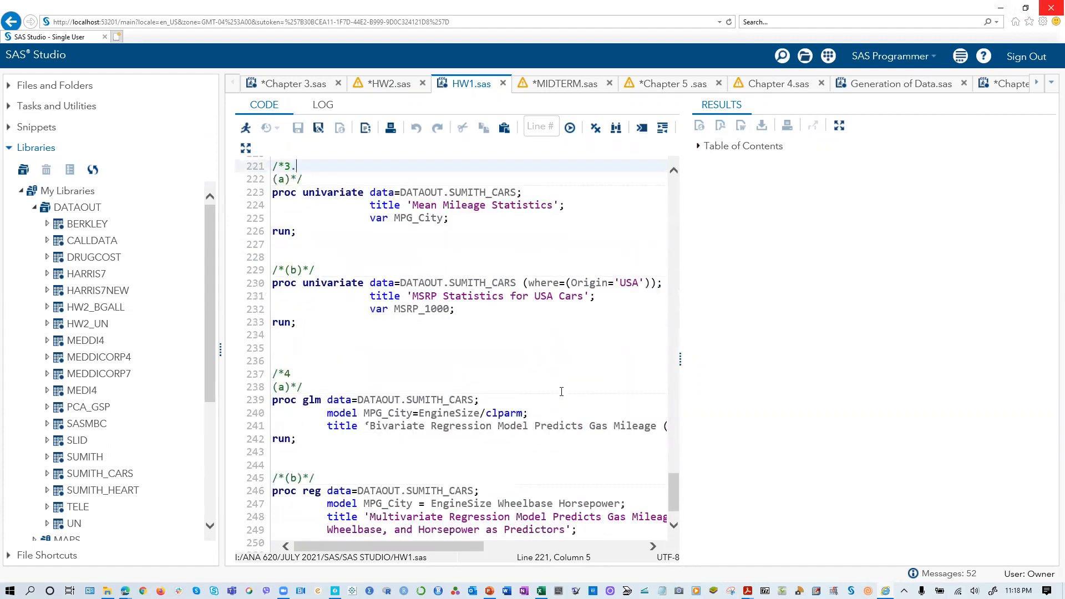